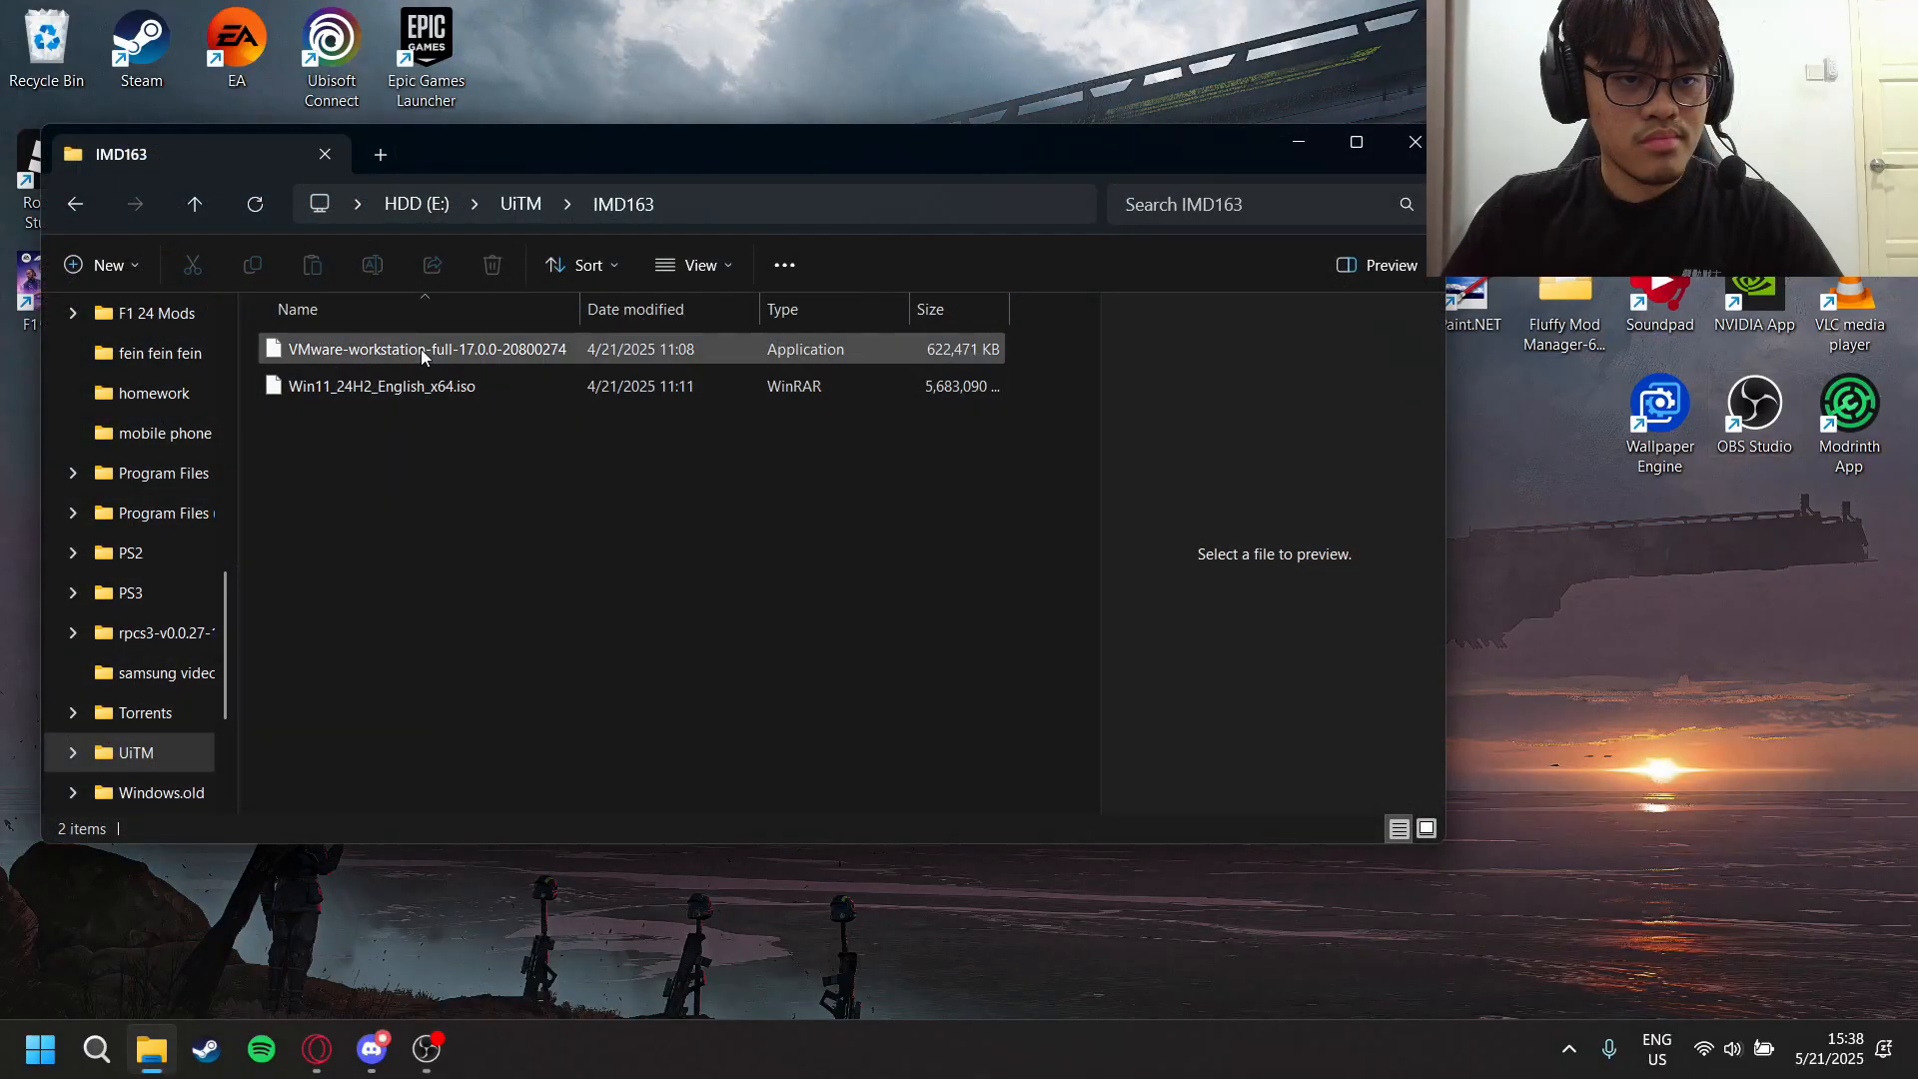
- Launch the VMware-workstation-full-17.0.0-20800274 installer and accept the end-user license agreement
{"action": "double_click", "coordinate": [384, 352]}
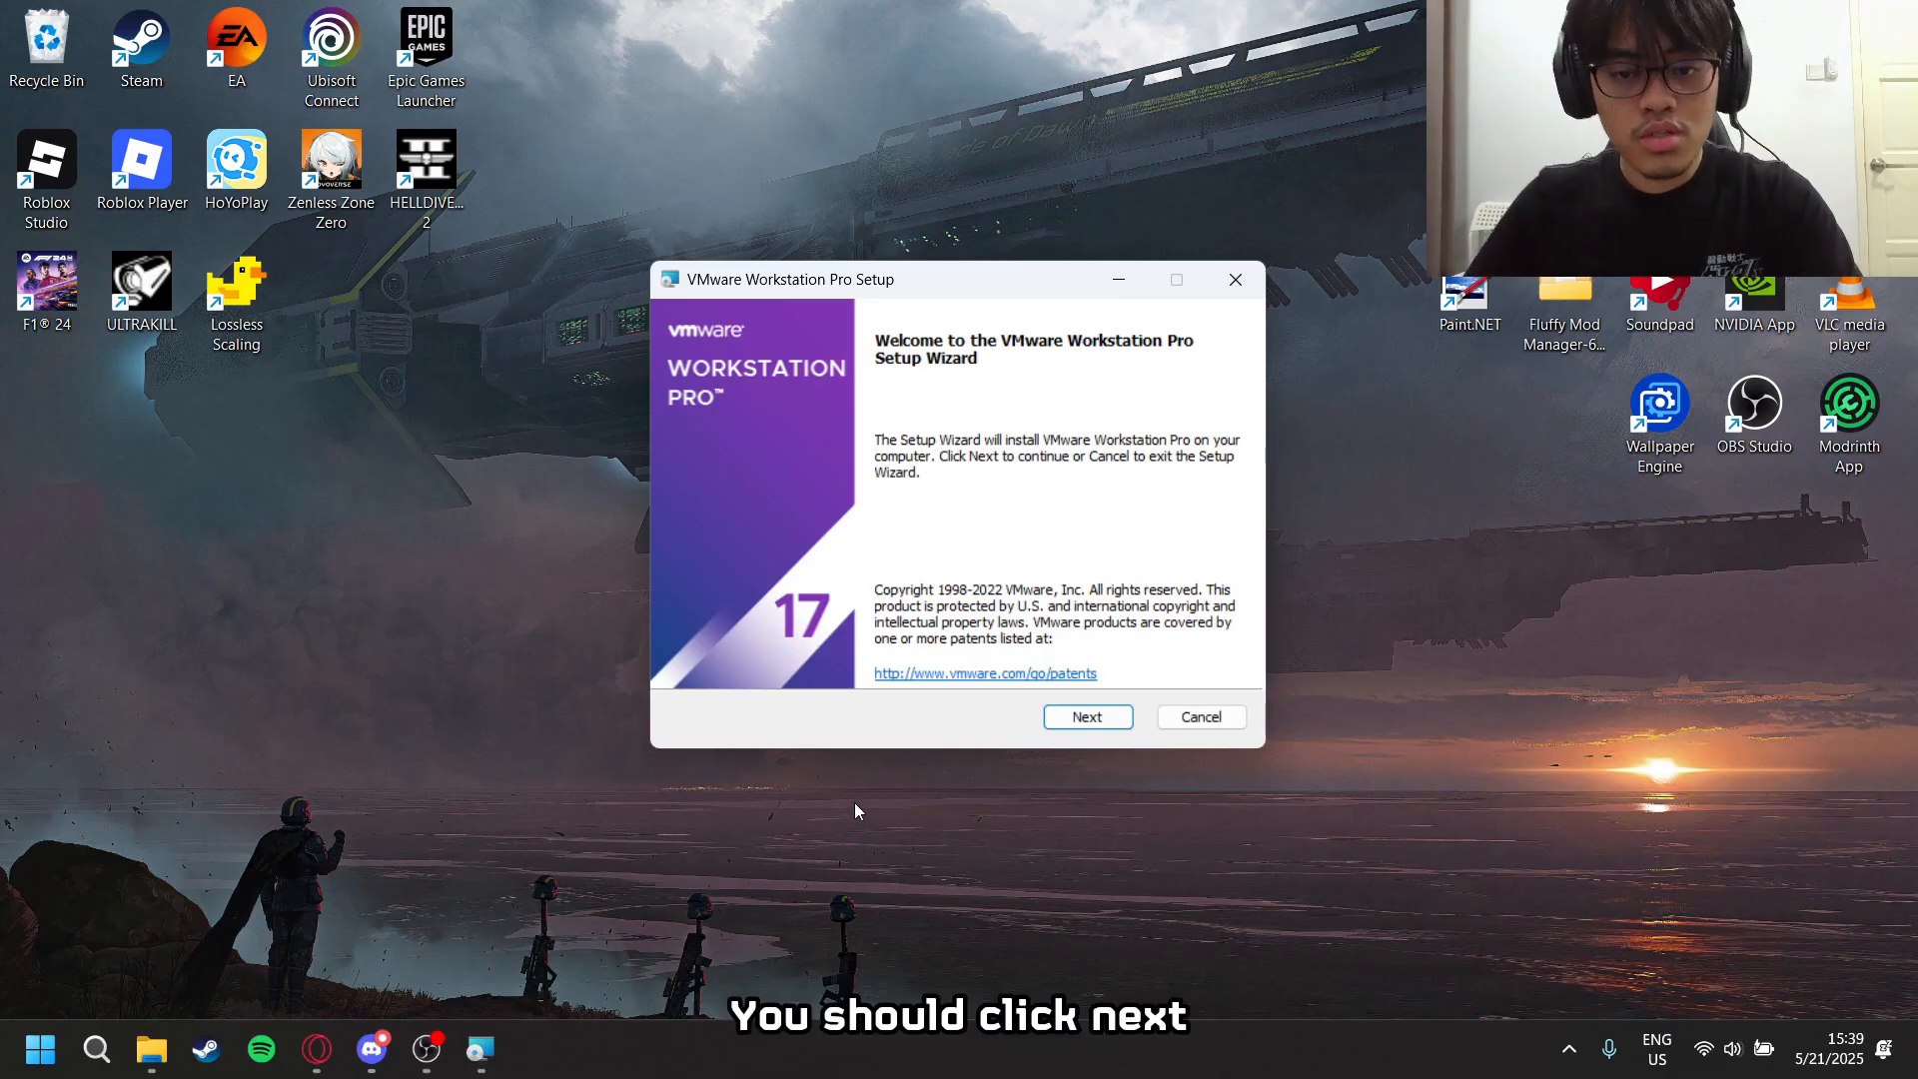
{"action": "left_click", "coordinate": [1083, 717]}
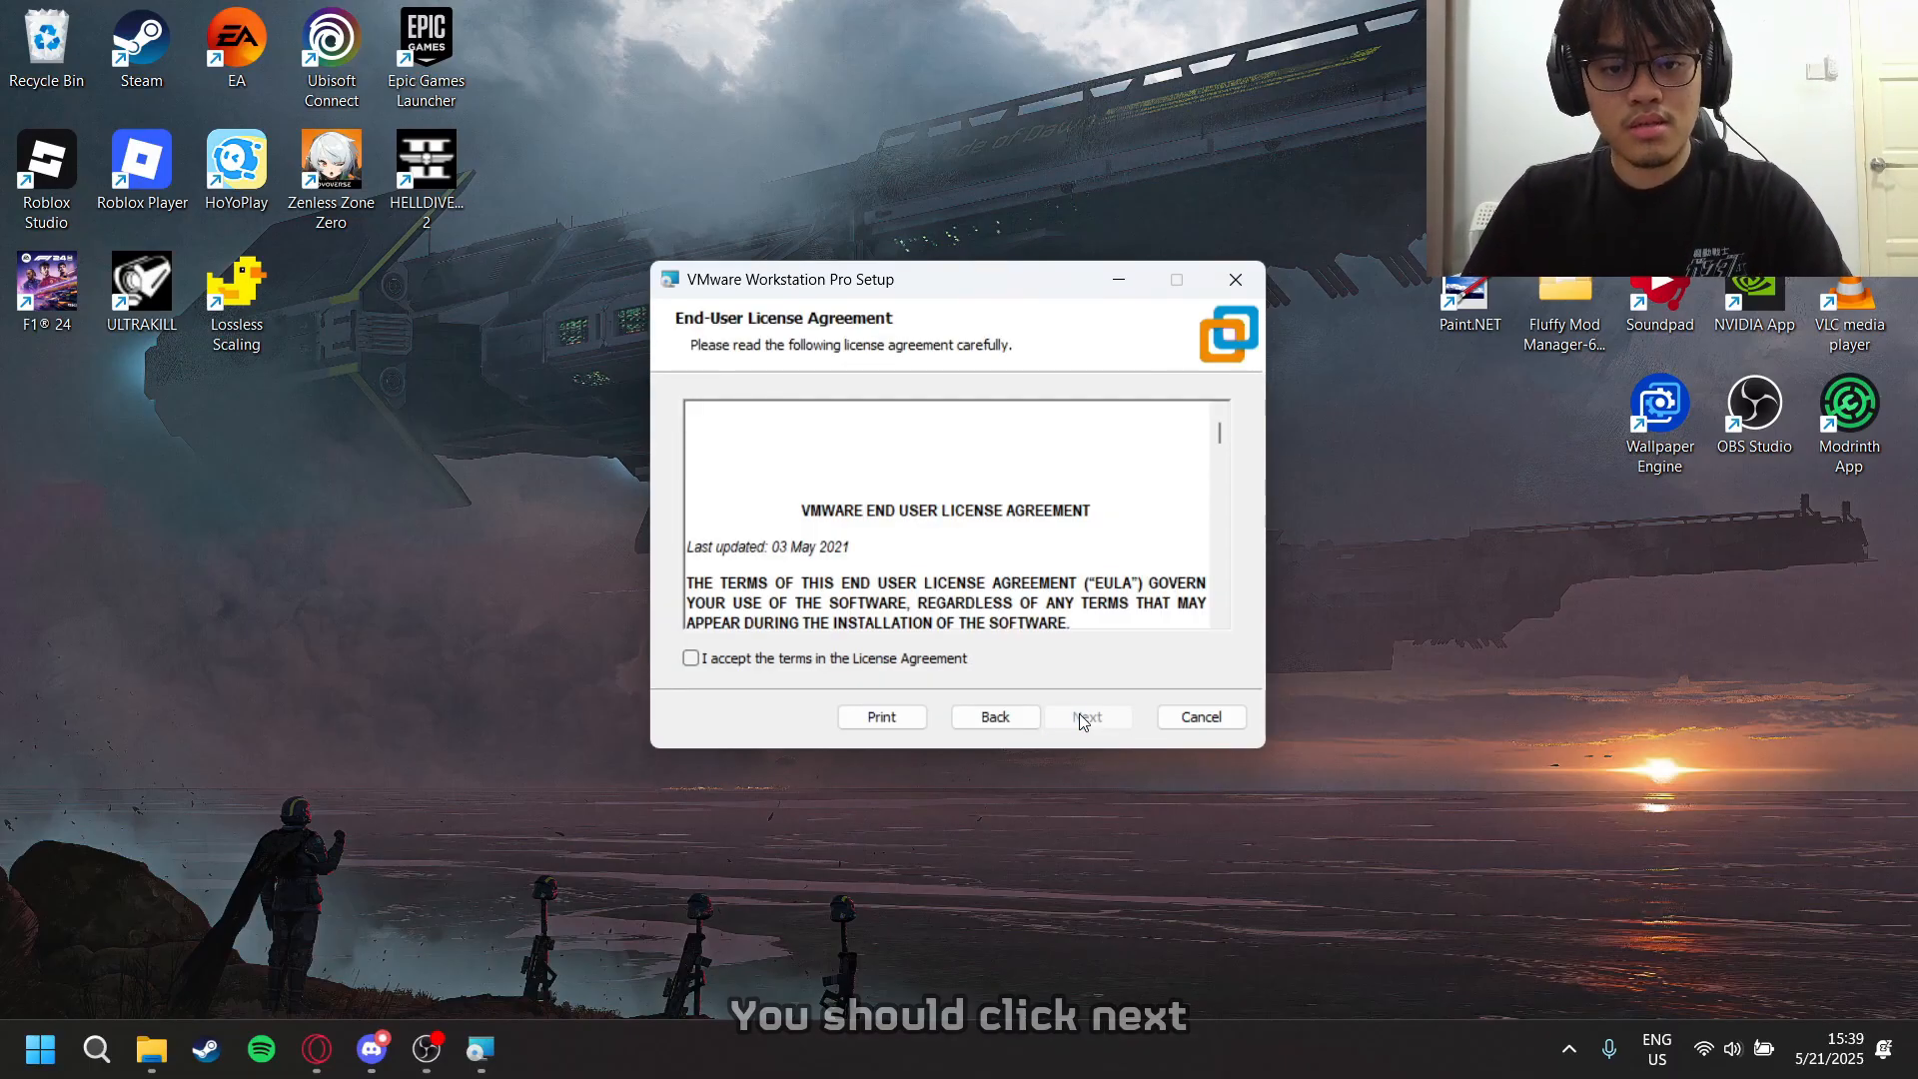
{"action": "scroll", "coordinate": [949, 560], "scroll_direction": "down", "scroll_amount": 8}
{"action": "left_click_drag", "start_coordinate": [1220, 443], "coordinate": [1220, 599]}
{"action": "left_click", "coordinate": [690, 658]}
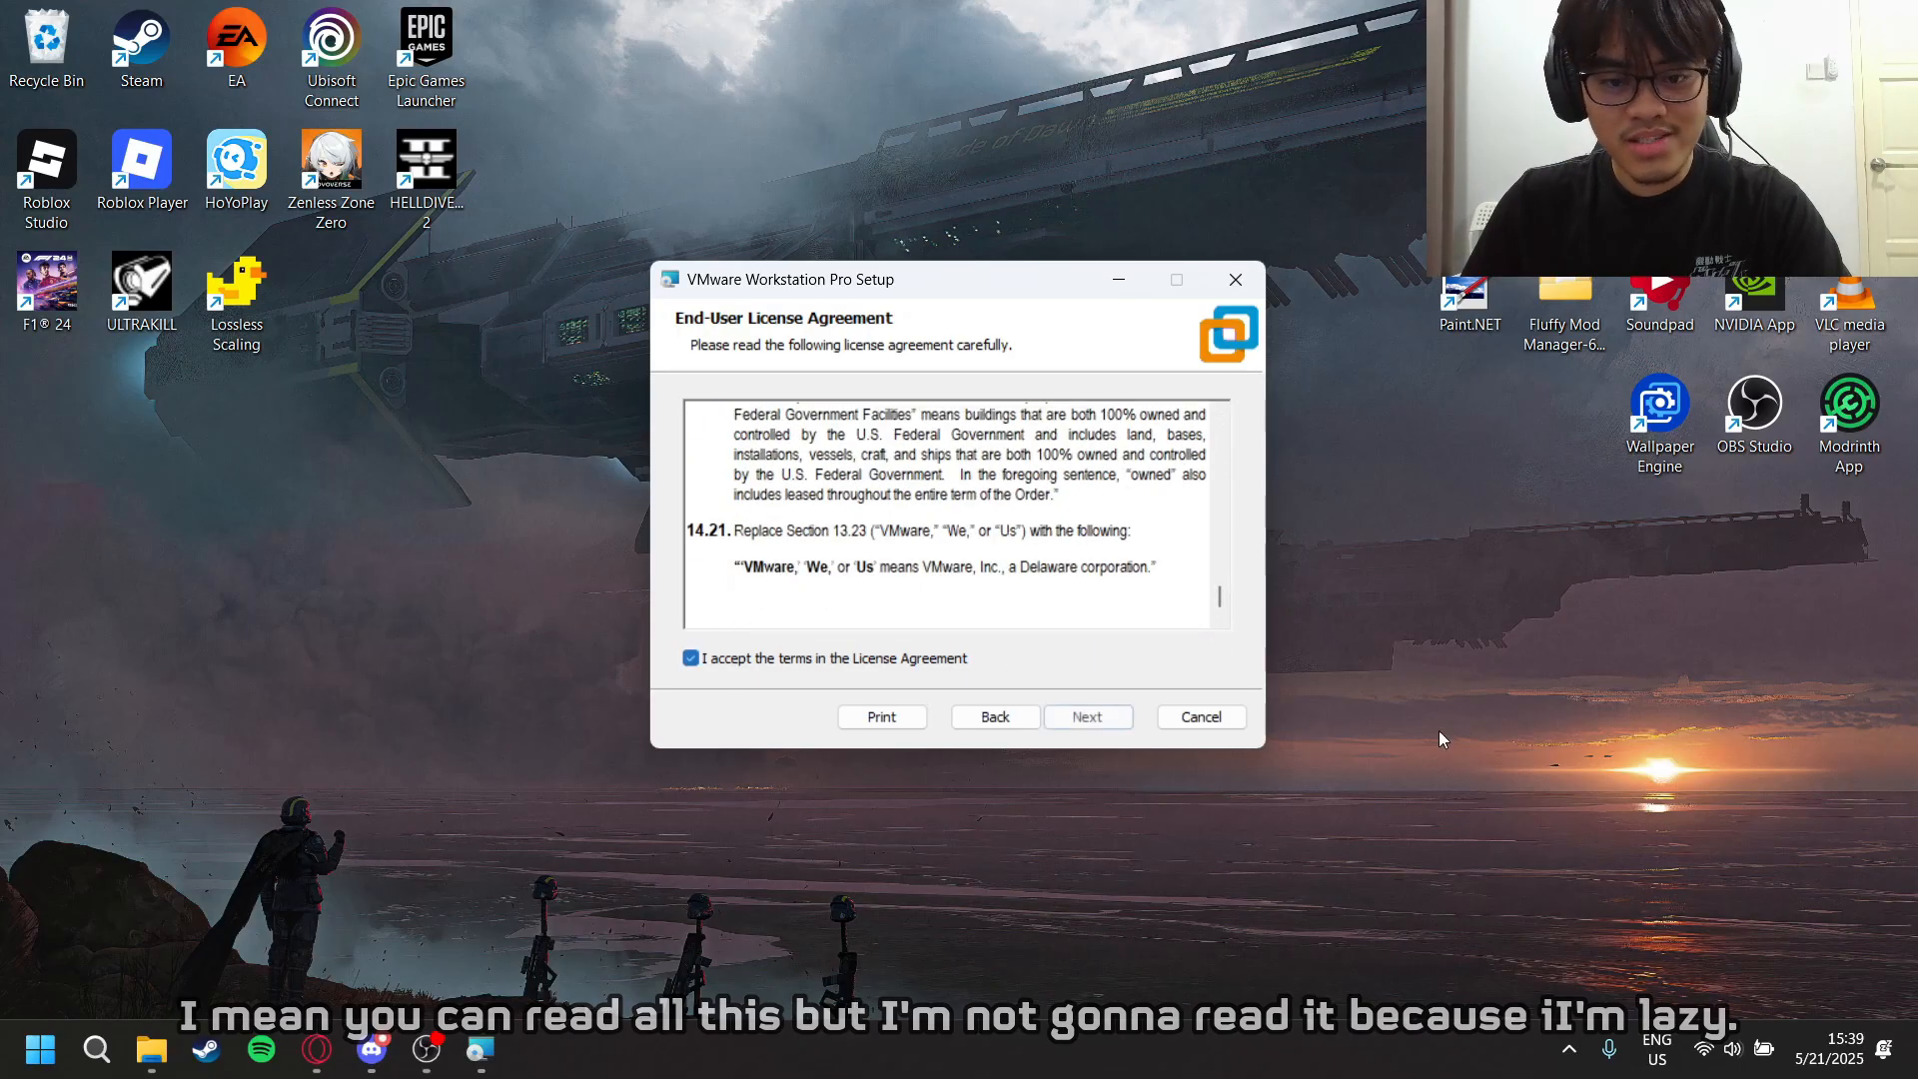
{"action": "left_click", "coordinate": [1087, 718]}
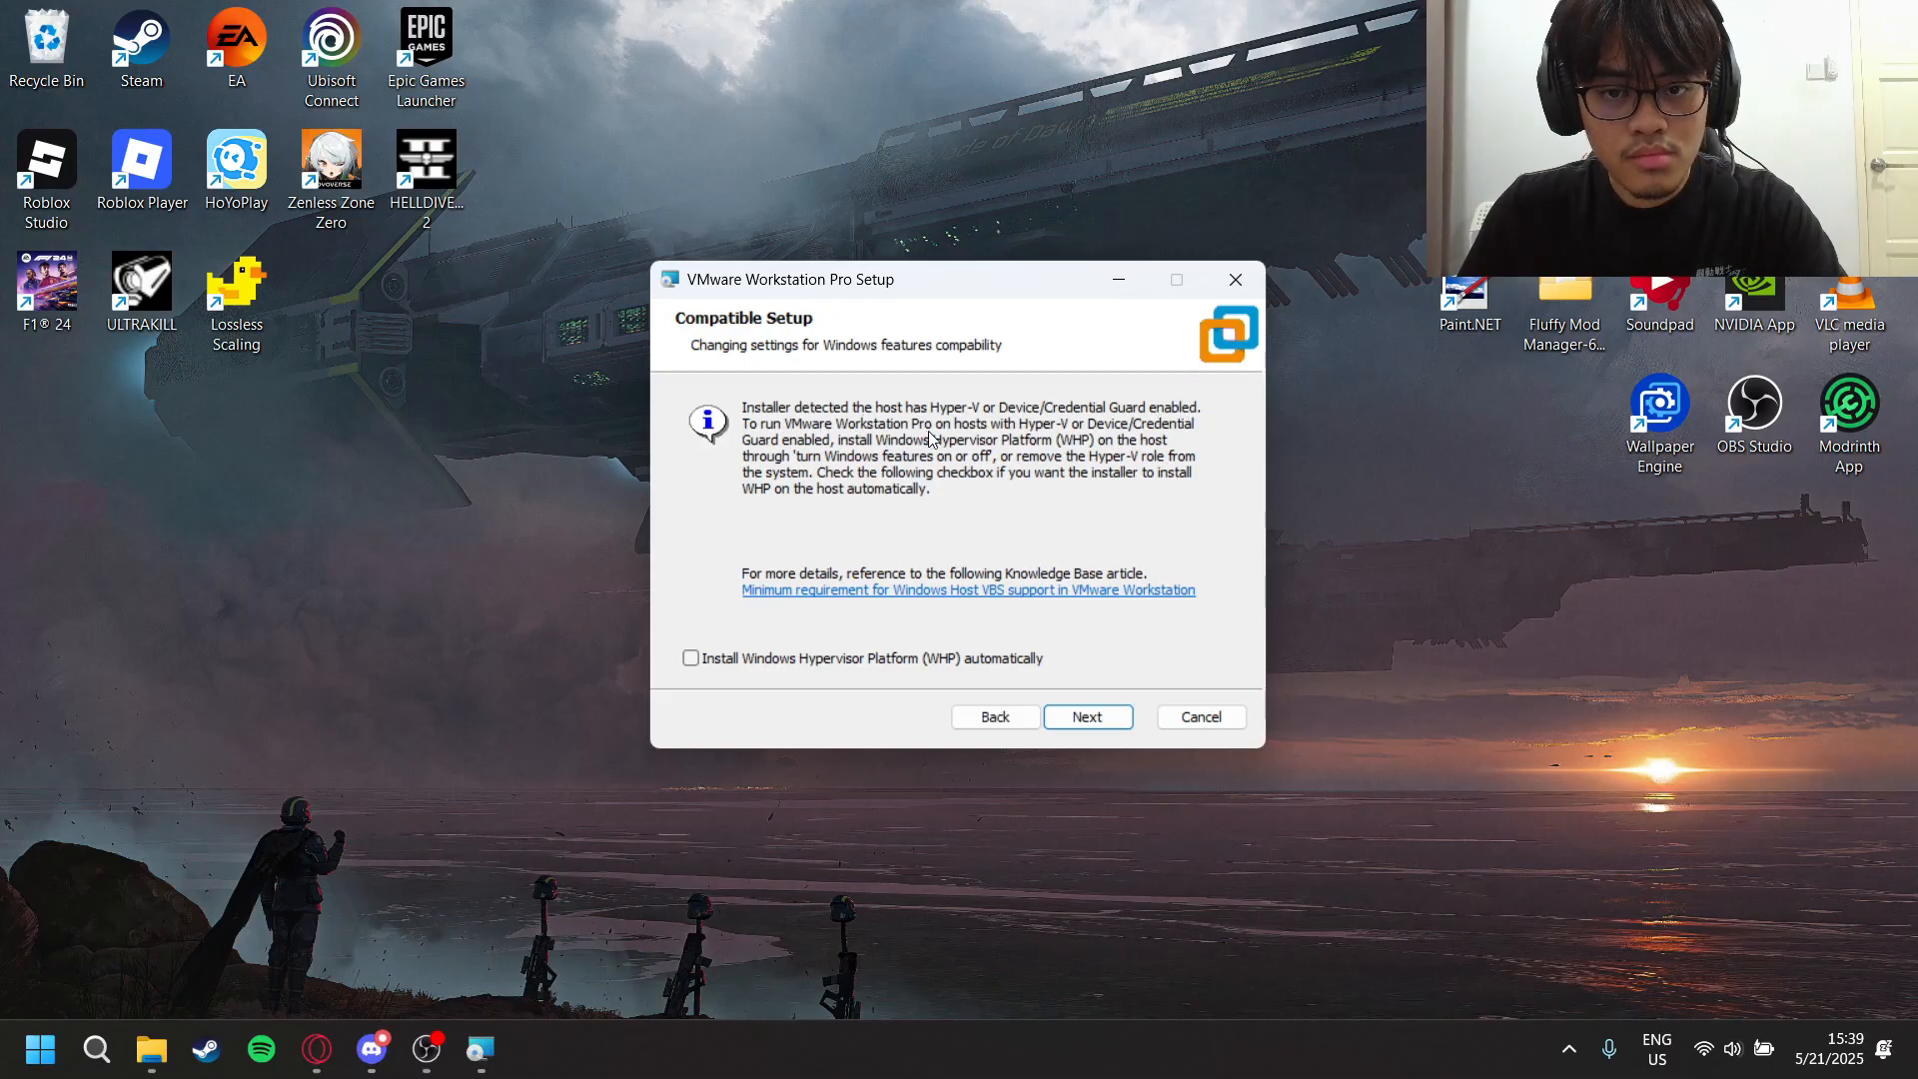
- Enable automatic installation of Windows Hypervisor Platform (WHP) and accept the default installation folder and features
{"action": "left_click", "coordinate": [704, 664]}
{"action": "left_click", "coordinate": [1079, 719]}
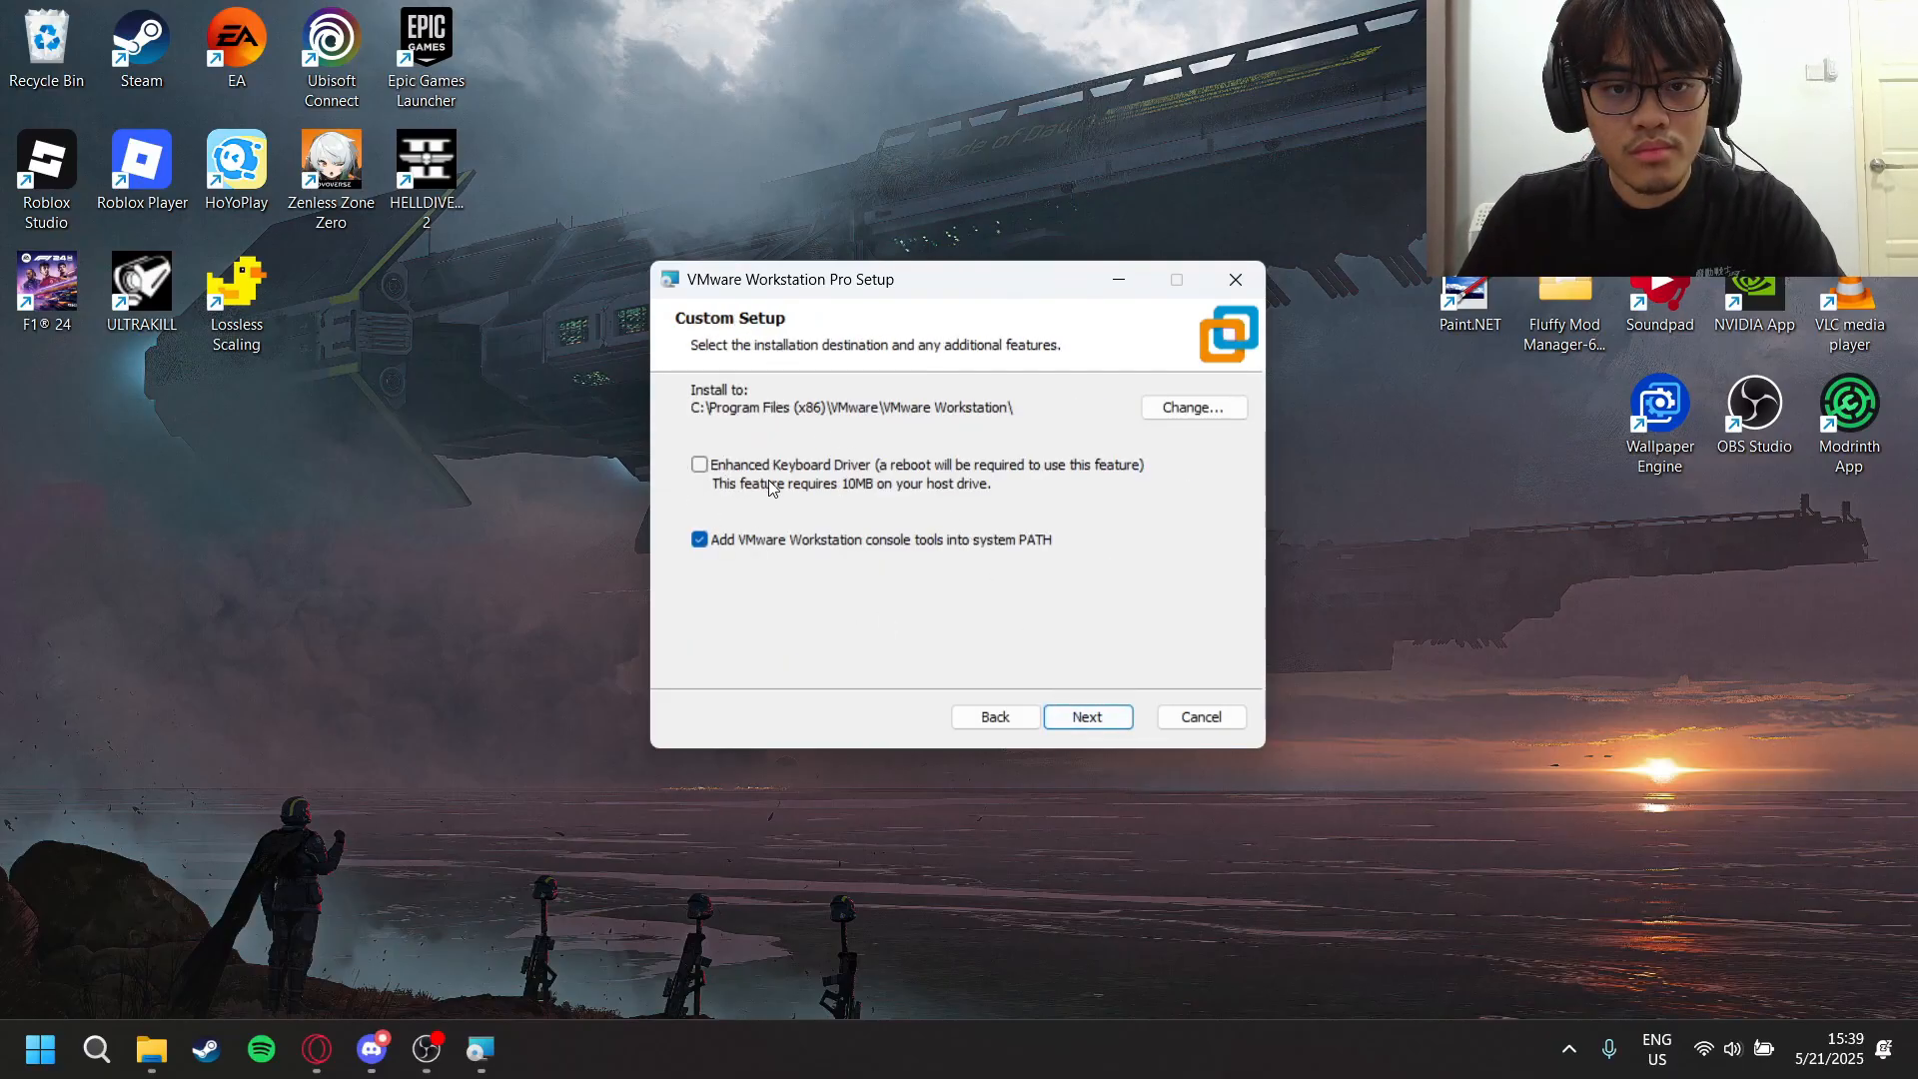
{"action": "left_click", "coordinate": [1087, 718]}
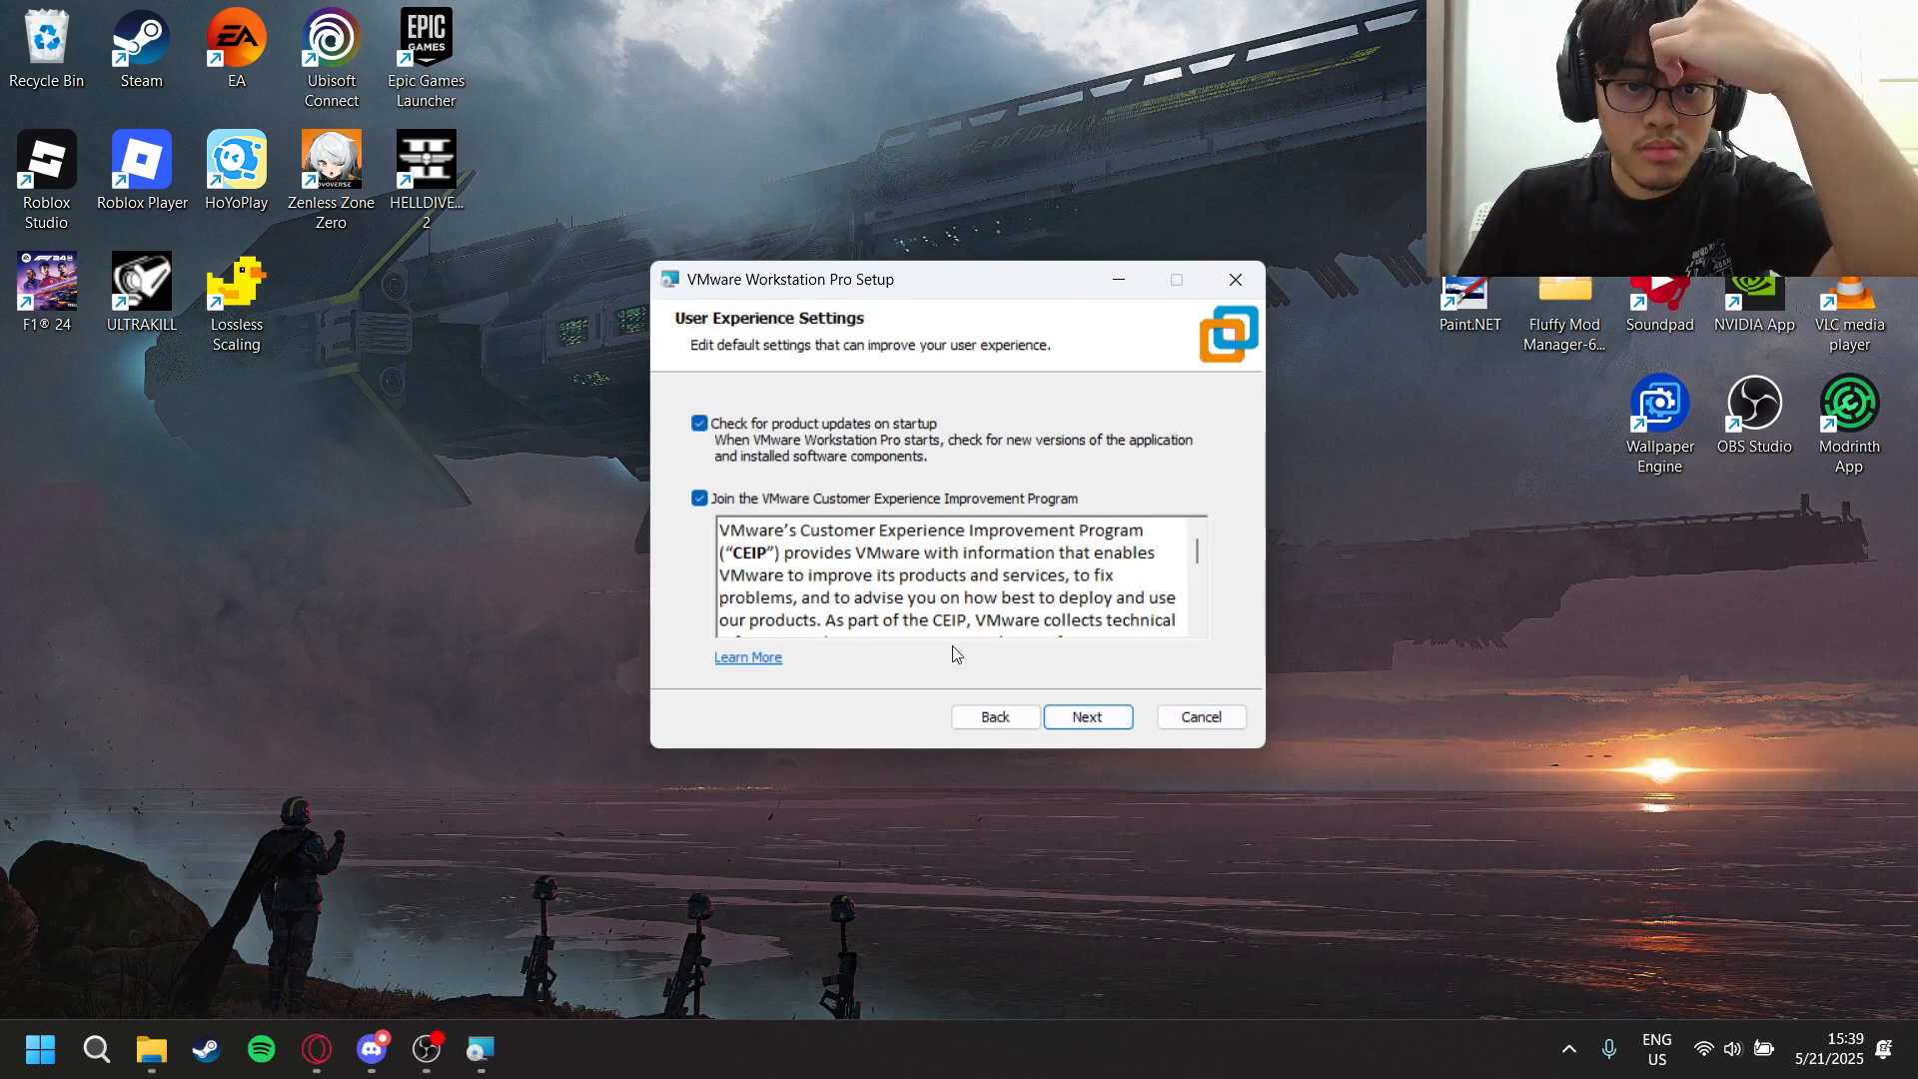
- Opt out of the VMware Customer Experience Improvement Program and exclude the Start Menu Programs Folder shortcut, keeping the Desktop one
{"action": "left_click", "coordinate": [700, 499]}
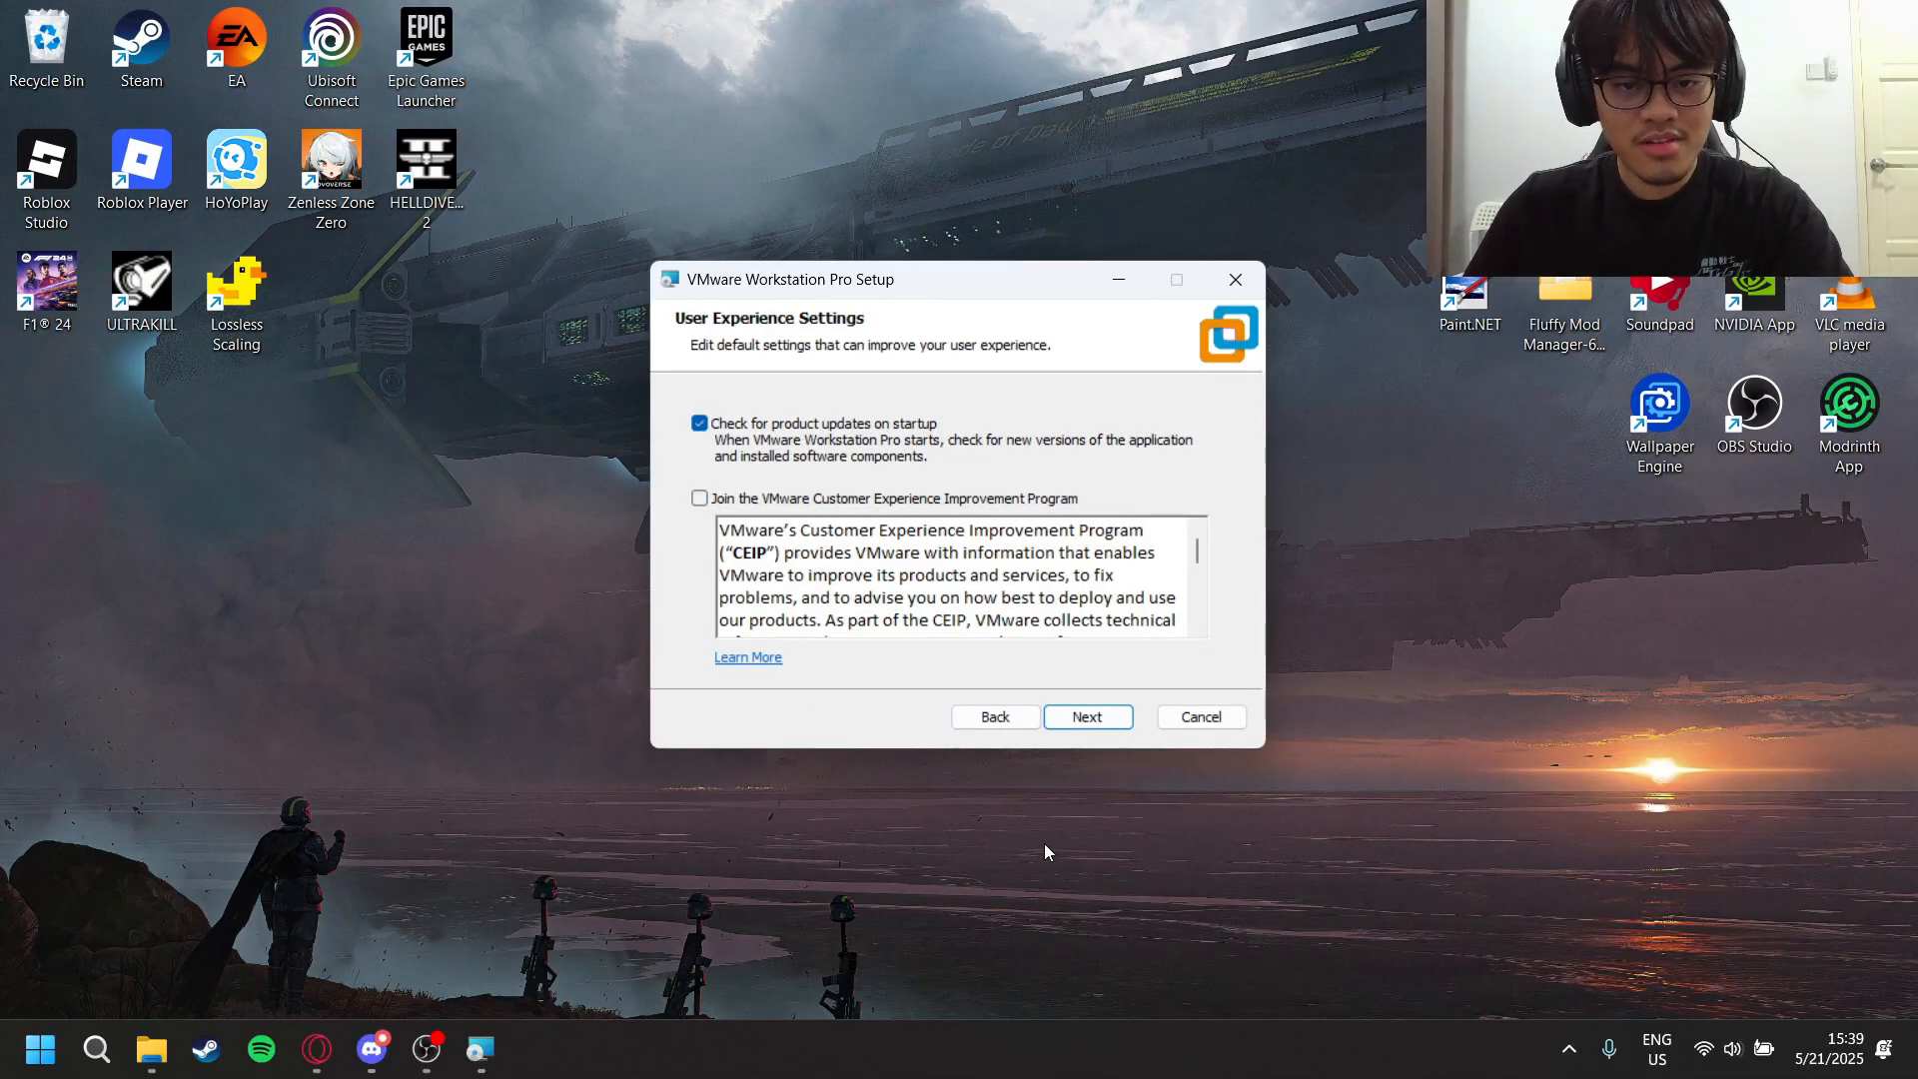
{"action": "left_click", "coordinate": [1122, 723]}
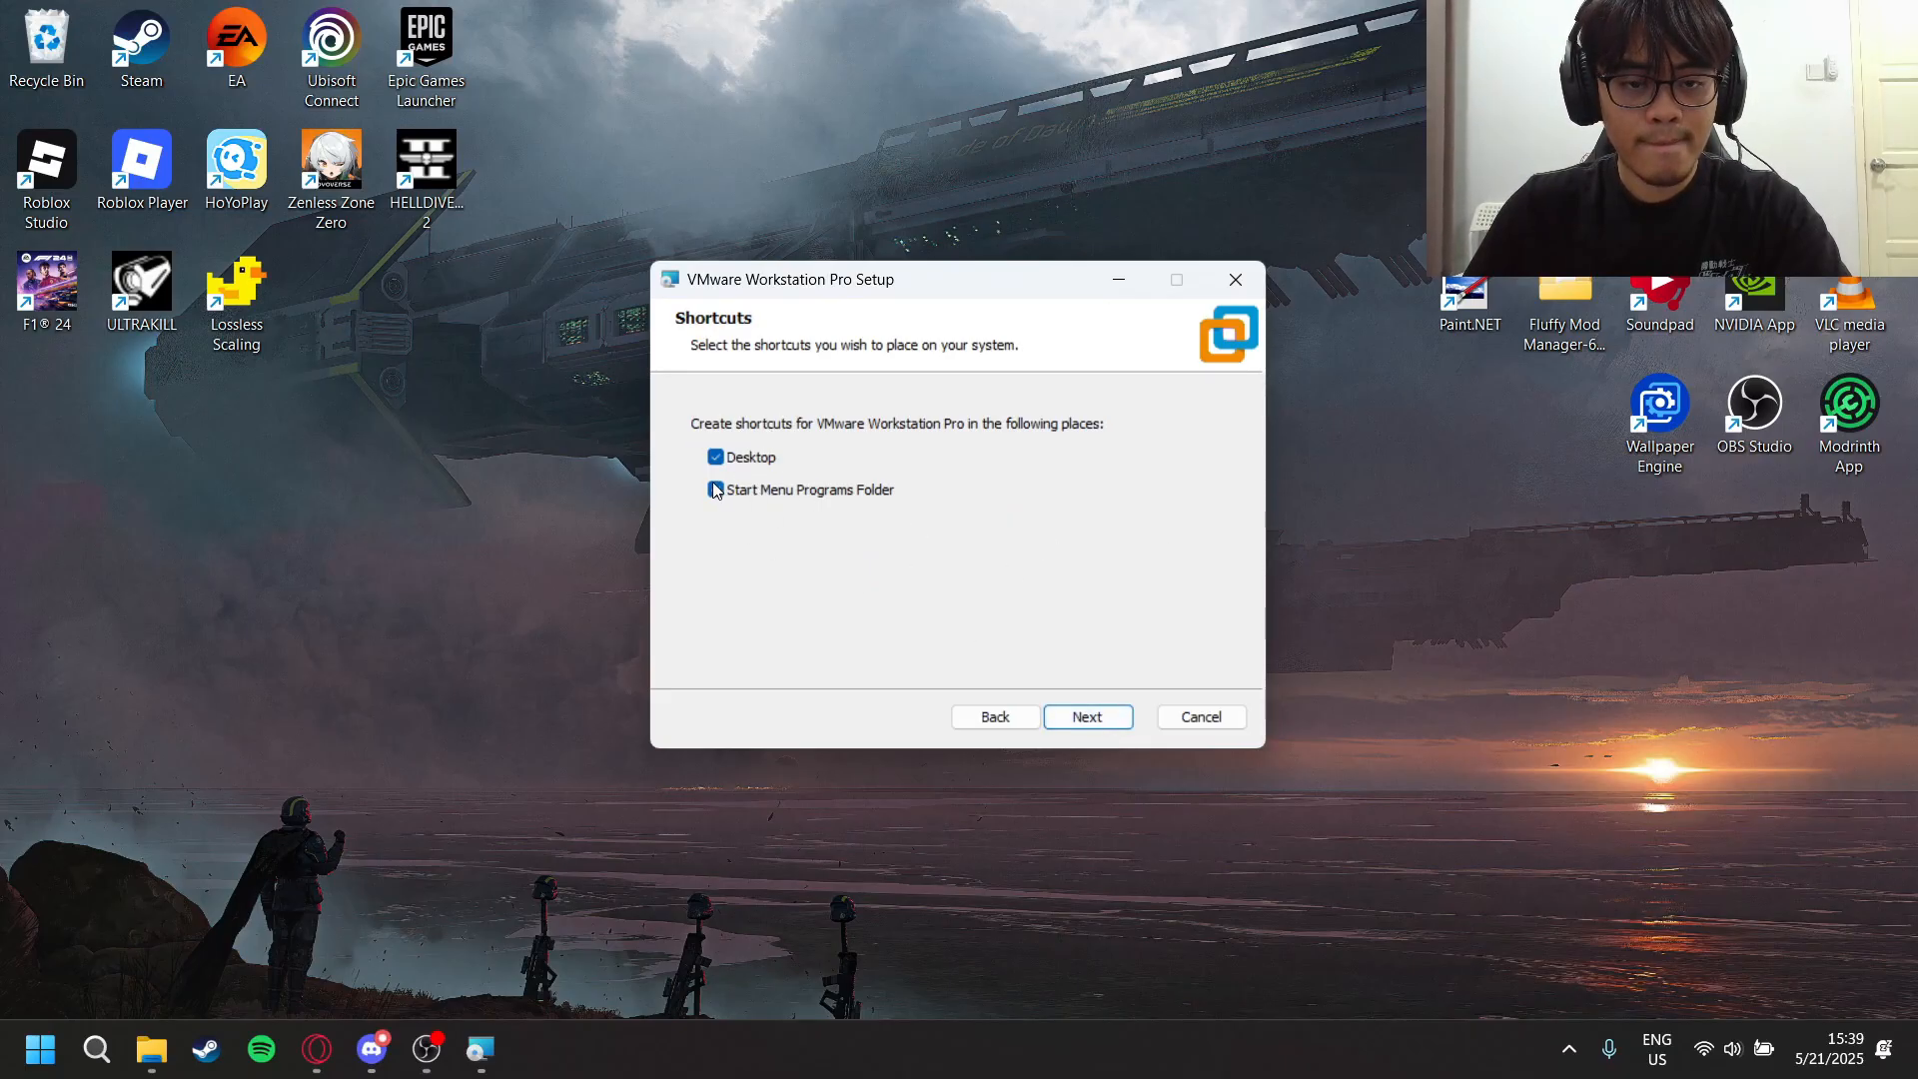
{"action": "left_click", "coordinate": [717, 489]}
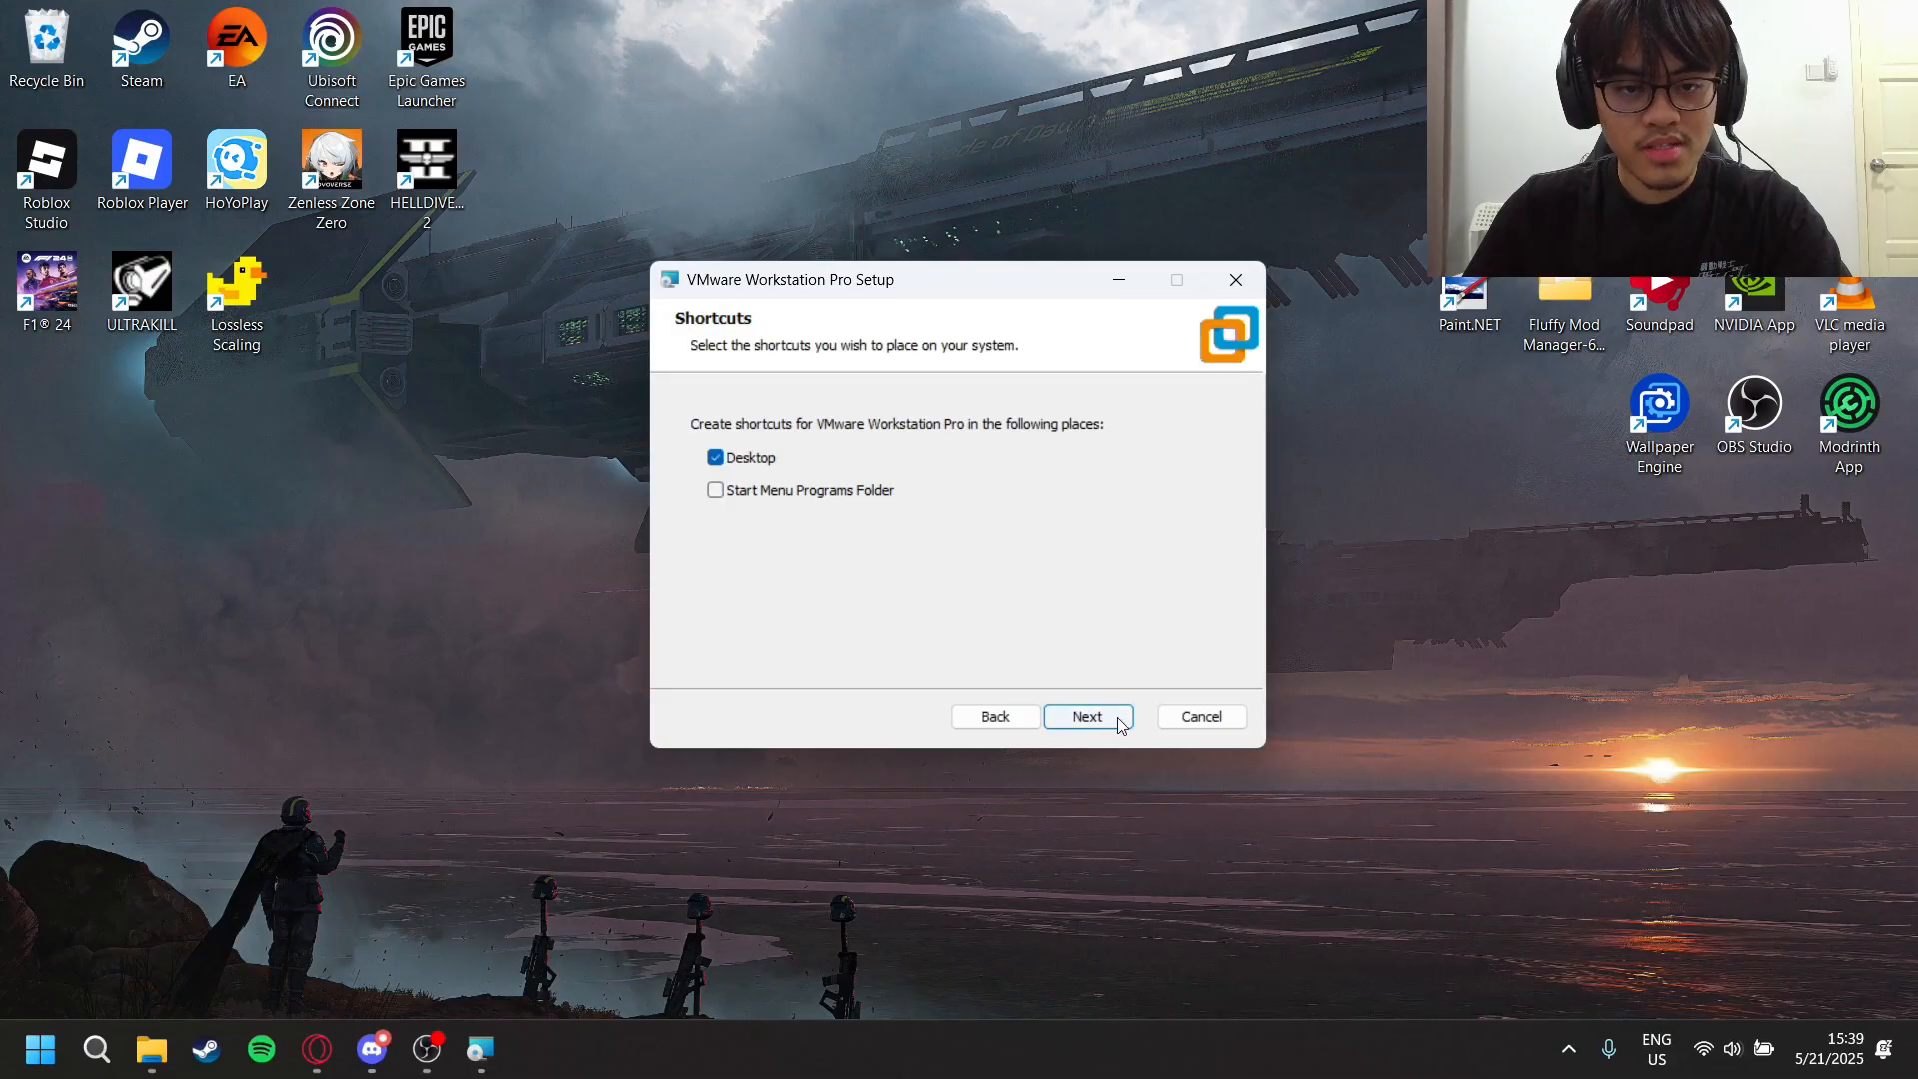
{"action": "left_click", "coordinate": [1080, 716]}
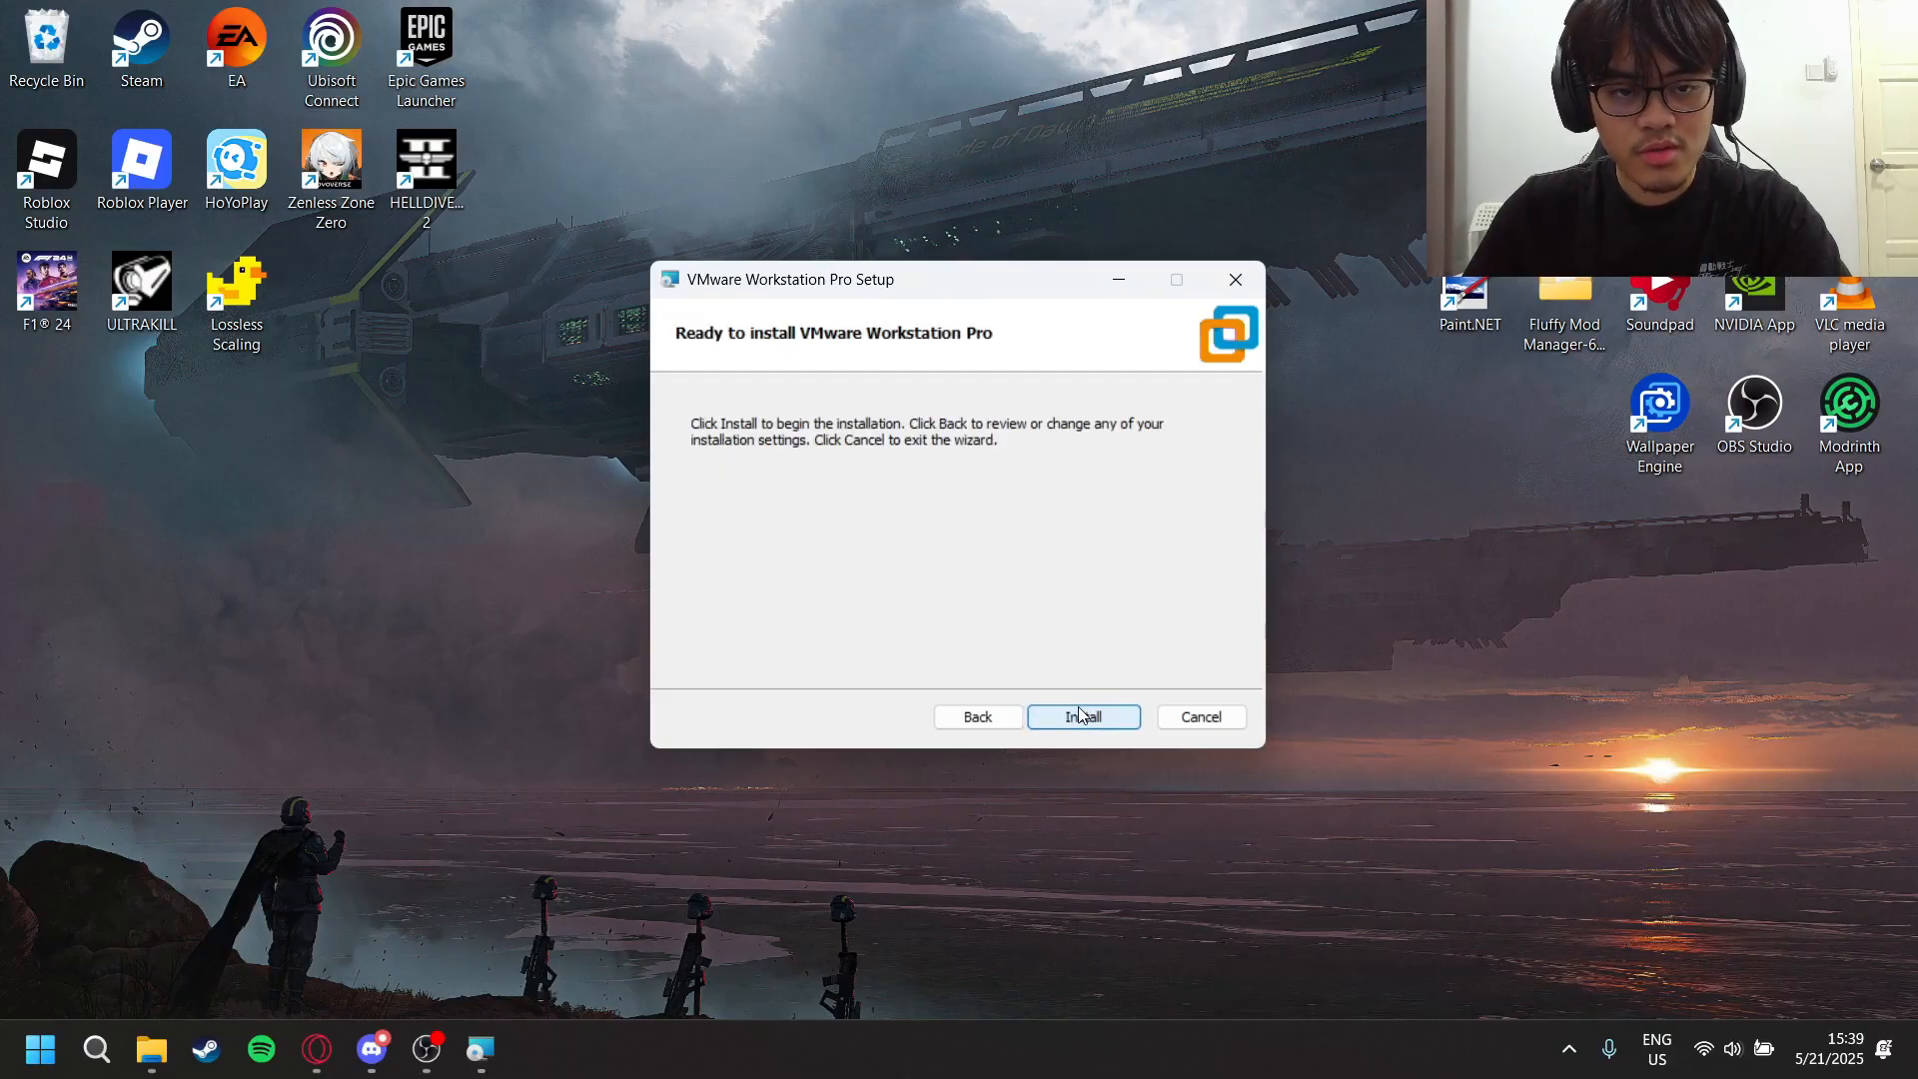
- Install VMware Workstation Pro, finish the setup, and move its desktop shortcut next to the Wallpaper Engine icon
{"action": "left_click", "coordinate": [1078, 717]}
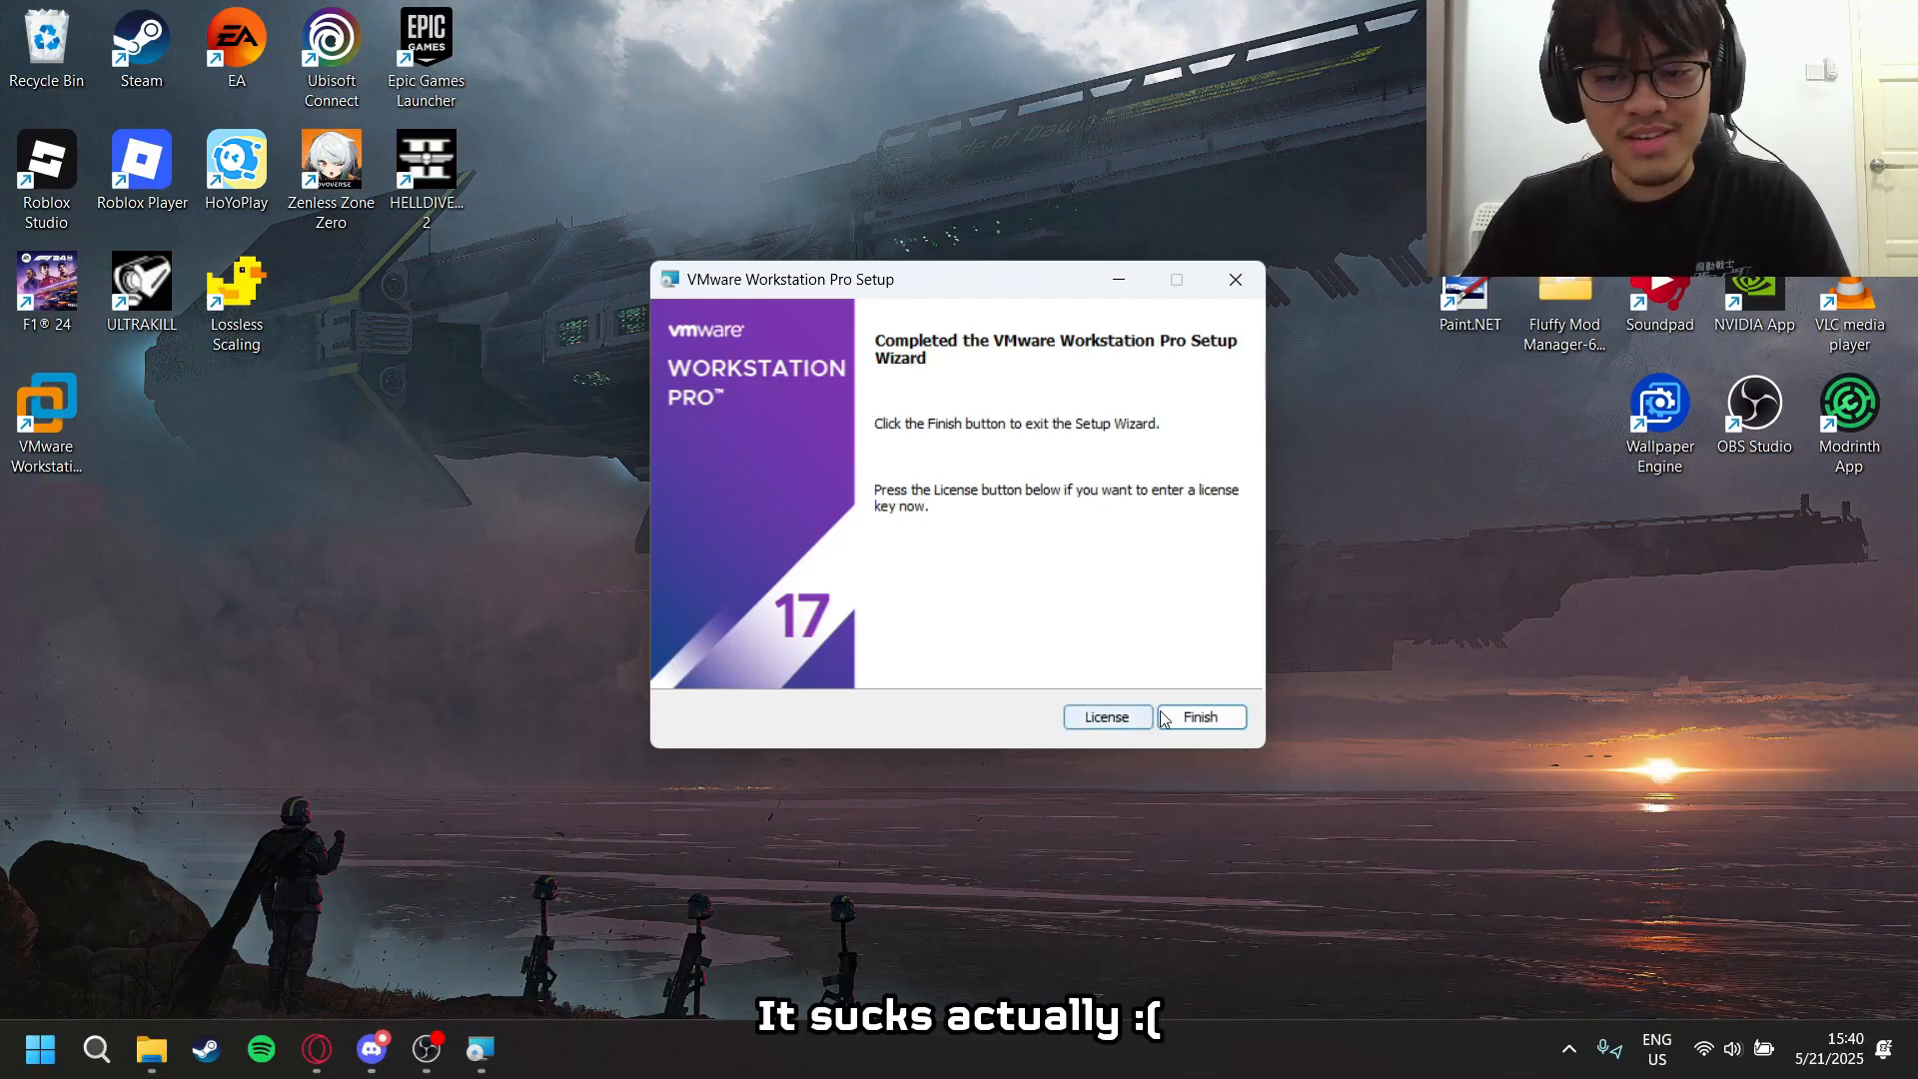
{"action": "left_click", "coordinate": [1215, 734]}
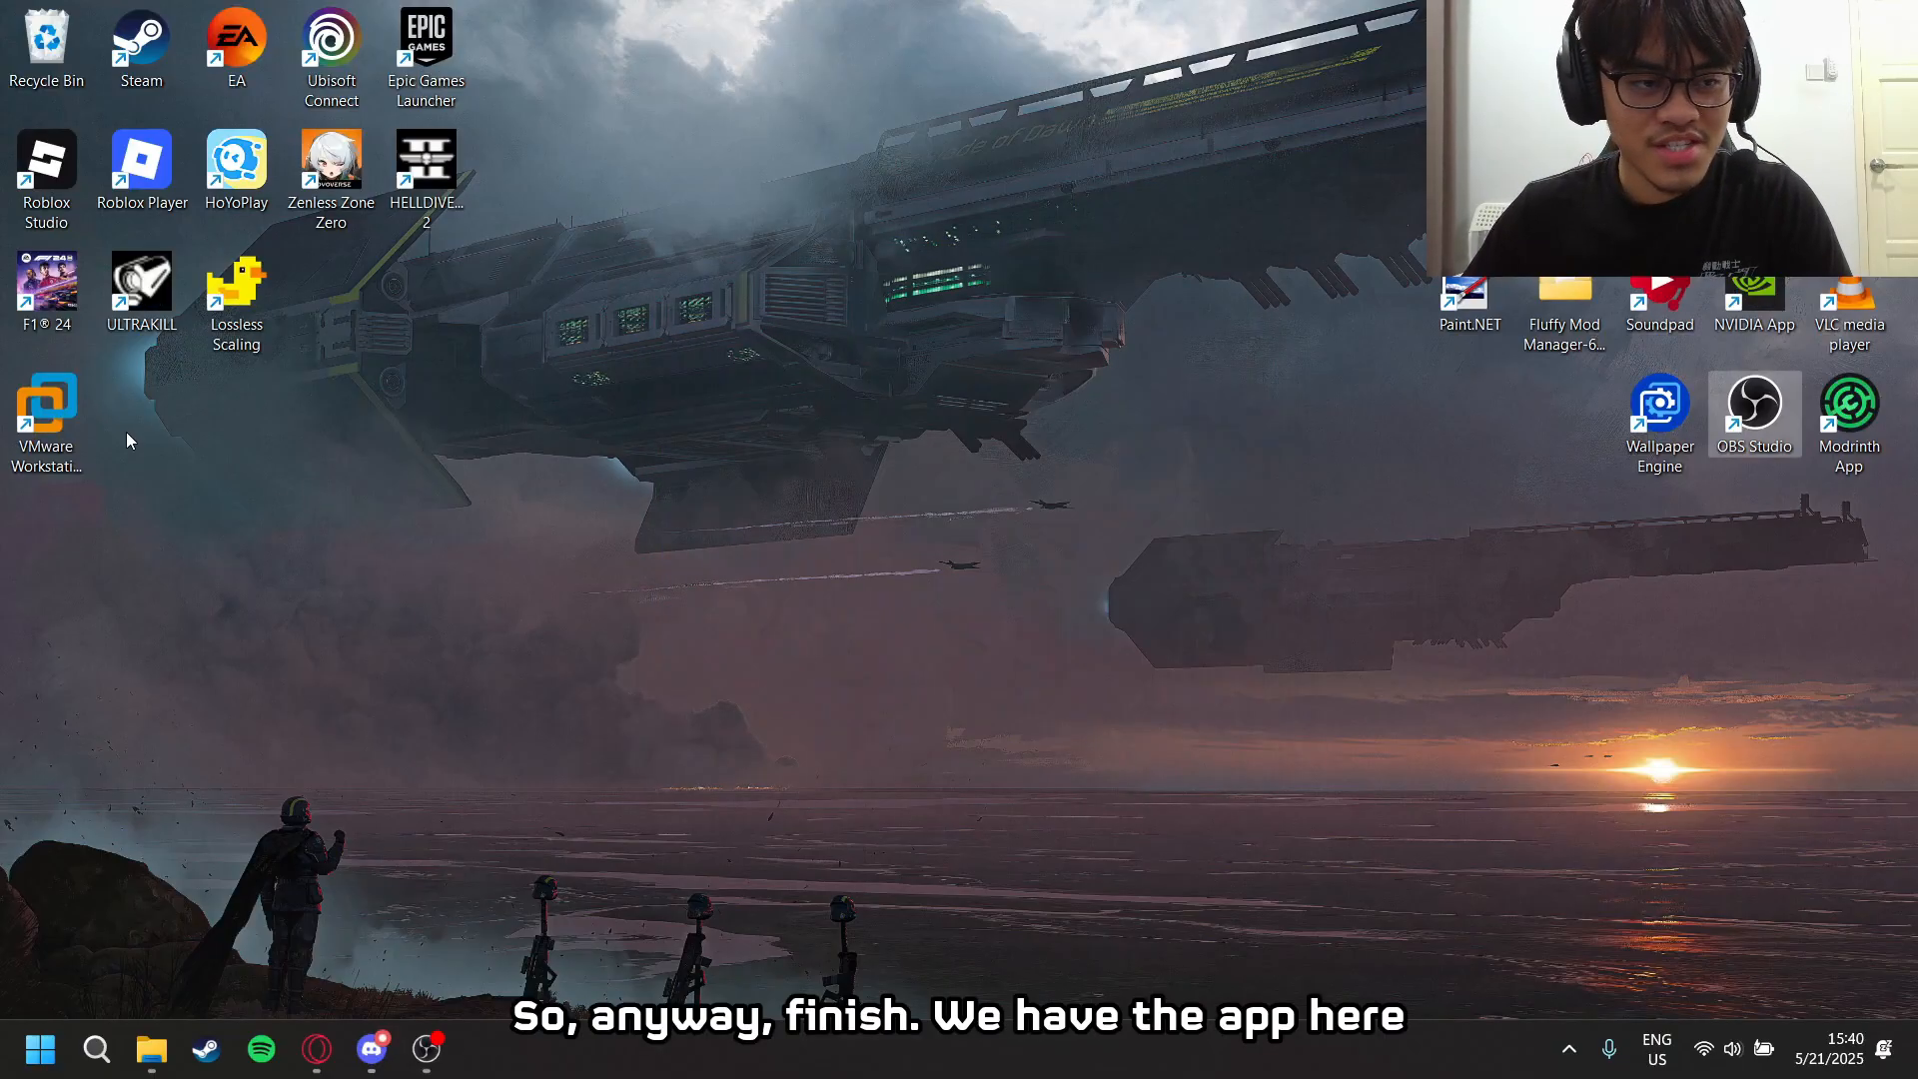
{"action": "left_click_drag", "start_coordinate": [46, 440], "coordinate": [1568, 429]}
{"action": "left_click_drag", "start_coordinate": [1419, 577], "coordinate": [1305, 575]}
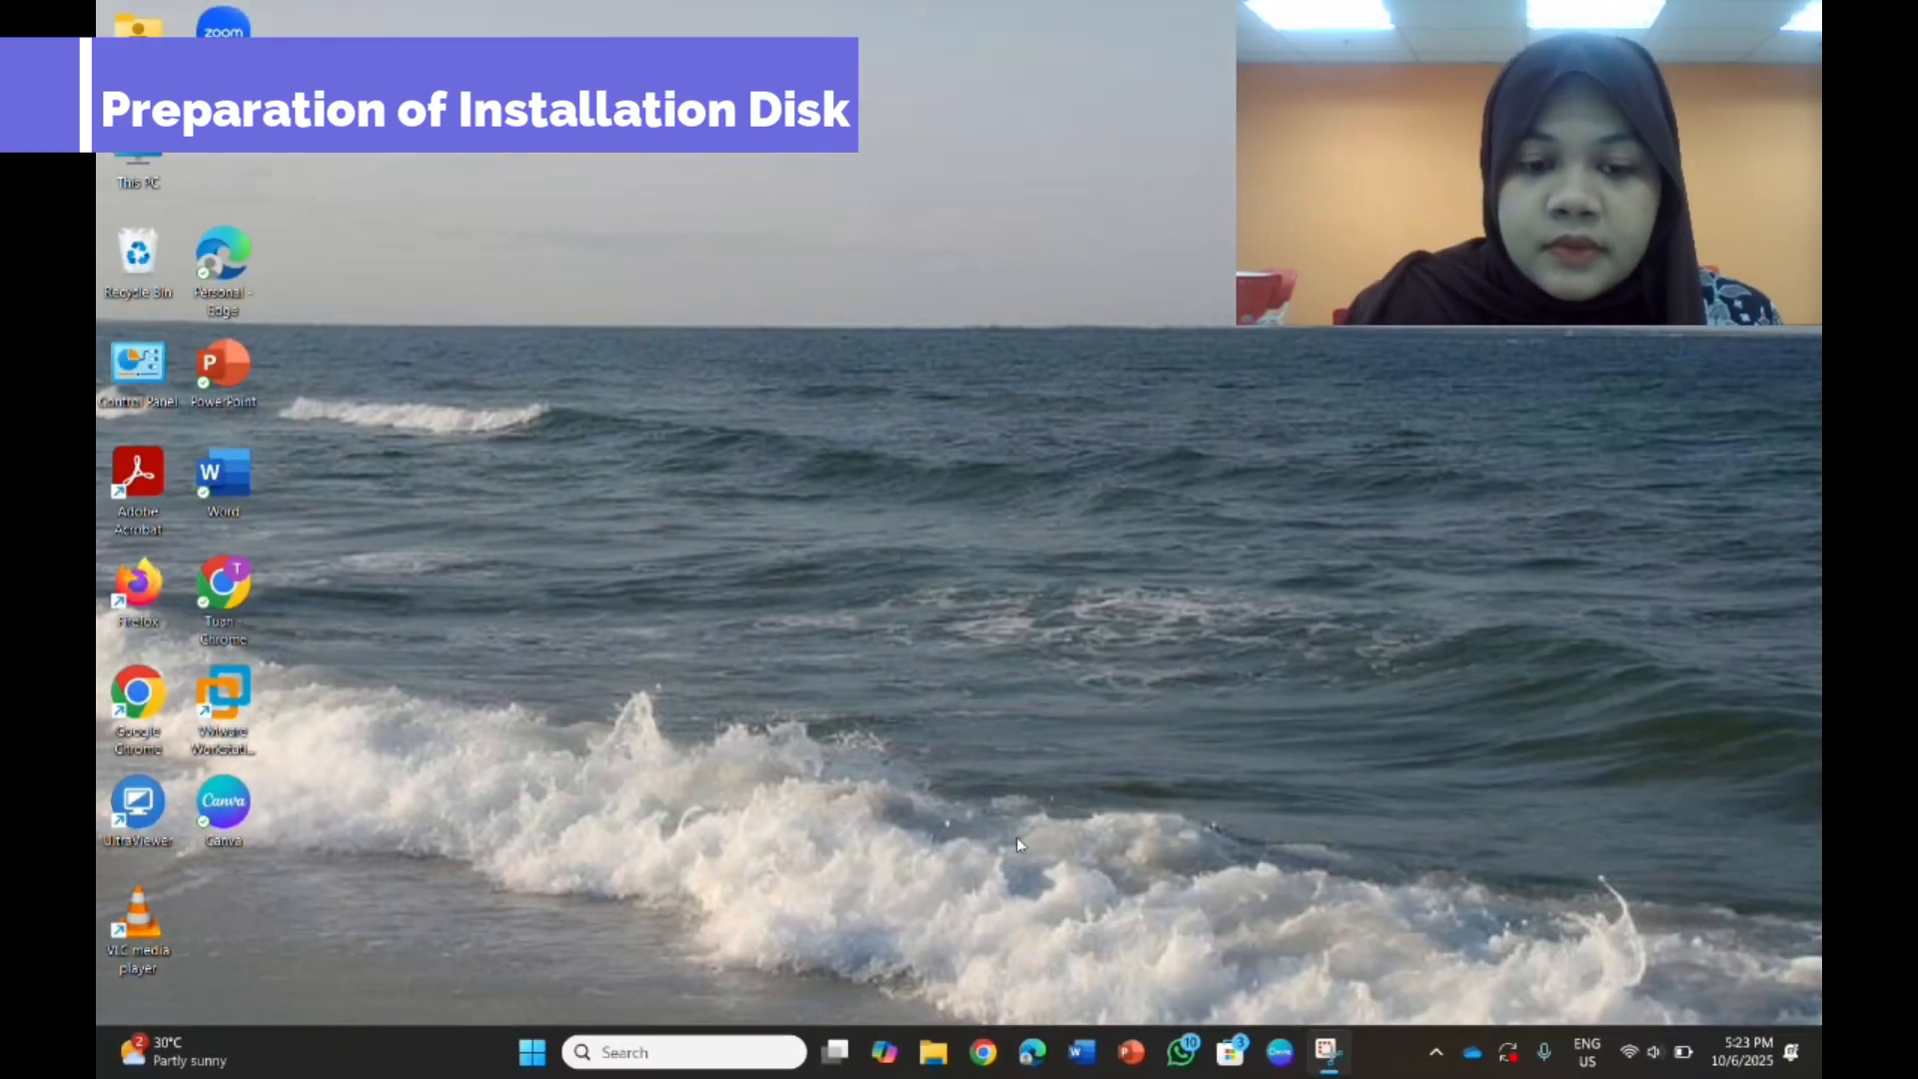
- Open Chrome with the student profile and search Google for "windows 11 download"
{"action": "left_click", "coordinate": [984, 1056]}
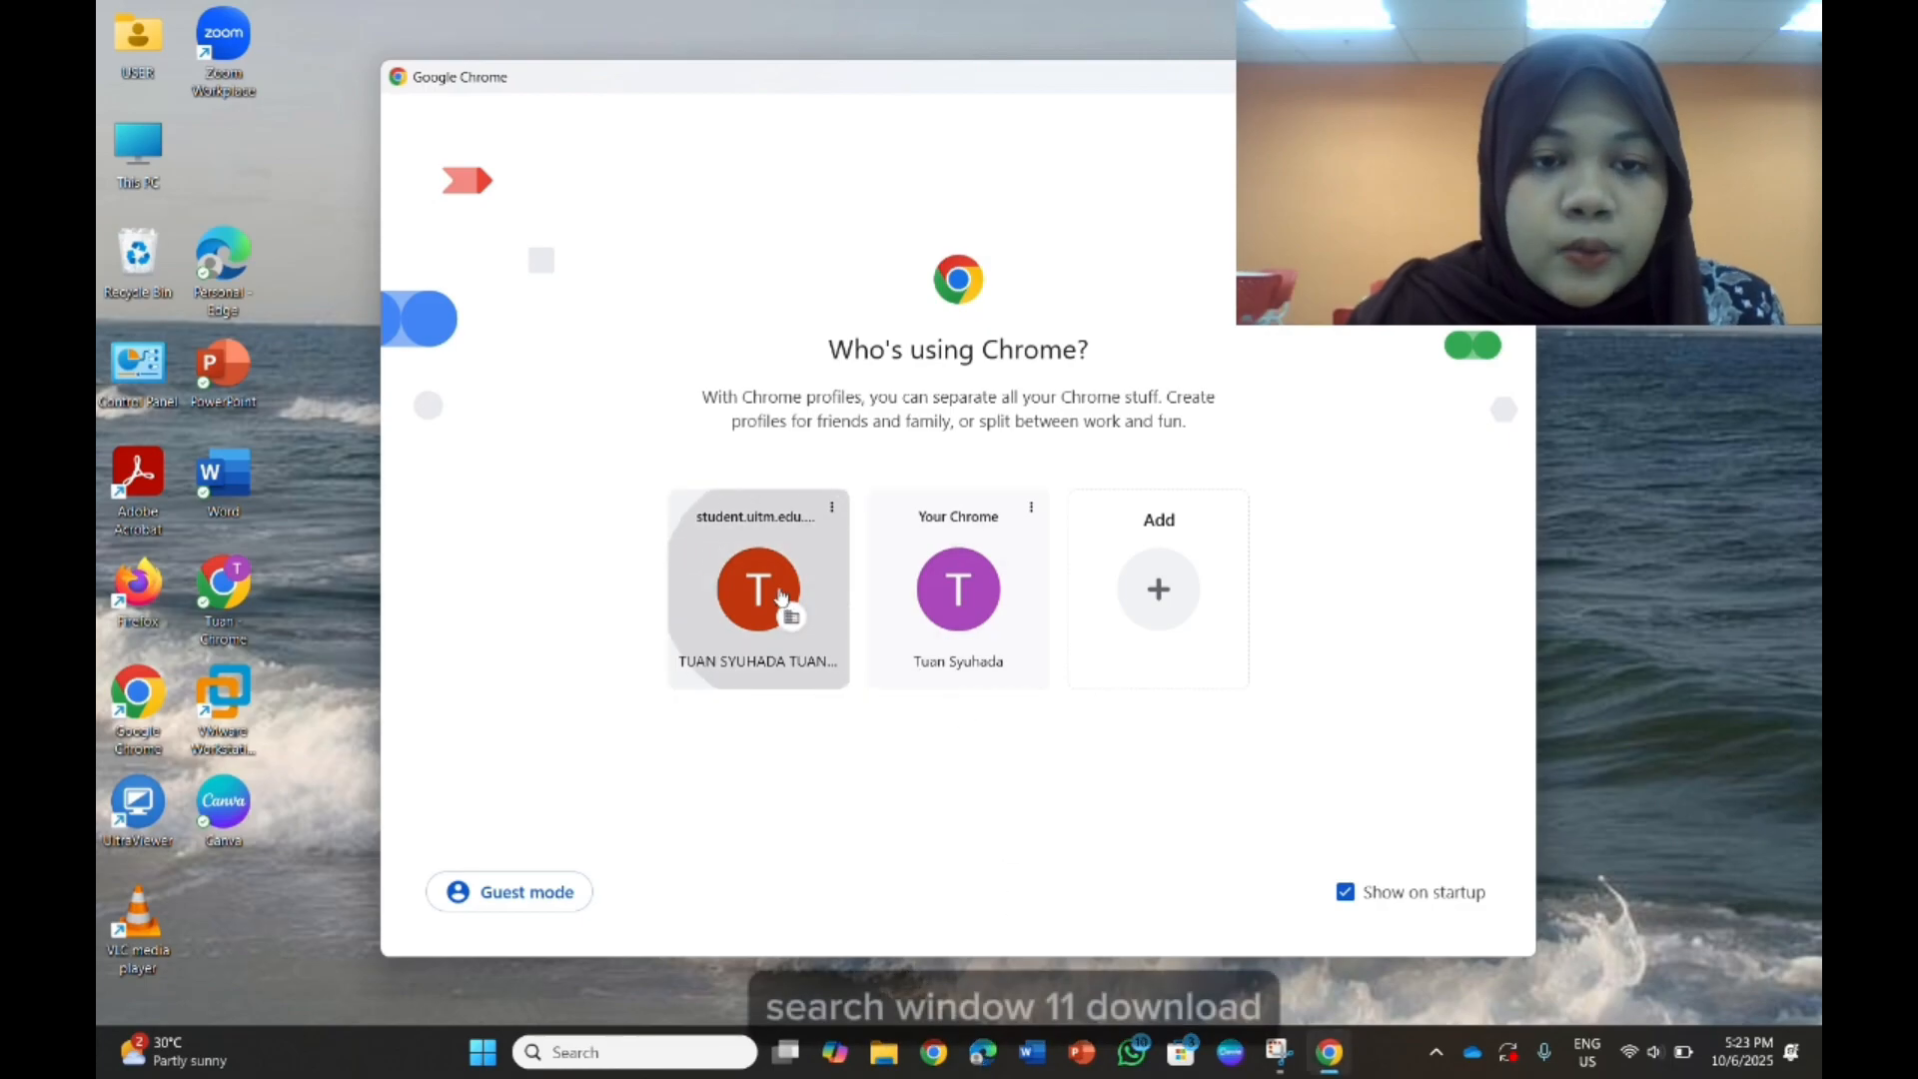
{"action": "left_click", "coordinate": [804, 619]}
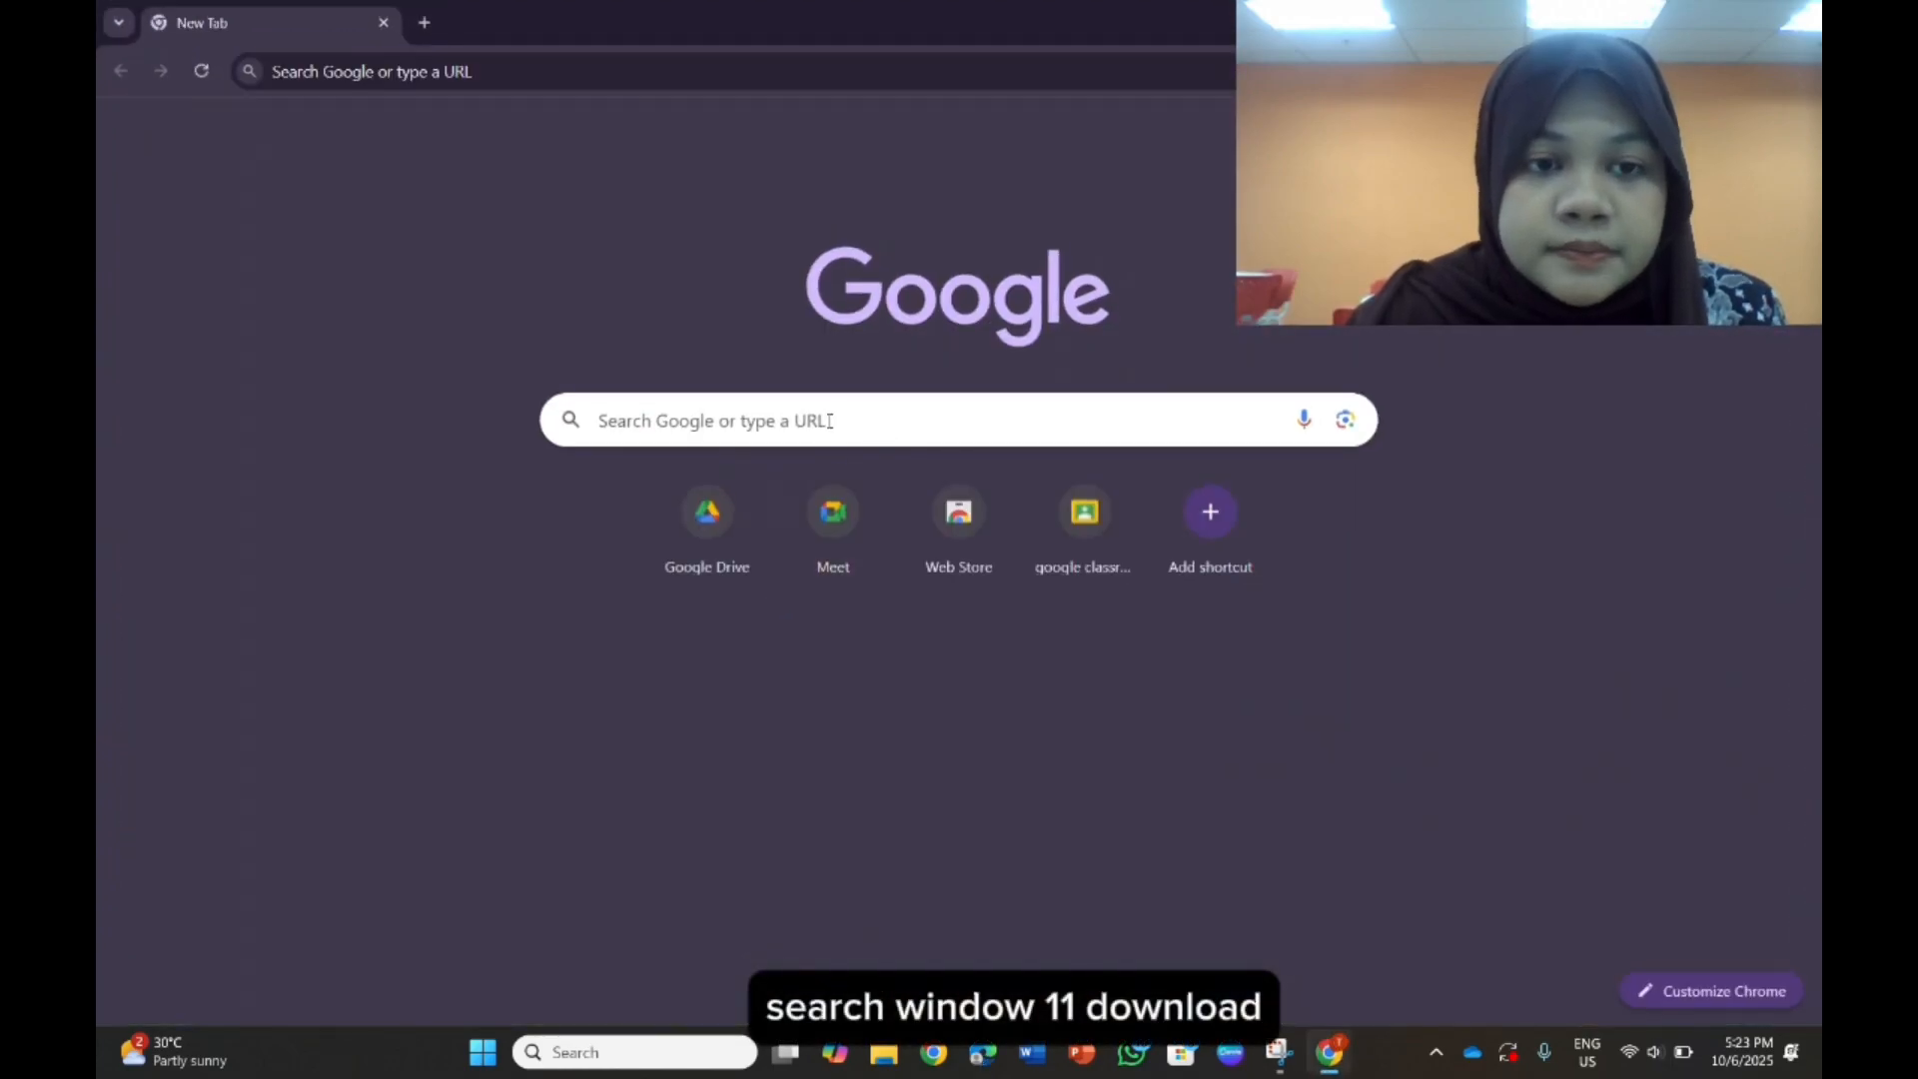
{"action": "left_click", "coordinate": [829, 420]}
{"action": "type", "text": "window"}
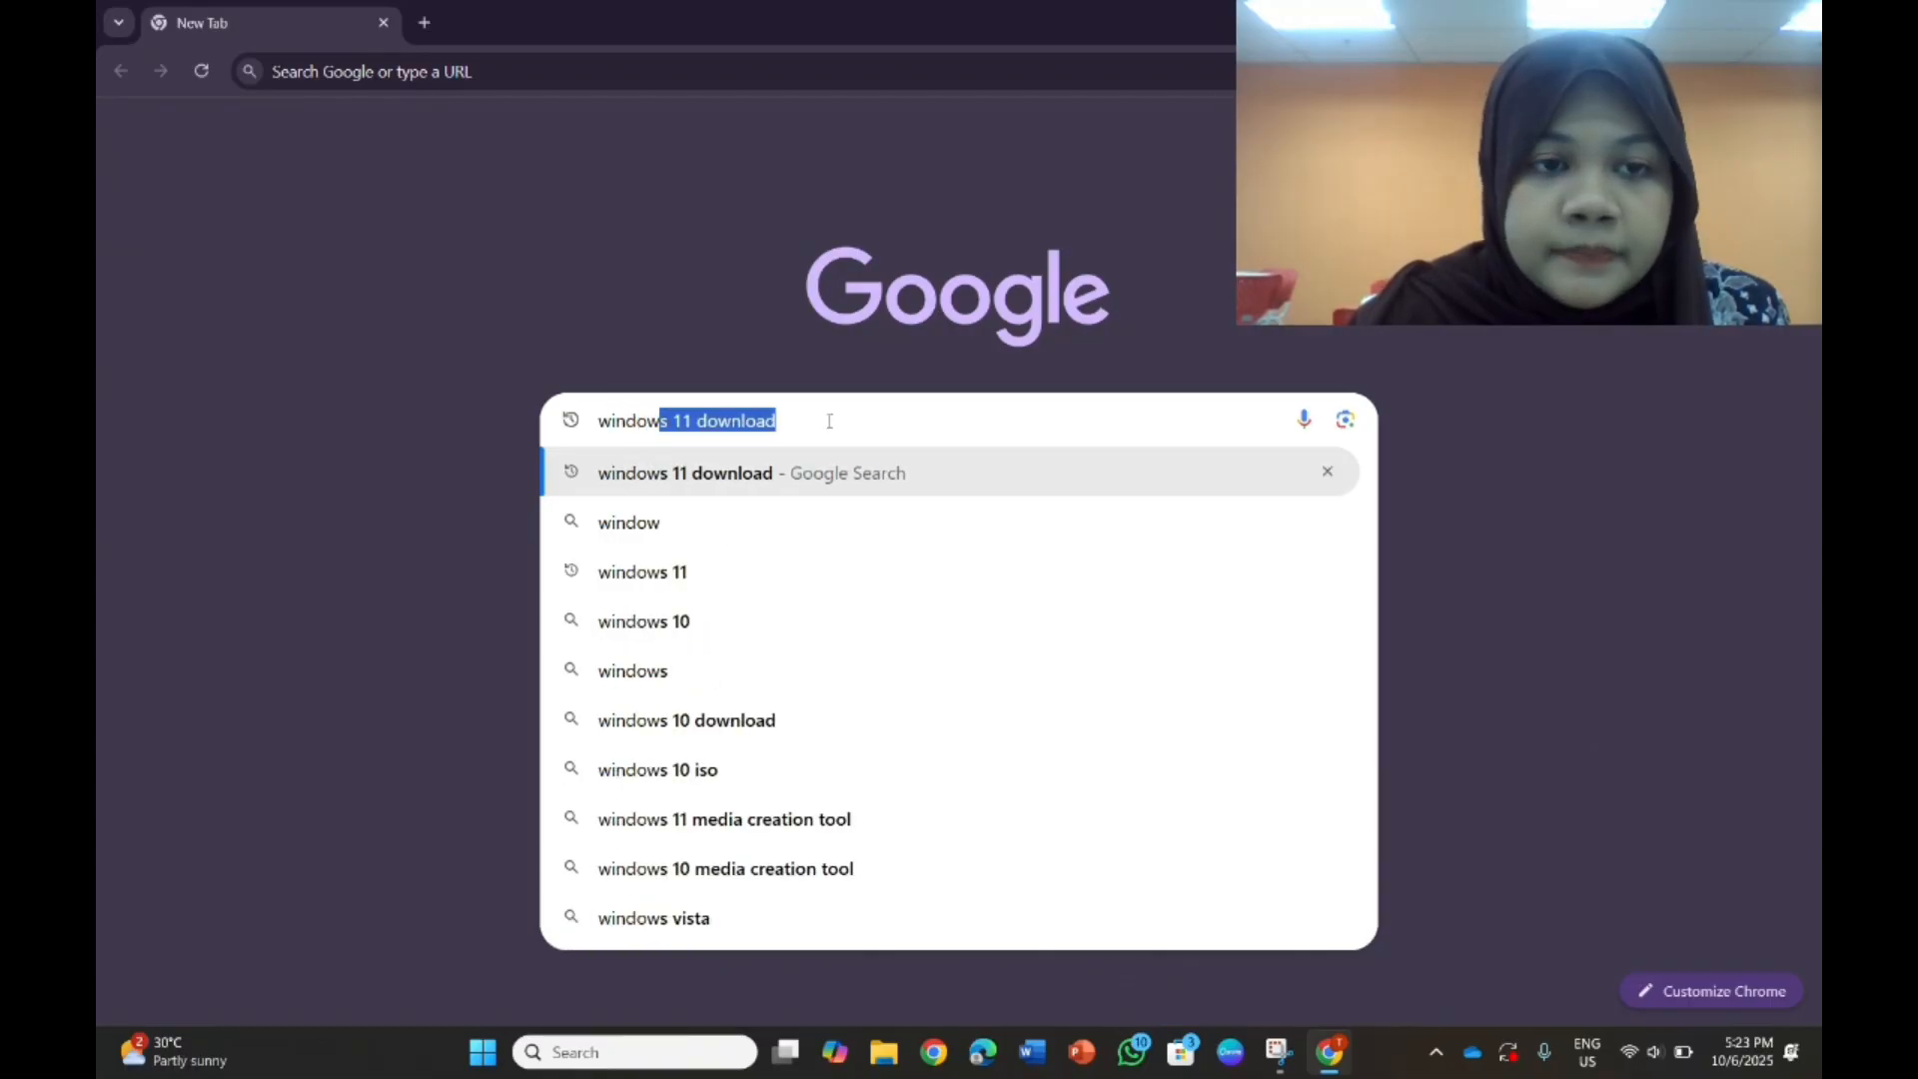
{"action": "left_click", "coordinate": [837, 471]}
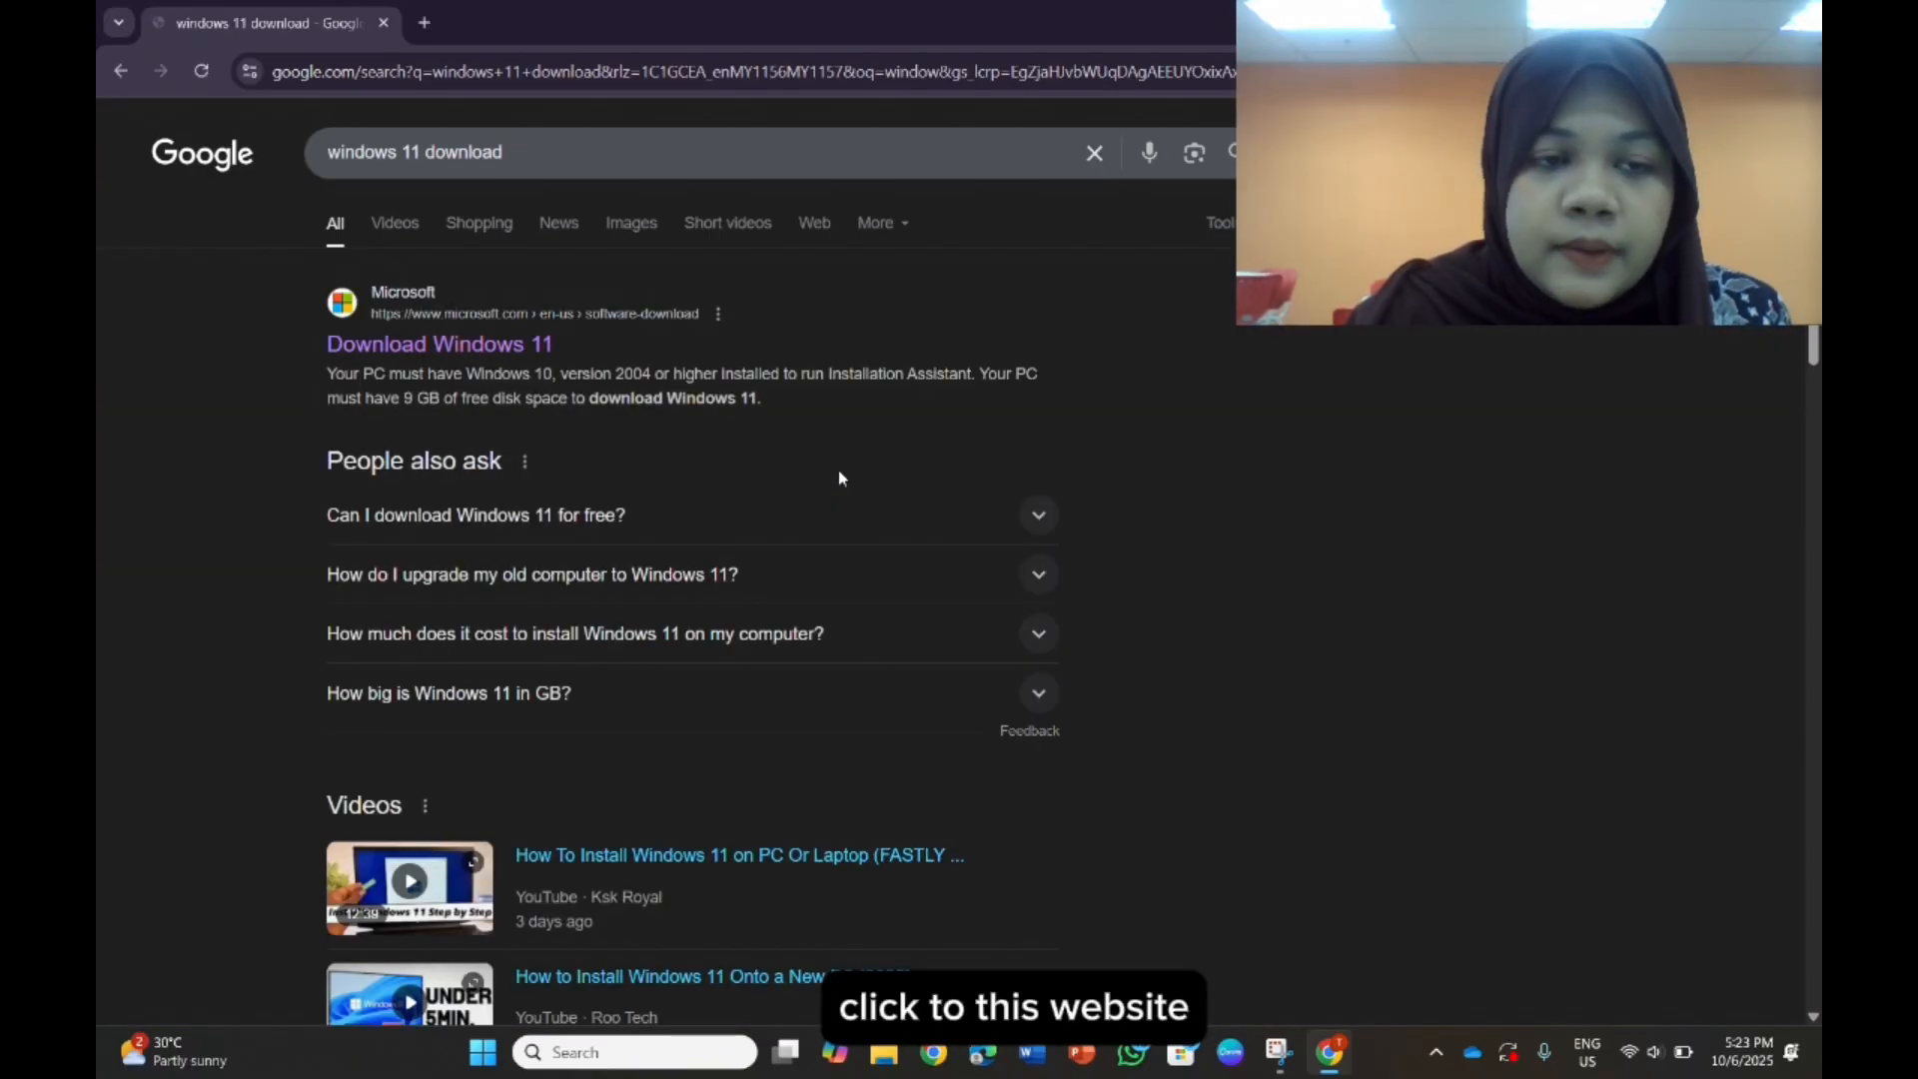
- On Microsoft's Download Windows 11 page, request the Windows 11 (multi-edition ISO for x64 devices) disk image
{"action": "left_click", "coordinate": [498, 351]}
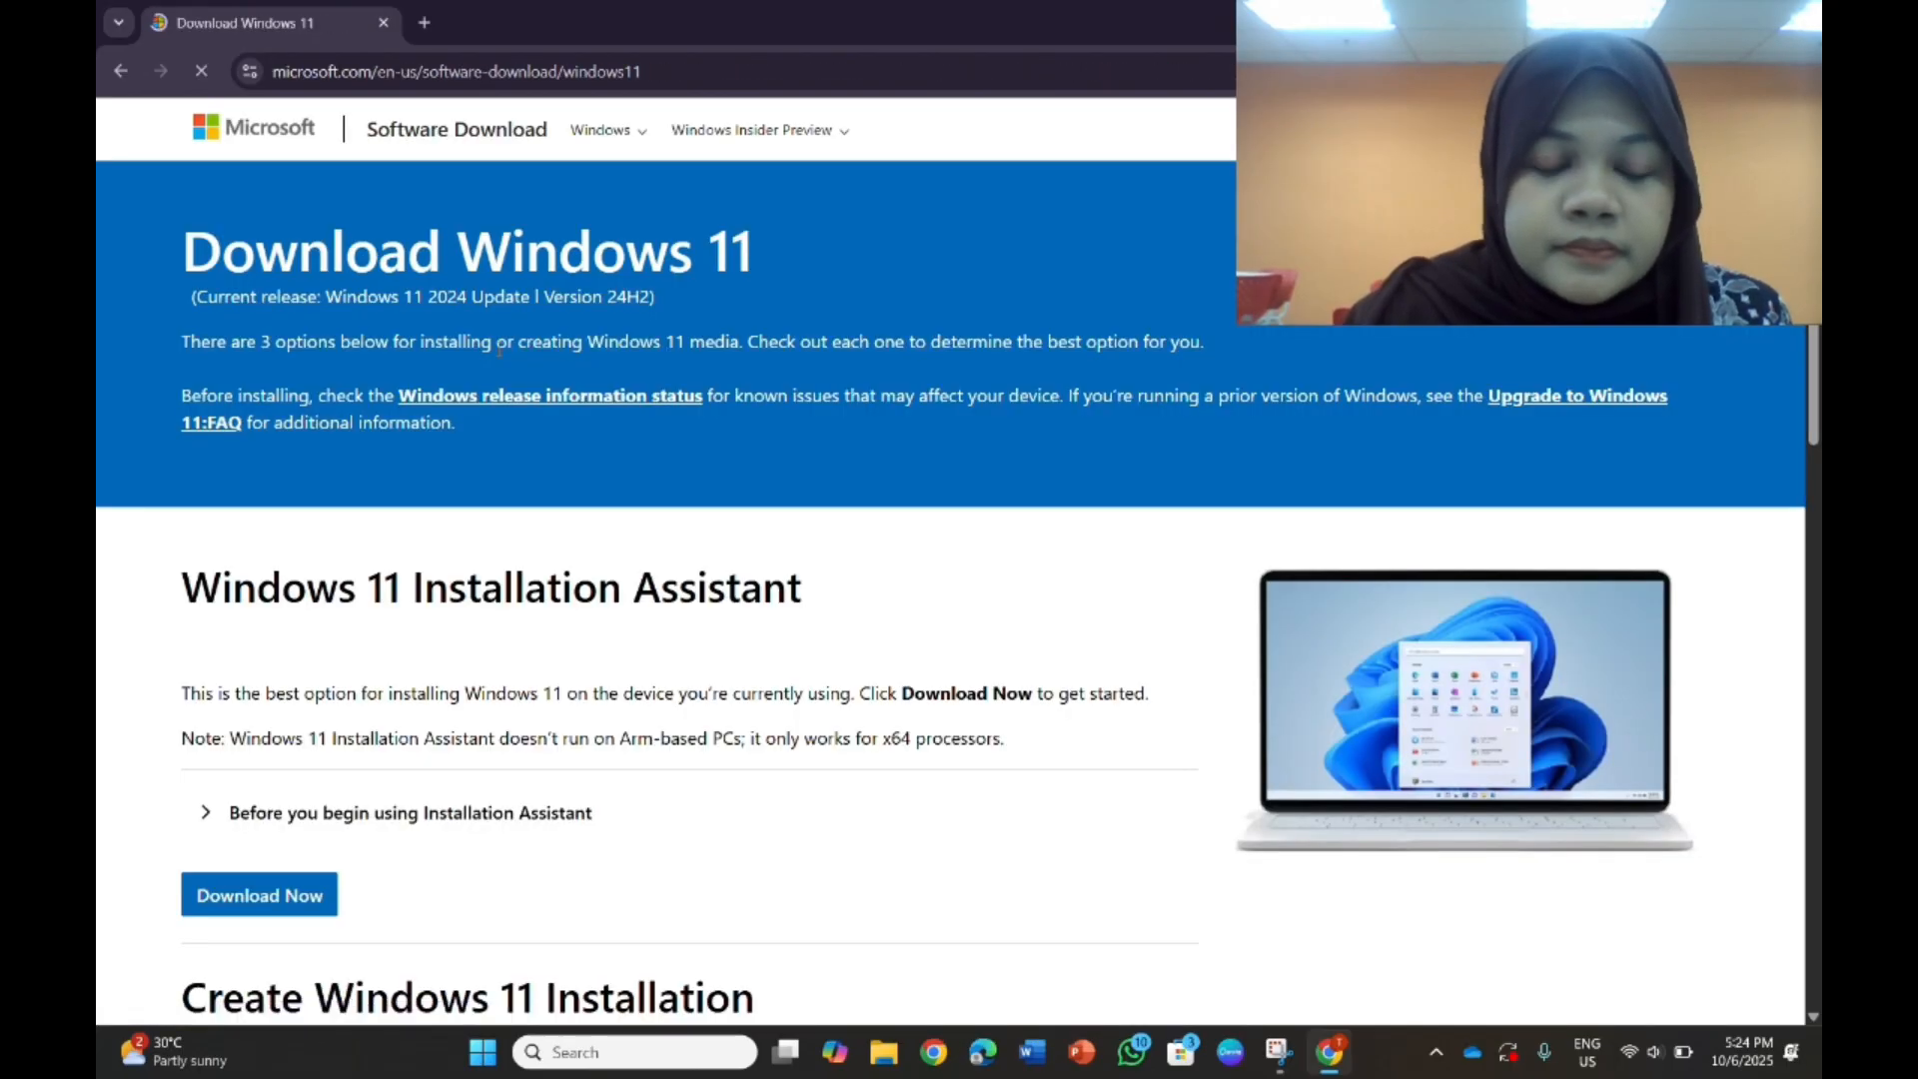
{"action": "scroll", "coordinate": [571, 521], "scroll_direction": "down", "scroll_amount": 2}
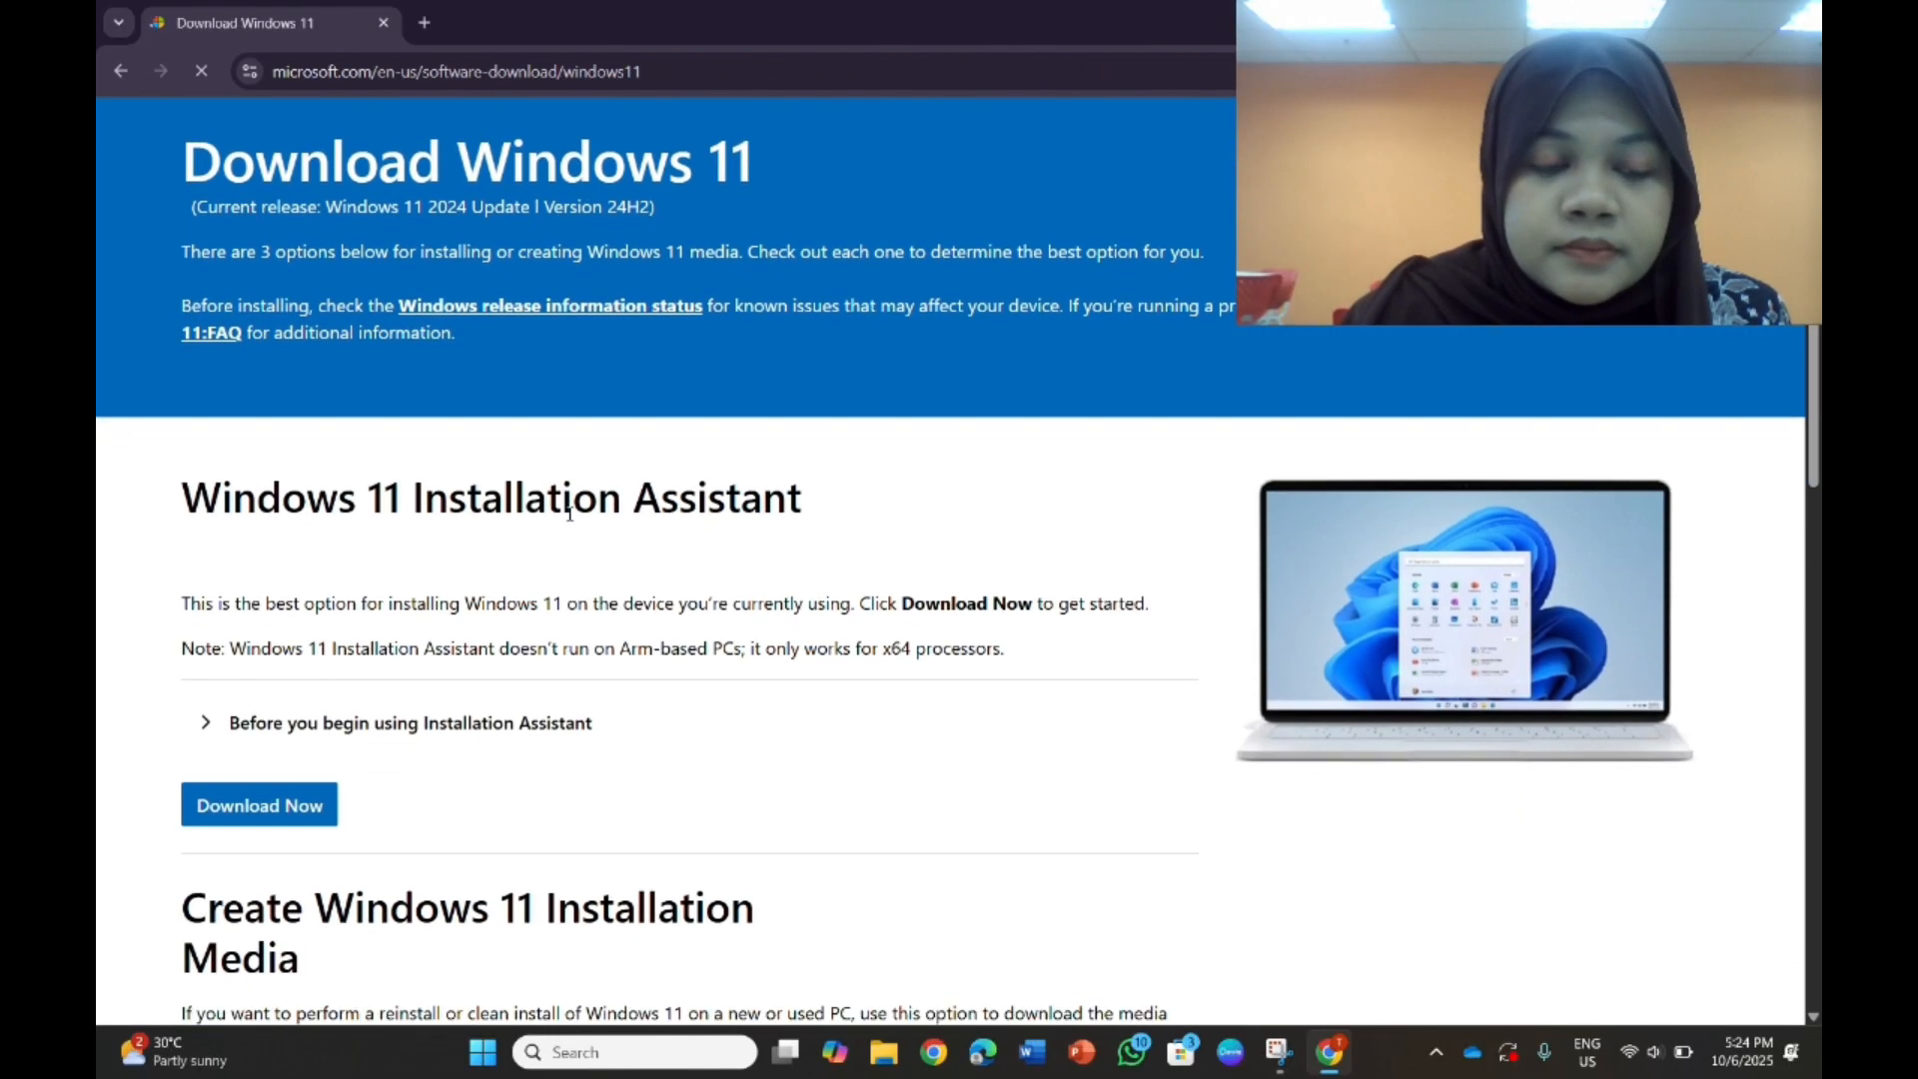
{"action": "scroll", "coordinate": [572, 519], "scroll_direction": "down", "scroll_amount": 5}
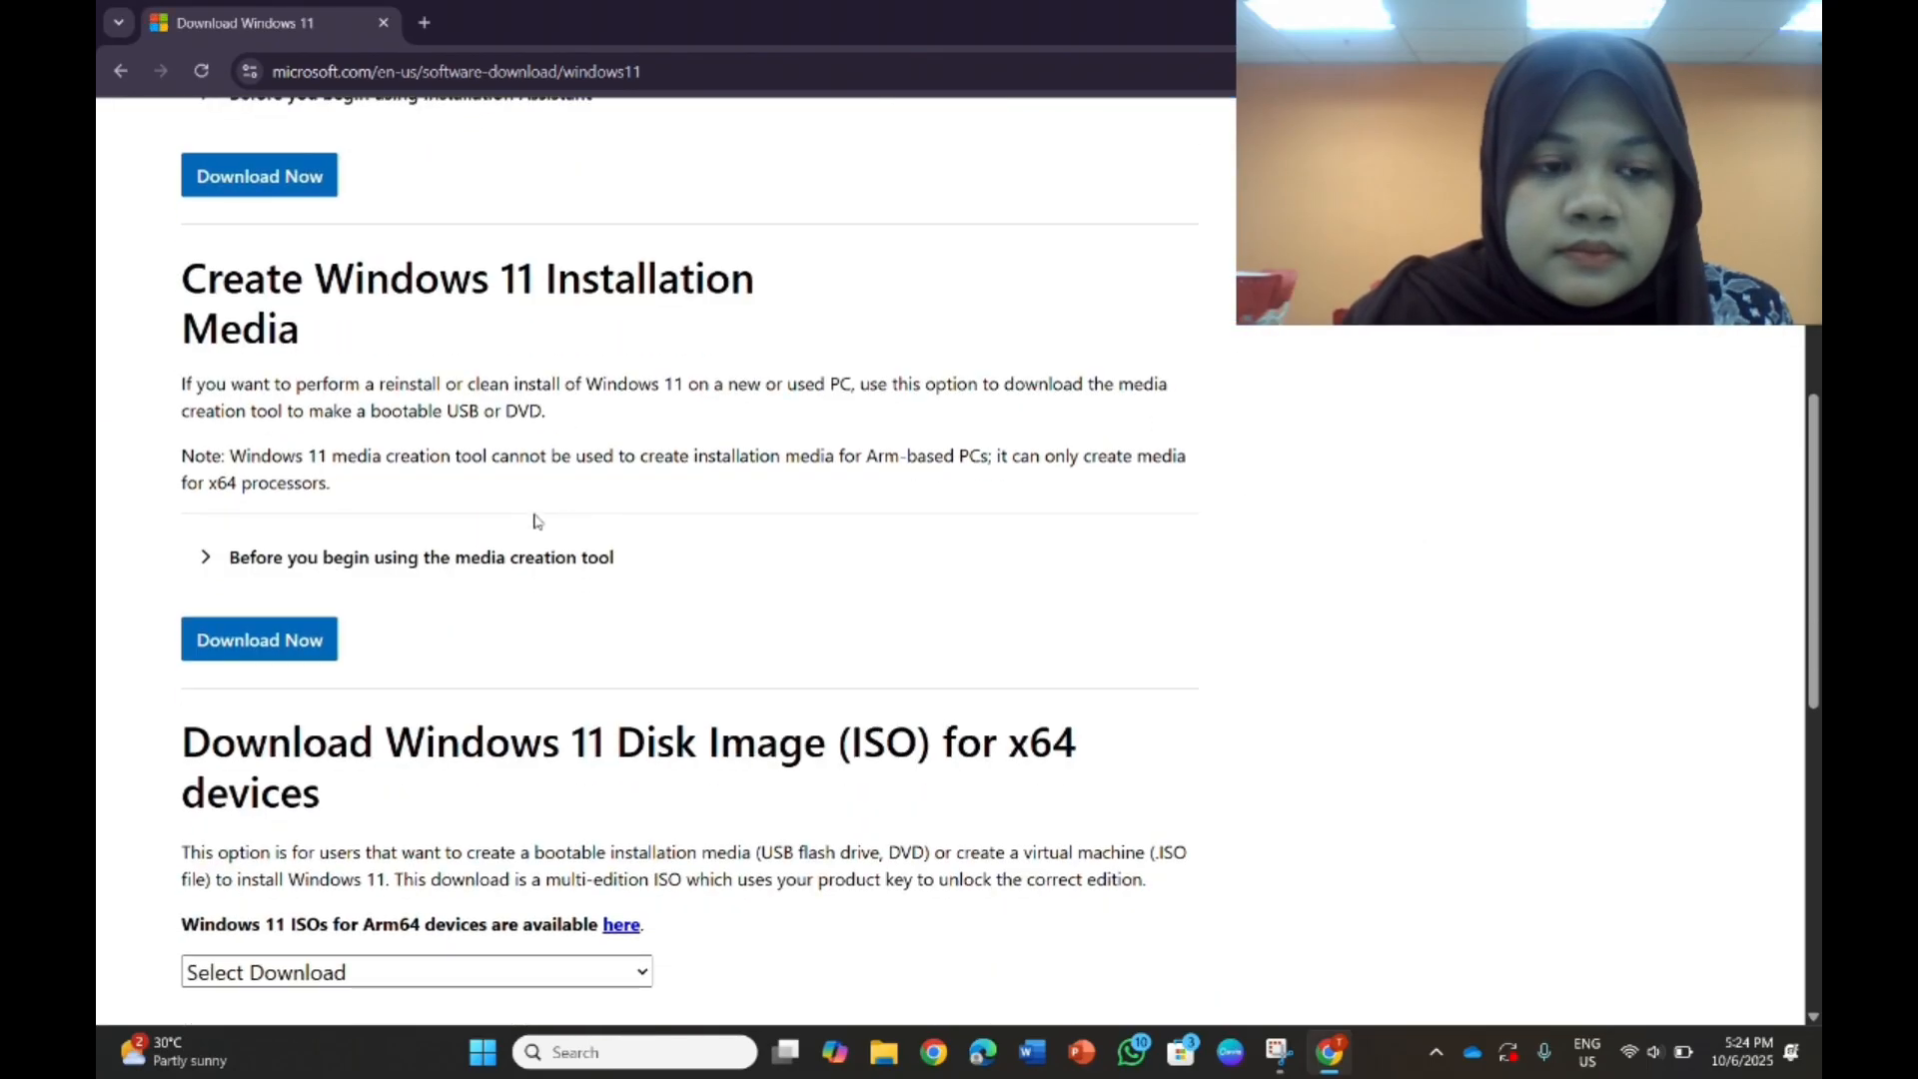
{"action": "scroll", "coordinate": [527, 520], "scroll_direction": "down", "scroll_amount": 2}
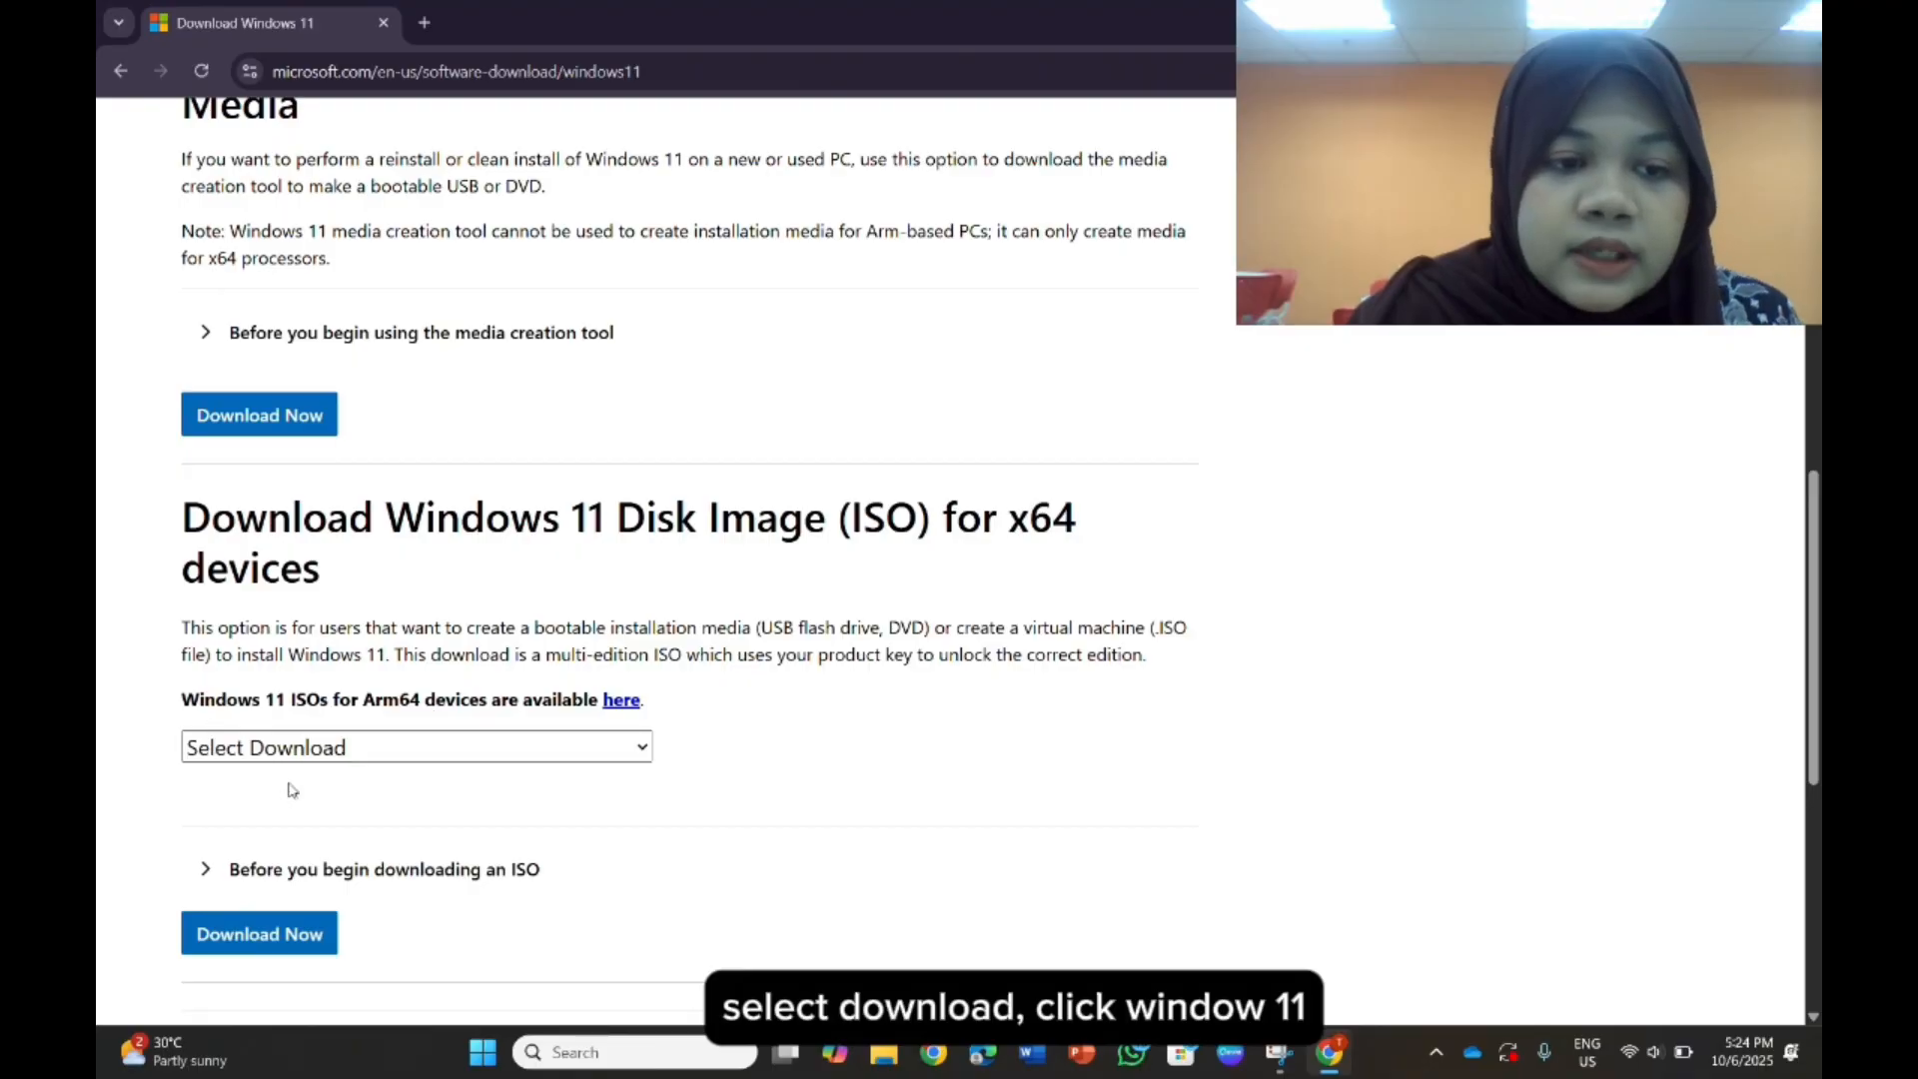
{"action": "left_click", "coordinate": [431, 745]}
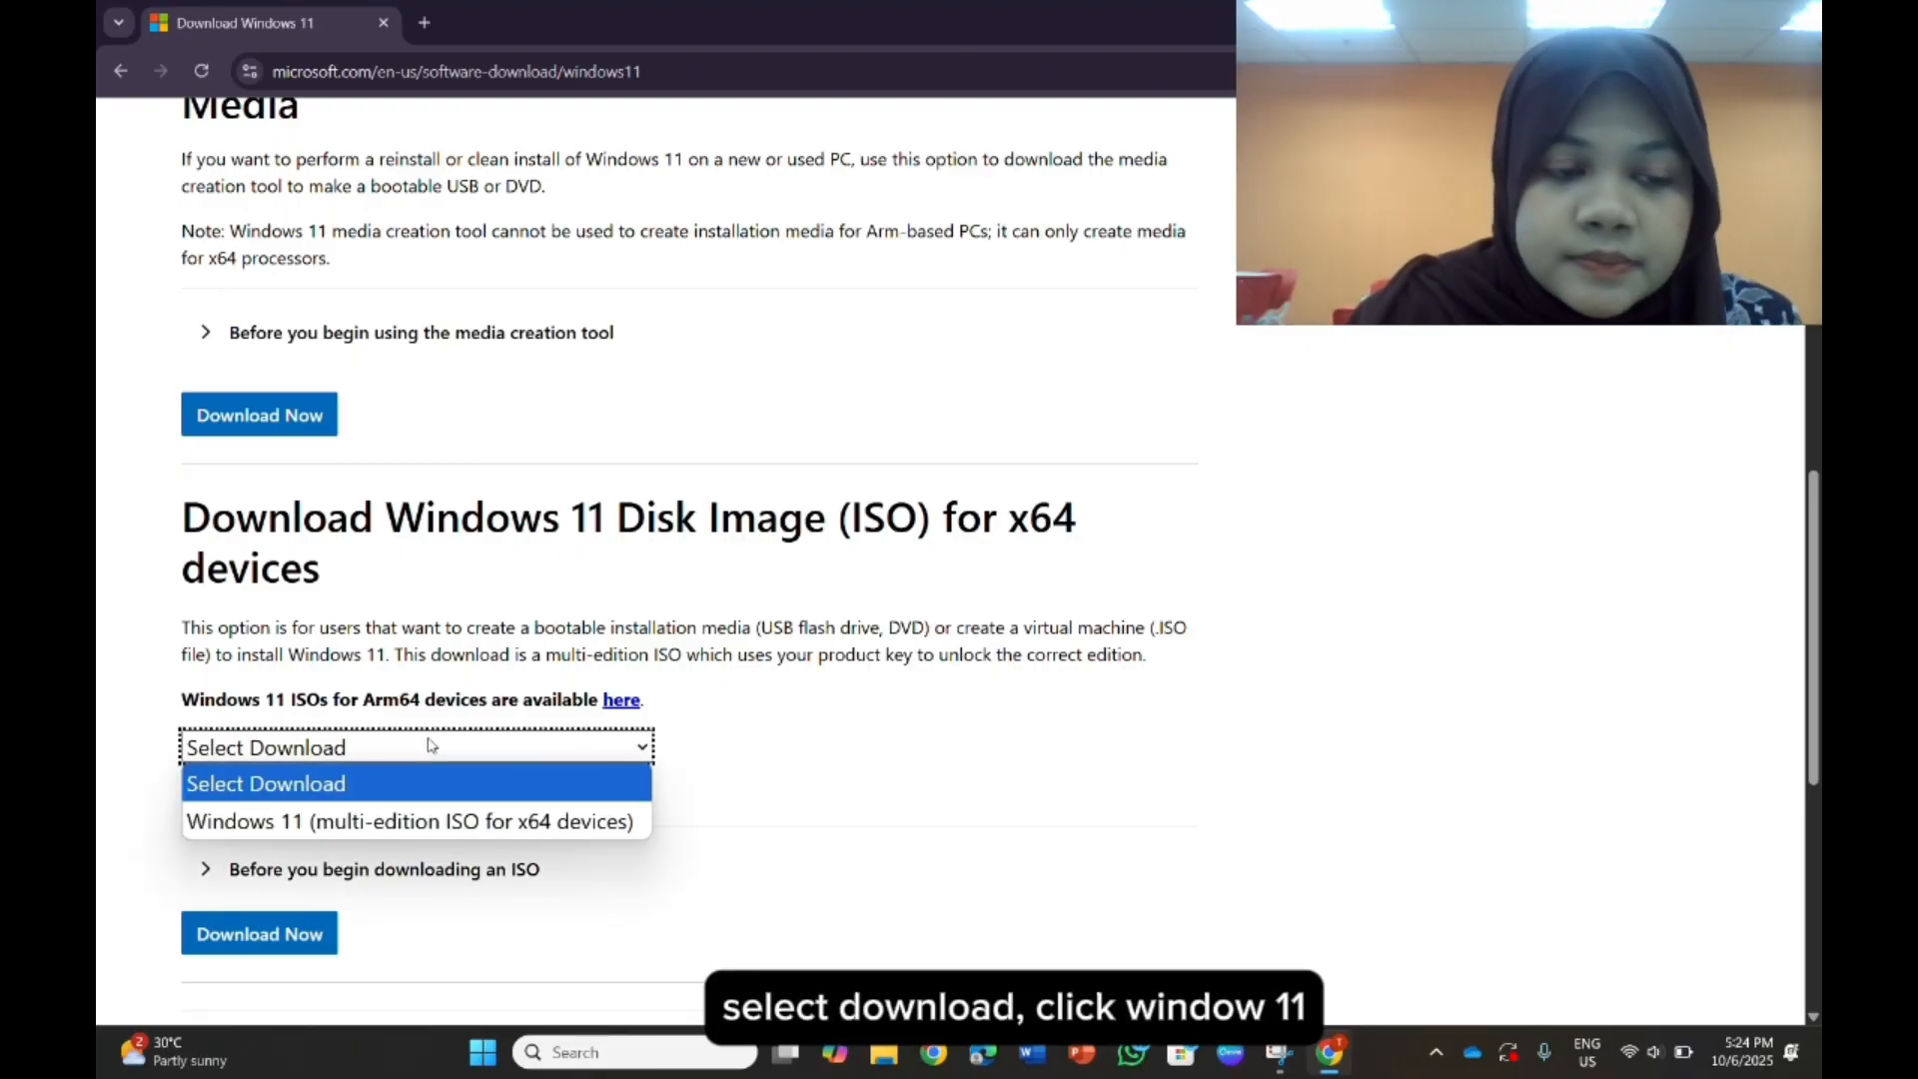
{"action": "left_click", "coordinate": [424, 820]}
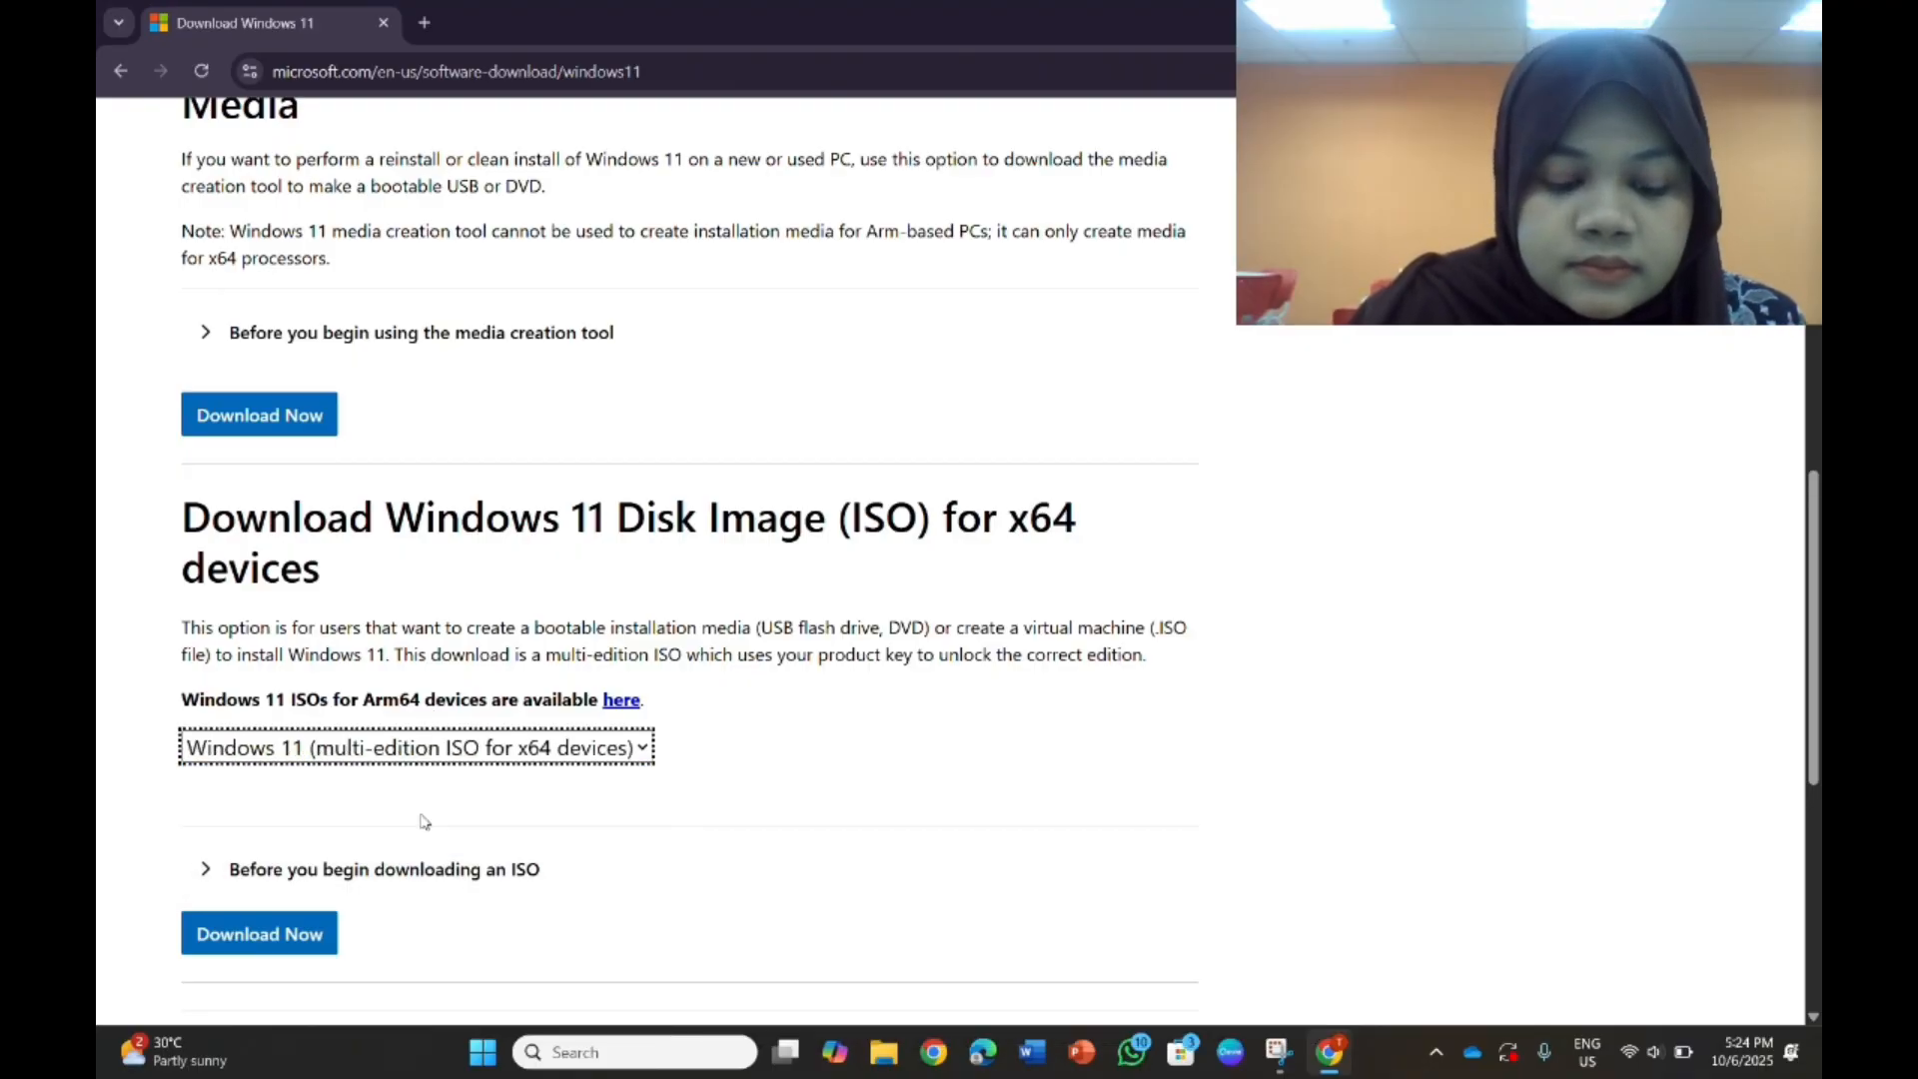
{"action": "left_click", "coordinate": [312, 933]}
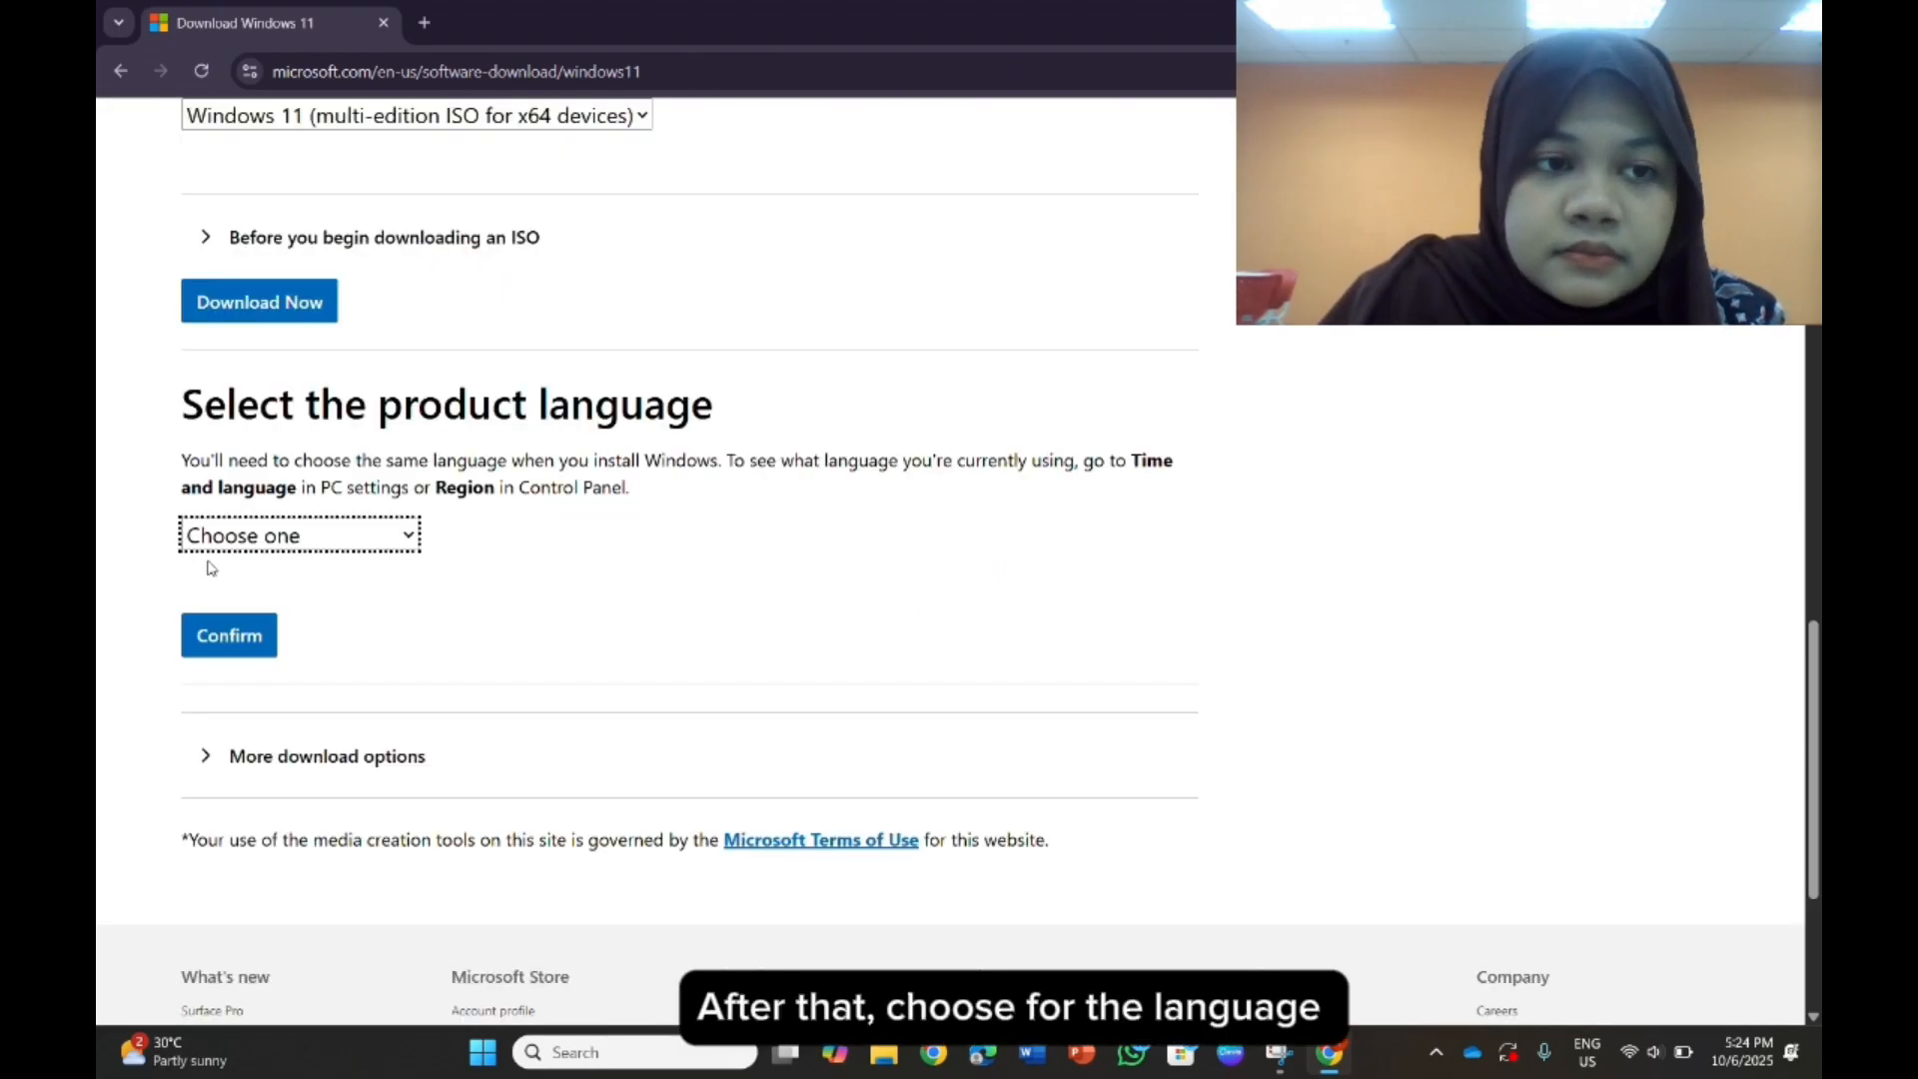
- Confirm English (United States) as the product language and start the 64-bit Windows 11 download
{"action": "left_click", "coordinate": [320, 540]}
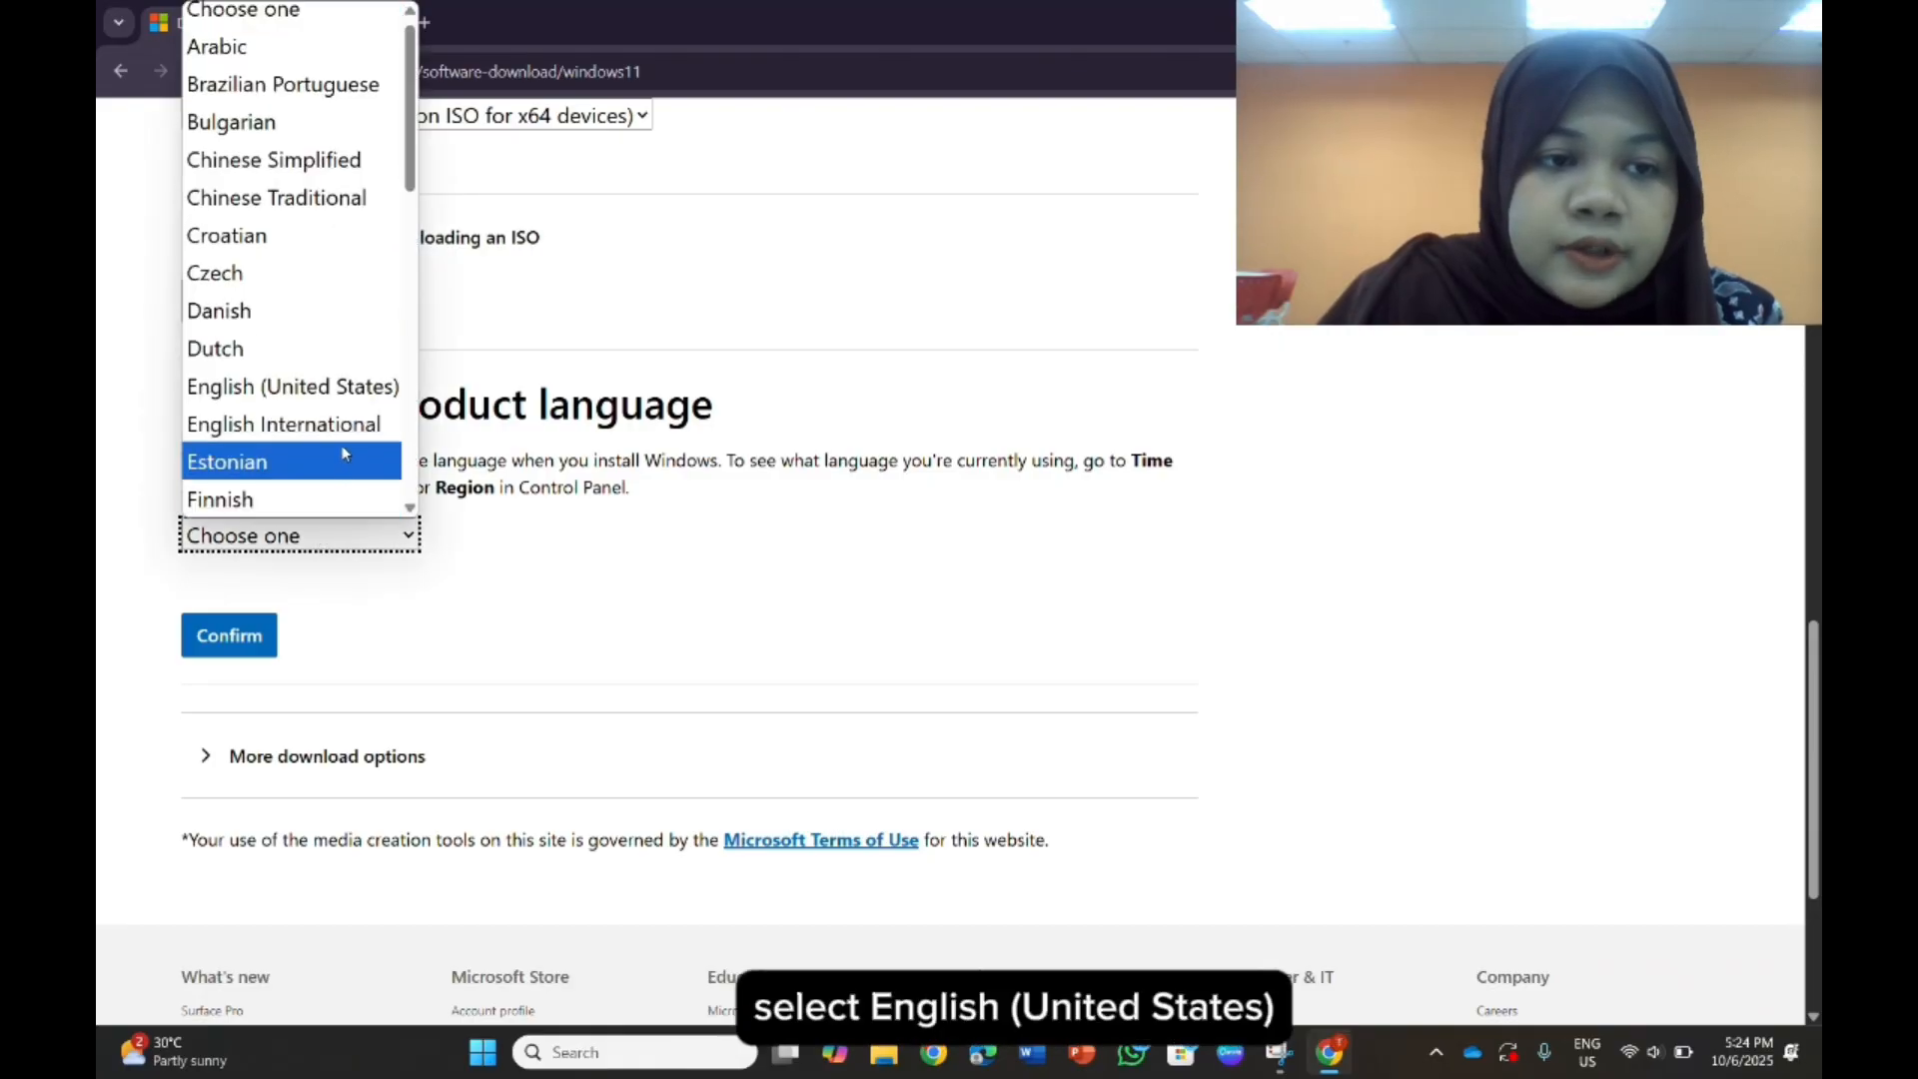
{"action": "left_click", "coordinate": [341, 388]}
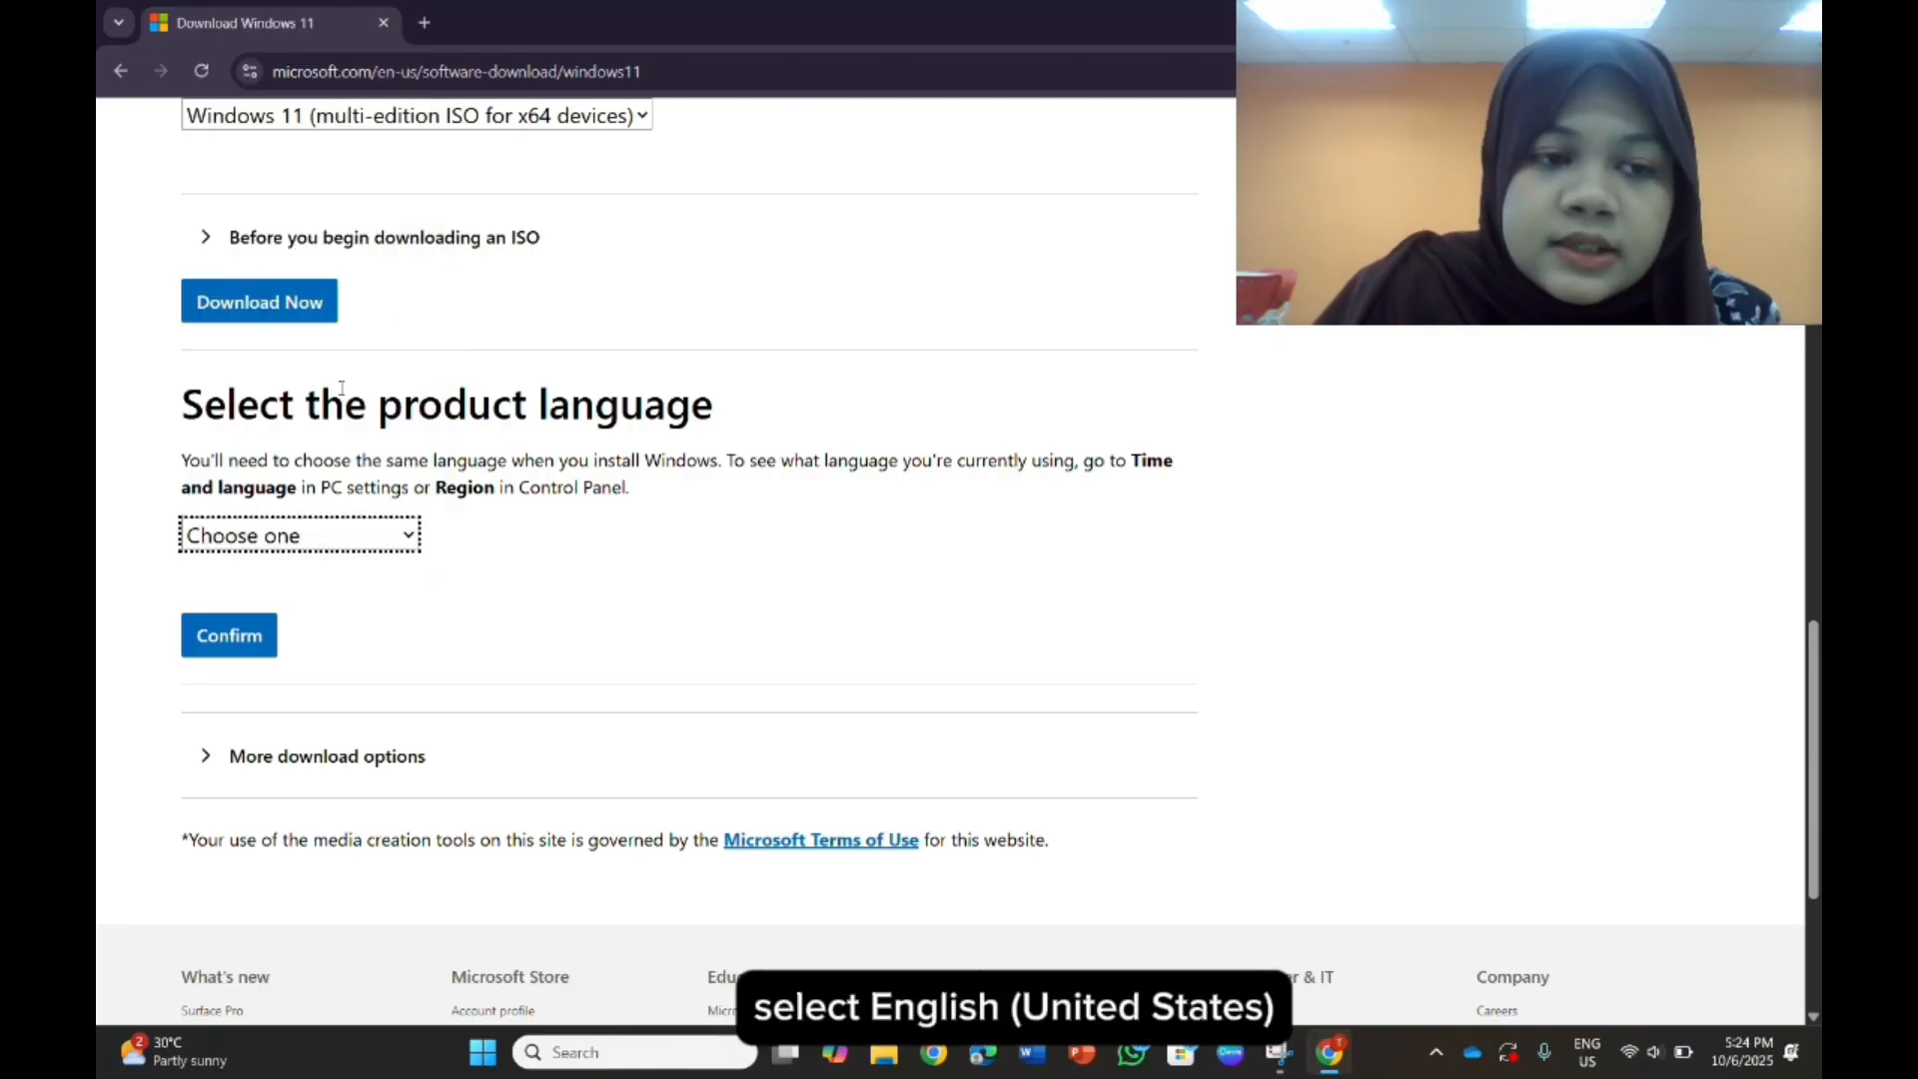
{"action": "left_click", "coordinate": [199, 648]}
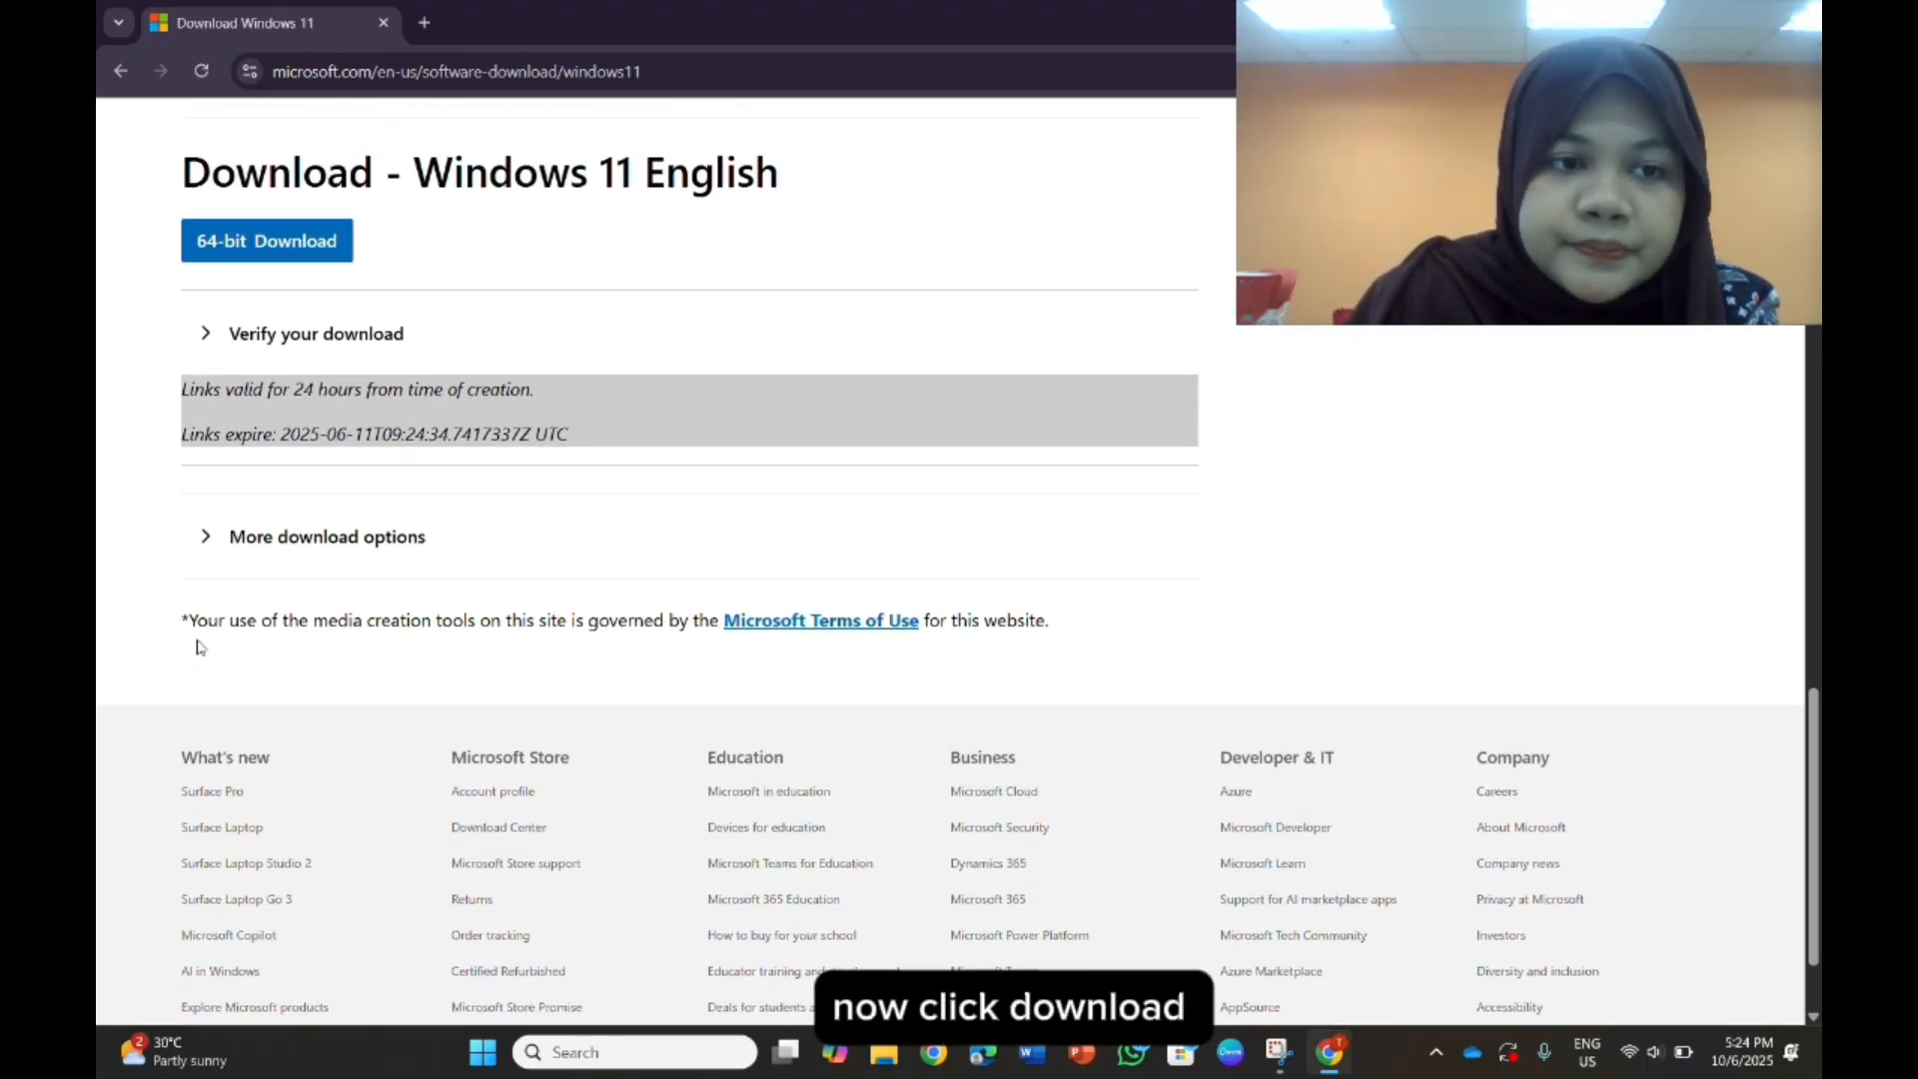
{"action": "scroll", "coordinate": [199, 647], "scroll_direction": "up", "scroll_amount": 2}
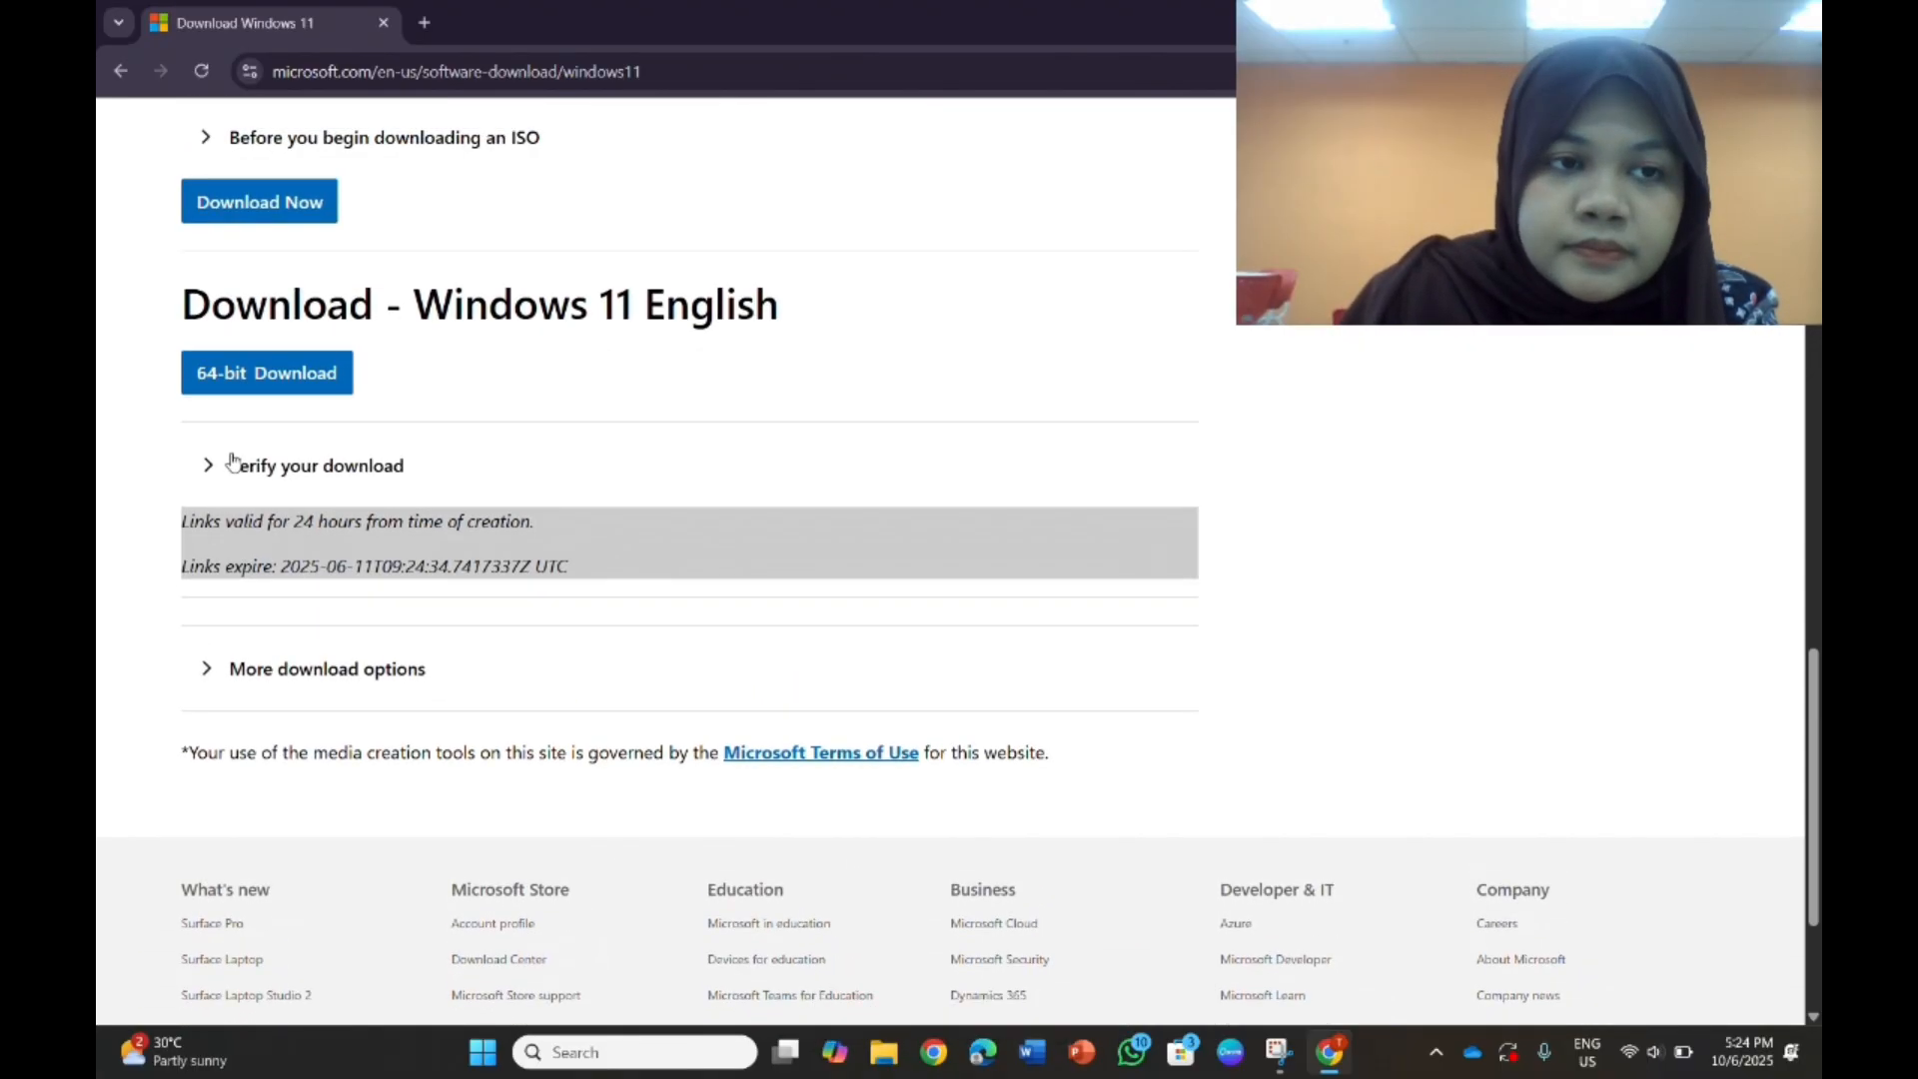
{"action": "left_click", "coordinate": [254, 378]}
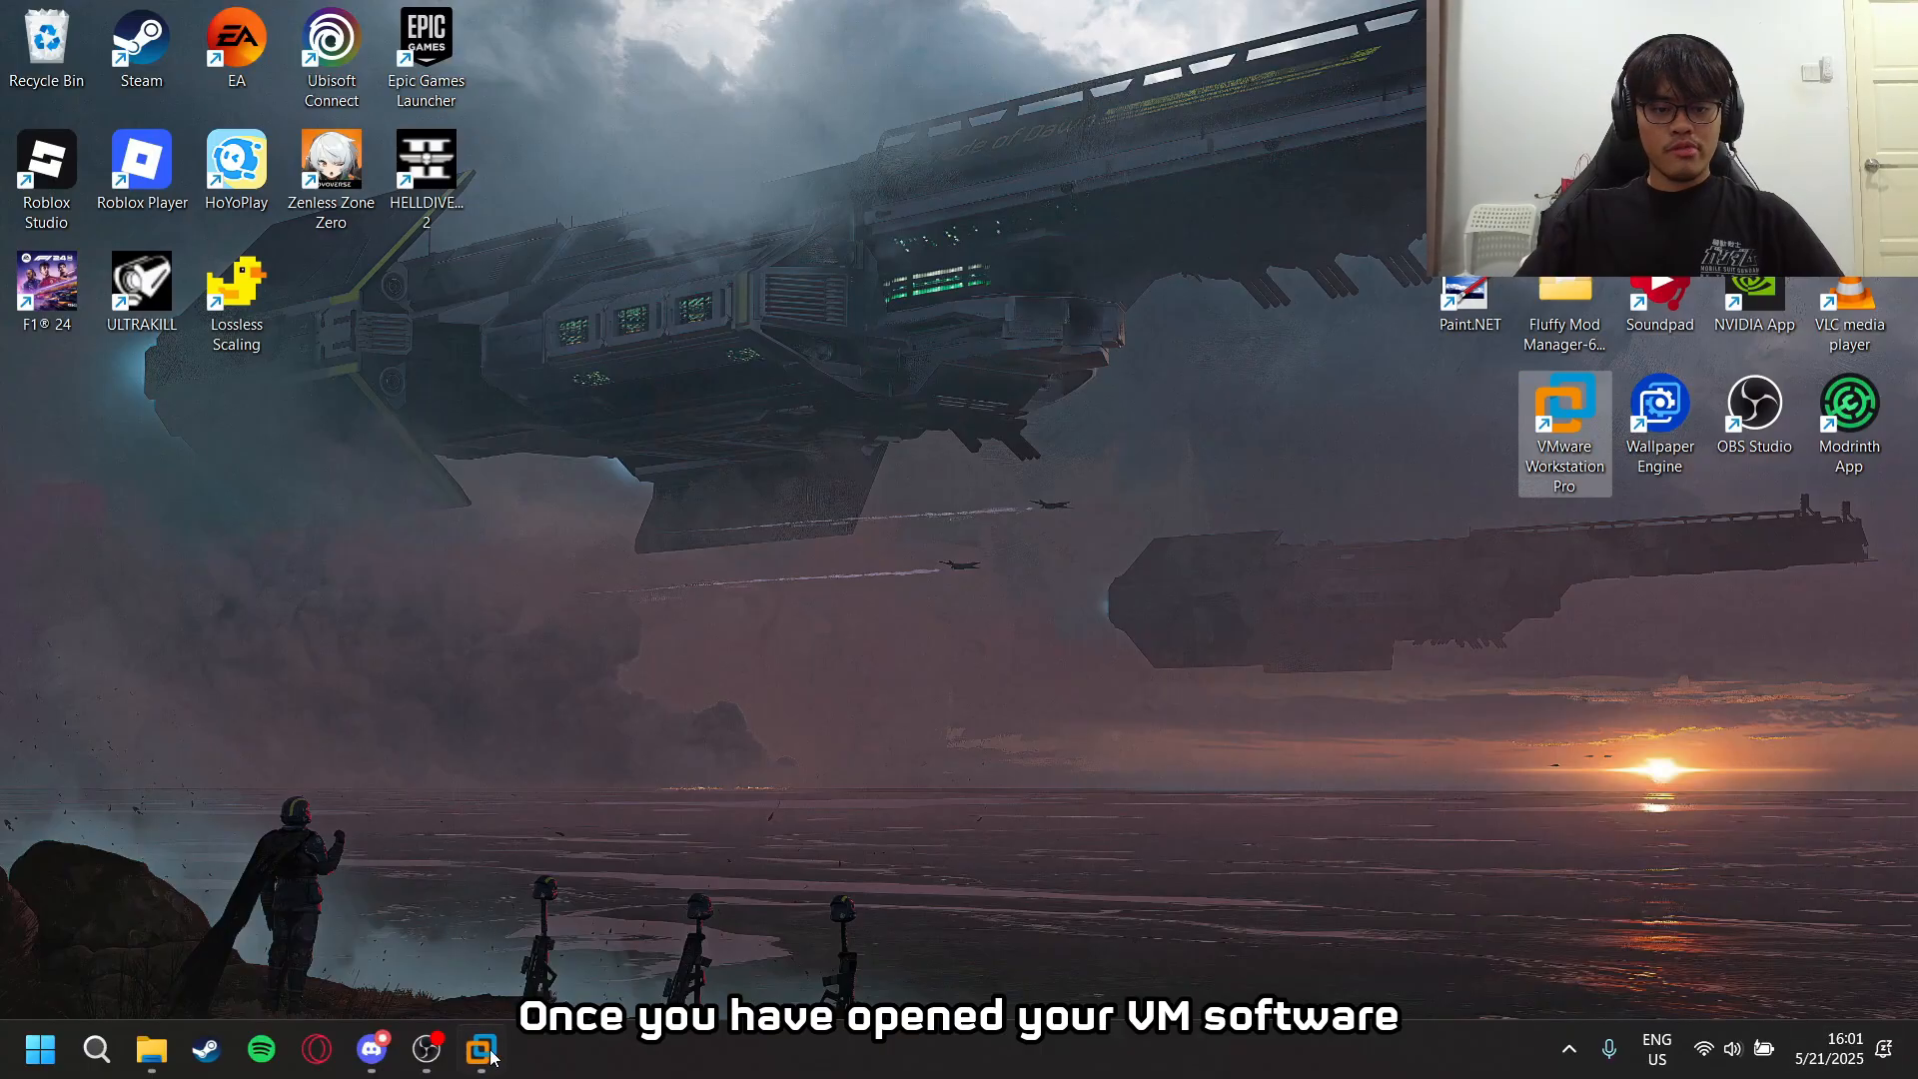
- Switch to VMware Workstation and start a new virtual machine with Custom (advanced) configuration and Workstation 17.x hardware compatibility
{"action": "left_click", "coordinate": [503, 1048]}
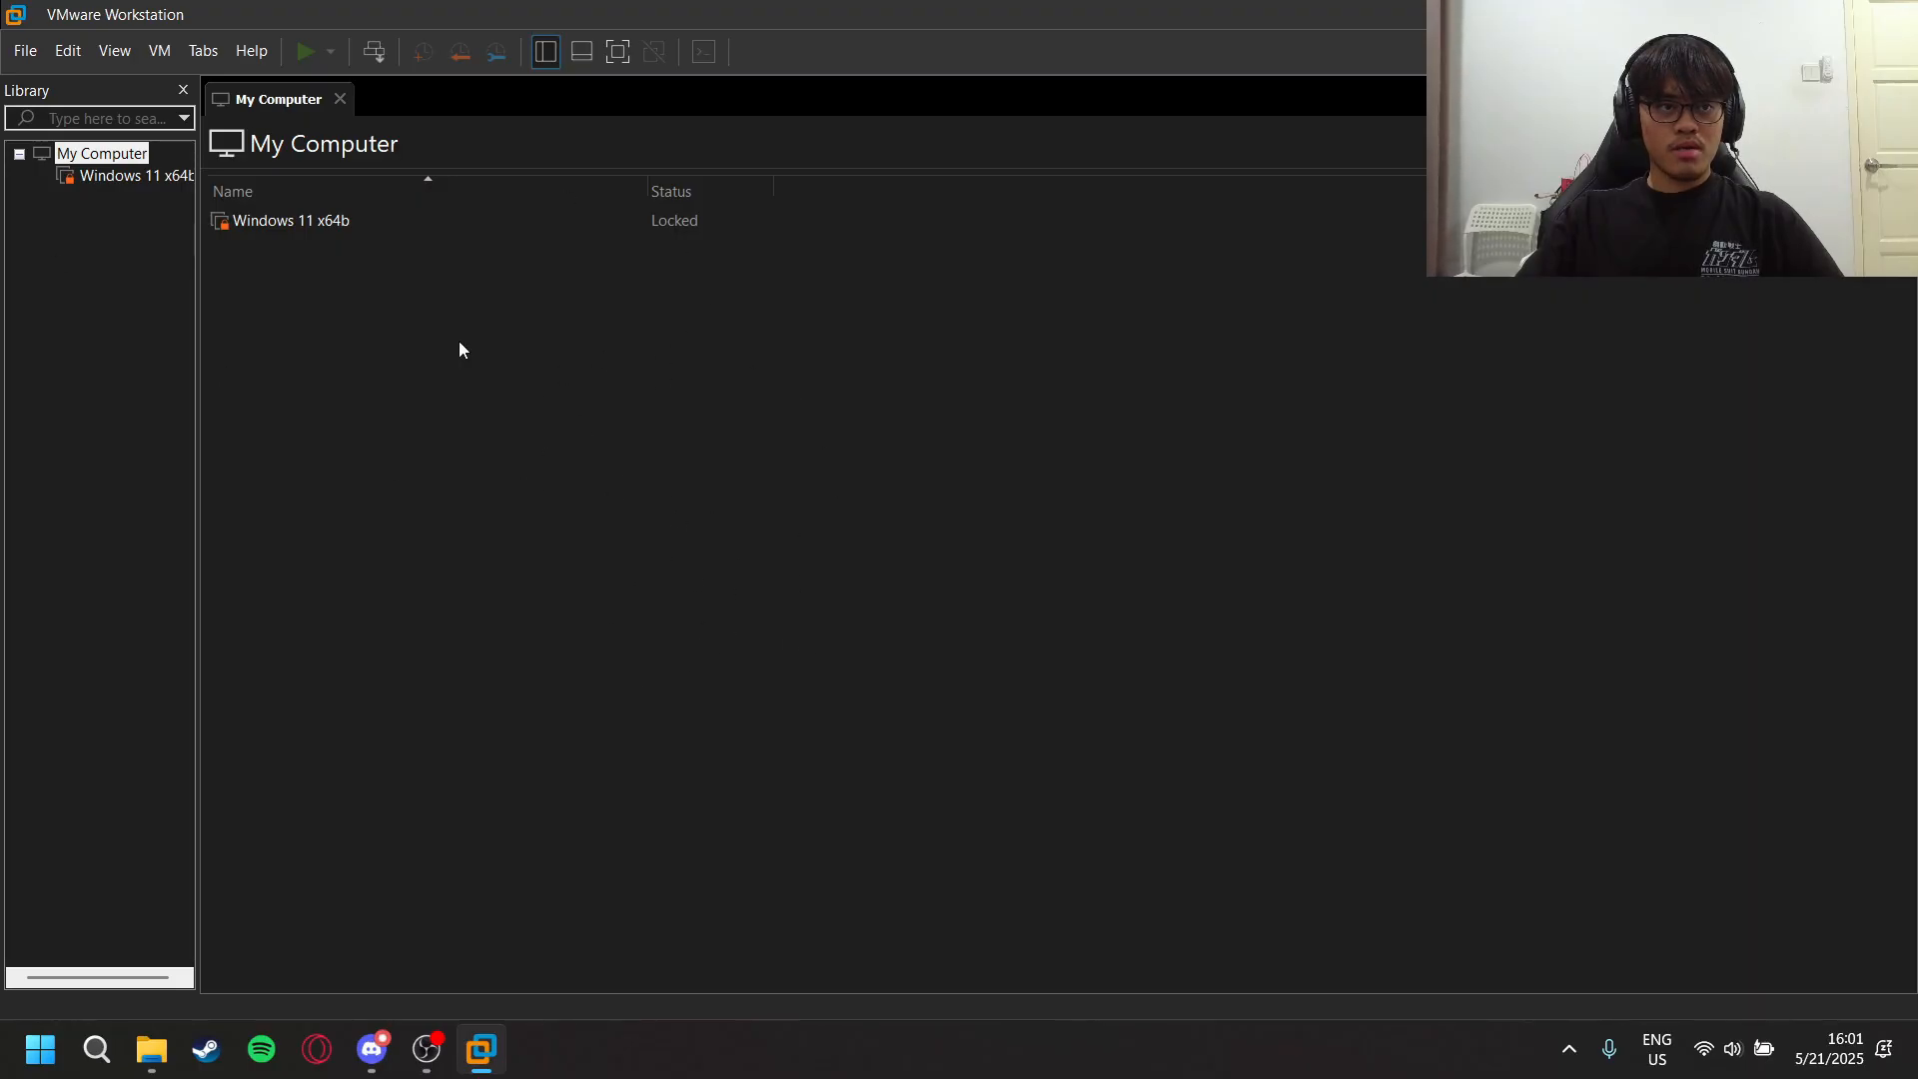
{"action": "left_click", "coordinate": [24, 49]}
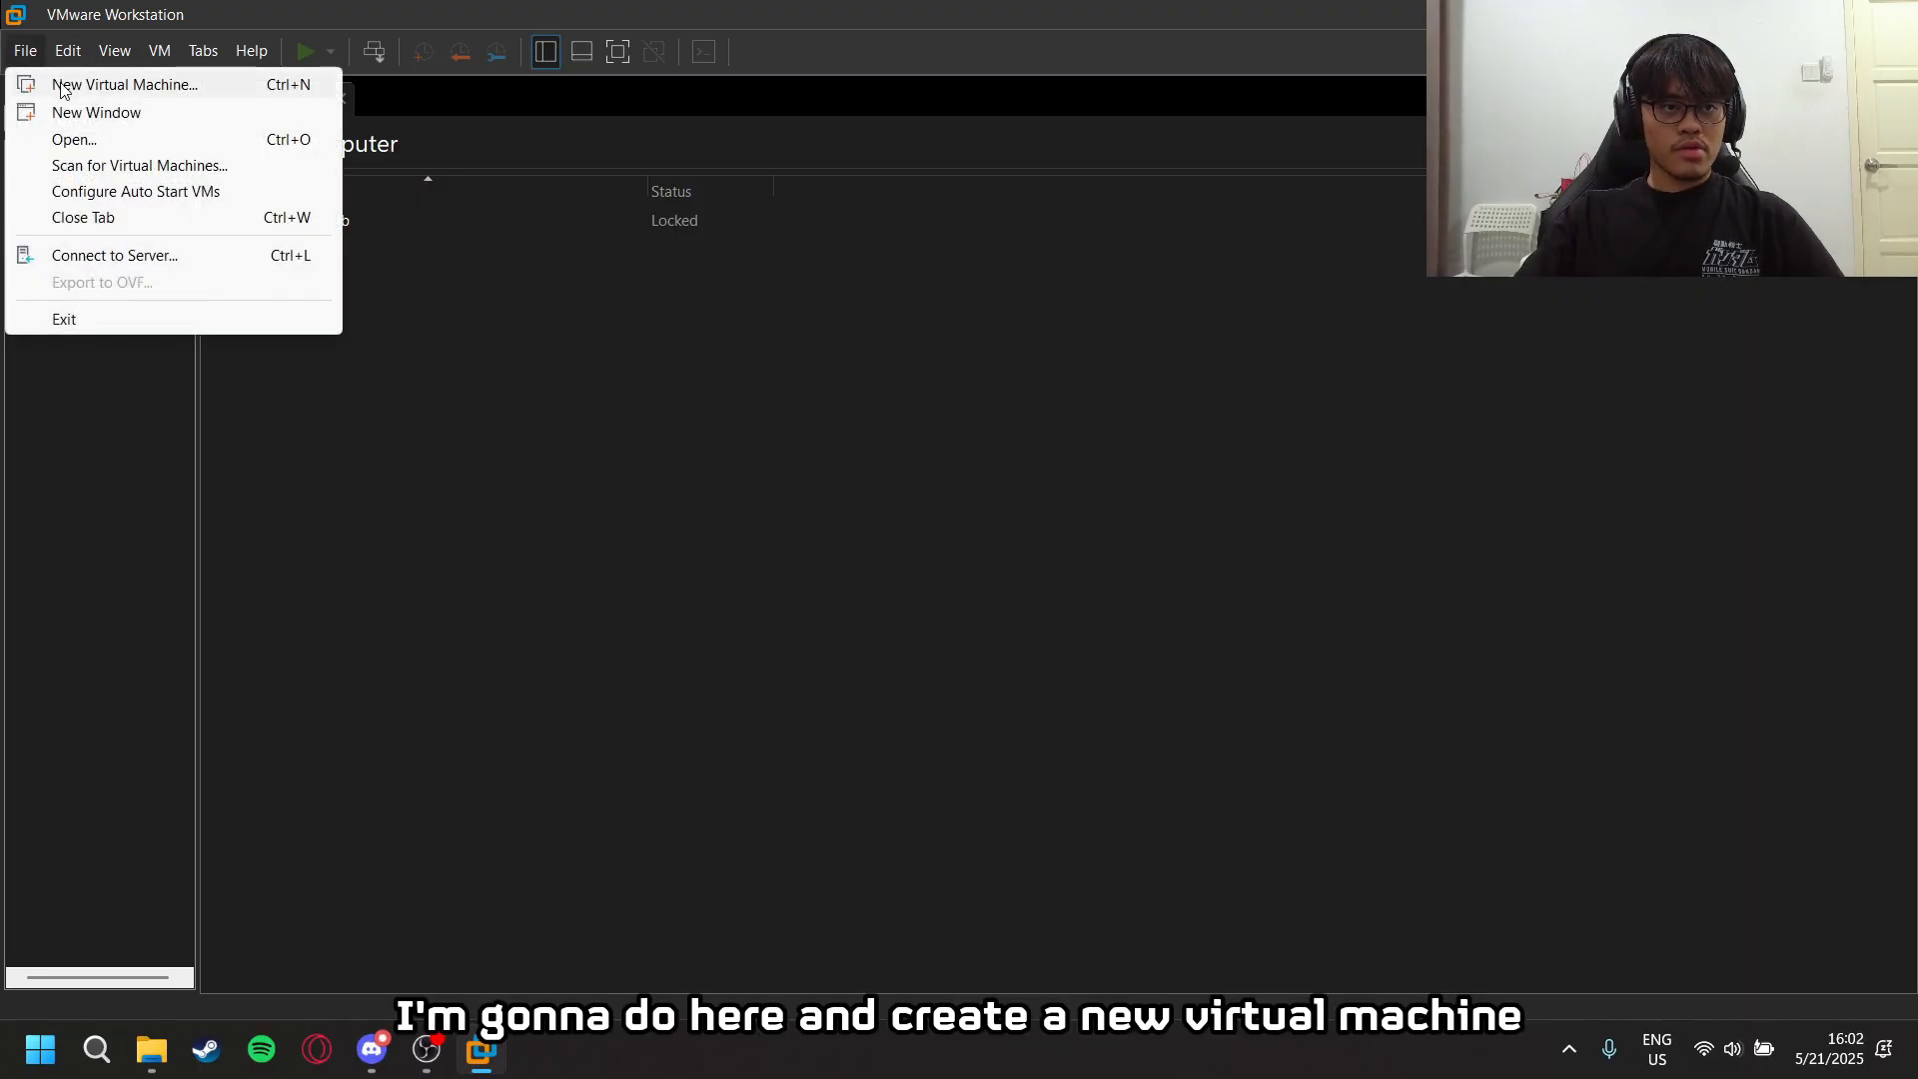
{"action": "left_click", "coordinate": [63, 88]}
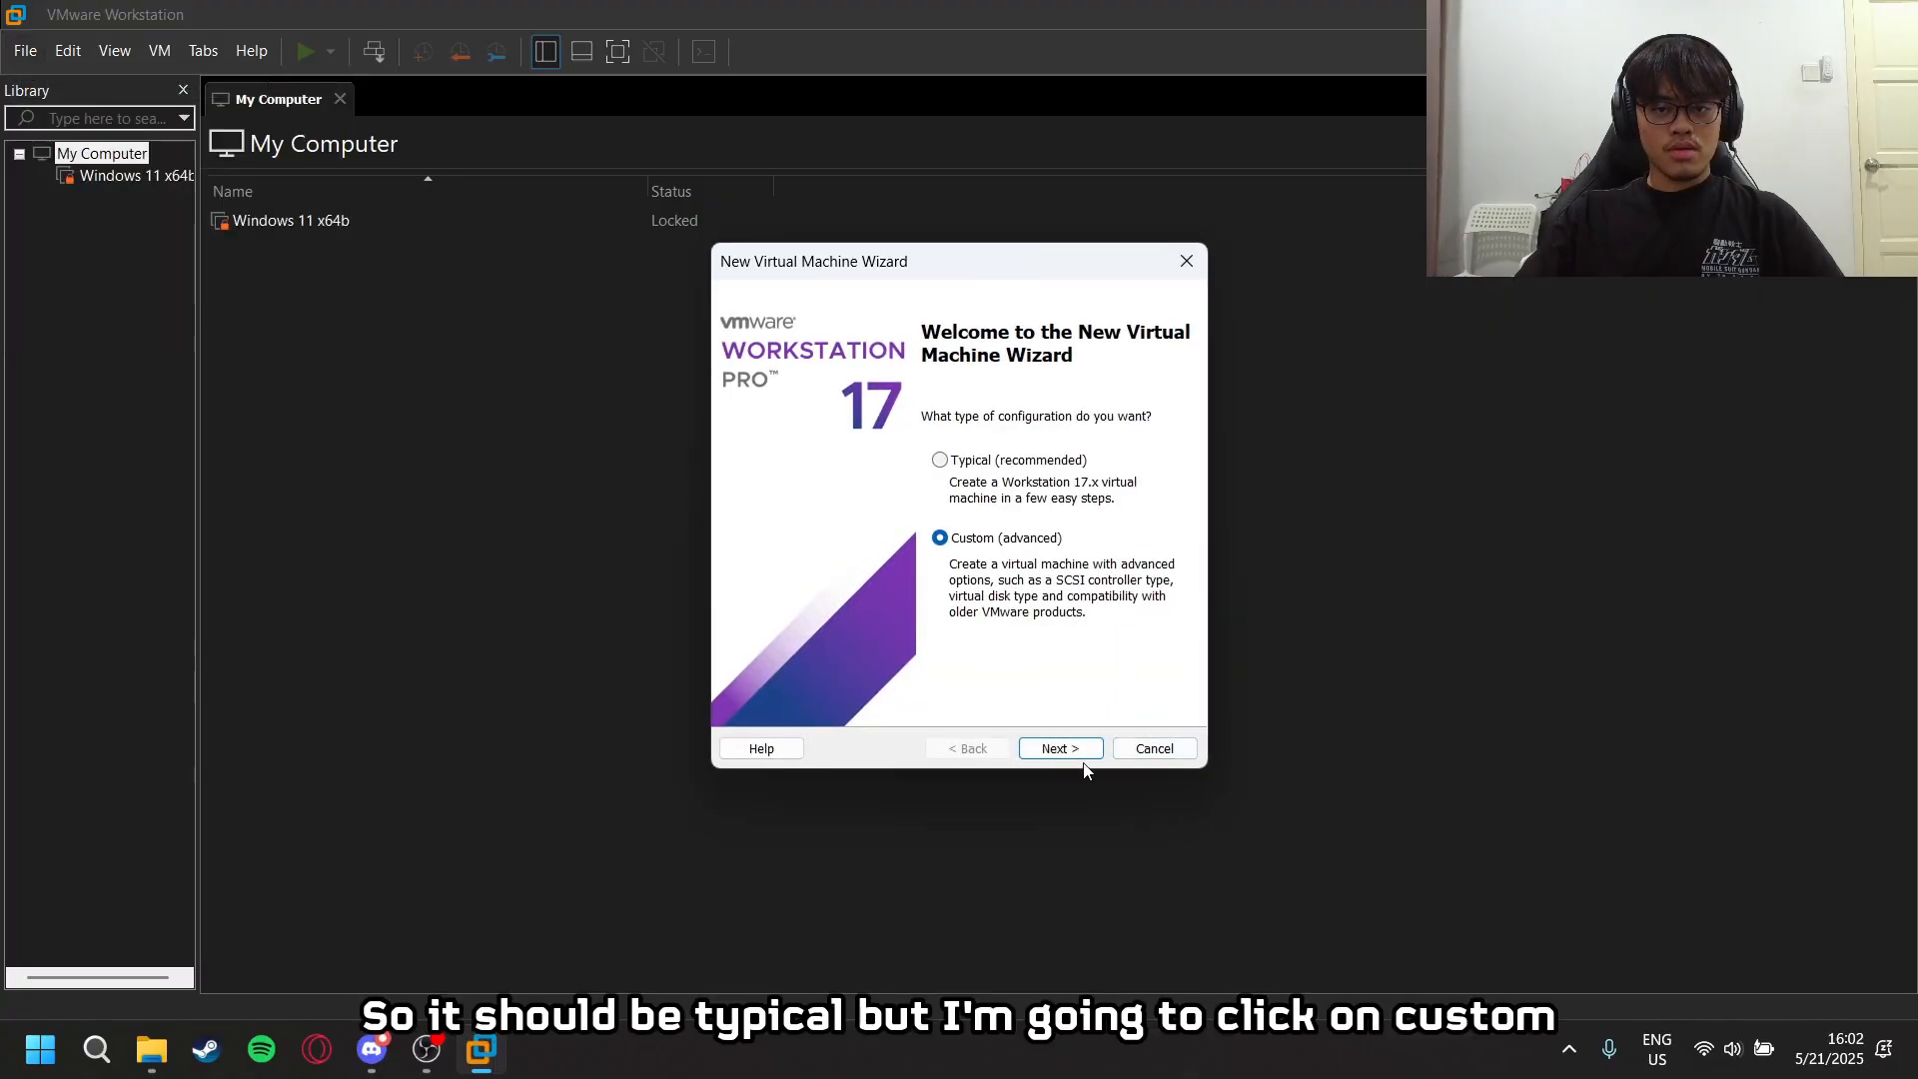
{"action": "left_click", "coordinate": [940, 459]}
{"action": "left_click", "coordinate": [940, 538]}
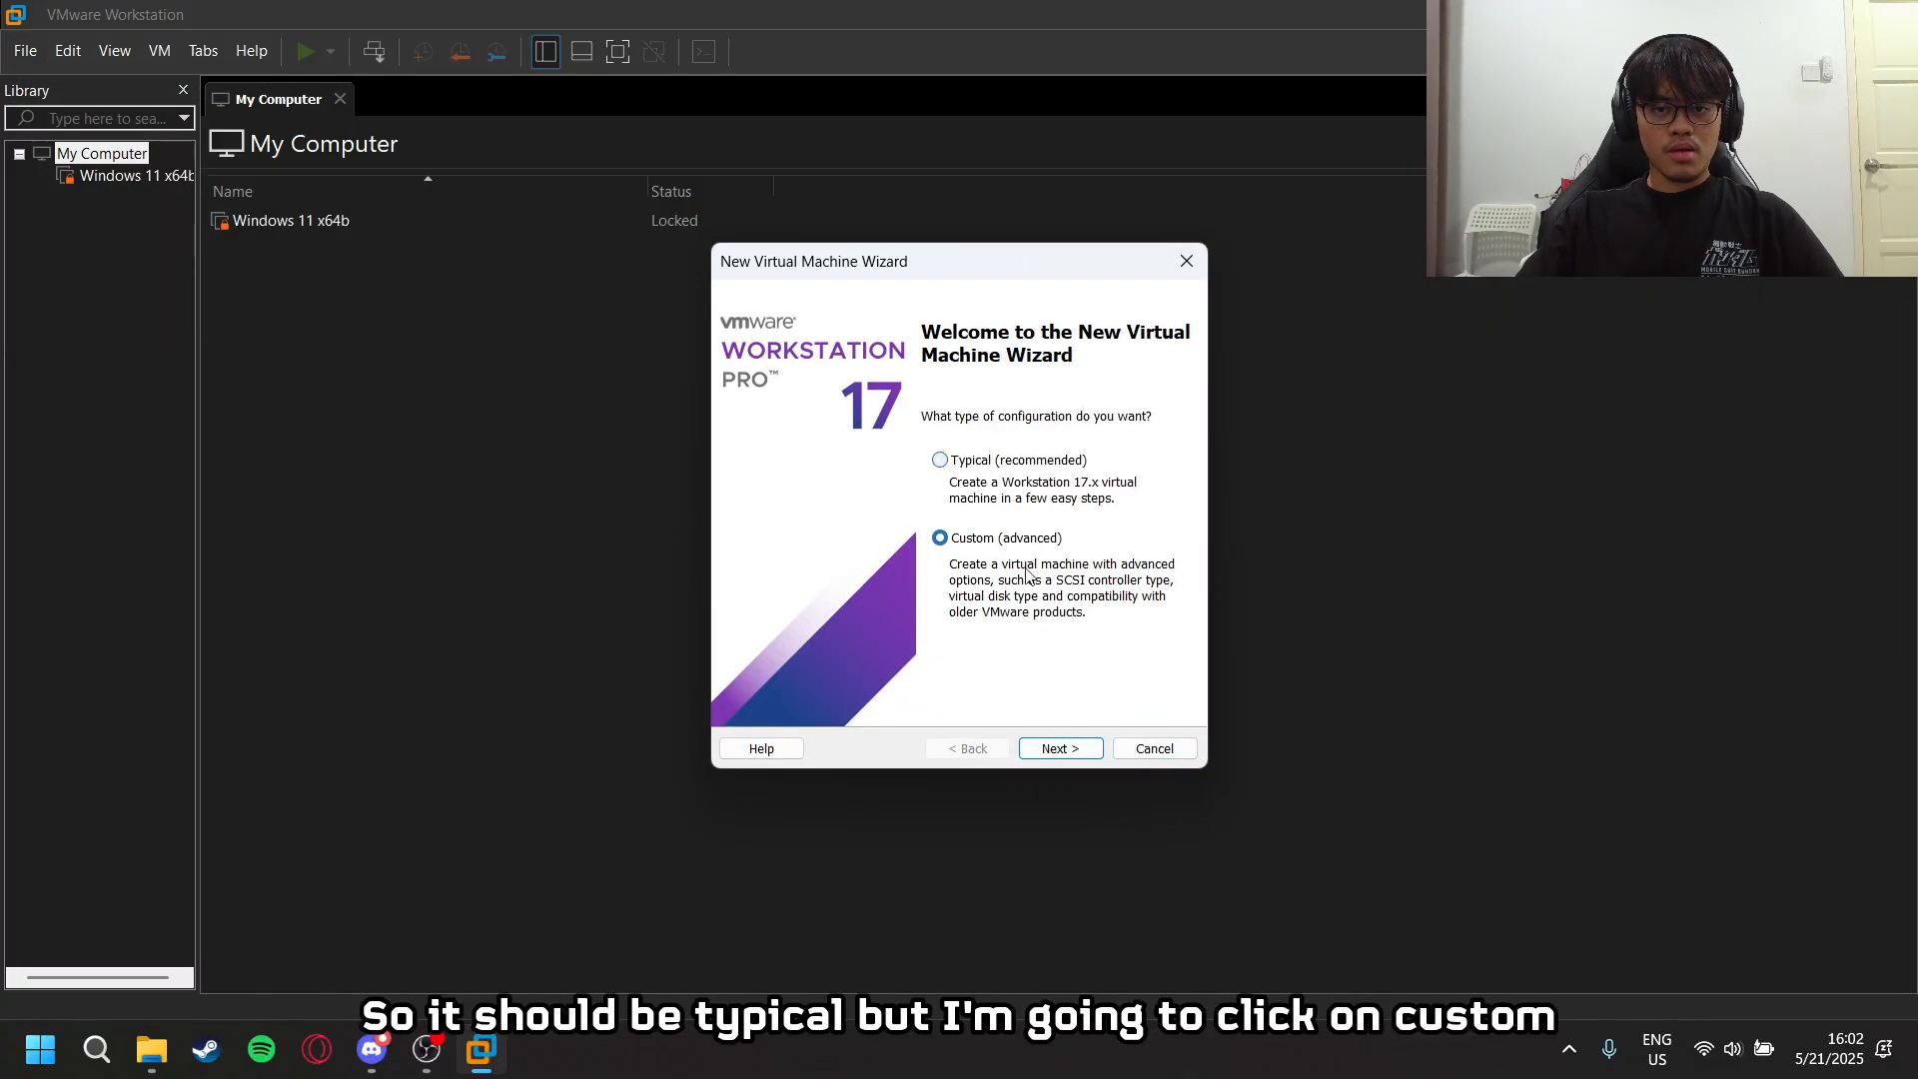
{"action": "left_click", "coordinate": [1077, 752]}
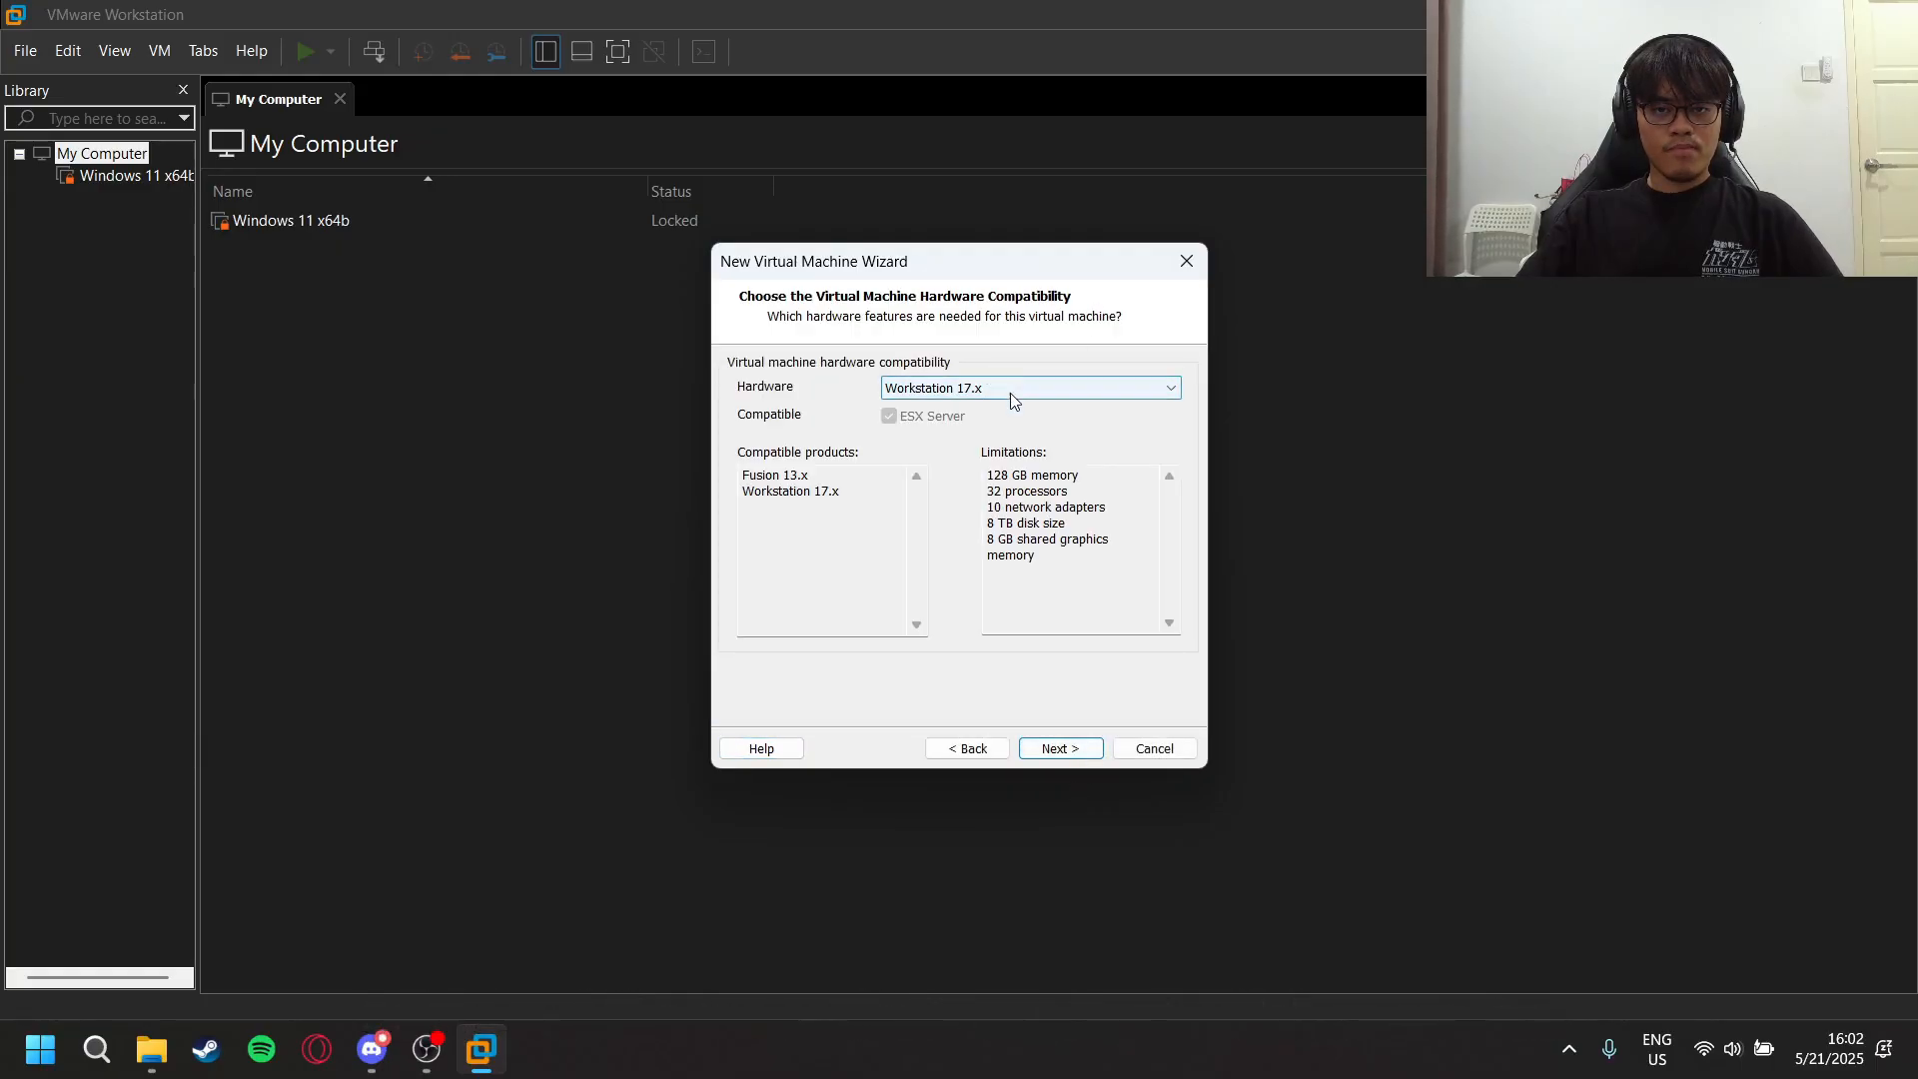
{"action": "left_click", "coordinate": [1057, 750]}
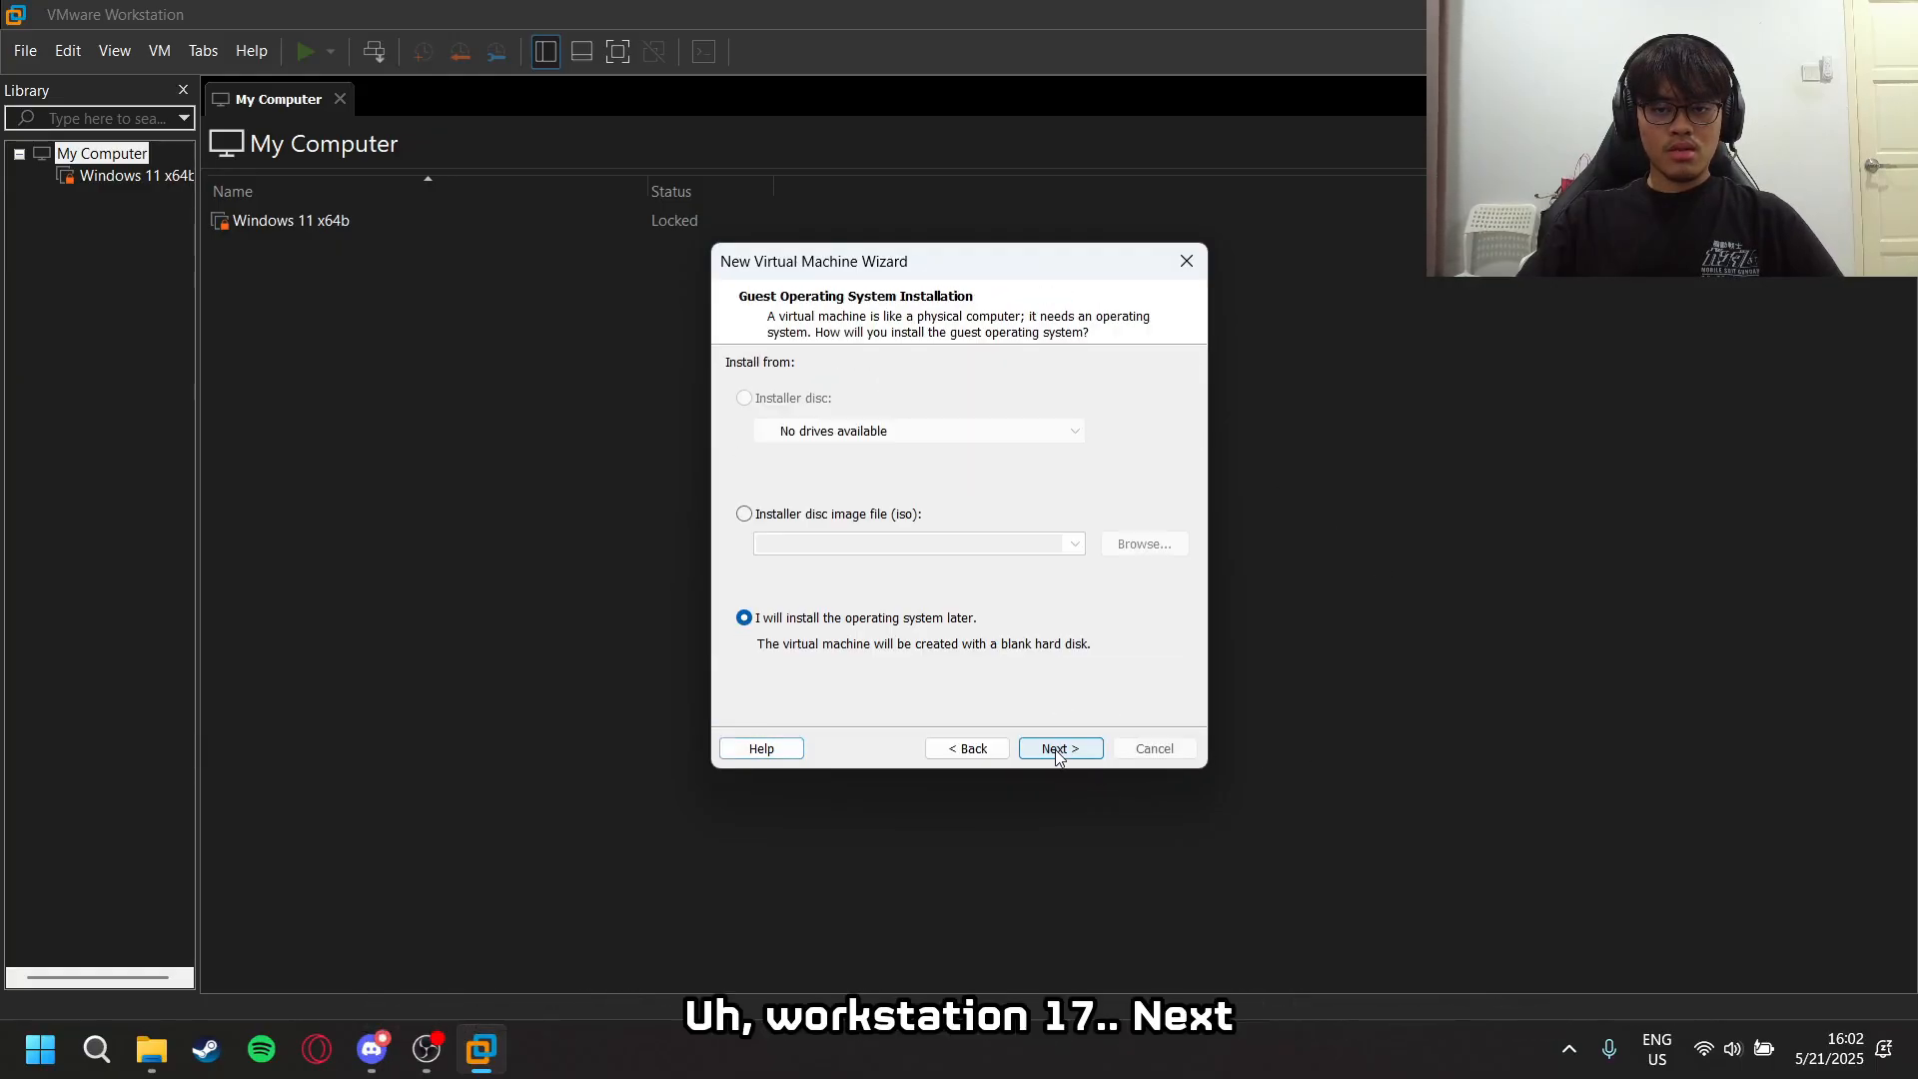
- Set the installer disc image to Win11_24H2_English_x64.iso from the IMD163 folder on HDD (E:) and continue
{"action": "left_click", "coordinate": [810, 517]}
{"action": "left_click", "coordinate": [1144, 546]}
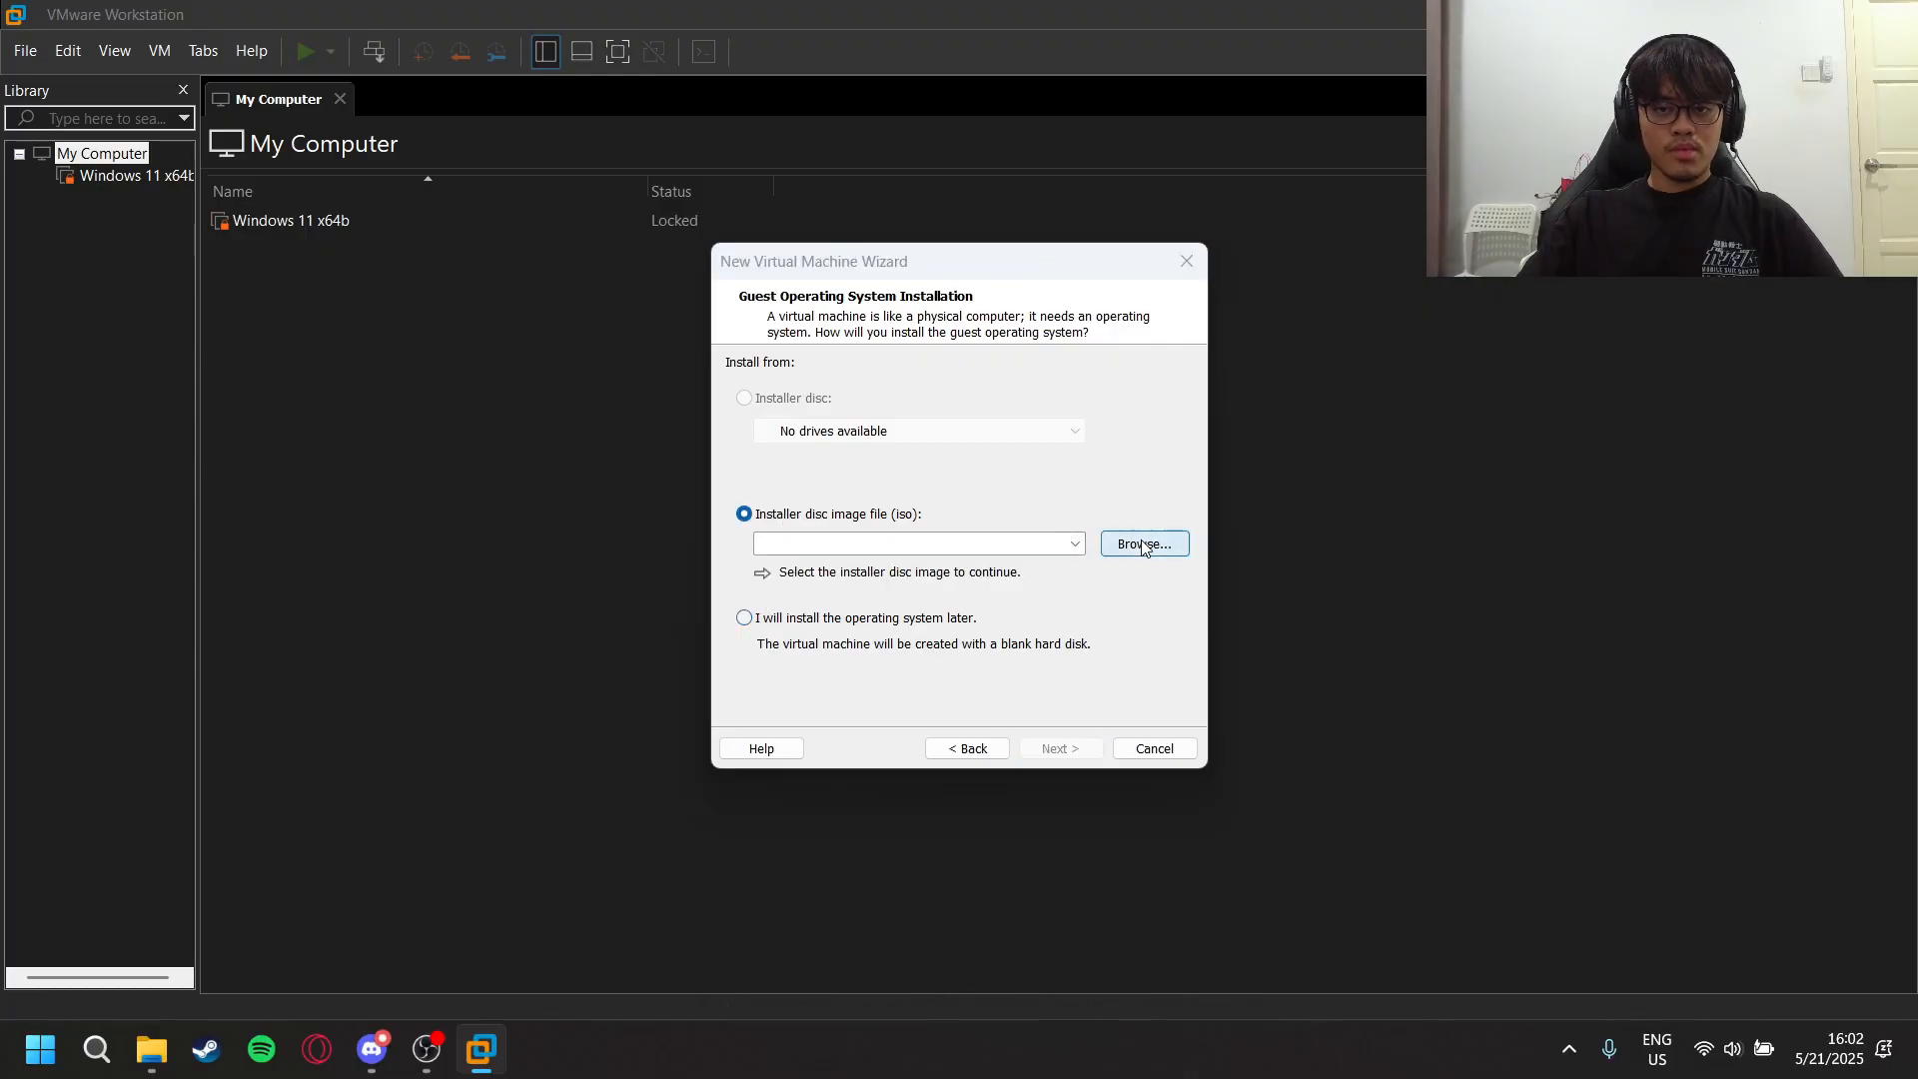
{"action": "scroll", "coordinate": [838, 578], "scroll_direction": "up", "scroll_amount": 5}
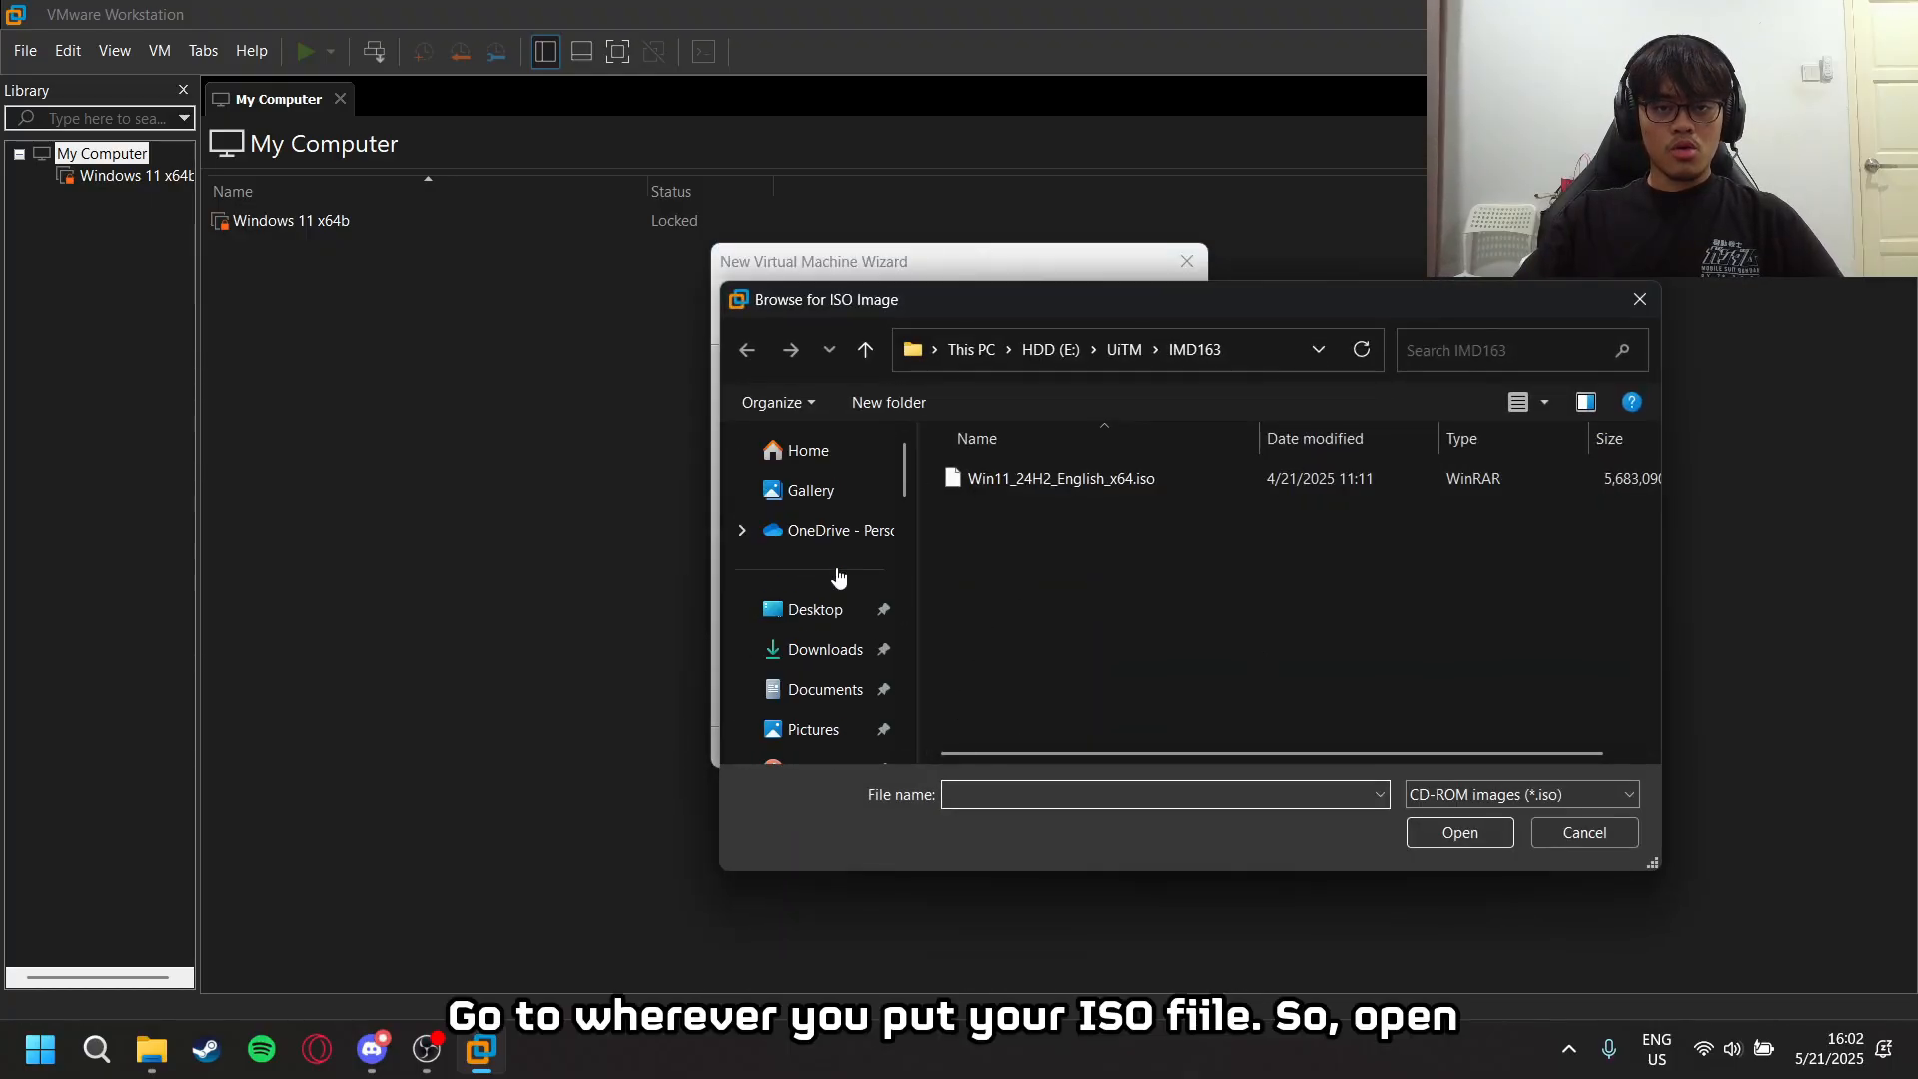
{"action": "scroll", "coordinate": [848, 579], "scroll_direction": "down", "scroll_amount": 5}
{"action": "scroll", "coordinate": [863, 662], "scroll_direction": "down", "scroll_amount": 5}
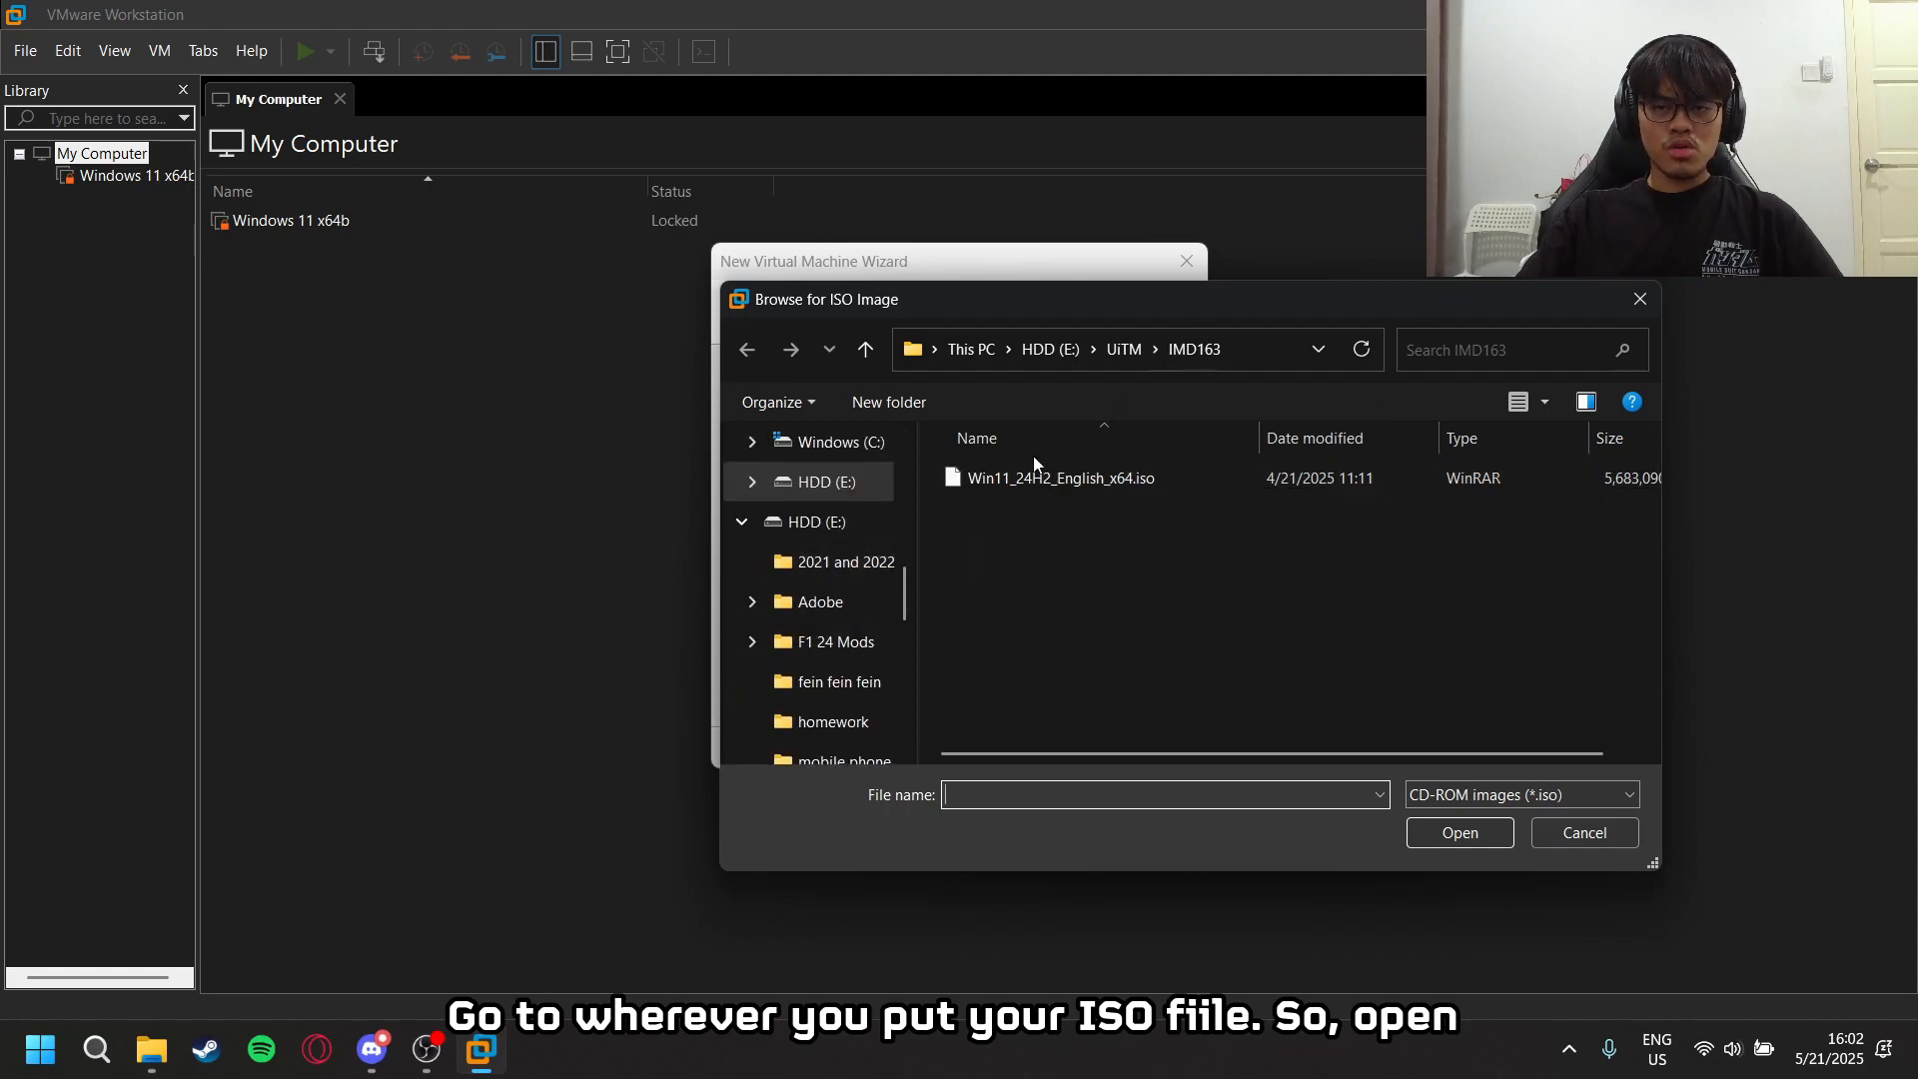
{"action": "left_click", "coordinate": [1141, 489]}
{"action": "left_click", "coordinate": [1459, 832]}
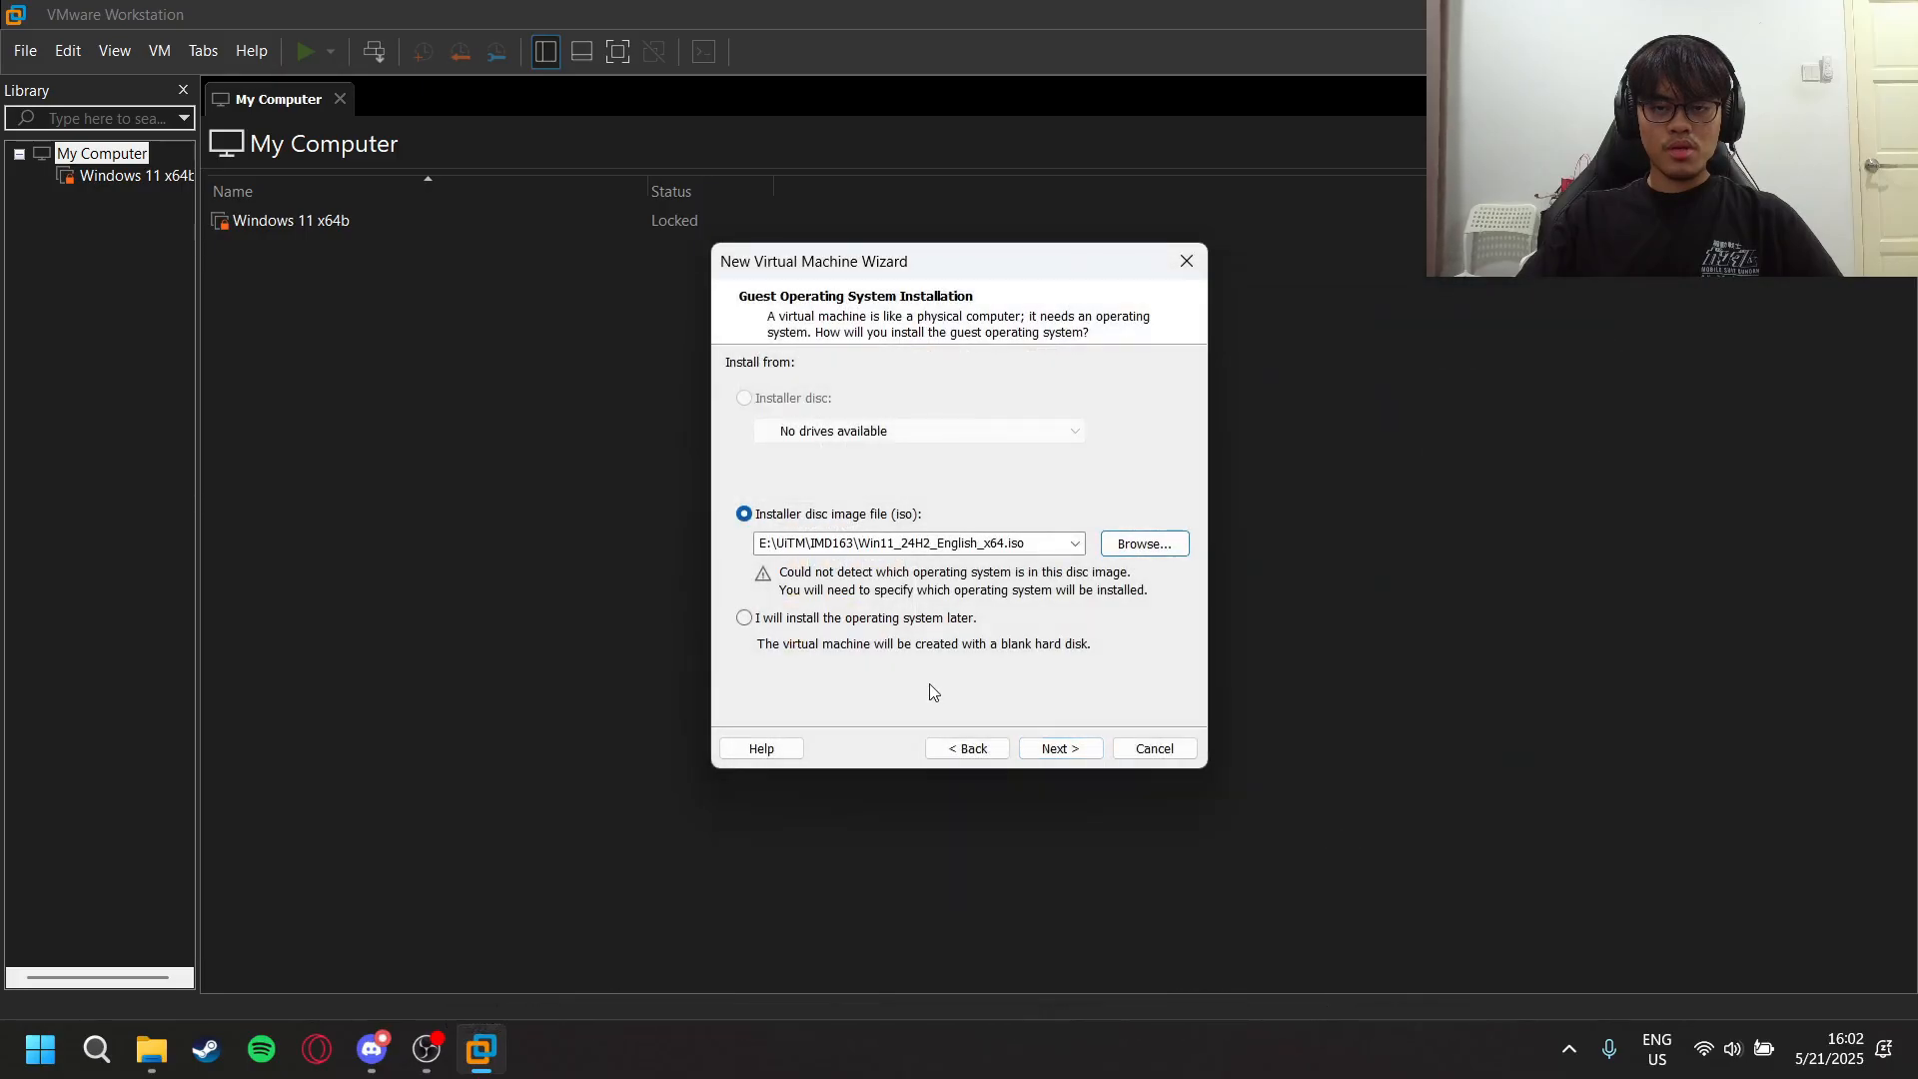
{"action": "left_click", "coordinate": [1057, 749]}
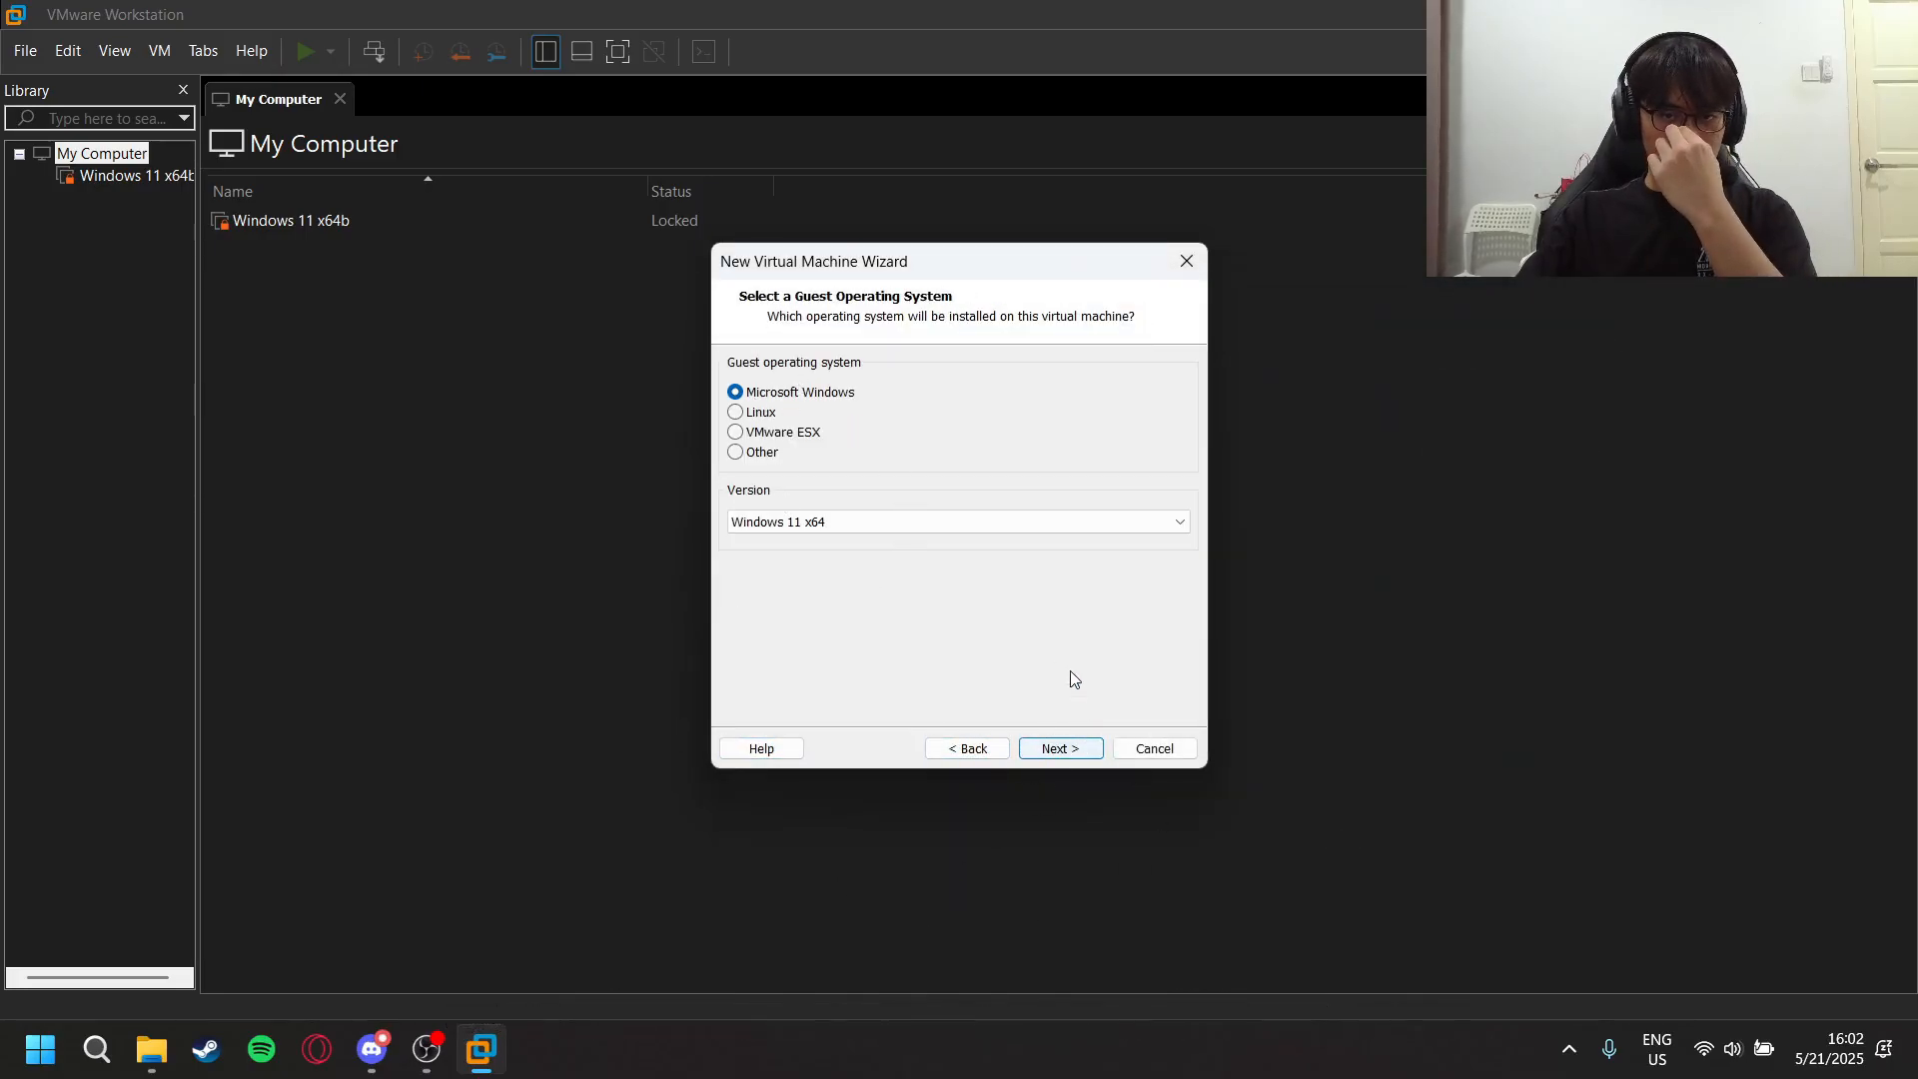
- Choose Windows 11 x64 as the guest operating system version and name the virtual machine IMD163
{"action": "left_click", "coordinate": [920, 520]}
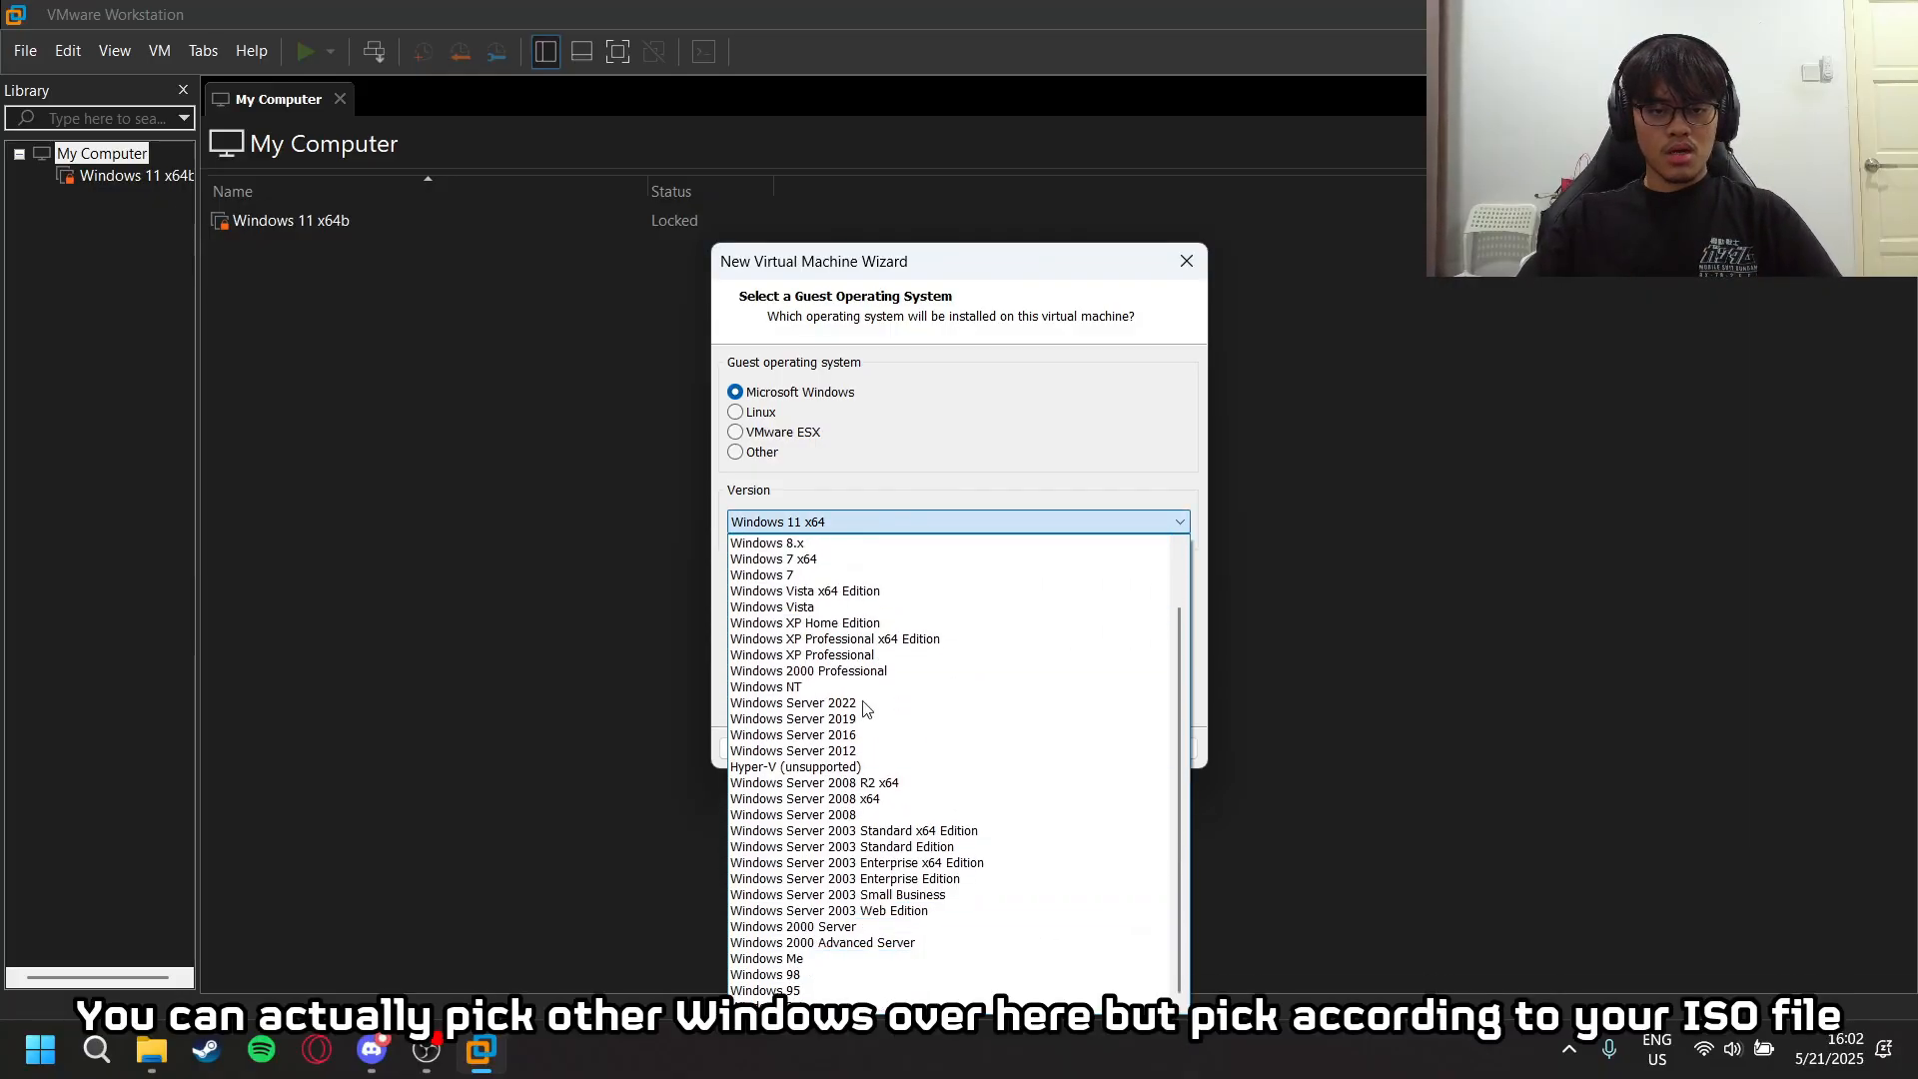
{"action": "left_click", "coordinate": [851, 542]}
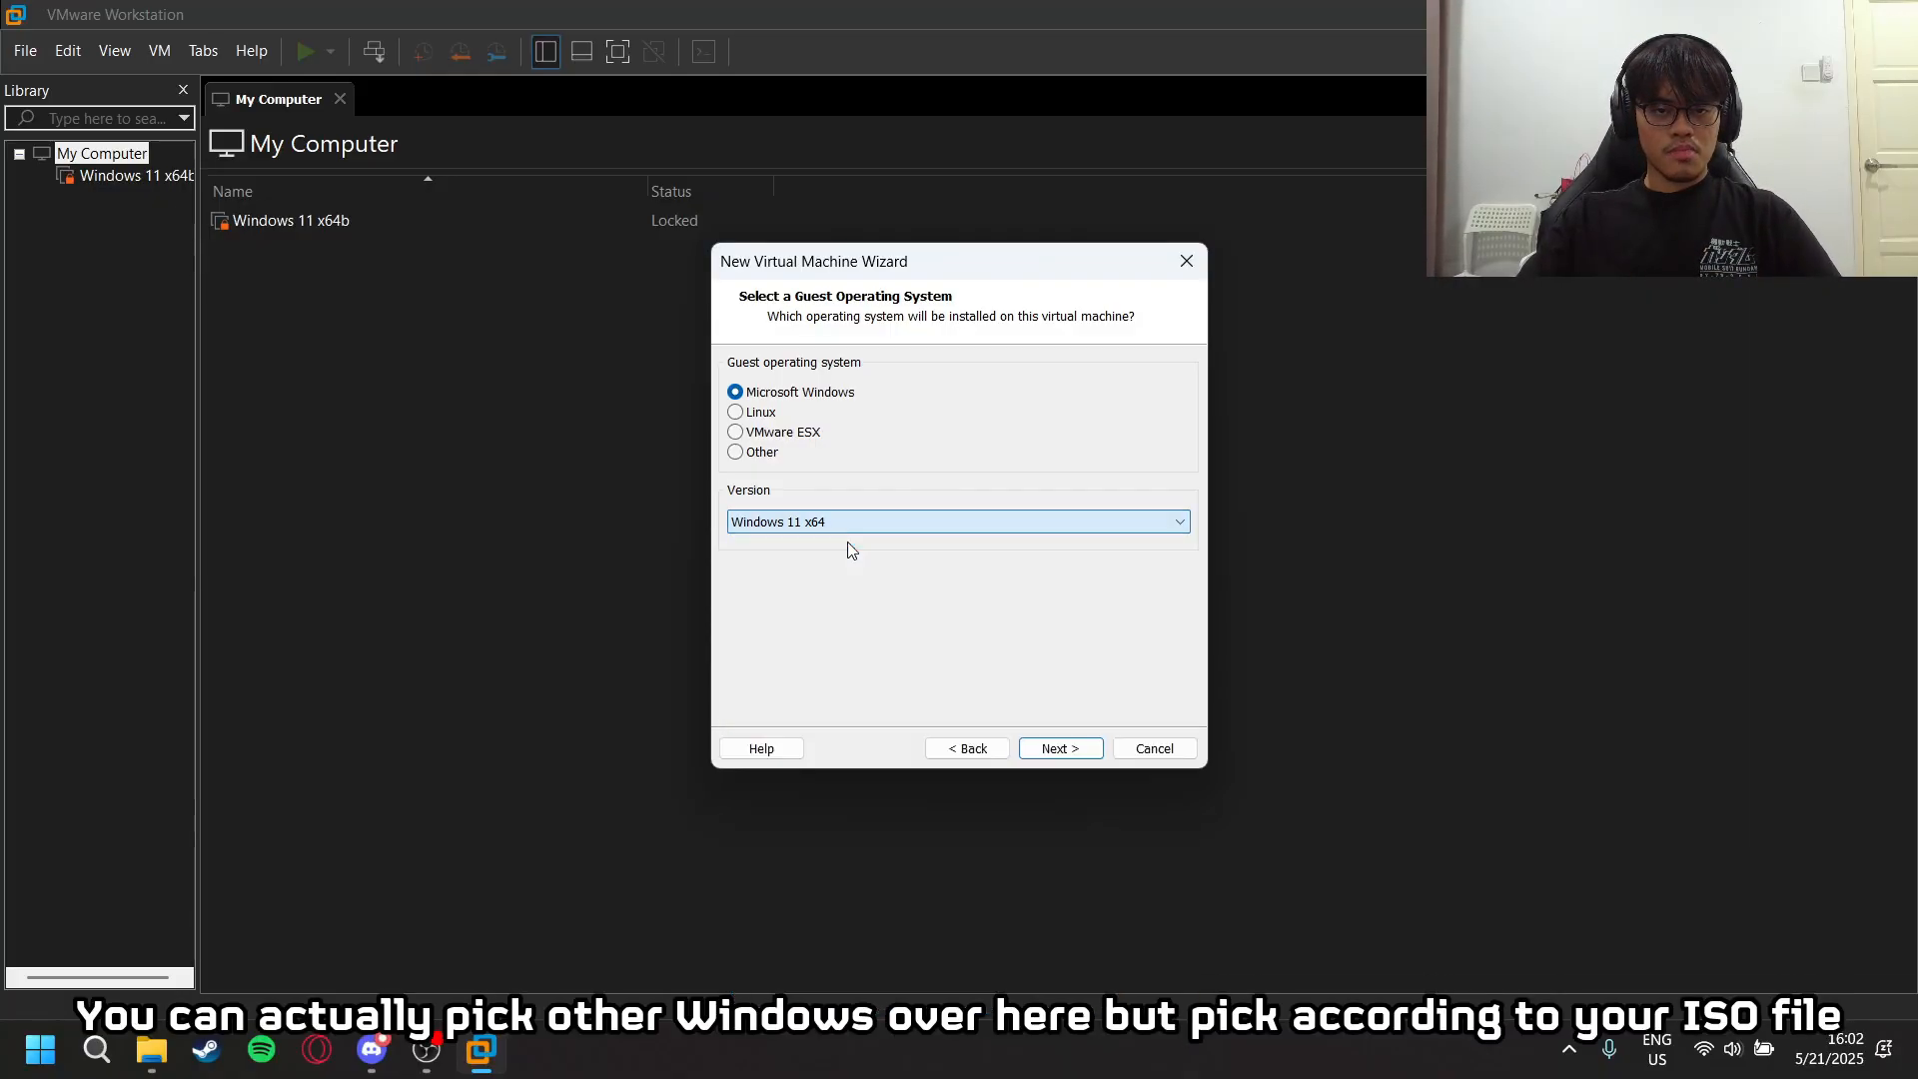
{"action": "left_click", "coordinate": [1061, 748]}
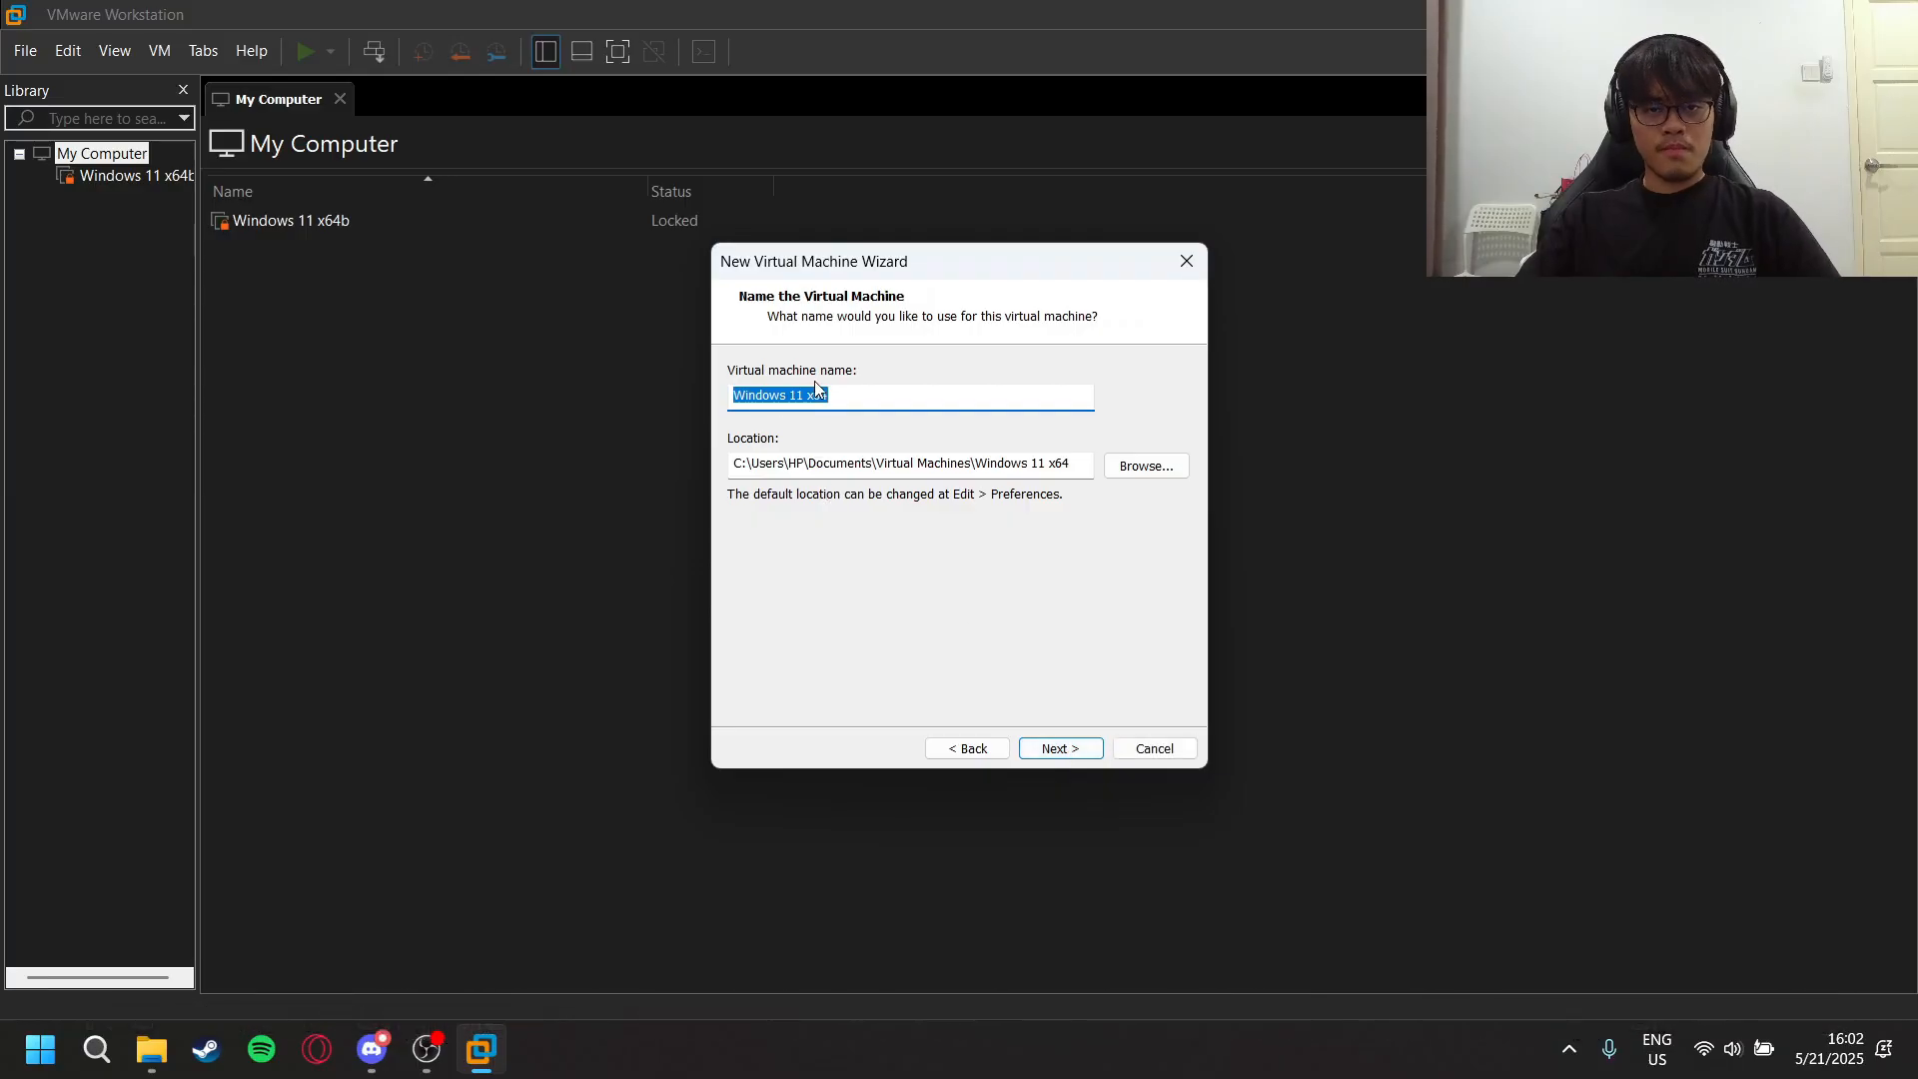
{"action": "key", "text": "BackSpace"}
{"action": "type", "text": "IMD163"}
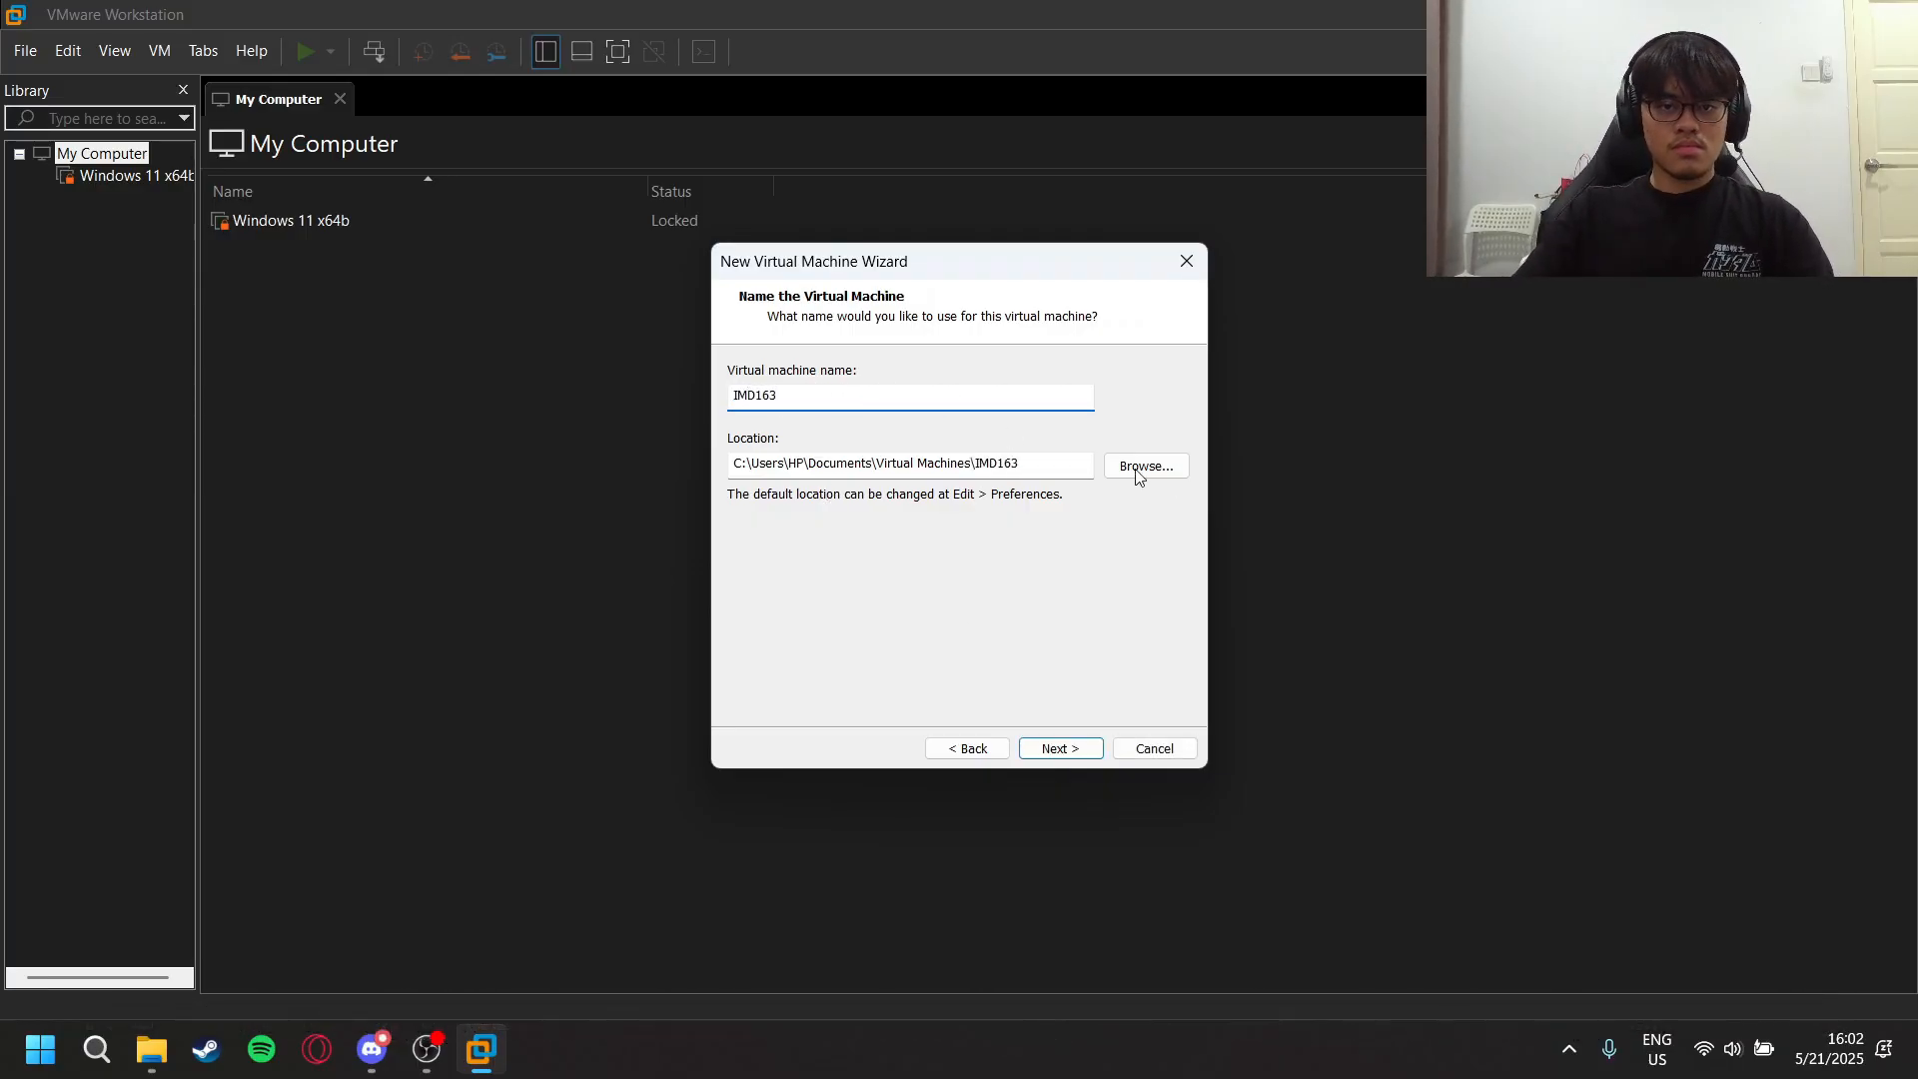
{"action": "left_click", "coordinate": [1069, 750]}
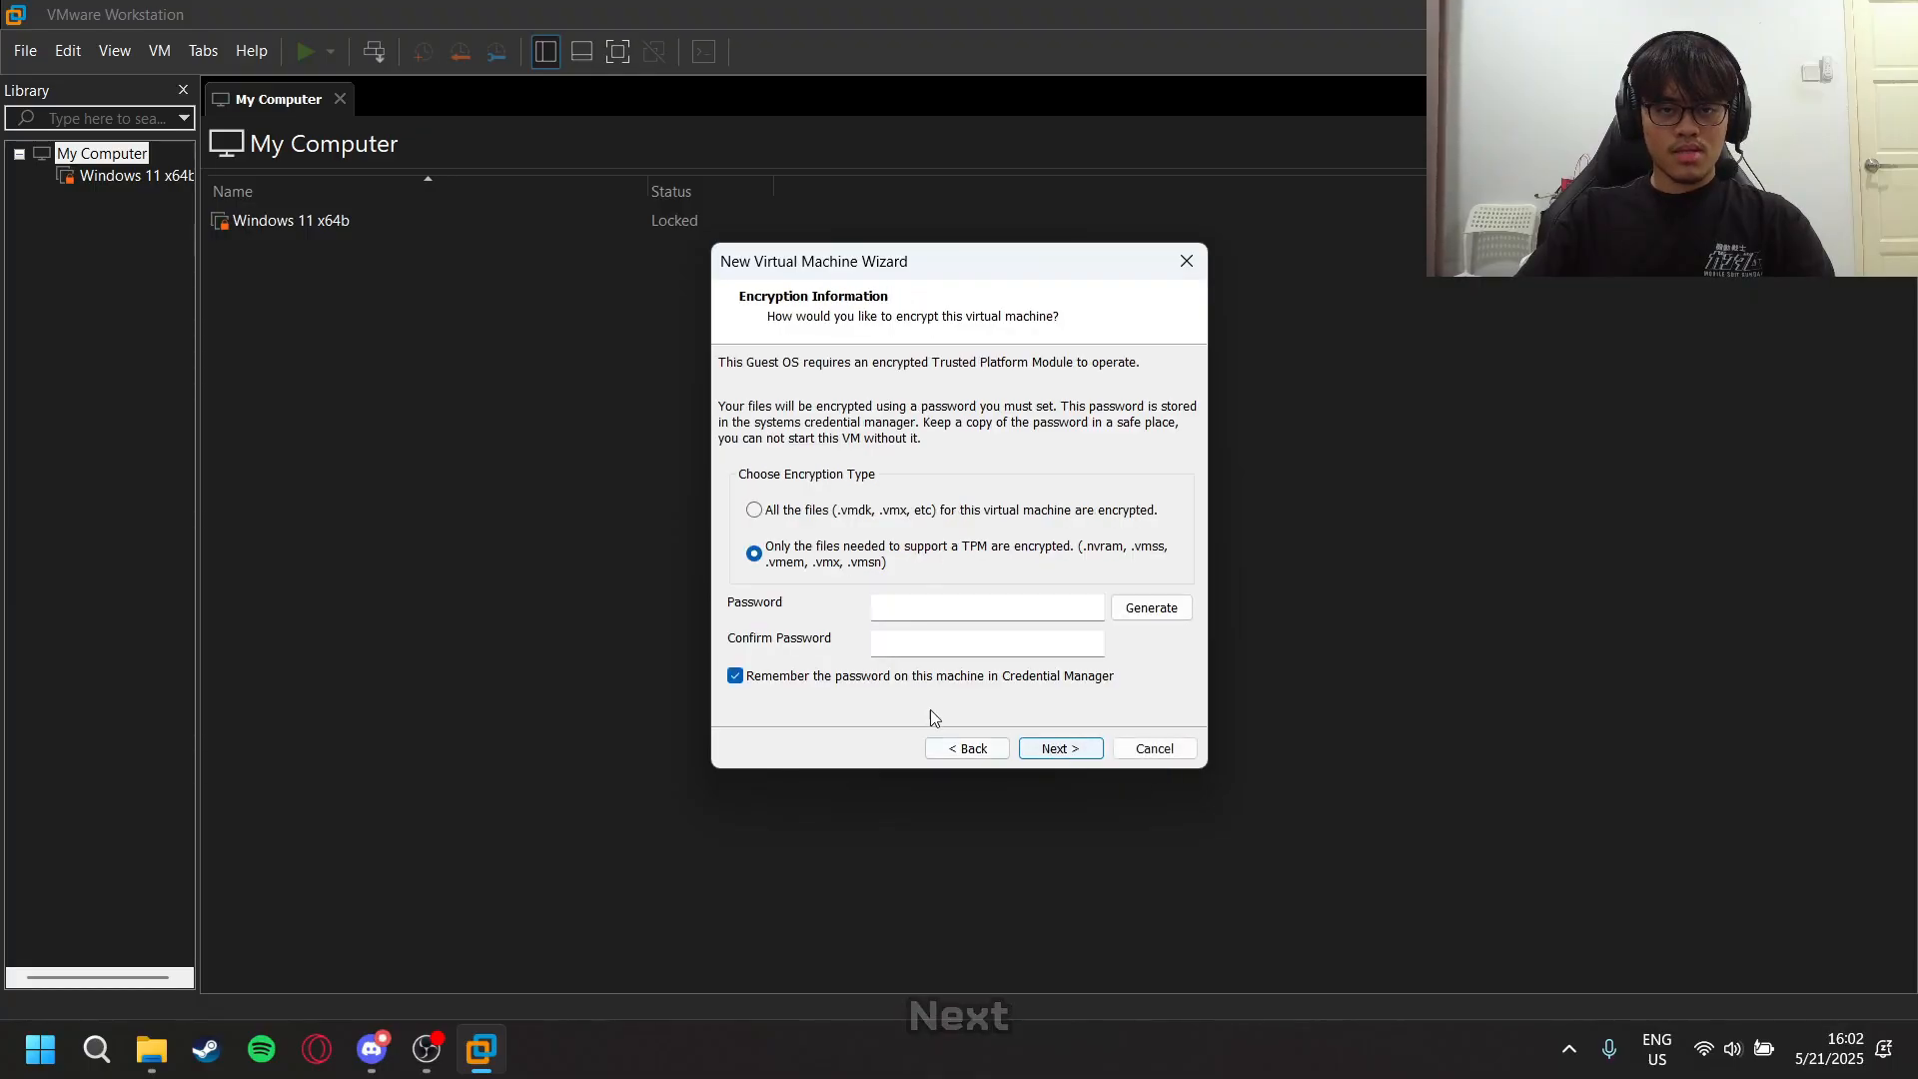
- Enter and confirm the encryption password, encrypting only the files needed to support a TPM
{"action": "left_click", "coordinate": [902, 606]}
{"action": "type", "text": "12345"}
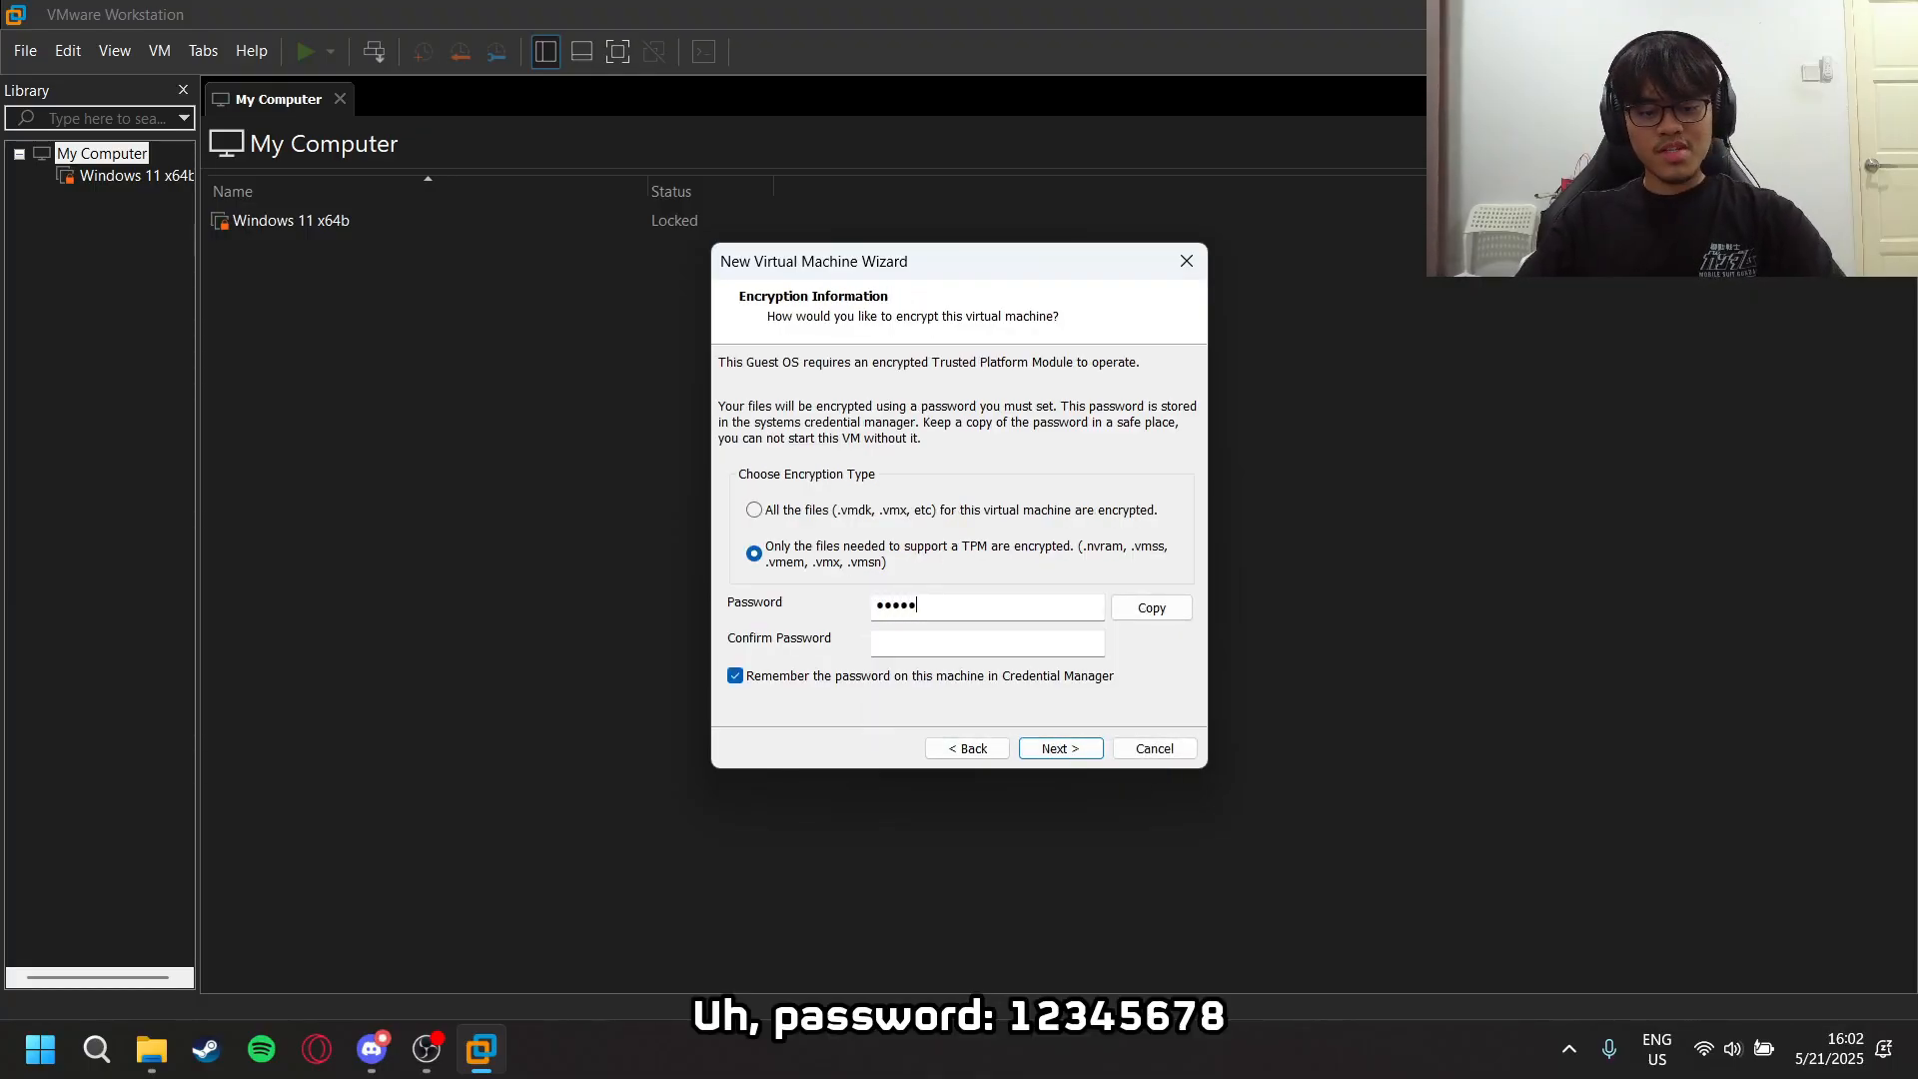
{"action": "type", "text": "678"}
{"action": "left_click", "coordinate": [901, 639]}
{"action": "type", "text": "12345"}
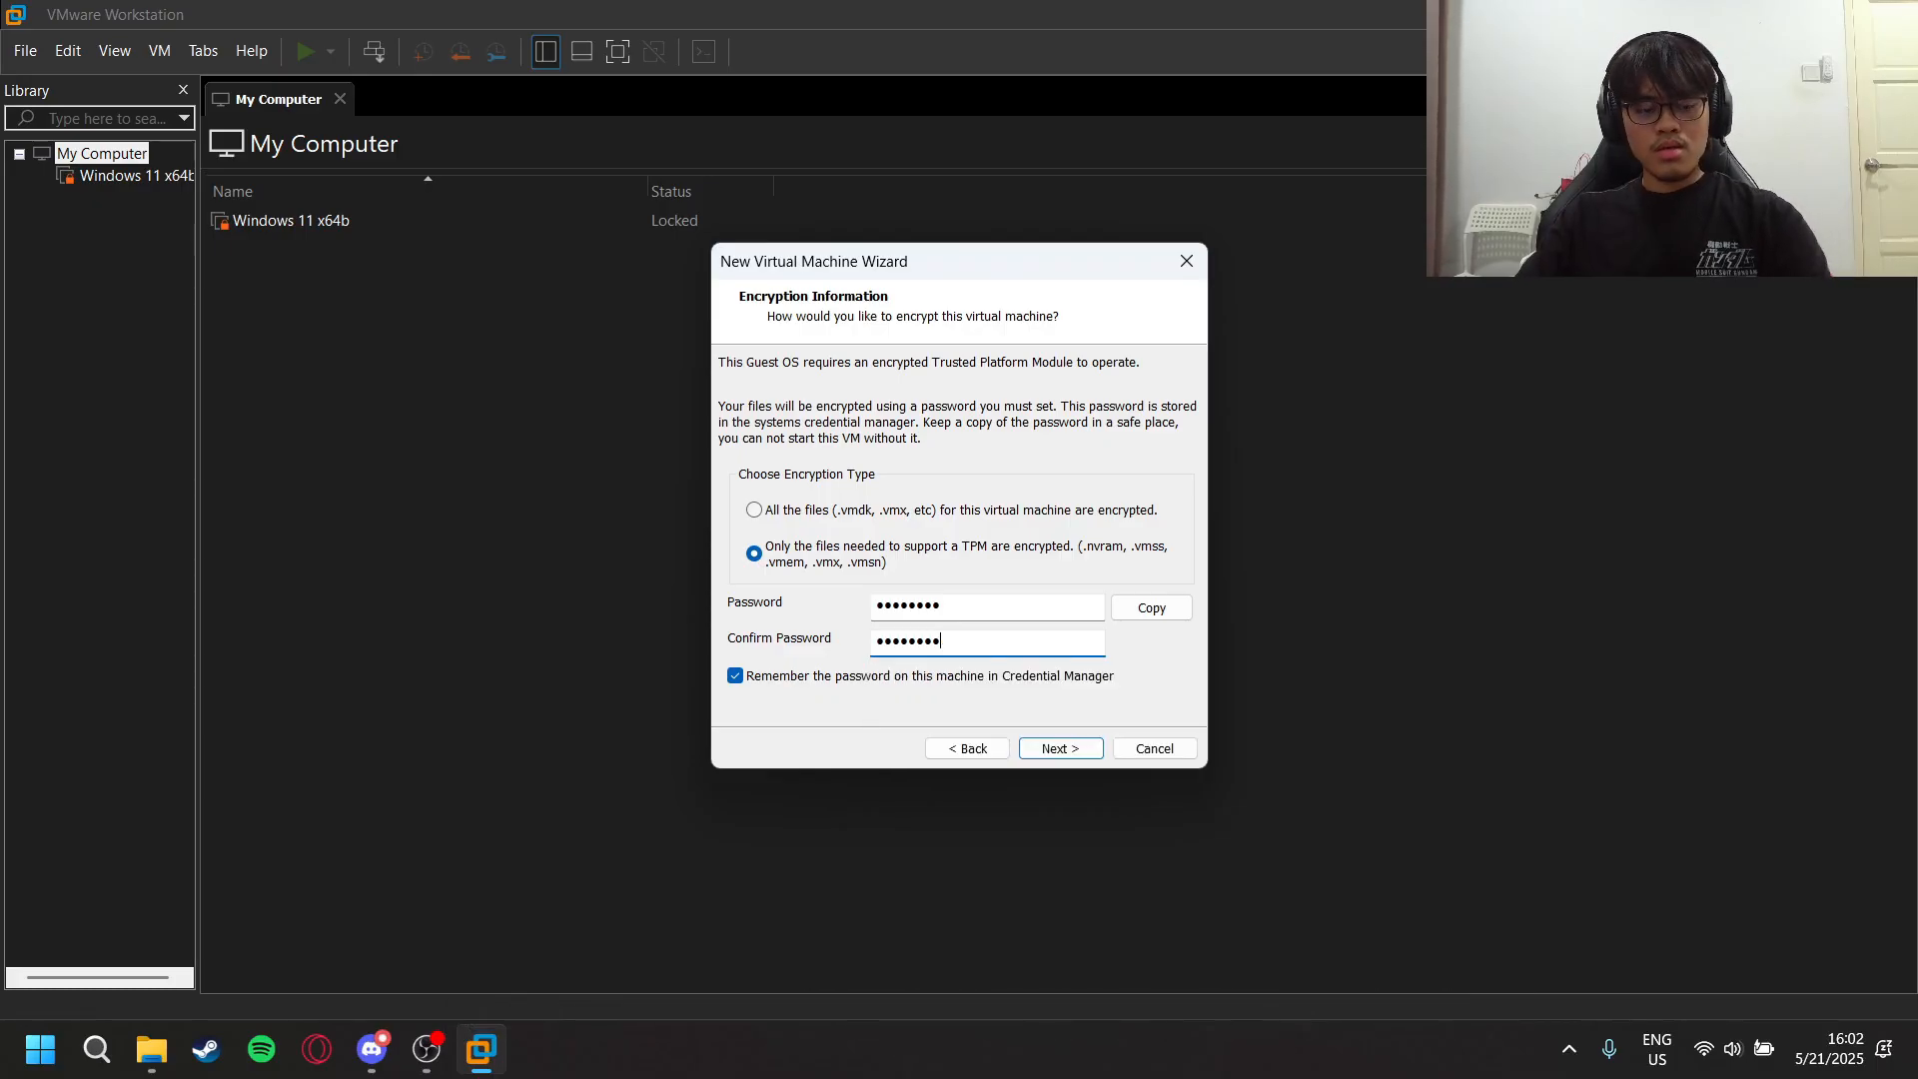
{"action": "left_click", "coordinate": [1036, 757]}
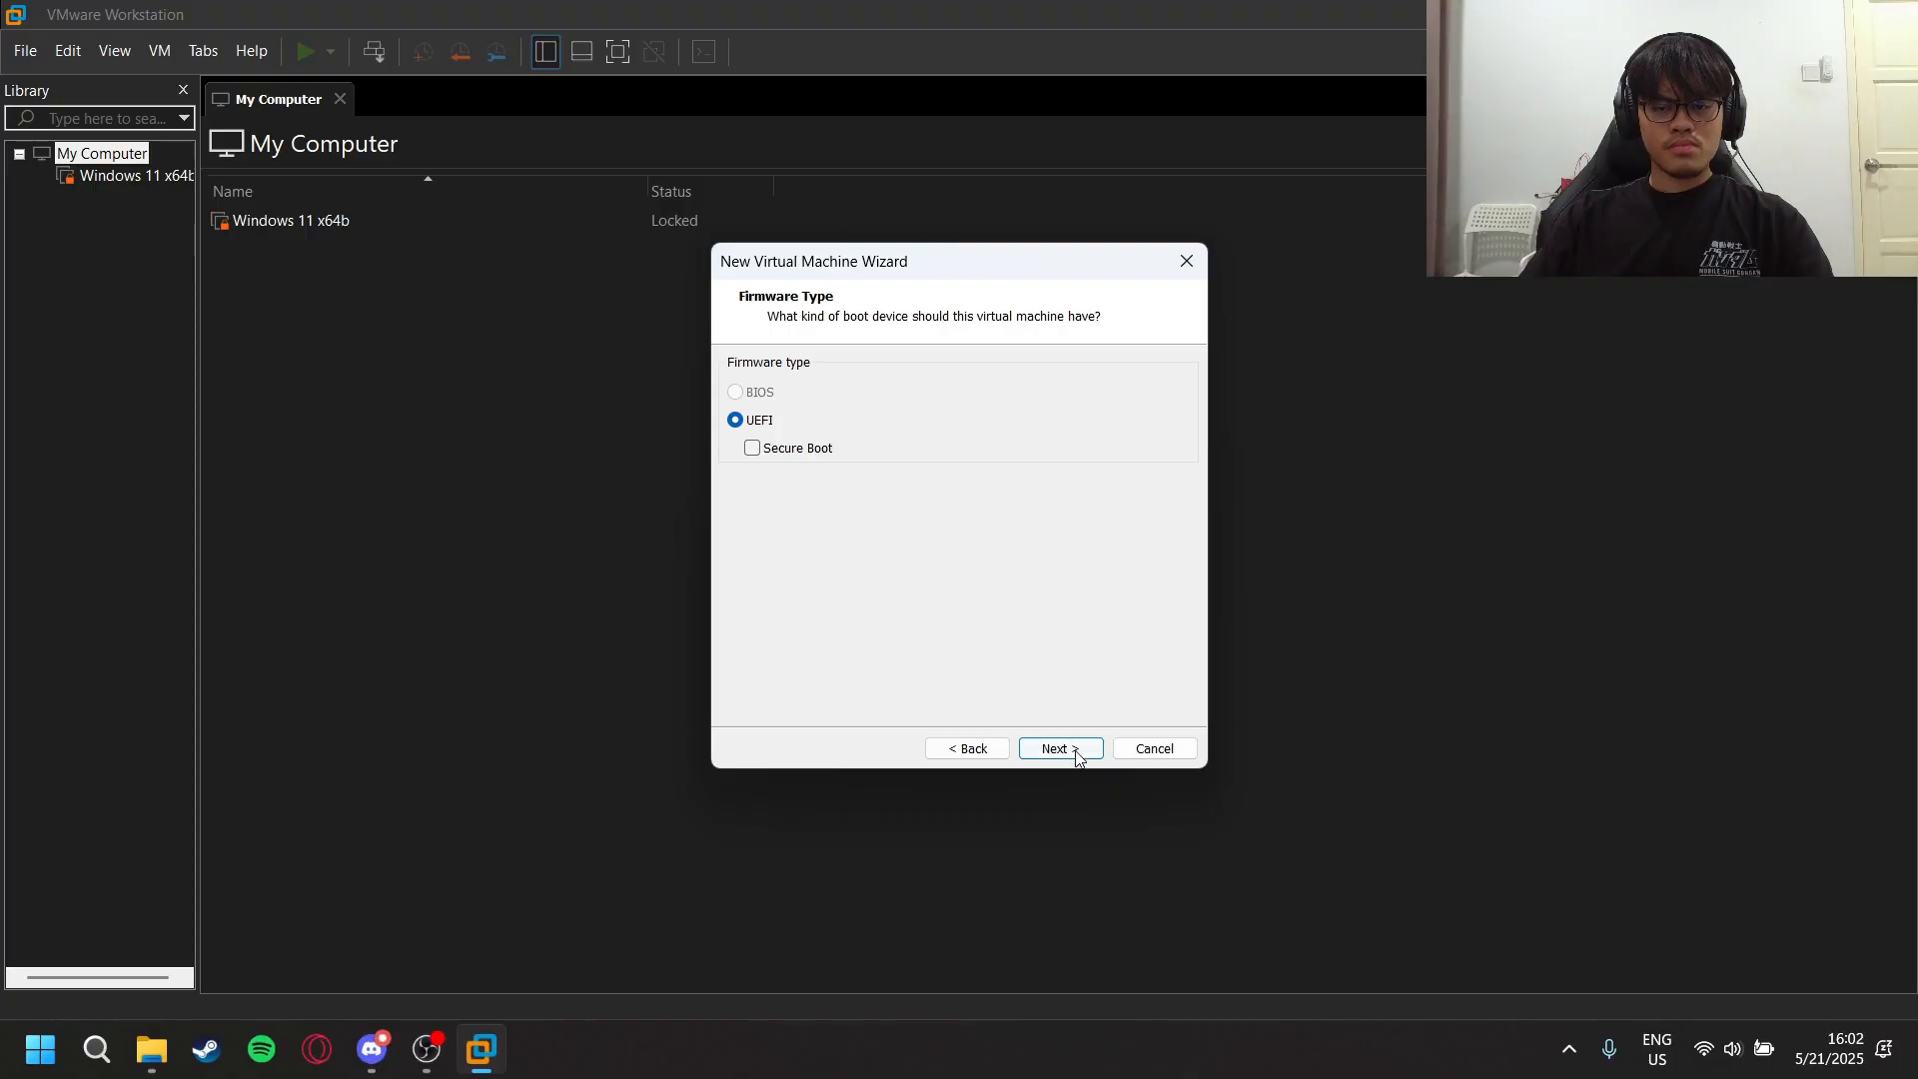
- Accept UEFI firmware without Secure Boot and configure one processor with 4 cores
{"action": "left_click", "coordinate": [1076, 753]}
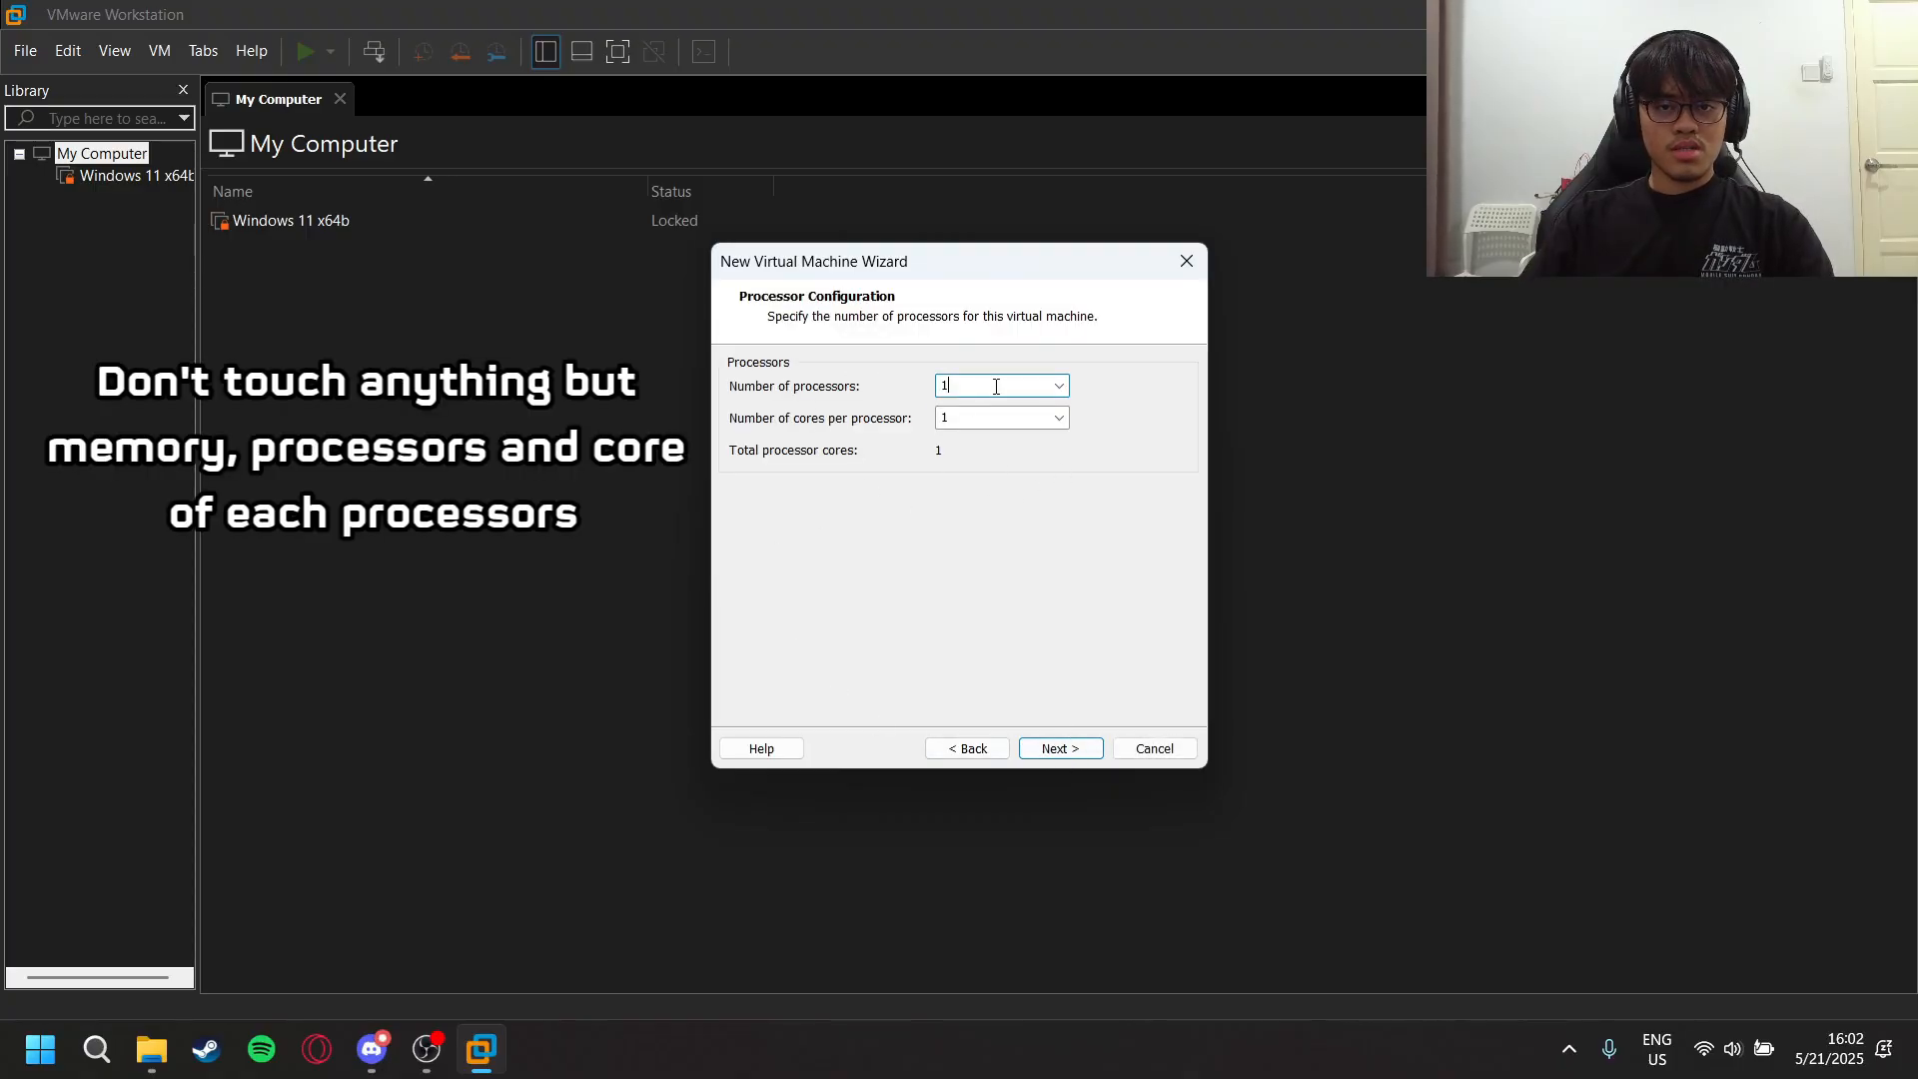
{"action": "type", "text": "8"}
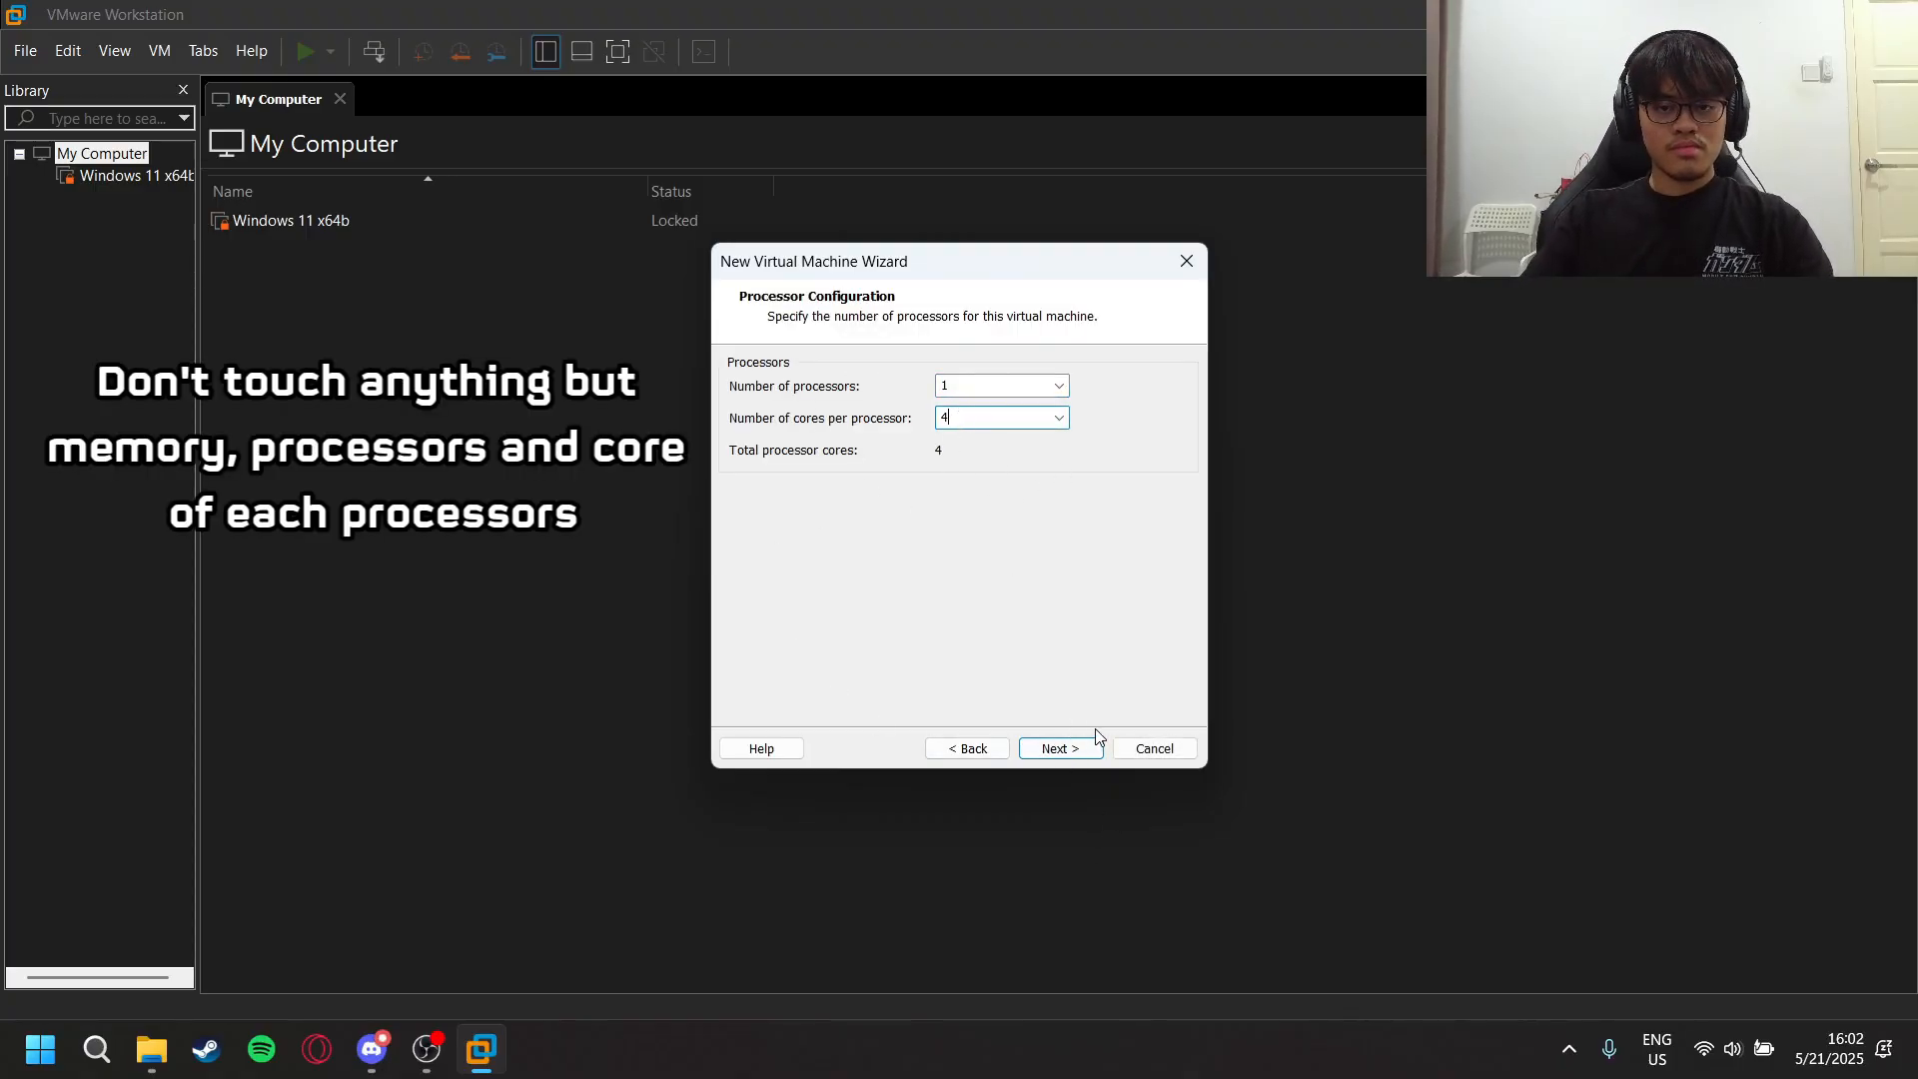
{"action": "left_click", "coordinate": [1082, 749]}
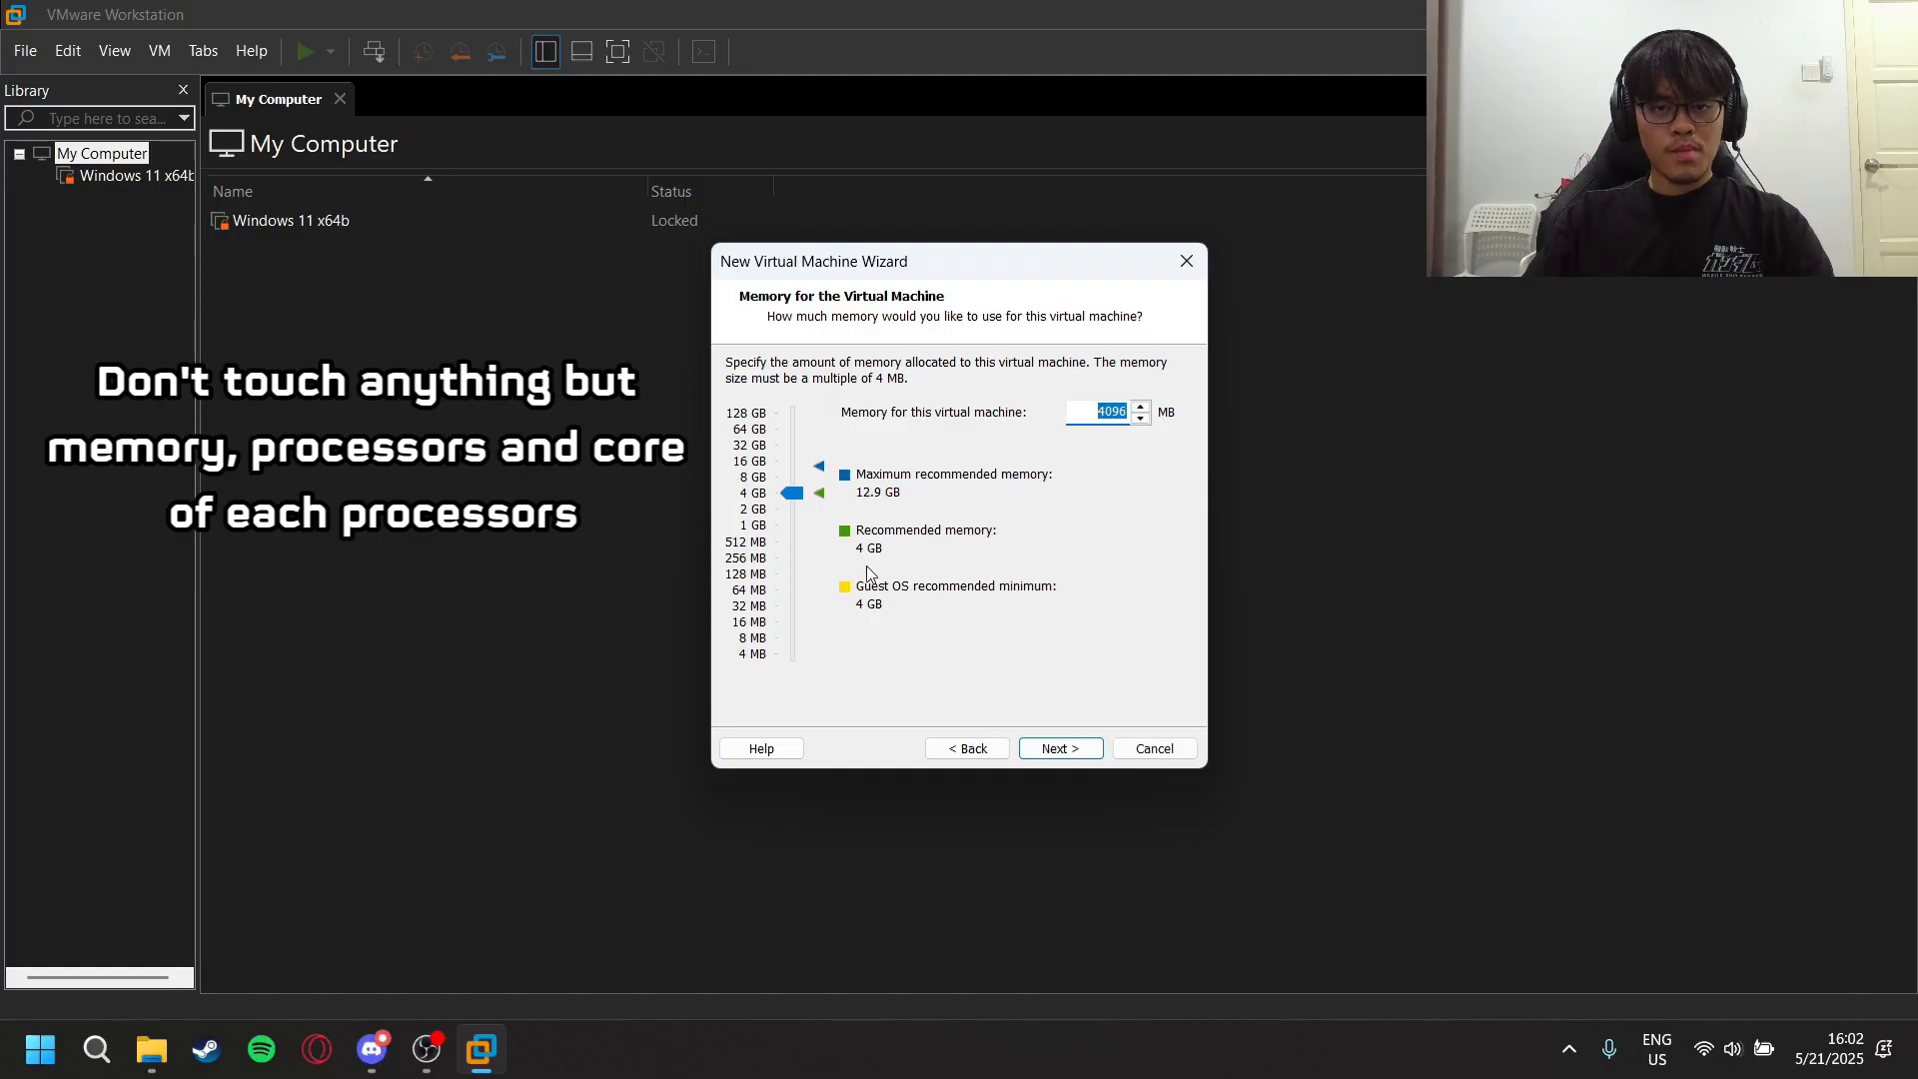
- Accept 4096 MB memory, NAT networking, the LSI Logic SAS controller and default disk type, and choose to create a new virtual disk
{"action": "left_click", "coordinate": [1087, 747]}
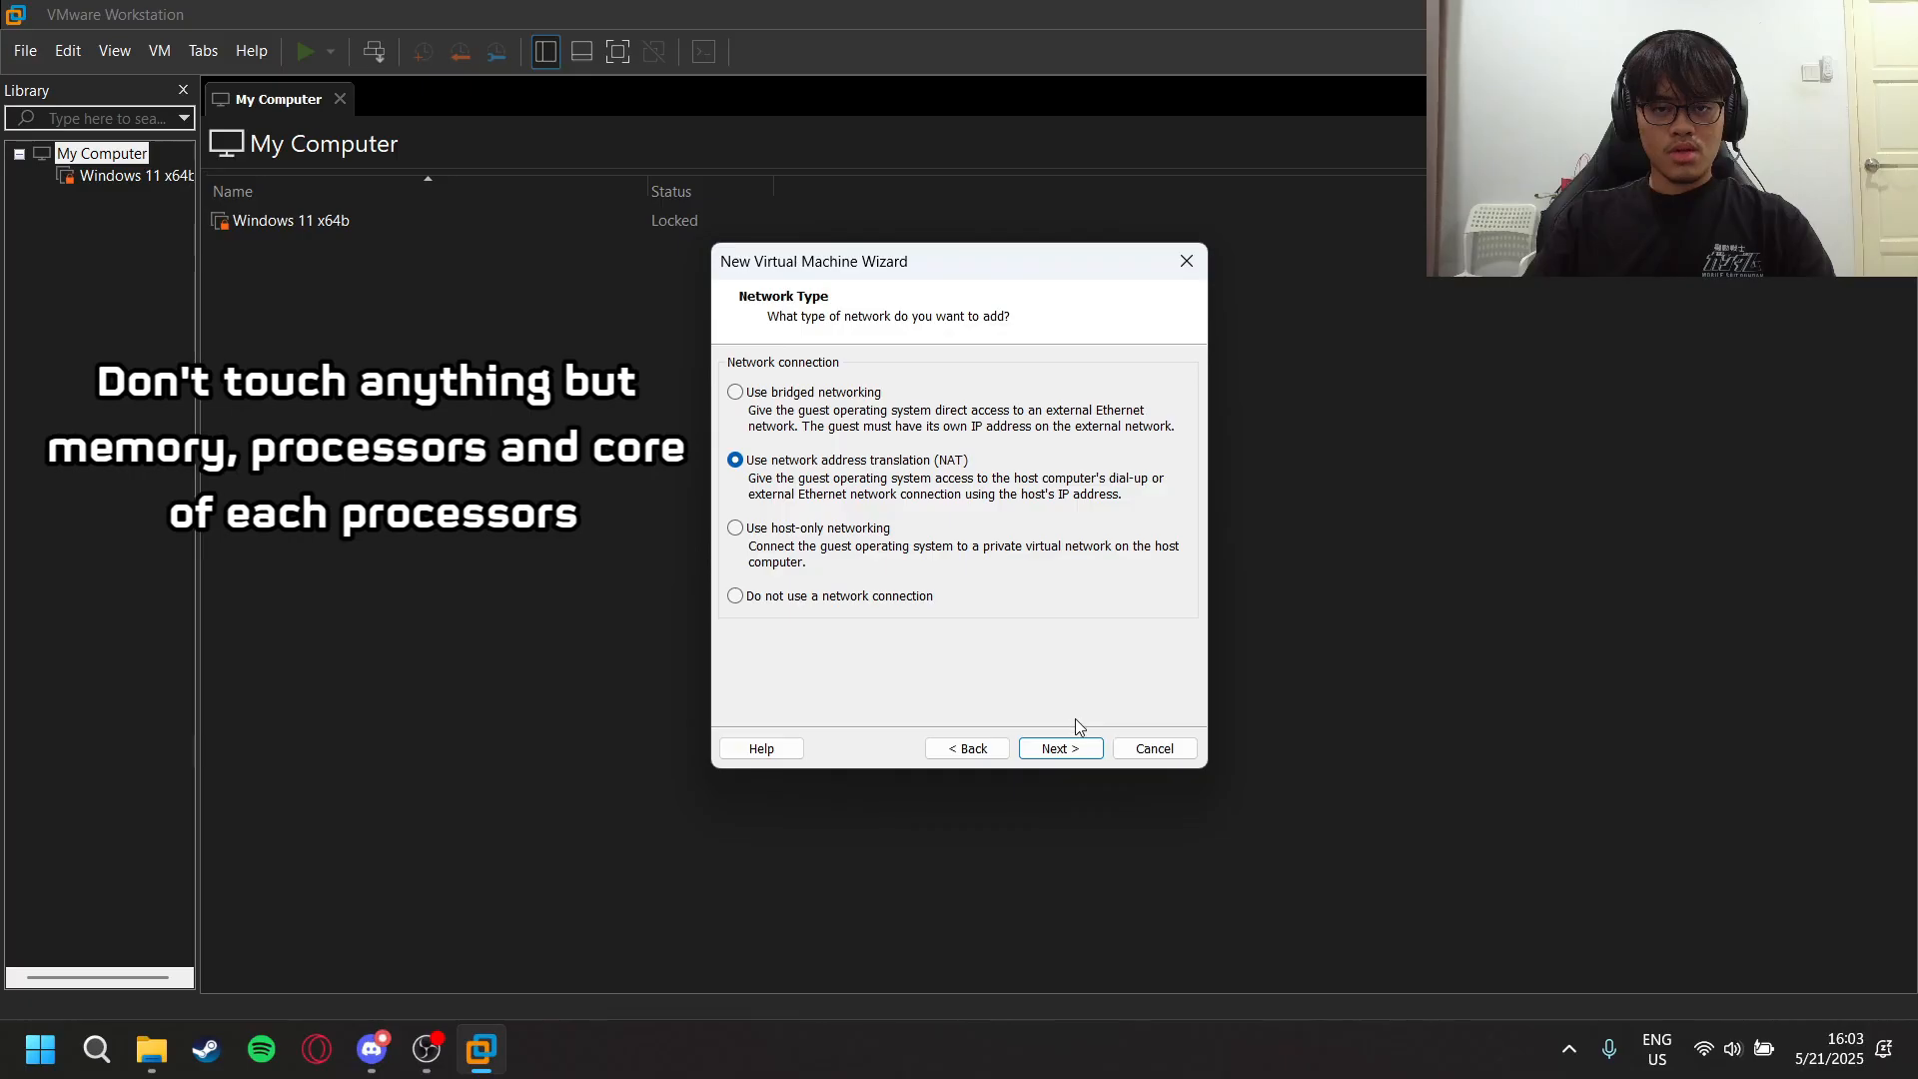
{"action": "left_click", "coordinate": [1067, 751]}
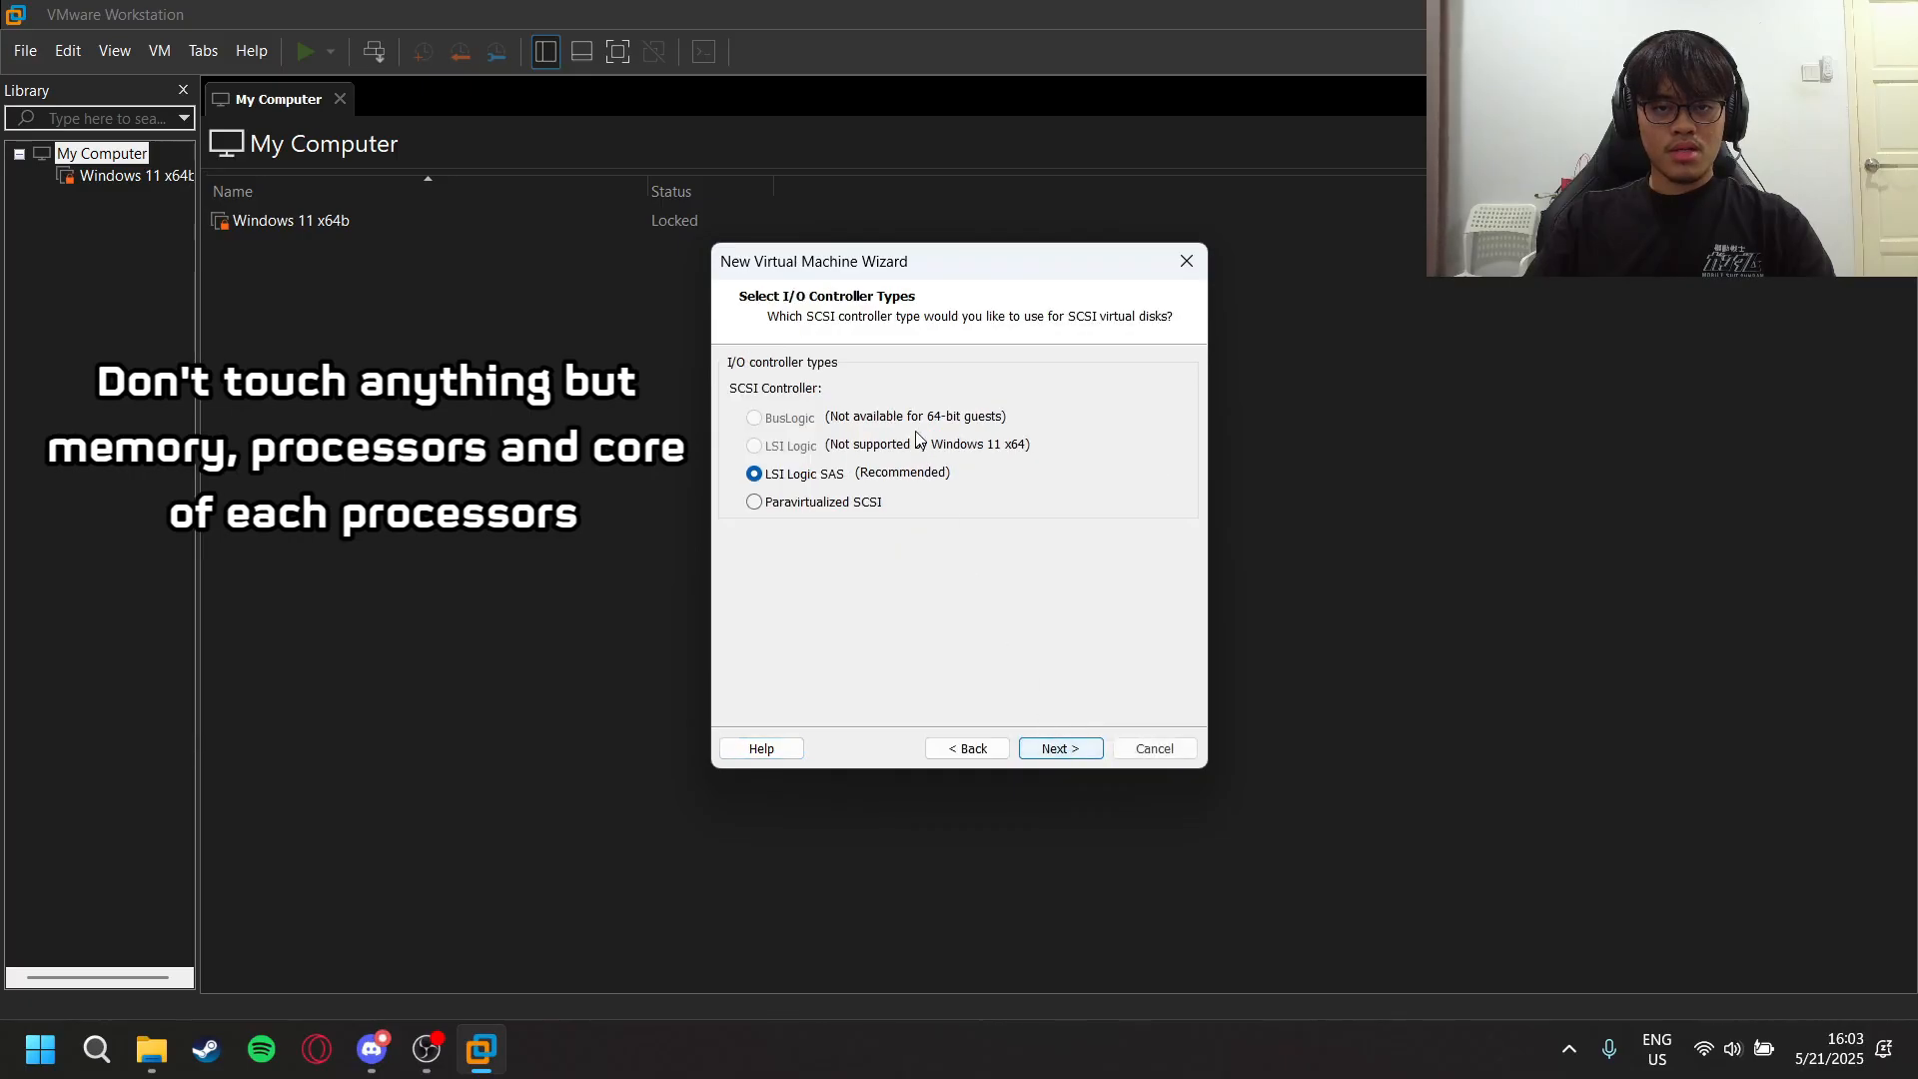
{"action": "left_click", "coordinate": [1065, 750]}
{"action": "left_click", "coordinate": [1083, 746]}
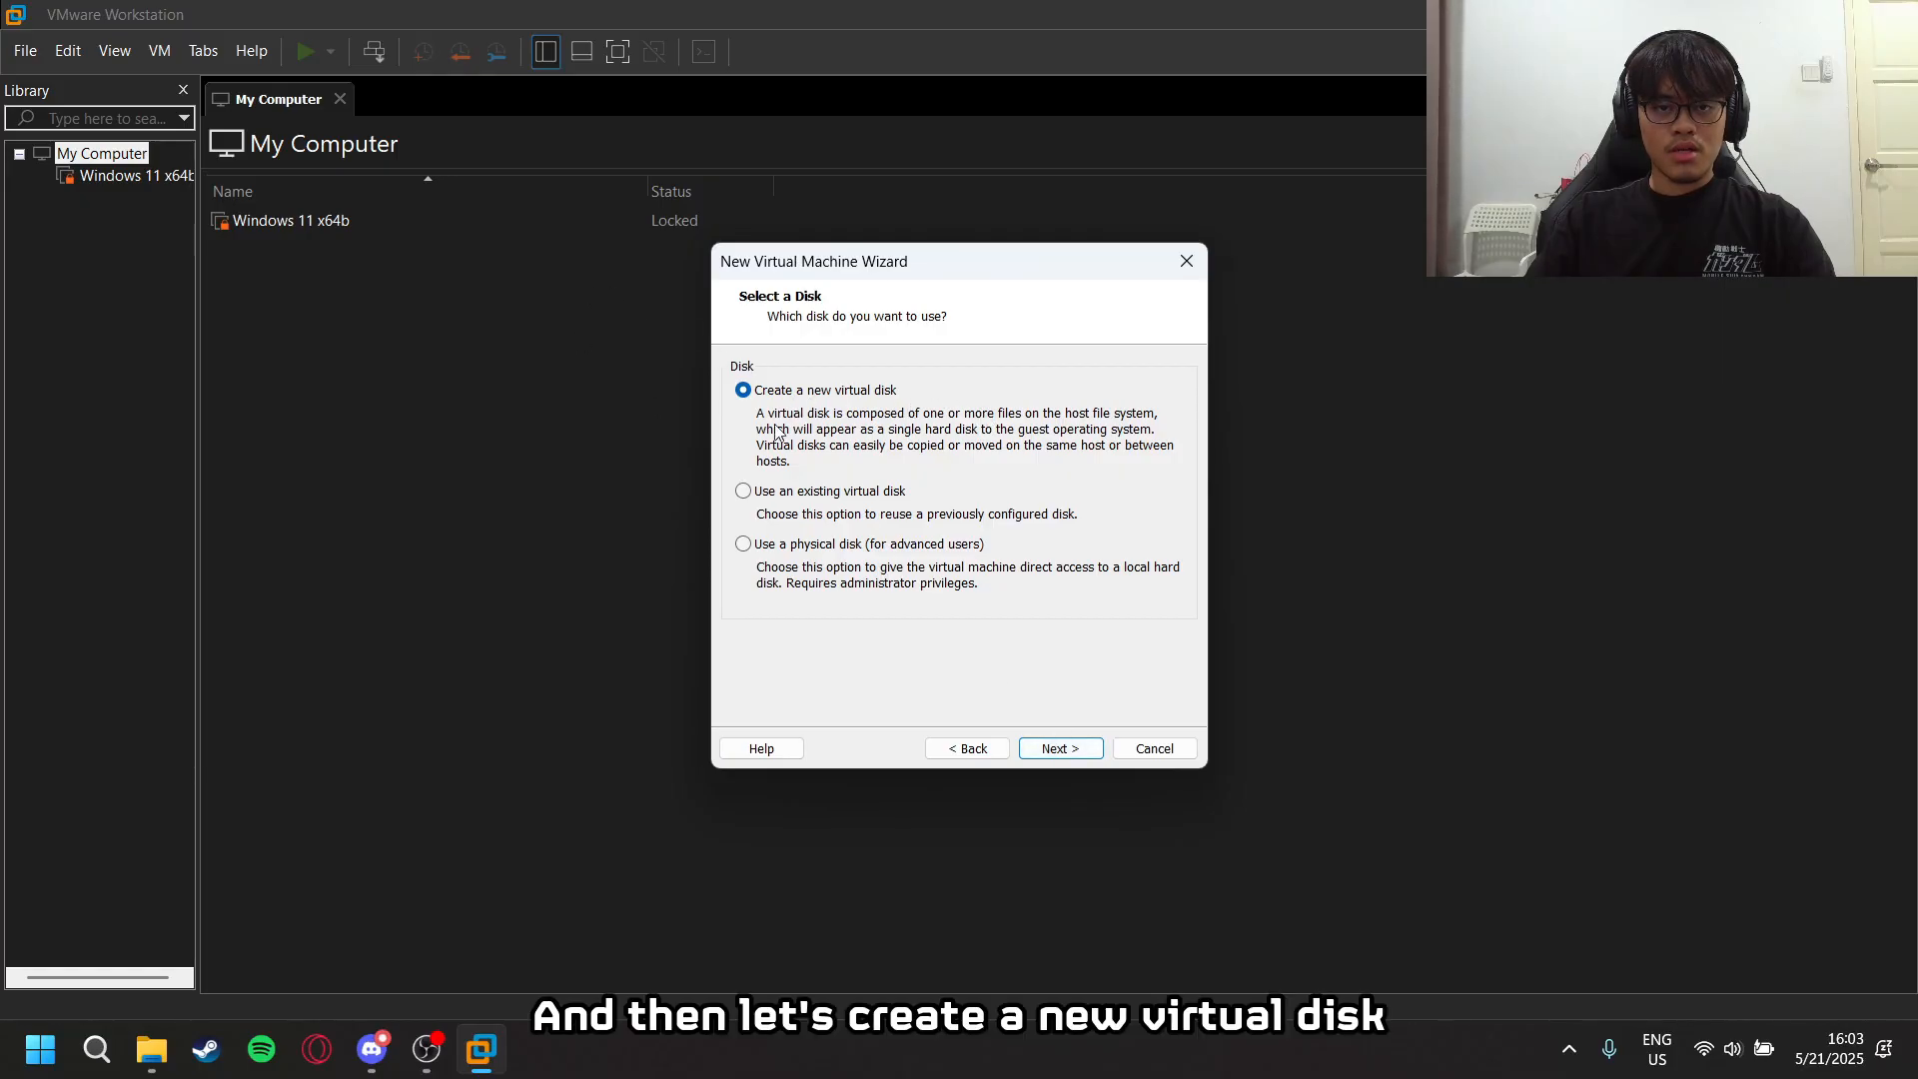
{"action": "left_click", "coordinate": [1058, 750]}
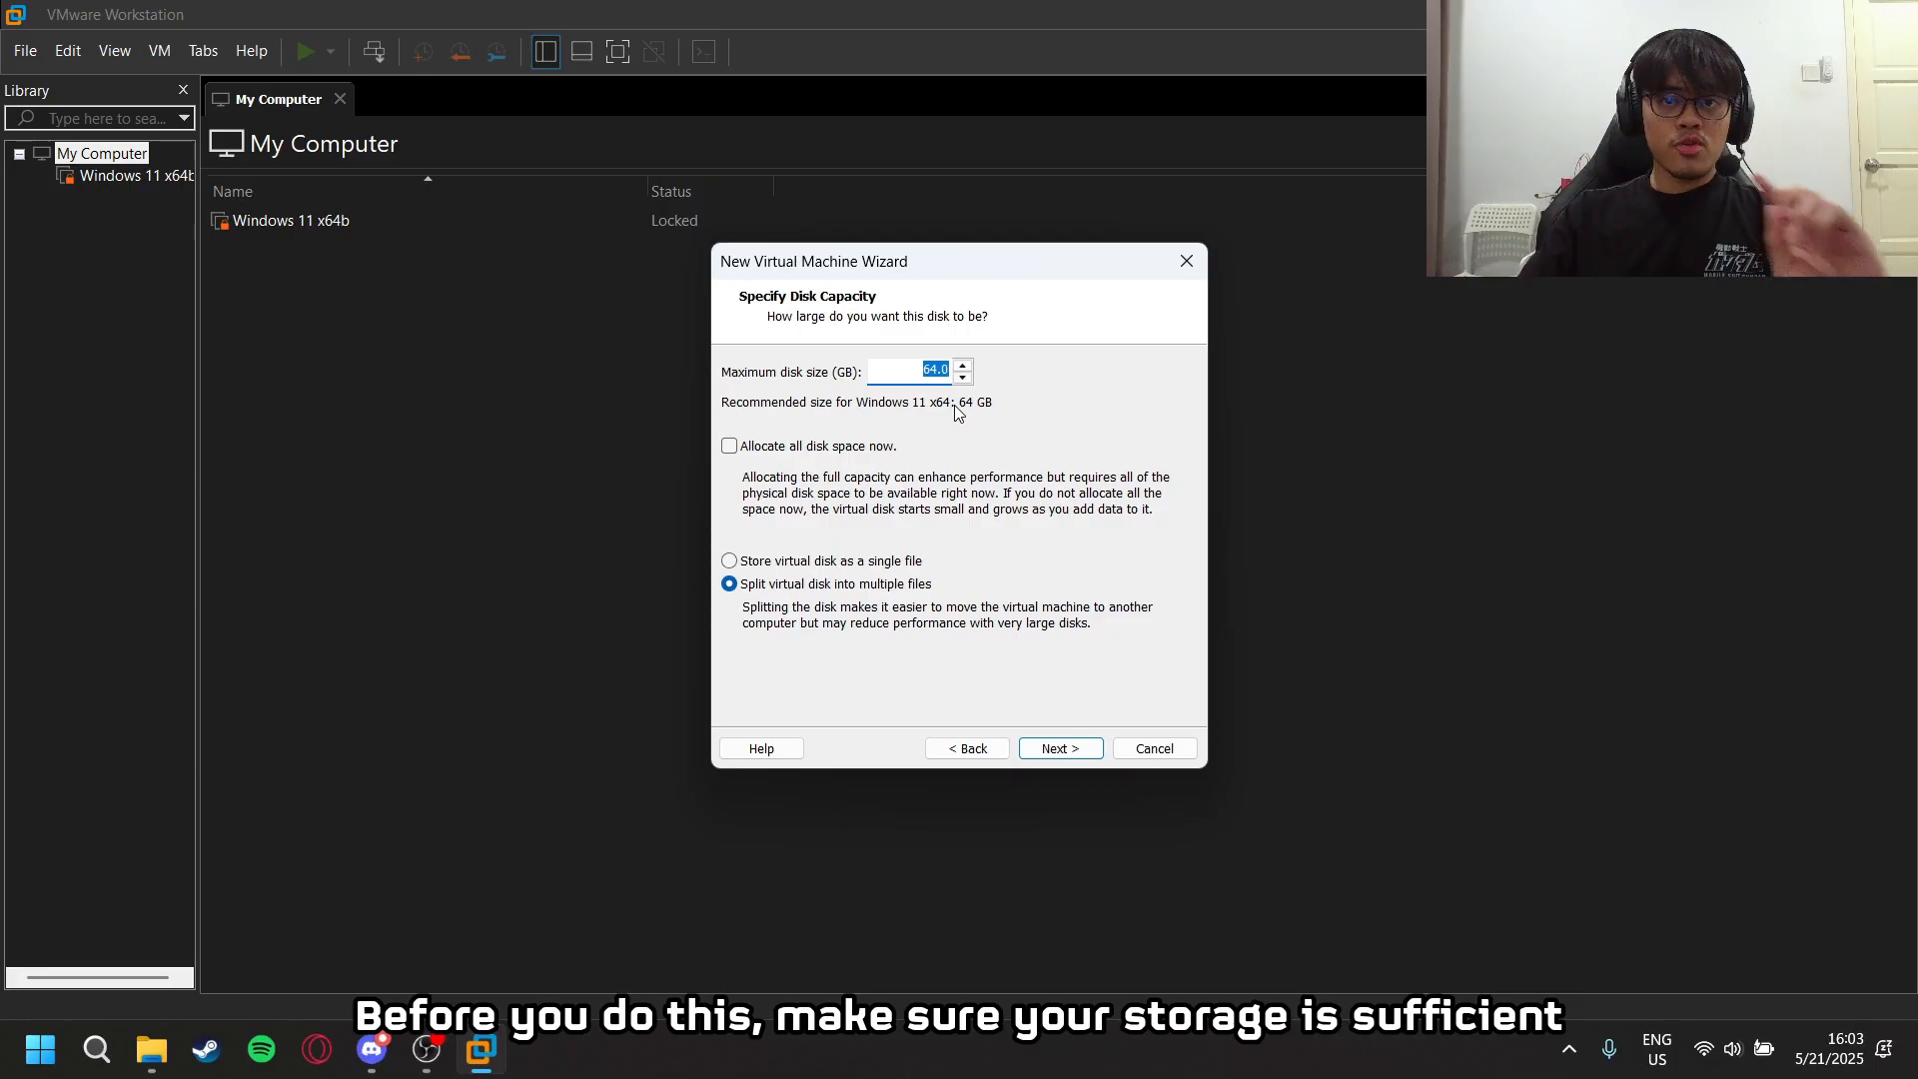
- Switch to File Explorer and check the free space on the drives under This PC
{"action": "left_click", "coordinate": [150, 1049]}
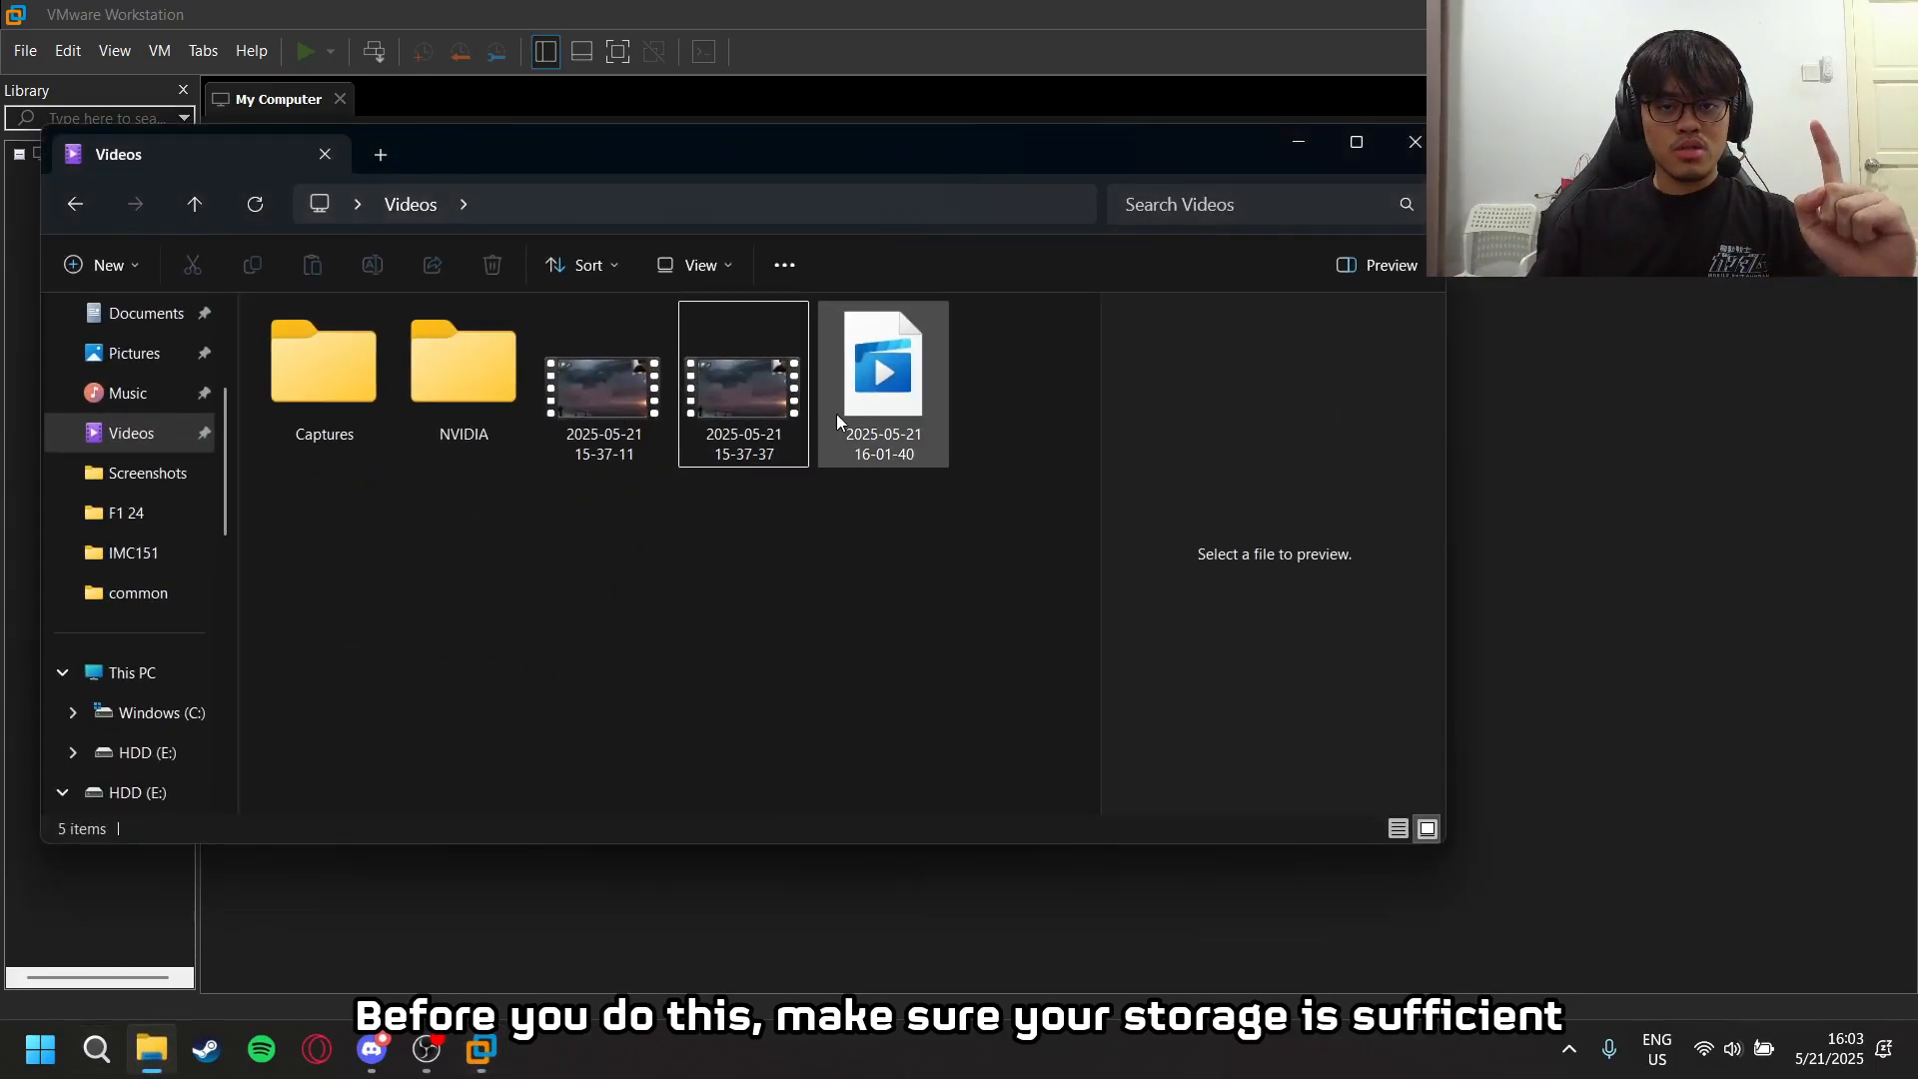
{"action": "scroll", "coordinate": [124, 489], "scroll_direction": "down", "scroll_amount": 4}
{"action": "scroll", "coordinate": [124, 490], "scroll_direction": "up", "scroll_amount": 5}
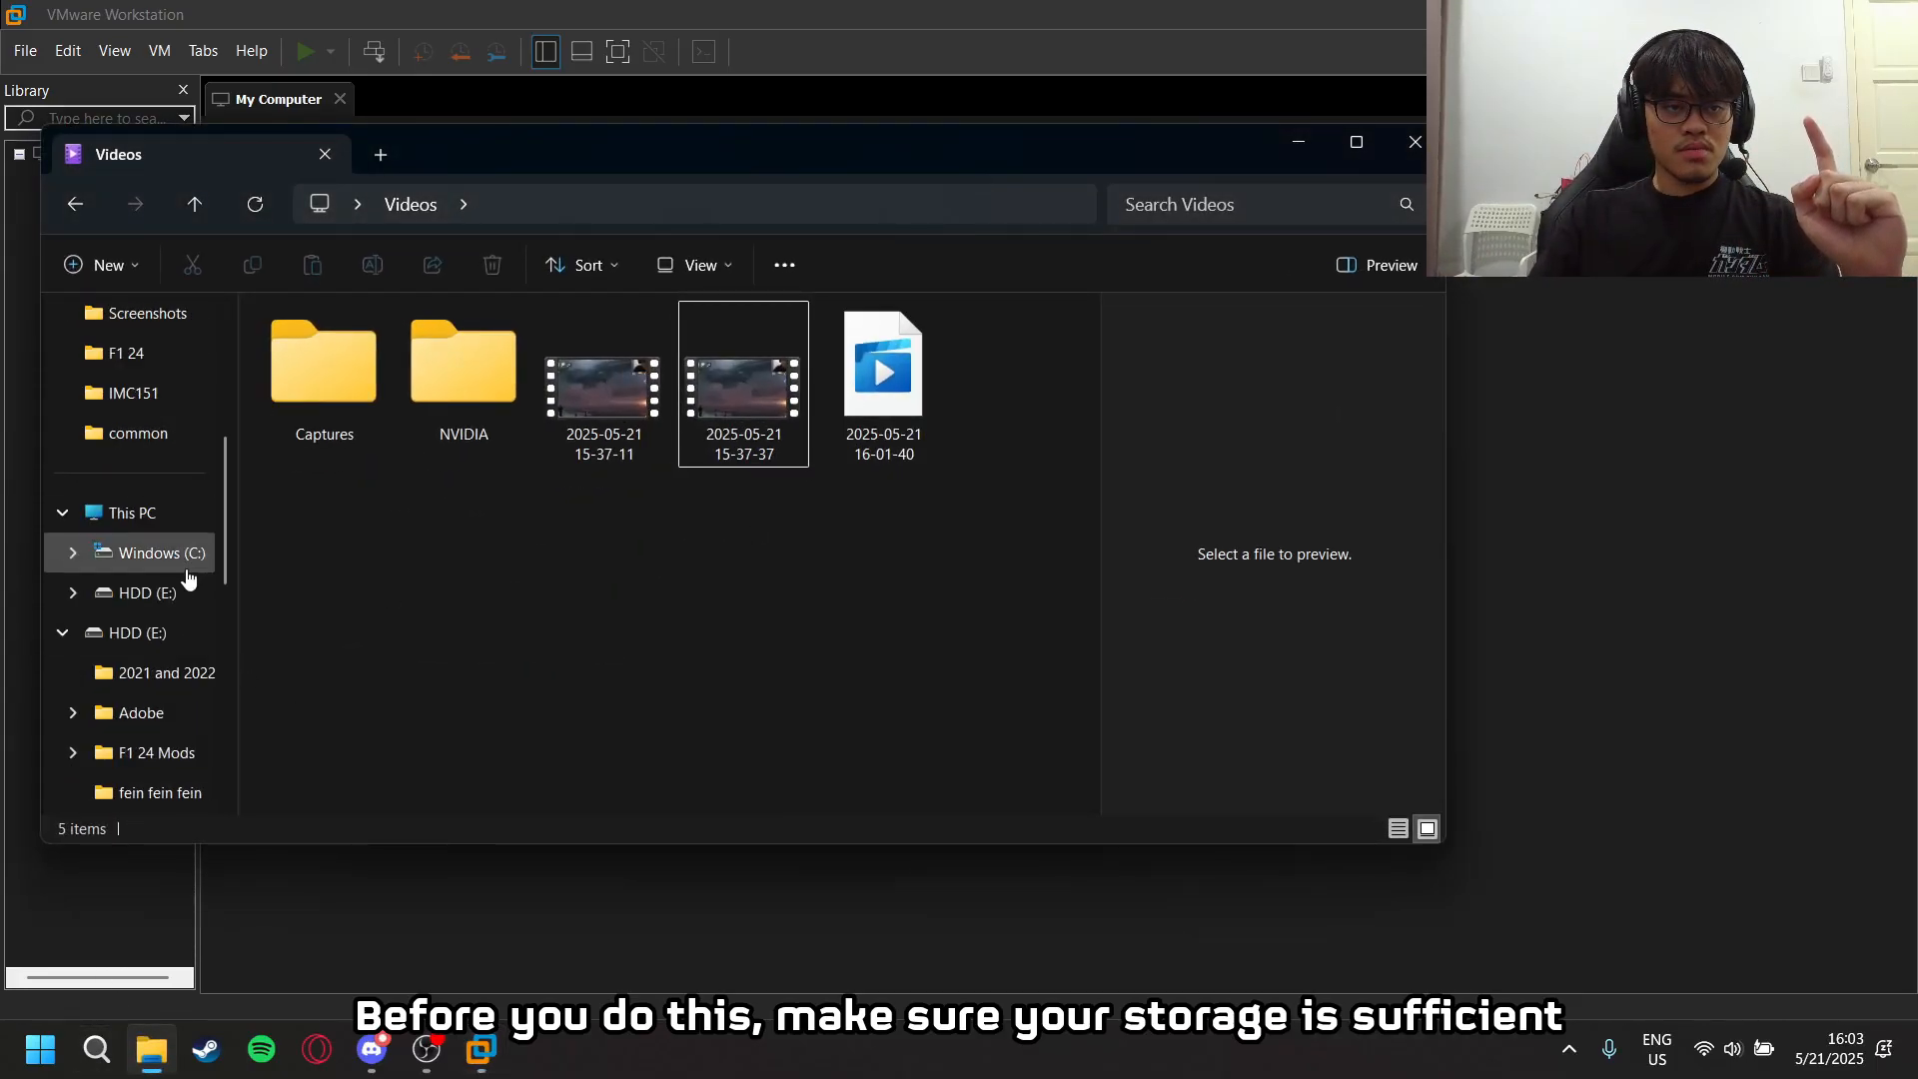
{"action": "left_click", "coordinate": [150, 517]}
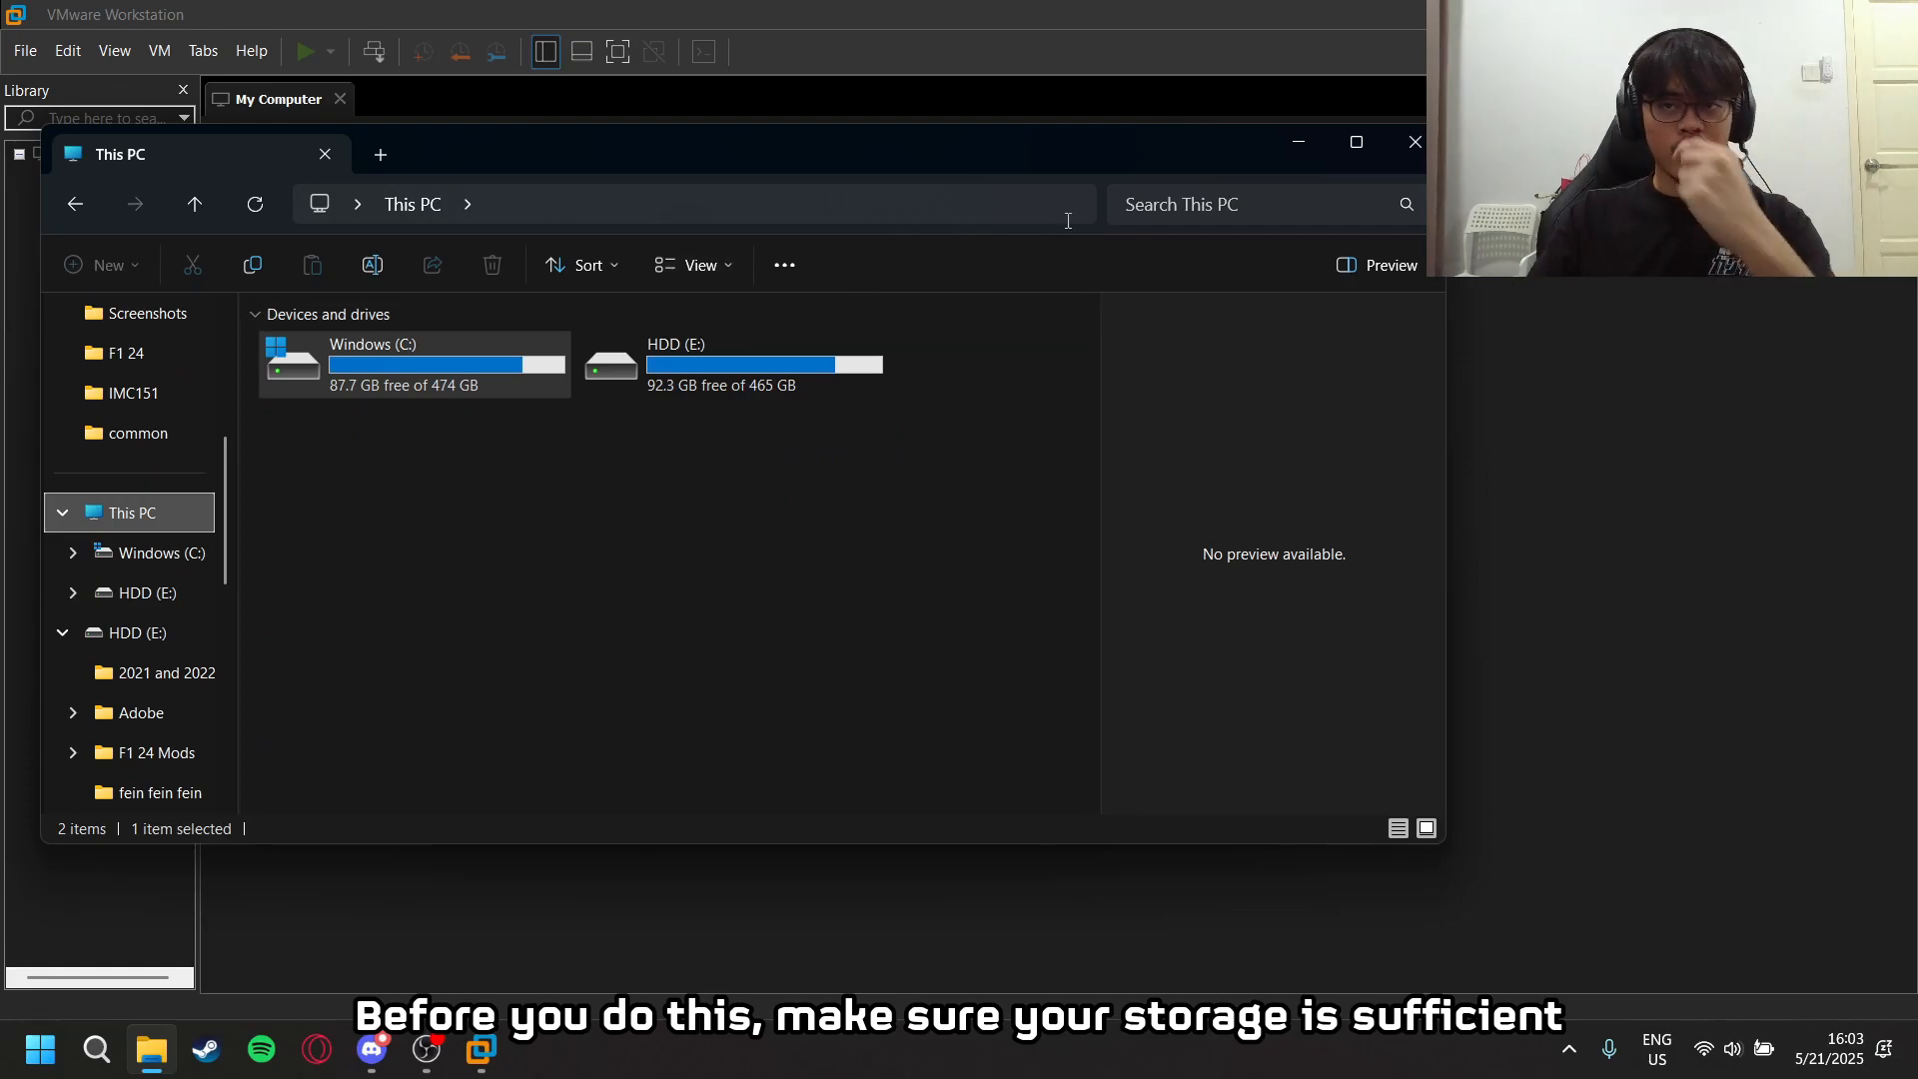
{"action": "left_click_drag", "start_coordinate": [1017, 144], "coordinate": [1122, 178]}
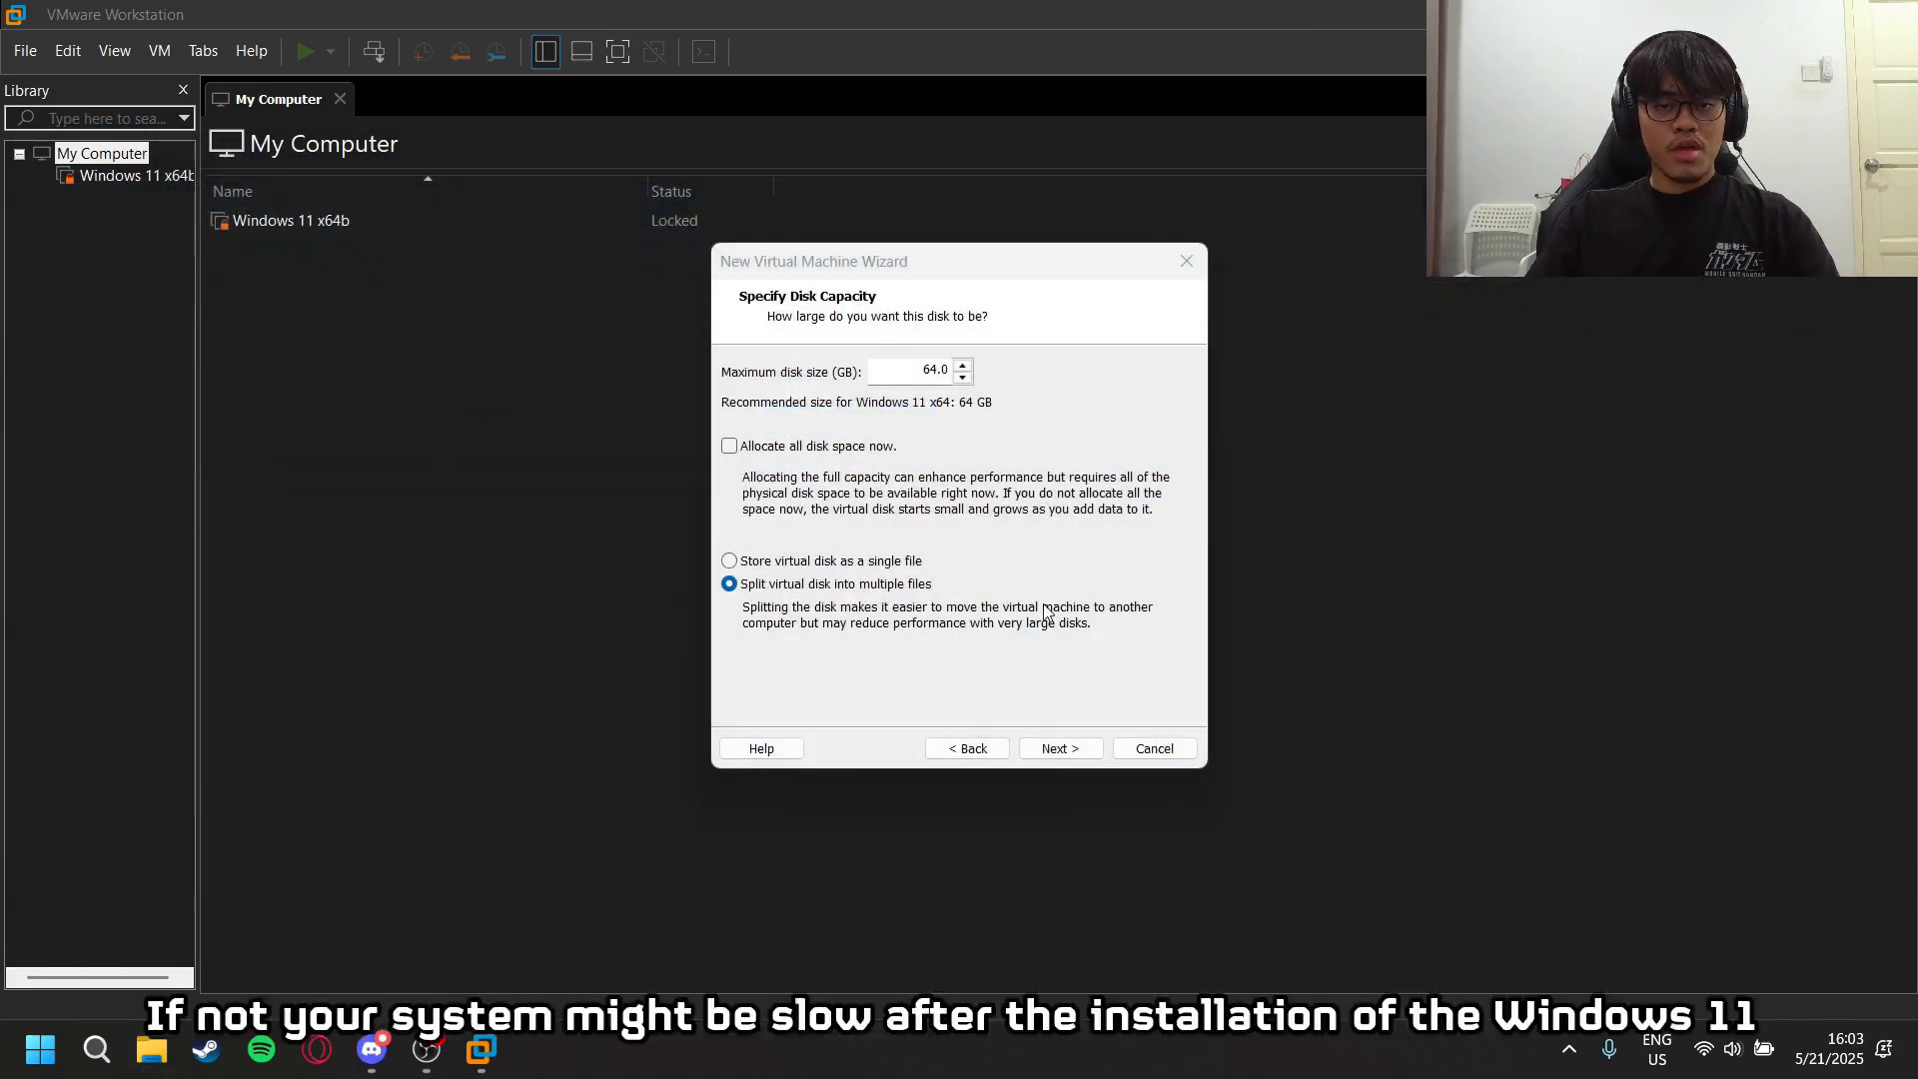
- Accept a 64 GB disk split into multiple files, stored as IMD163.vmdk, and finish creating the virtual machine
{"action": "left_click", "coordinate": [1064, 749]}
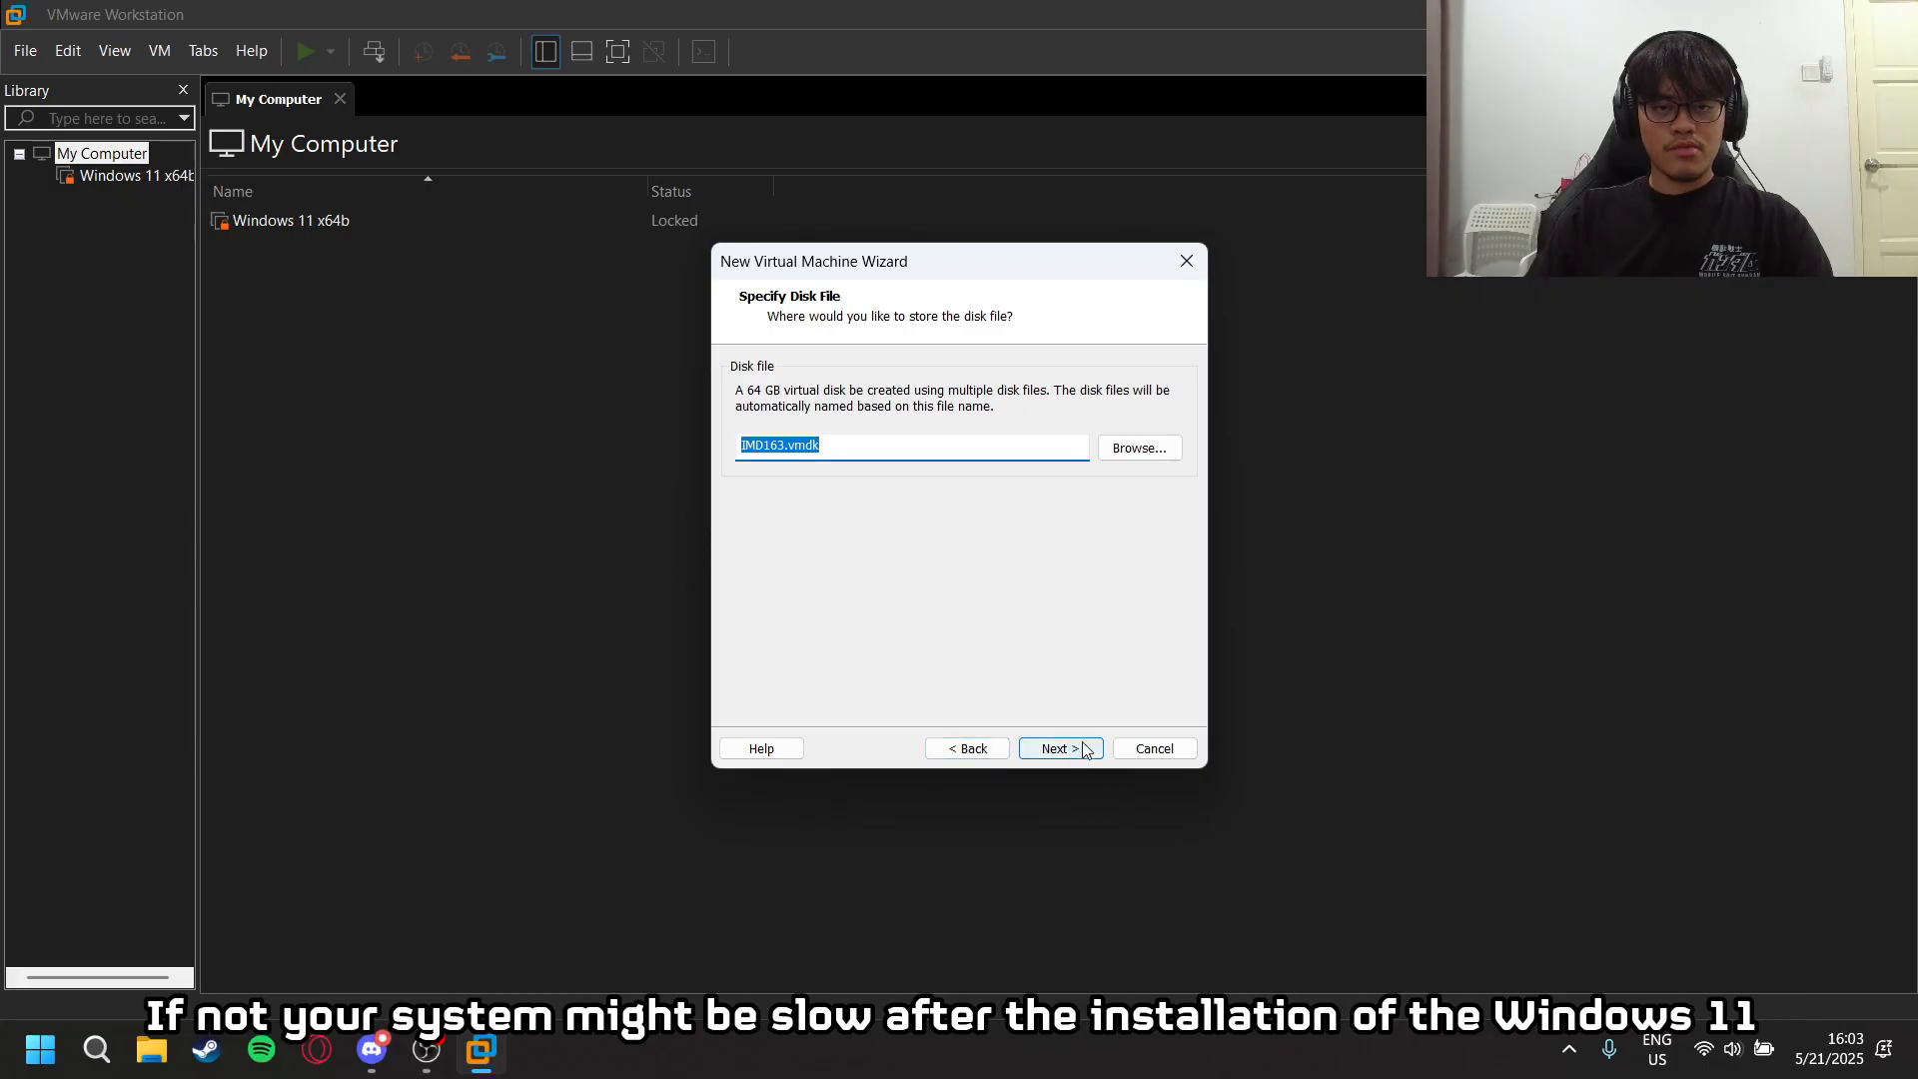
{"action": "left_click", "coordinate": [1032, 750]}
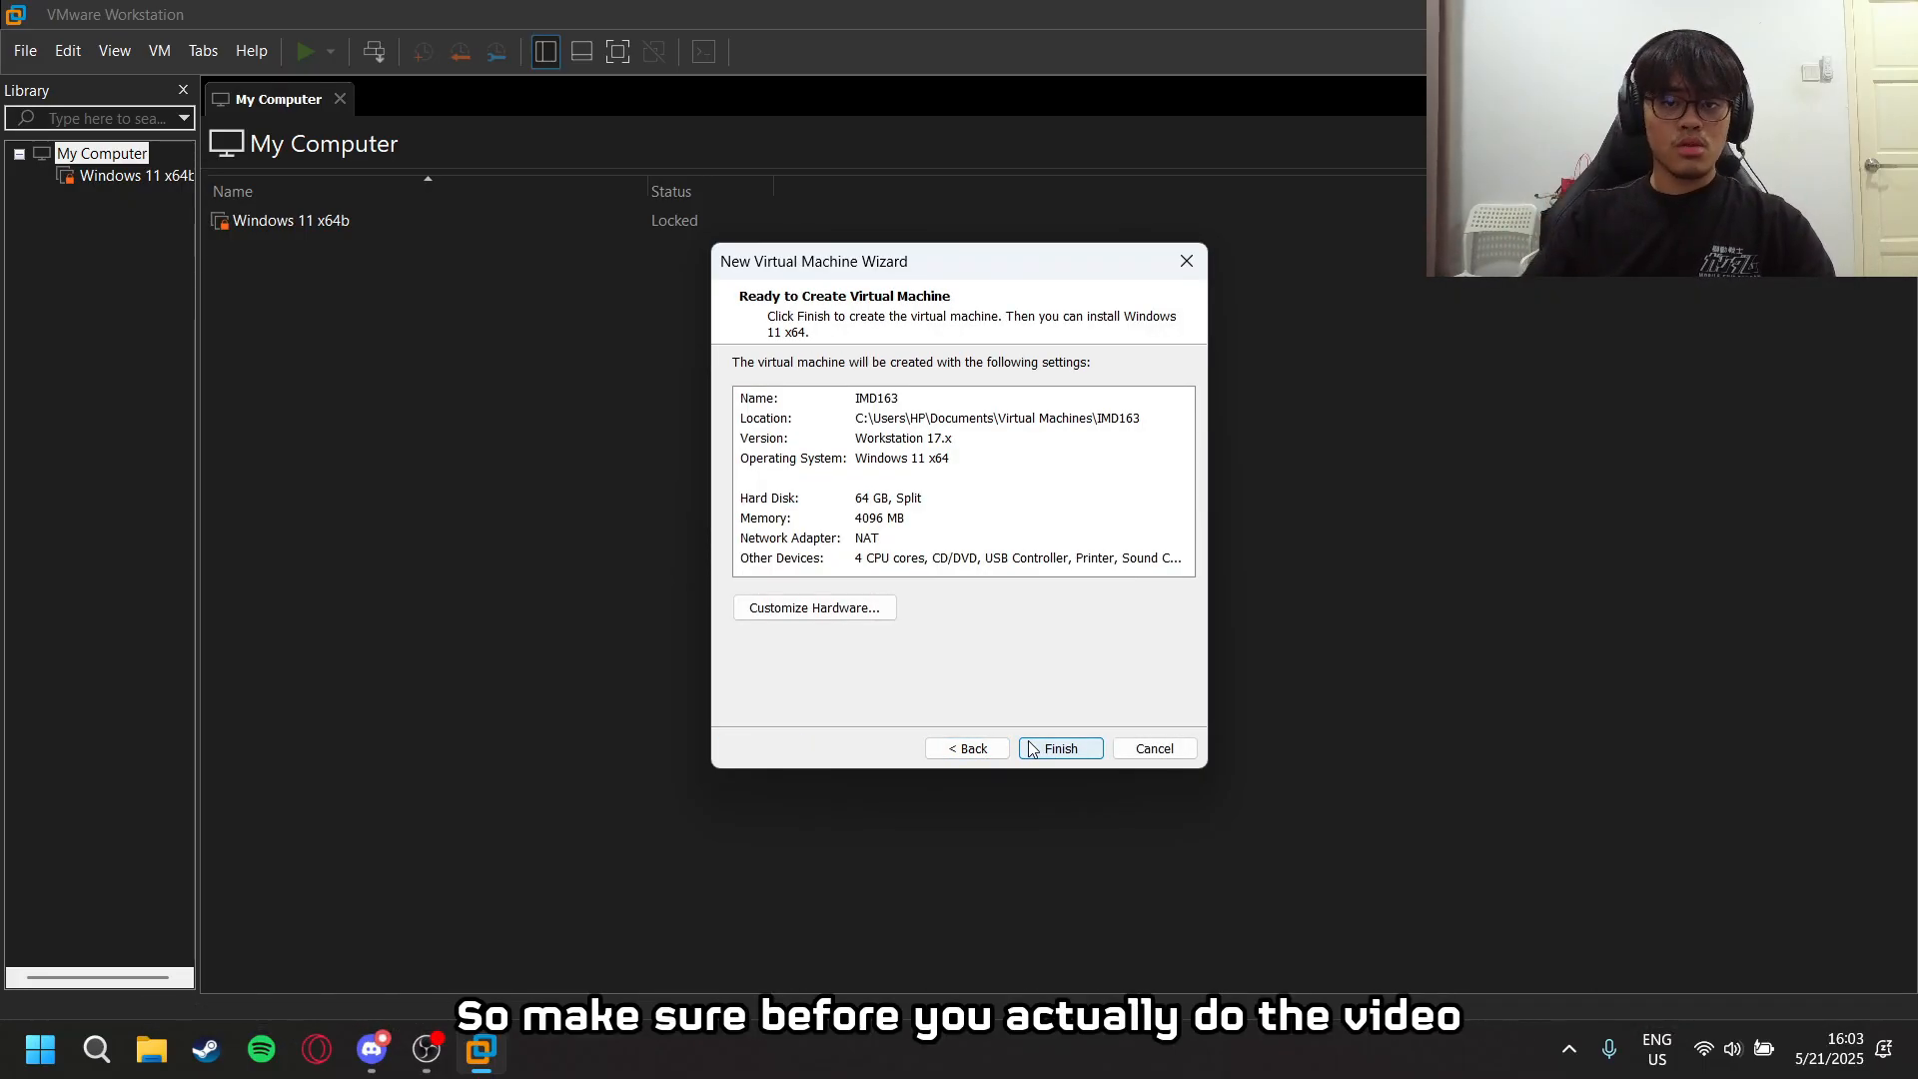
{"action": "left_click", "coordinate": [1059, 750]}
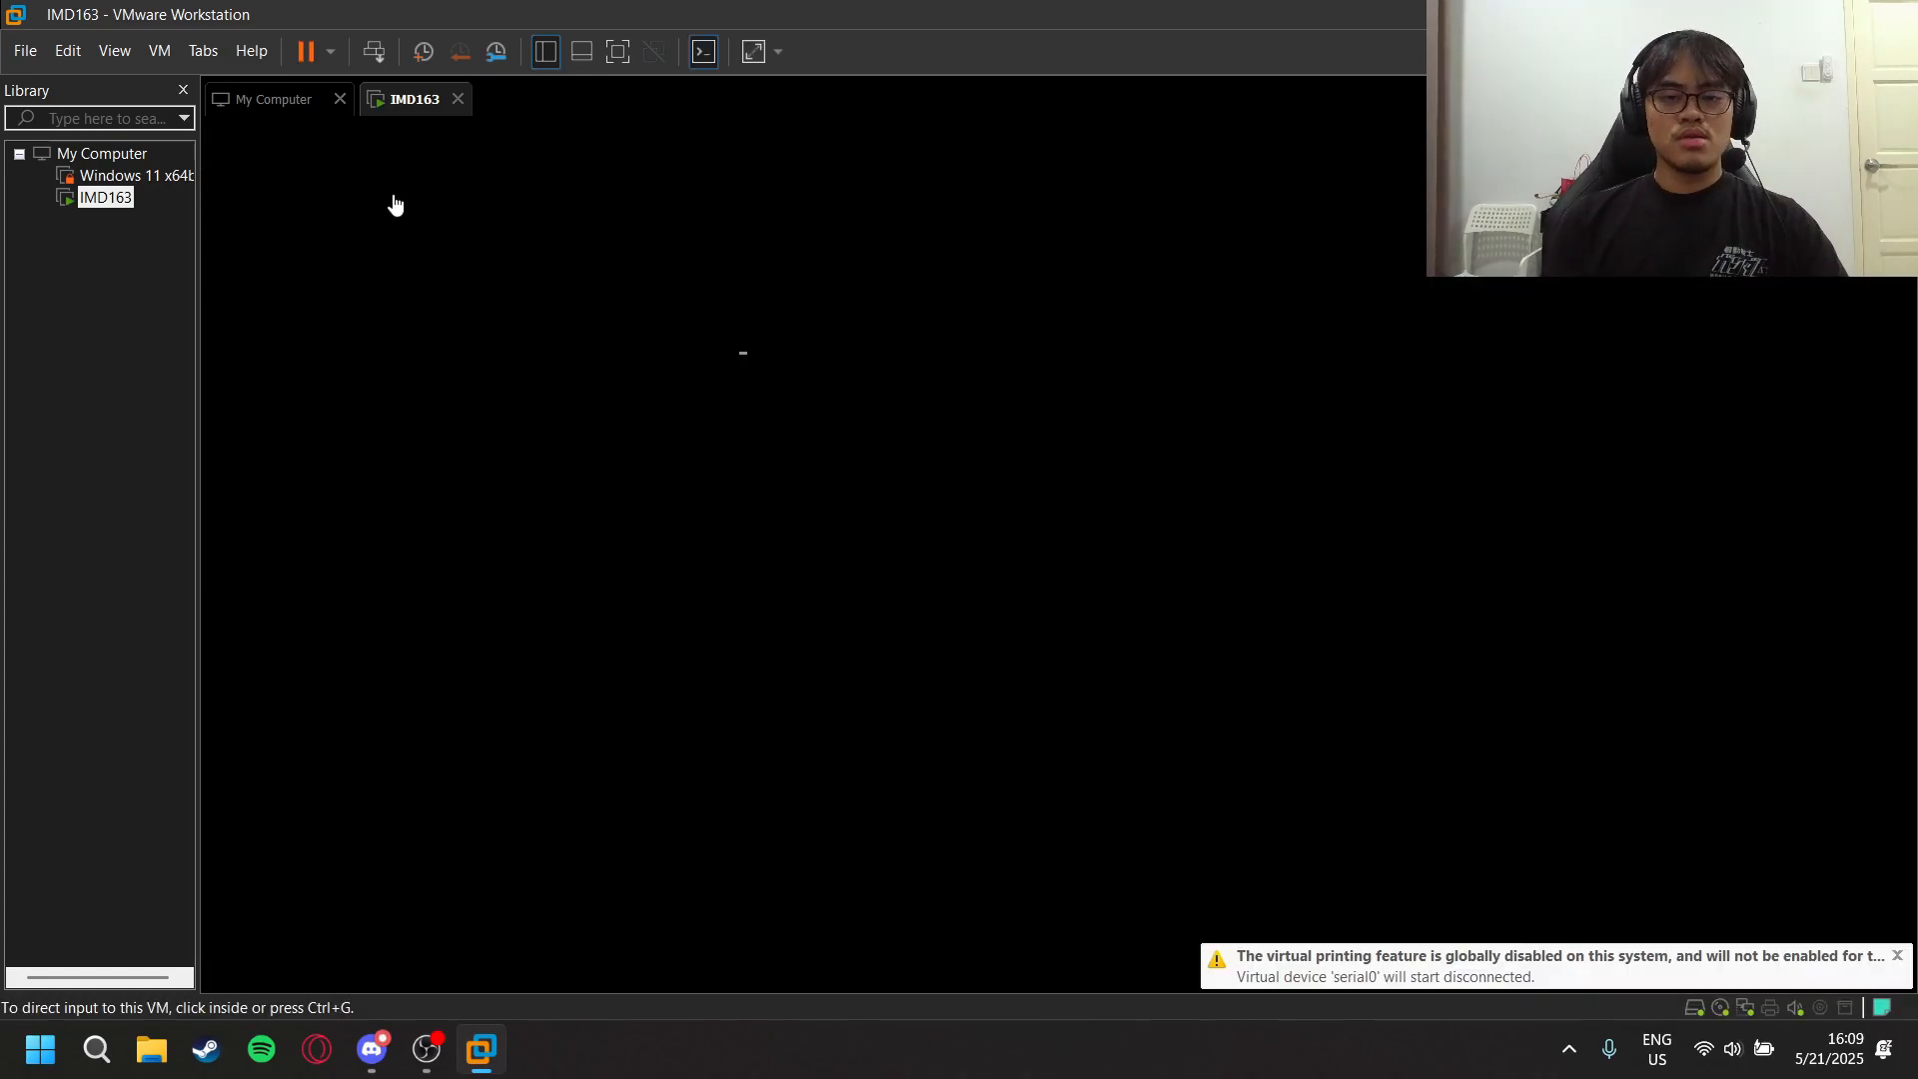
- Boot the IMD163 virtual machine into Windows 11 Setup and accept English (United States) language settings and the US keyboard
{"action": "left_click", "coordinate": [395, 205]}
{"action": "key", "text": "space"}
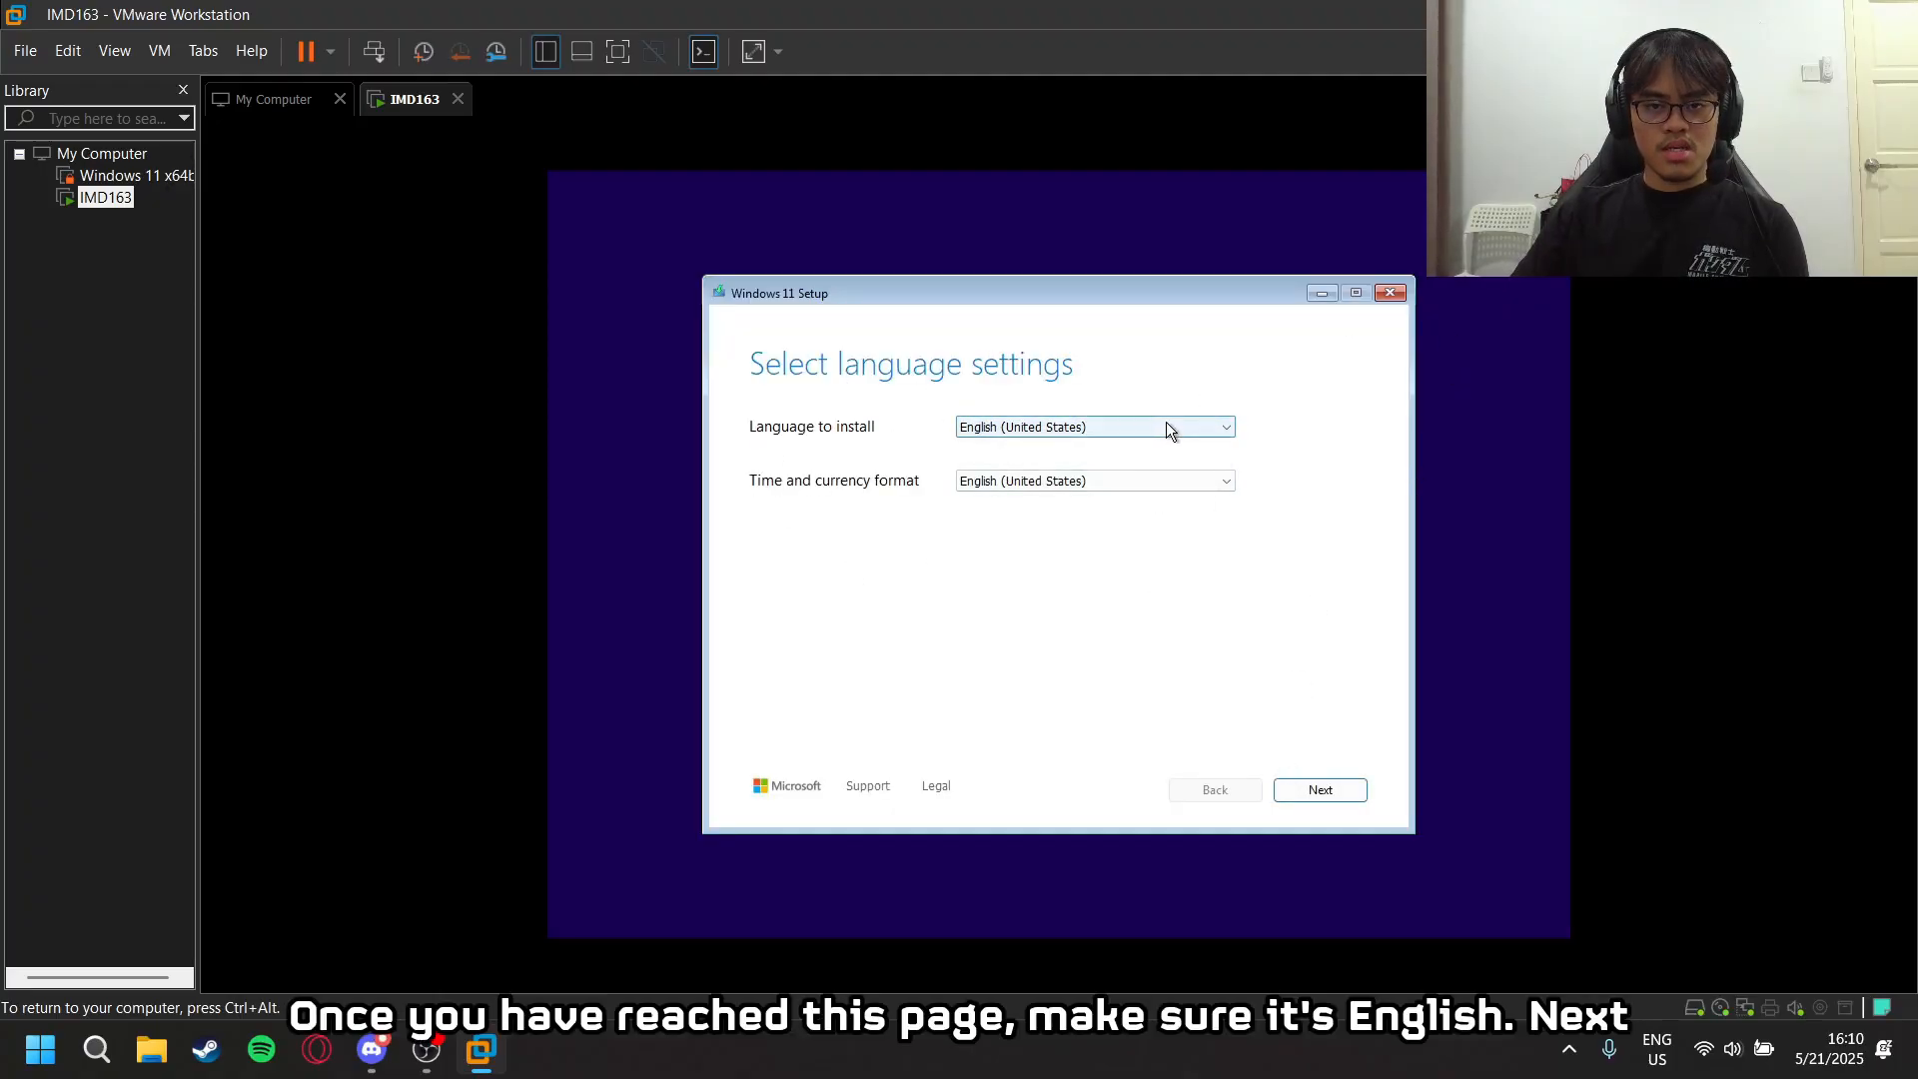
{"action": "left_click", "coordinate": [1313, 792]}
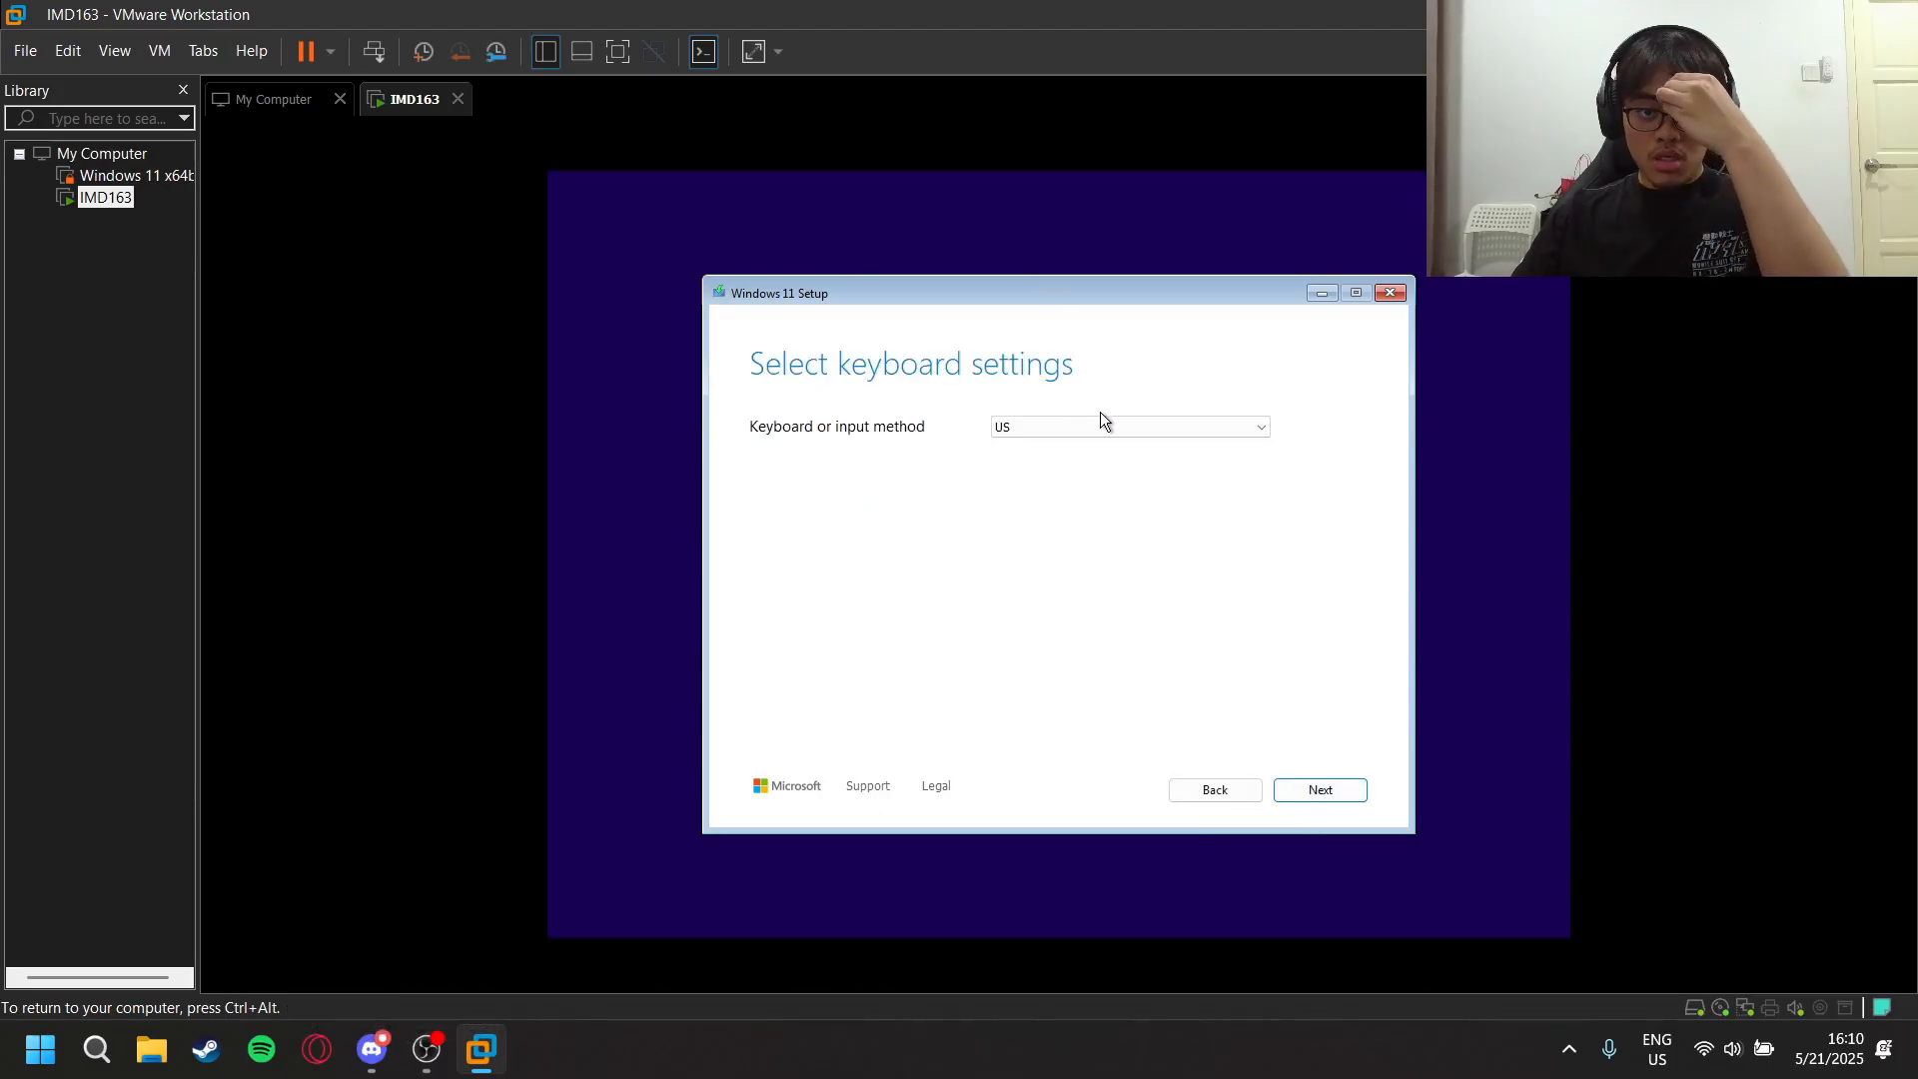
{"action": "left_click", "coordinate": [1305, 791]}
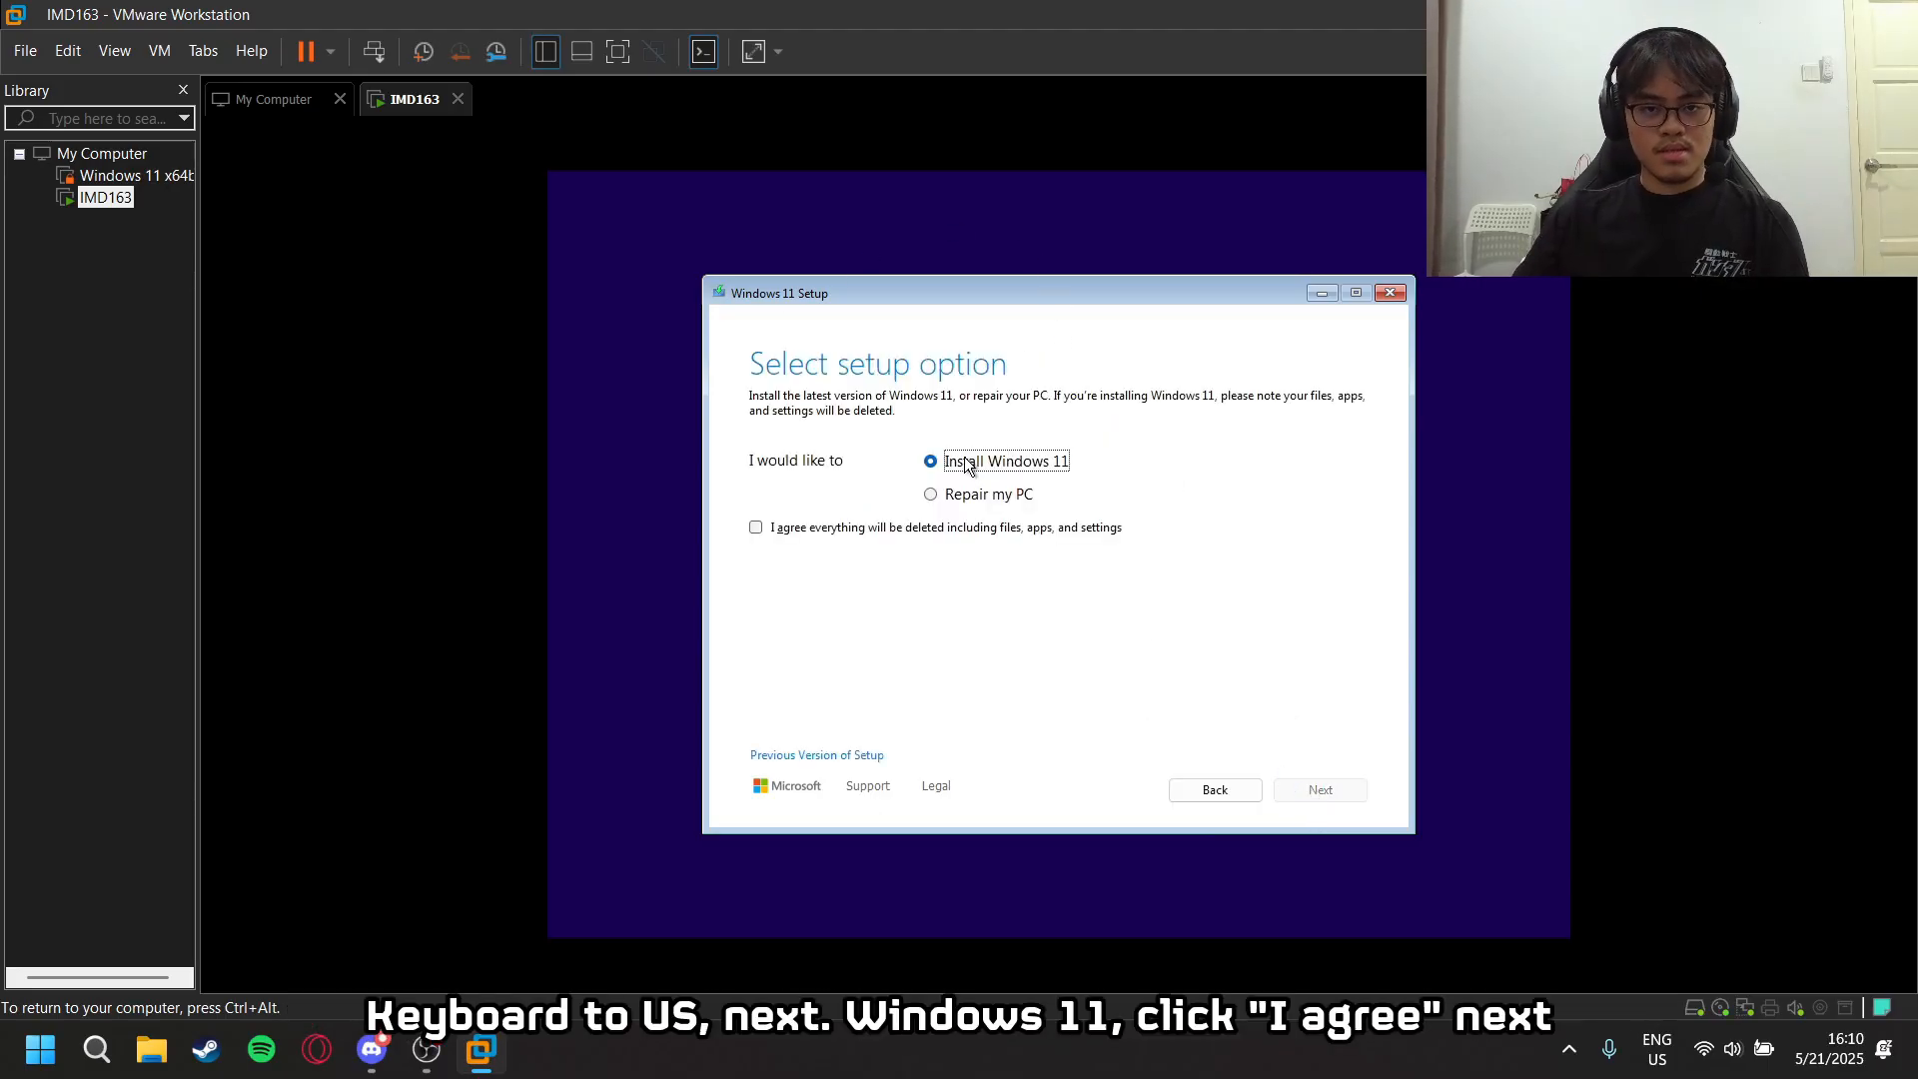
- Choose Install Windows 11, agree that everything will be deleted, and continue without a product key
{"action": "left_click", "coordinate": [756, 528]}
{"action": "left_click", "coordinate": [1321, 790]}
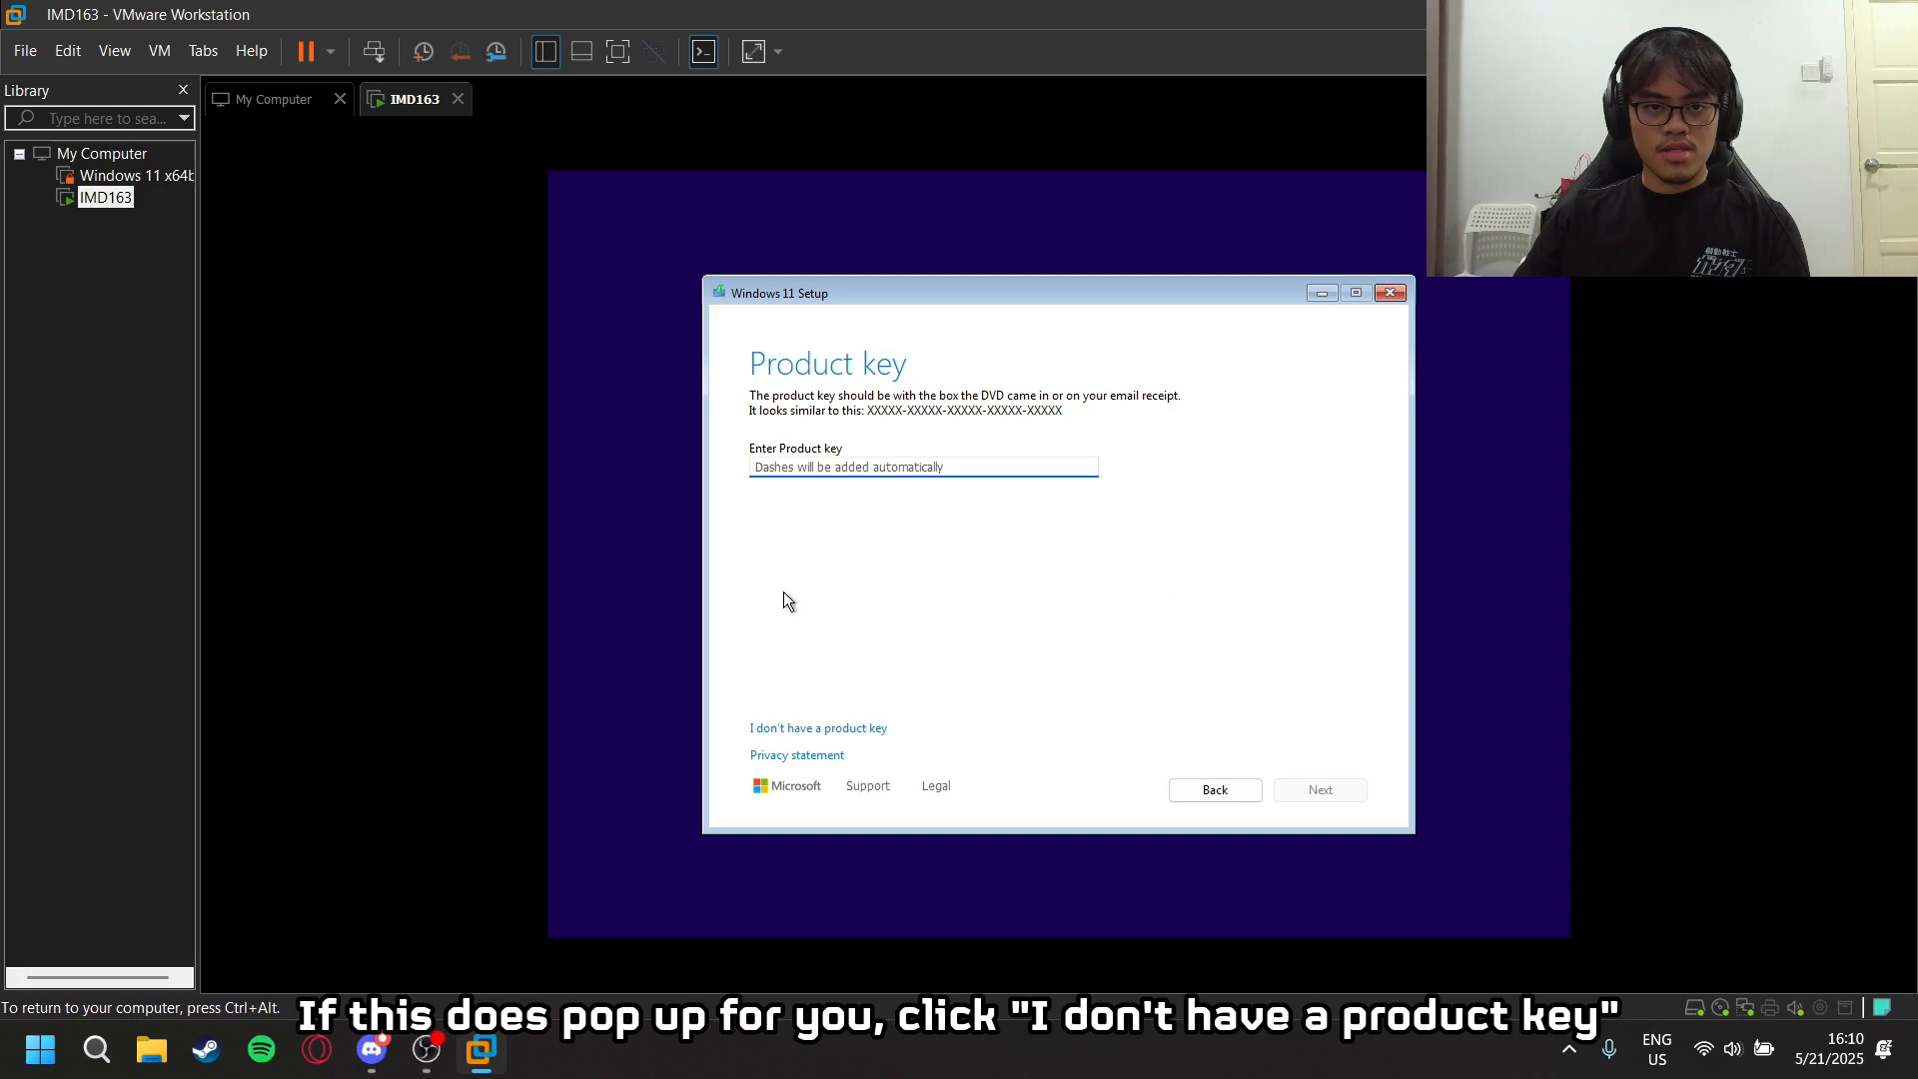
{"action": "left_click", "coordinate": [847, 729]}
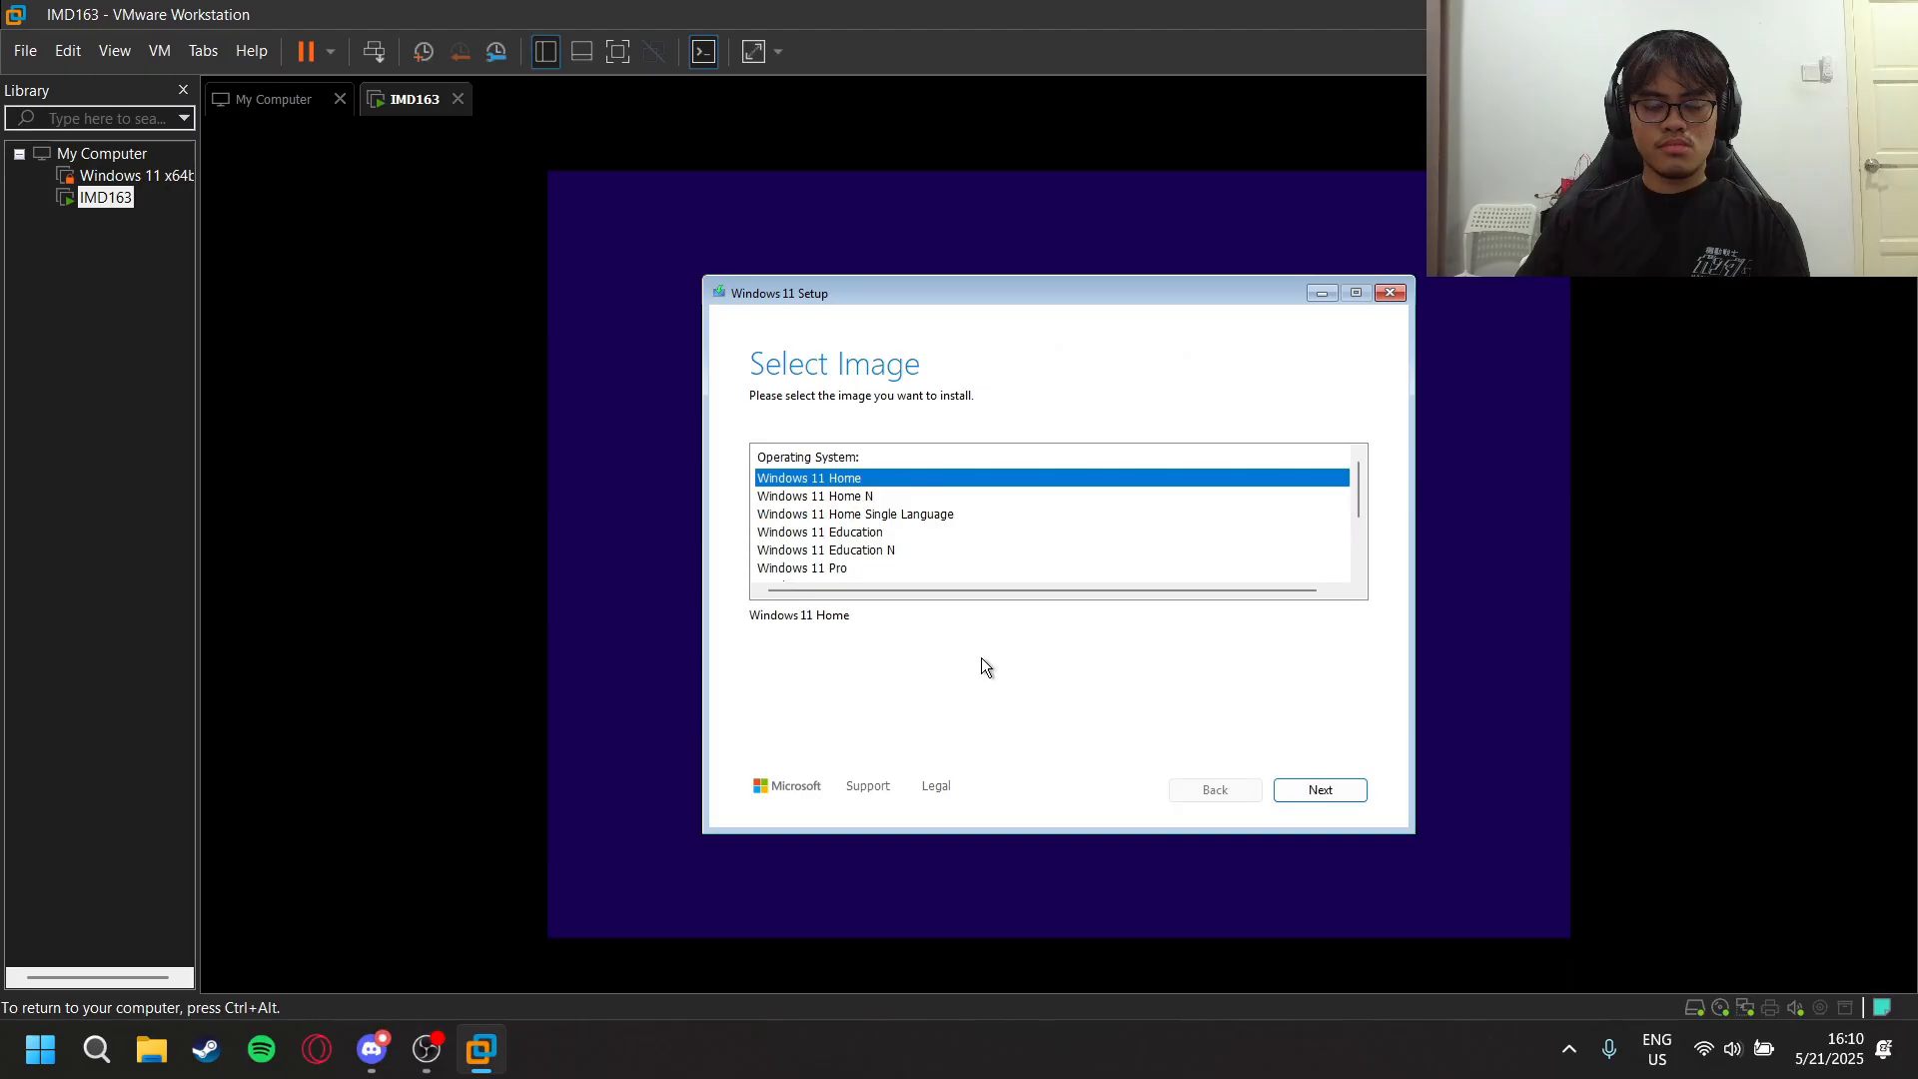
- Review the available operating system images and continue with Windows 11 Home
{"action": "scroll", "coordinate": [929, 556], "scroll_direction": "down", "scroll_amount": 2}
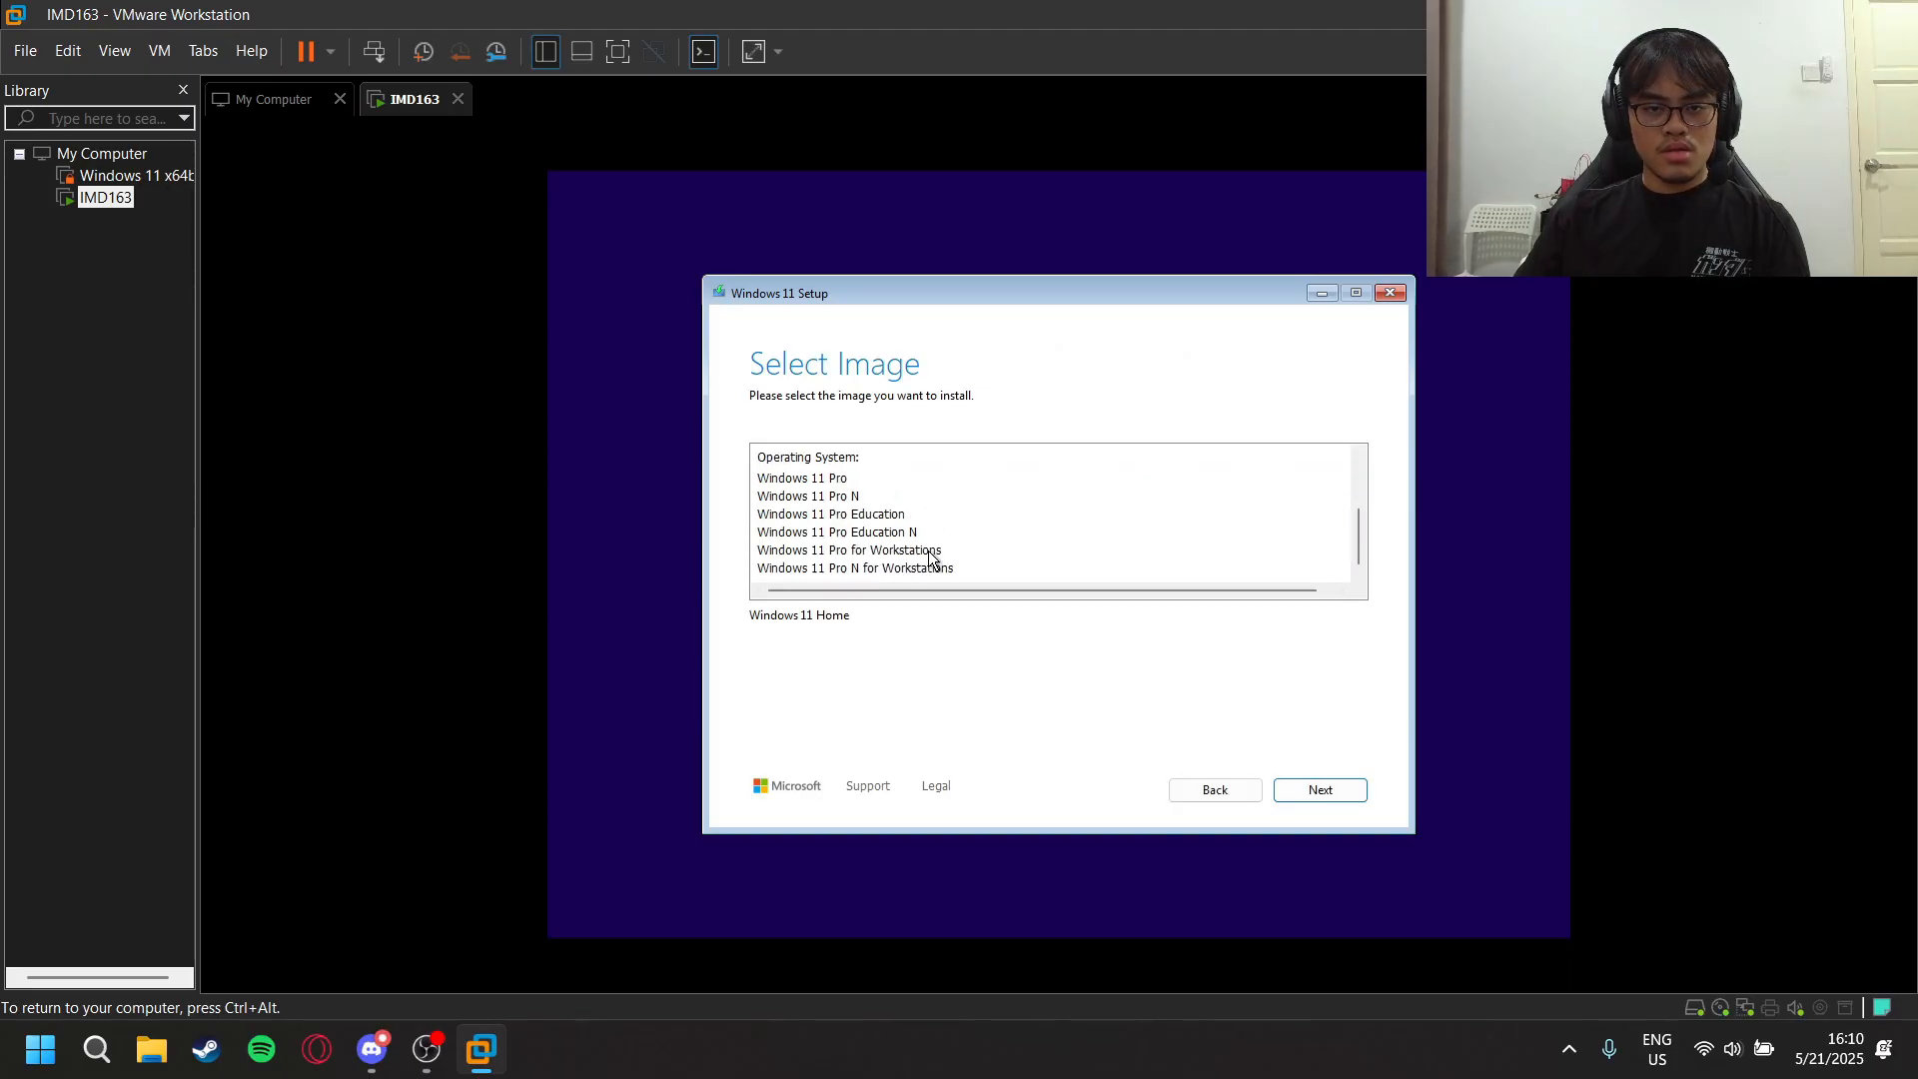
{"action": "scroll", "coordinate": [930, 556], "scroll_direction": "up", "scroll_amount": 2}
{"action": "scroll", "coordinate": [929, 555], "scroll_direction": "down", "scroll_amount": 2}
{"action": "scroll", "coordinate": [948, 499], "scroll_direction": "up", "scroll_amount": 2}
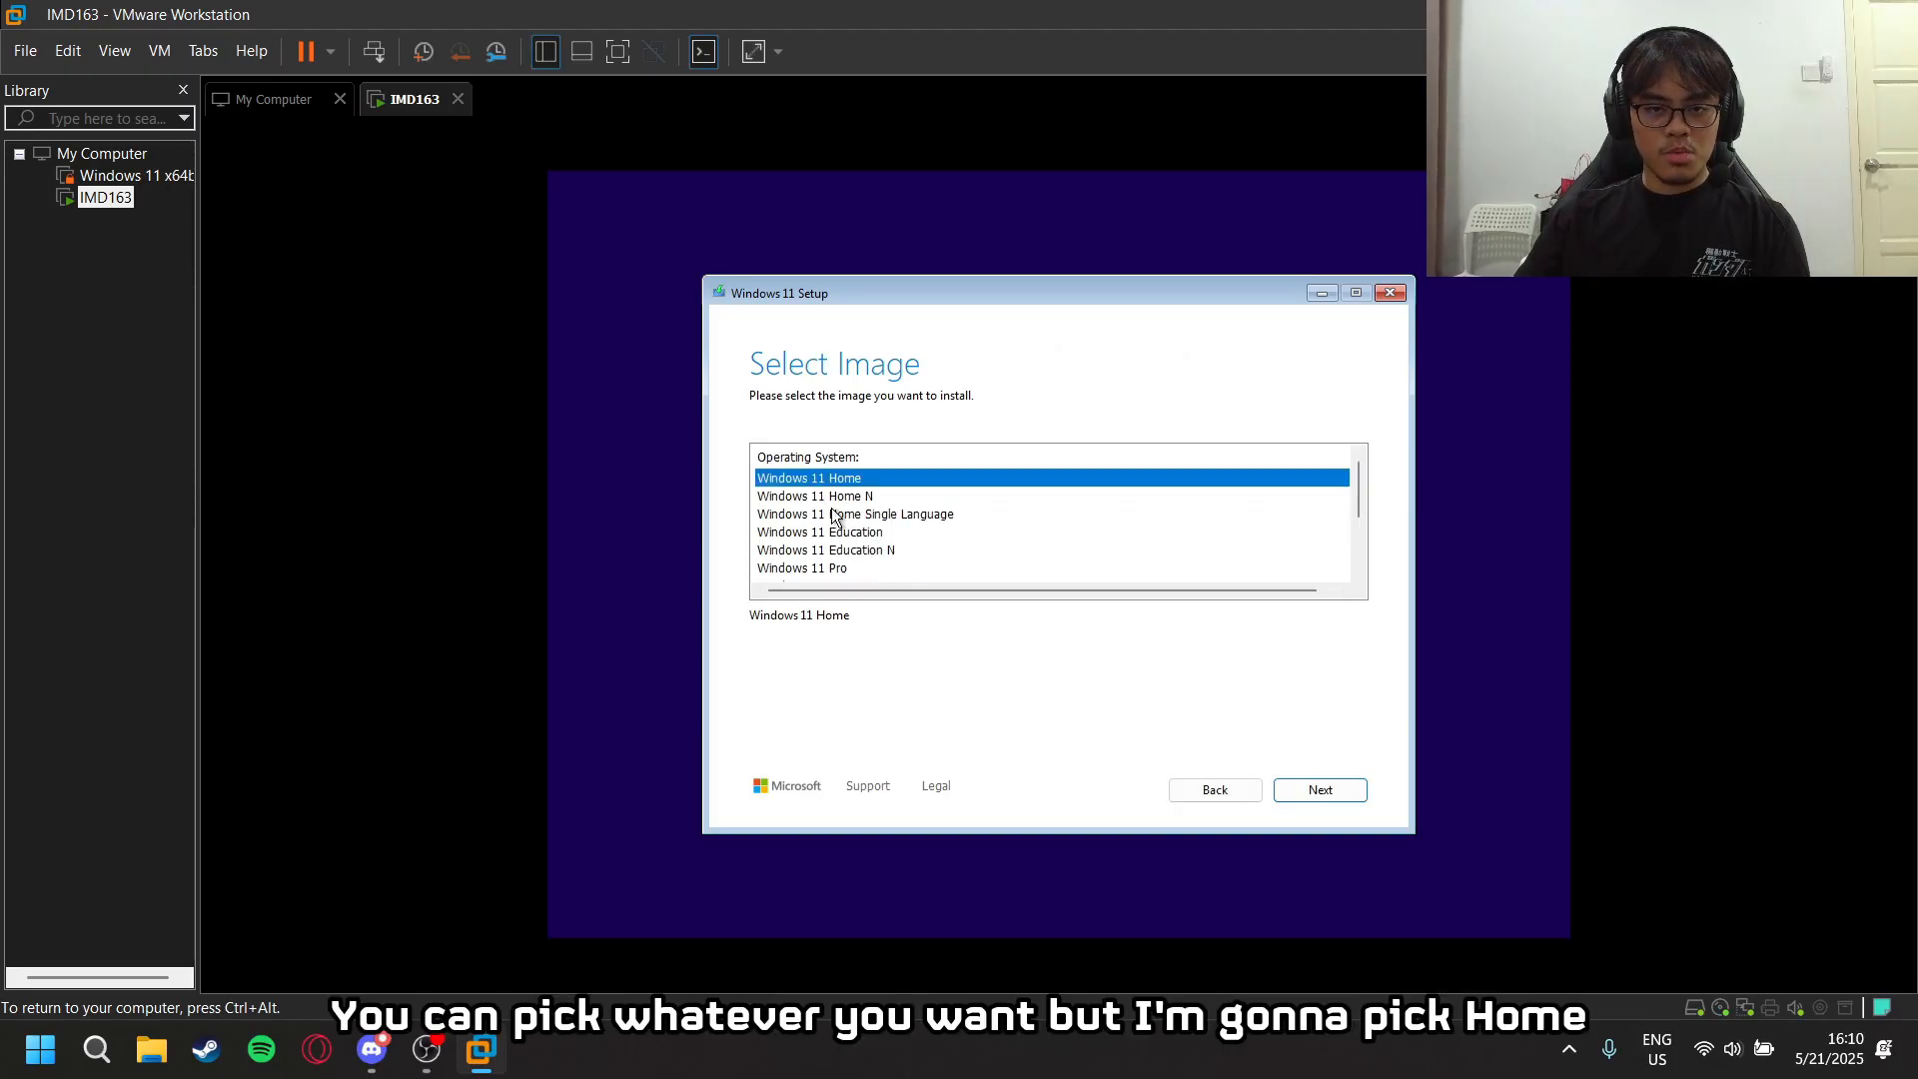
{"action": "left_click", "coordinate": [1350, 789]}
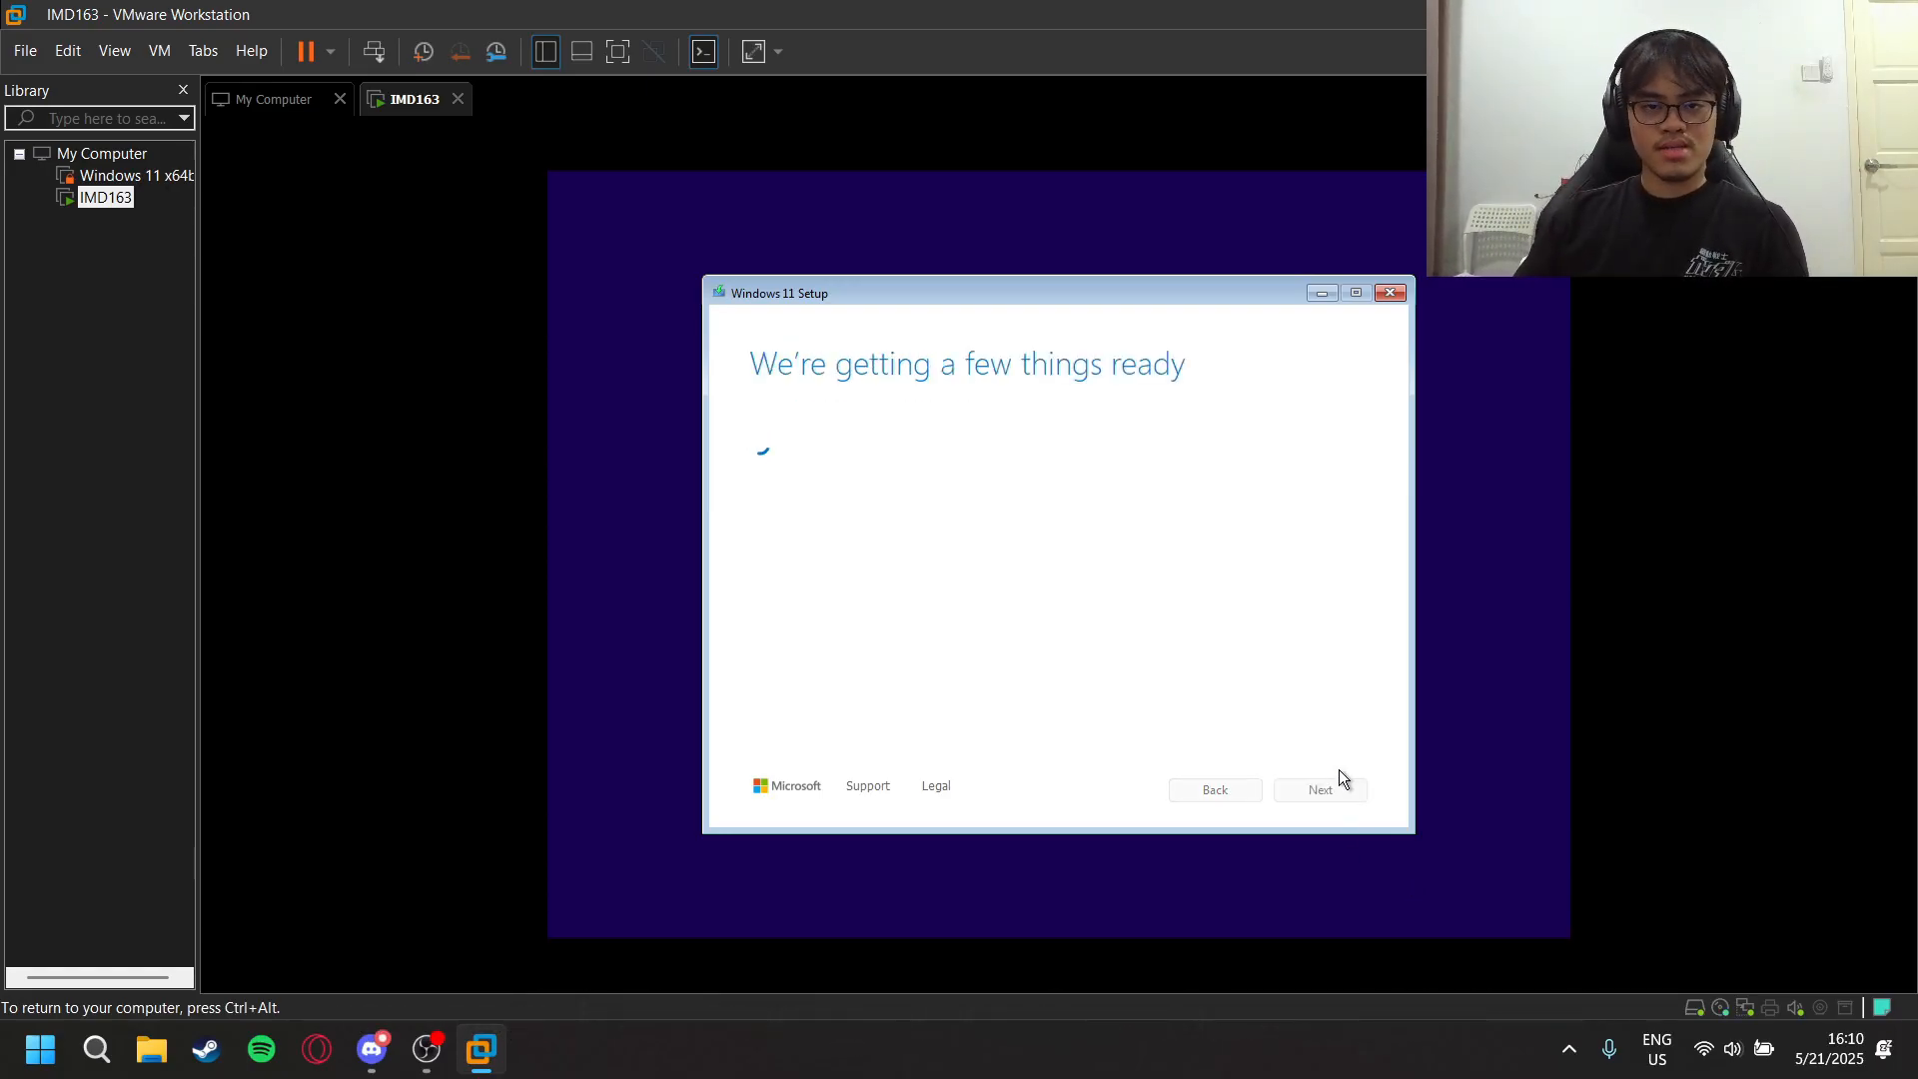
- Accept the license terms and install Windows 11 Home on the 64.0 GB unallocated space of Disk 0
{"action": "scroll", "coordinate": [939, 597], "scroll_direction": "down", "scroll_amount": 15}
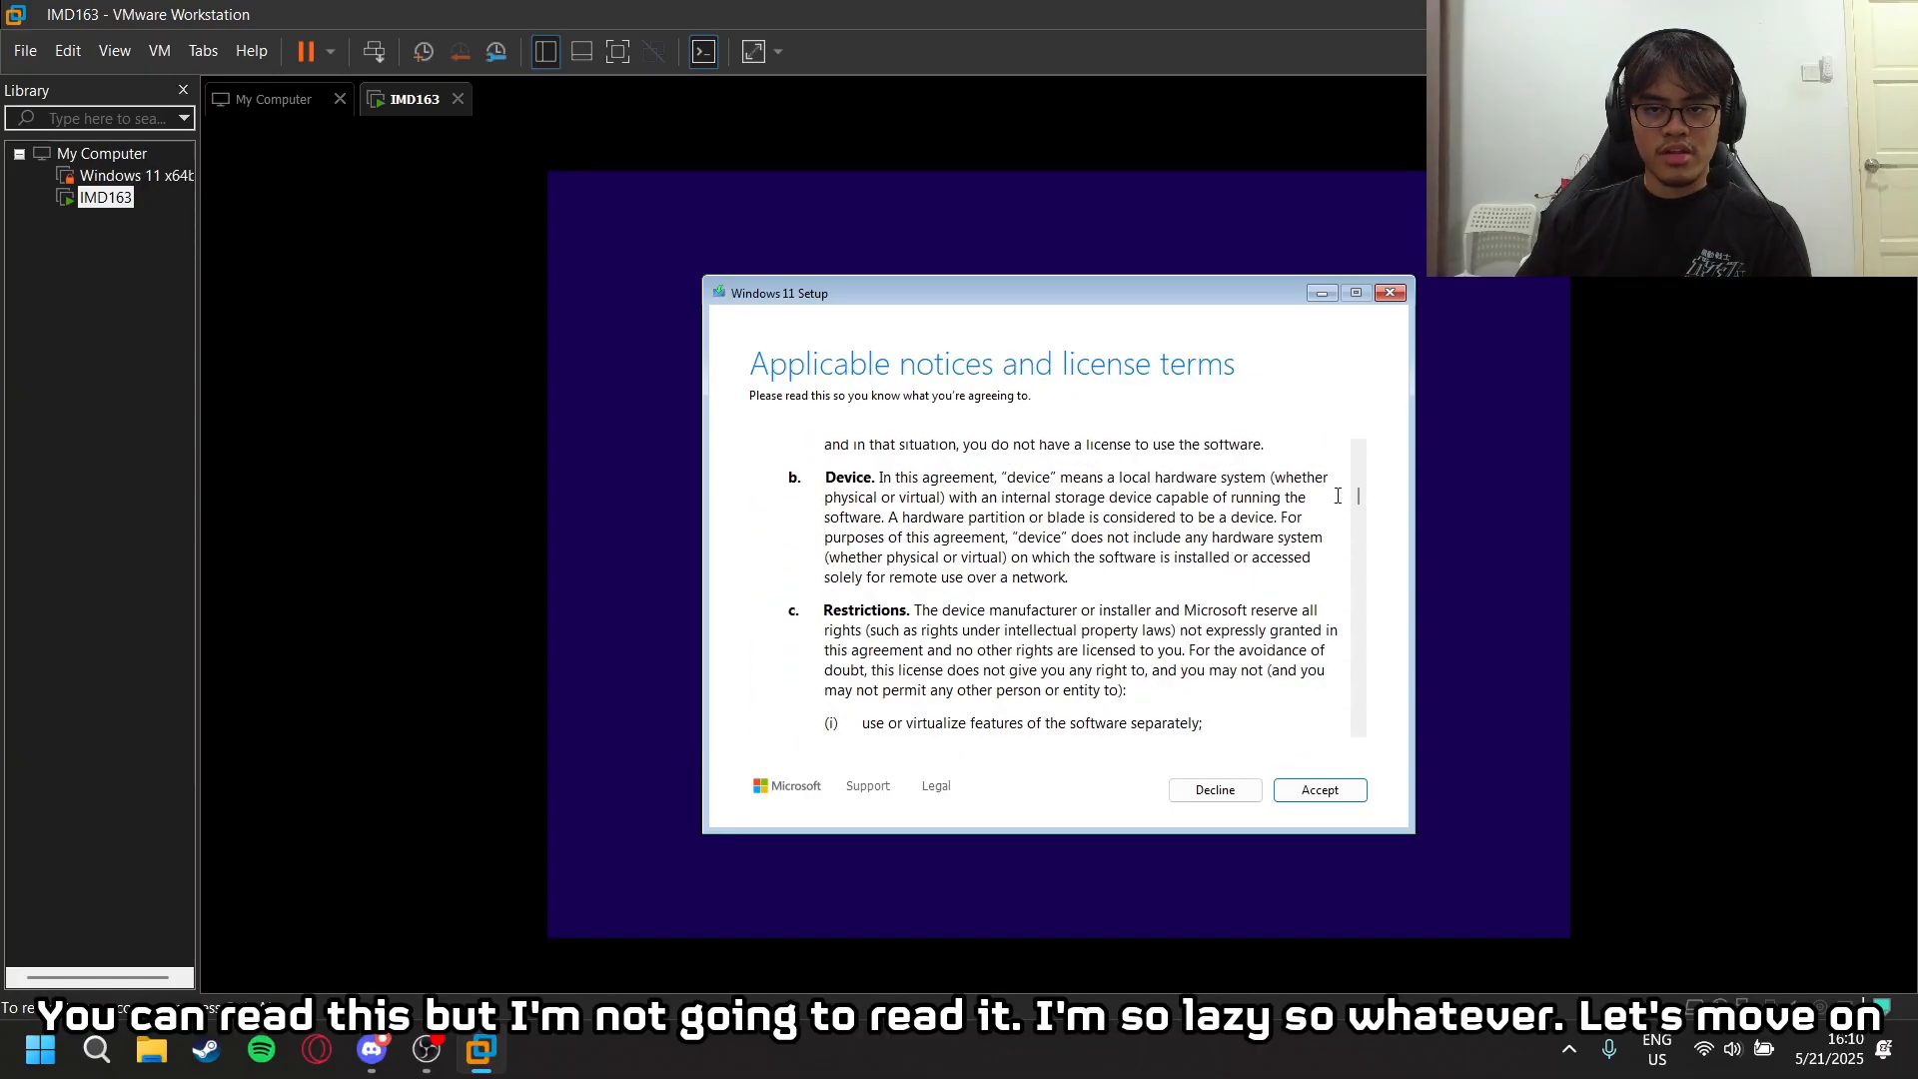
{"action": "left_click_drag", "start_coordinate": [1357, 495], "coordinate": [1384, 728]}
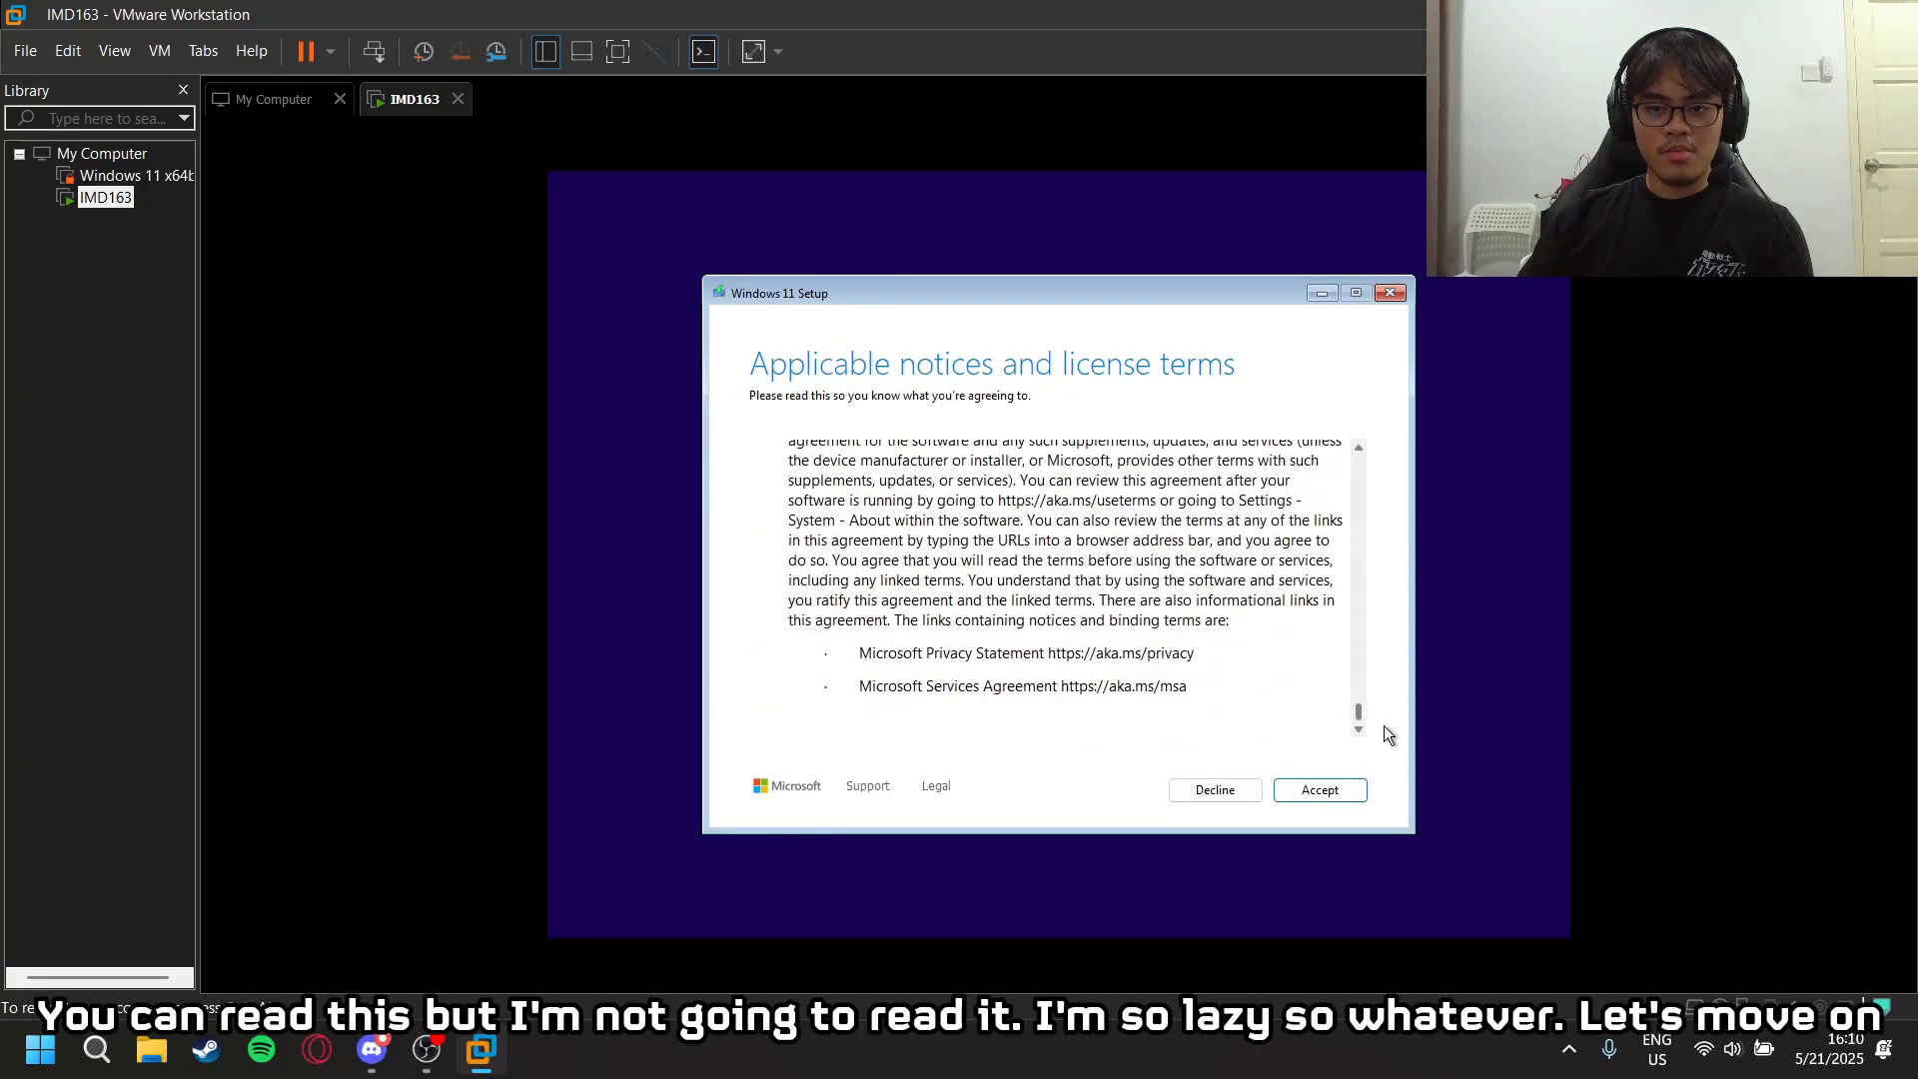
{"action": "left_click", "coordinate": [1293, 782]}
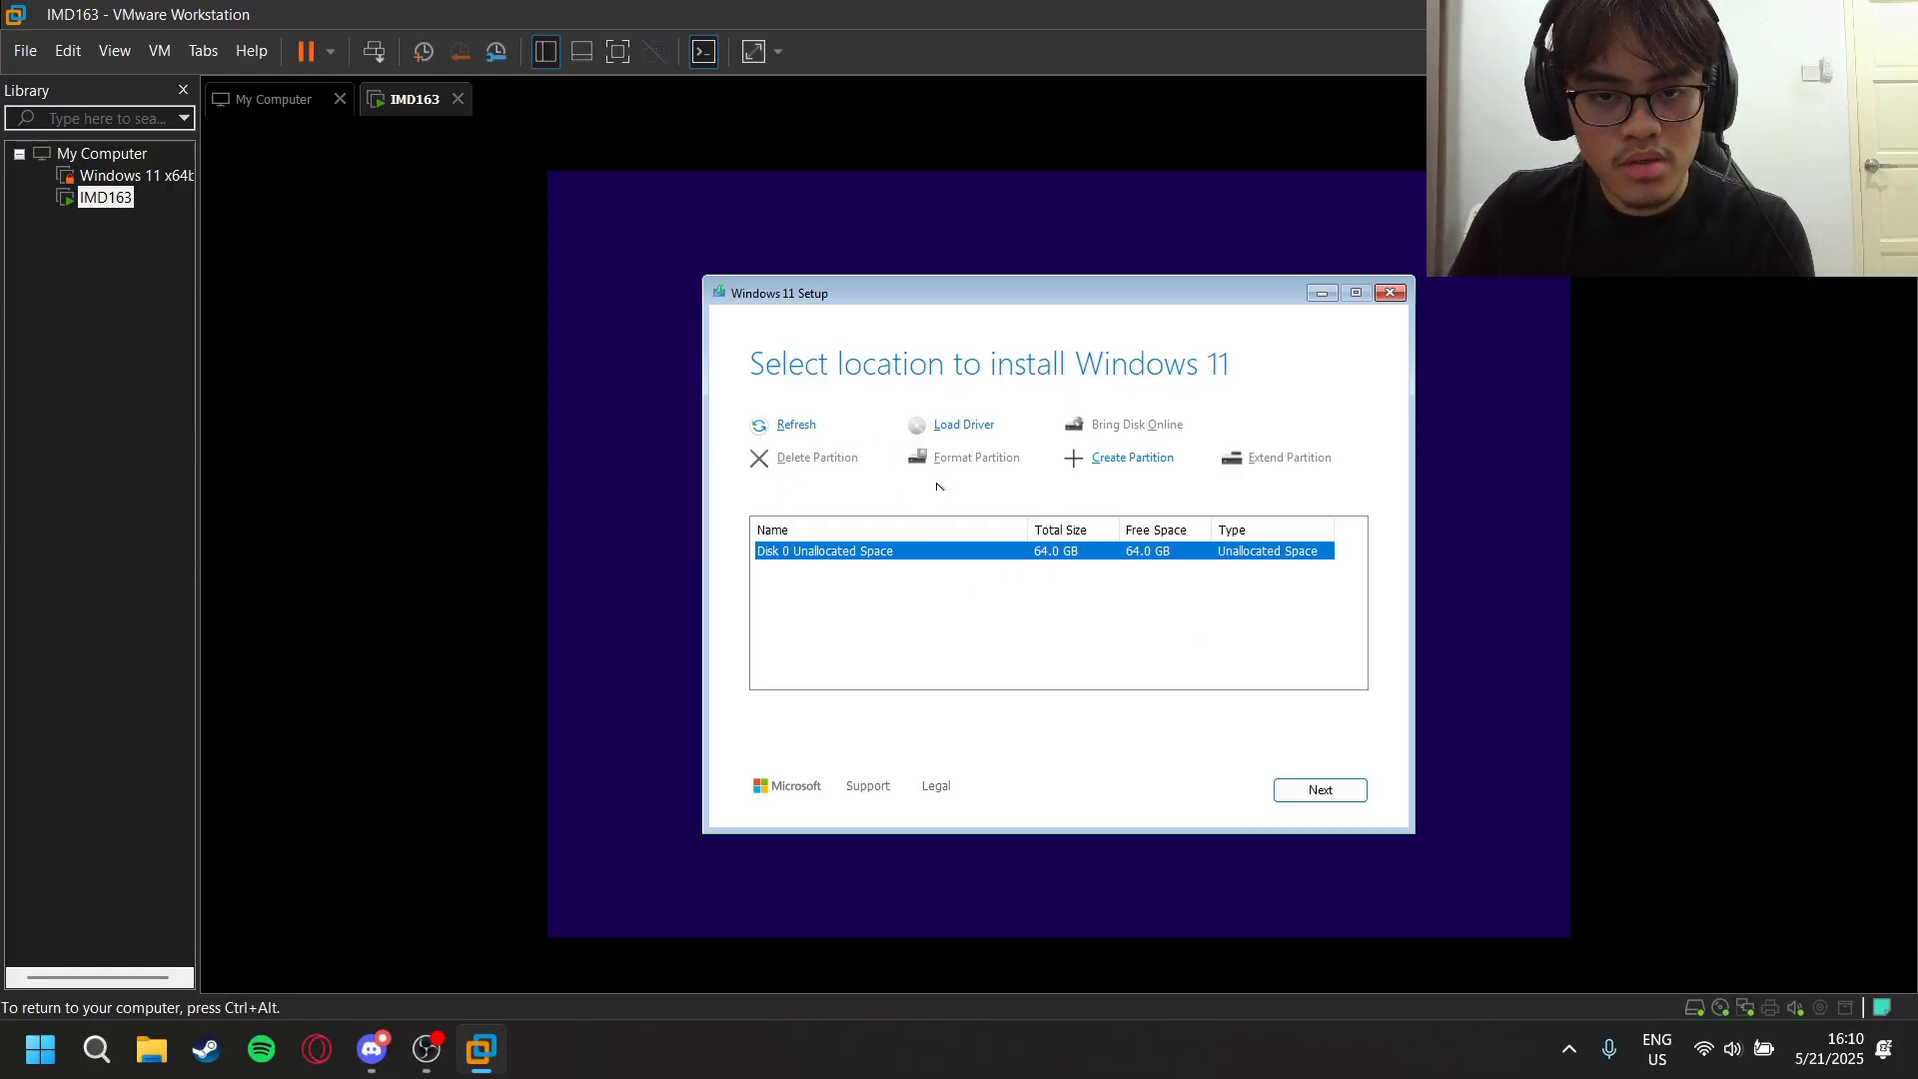
{"action": "left_click", "coordinate": [1312, 792]}
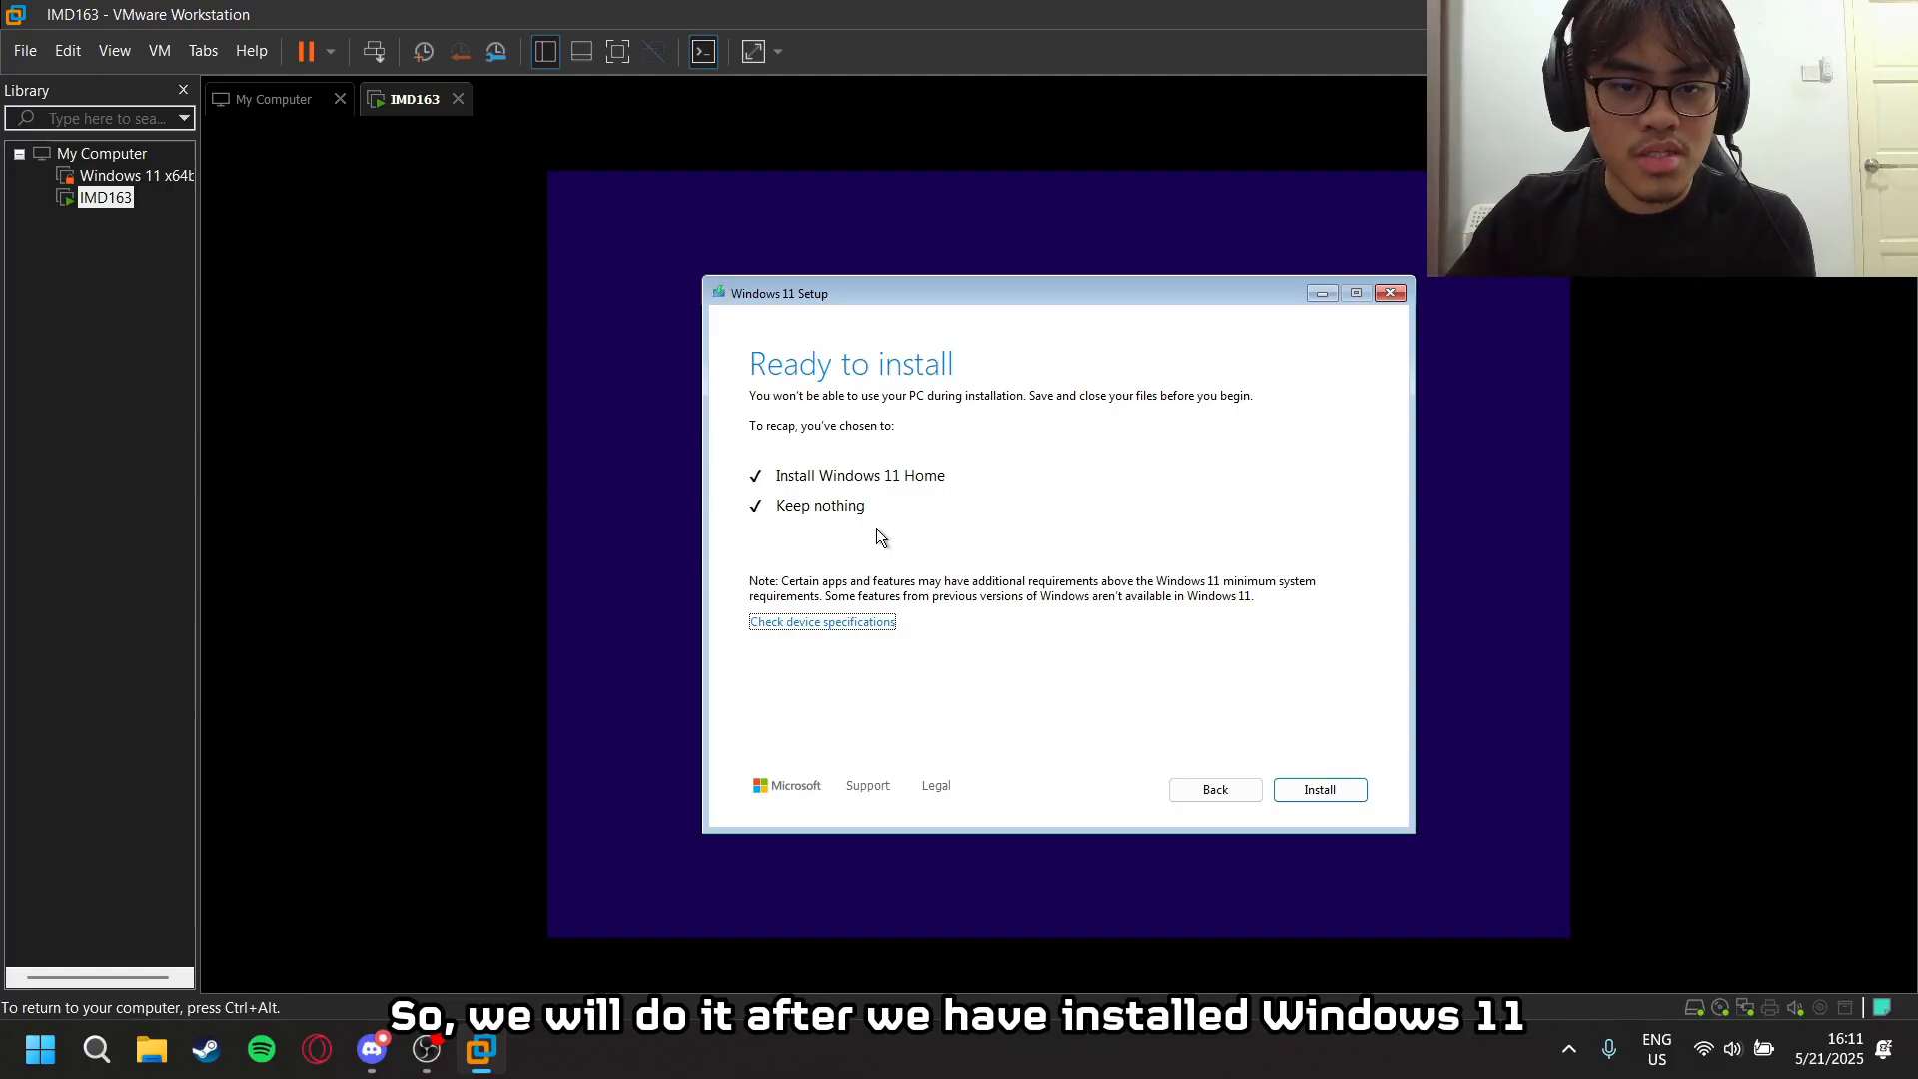
{"action": "left_click", "coordinate": [1310, 794]}
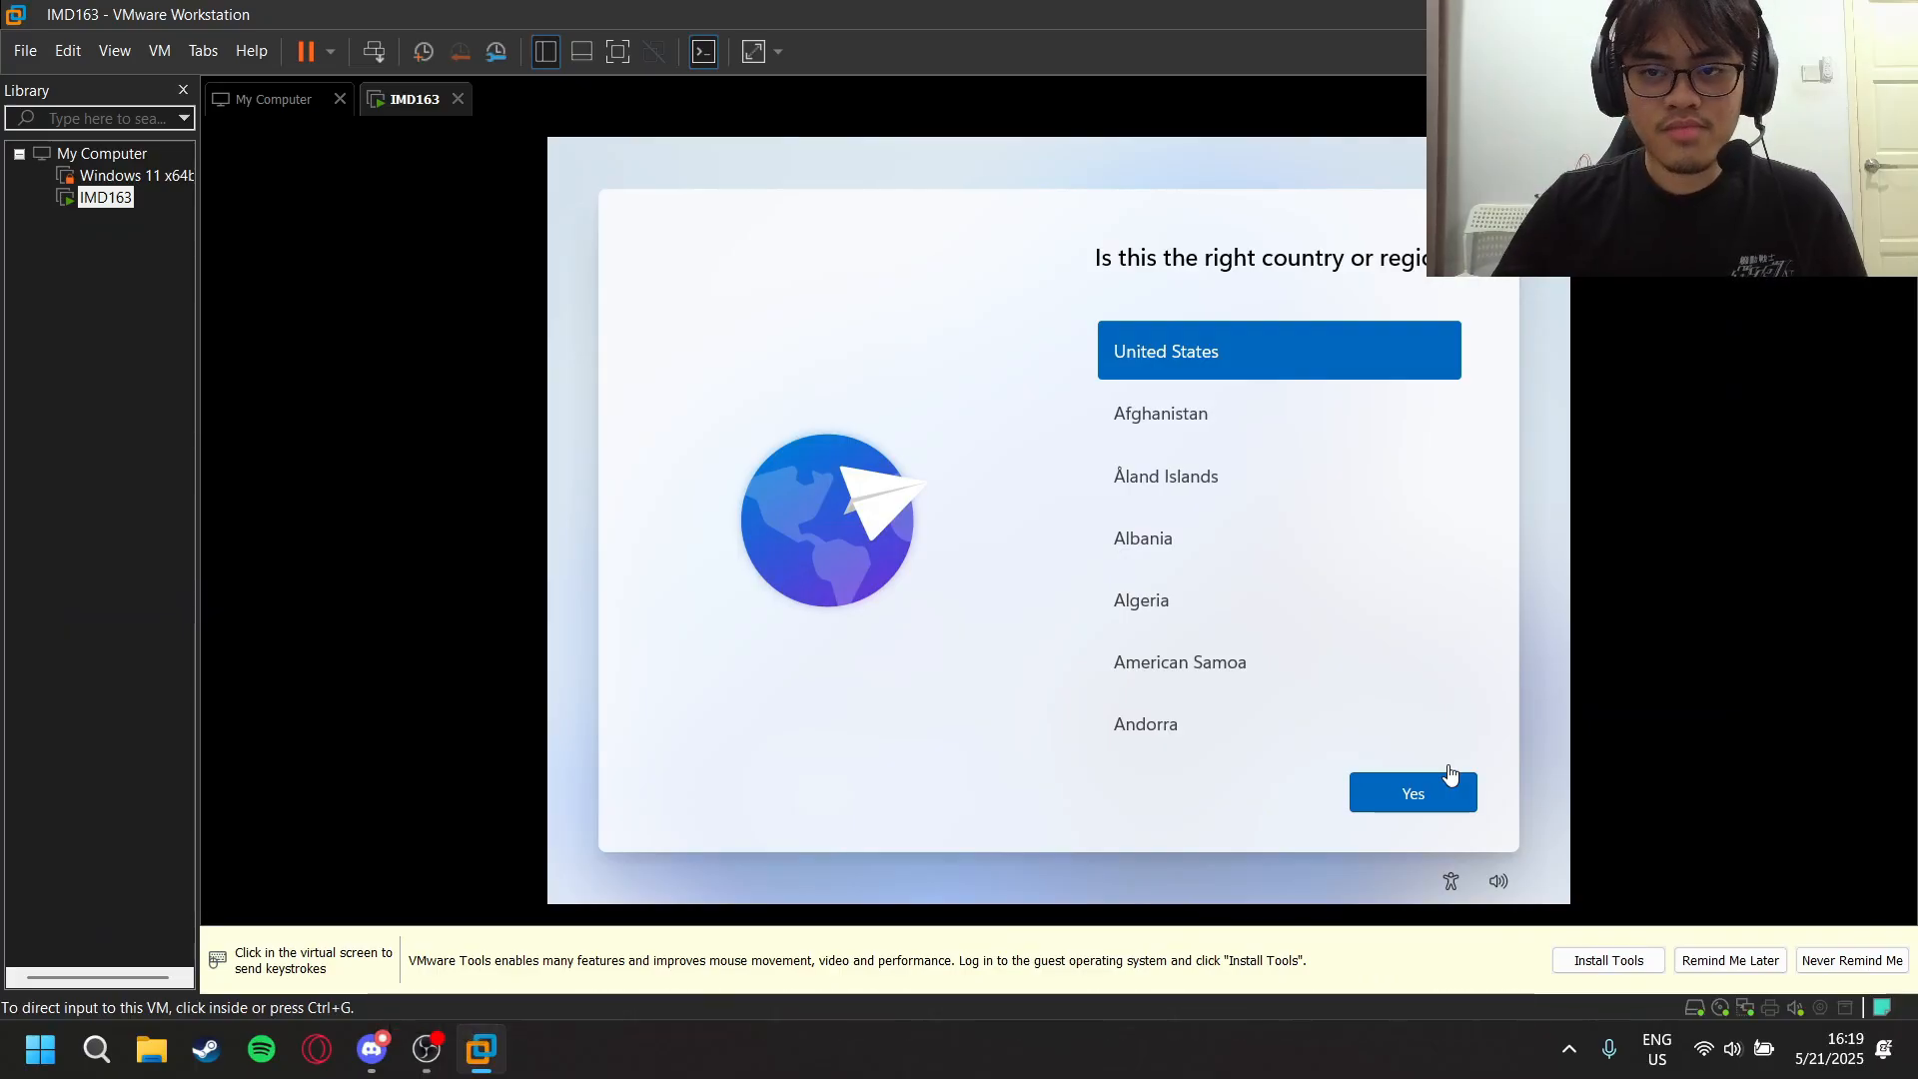
{"action": "left_click", "coordinate": [436, 1052]}
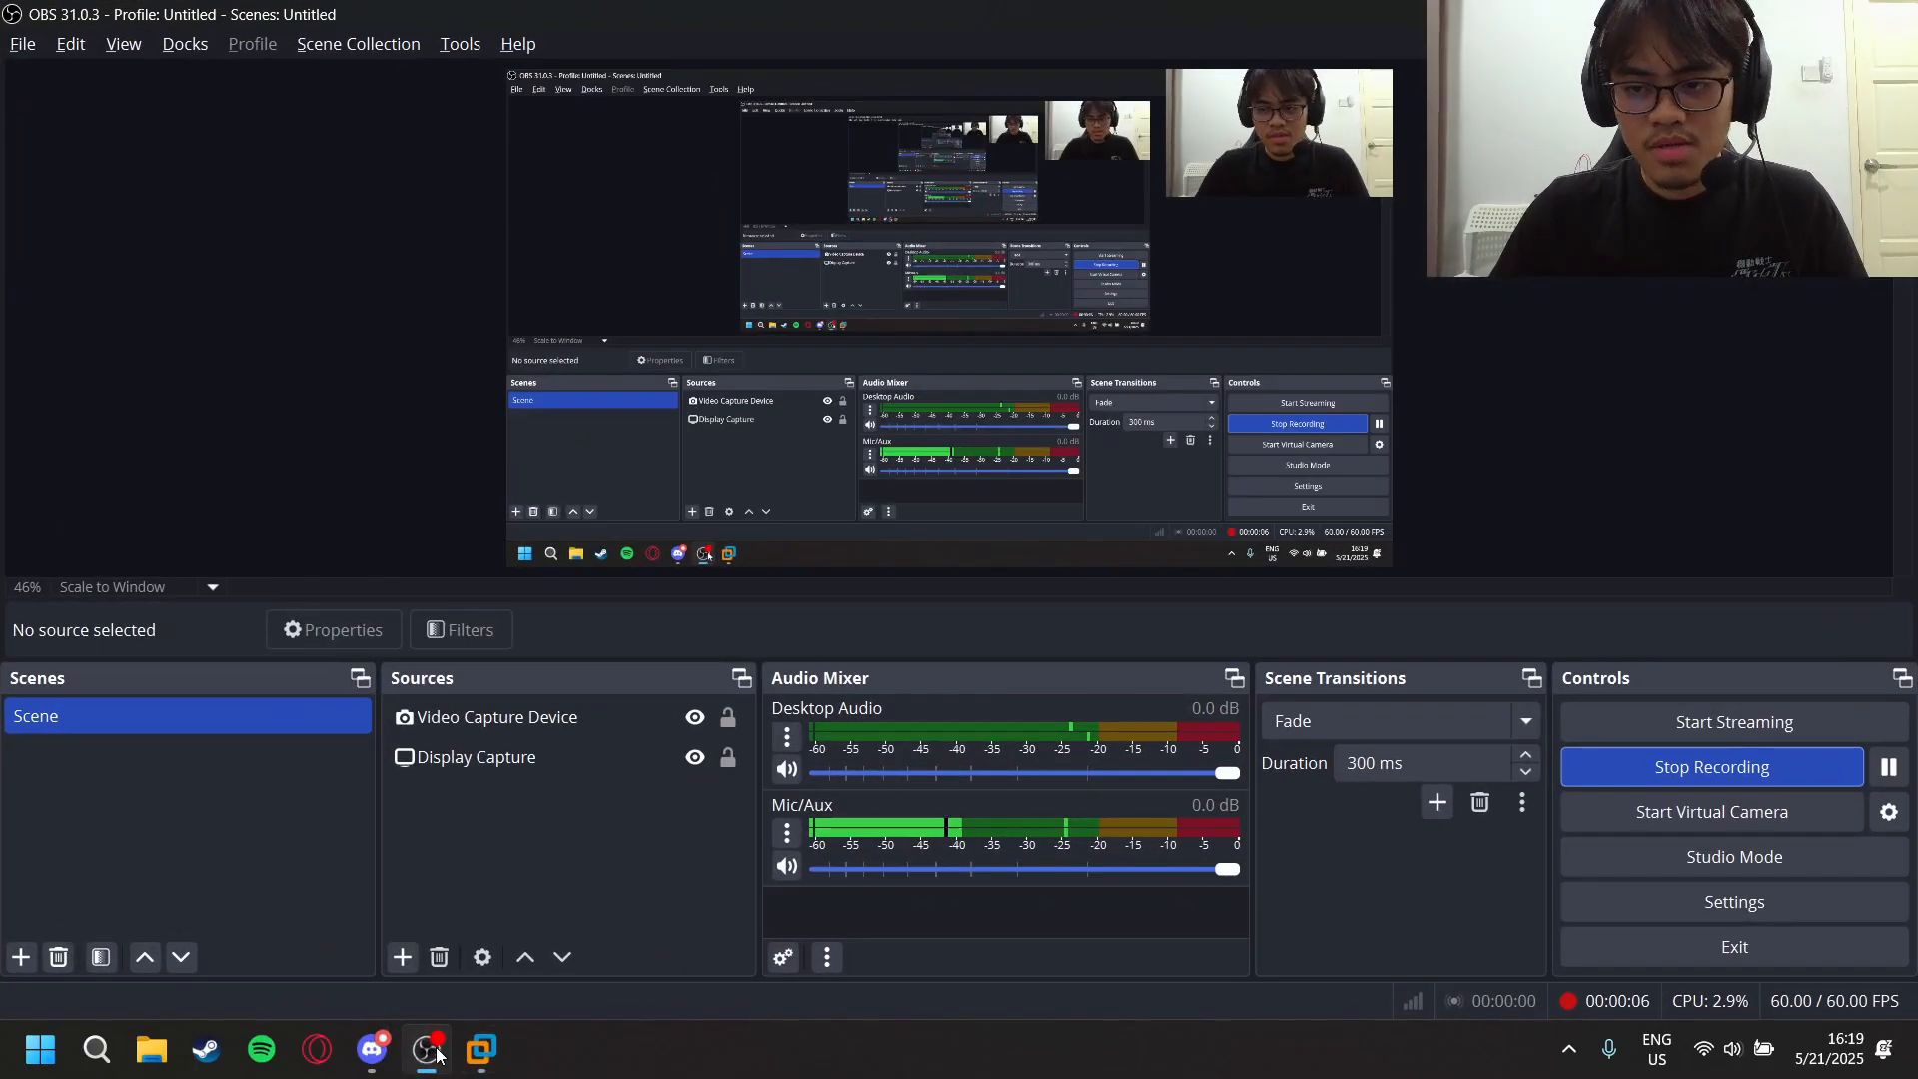
{"action": "left_click", "coordinate": [435, 1051]}
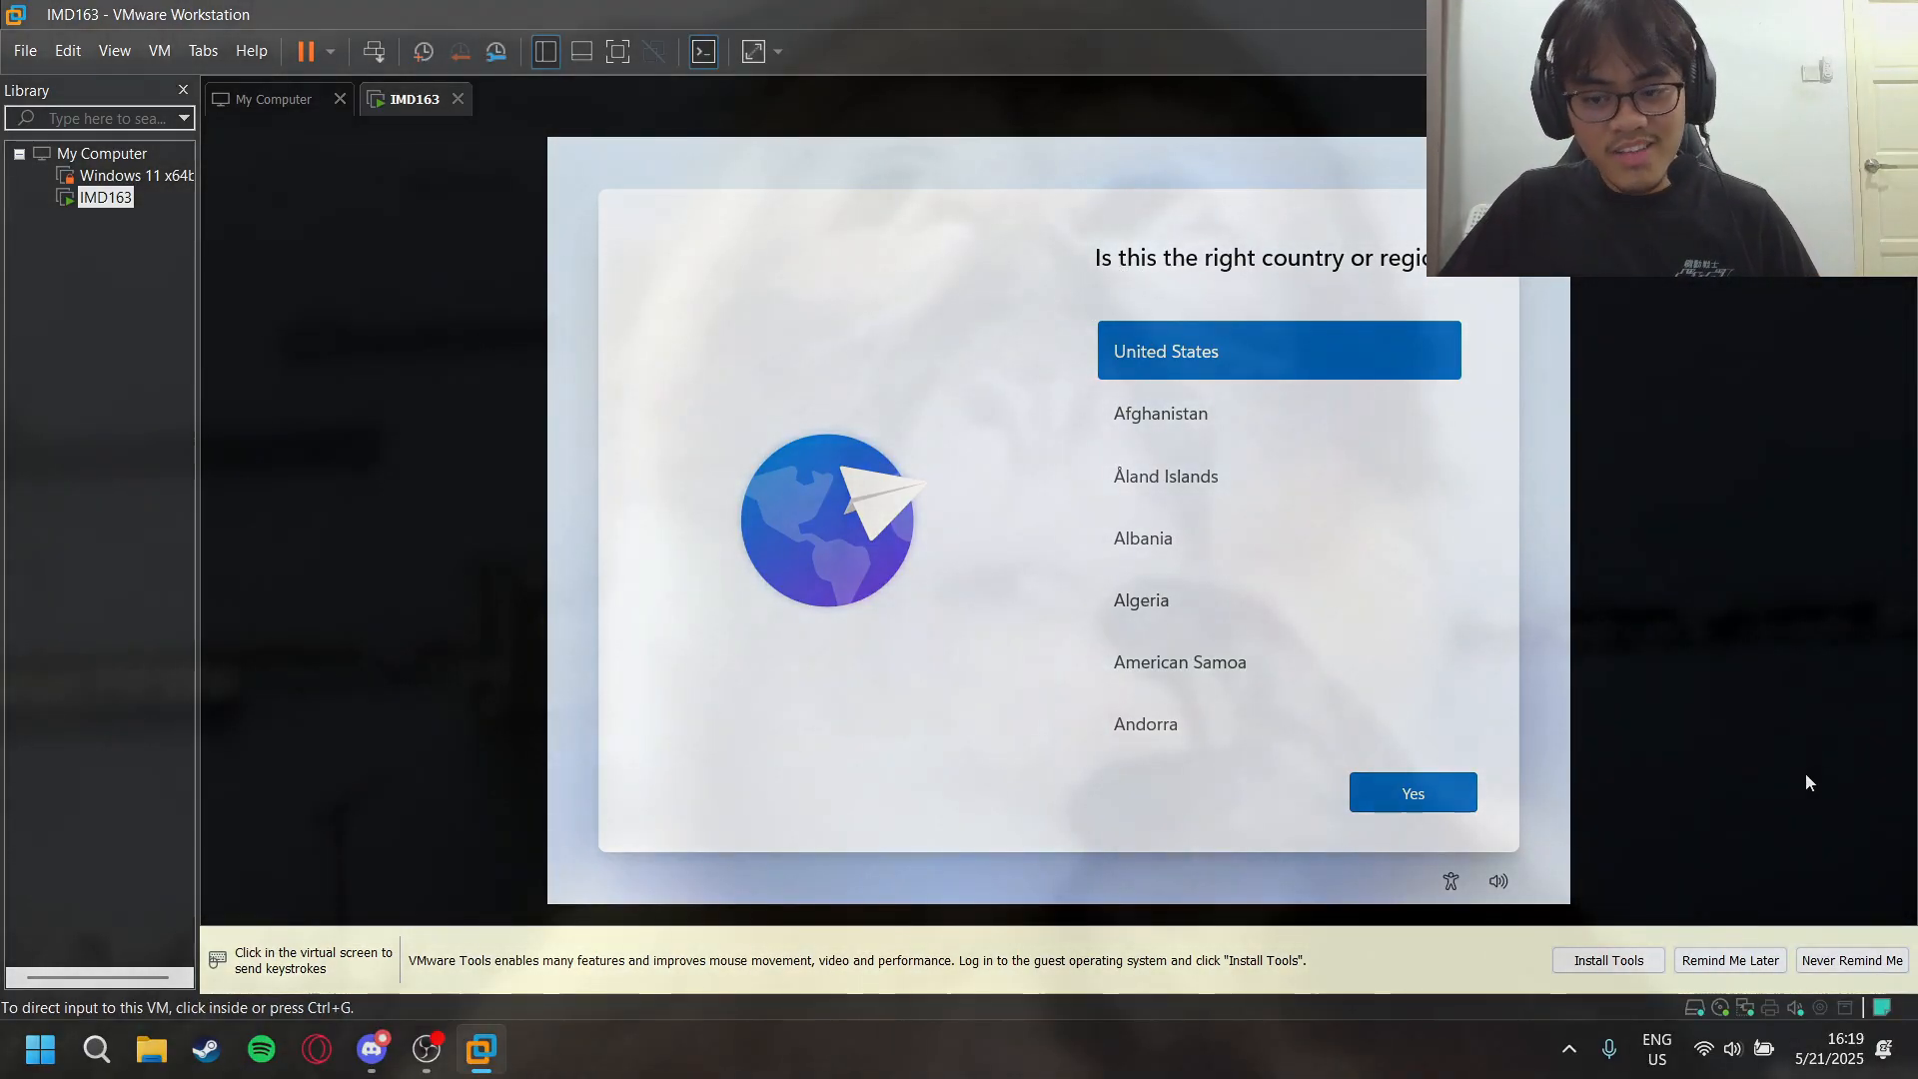
{"action": "left_click", "coordinate": [1451, 886]}
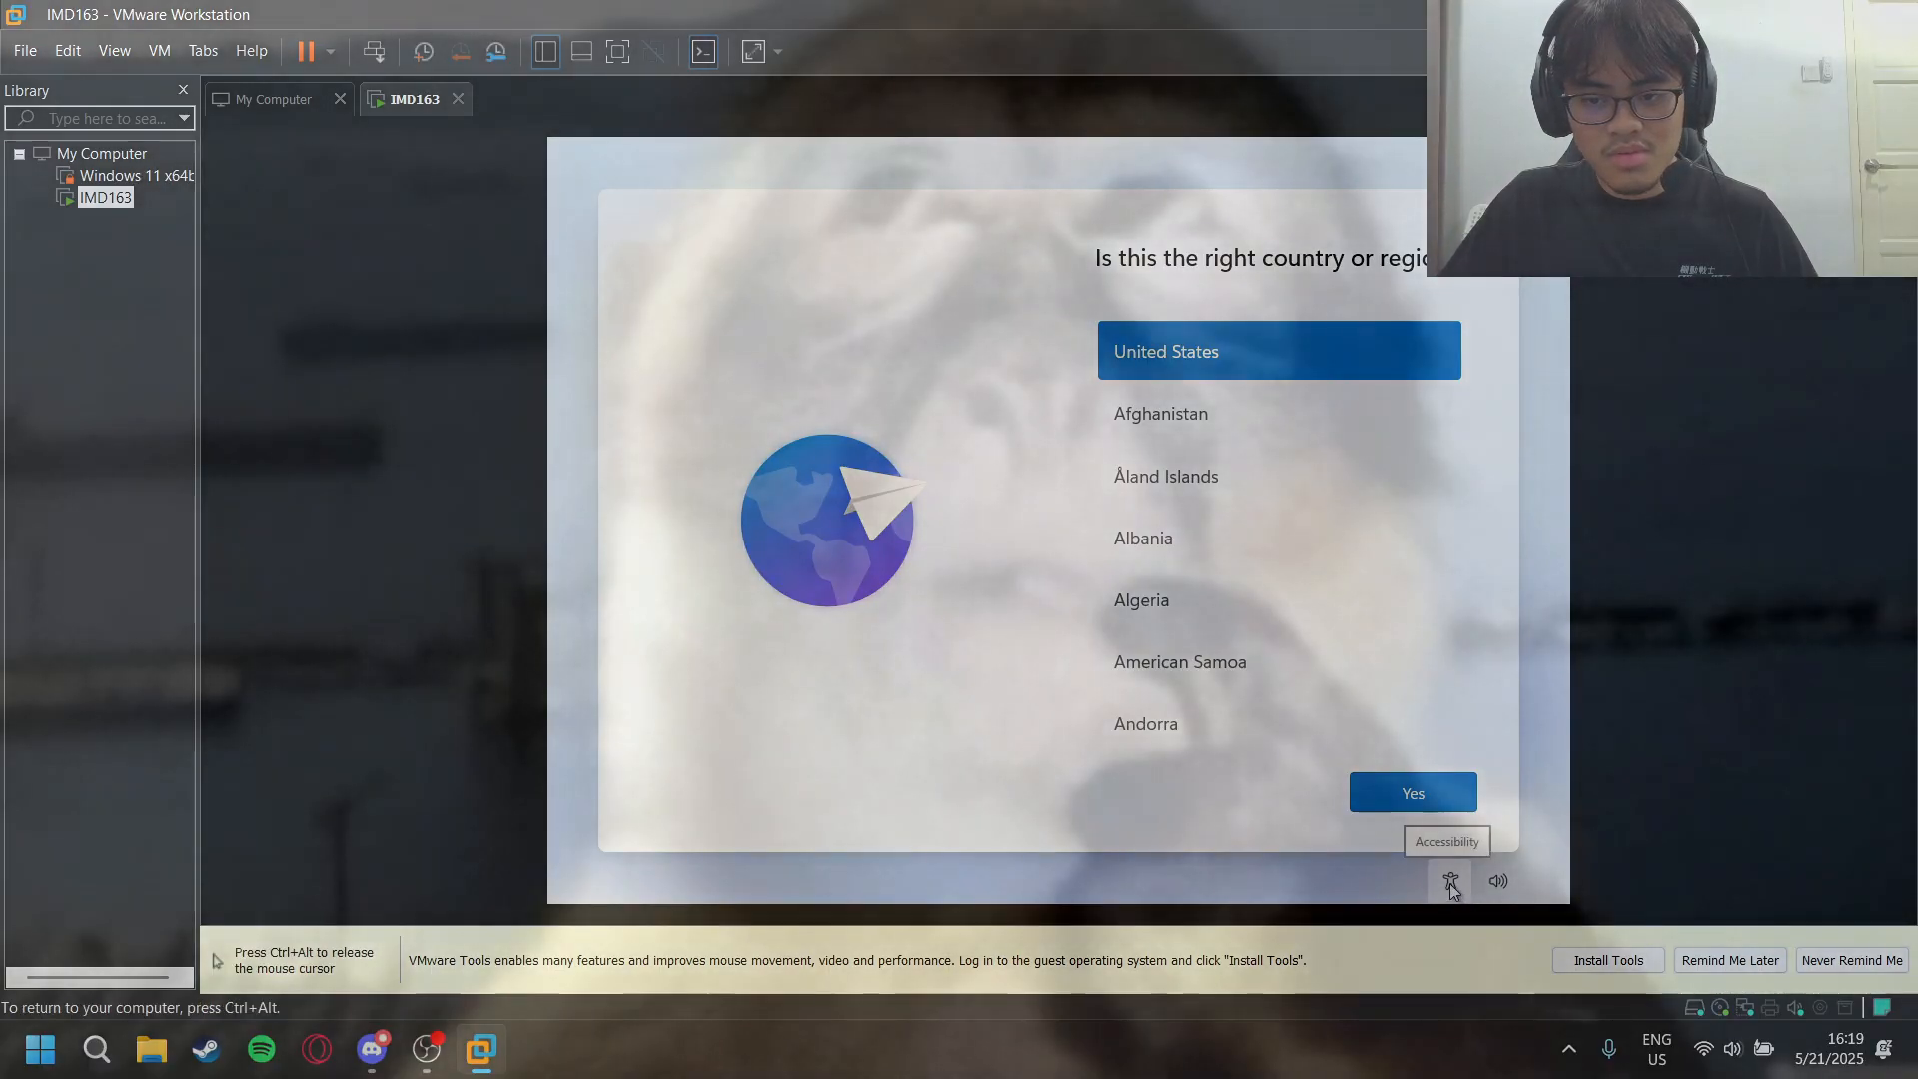
{"action": "key", "text": "ctrl+alt"}
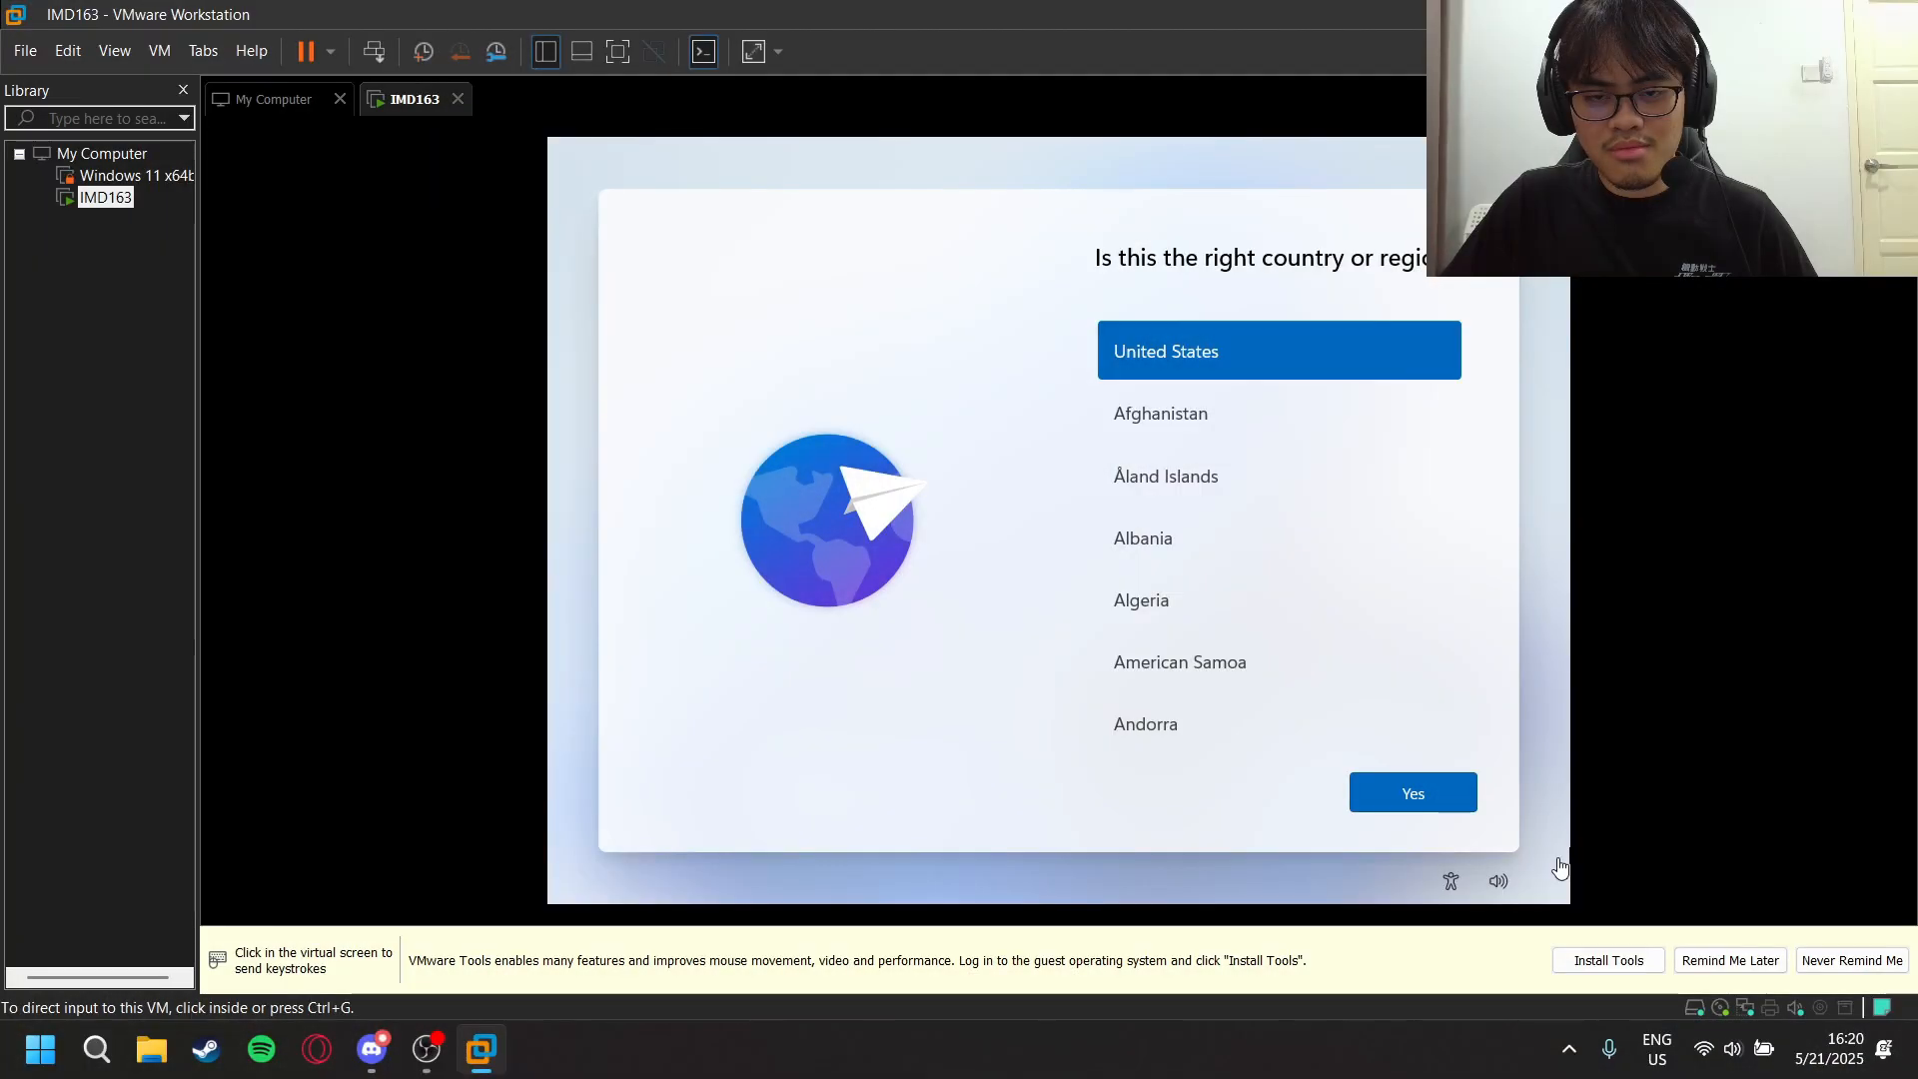
- Confirm United States as the region and US as the keyboard layout, and skip adding a second layout
{"action": "left_click", "coordinate": [1430, 794]}
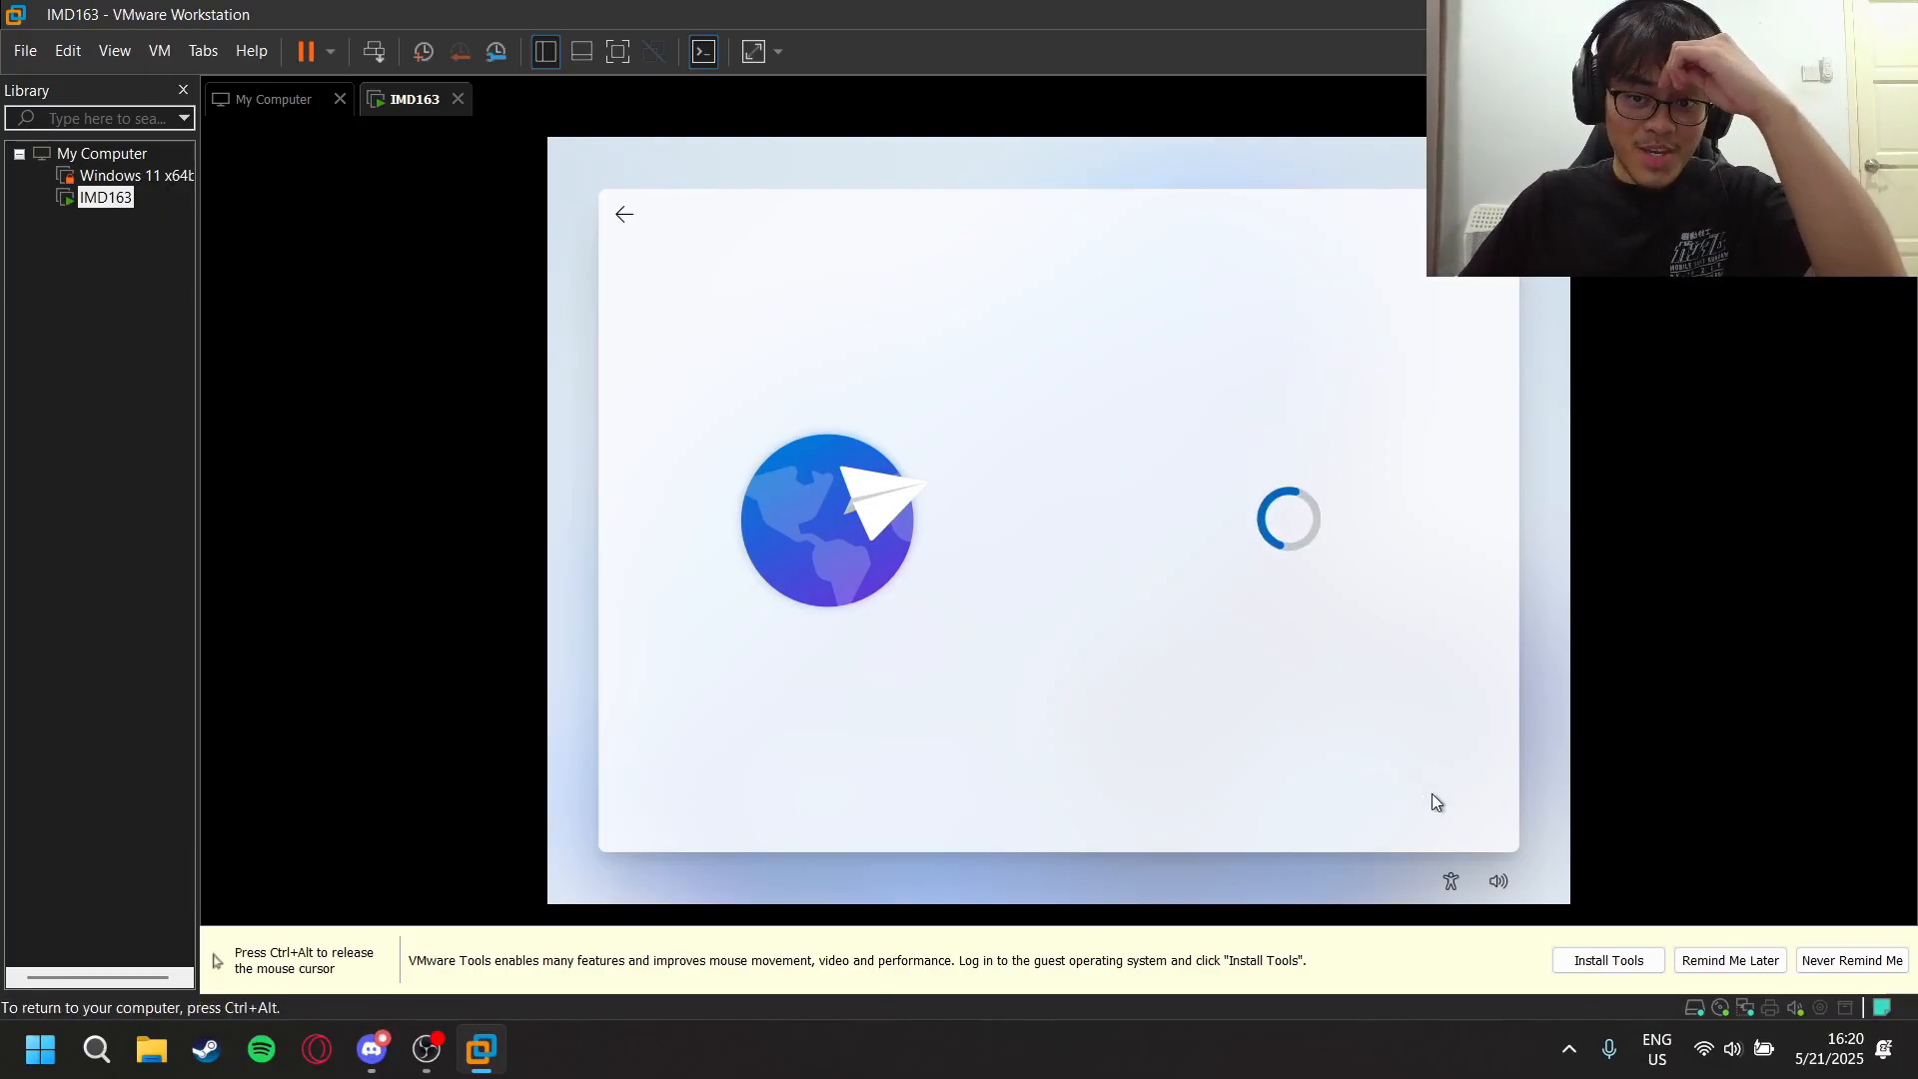
{"action": "key", "text": "ctrl+alt"}
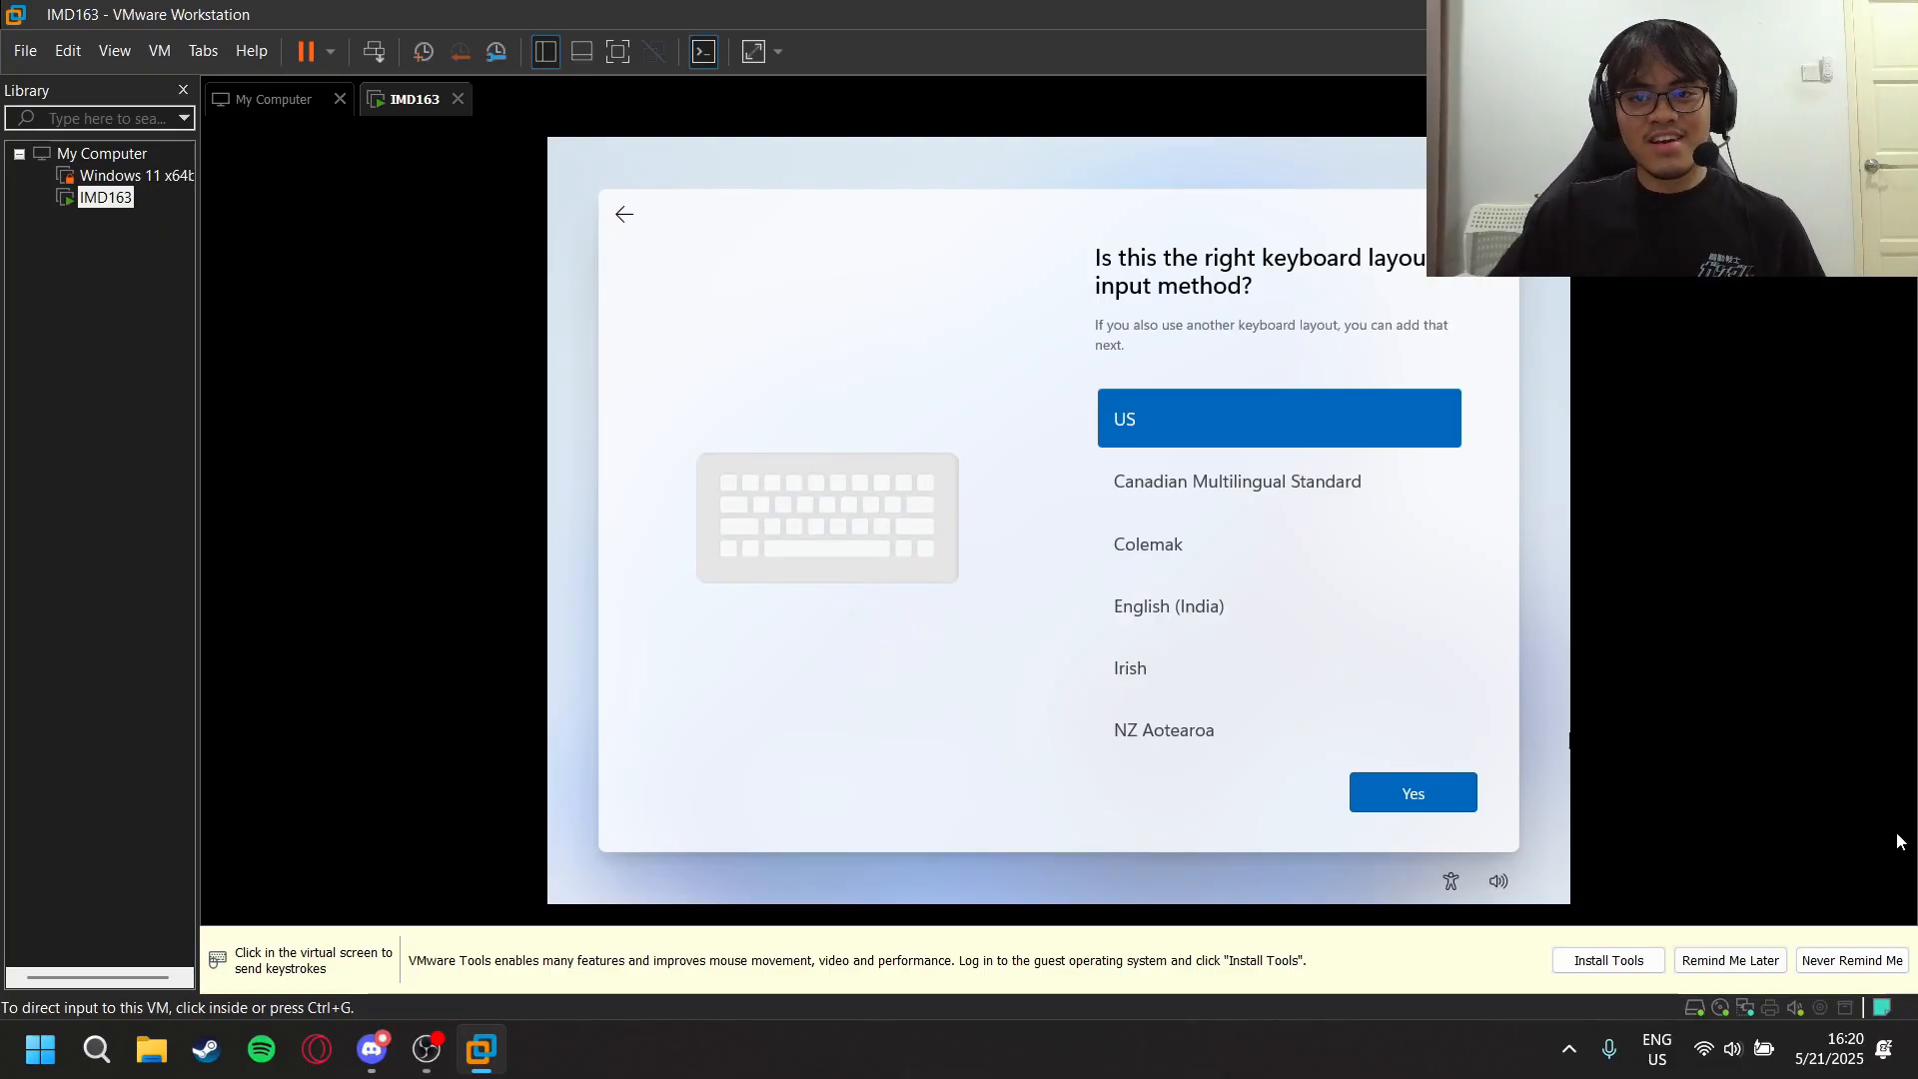
{"action": "left_click", "coordinate": [1478, 713]}
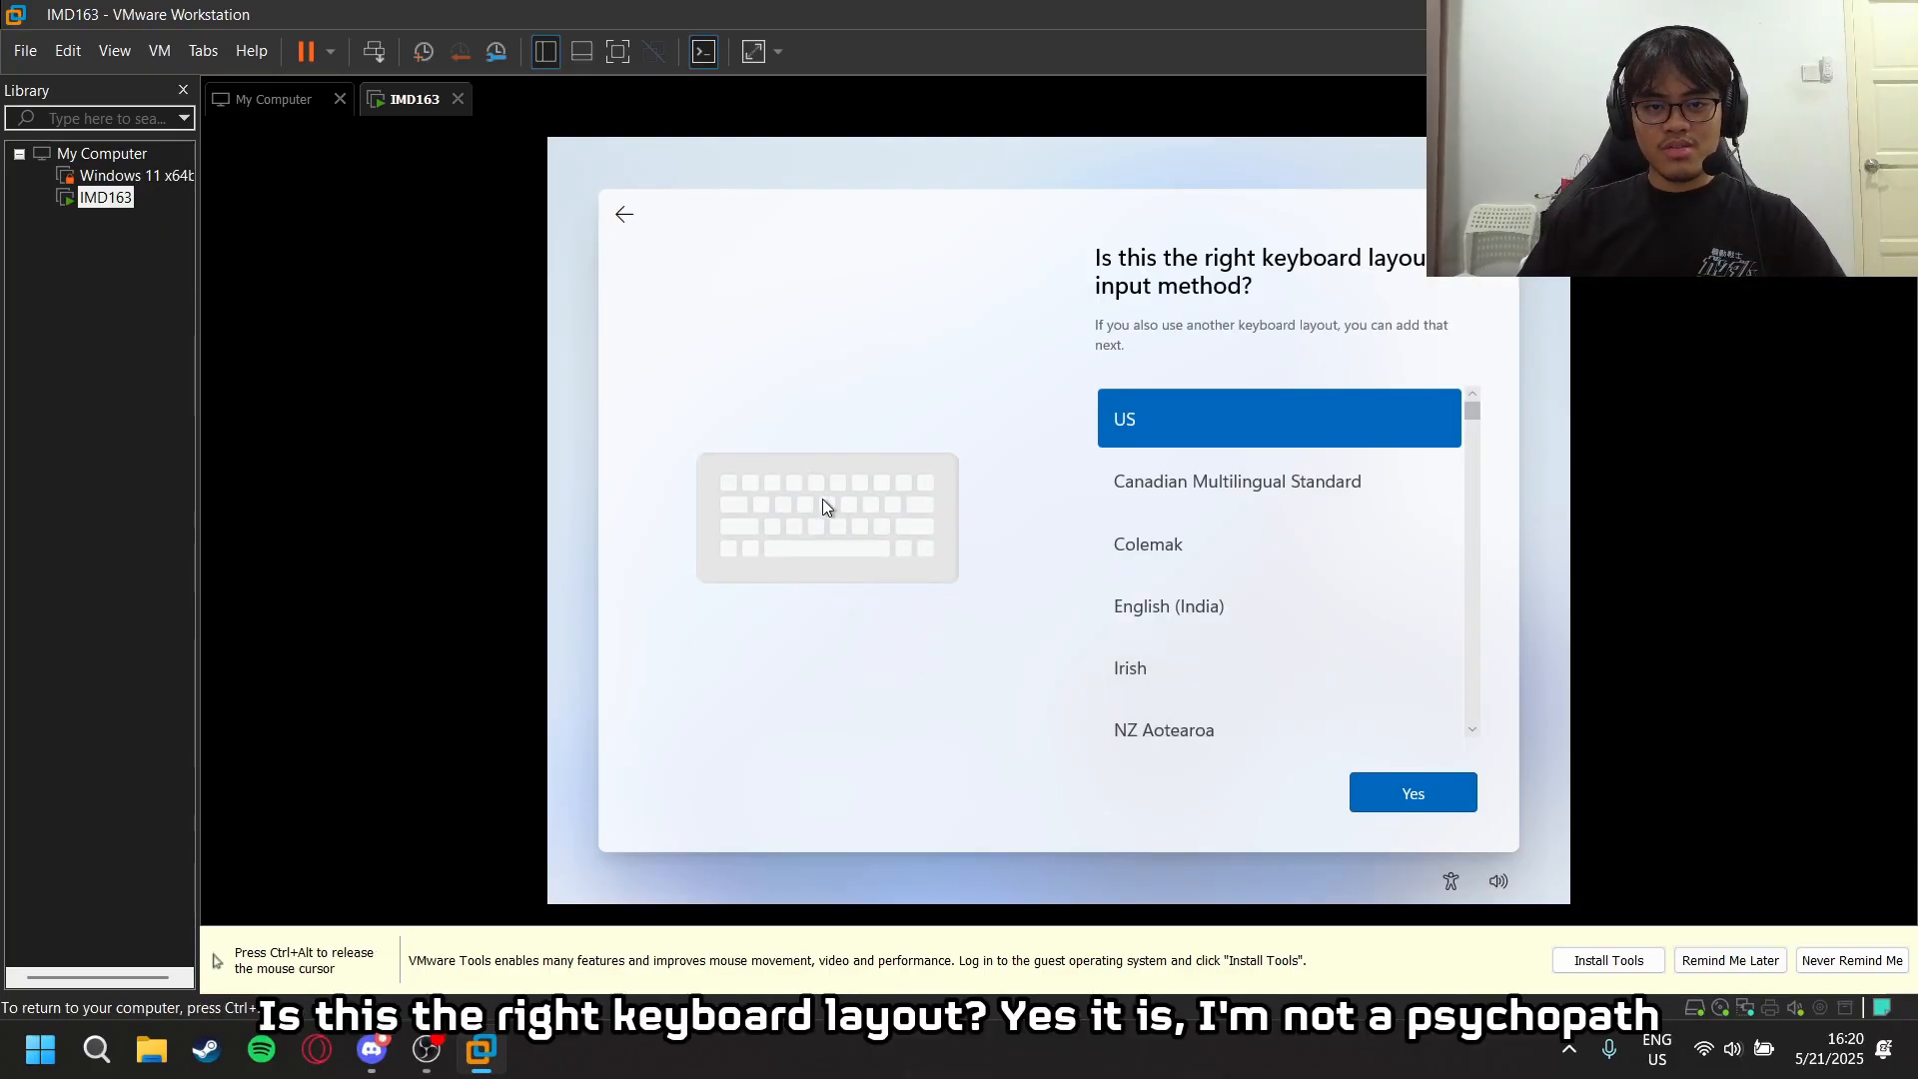
{"action": "left_click", "coordinate": [1399, 775]}
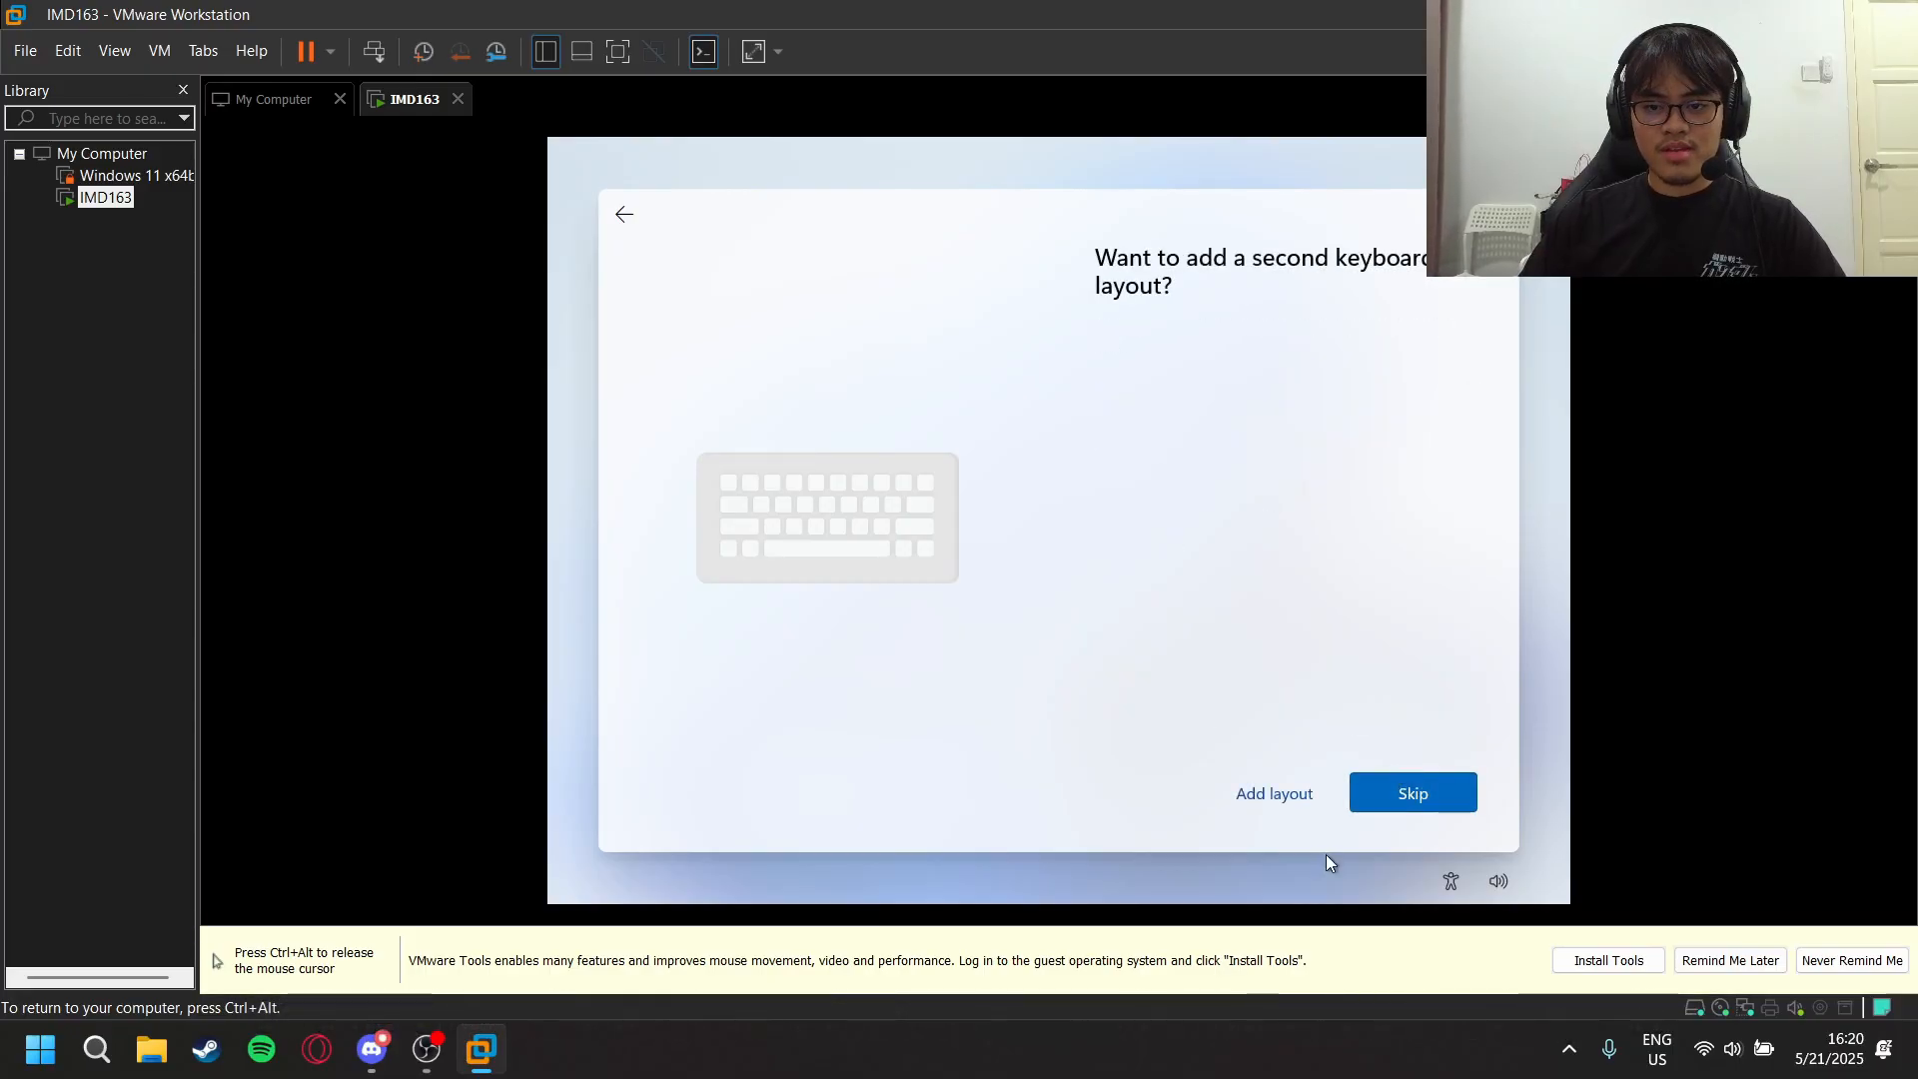
{"action": "left_click", "coordinate": [1446, 791]}
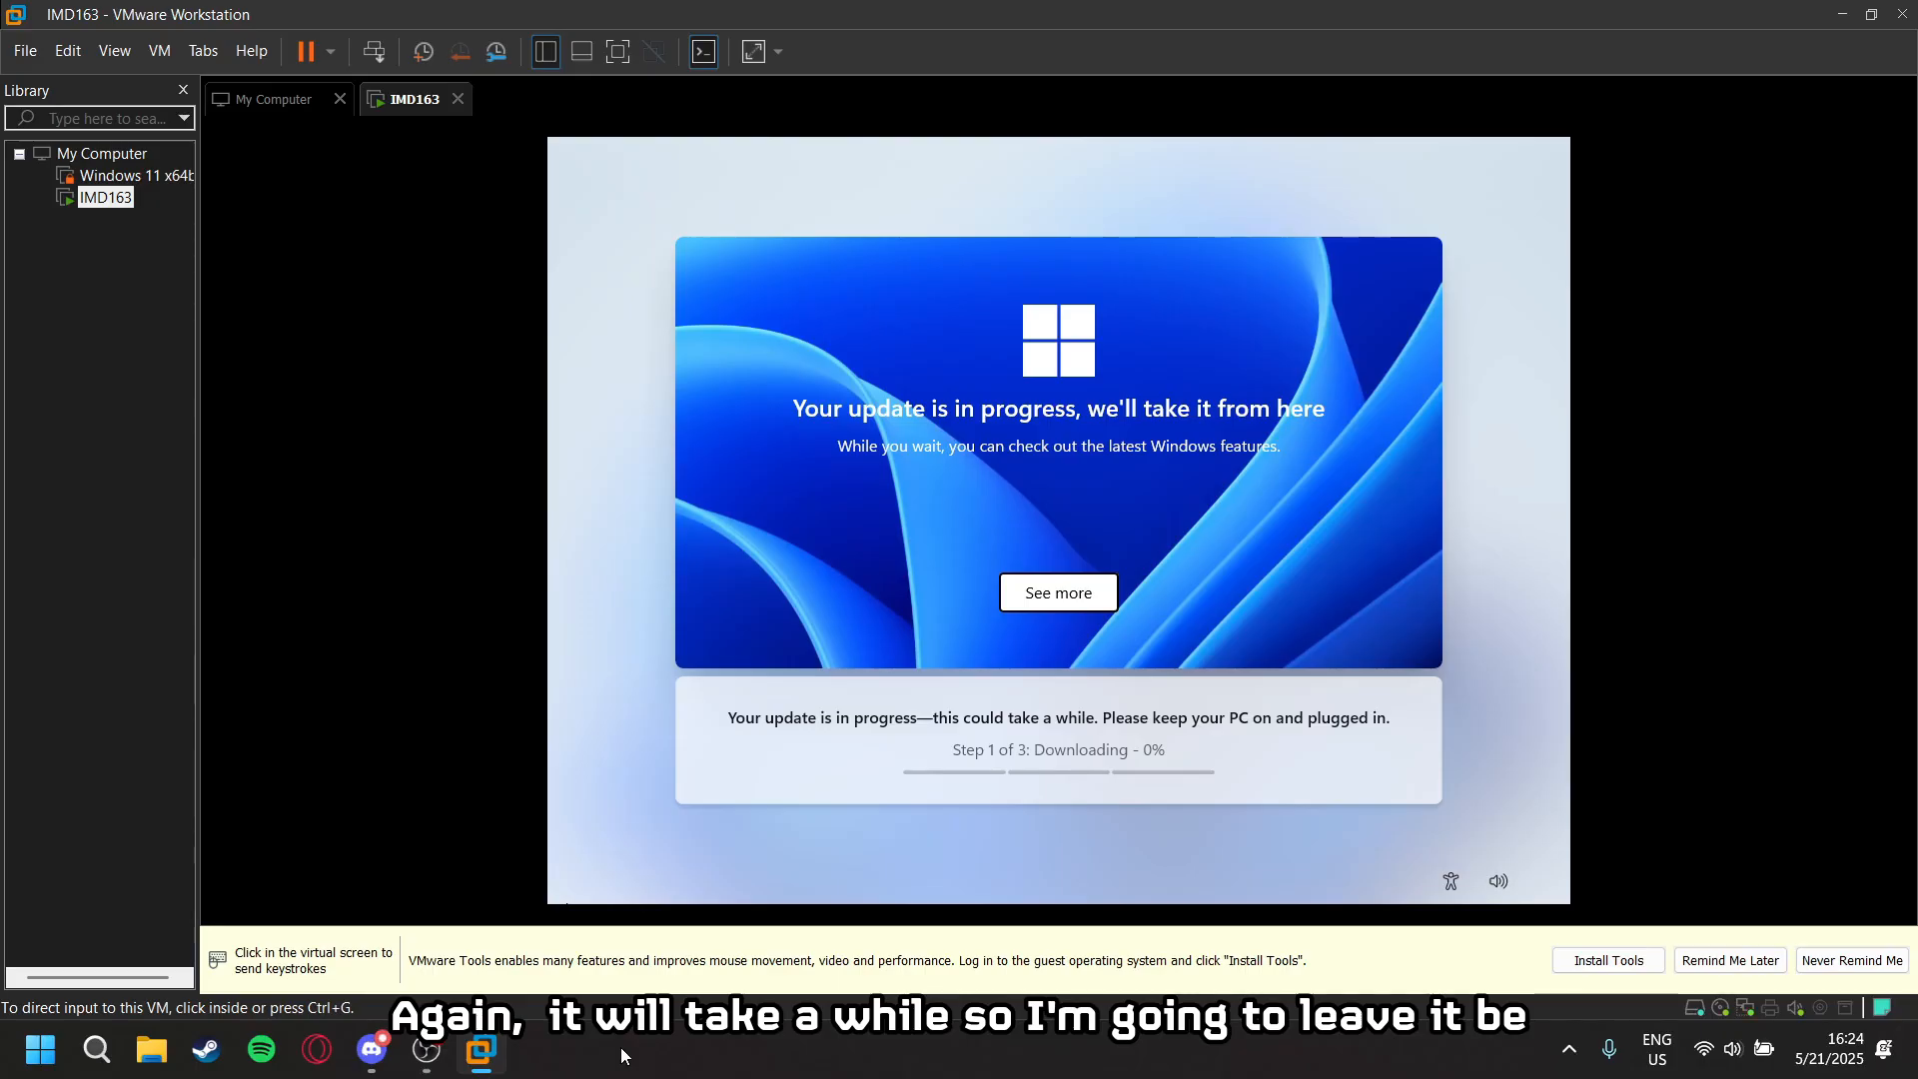
- Bring up a Command Prompt from the Microsoft account sign-in page and run oobe\bypassnro
{"action": "left_click", "coordinate": [909, 838]}
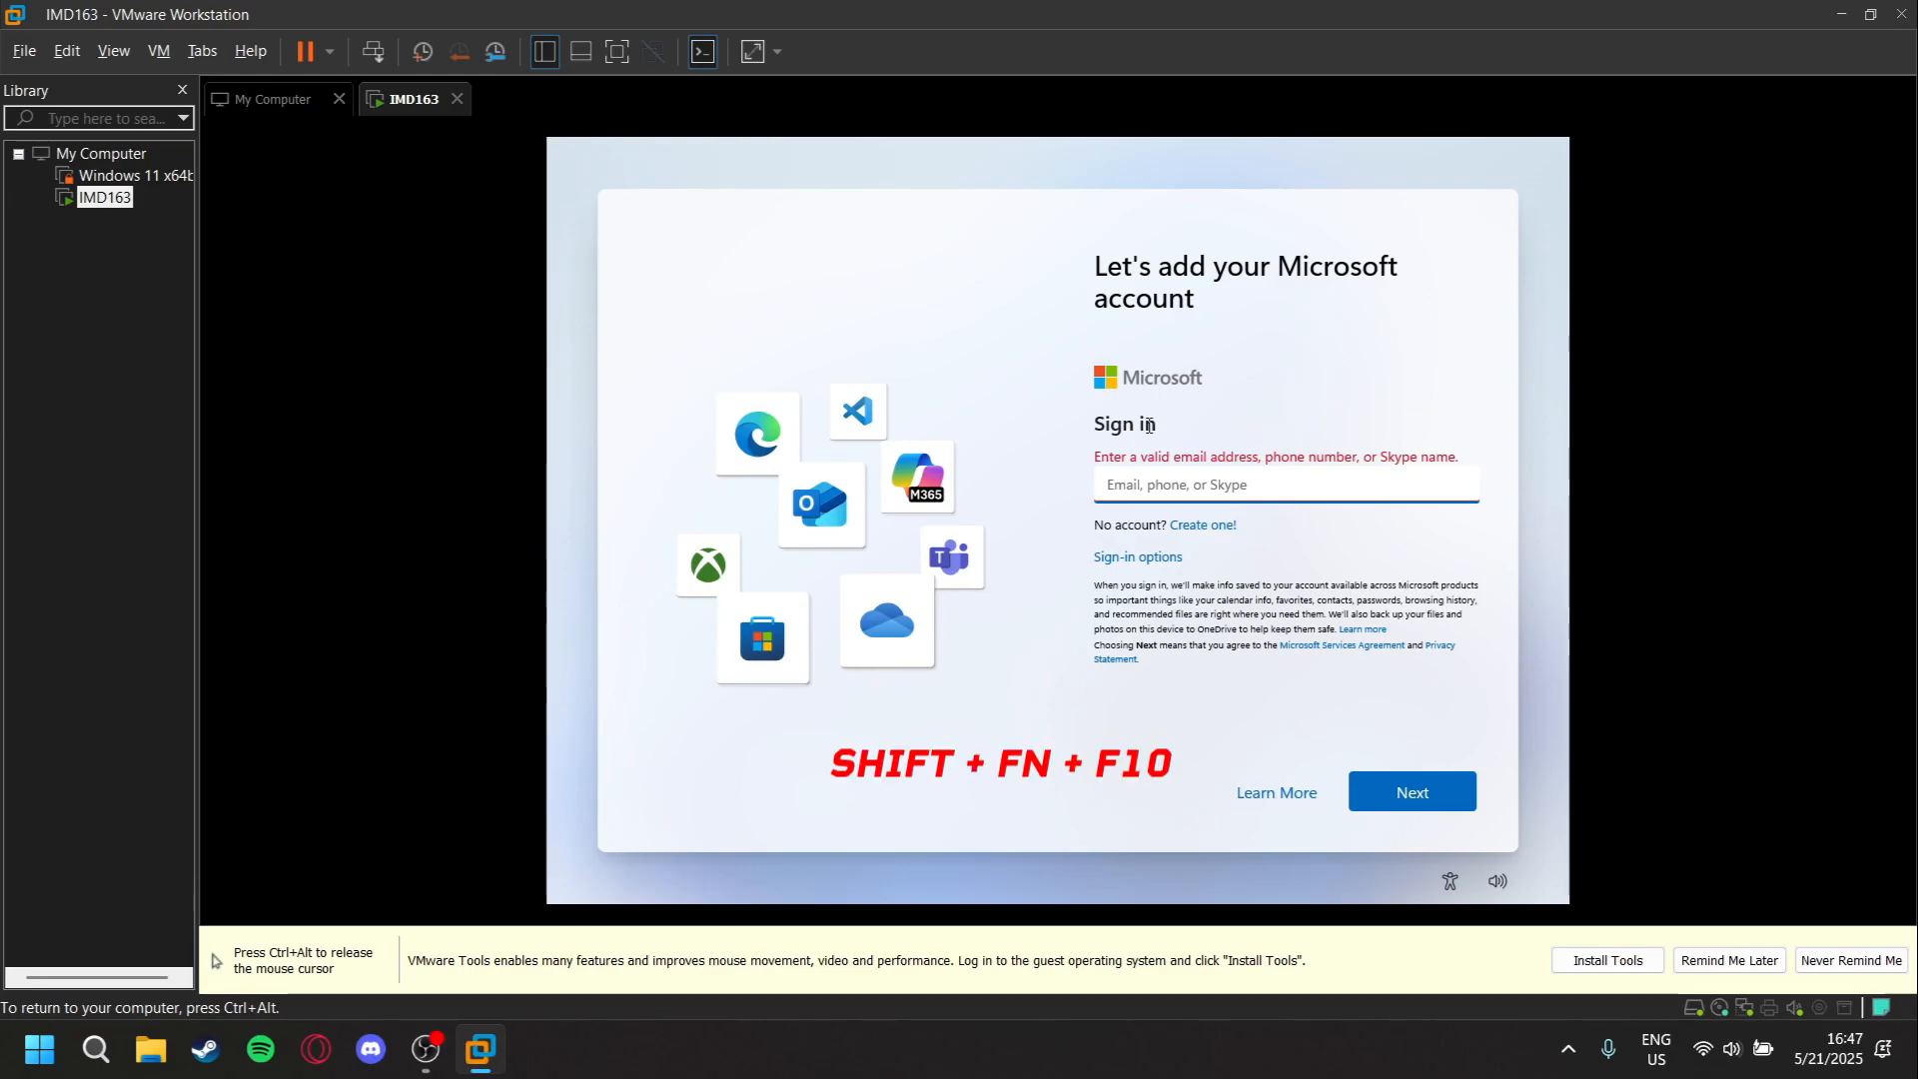
{"action": "key", "text": "shift+F10"}
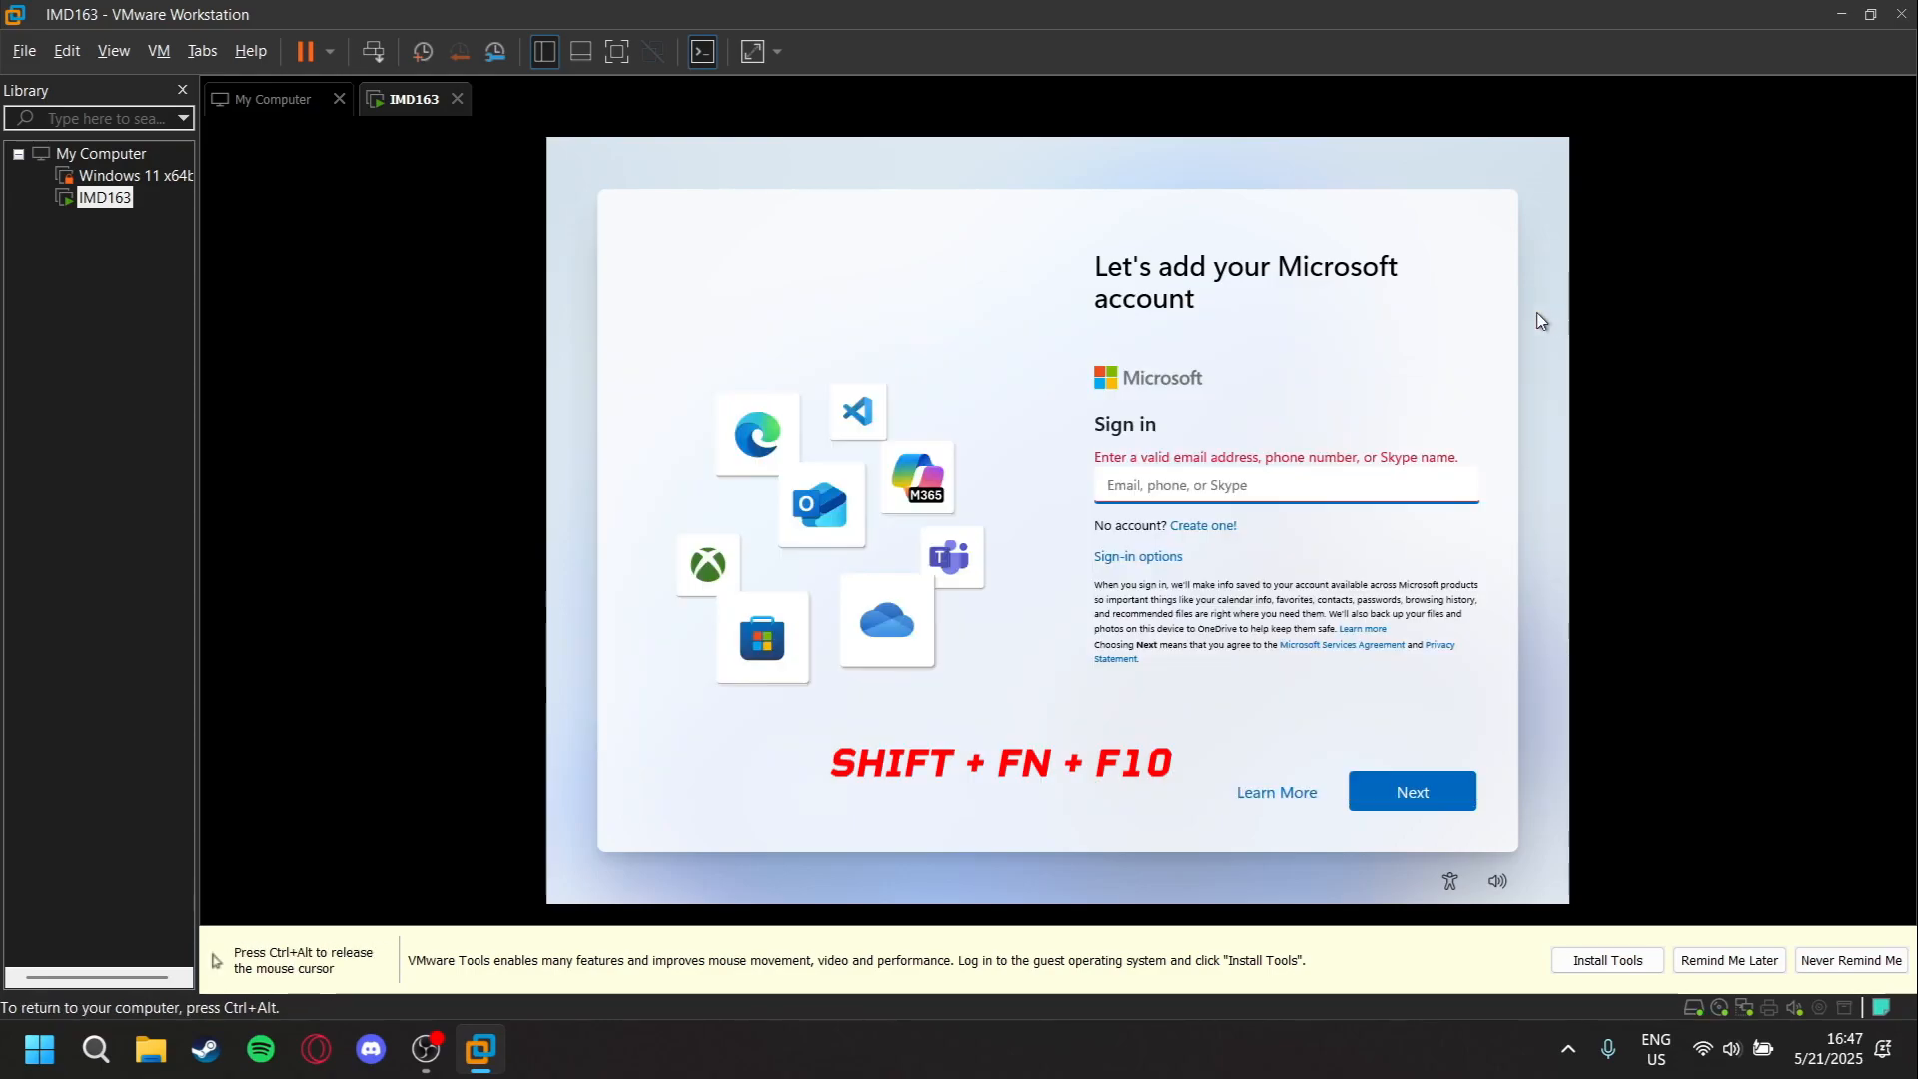
{"action": "key", "text": "alt+Tab"}
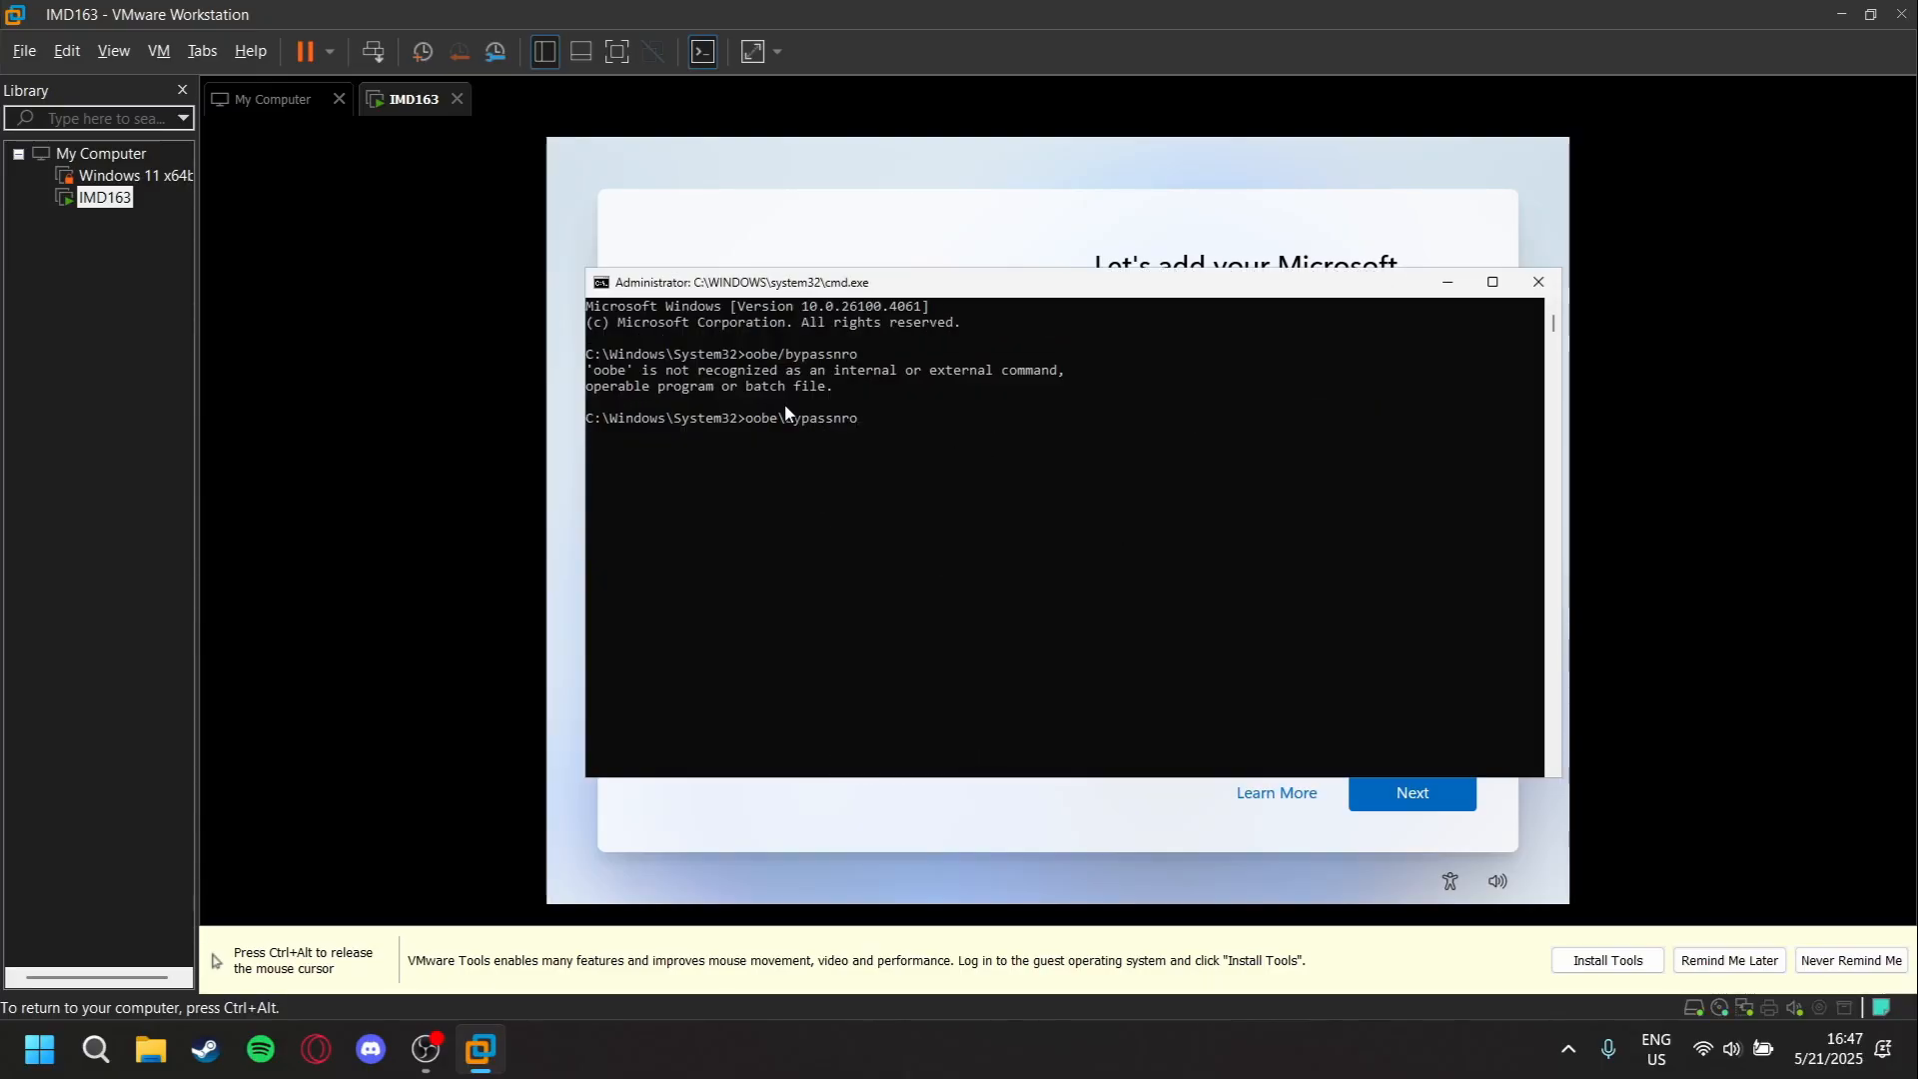
{"action": "left_click_drag", "start_coordinate": [872, 423], "coordinate": [748, 427]}
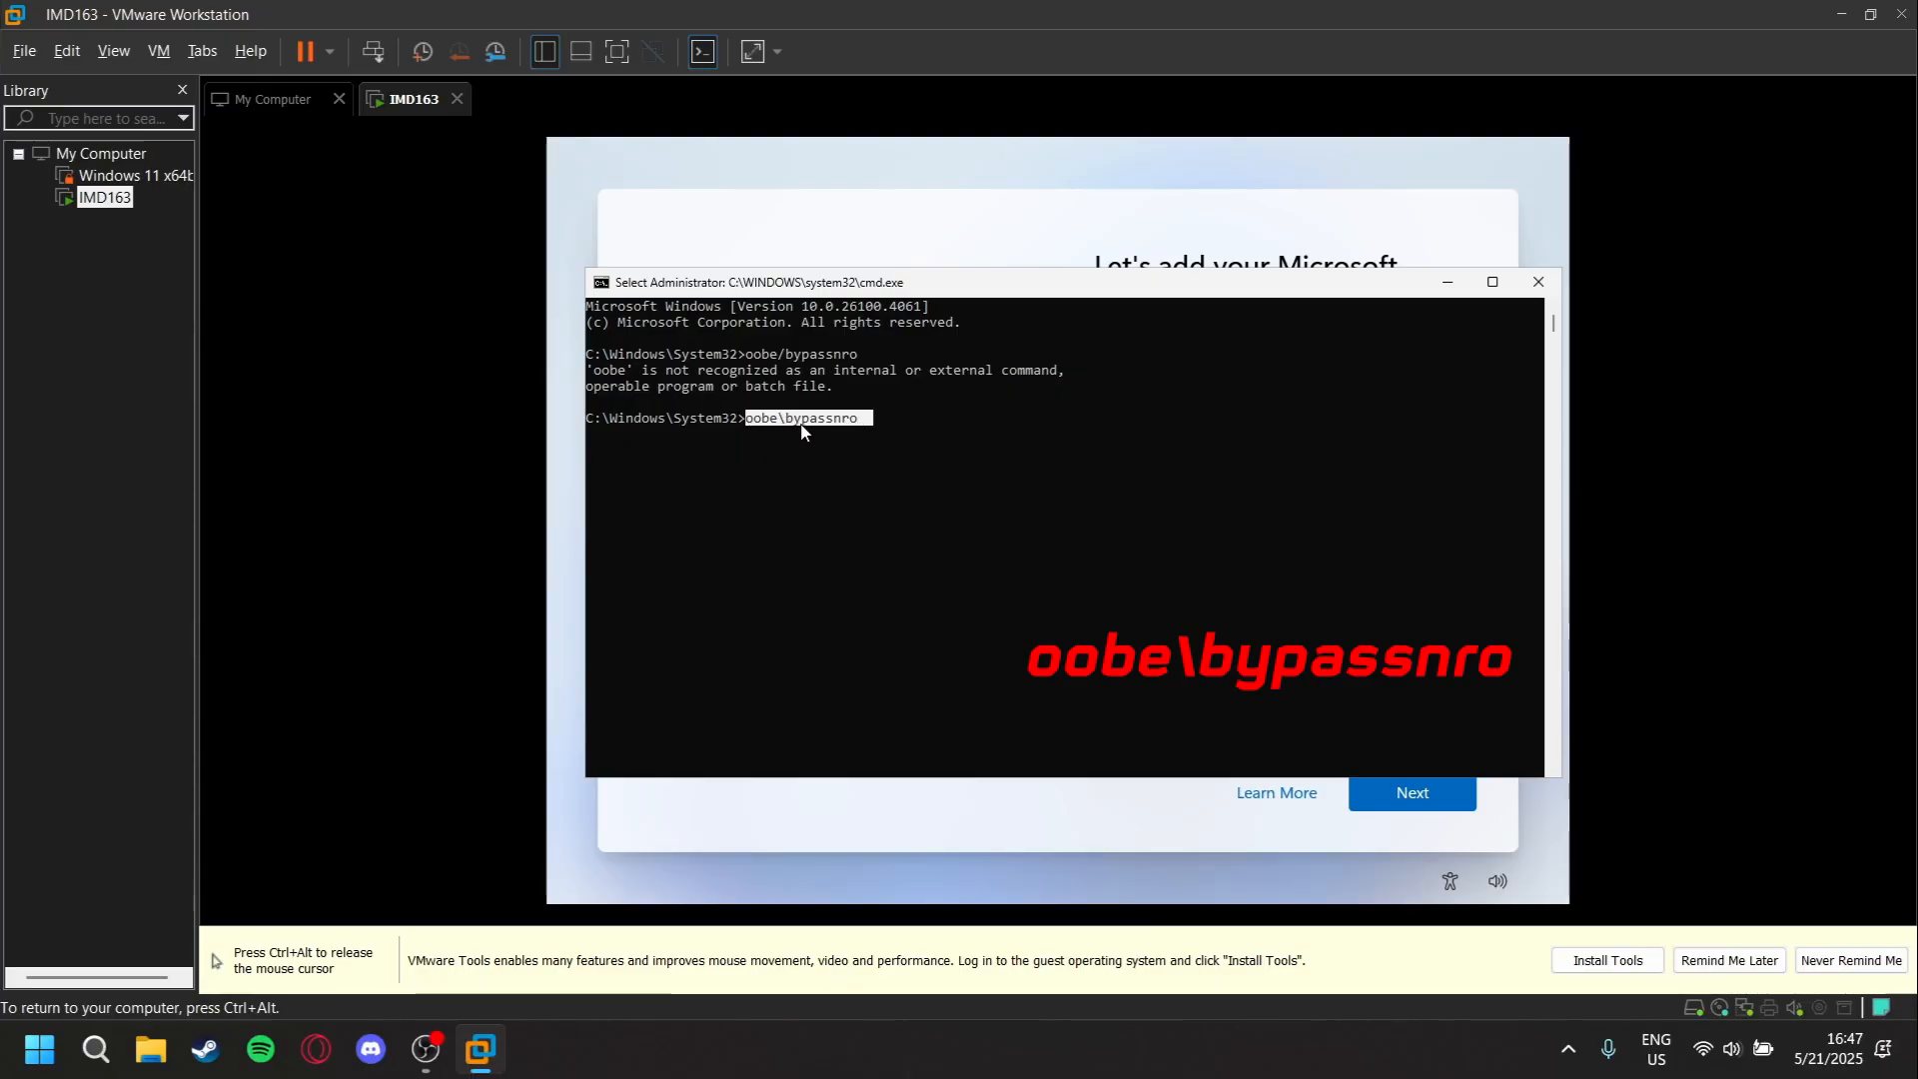
{"action": "left_click", "coordinate": [877, 418]}
{"action": "key", "text": "Escape"}
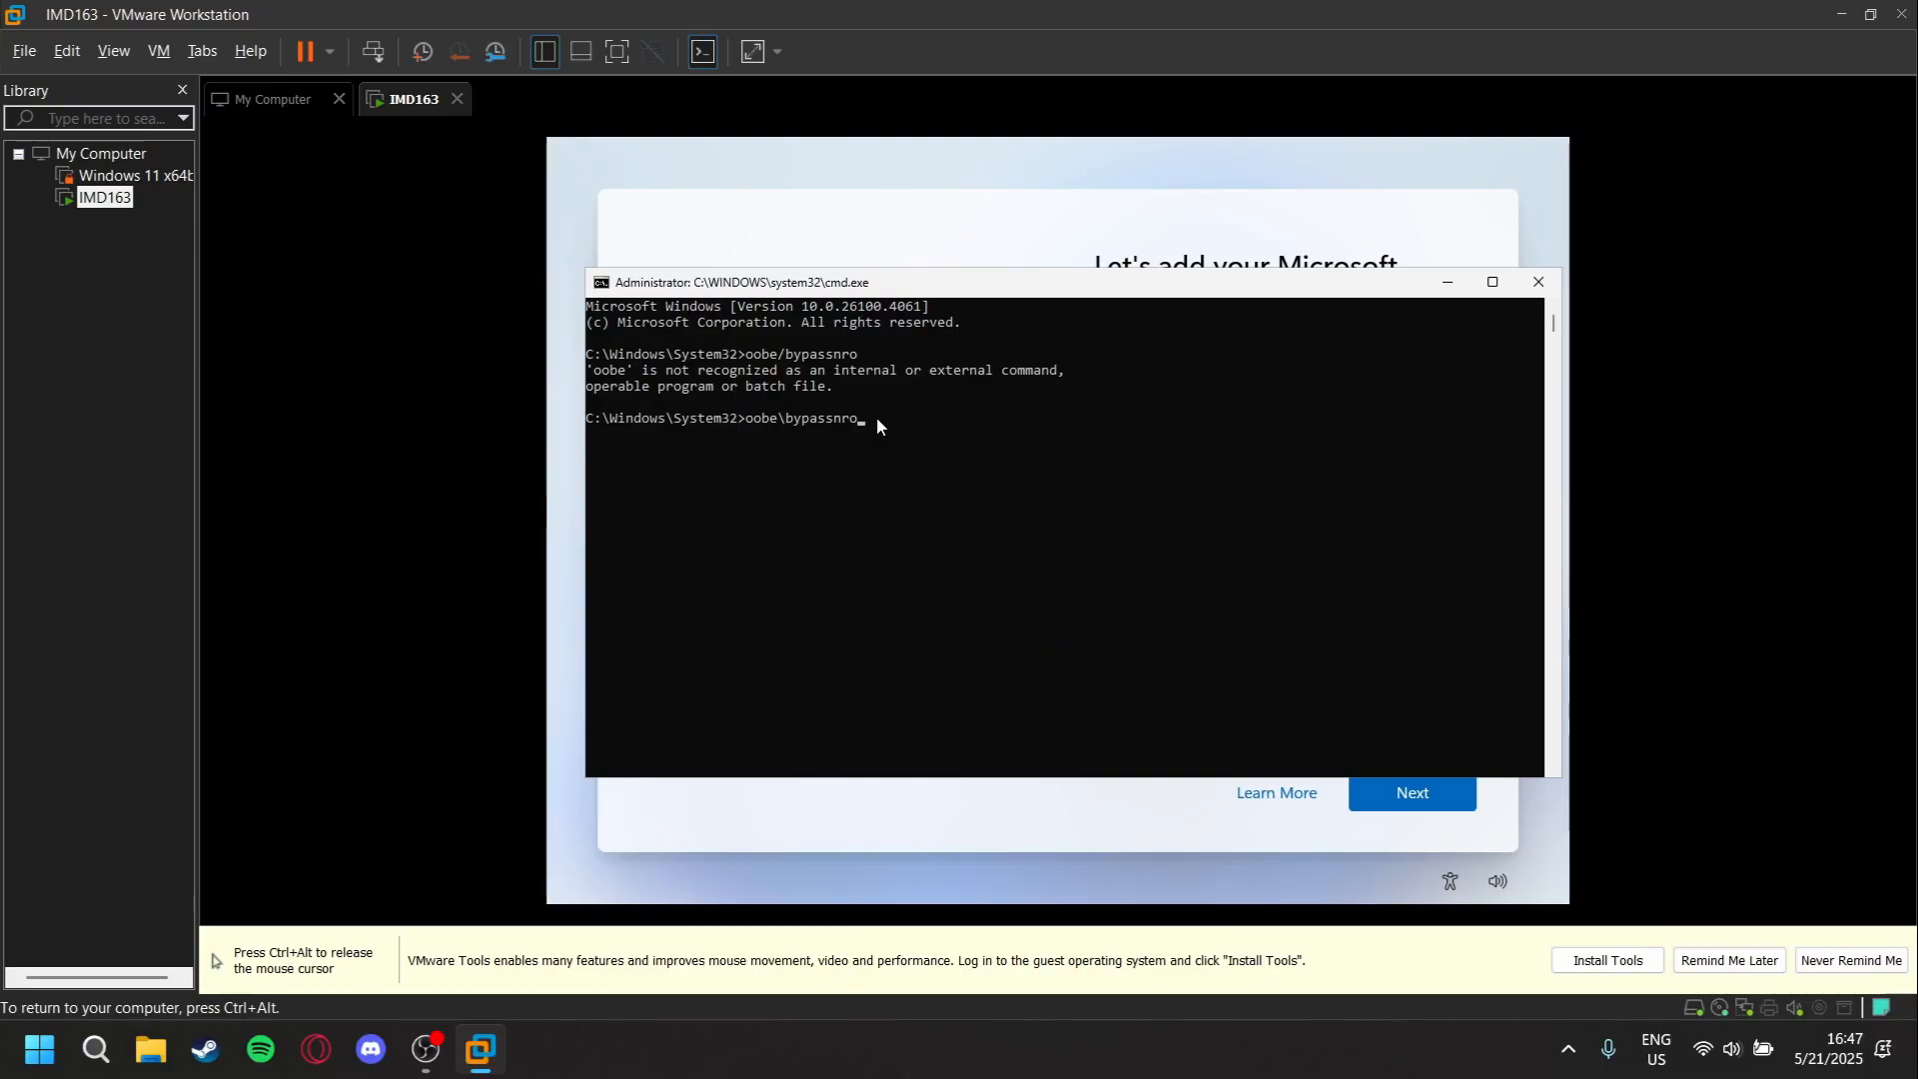
{"action": "left_click", "coordinate": [867, 418]}
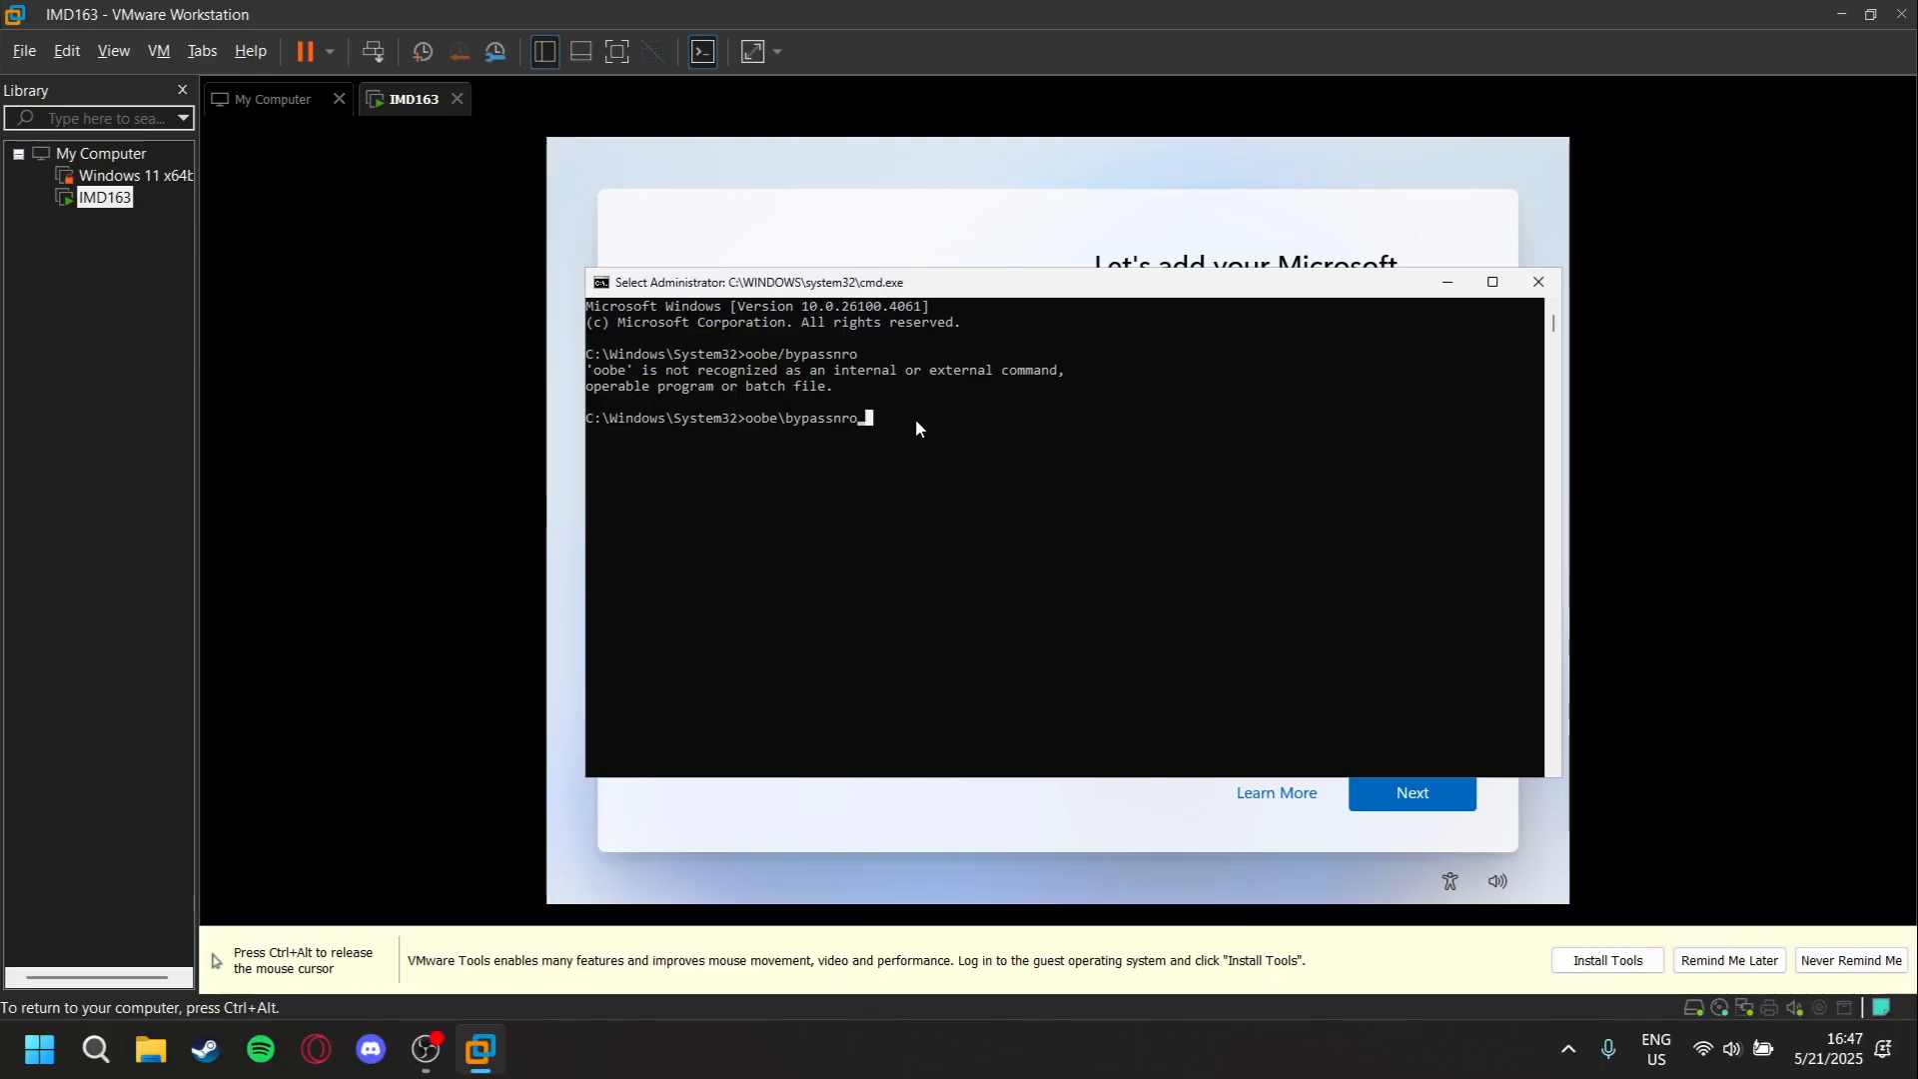
{"action": "key", "text": "Escape"}
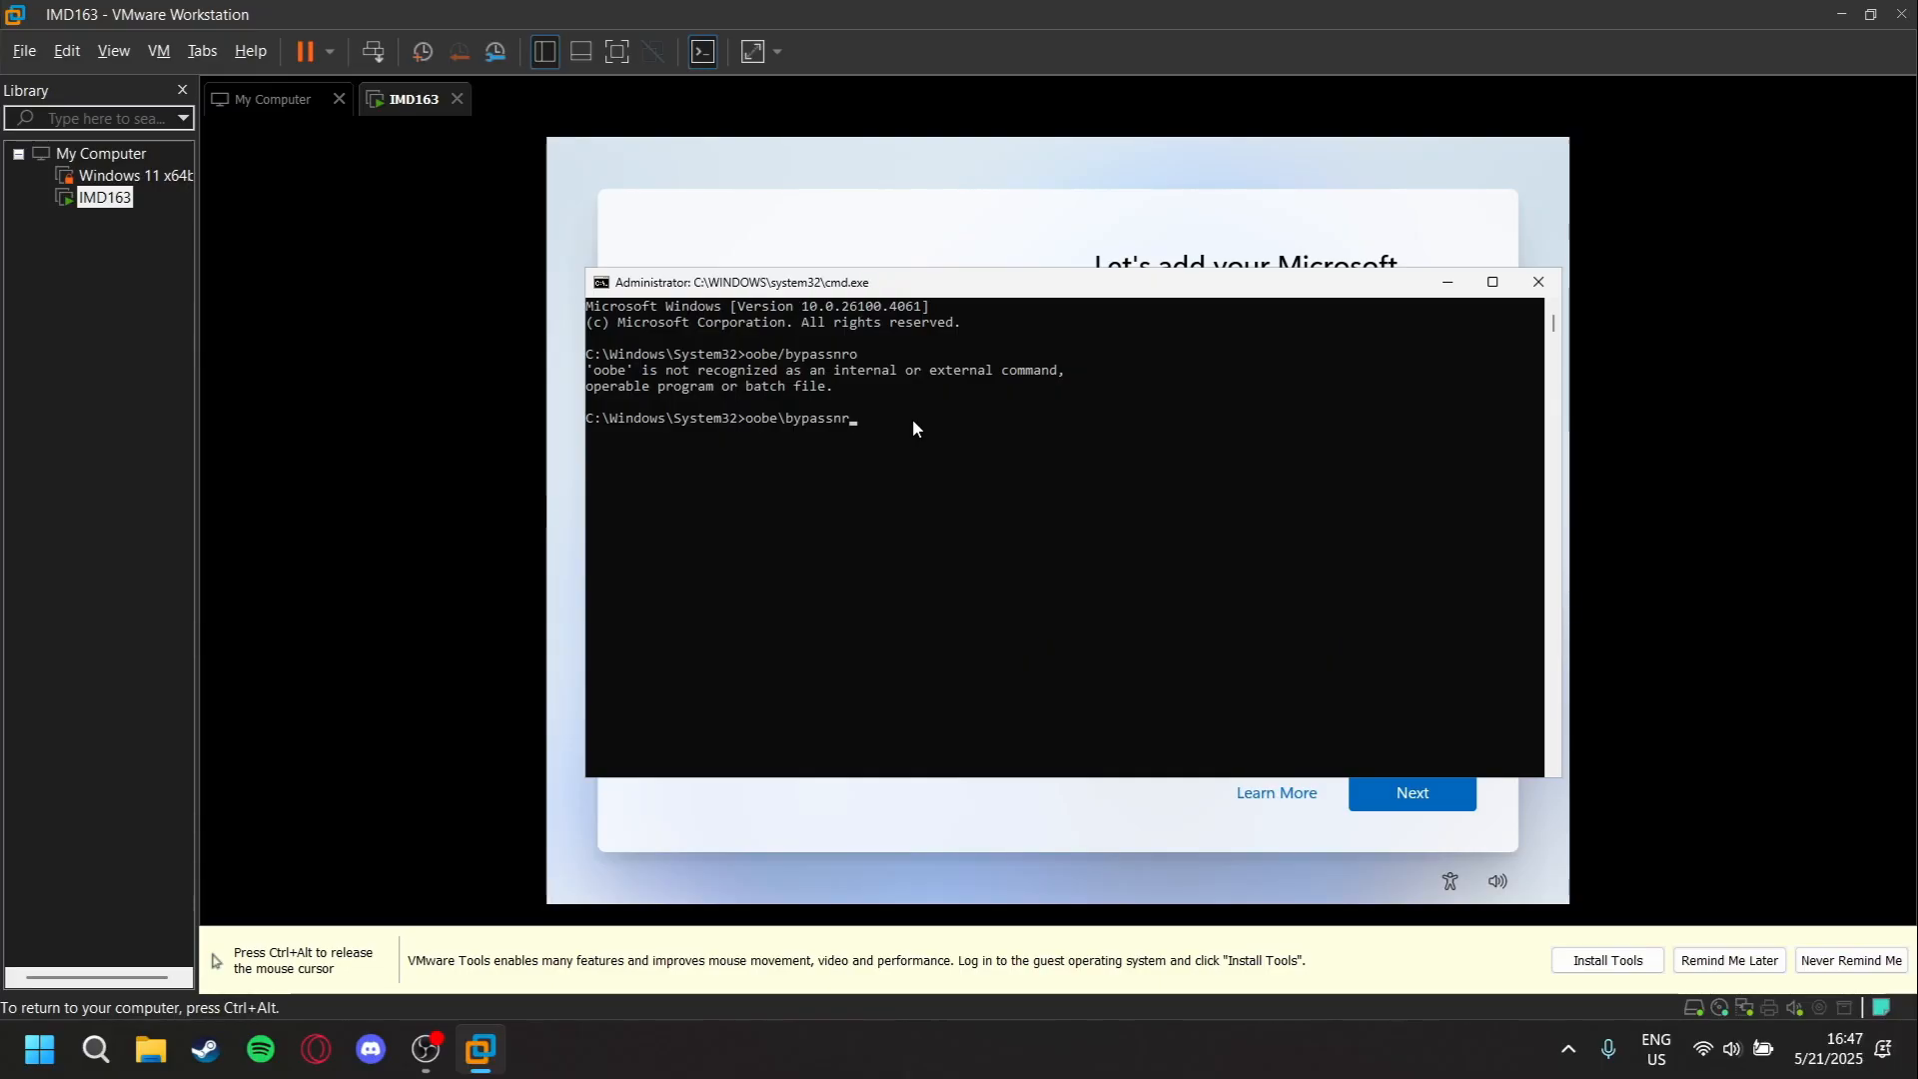
{"action": "key", "text": "Return"}
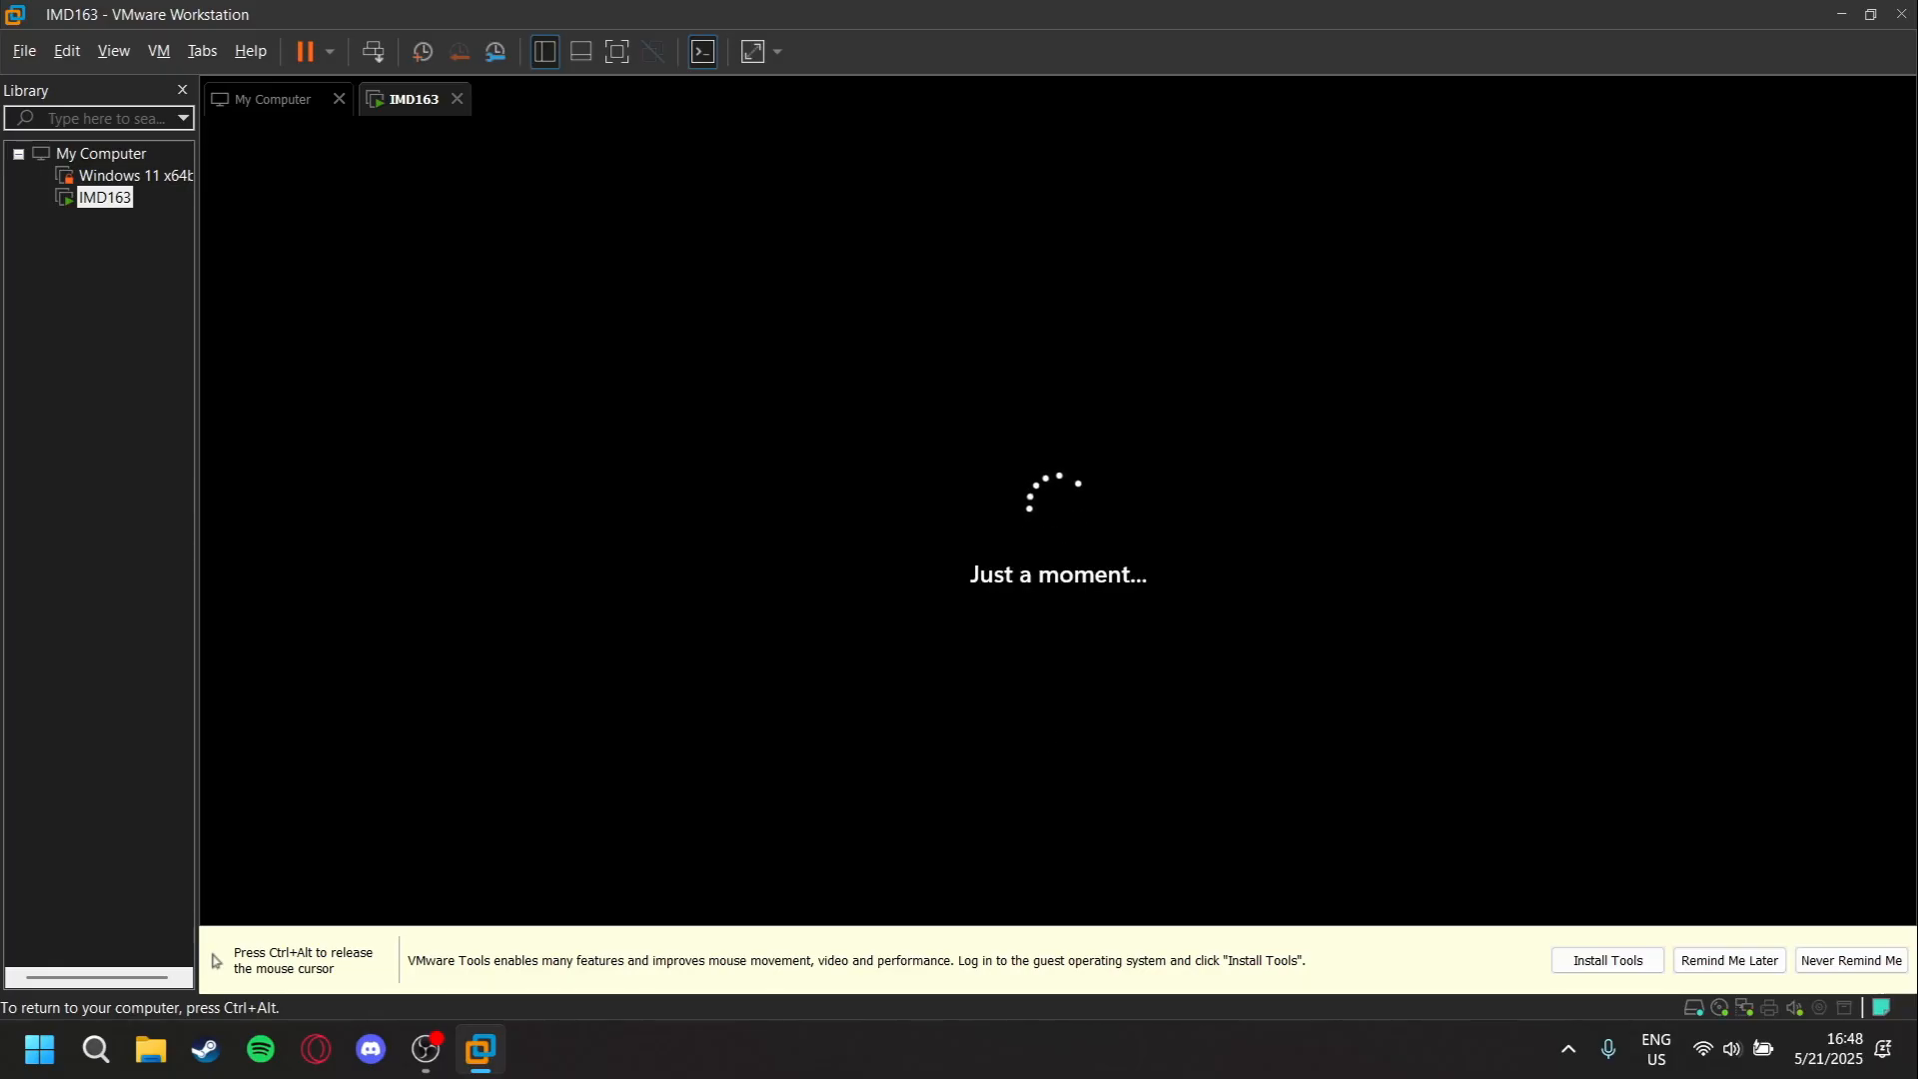
- In the restarted Windows setup, accept the United States region and US keyboard again, without a second layout
{"action": "key", "text": "ctrl+alt"}
{"action": "mouse_move", "coordinate": [479, 1046]}
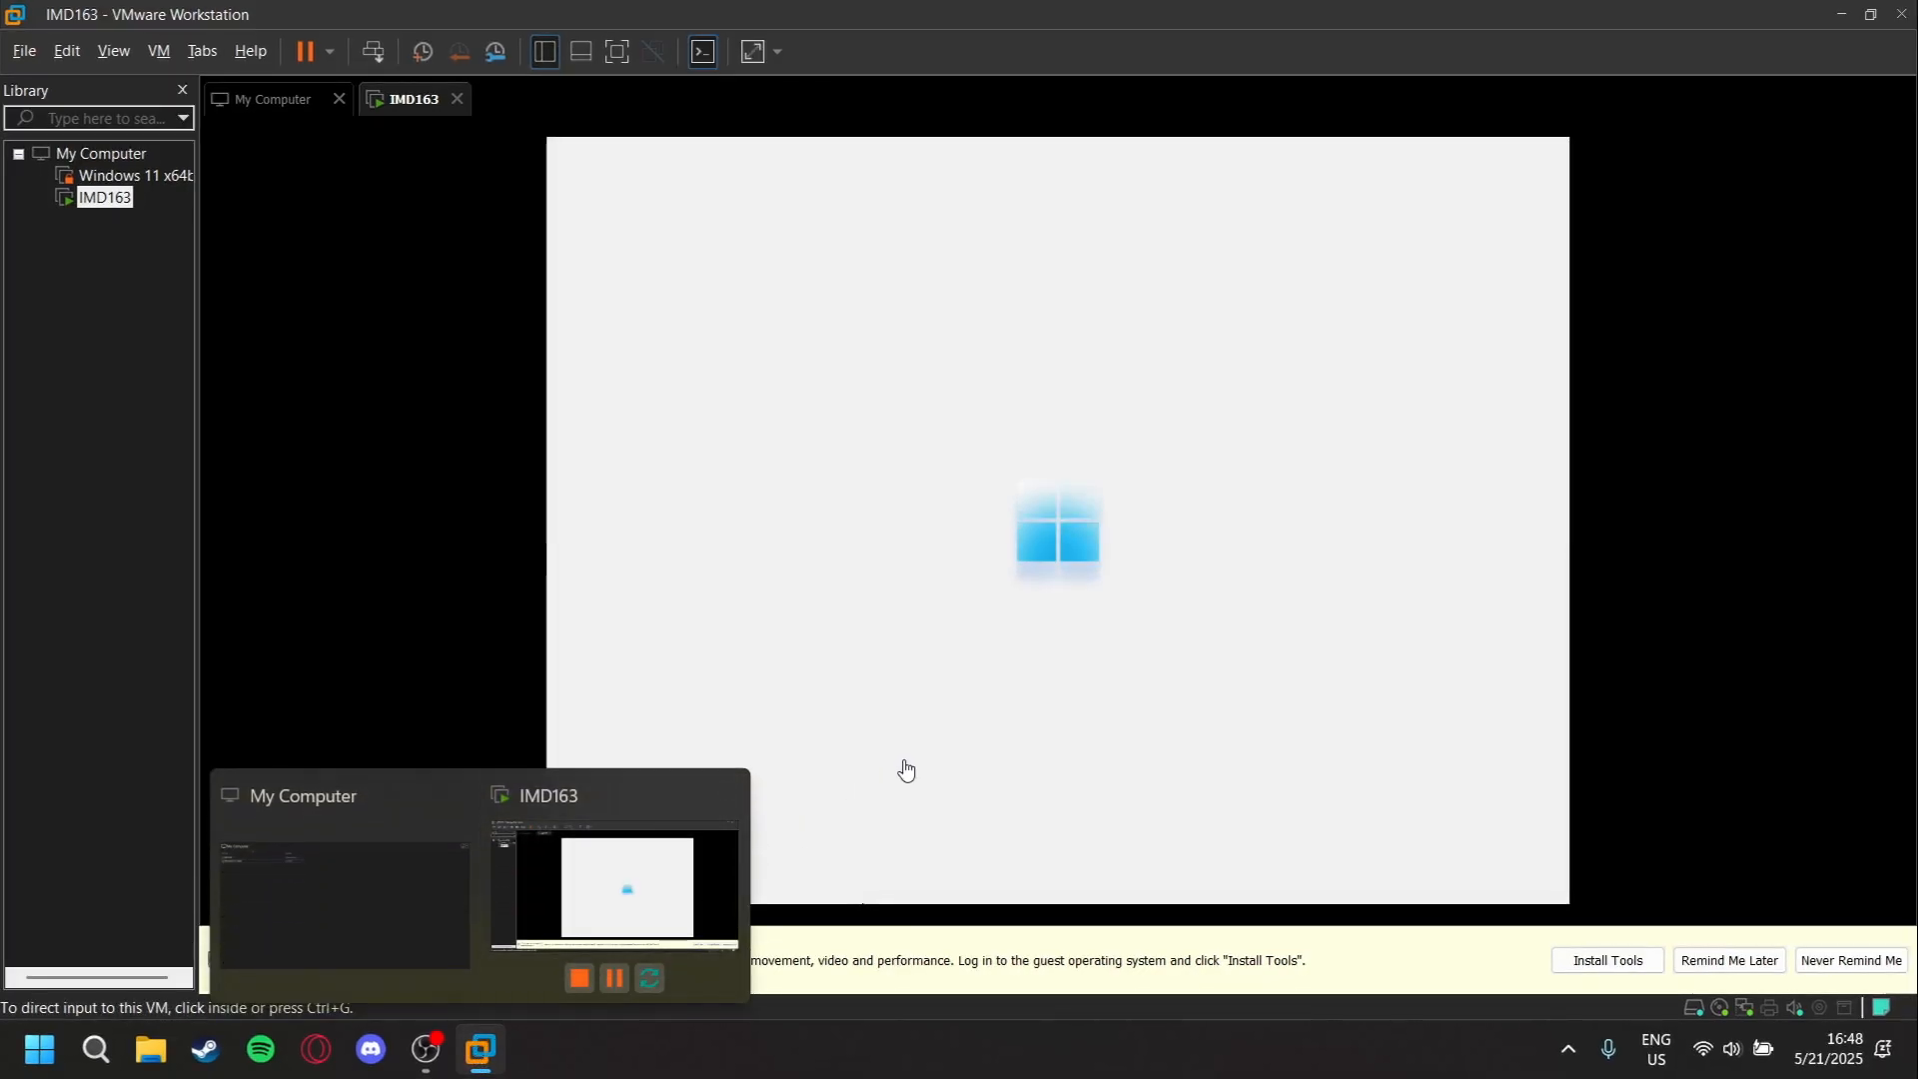
{"action": "left_click", "coordinate": [903, 770]}
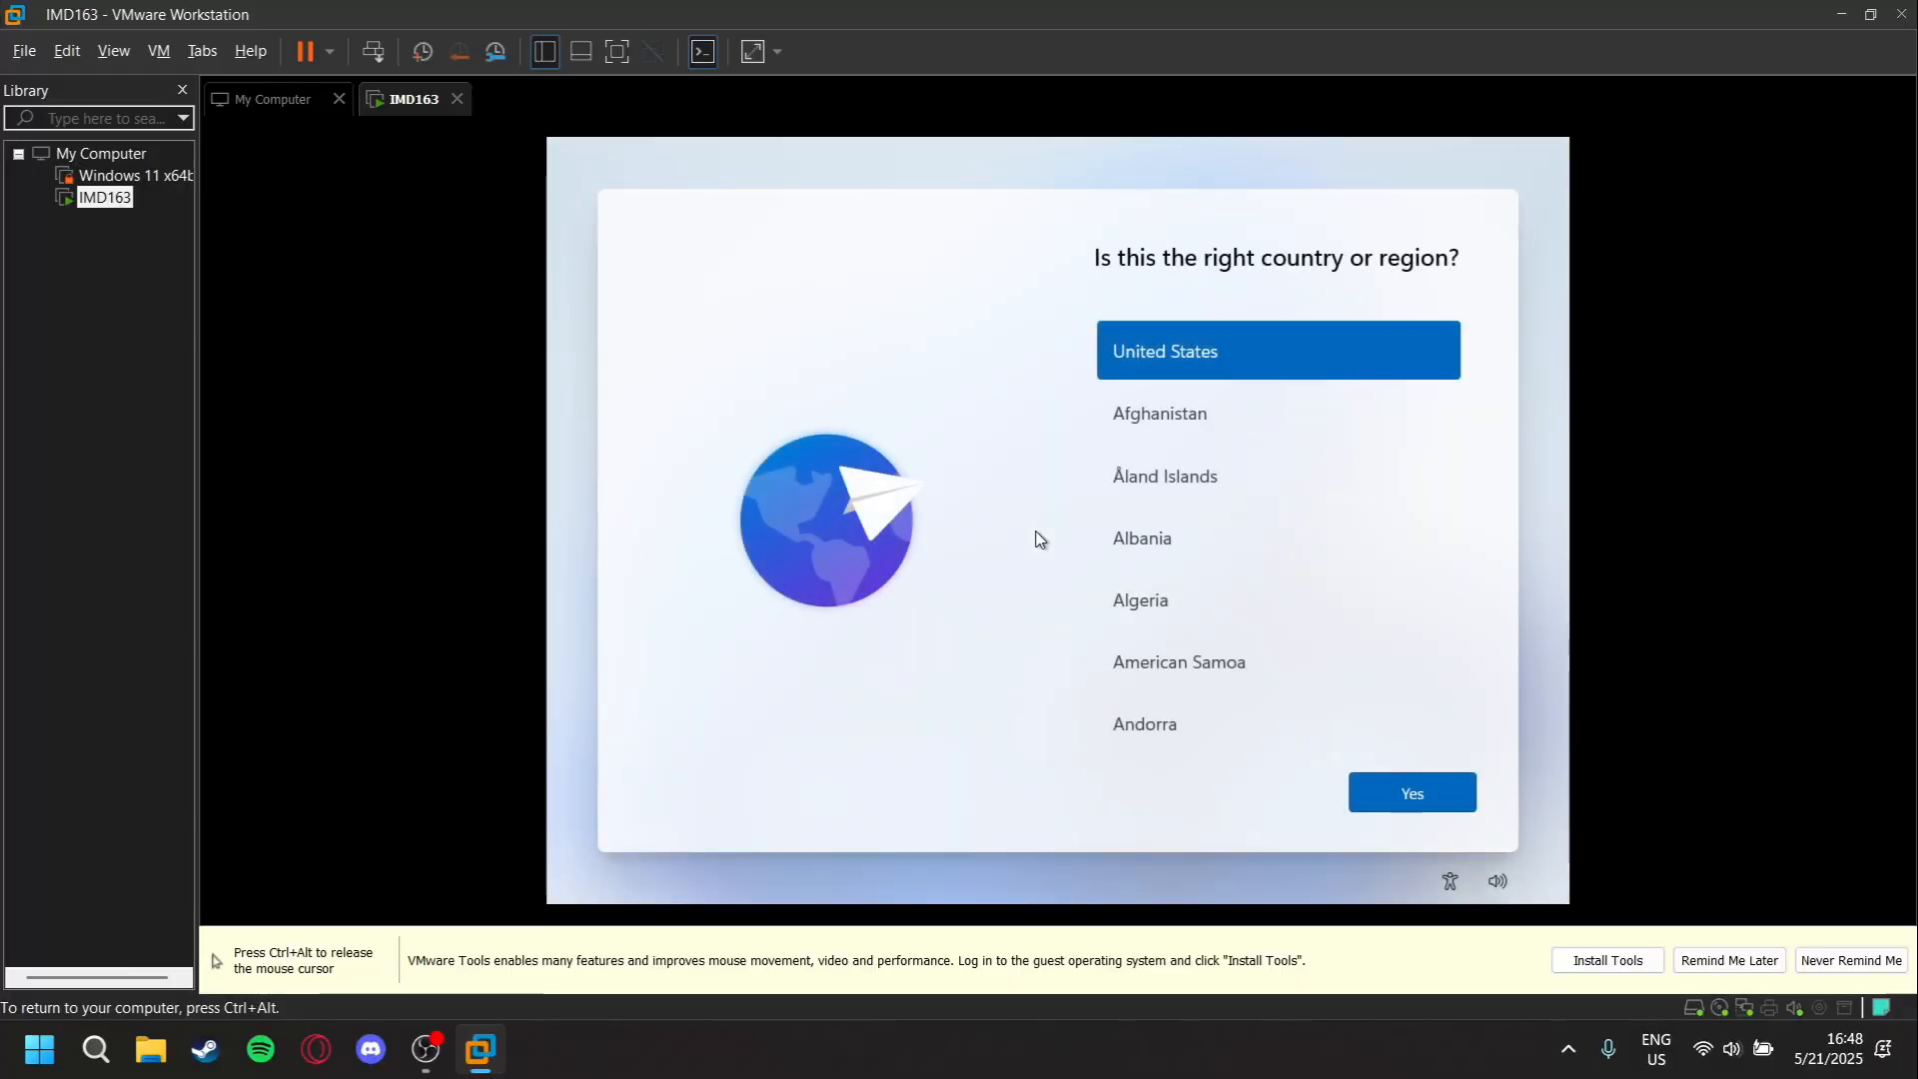
{"action": "left_click", "coordinate": [1403, 794]}
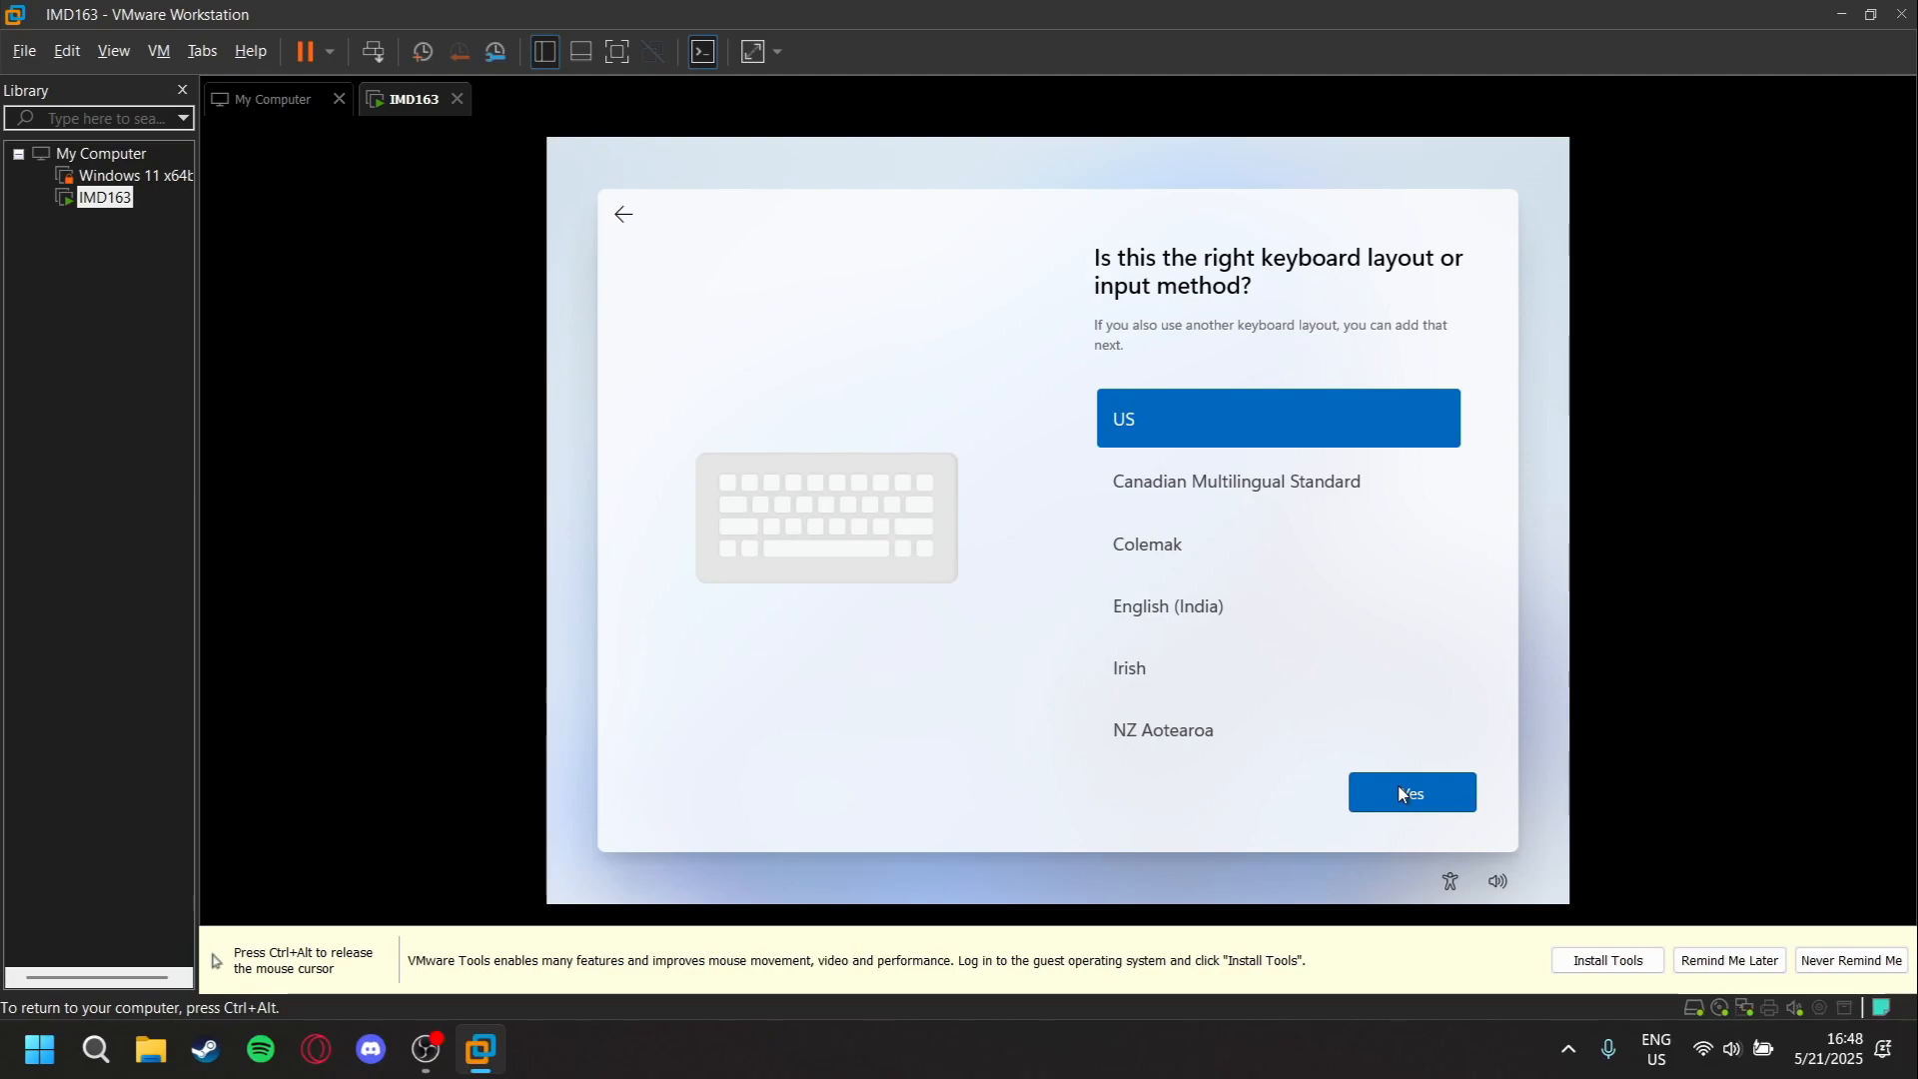
{"action": "left_click", "coordinate": [1402, 793]}
{"action": "left_click", "coordinate": [1382, 789]}
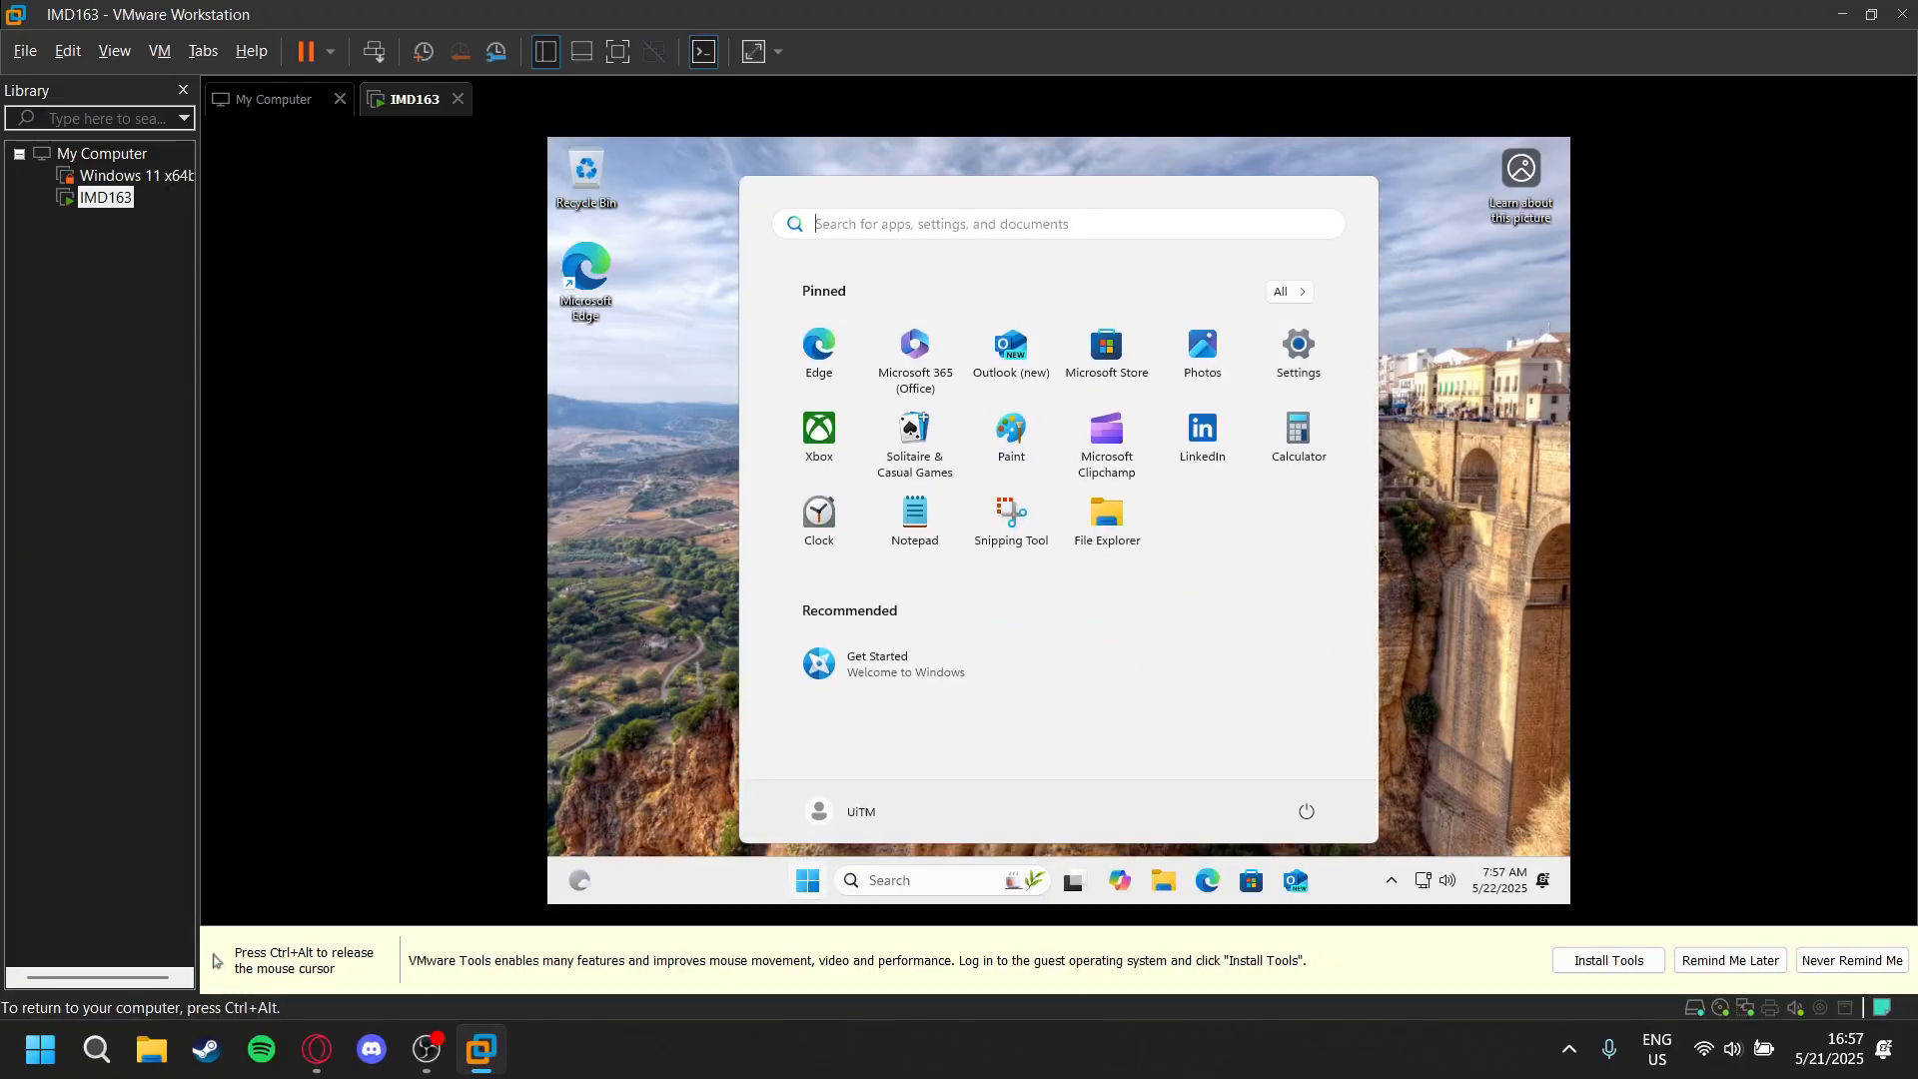
{"action": "key", "text": "ctrl+alt"}
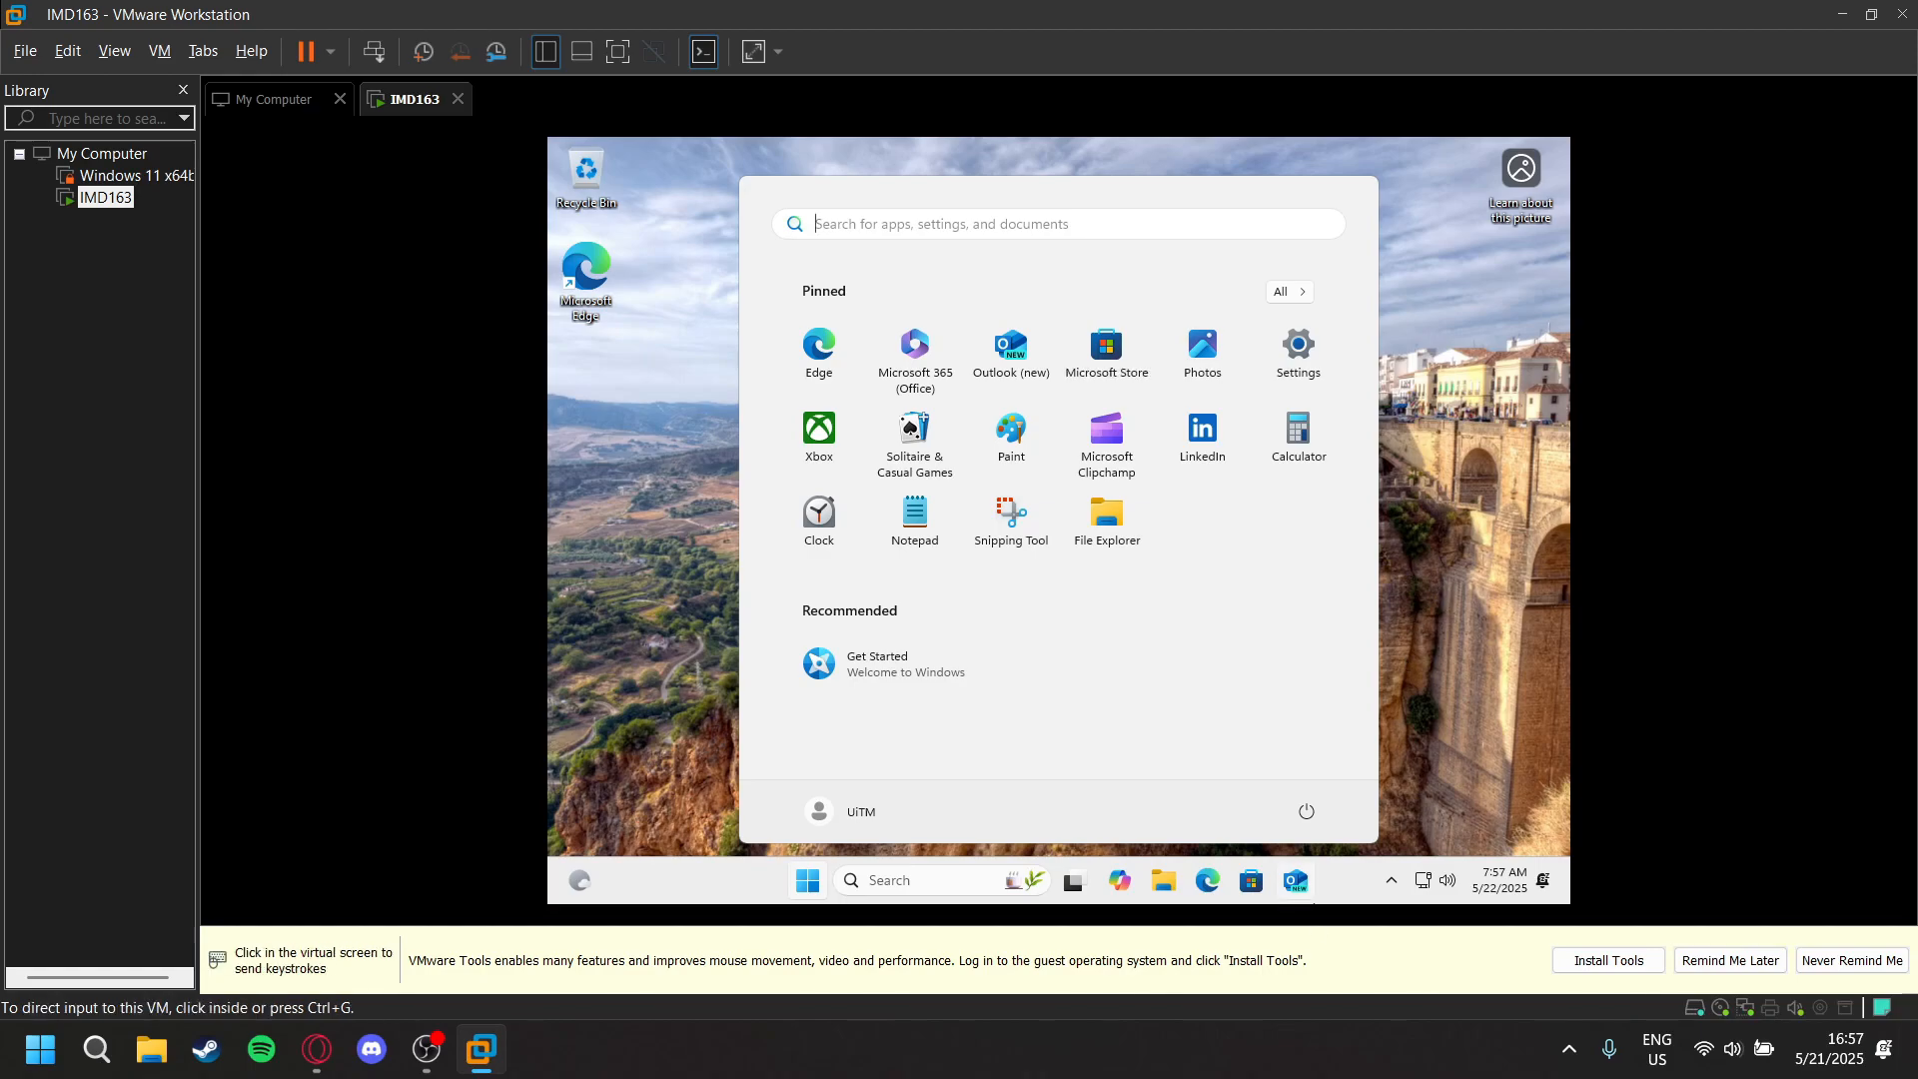
{"action": "left_click", "coordinate": [873, 833]}
{"action": "left_click", "coordinate": [614, 662]}
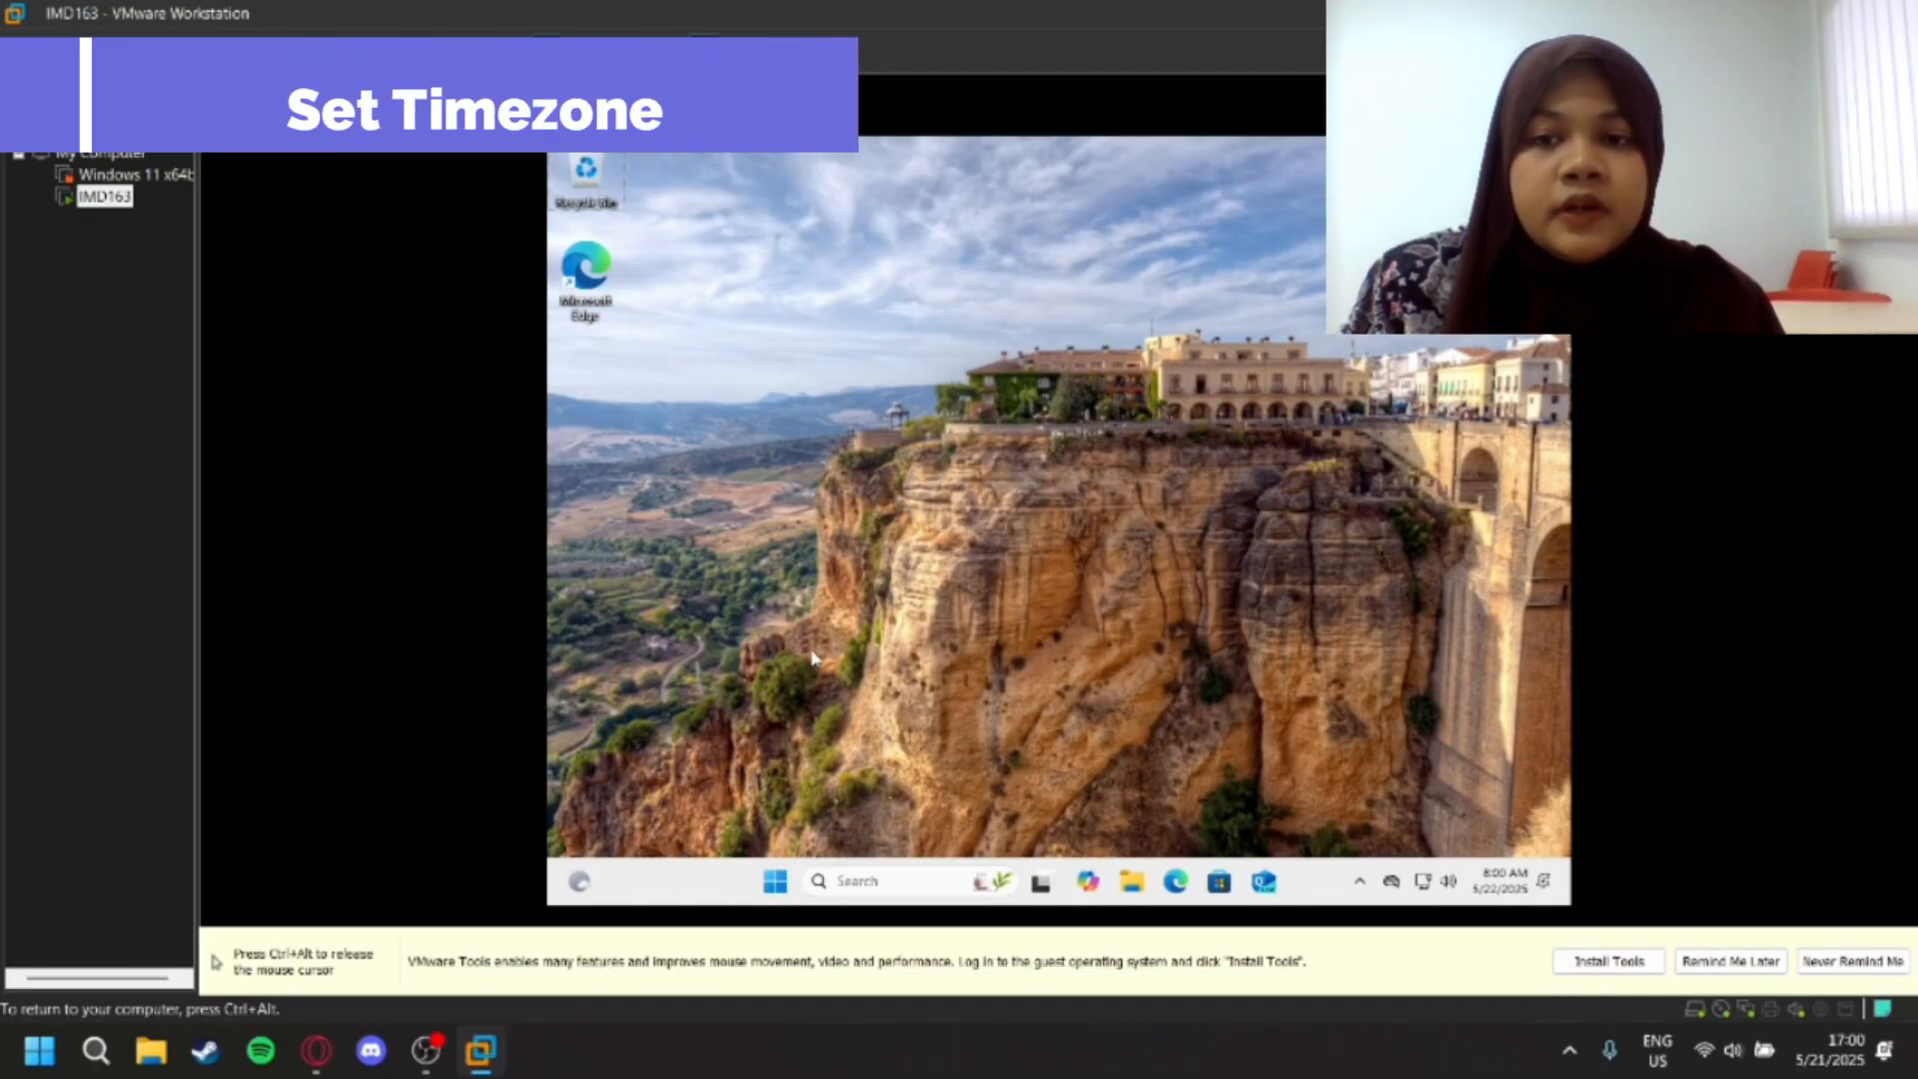
- Search Windows in the virtual machine for timez and open the Change the time zone settings
{"action": "key", "text": "super"}
{"action": "type", "text": "timez"}
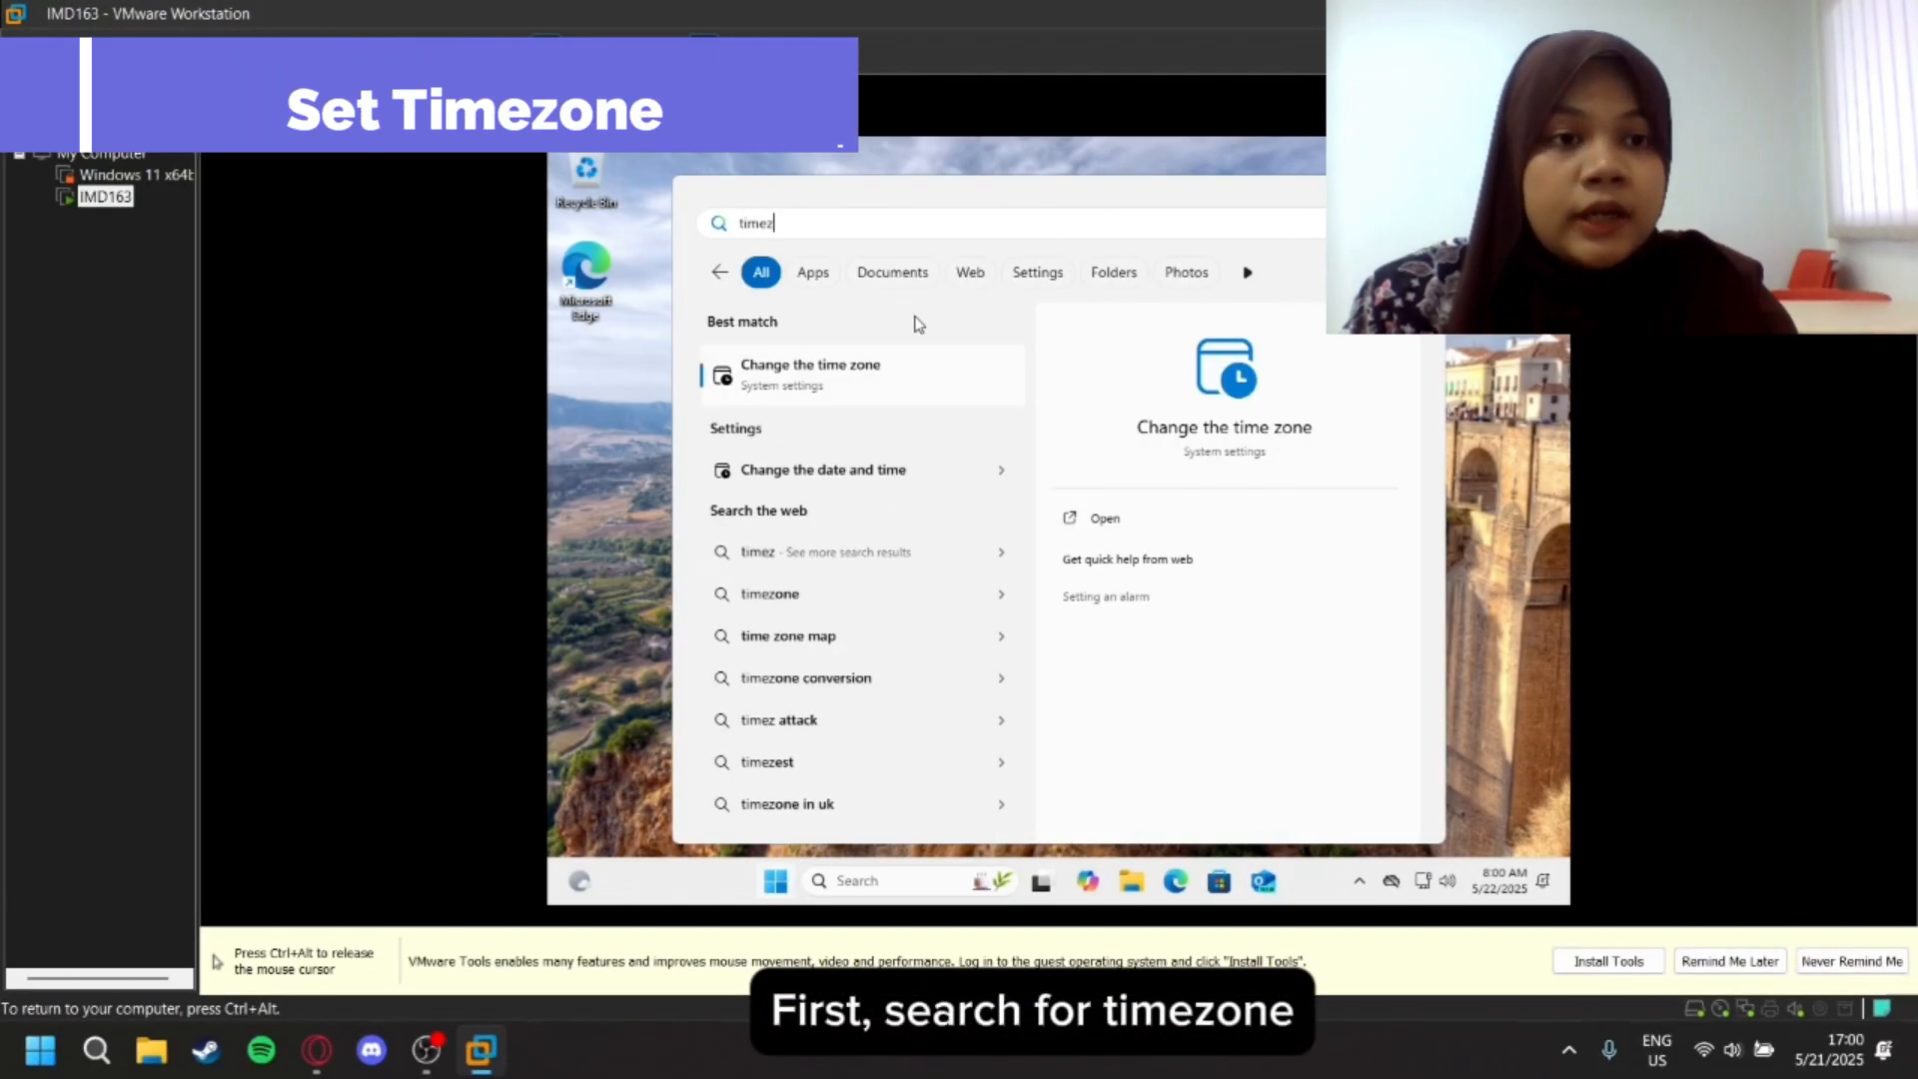
{"action": "left_click", "coordinate": [849, 367]}
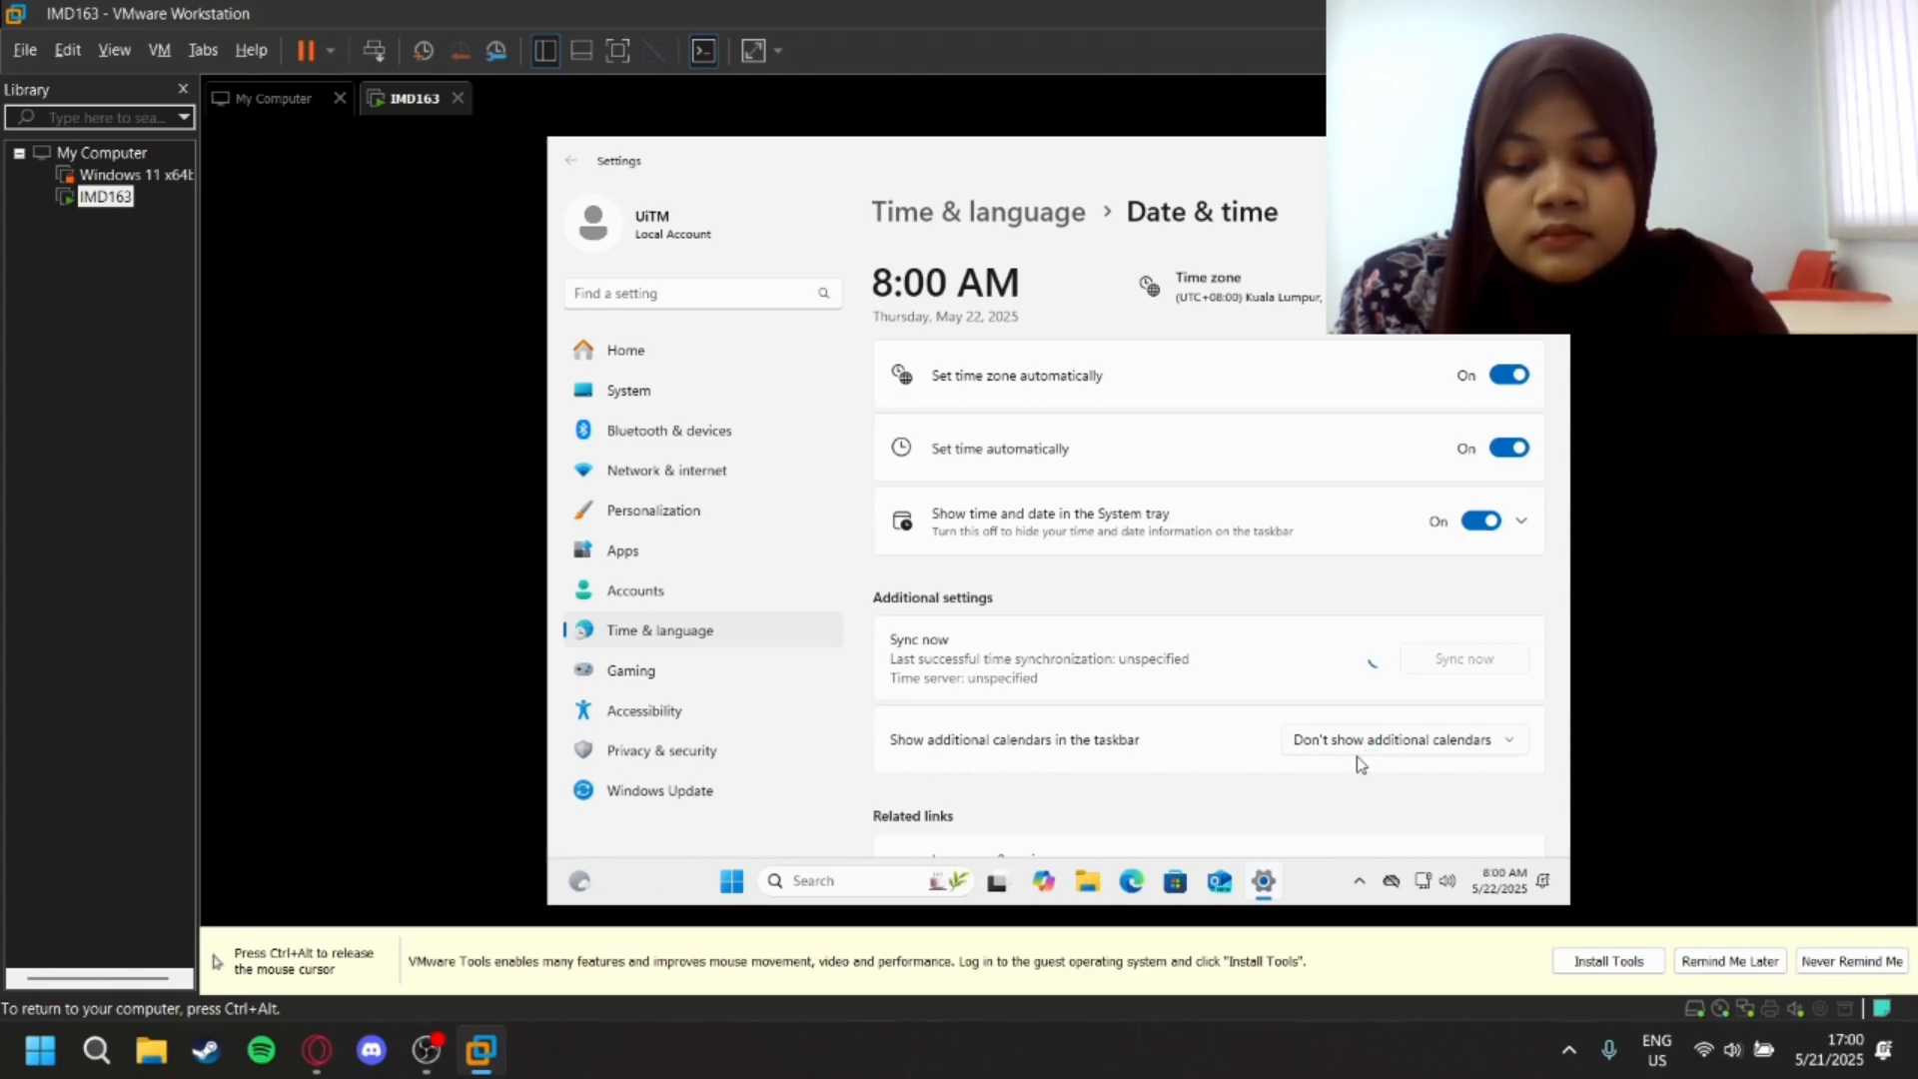
- Open the Language & region settings from the related links of the Date & time page
{"action": "scroll", "coordinate": [1357, 758], "scroll_direction": "down", "scroll_amount": 4}
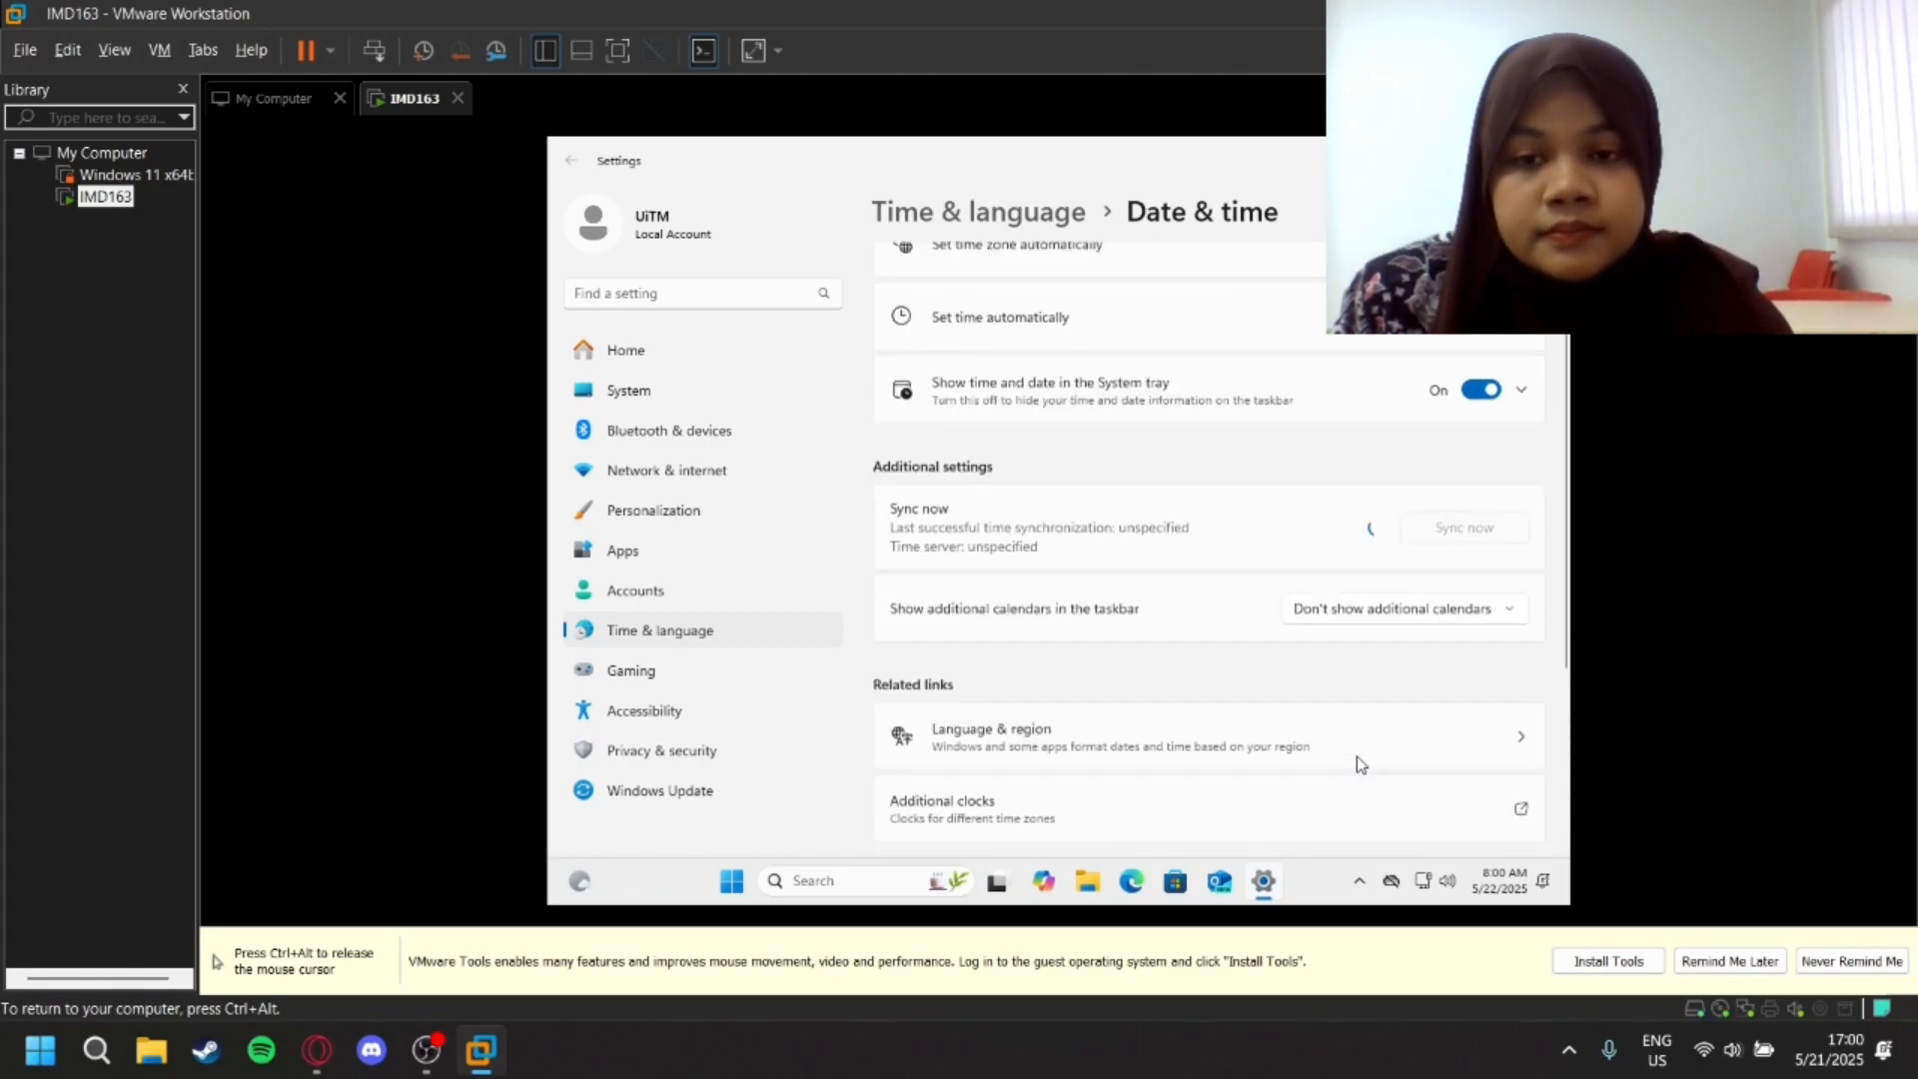
{"action": "scroll", "coordinate": [1357, 757], "scroll_direction": "up", "scroll_amount": 2}
{"action": "scroll", "coordinate": [1359, 765], "scroll_direction": "up", "scroll_amount": 1}
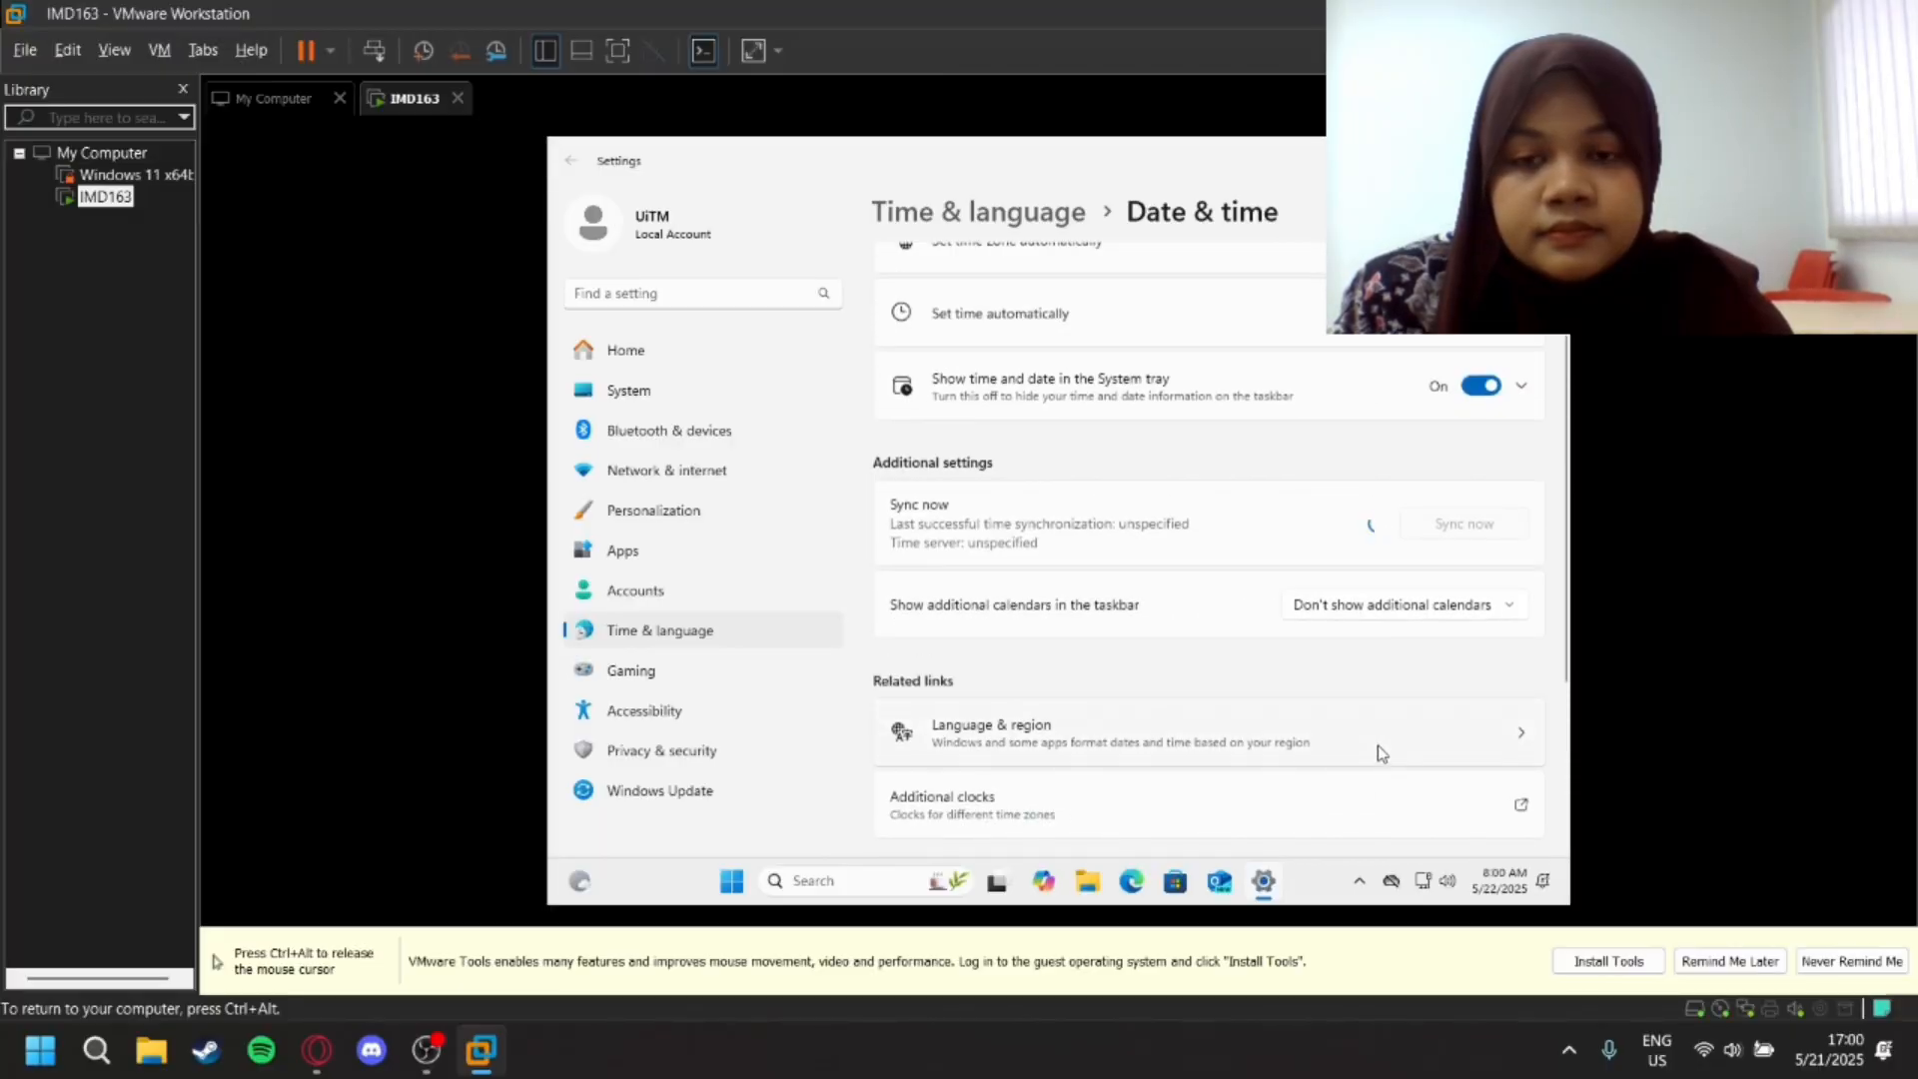
{"action": "left_click", "coordinate": [1511, 738]}
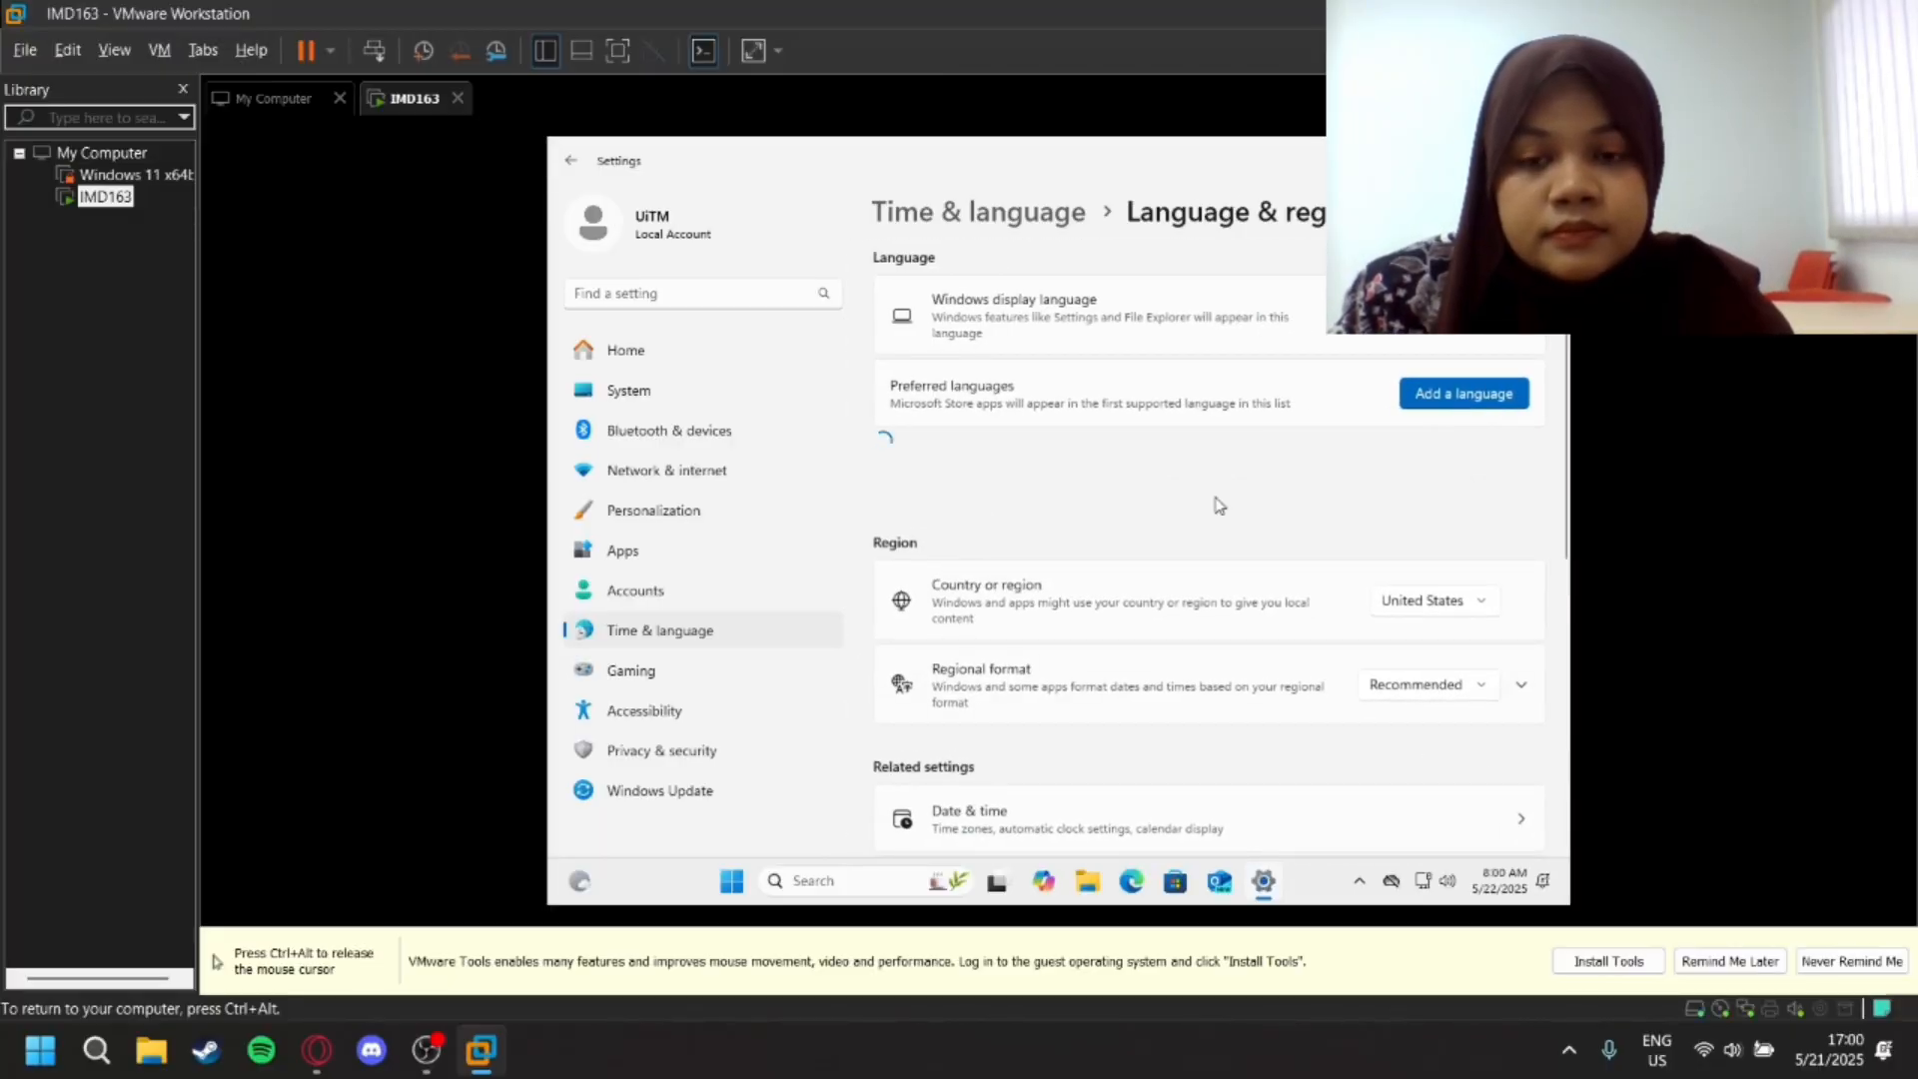
{"action": "scroll", "coordinate": [1267, 490], "scroll_direction": "down", "scroll_amount": 1}
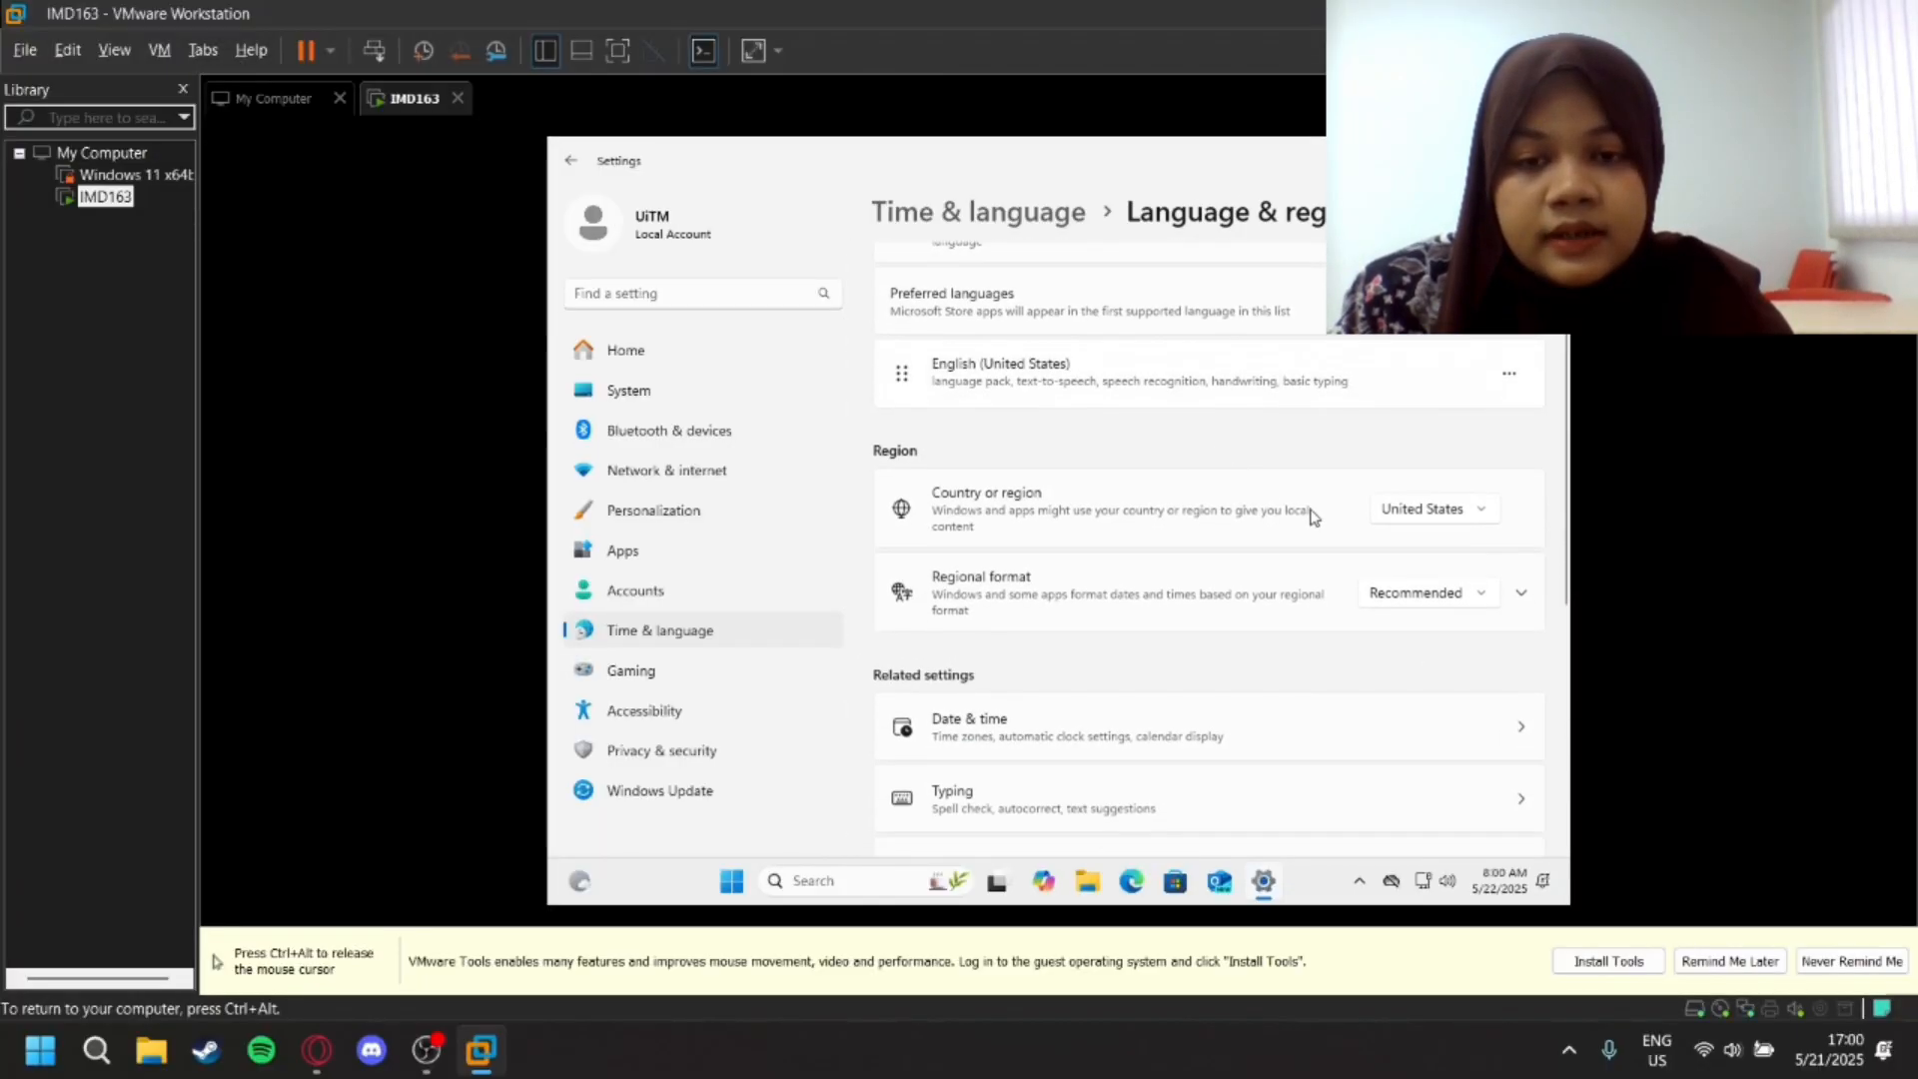
- Set the country or region to Malaysia and go to the related Date & time settings
{"action": "left_click", "coordinate": [1424, 508]}
{"action": "scroll", "coordinate": [1438, 584], "scroll_direction": "down", "scroll_amount": 2}
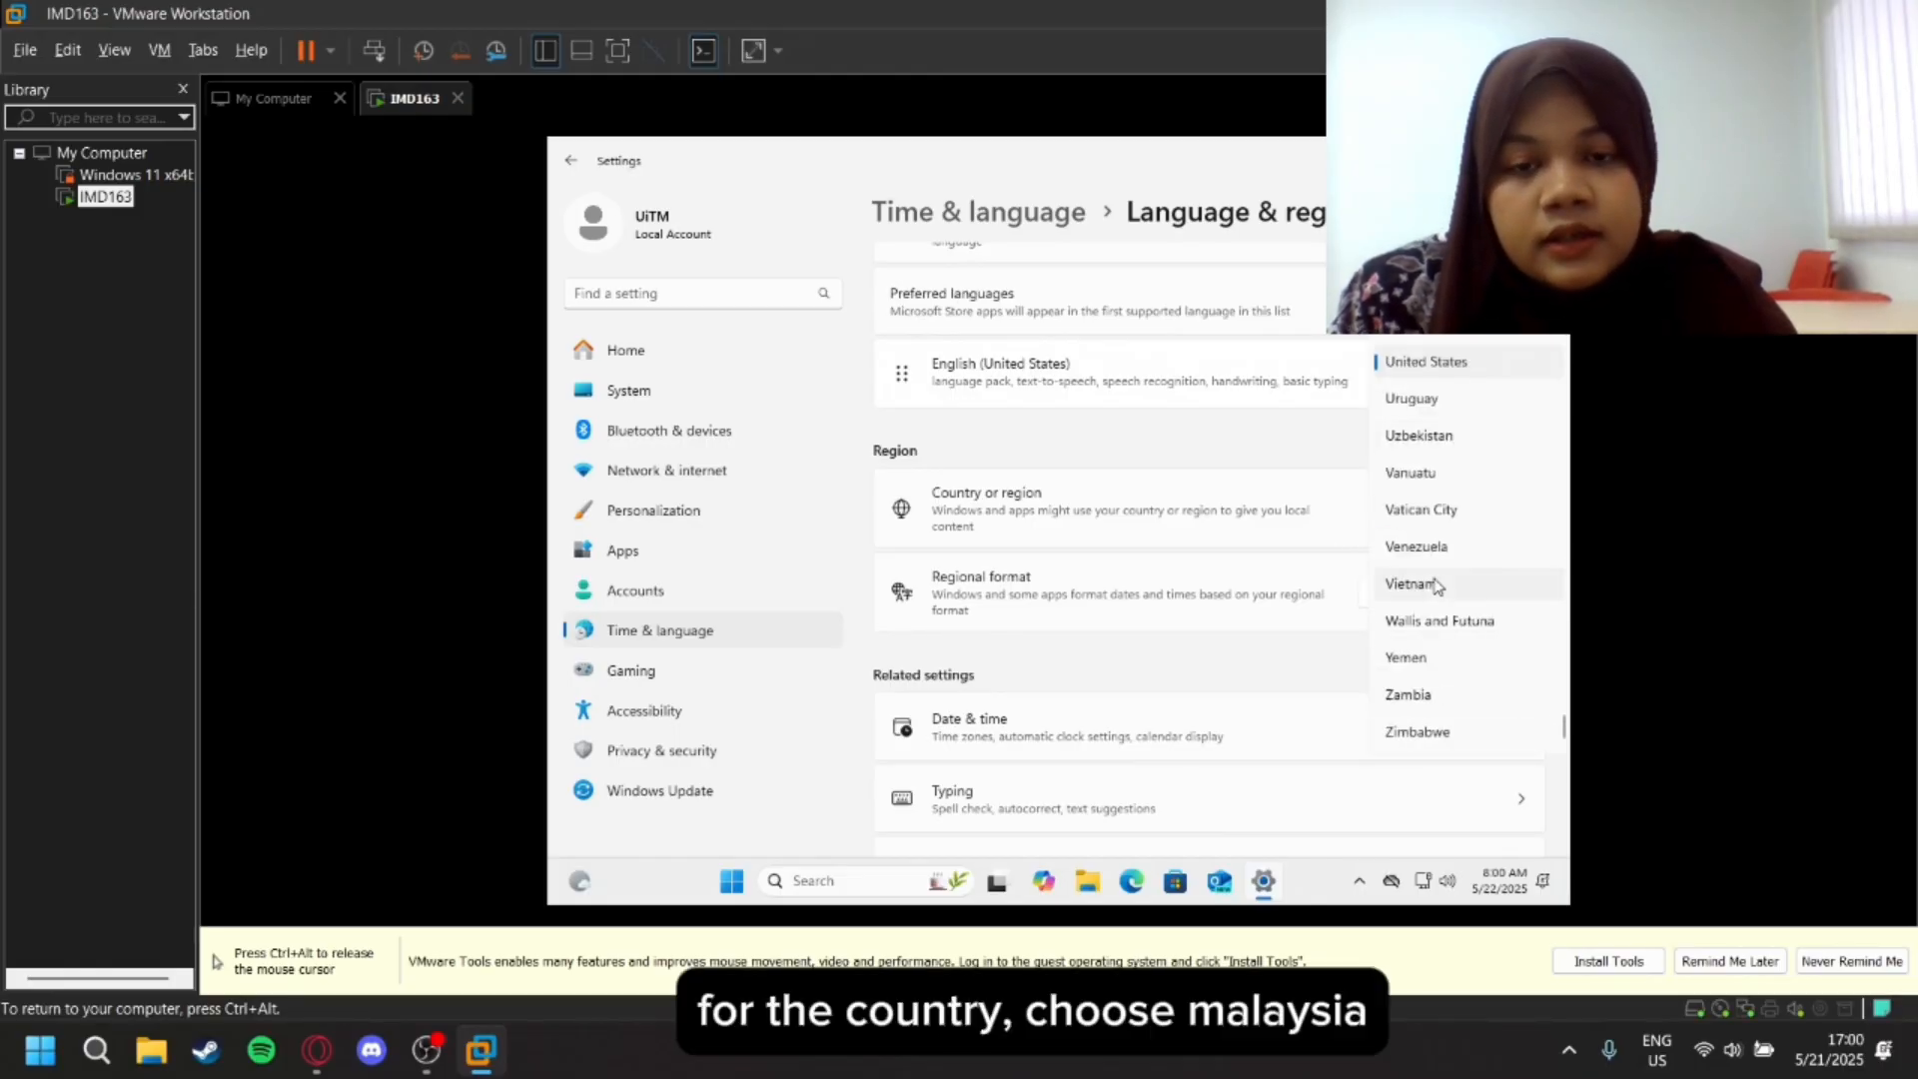
{"action": "scroll", "coordinate": [1437, 587], "scroll_direction": "up", "scroll_amount": 4}
{"action": "scroll", "coordinate": [1437, 586], "scroll_direction": "up", "scroll_amount": 1}
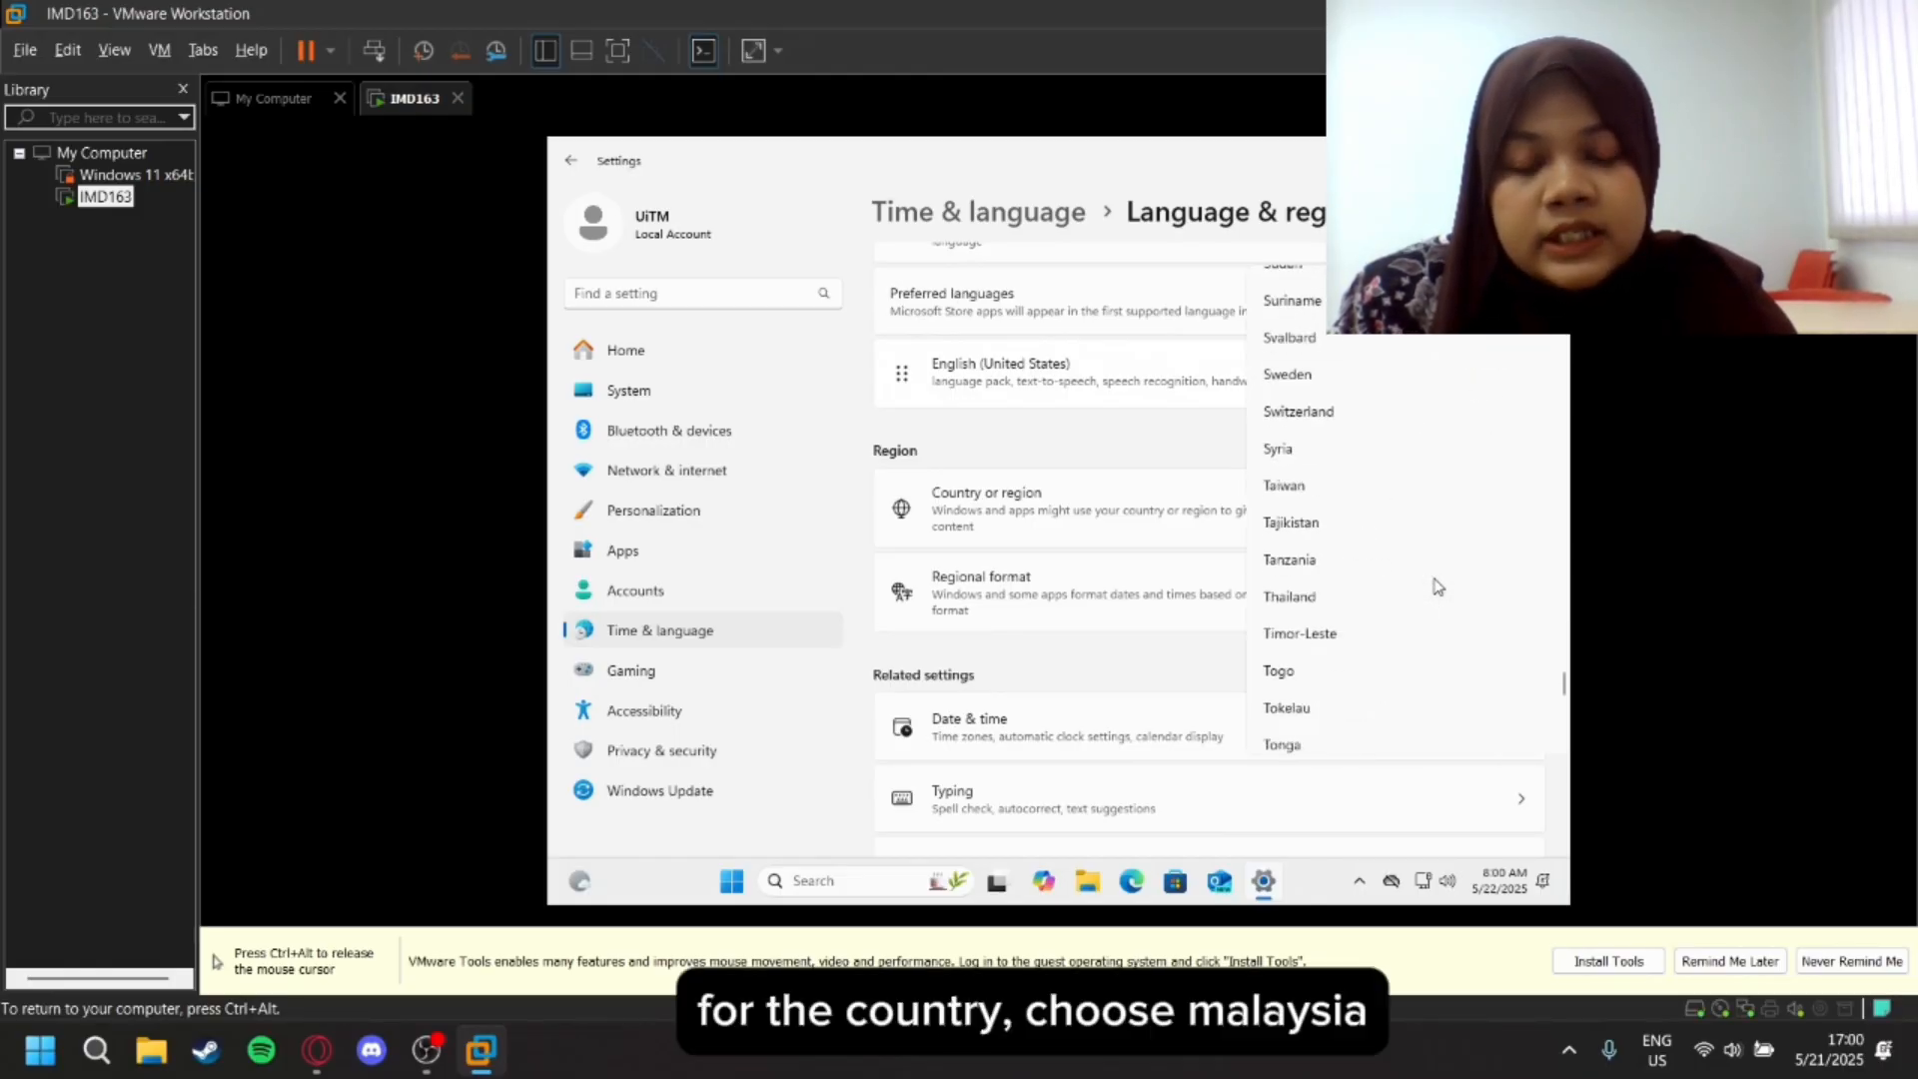
{"action": "scroll", "coordinate": [1436, 587], "scroll_direction": "down", "scroll_amount": 5}
{"action": "scroll", "coordinate": [1436, 587], "scroll_direction": "up", "scroll_amount": 12}
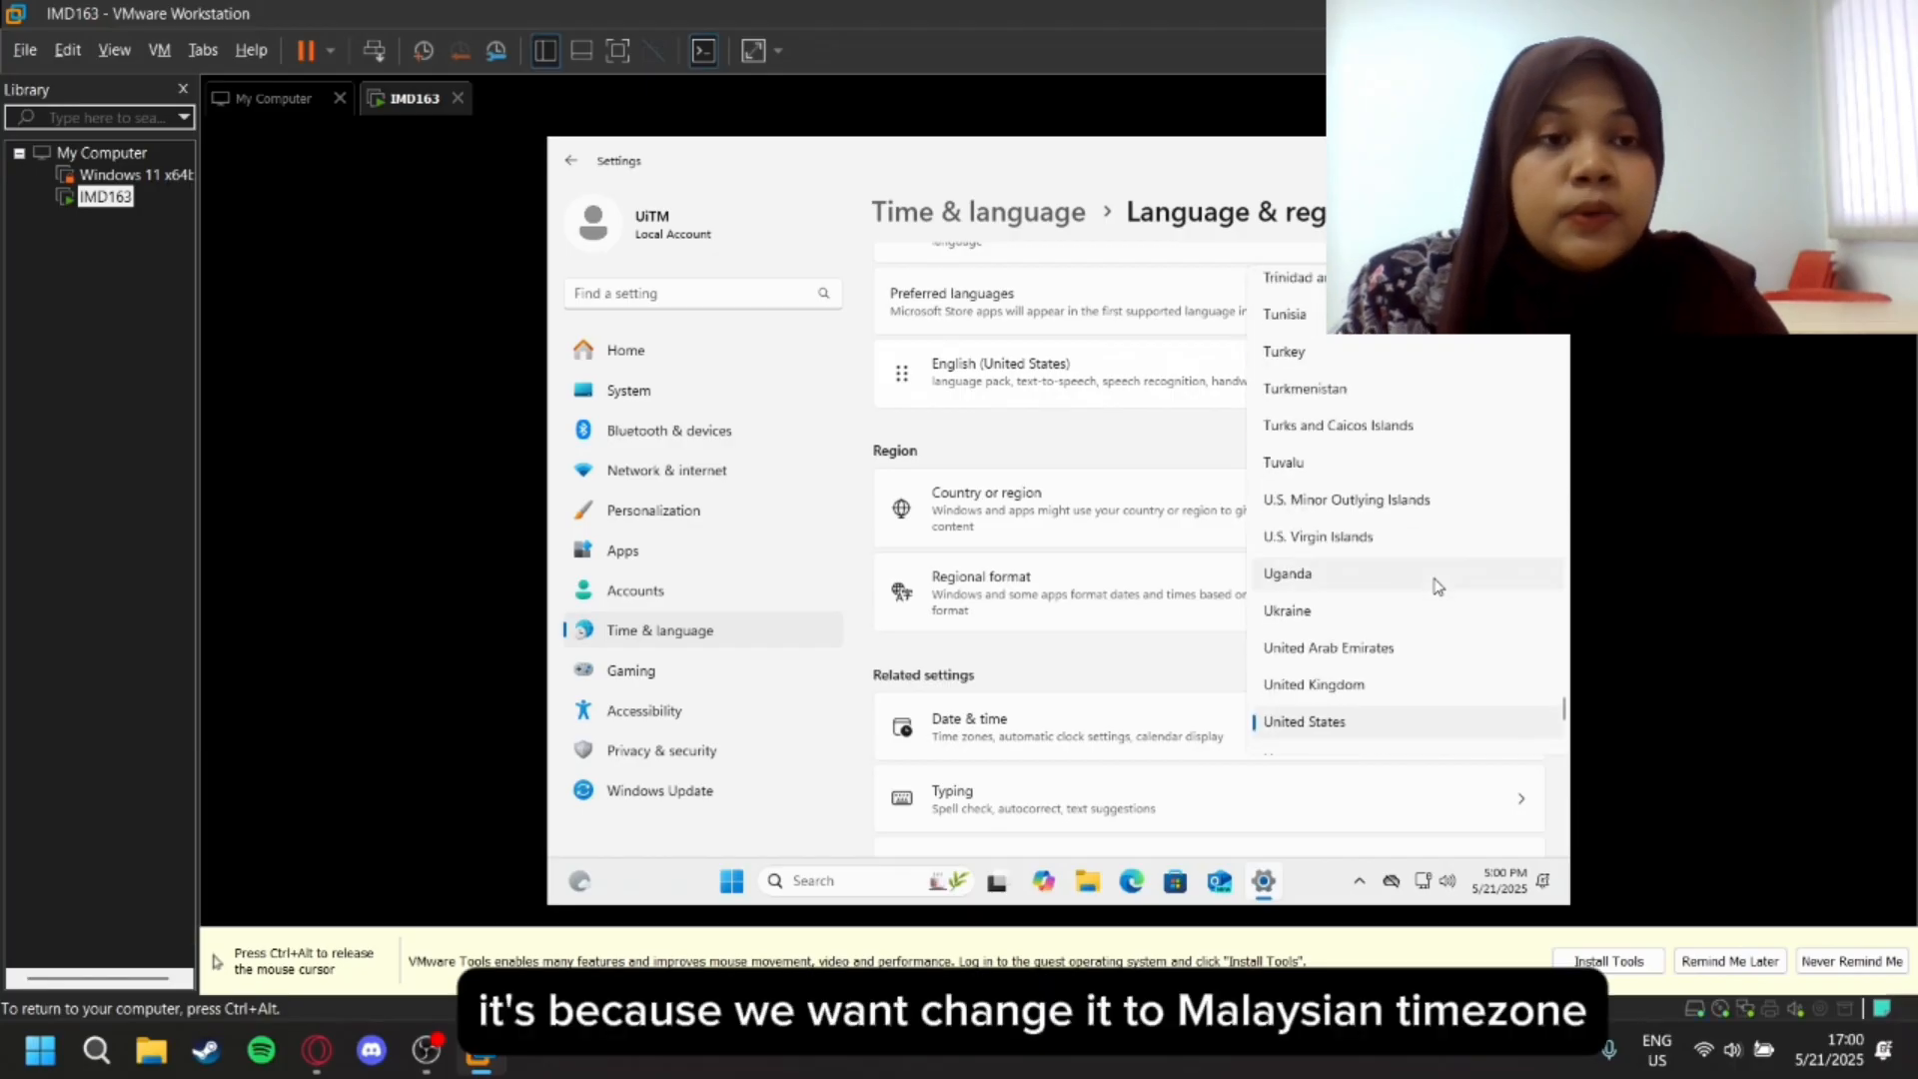
{"action": "scroll", "coordinate": [1437, 587], "scroll_direction": "up", "scroll_amount": 15}
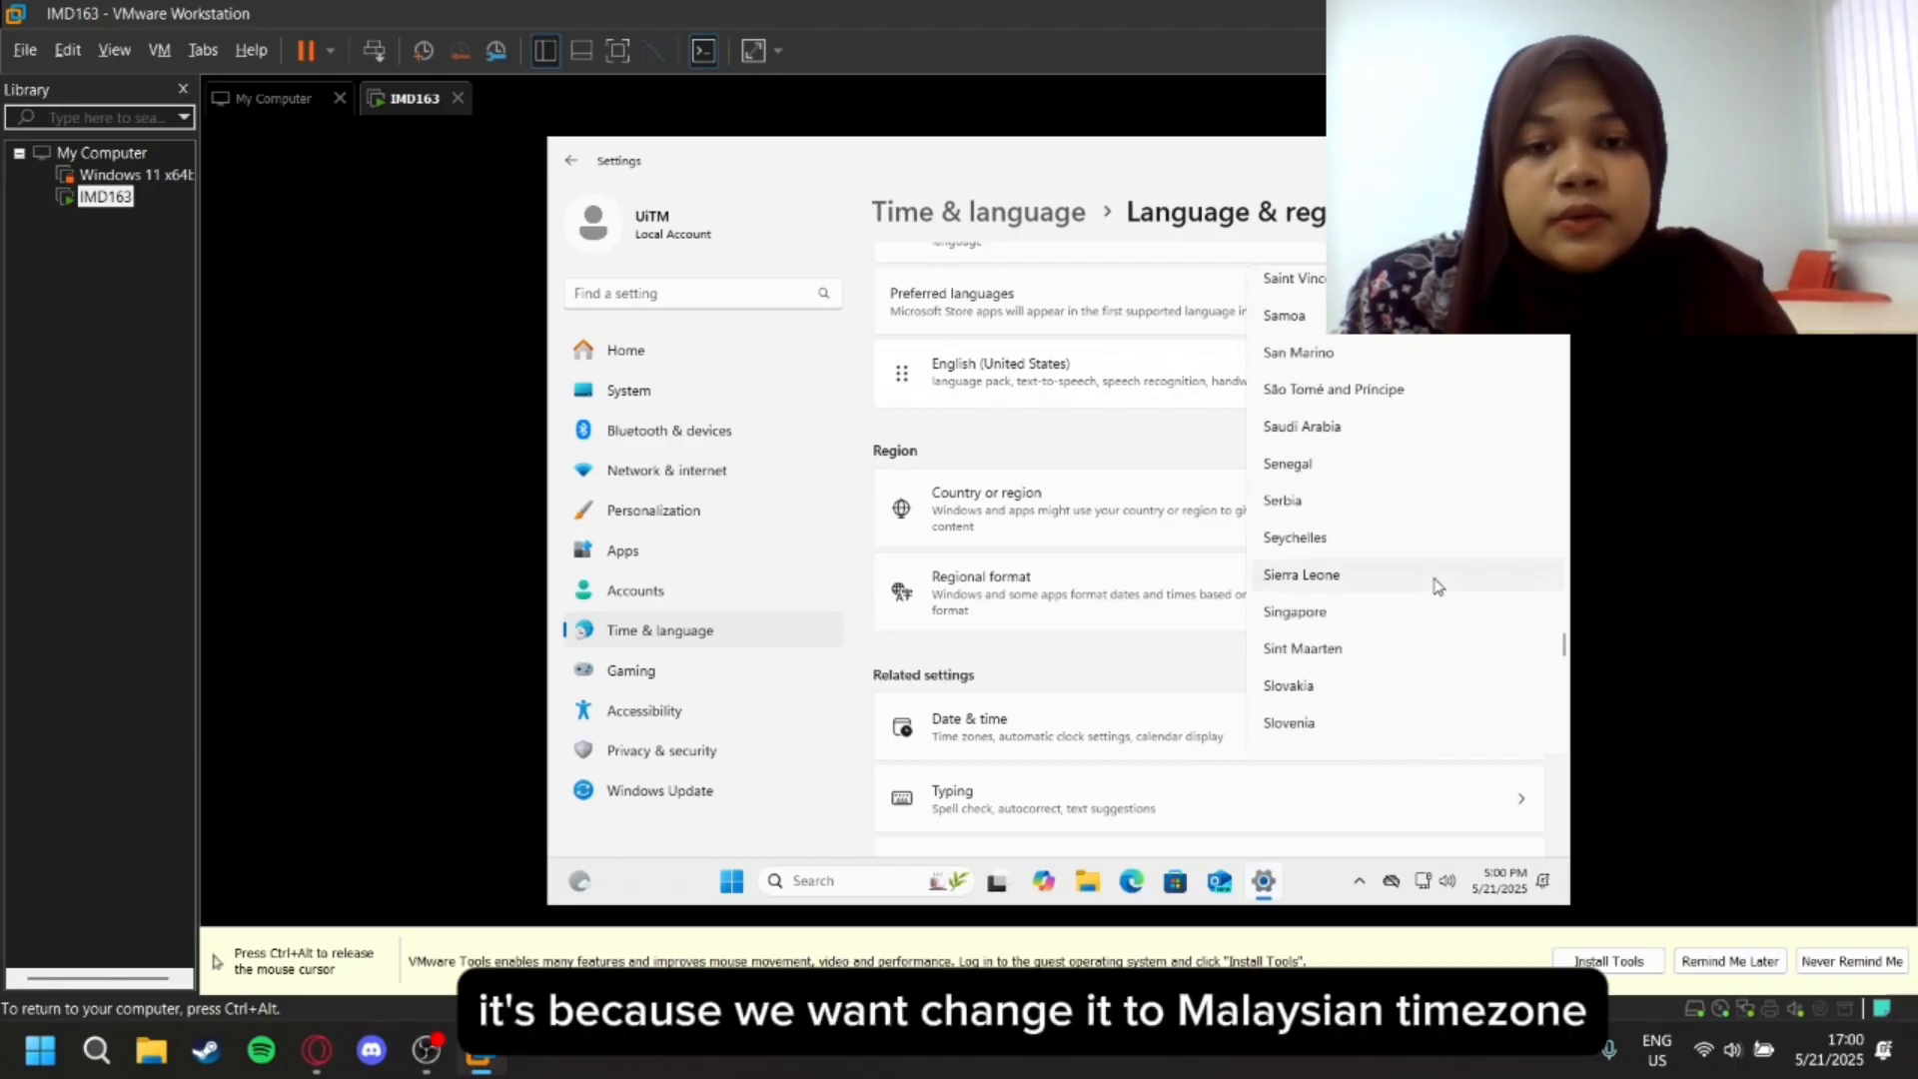
{"action": "scroll", "coordinate": [1435, 586], "scroll_direction": "up", "scroll_amount": 5}
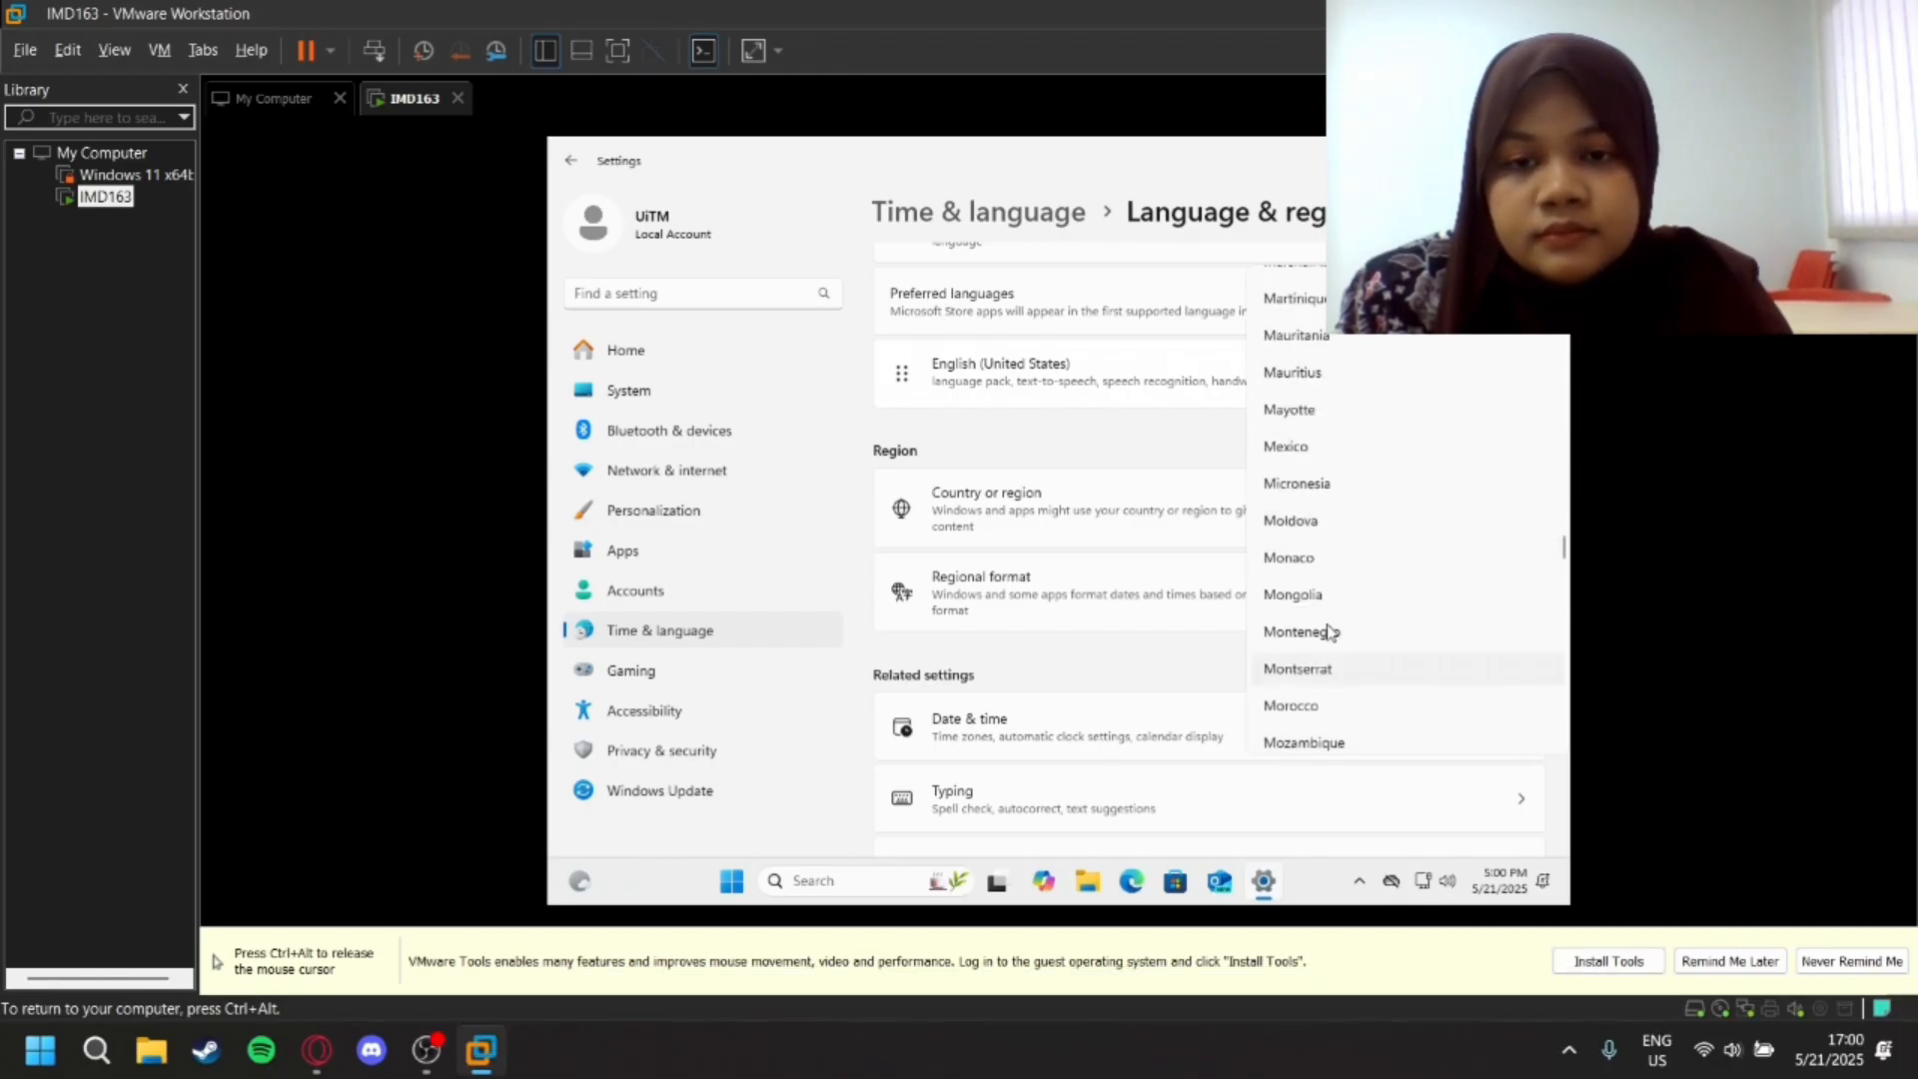
{"action": "scroll", "coordinate": [1328, 639], "scroll_direction": "up", "scroll_amount": 3}
{"action": "left_click", "coordinate": [1301, 338]}
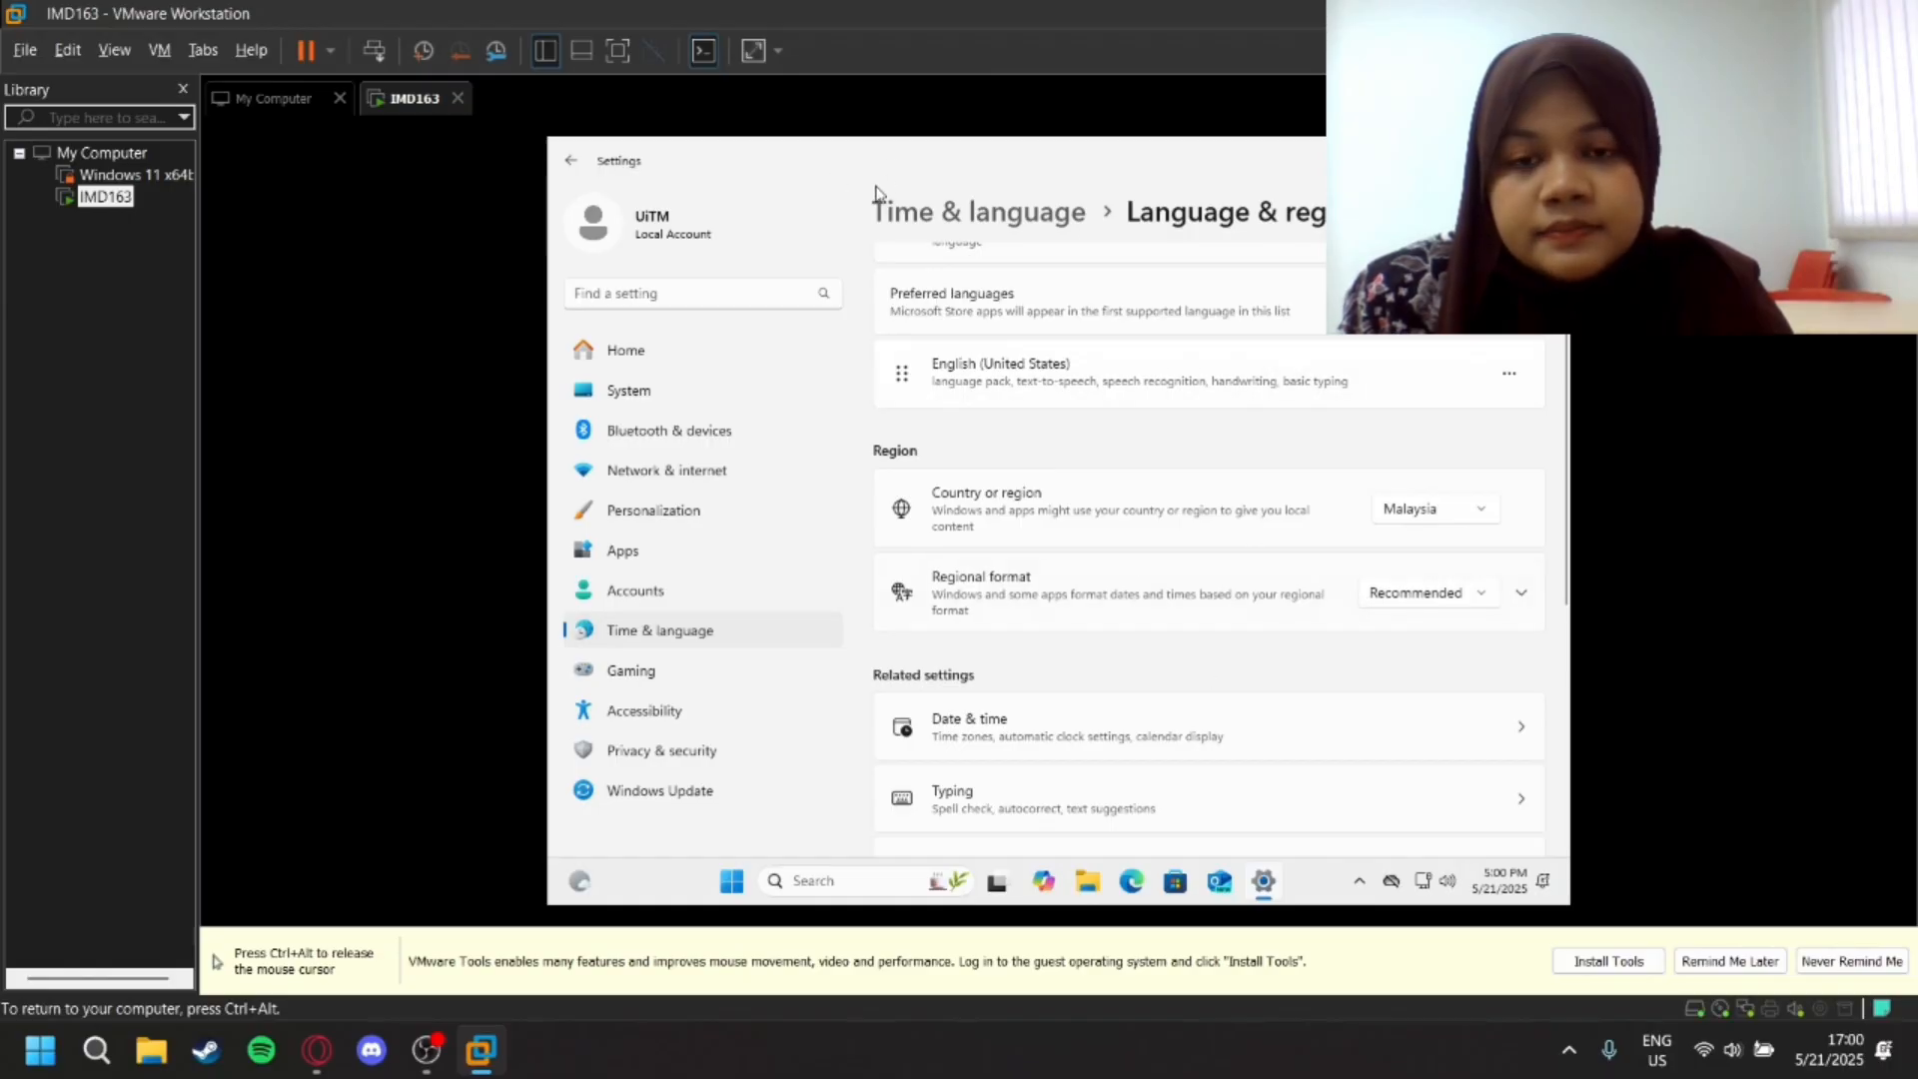
{"action": "left_click", "coordinate": [969, 726]}
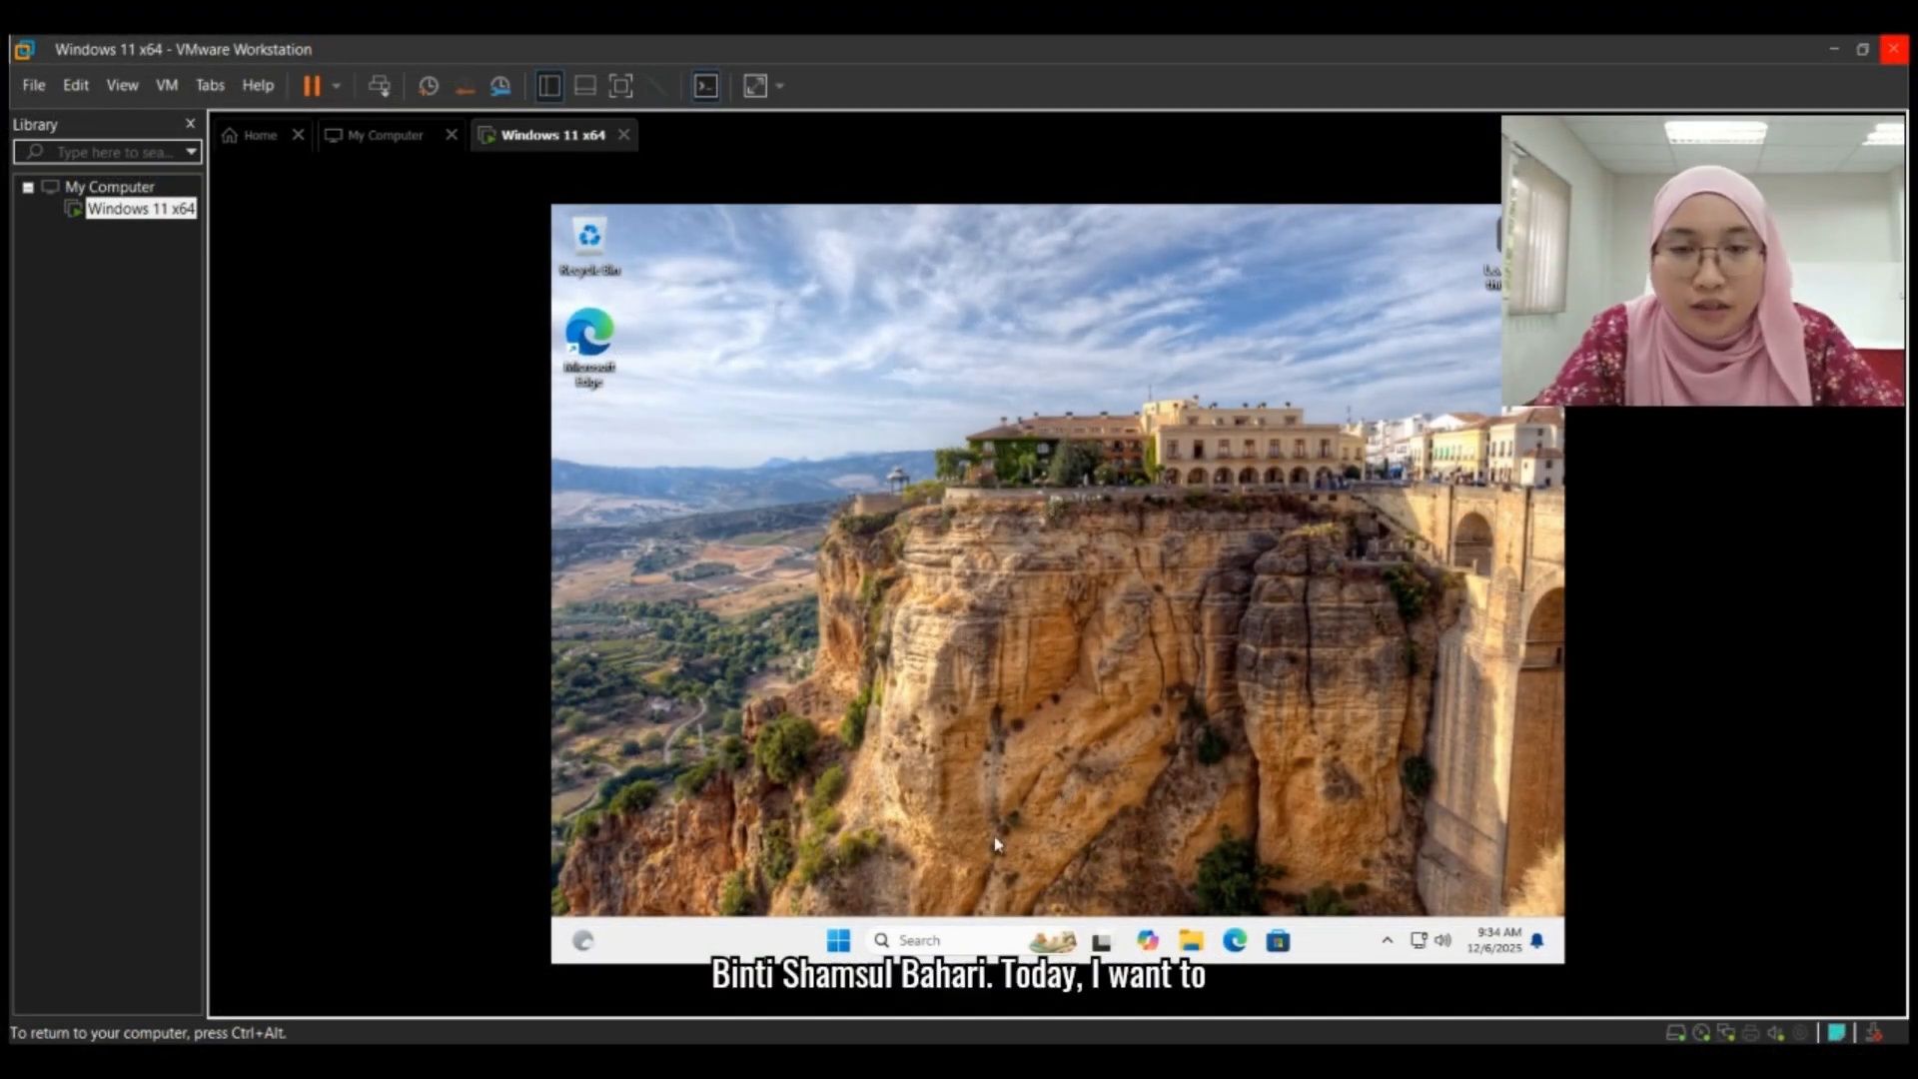
- Search Windows in the virtual machine for system in and open System Information
{"action": "left_click", "coordinate": [839, 941]}
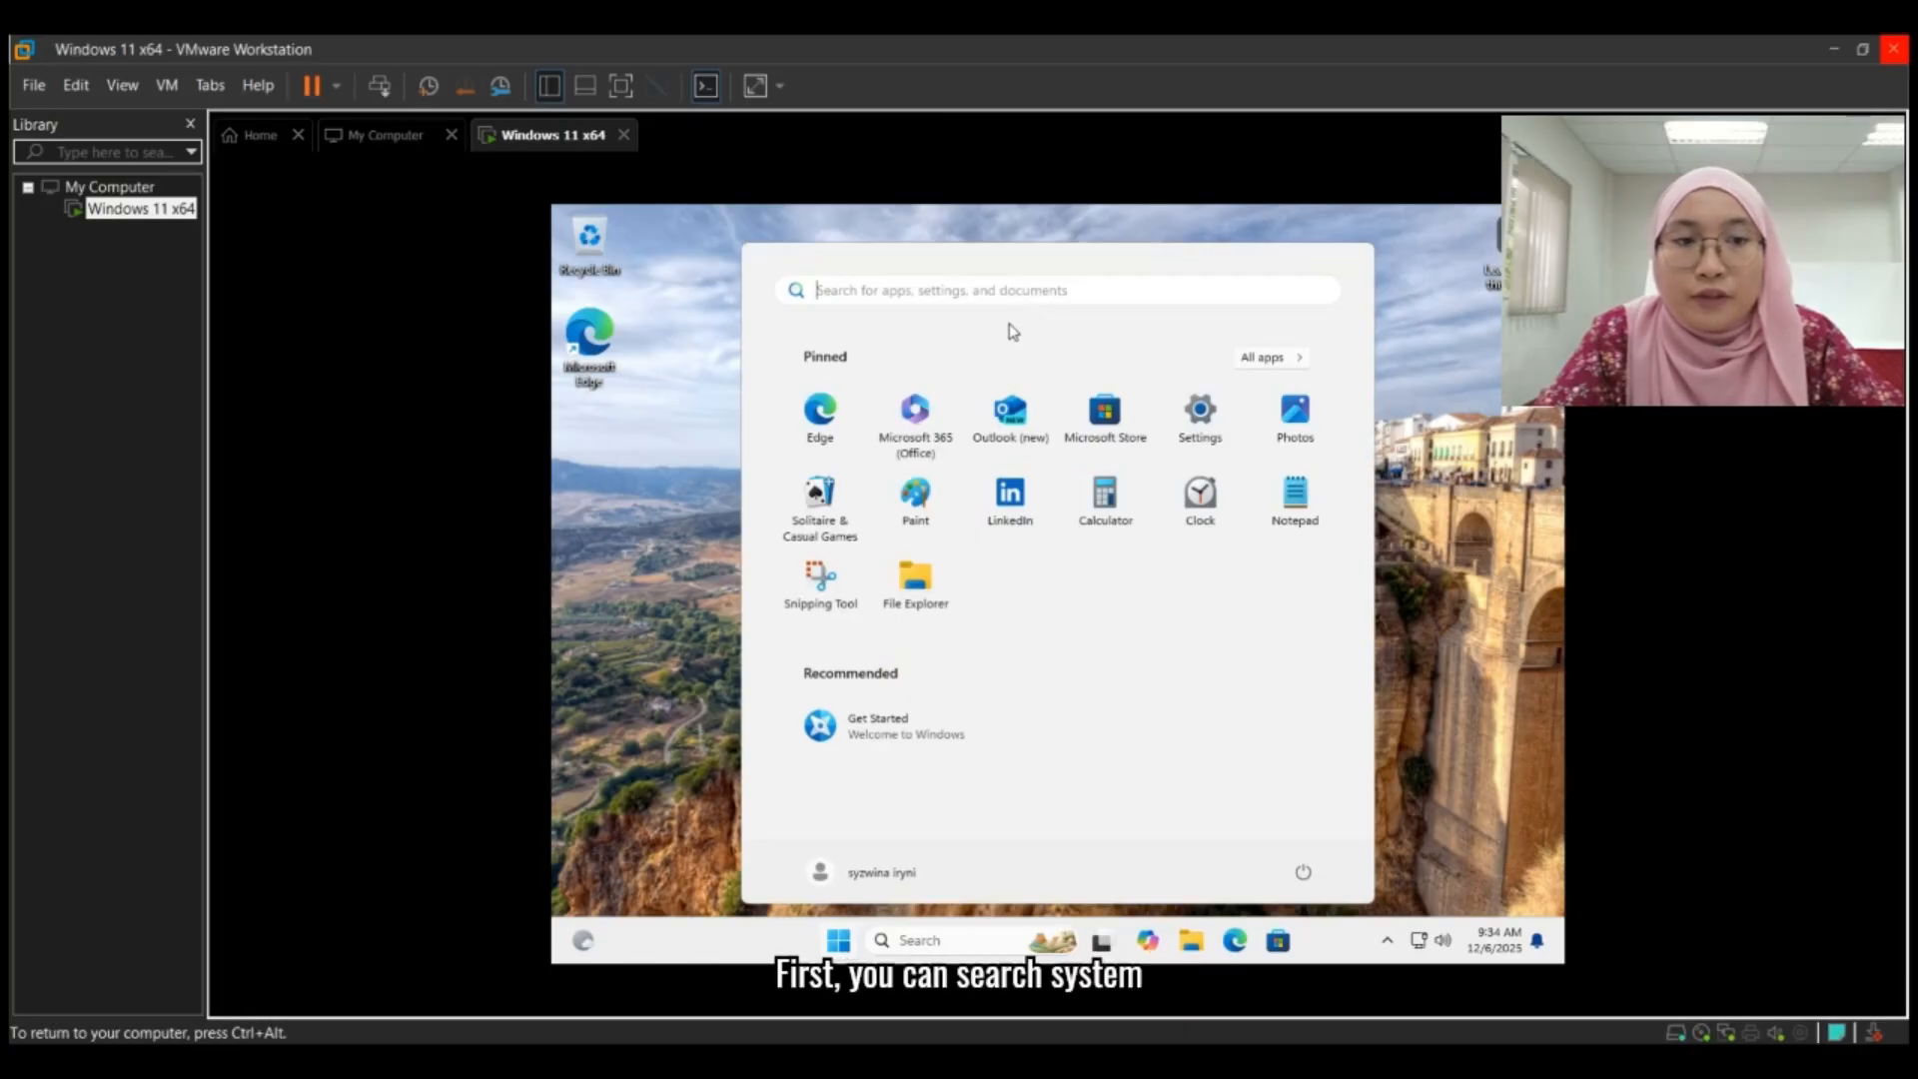
{"action": "type", "text": "system in"}
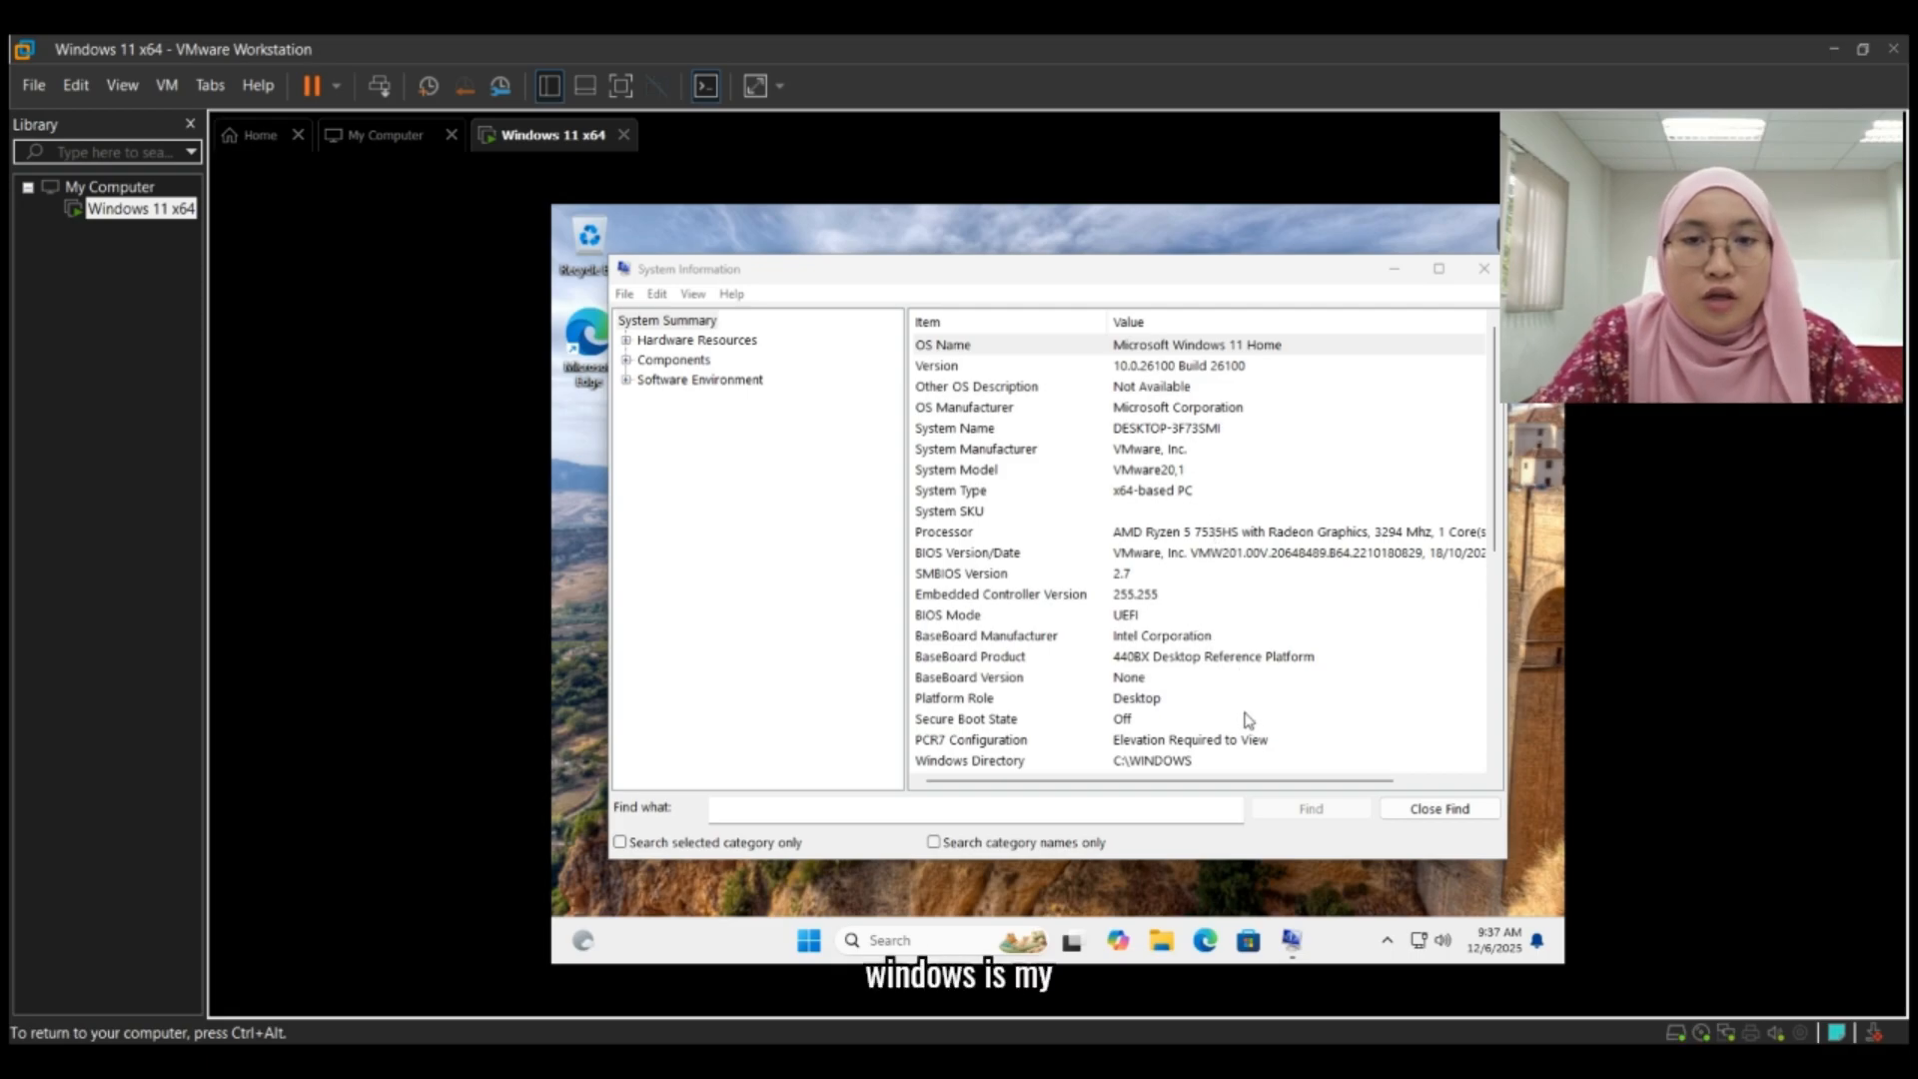
- Examine the System Summary from the OS name down to the memory and security entries, and close the duplicate System Information window
{"action": "scroll", "coordinate": [1254, 730], "scroll_direction": "down", "scroll_amount": 2}
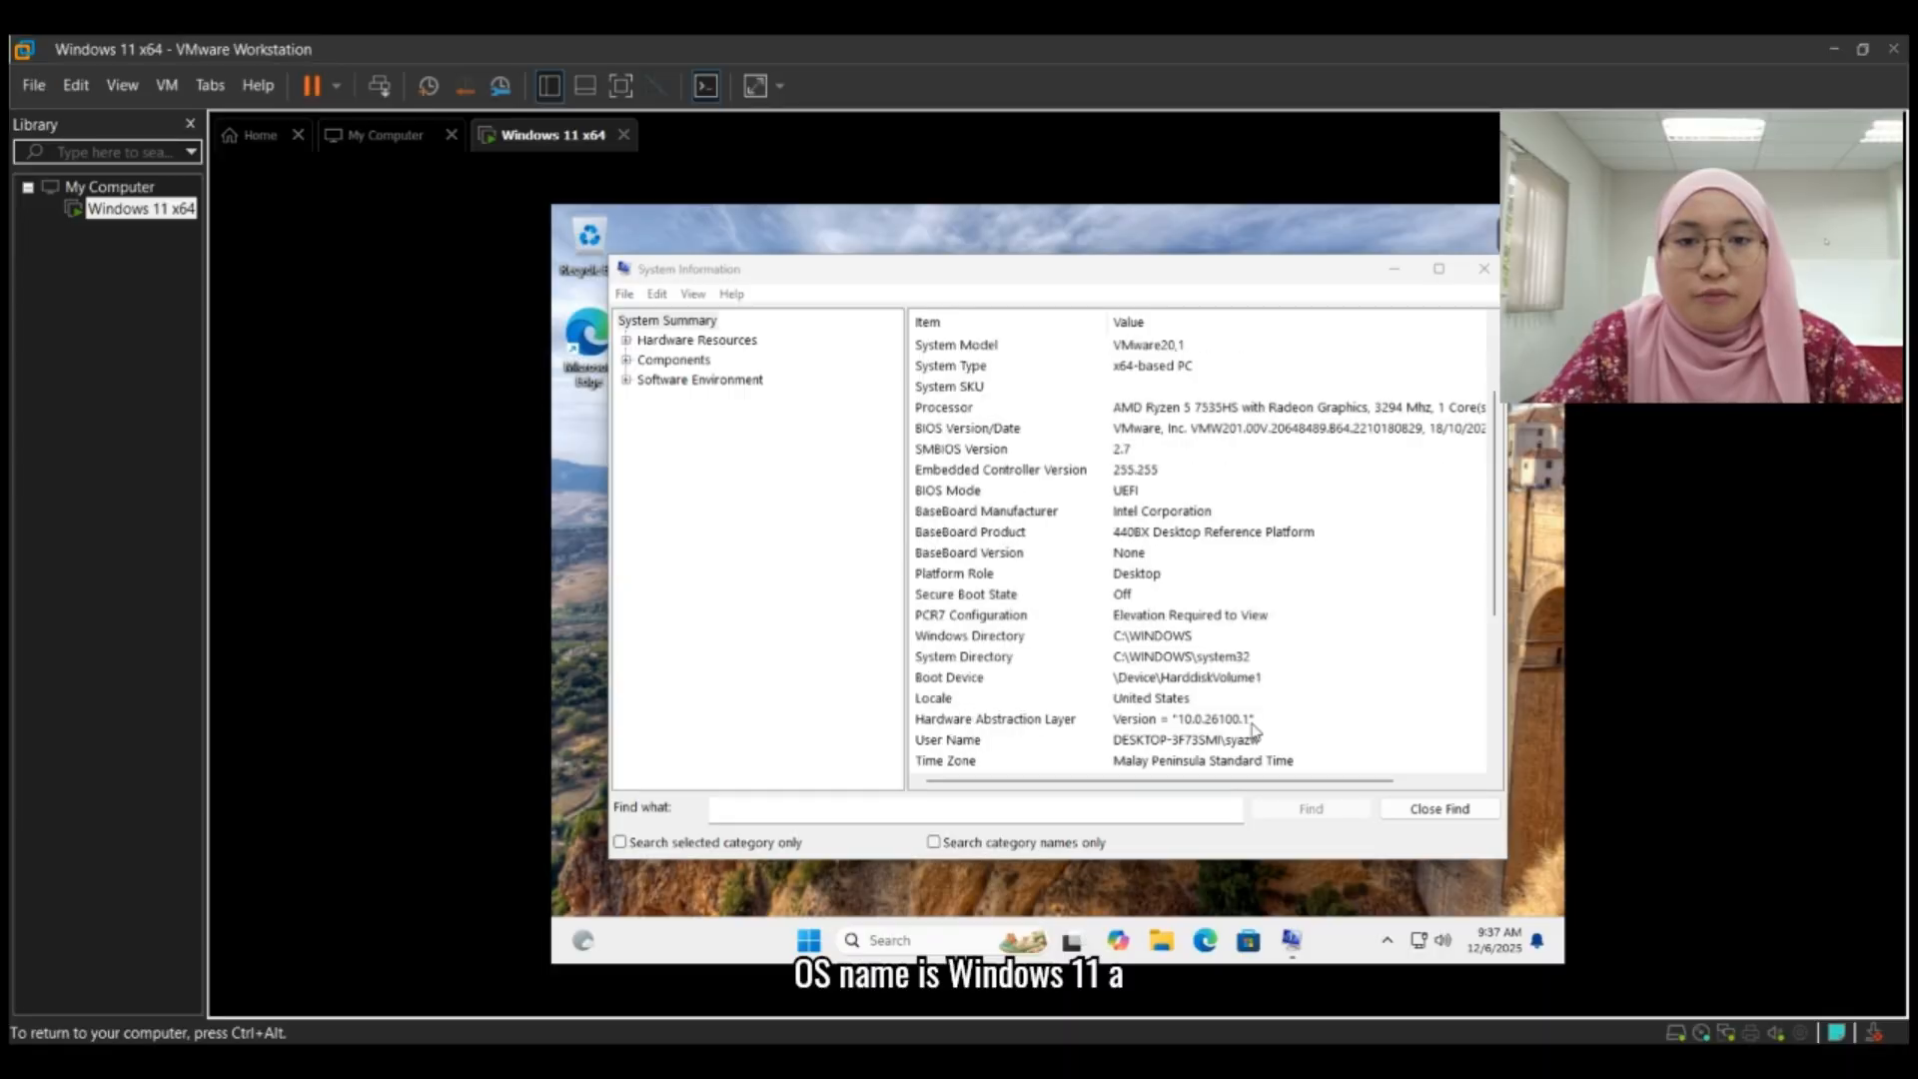
{"action": "scroll", "coordinate": [1254, 728], "scroll_direction": "down", "scroll_amount": 1}
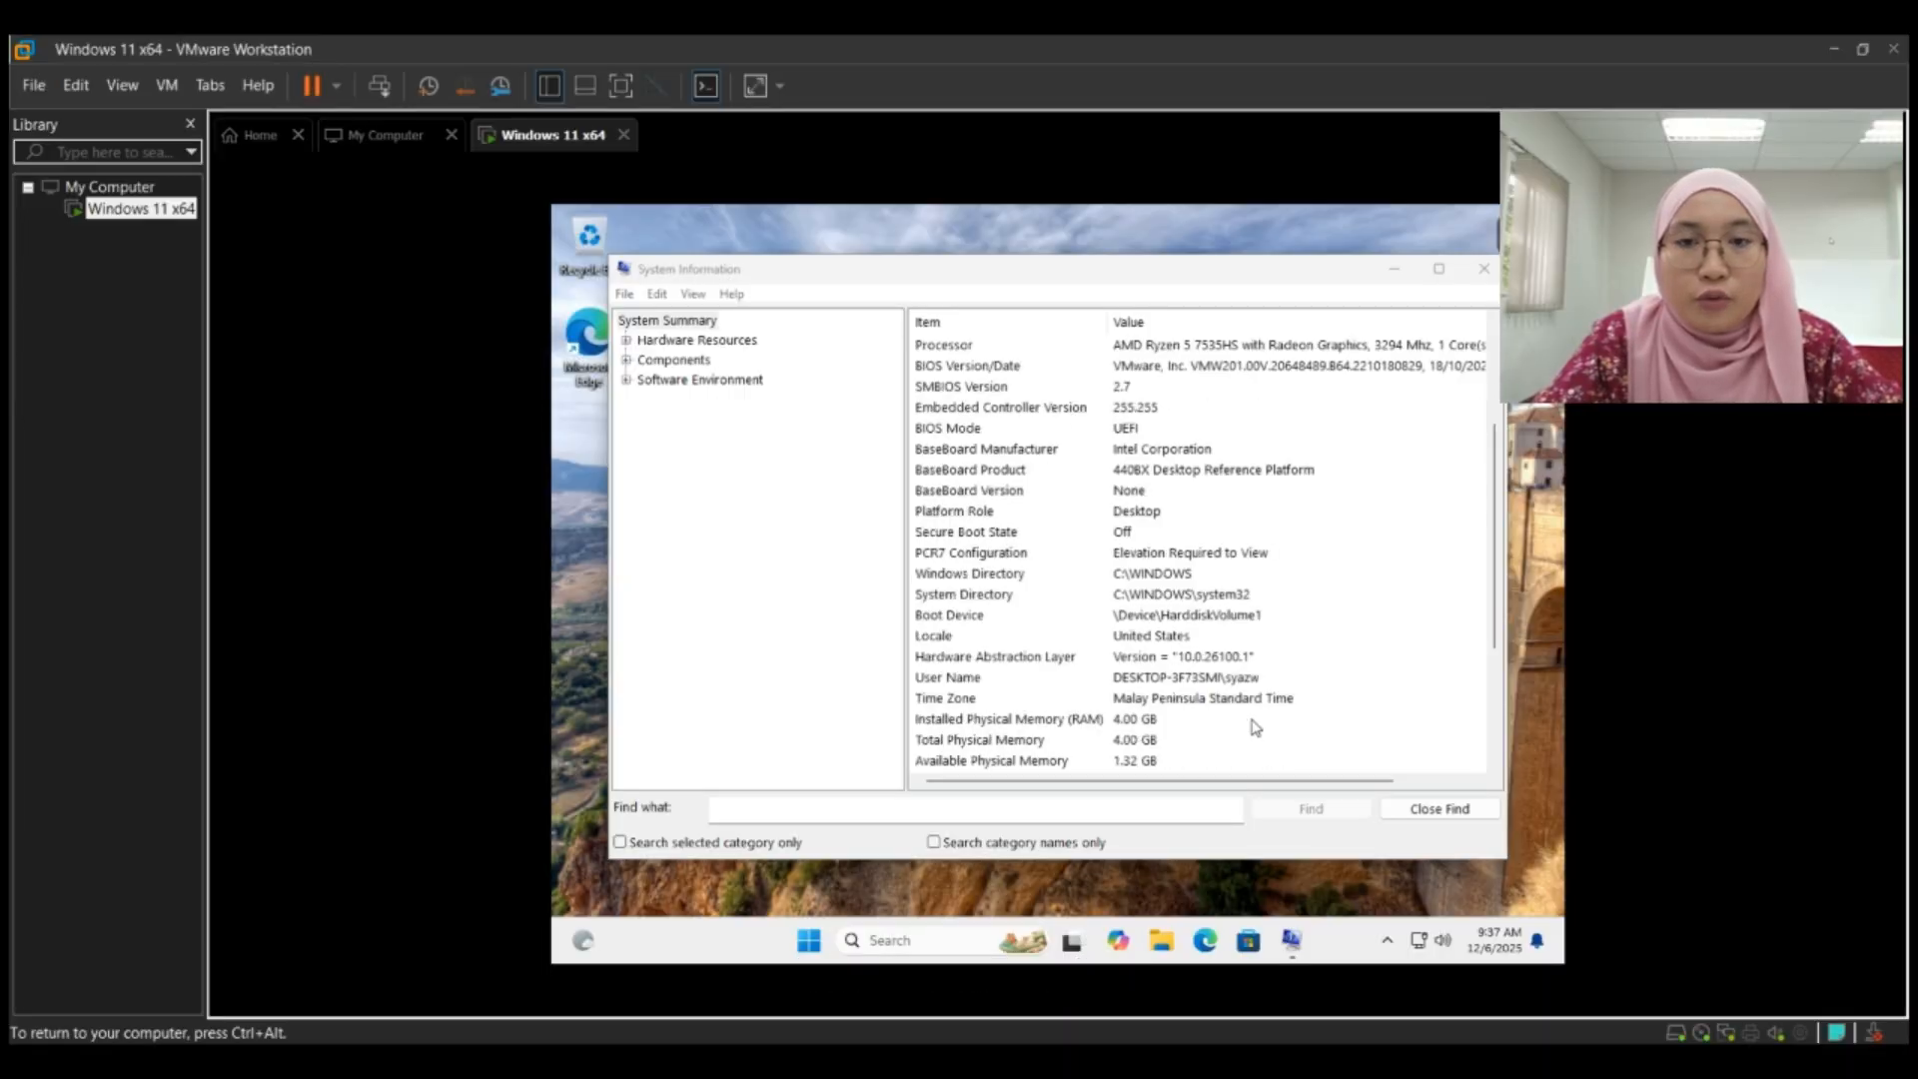
{"action": "scroll", "coordinate": [1255, 727], "scroll_direction": "down", "scroll_amount": 1}
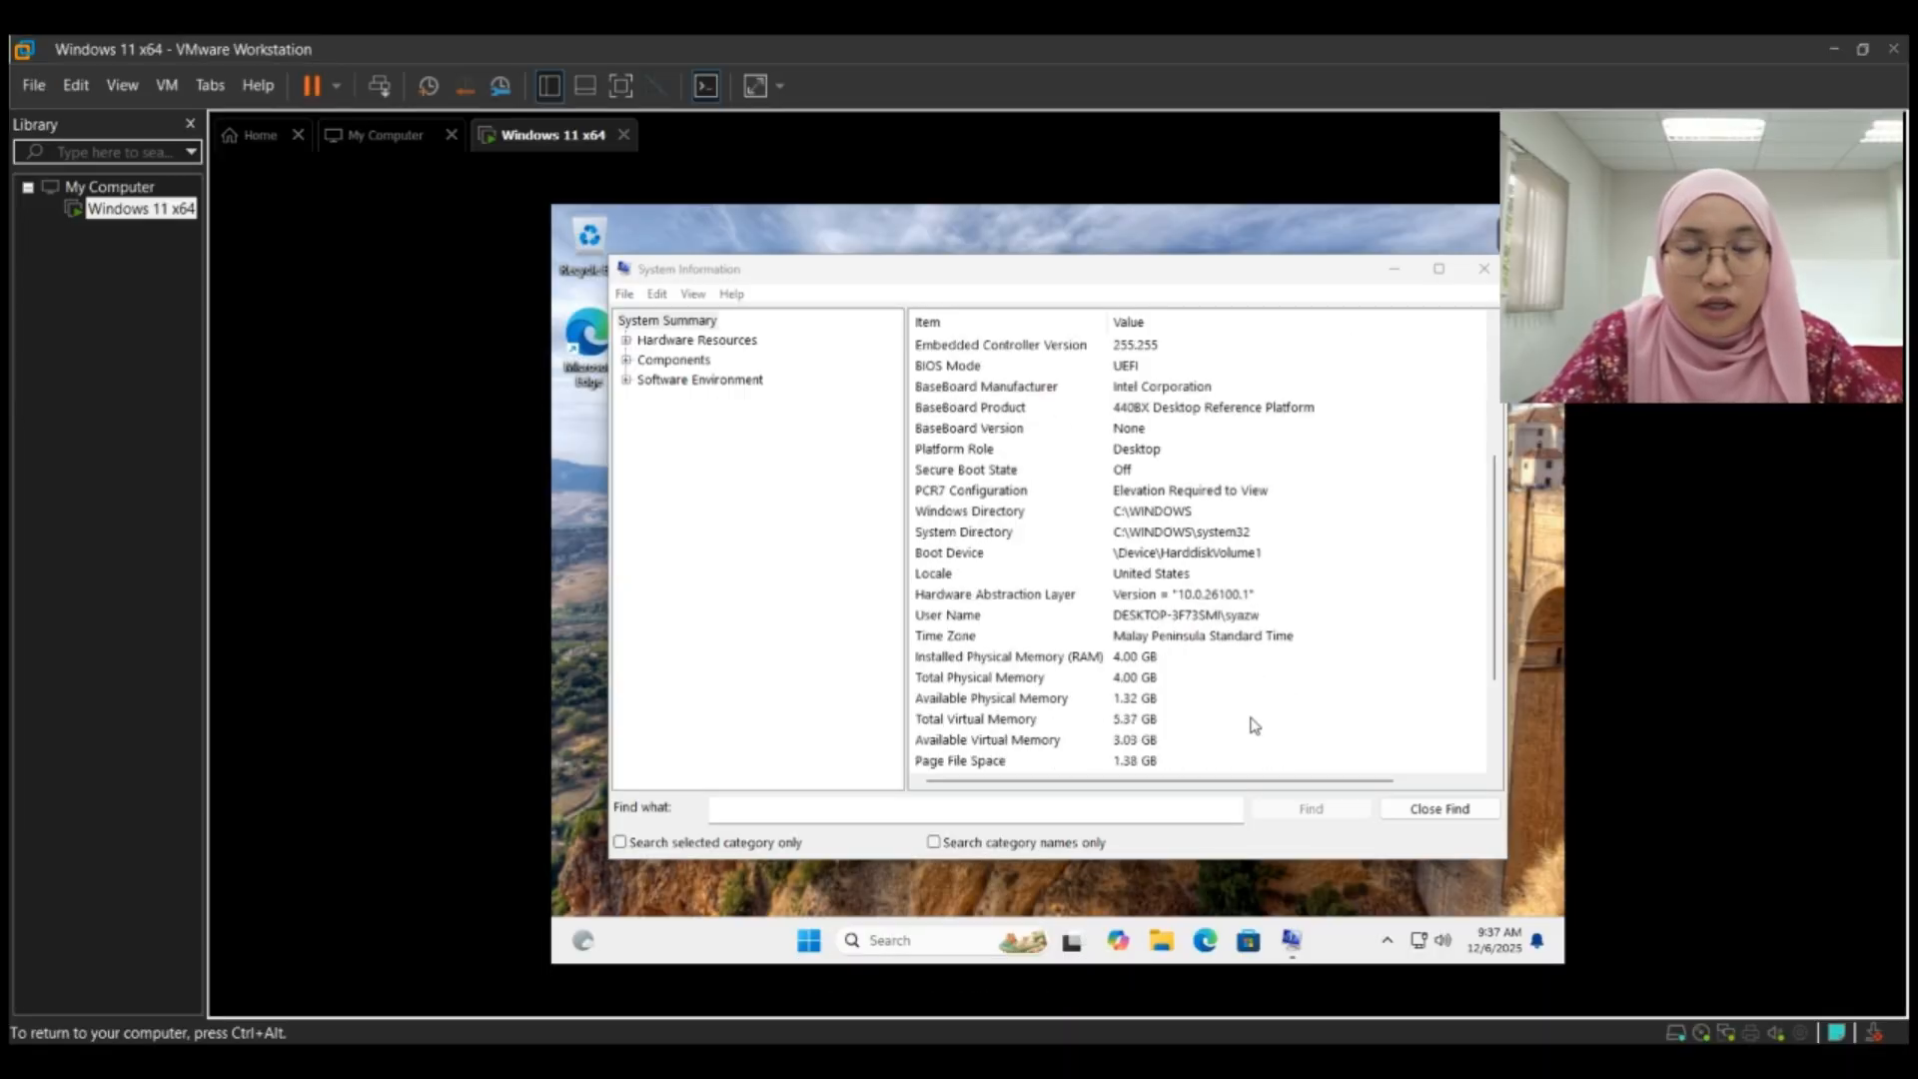
{"action": "scroll", "coordinate": [1253, 727], "scroll_direction": "down", "scroll_amount": 1}
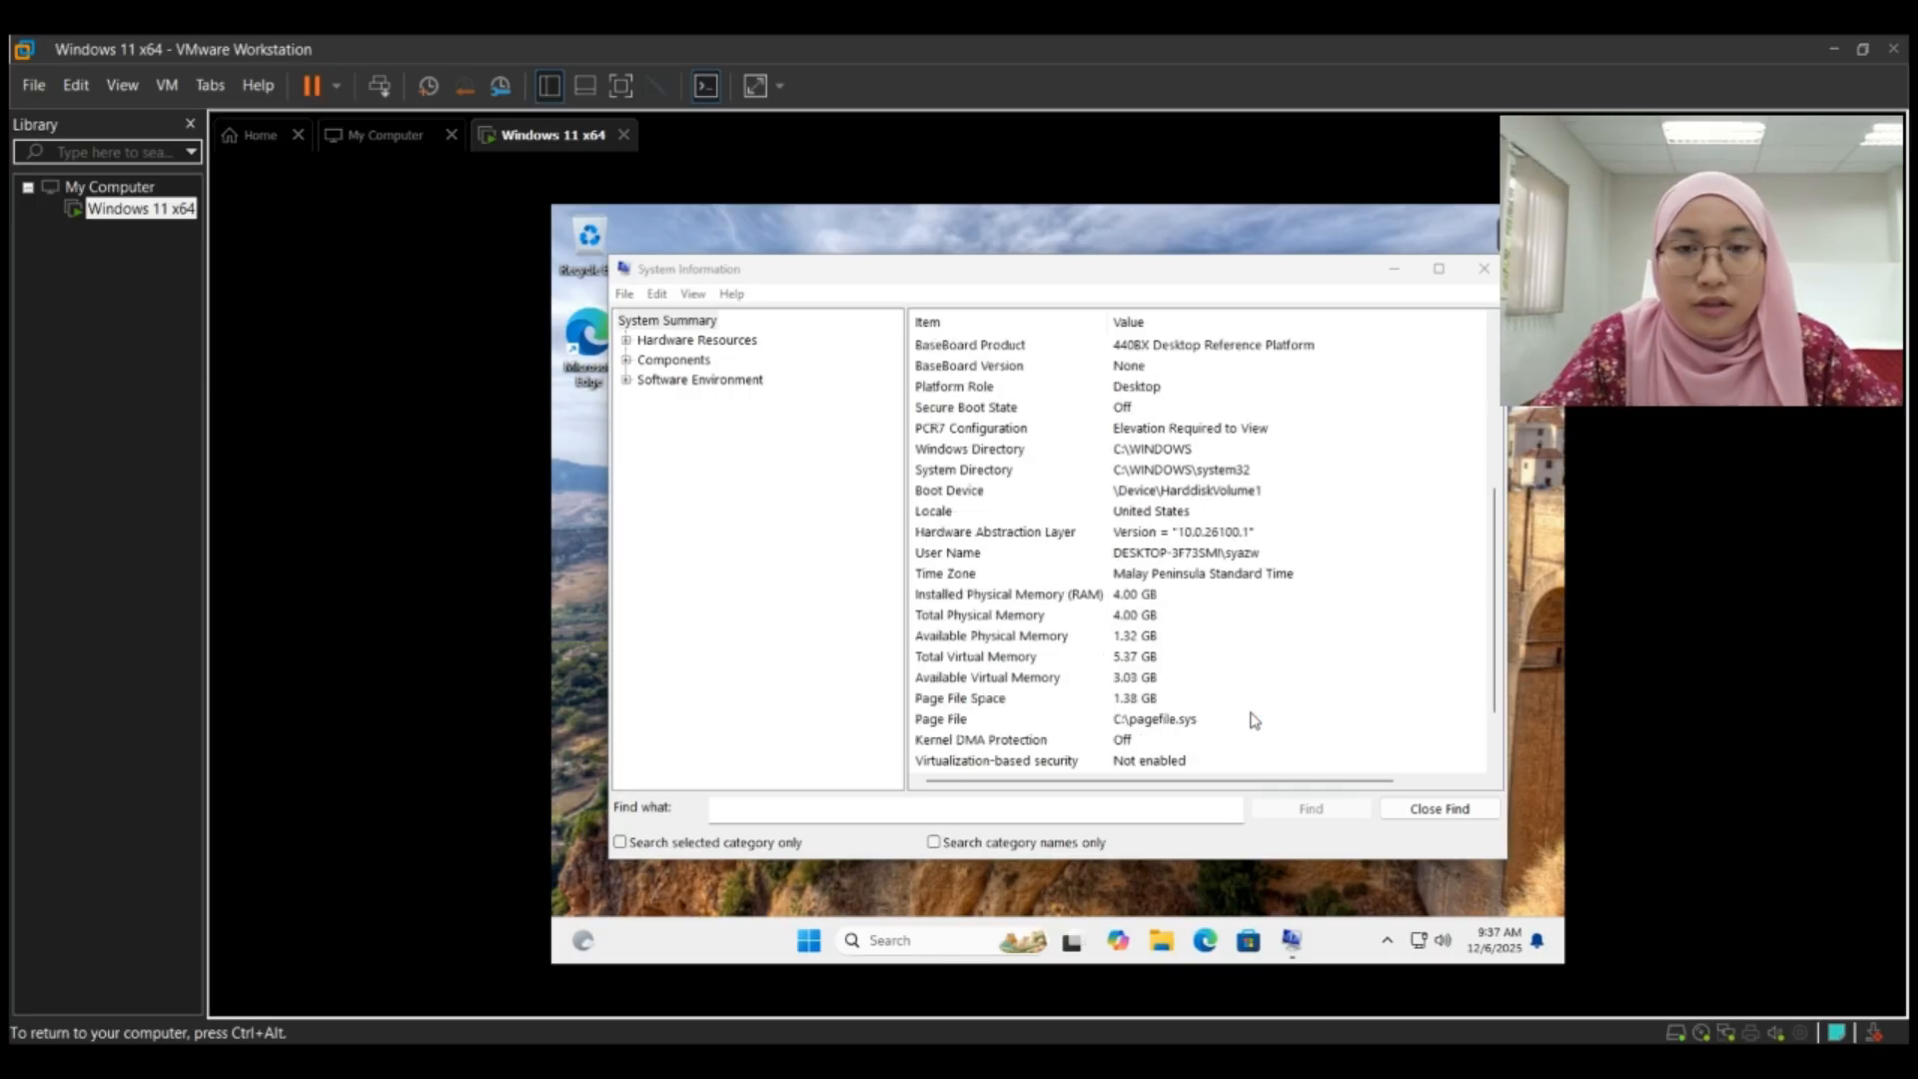
{"action": "scroll", "coordinate": [1255, 722], "scroll_direction": "down", "scroll_amount": 1}
{"action": "scroll", "coordinate": [1253, 721], "scroll_direction": "down", "scroll_amount": 1}
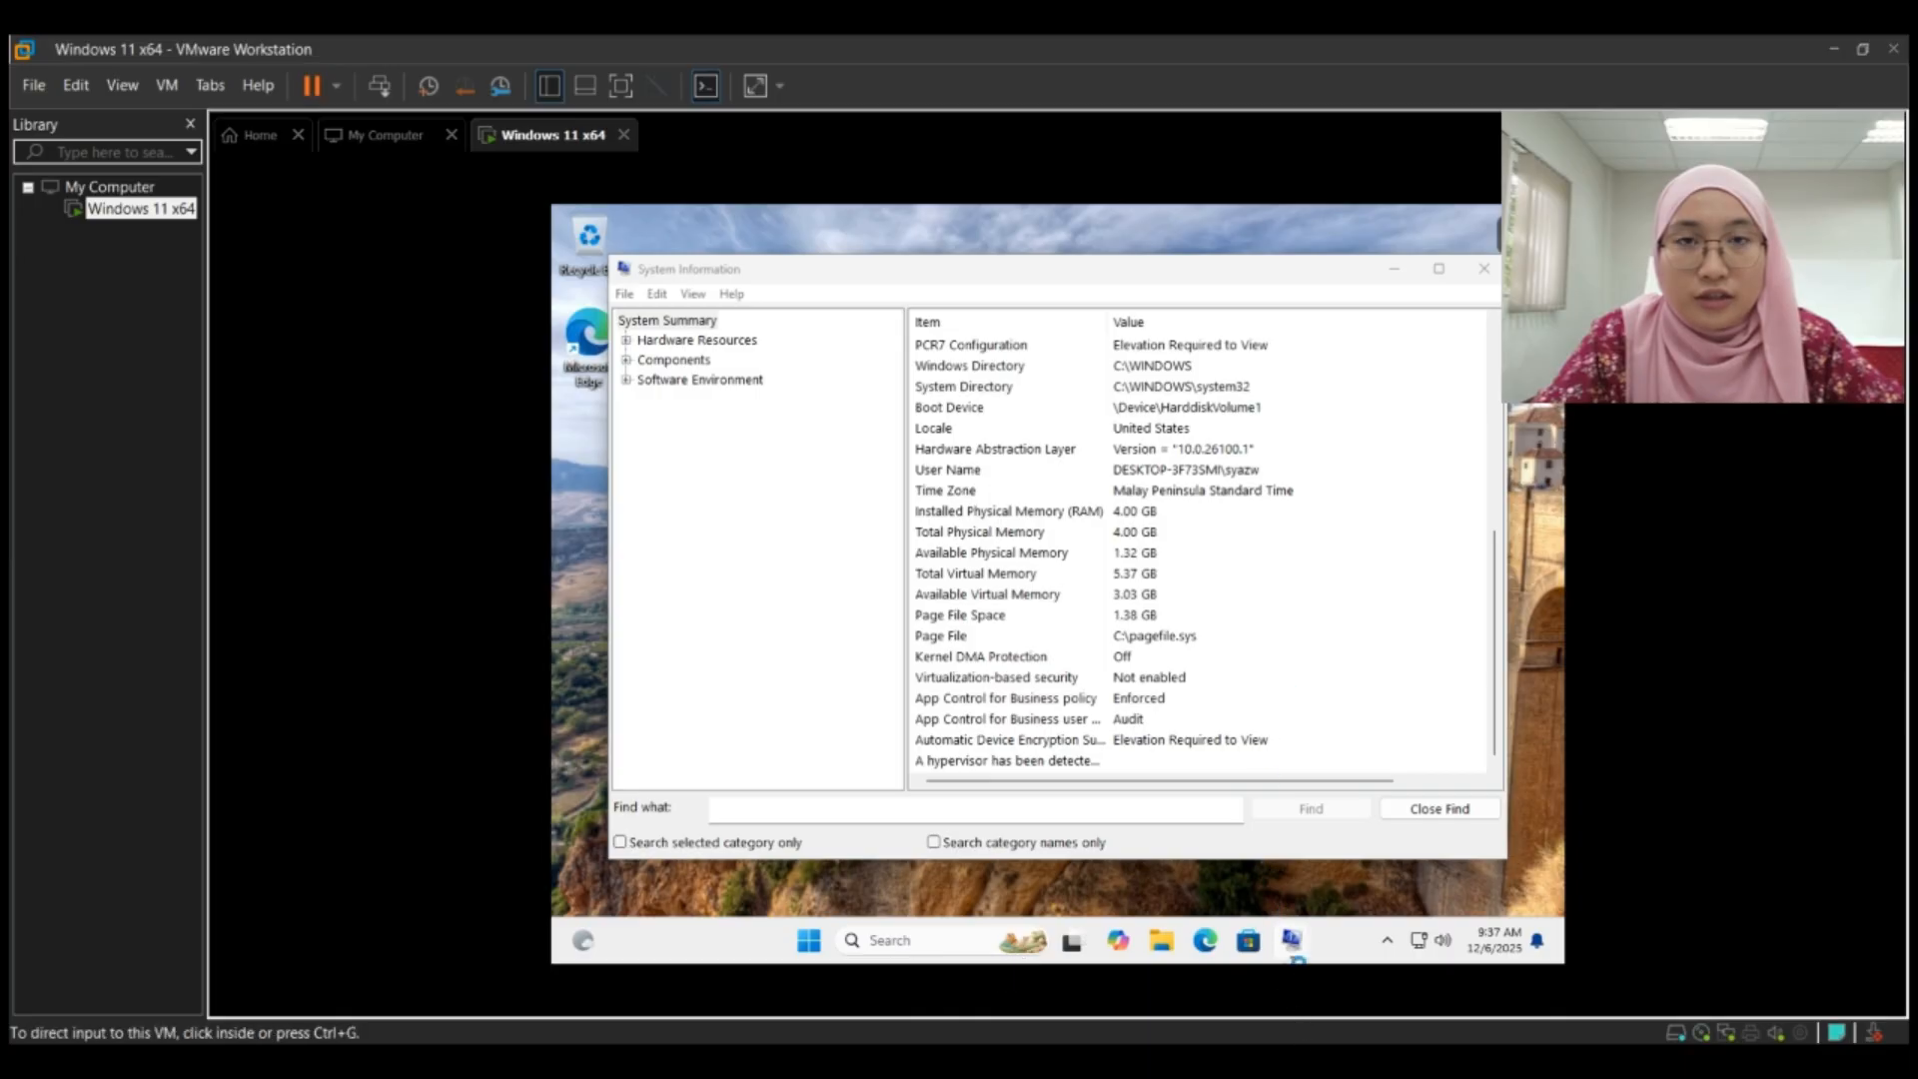
{"action": "mouse_move", "coordinate": [1291, 942]}
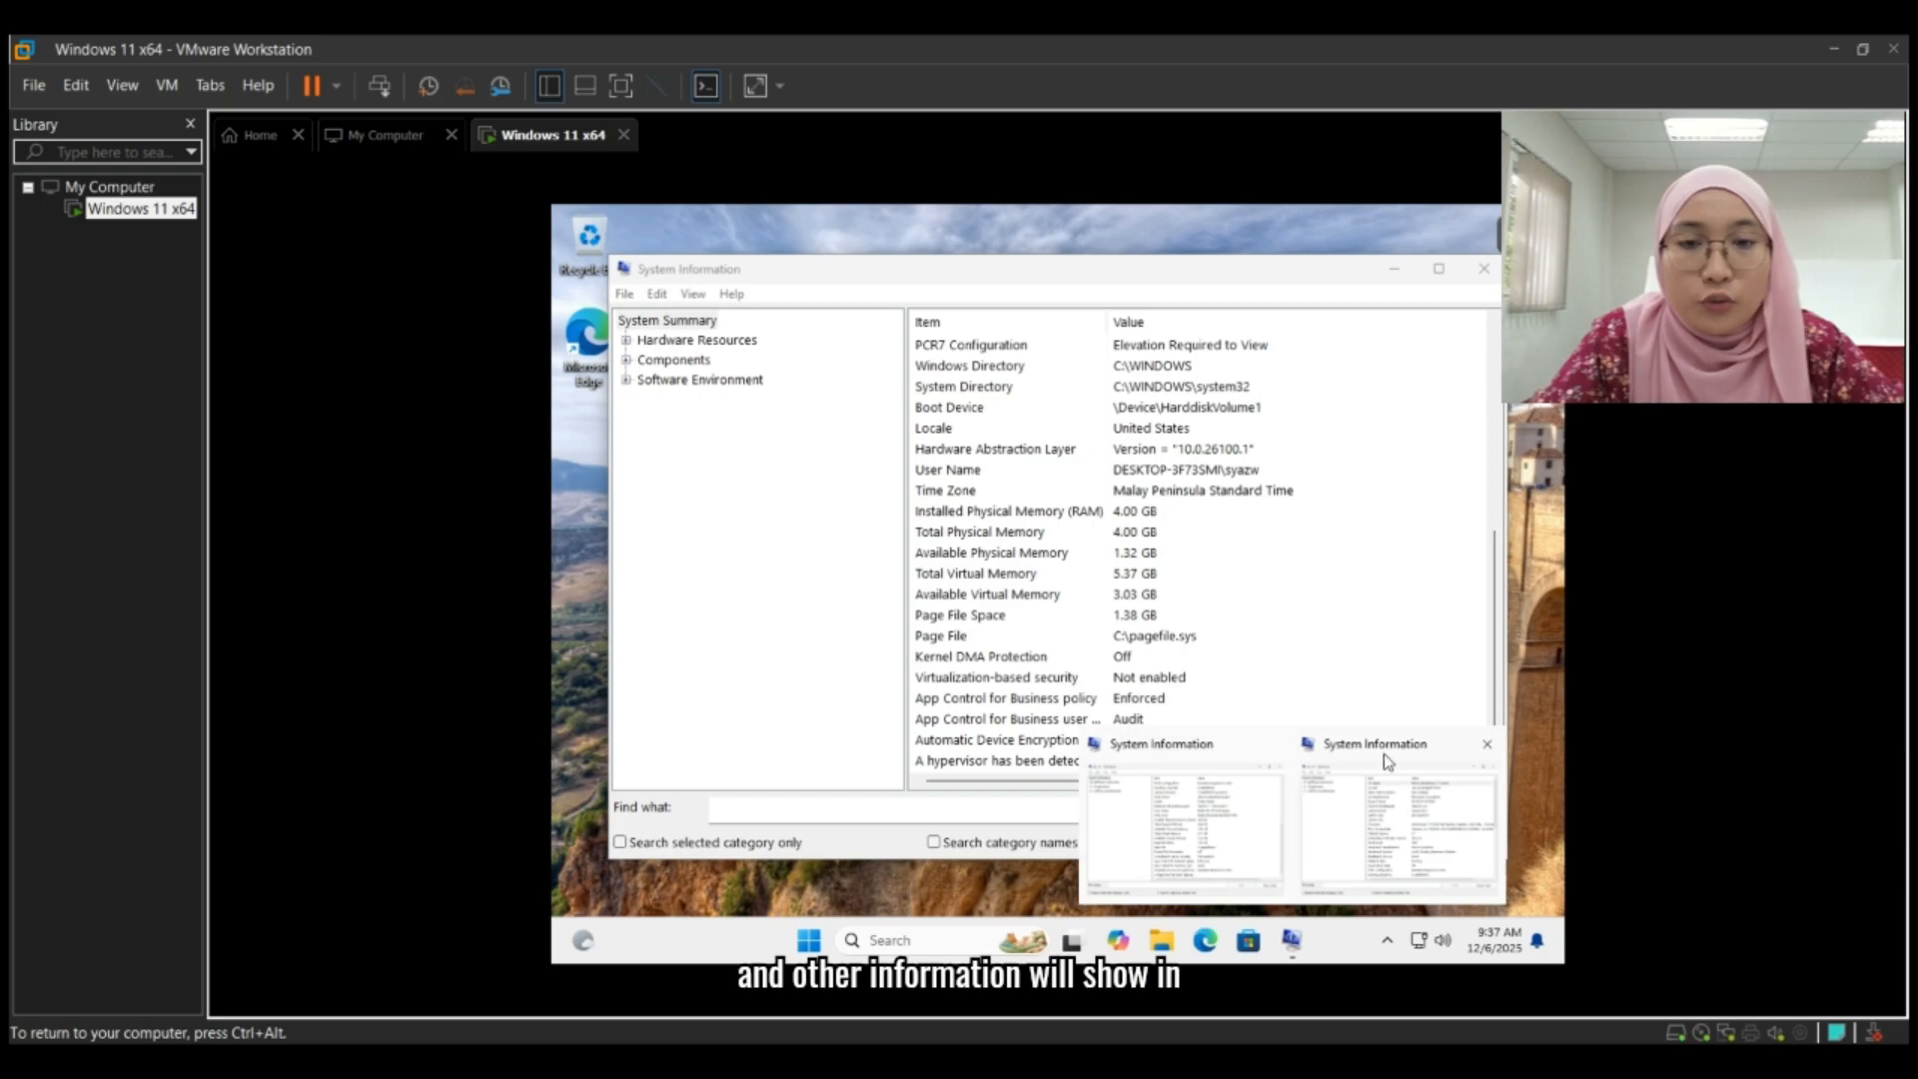
{"action": "left_click", "coordinate": [1487, 744]}
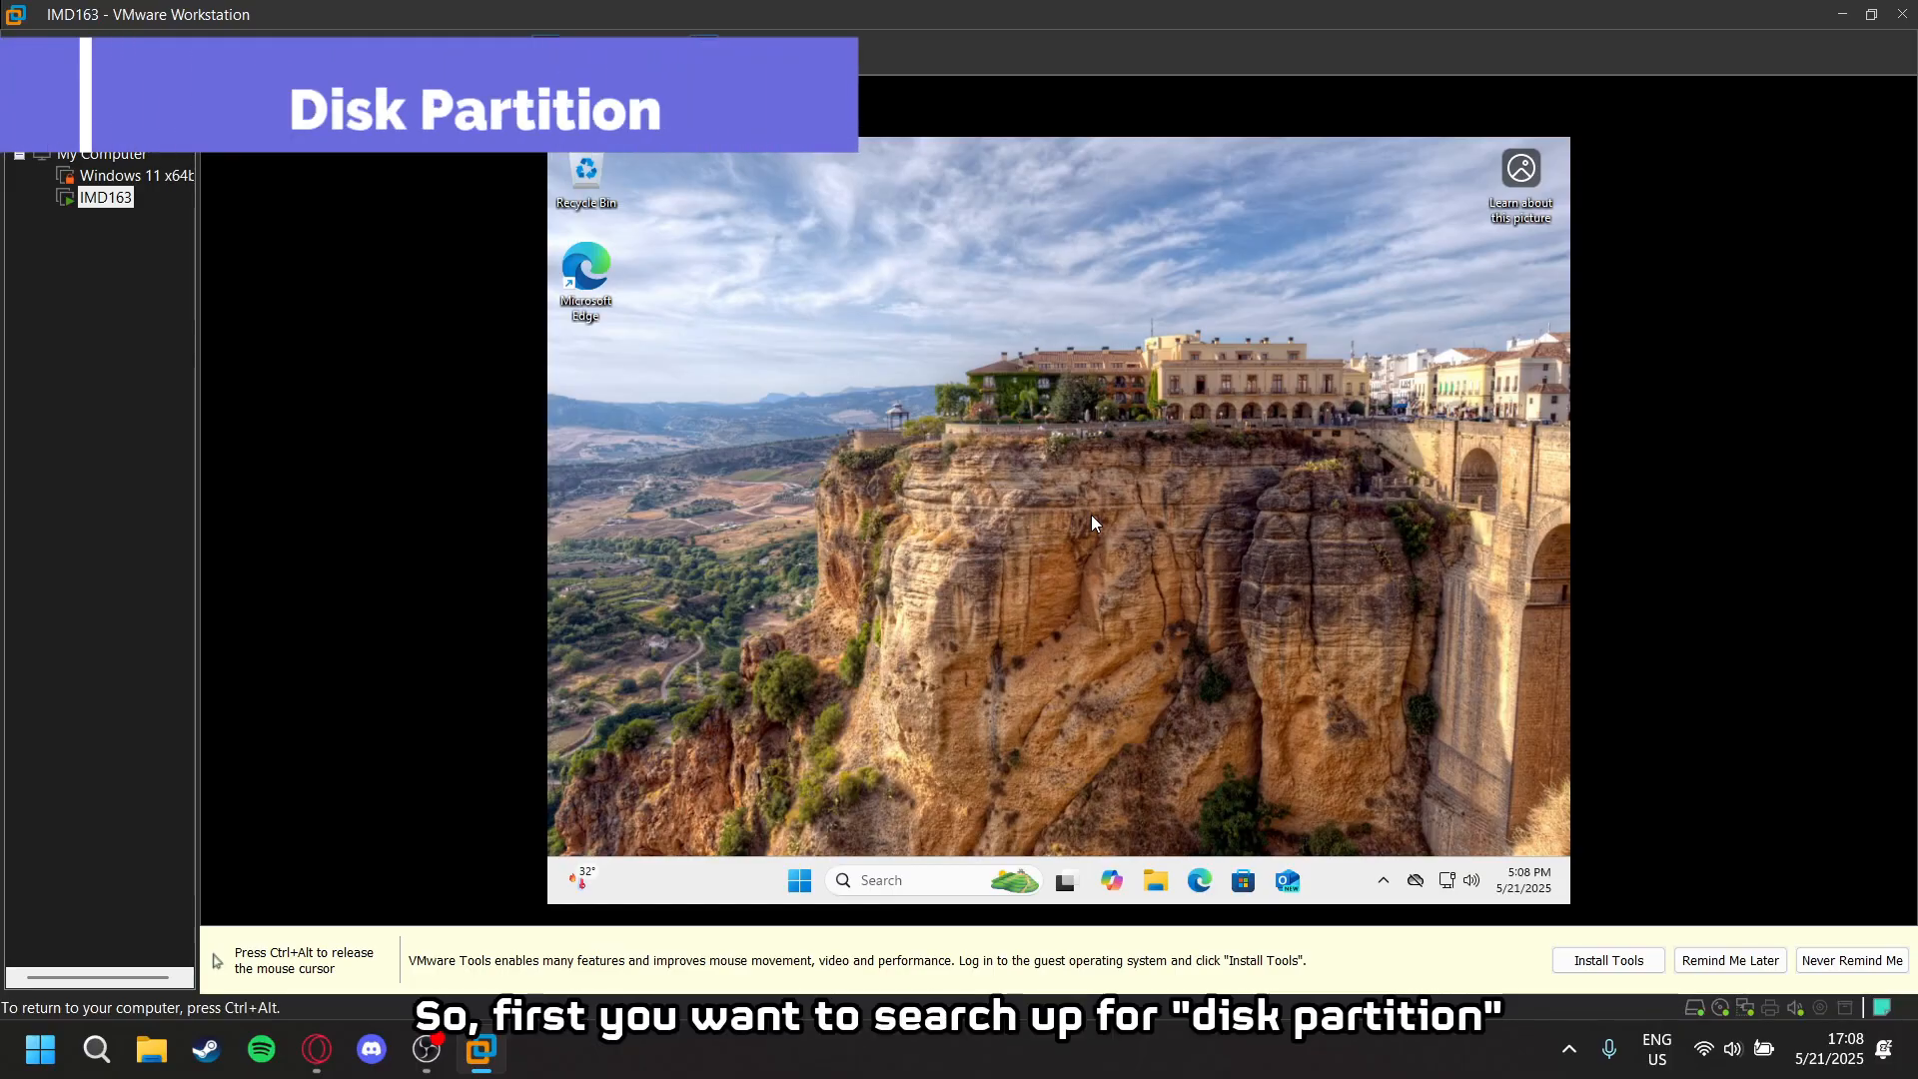
- Search Windows in the IMD163 virtual machine for disk part and open Create and format hard disk partitions
{"action": "key", "text": "super"}
{"action": "type", "text": "fi"}
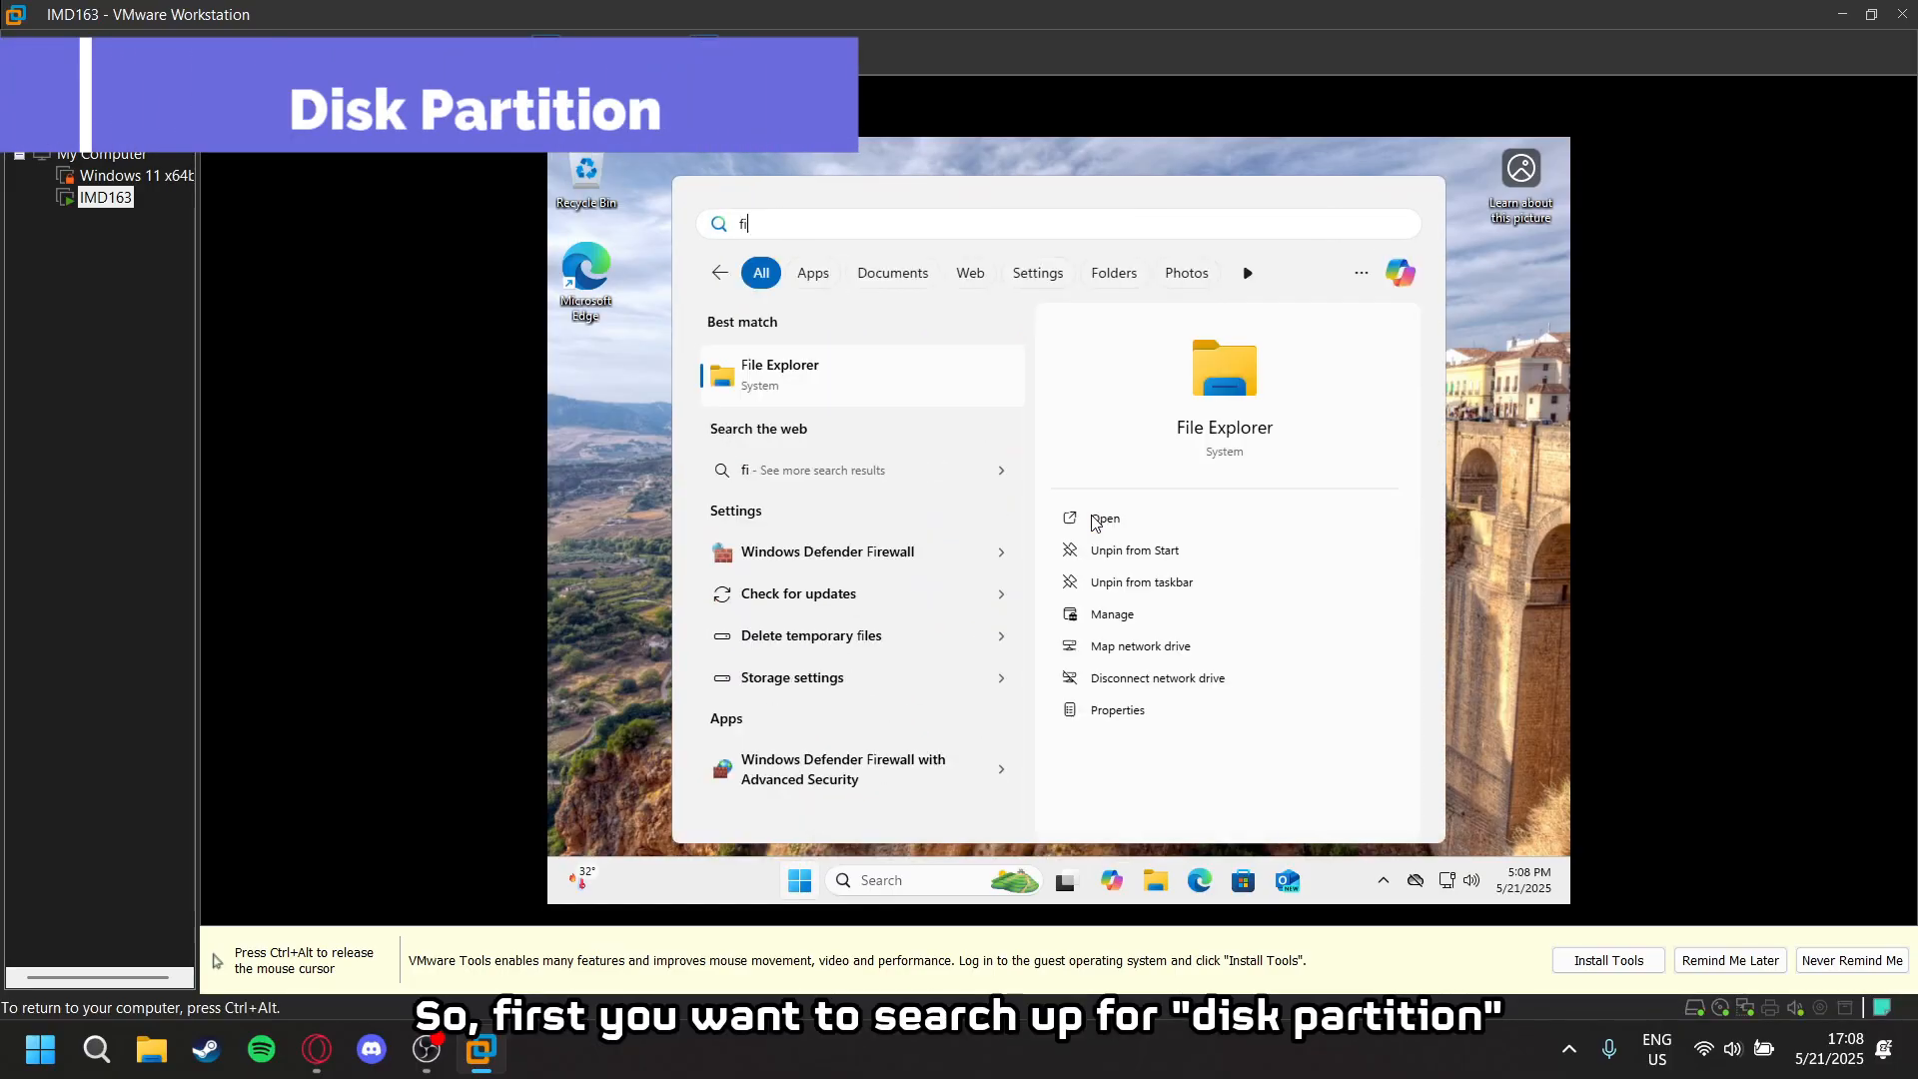
{"action": "type", "text": "disk"}
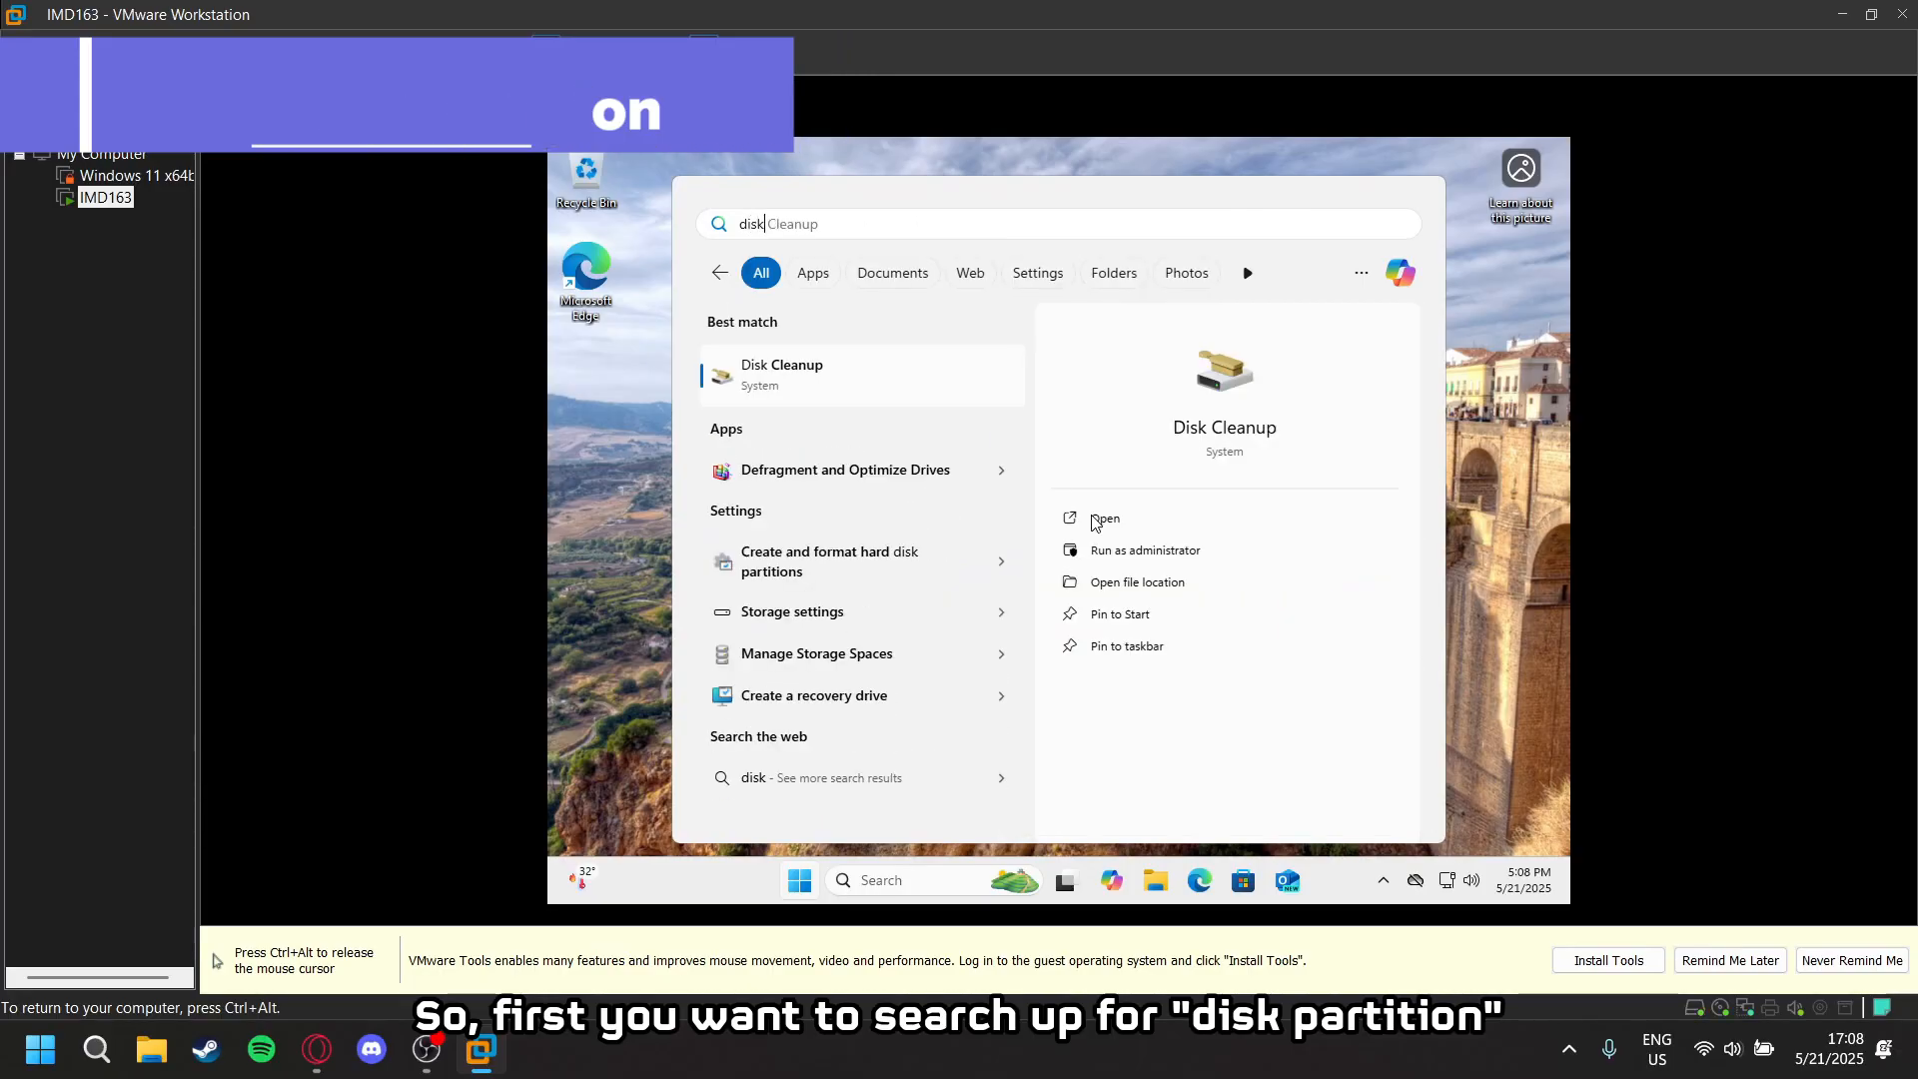
{"action": "type", "text": " part"}
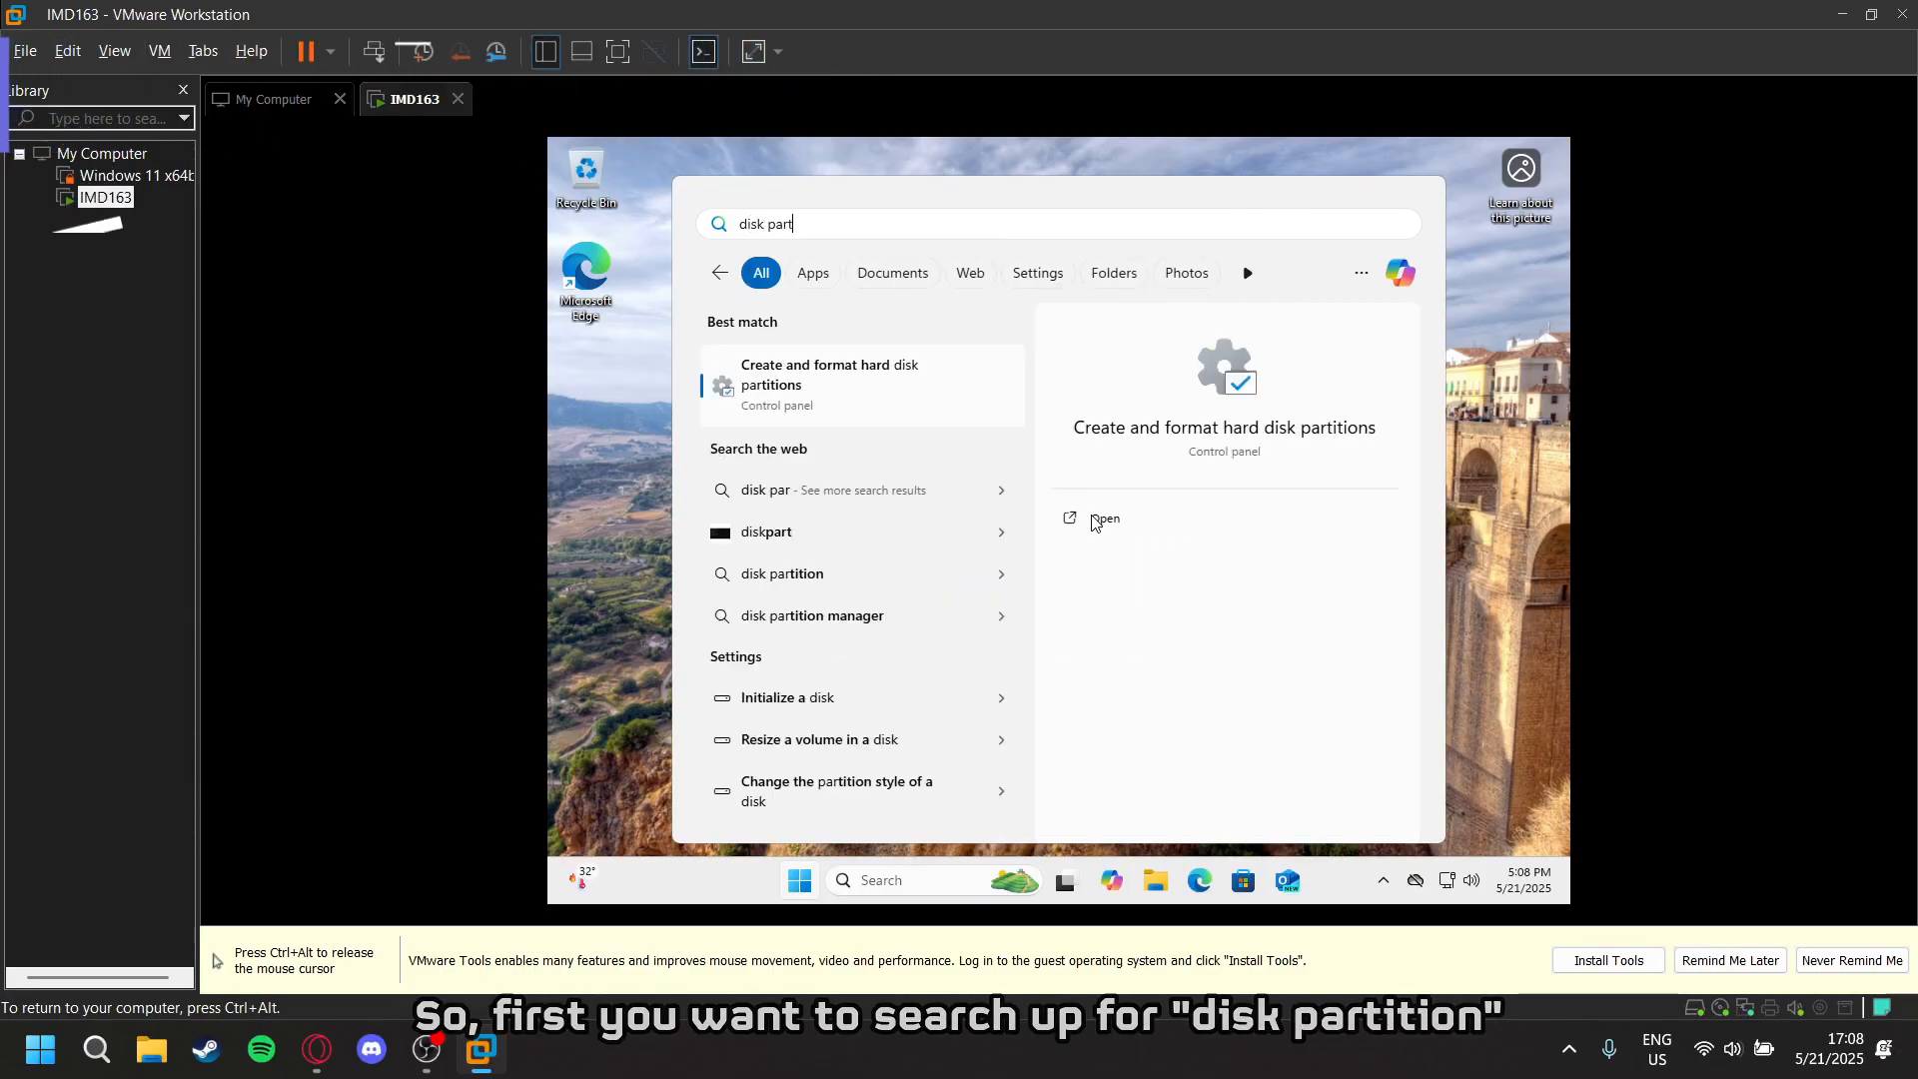
{"action": "left_click", "coordinate": [848, 409]}
{"action": "left_click_drag", "start_coordinate": [1136, 254], "coordinate": [1118, 223]}
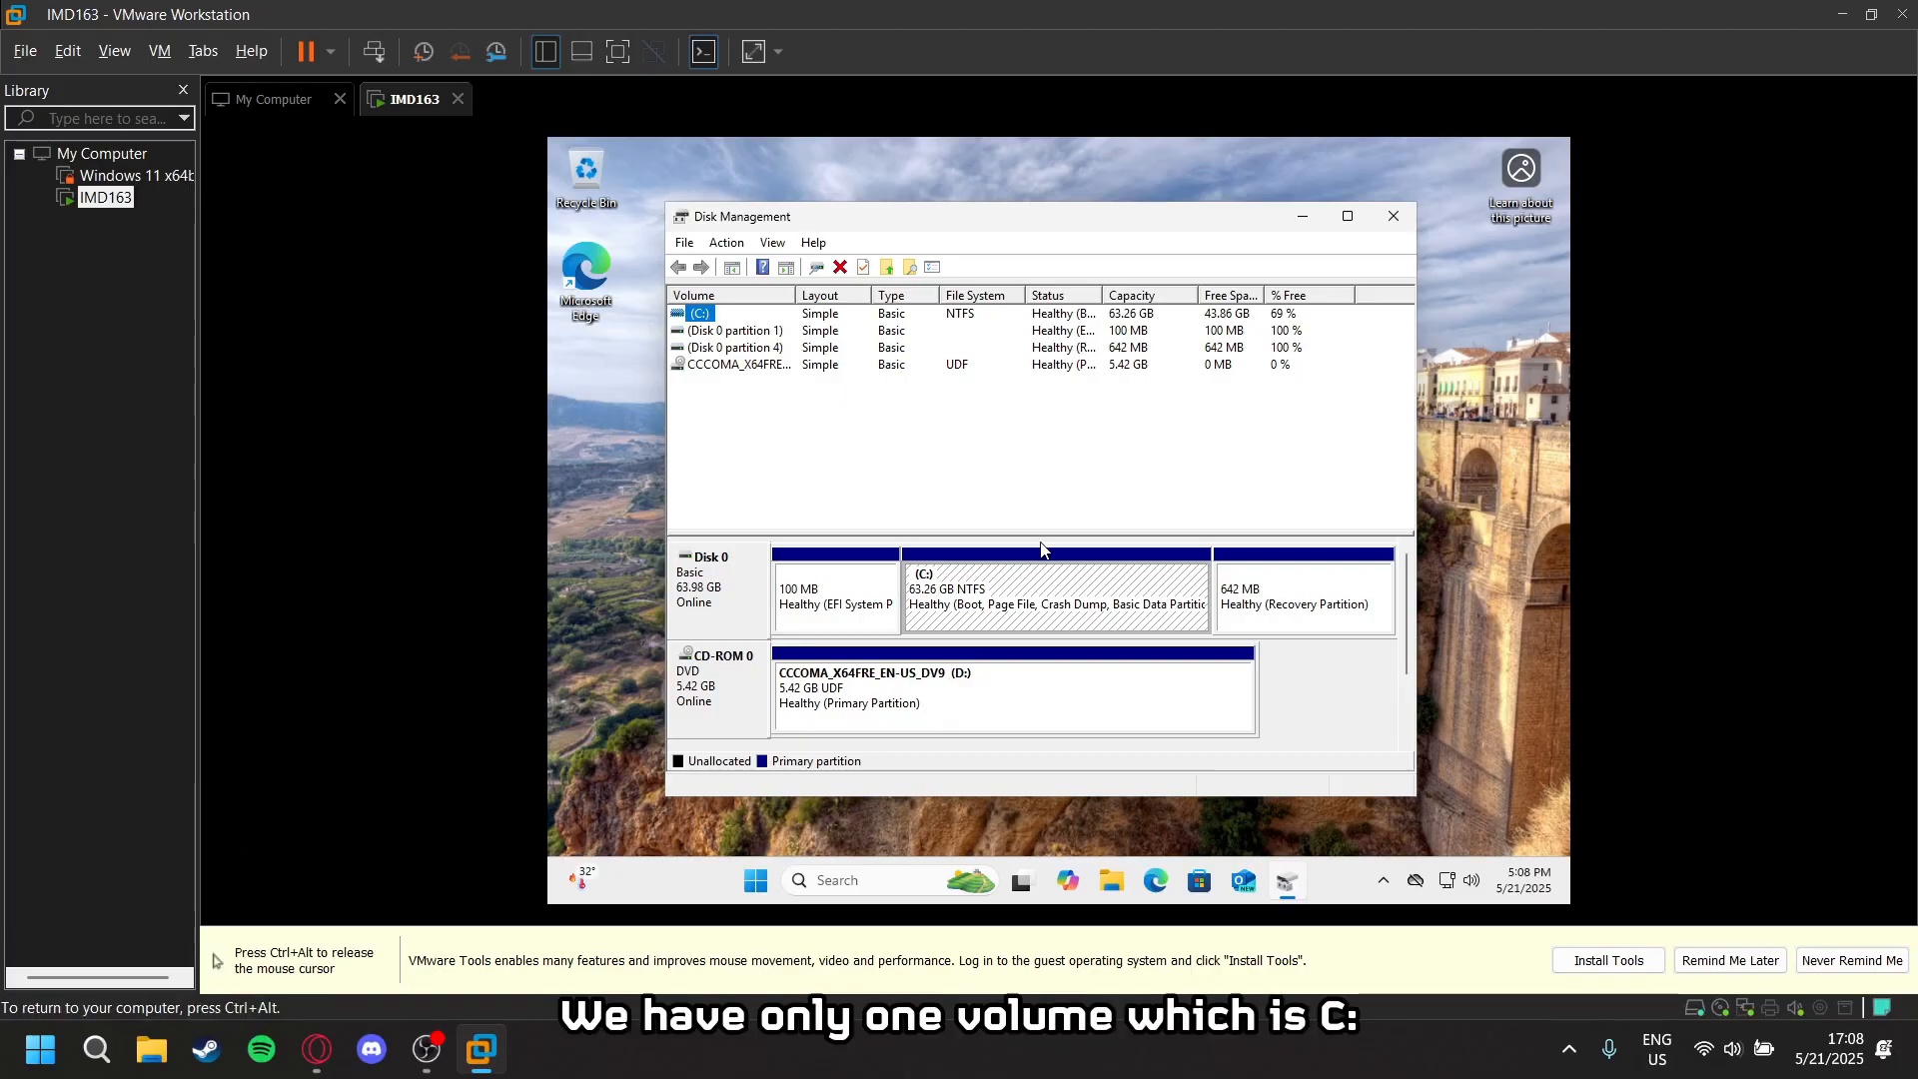
- Check the C: volume in Disk Management and the drives under This PC in File Explorer, and return to Disk Management
{"action": "left_click", "coordinate": [1025, 585]}
{"action": "left_click", "coordinate": [701, 319]}
{"action": "left_click", "coordinate": [1102, 875]}
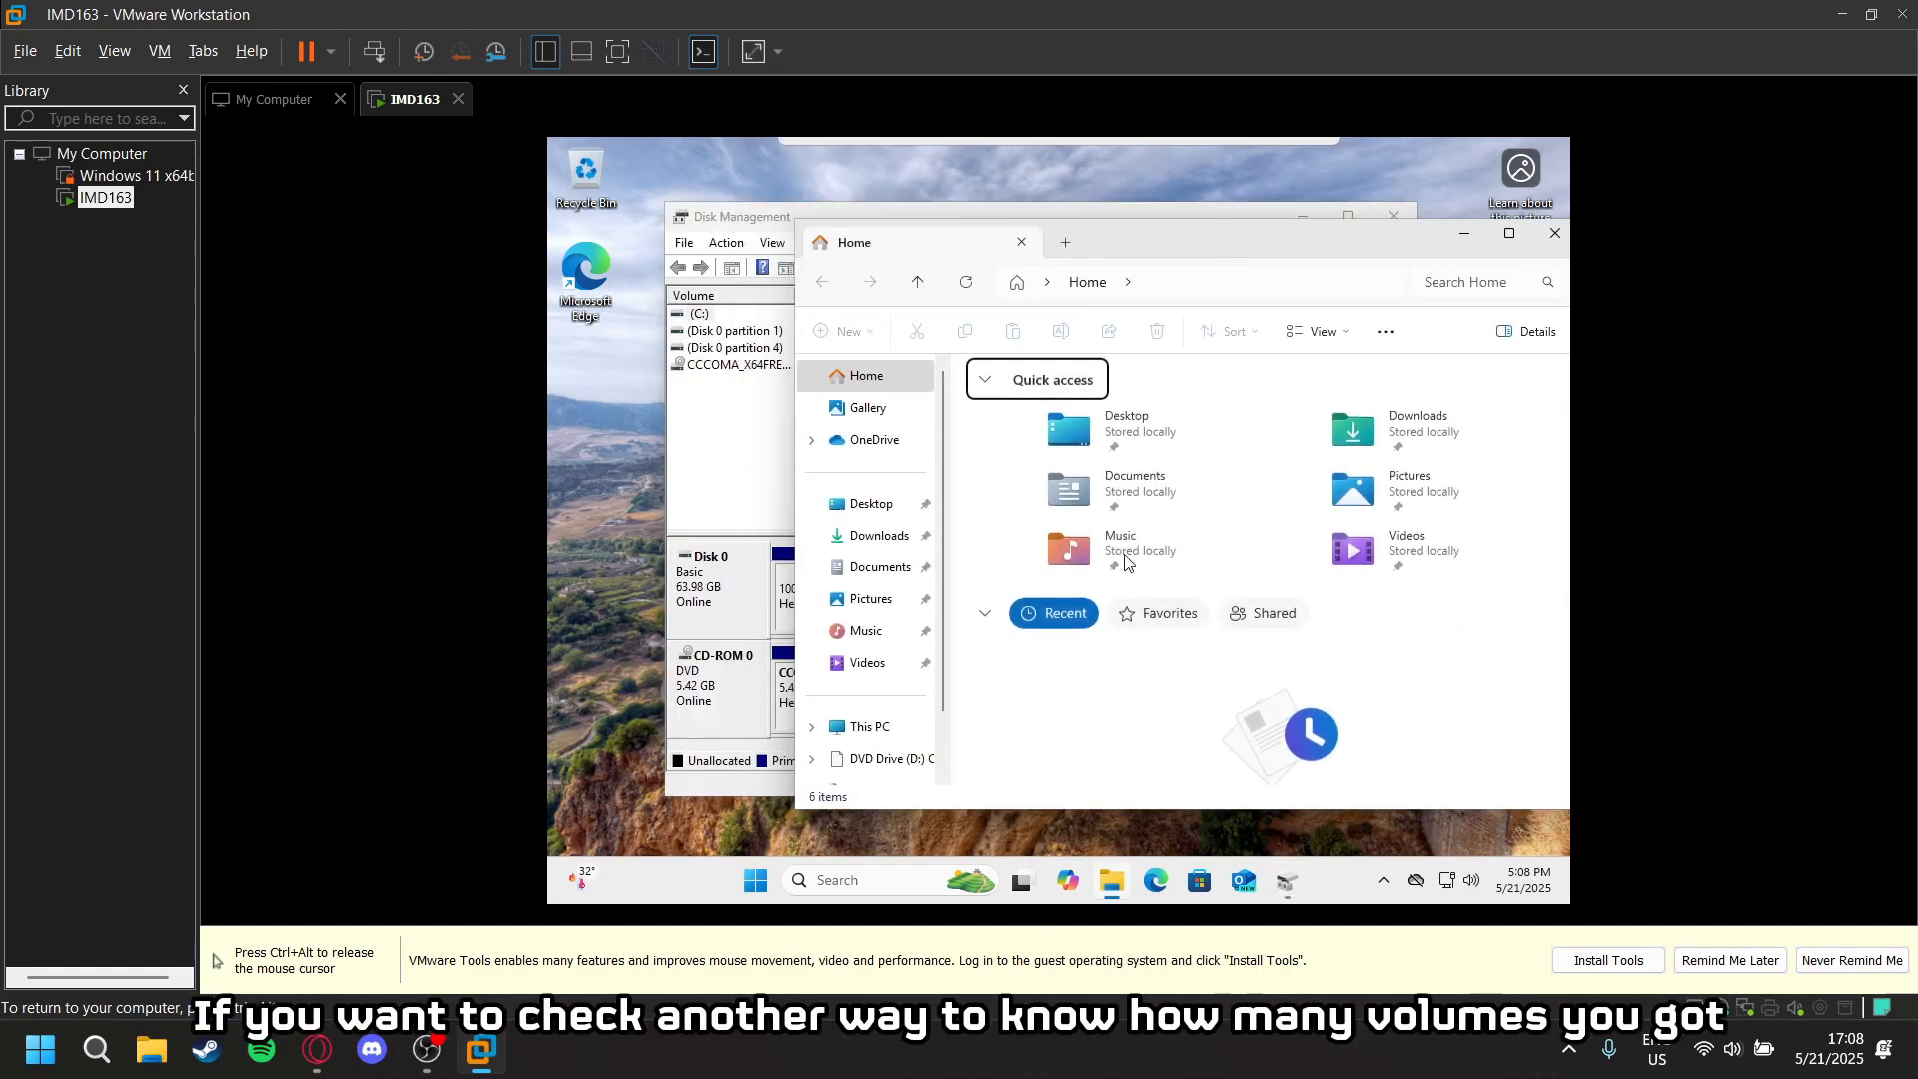
{"action": "left_click", "coordinate": [868, 726]}
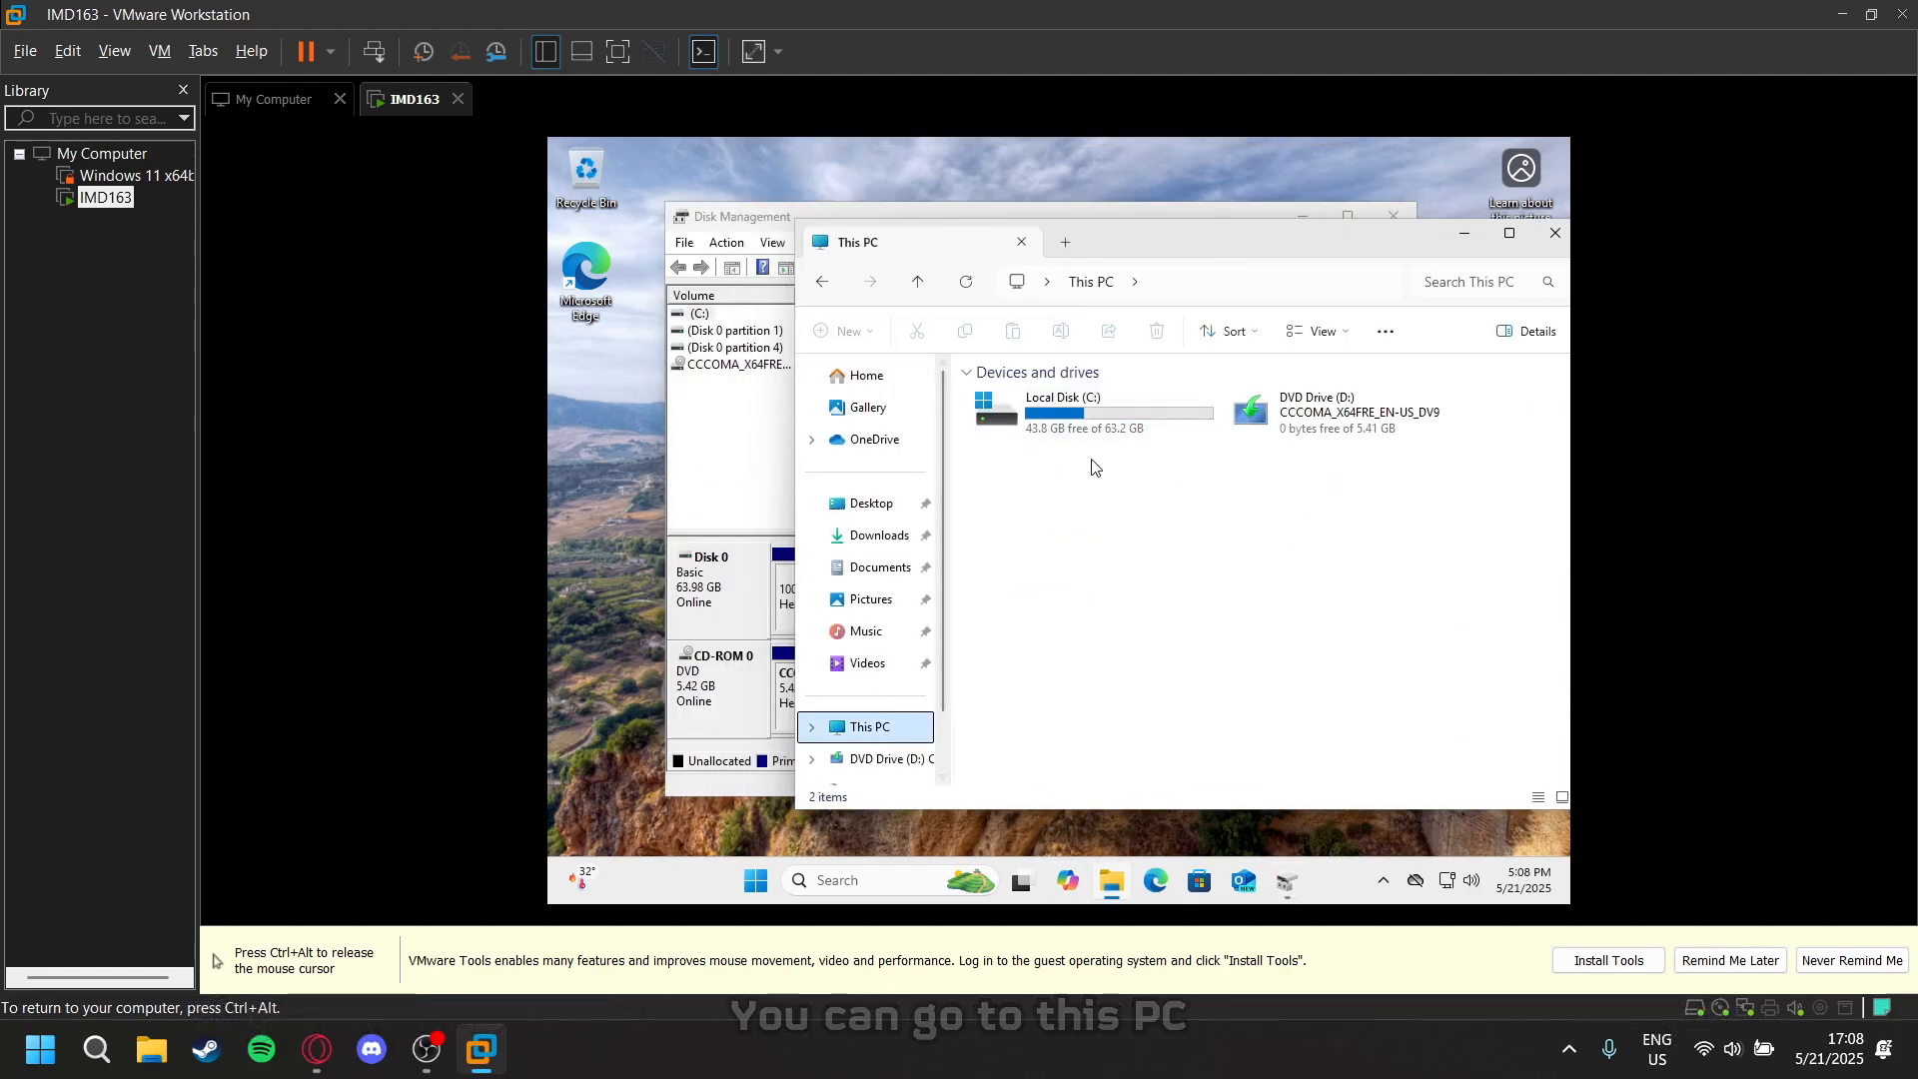
{"action": "left_click", "coordinate": [1223, 590]}
{"action": "left_click", "coordinate": [1042, 434]}
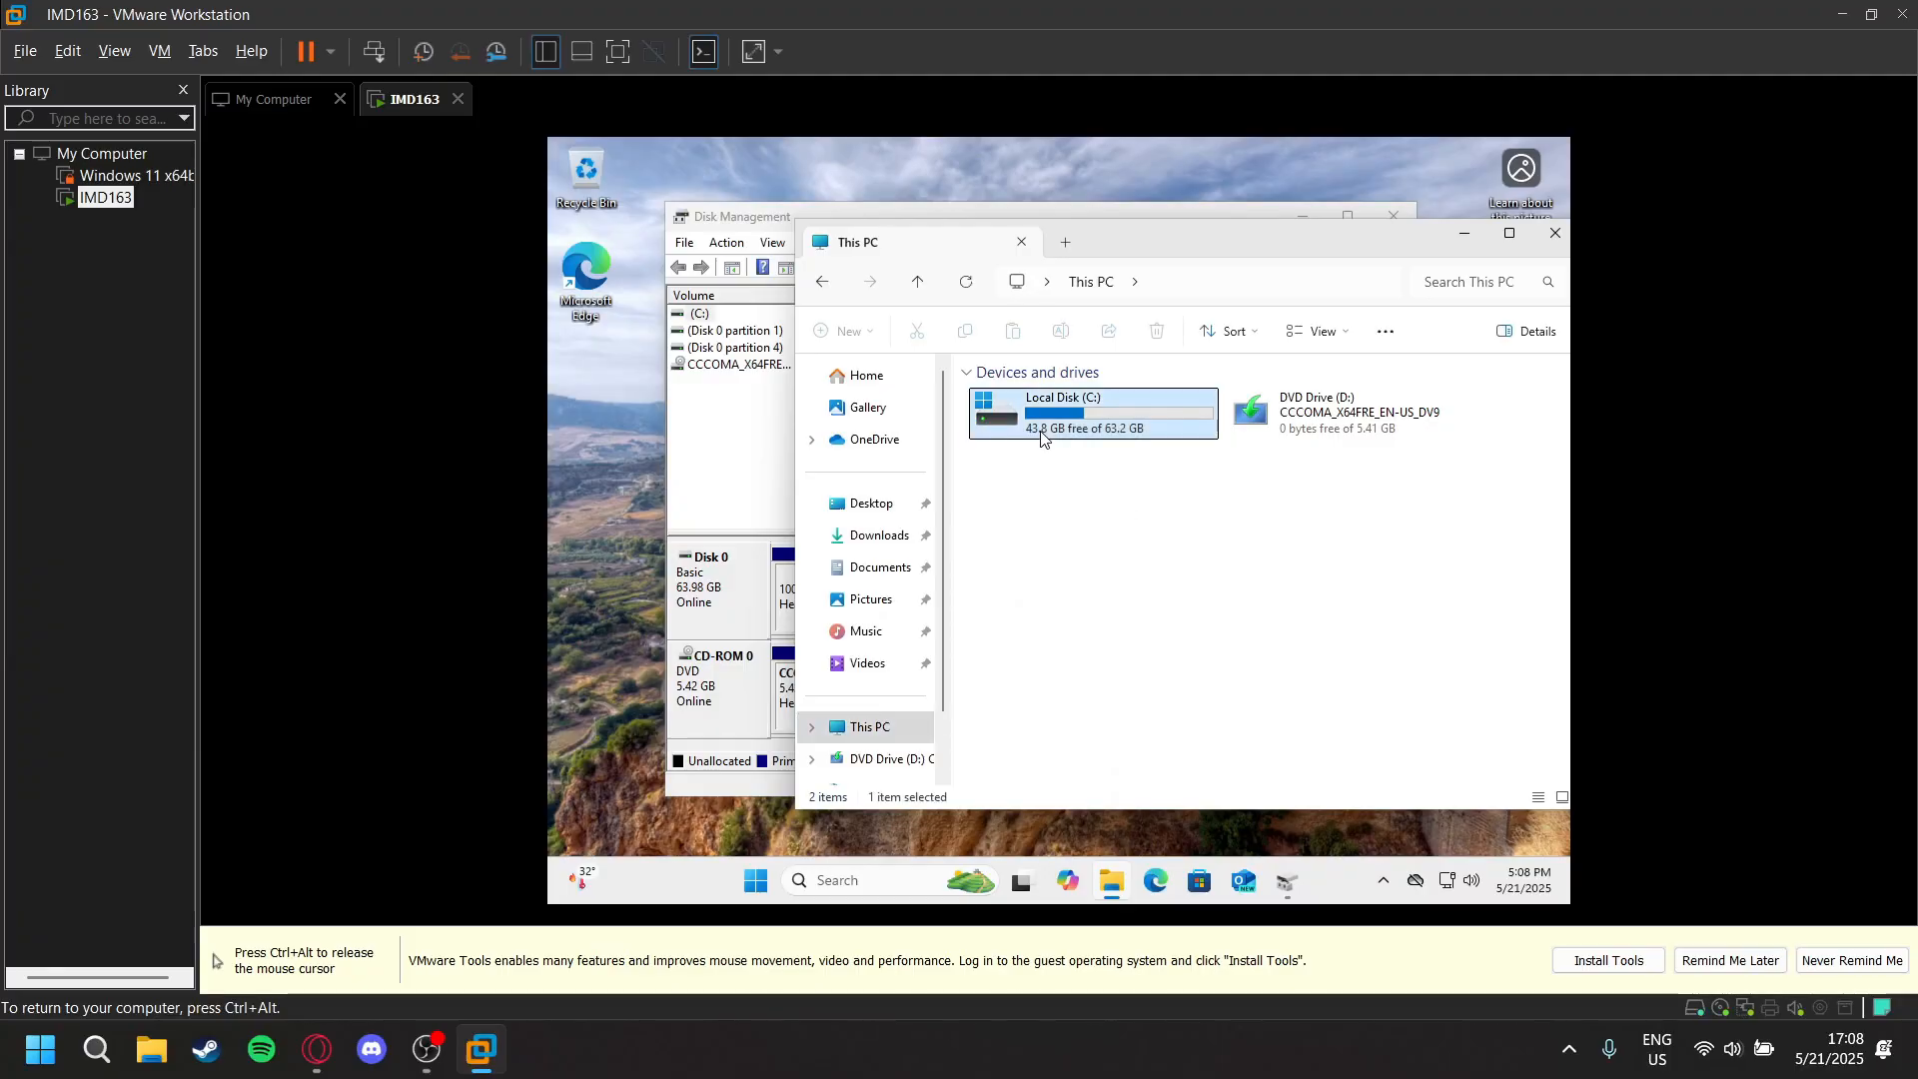
{"action": "left_click", "coordinate": [1313, 420]}
{"action": "left_click", "coordinate": [1063, 415]}
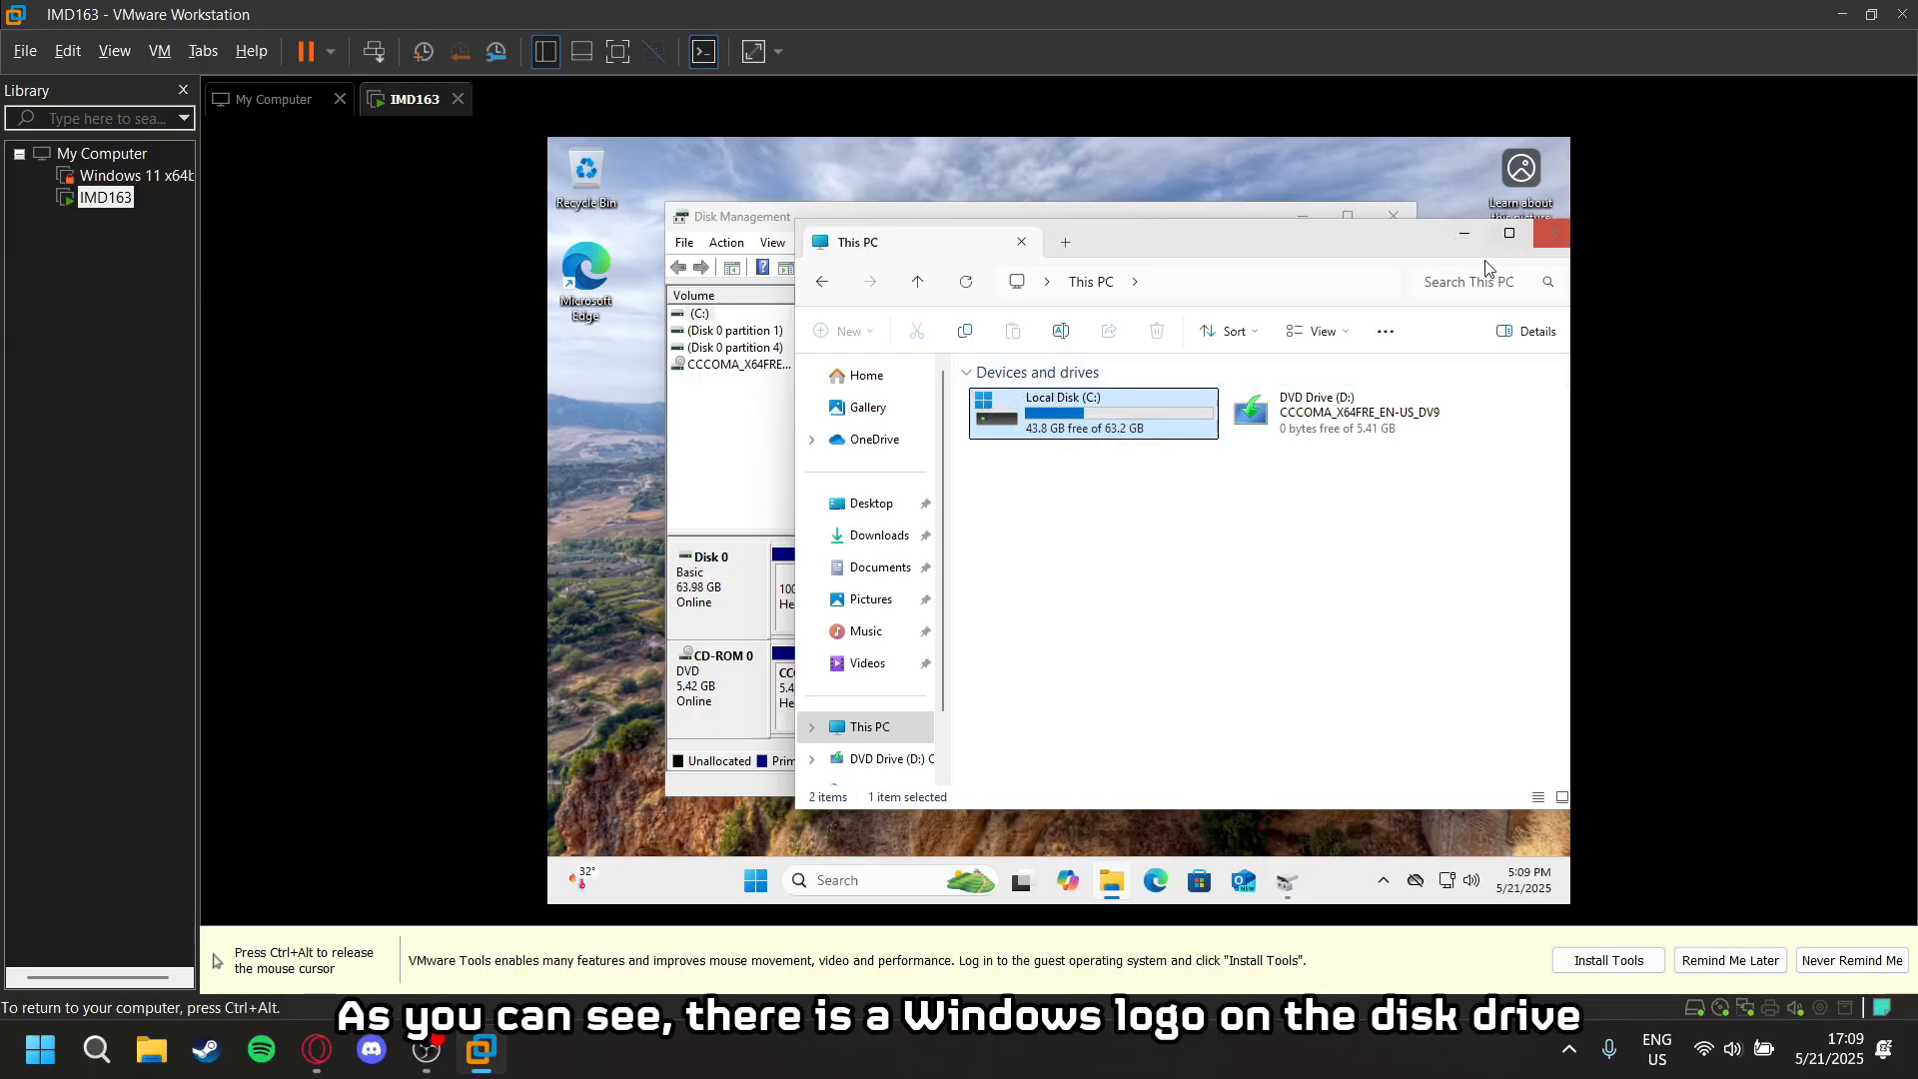
{"action": "left_click", "coordinate": [1465, 236]}
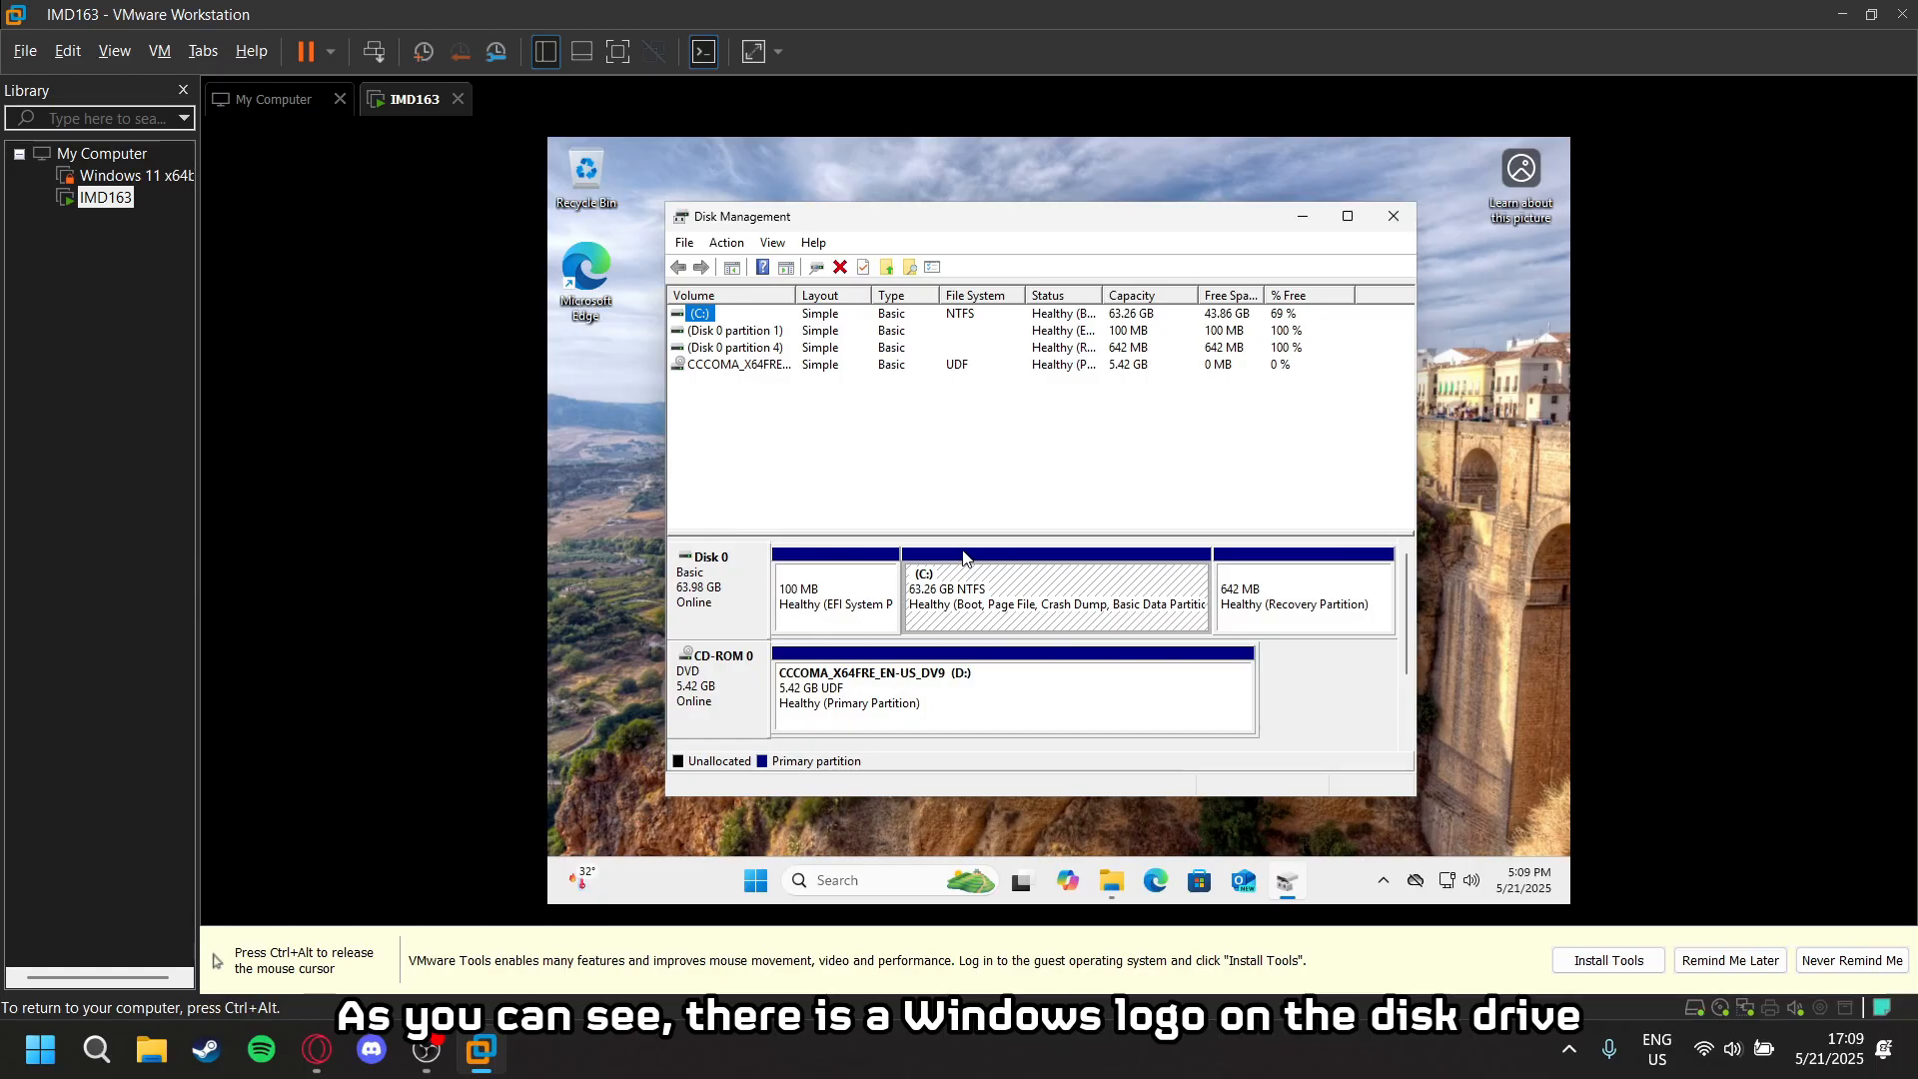
- Open the Shrink Volume settings for the C: volume on Disk 0
{"action": "left_click", "coordinate": [1014, 590]}
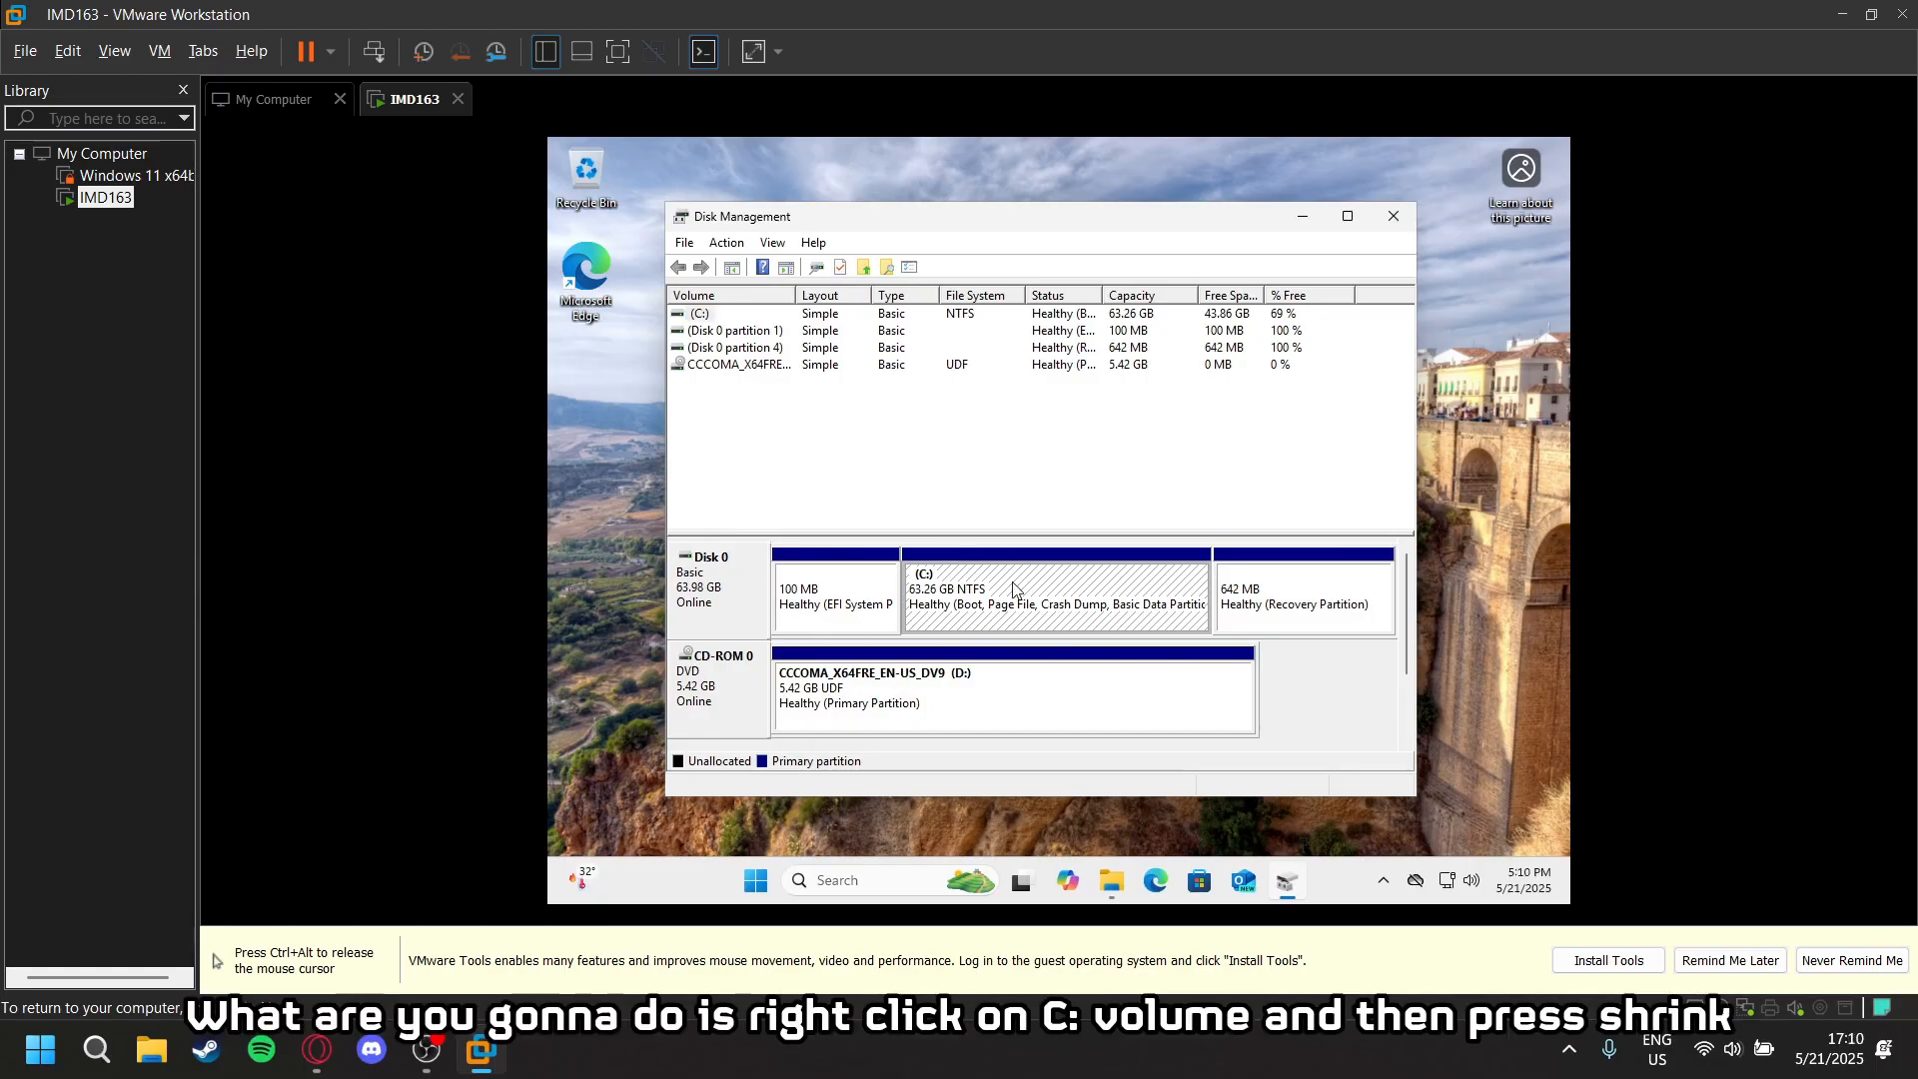
{"action": "right_click", "coordinate": [1005, 595]}
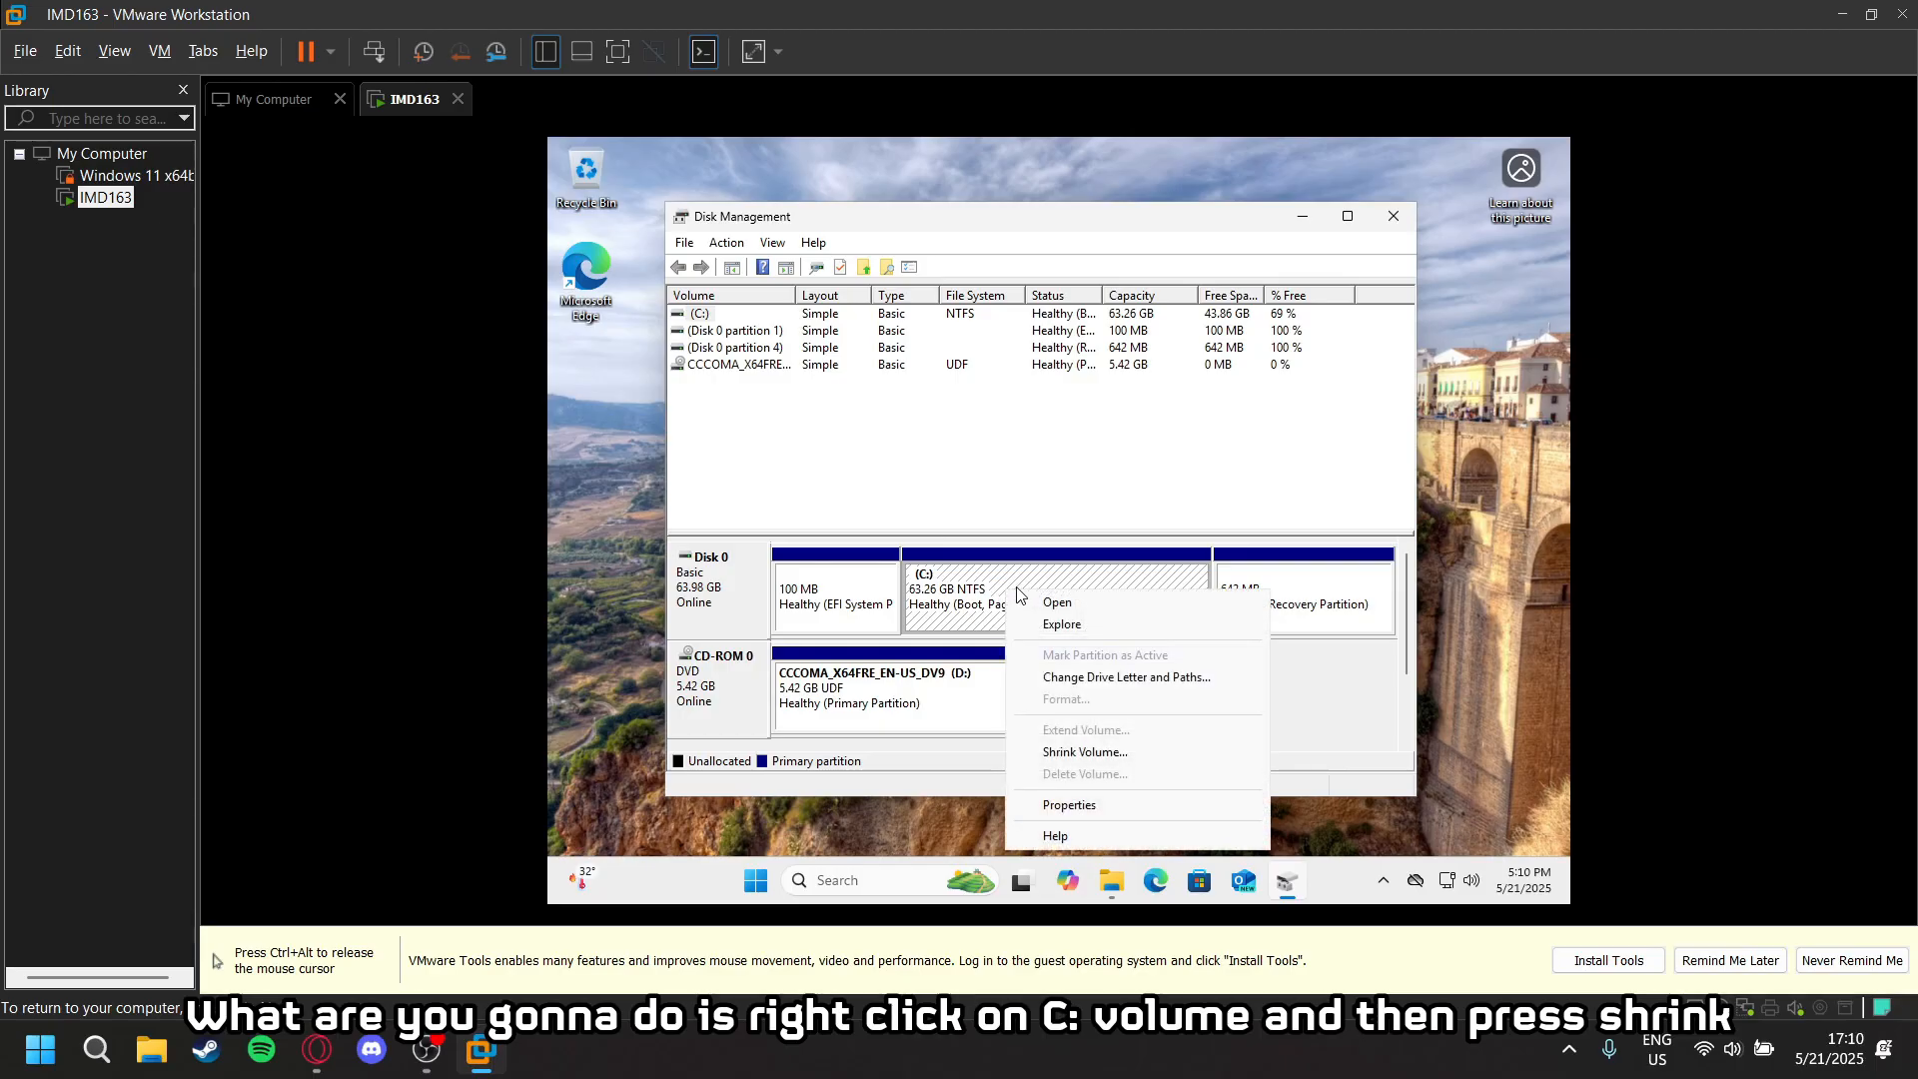
{"action": "left_click", "coordinate": [1084, 752]}
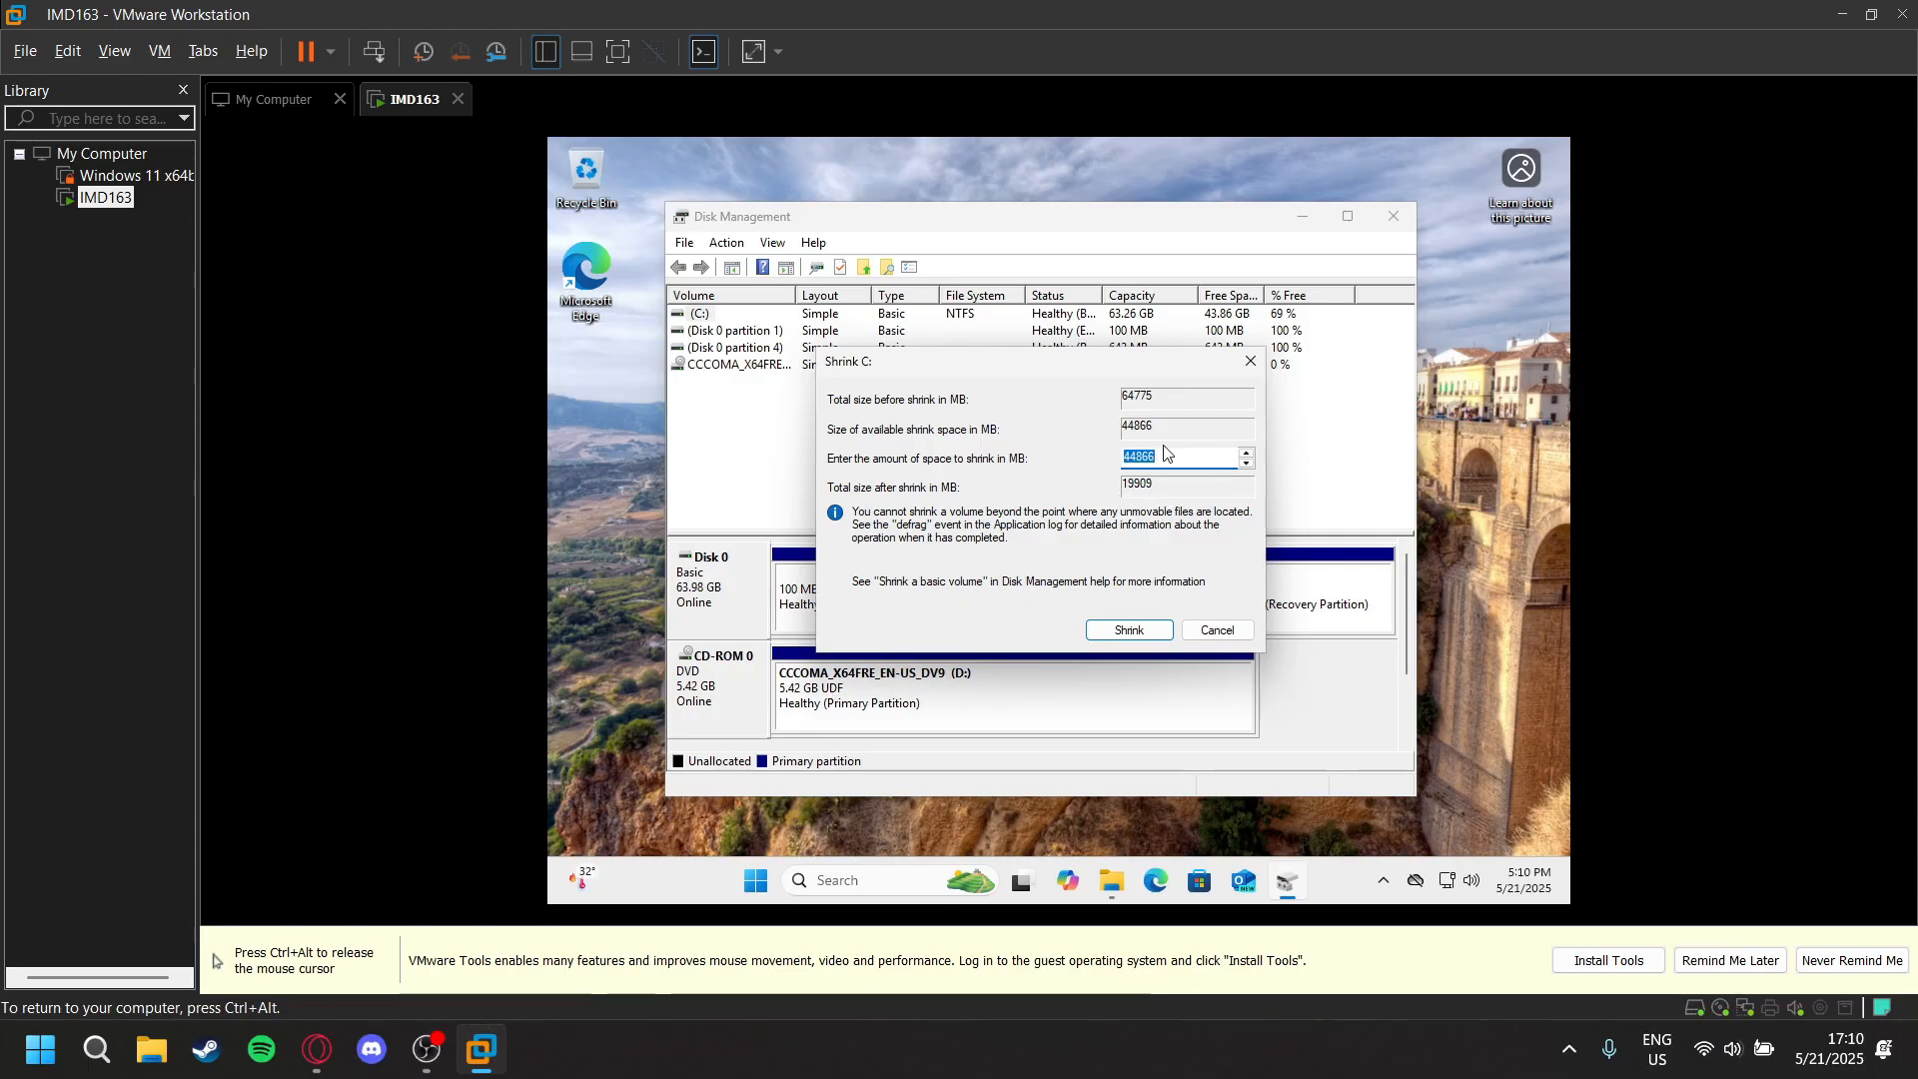
{"action": "left_click", "coordinate": [1246, 463]}
{"action": "left_click", "coordinate": [1246, 462]}
{"action": "left_click", "coordinate": [1246, 462]}
{"action": "left_click", "coordinate": [1246, 463]}
{"action": "left_click", "coordinate": [1246, 463]}
{"action": "left_click", "coordinate": [1246, 462]}
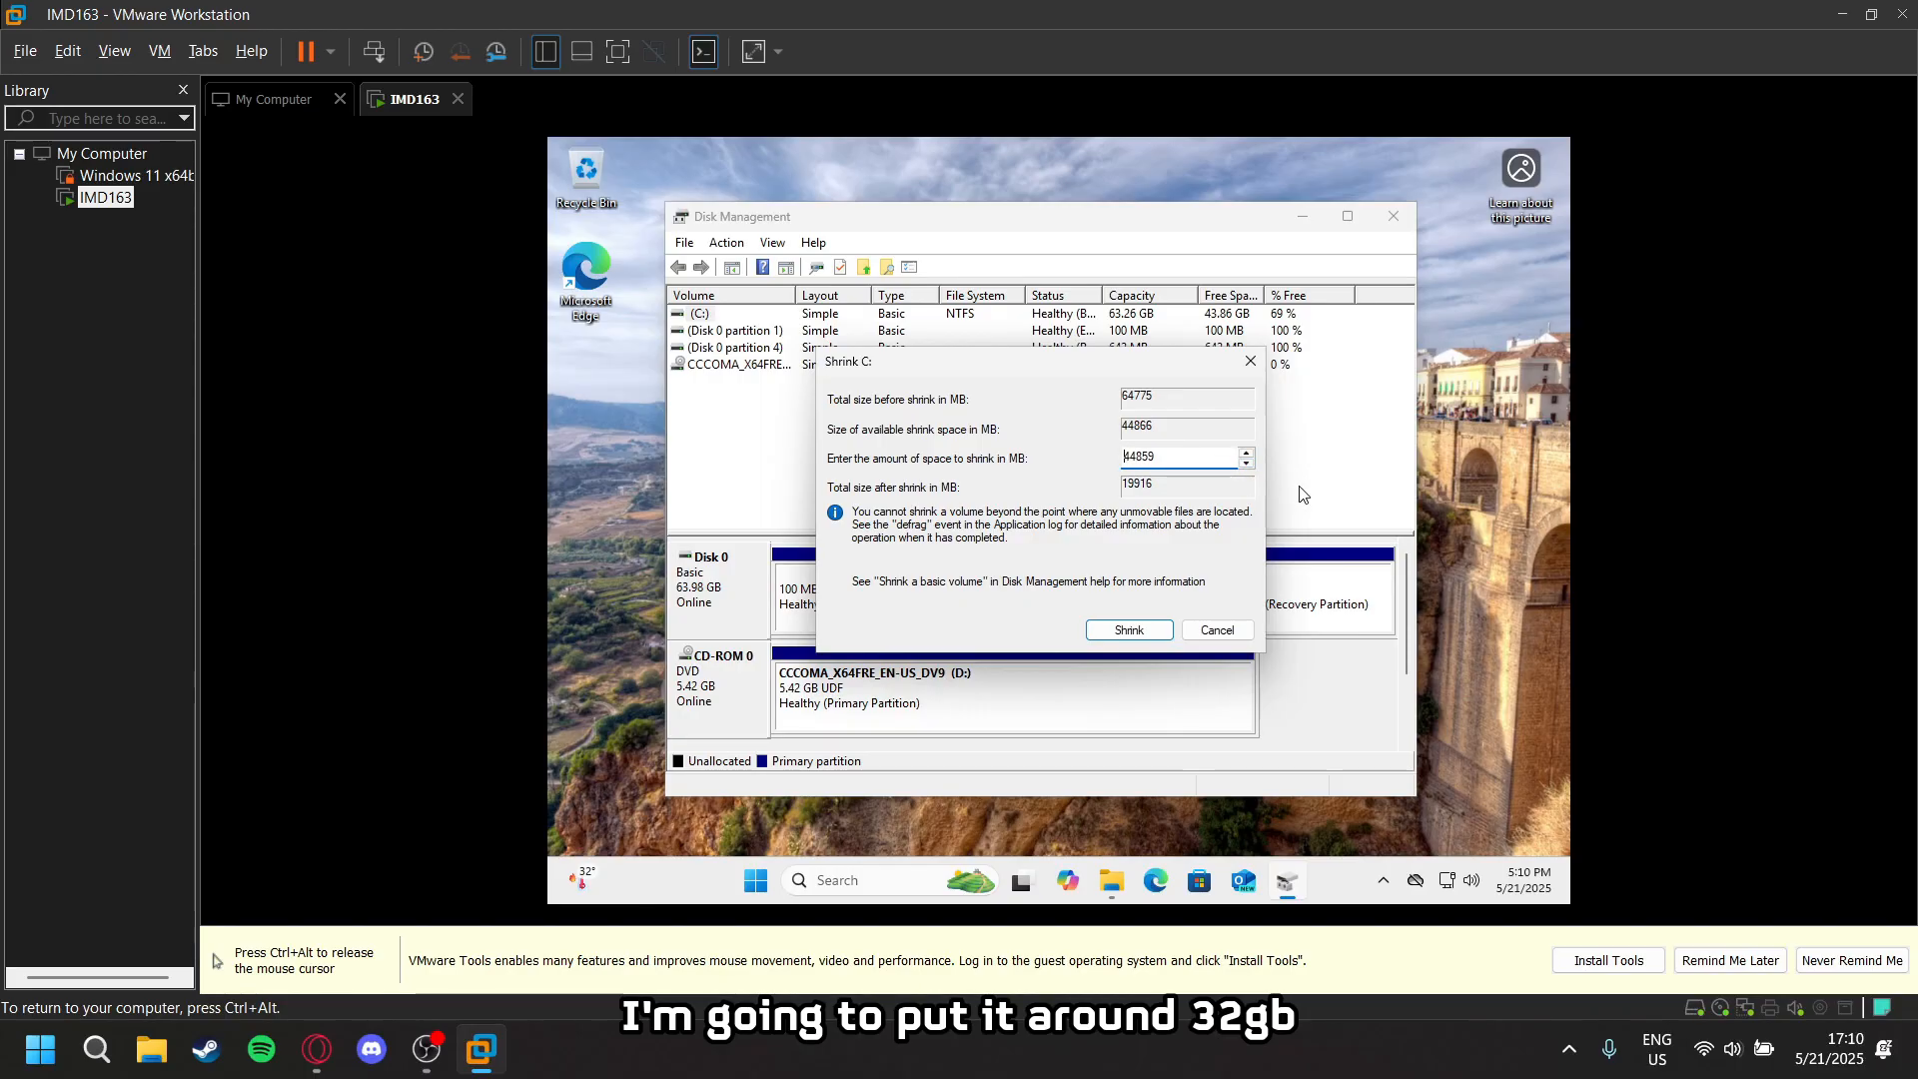
- Set the amount of space to shrink to 32000 MB and shrink the C: volume
{"action": "double_click", "coordinate": [1147, 457]}
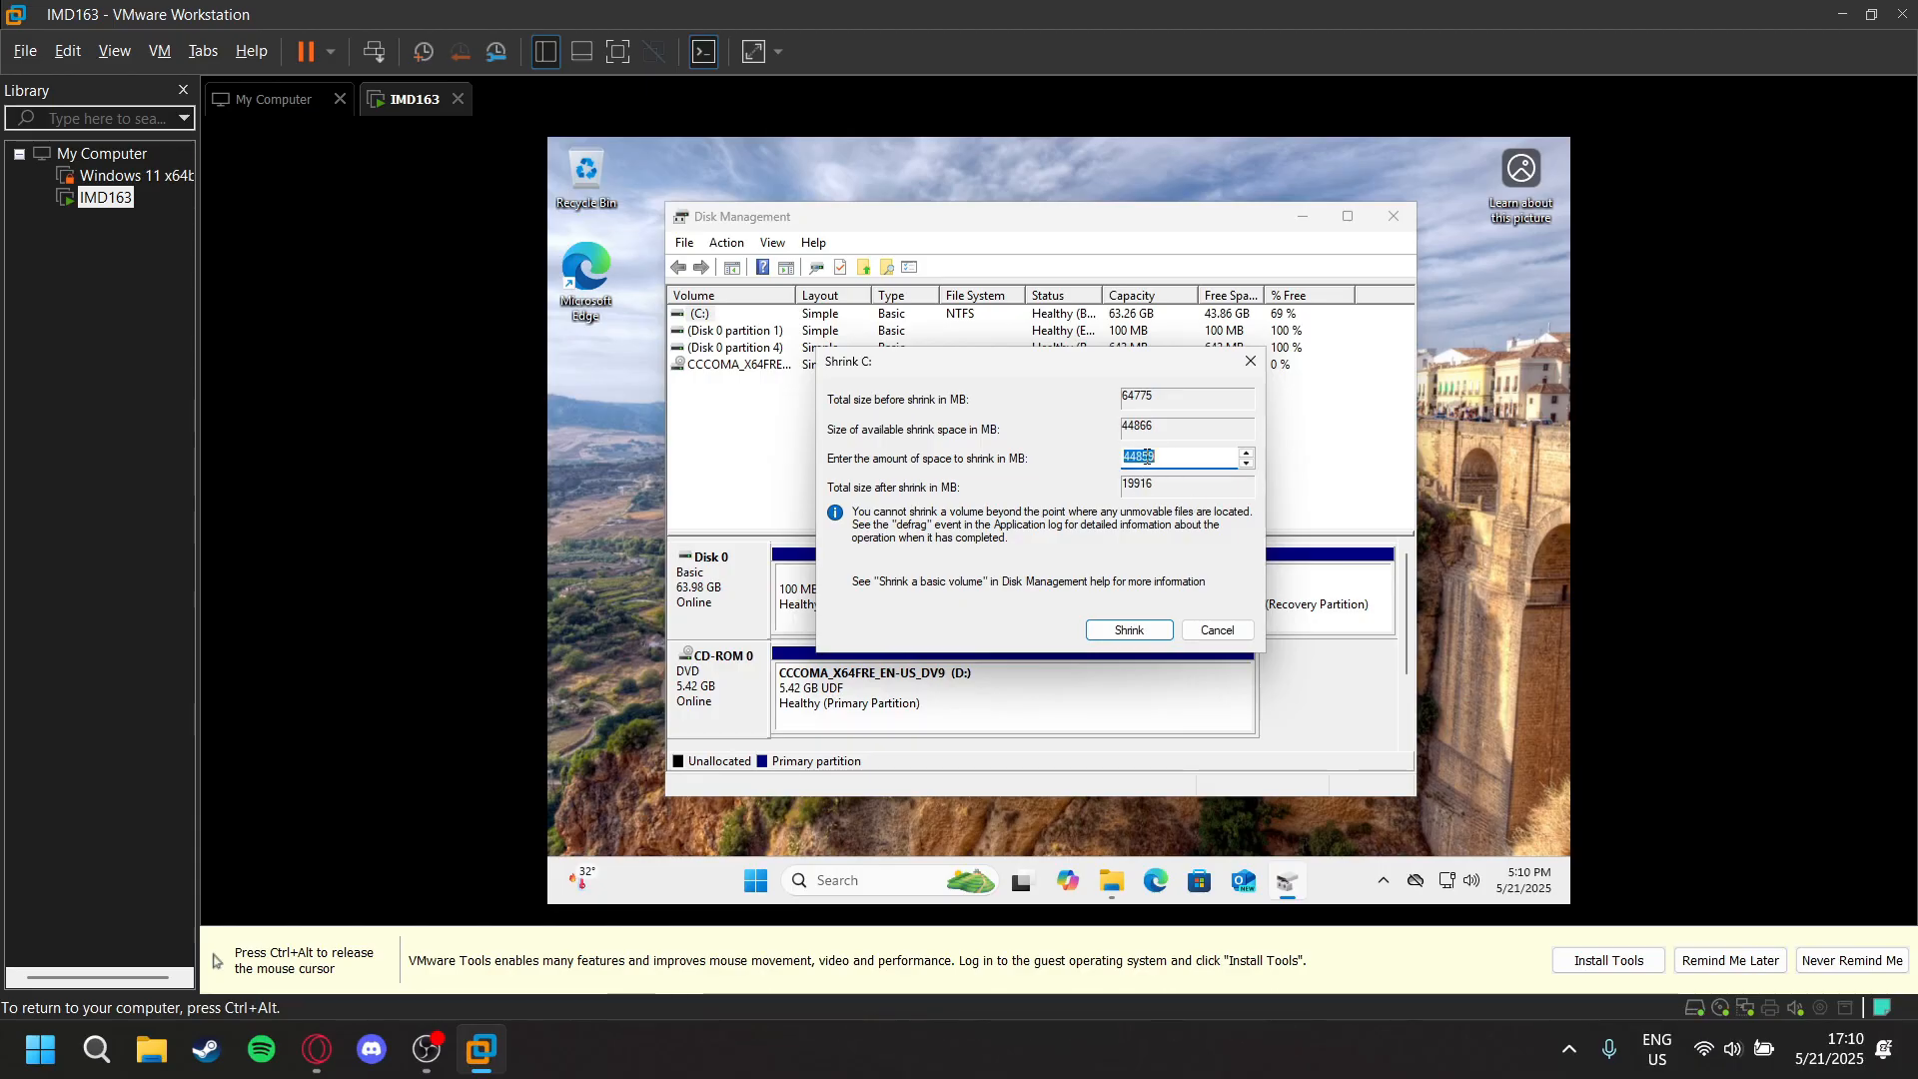
{"action": "type", "text": "32"}
{"action": "key", "text": "Return"}
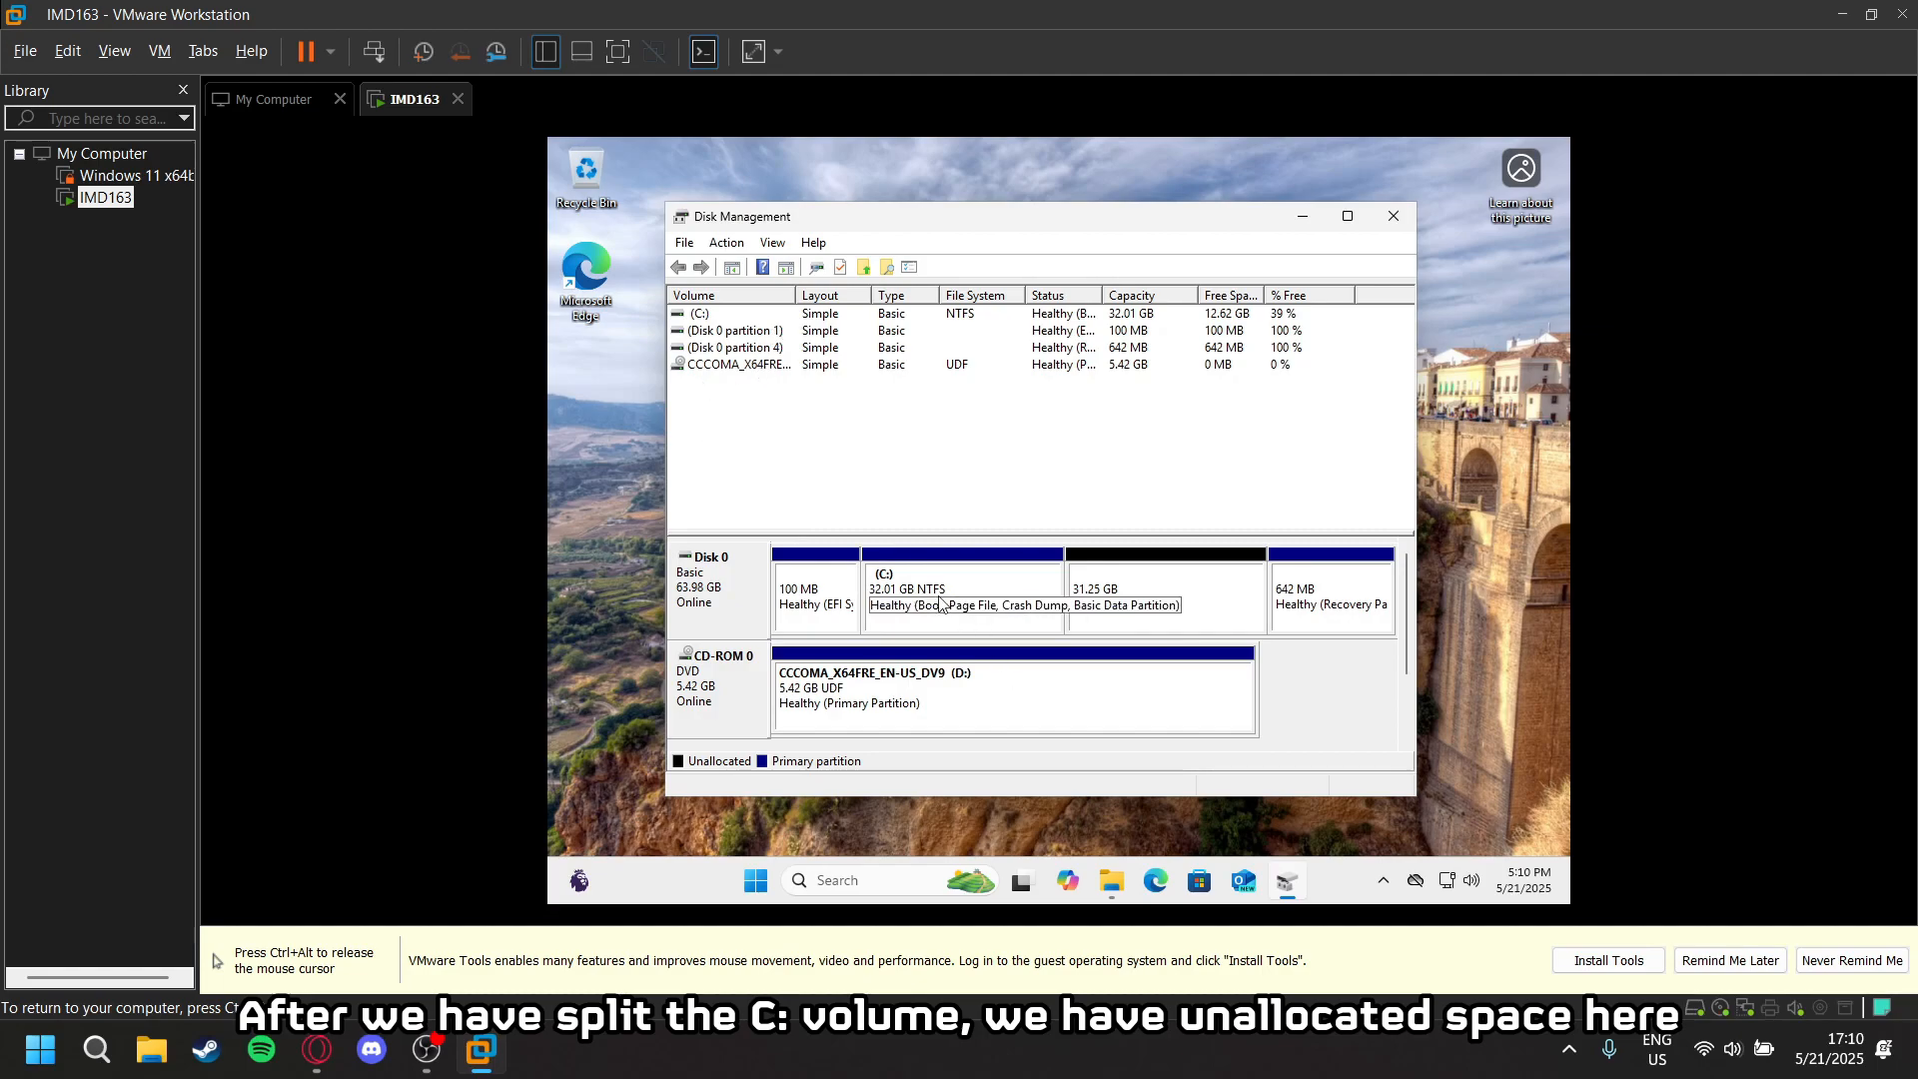
- Start a new simple volume in the 31.25 GB unallocated space on Disk 0
{"action": "left_click", "coordinate": [1057, 599]}
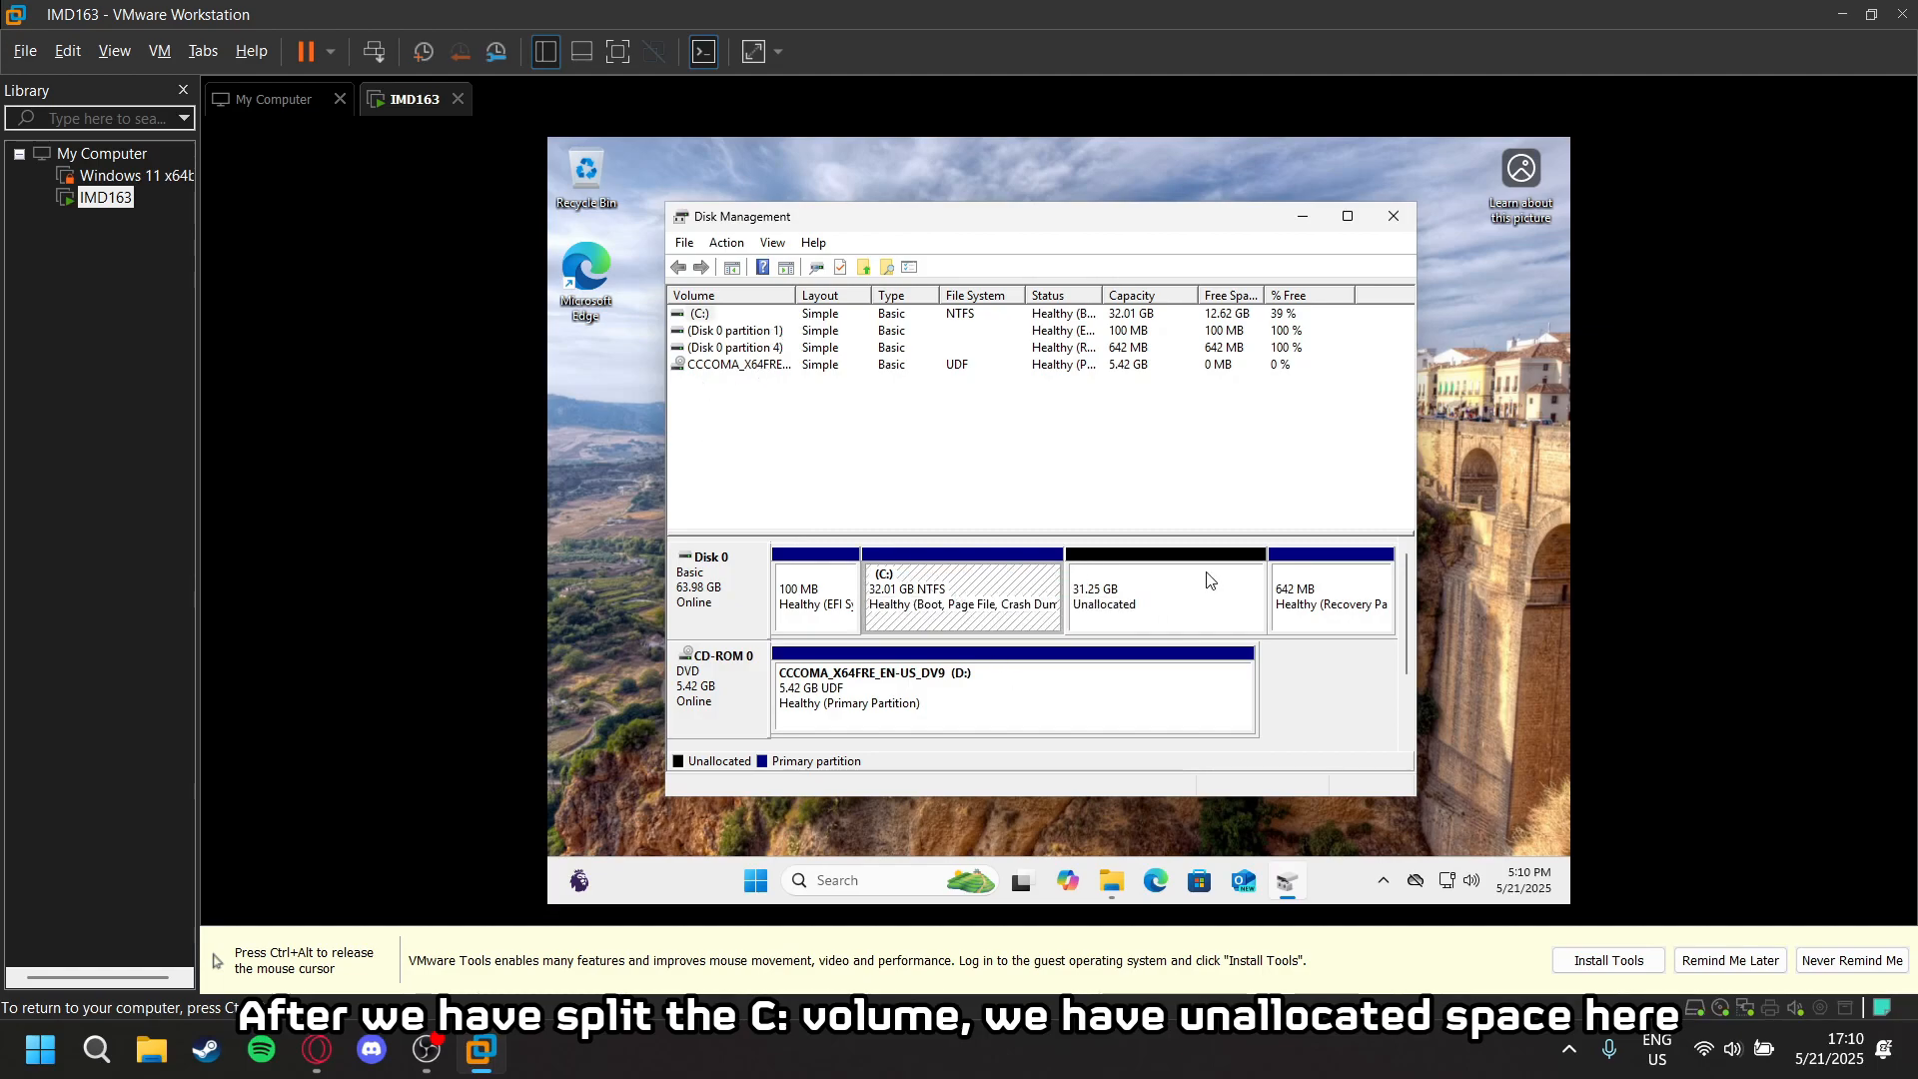
{"action": "left_click", "coordinate": [1120, 599]}
{"action": "left_click", "coordinate": [981, 598]}
{"action": "left_click", "coordinate": [1156, 619]}
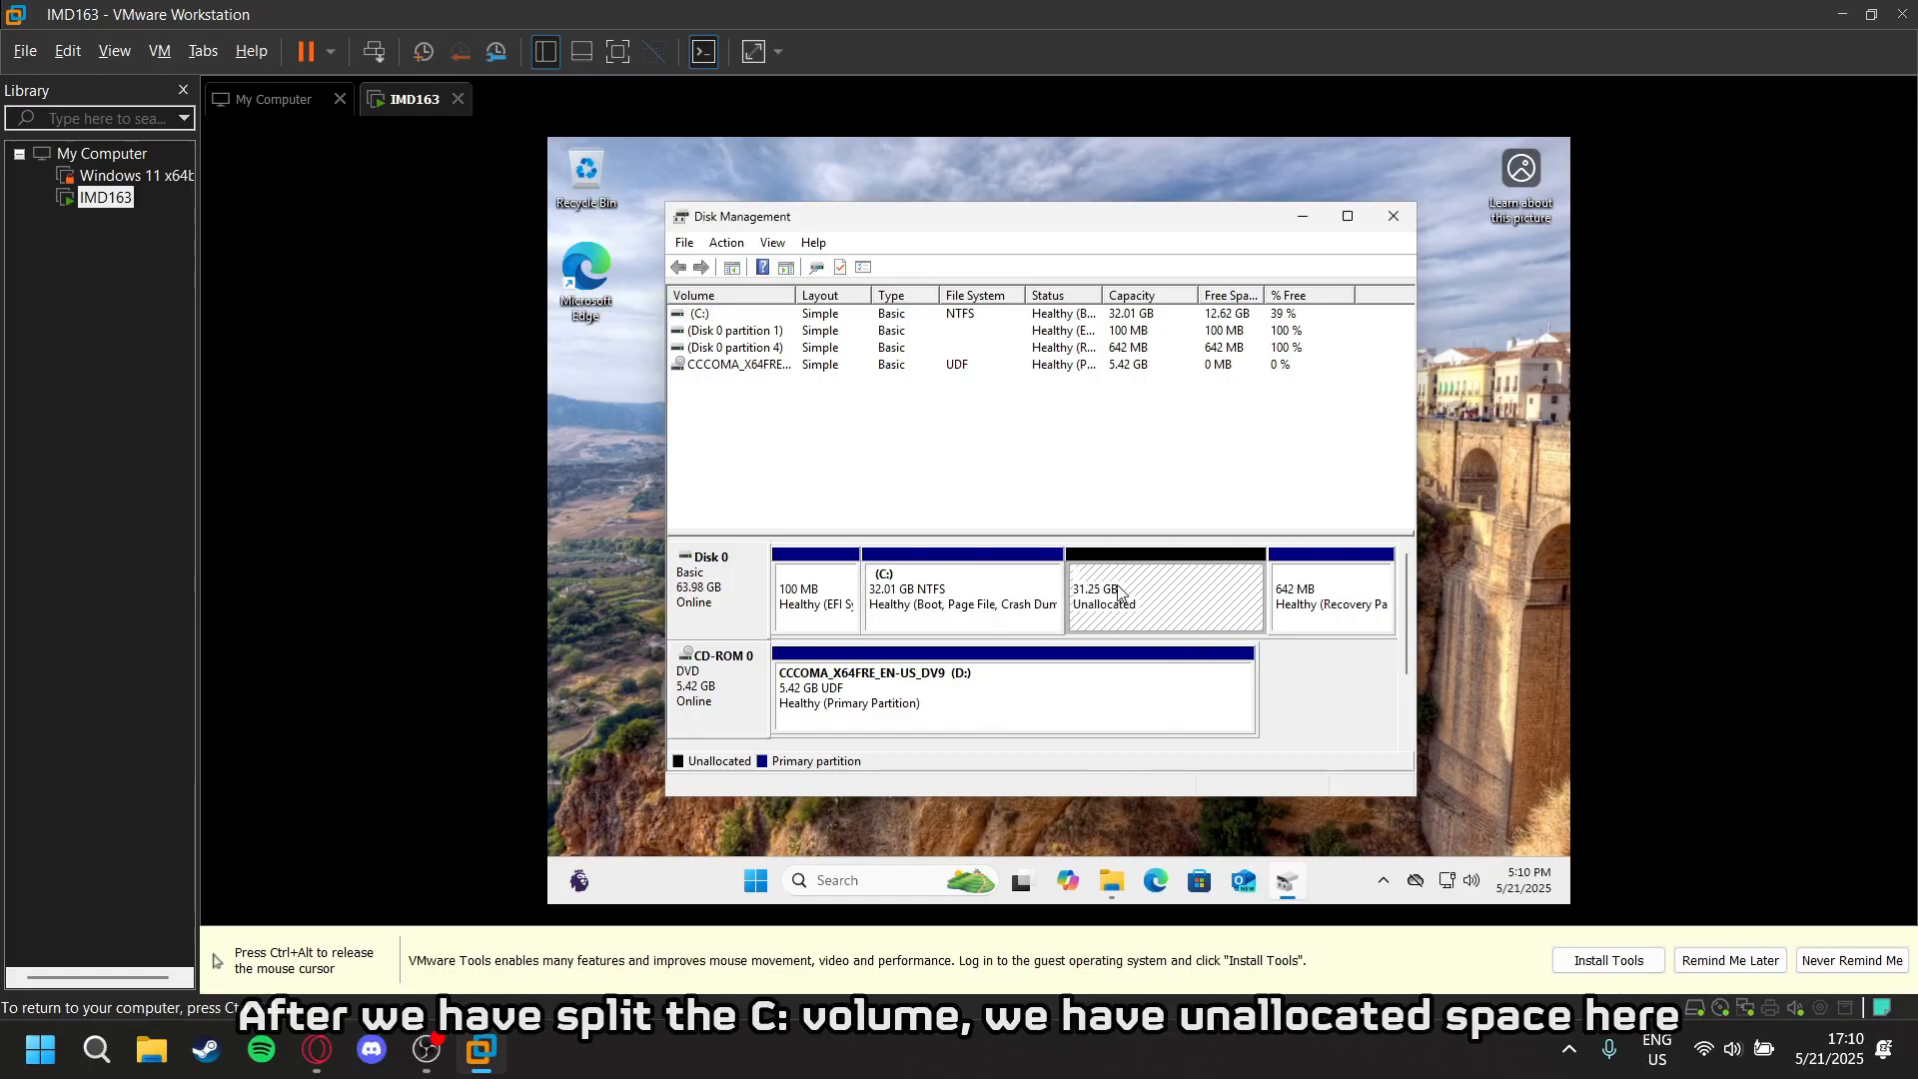
{"action": "right_click", "coordinate": [1158, 588]}
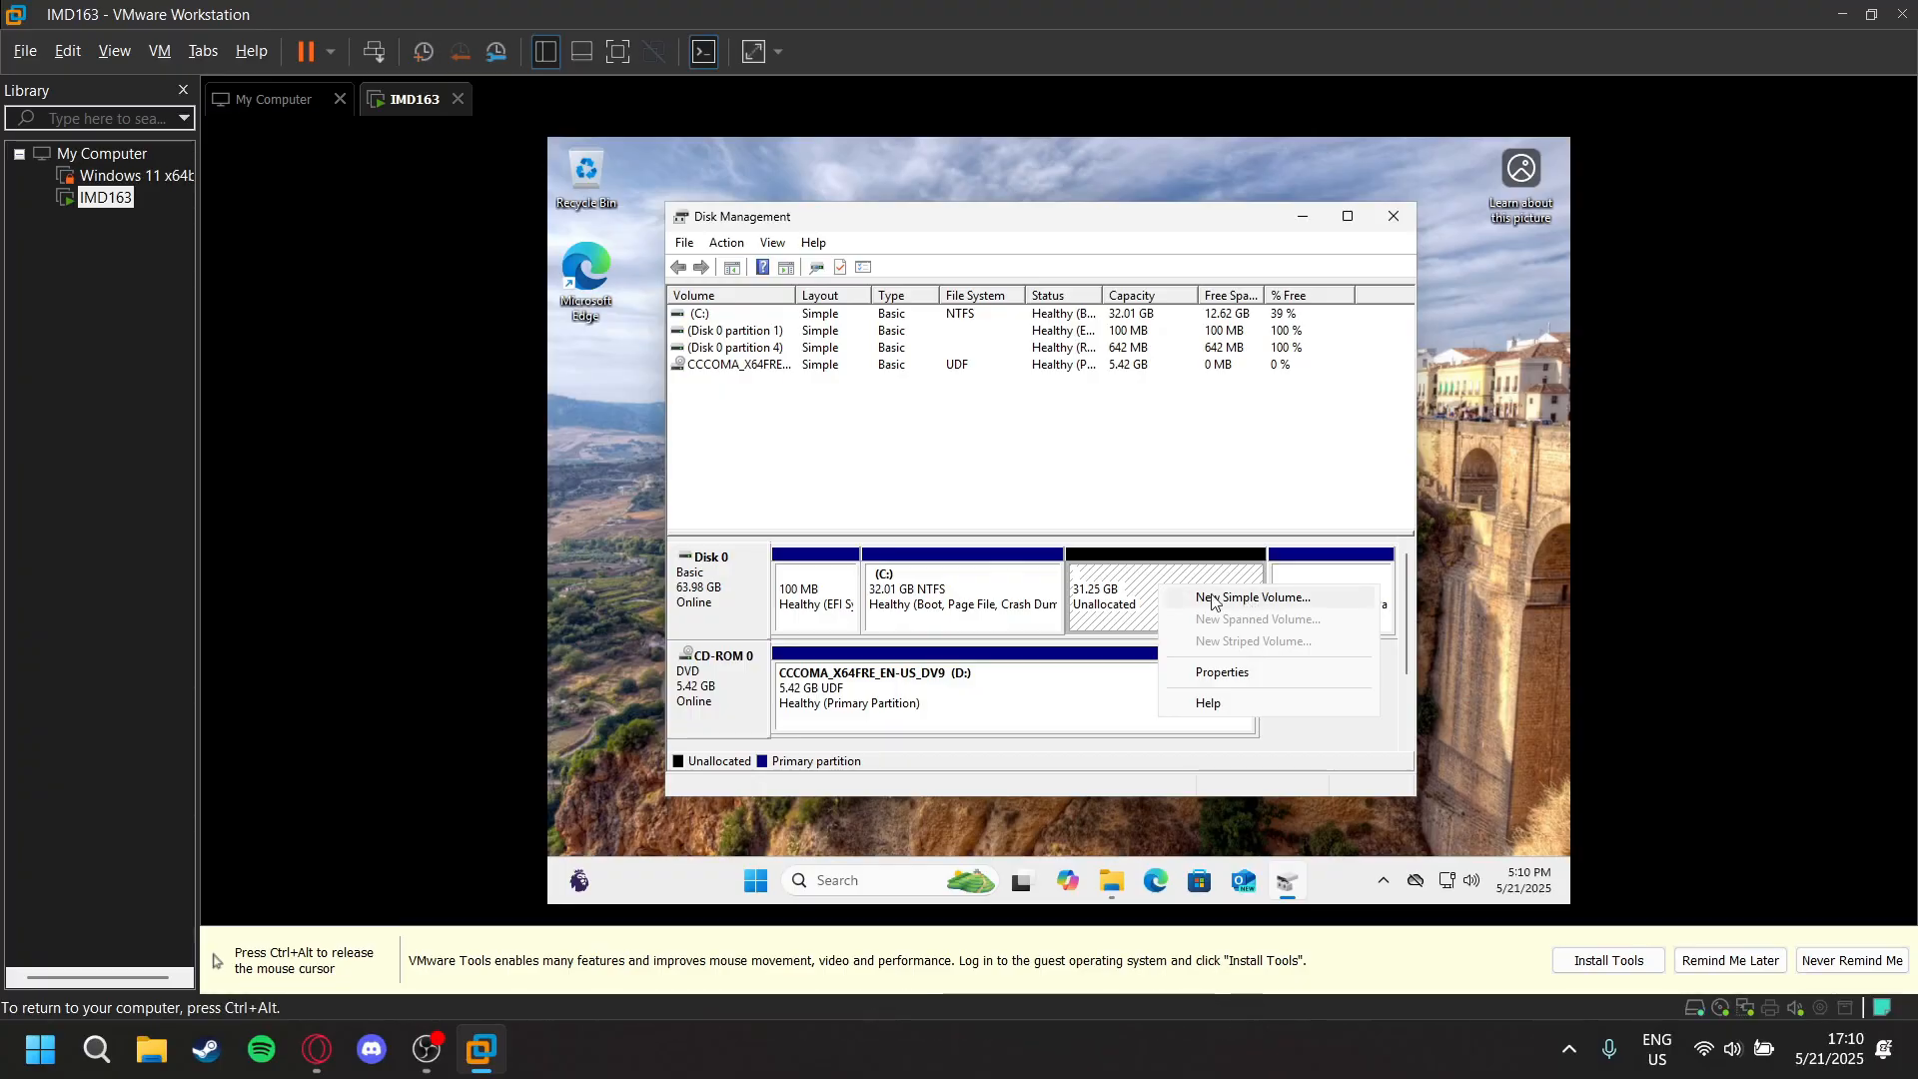
{"action": "left_click", "coordinate": [1100, 476]}
{"action": "right_click", "coordinate": [1140, 577]}
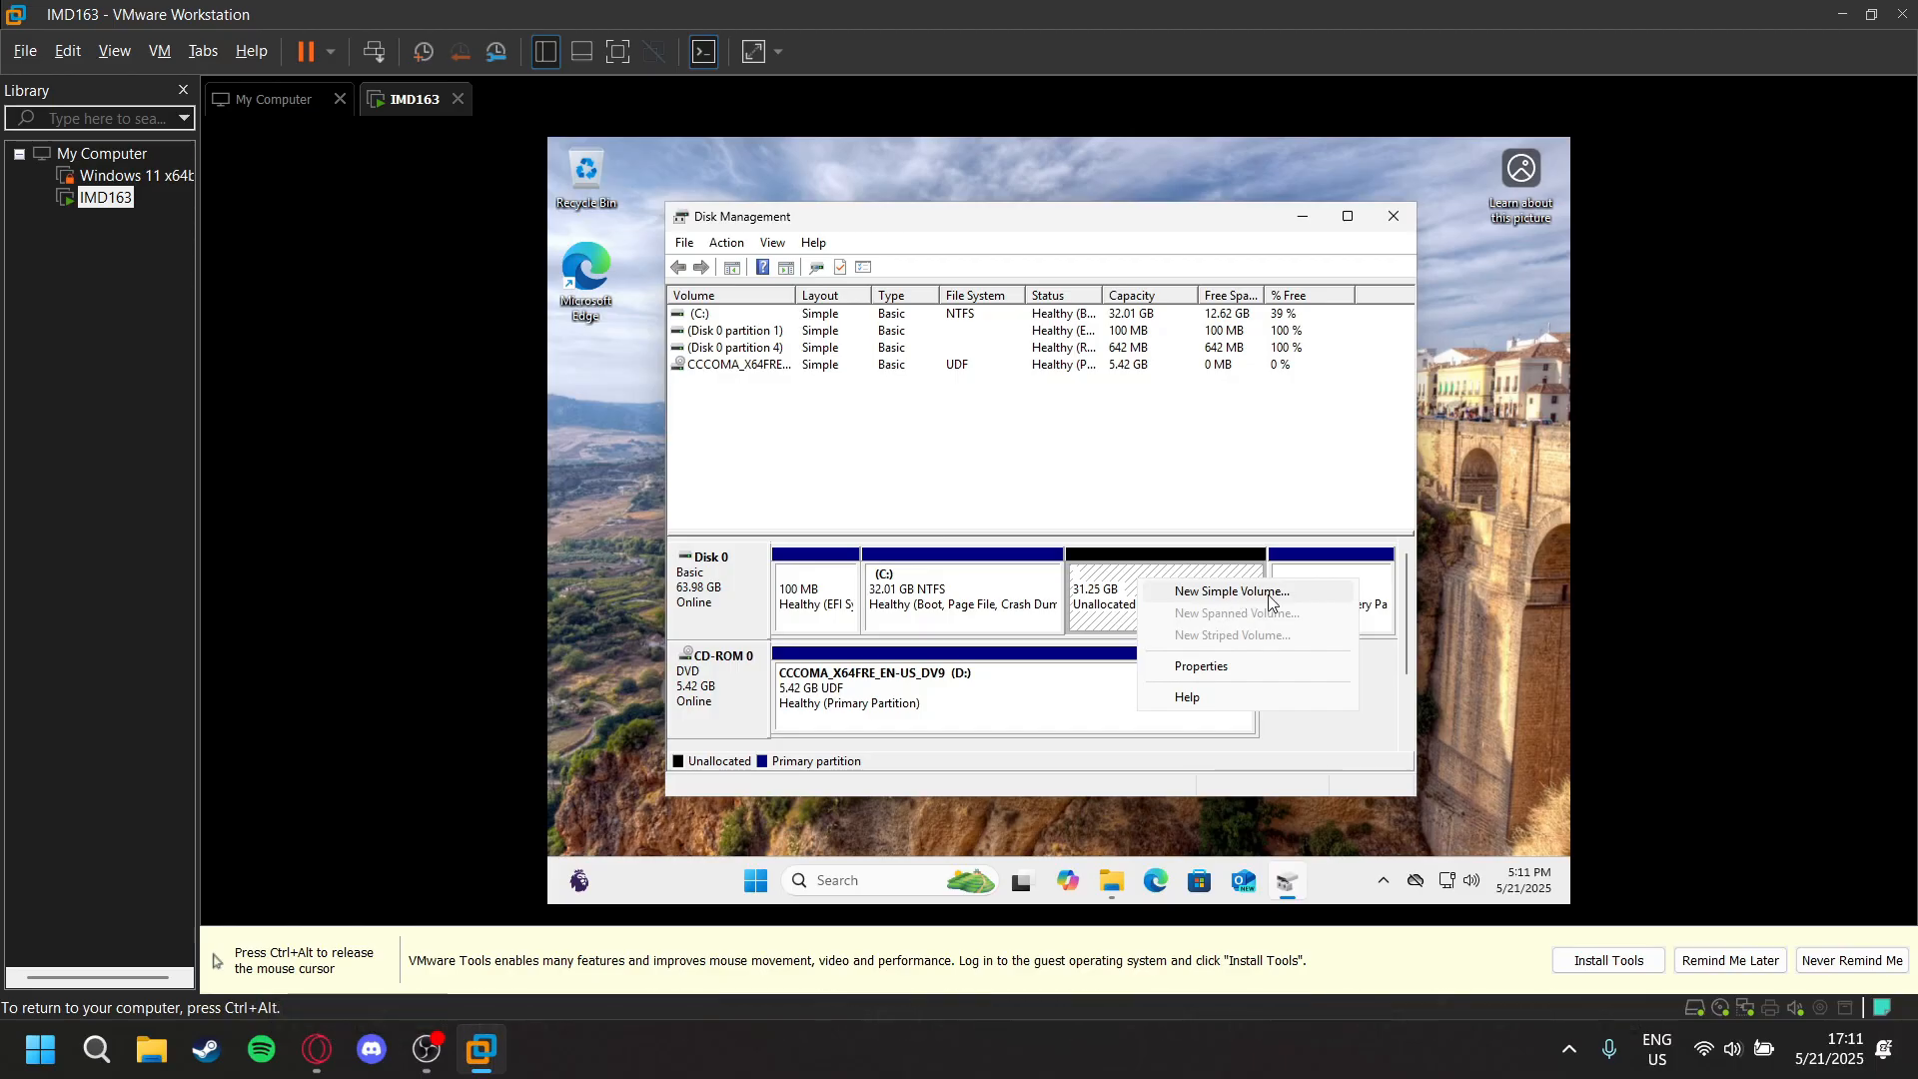
{"action": "left_click", "coordinate": [1227, 592]}
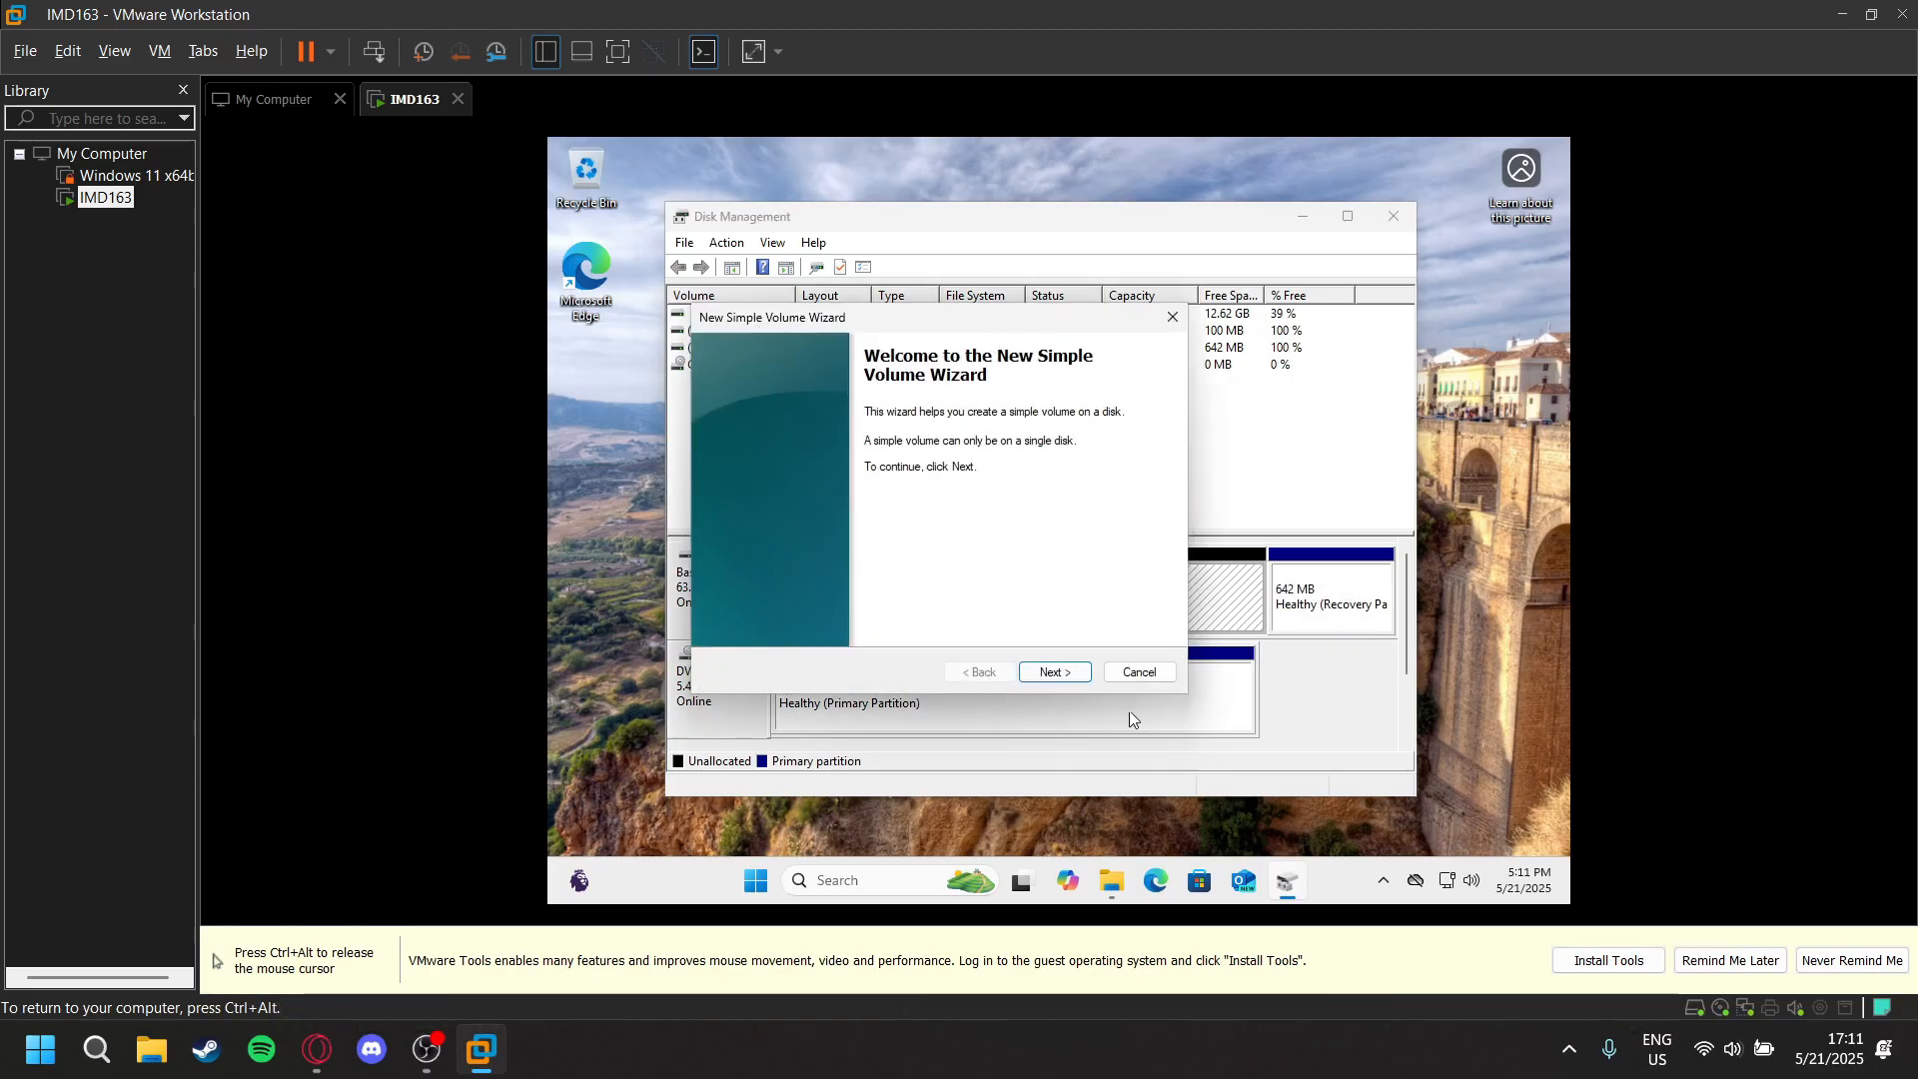
- Keep the simple volume size at 31999 MB and assign drive letter E to the new volume
{"action": "left_click", "coordinate": [1054, 674]}
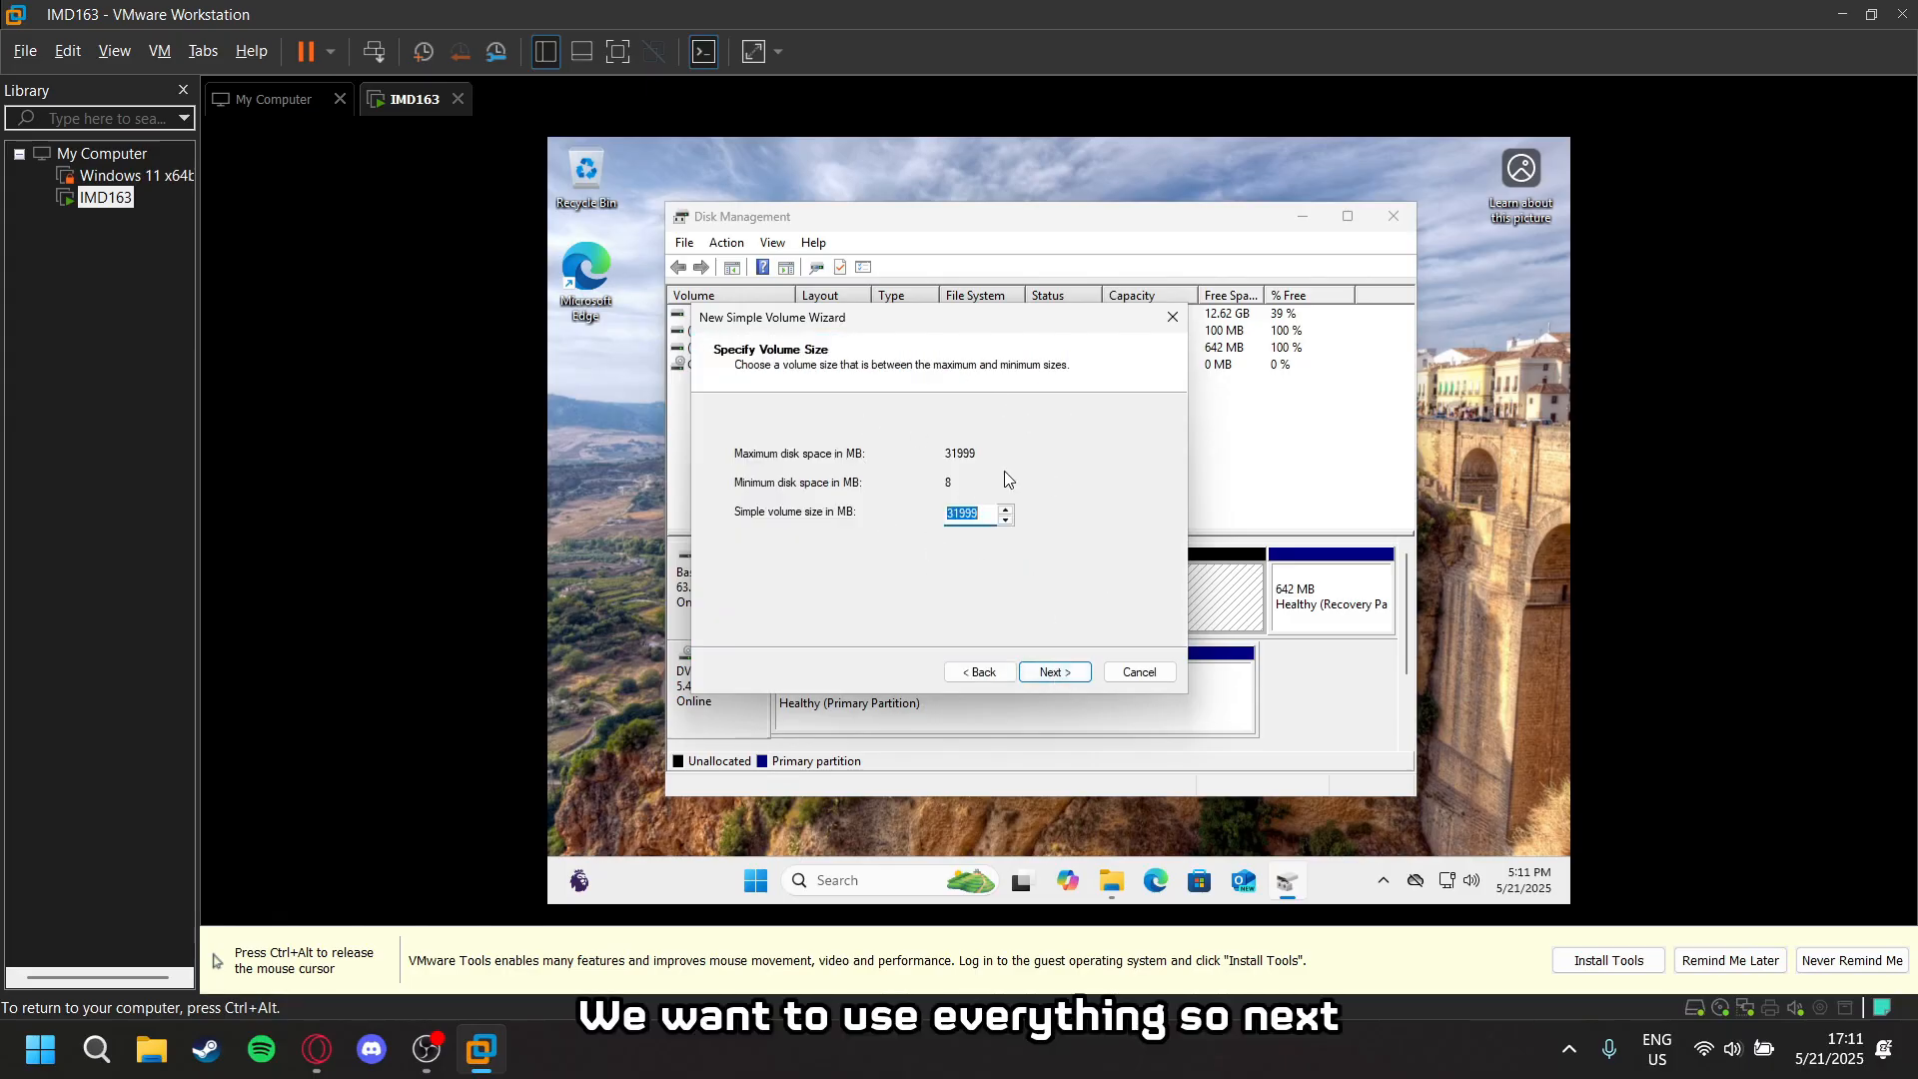
{"action": "left_click", "coordinate": [1061, 674]}
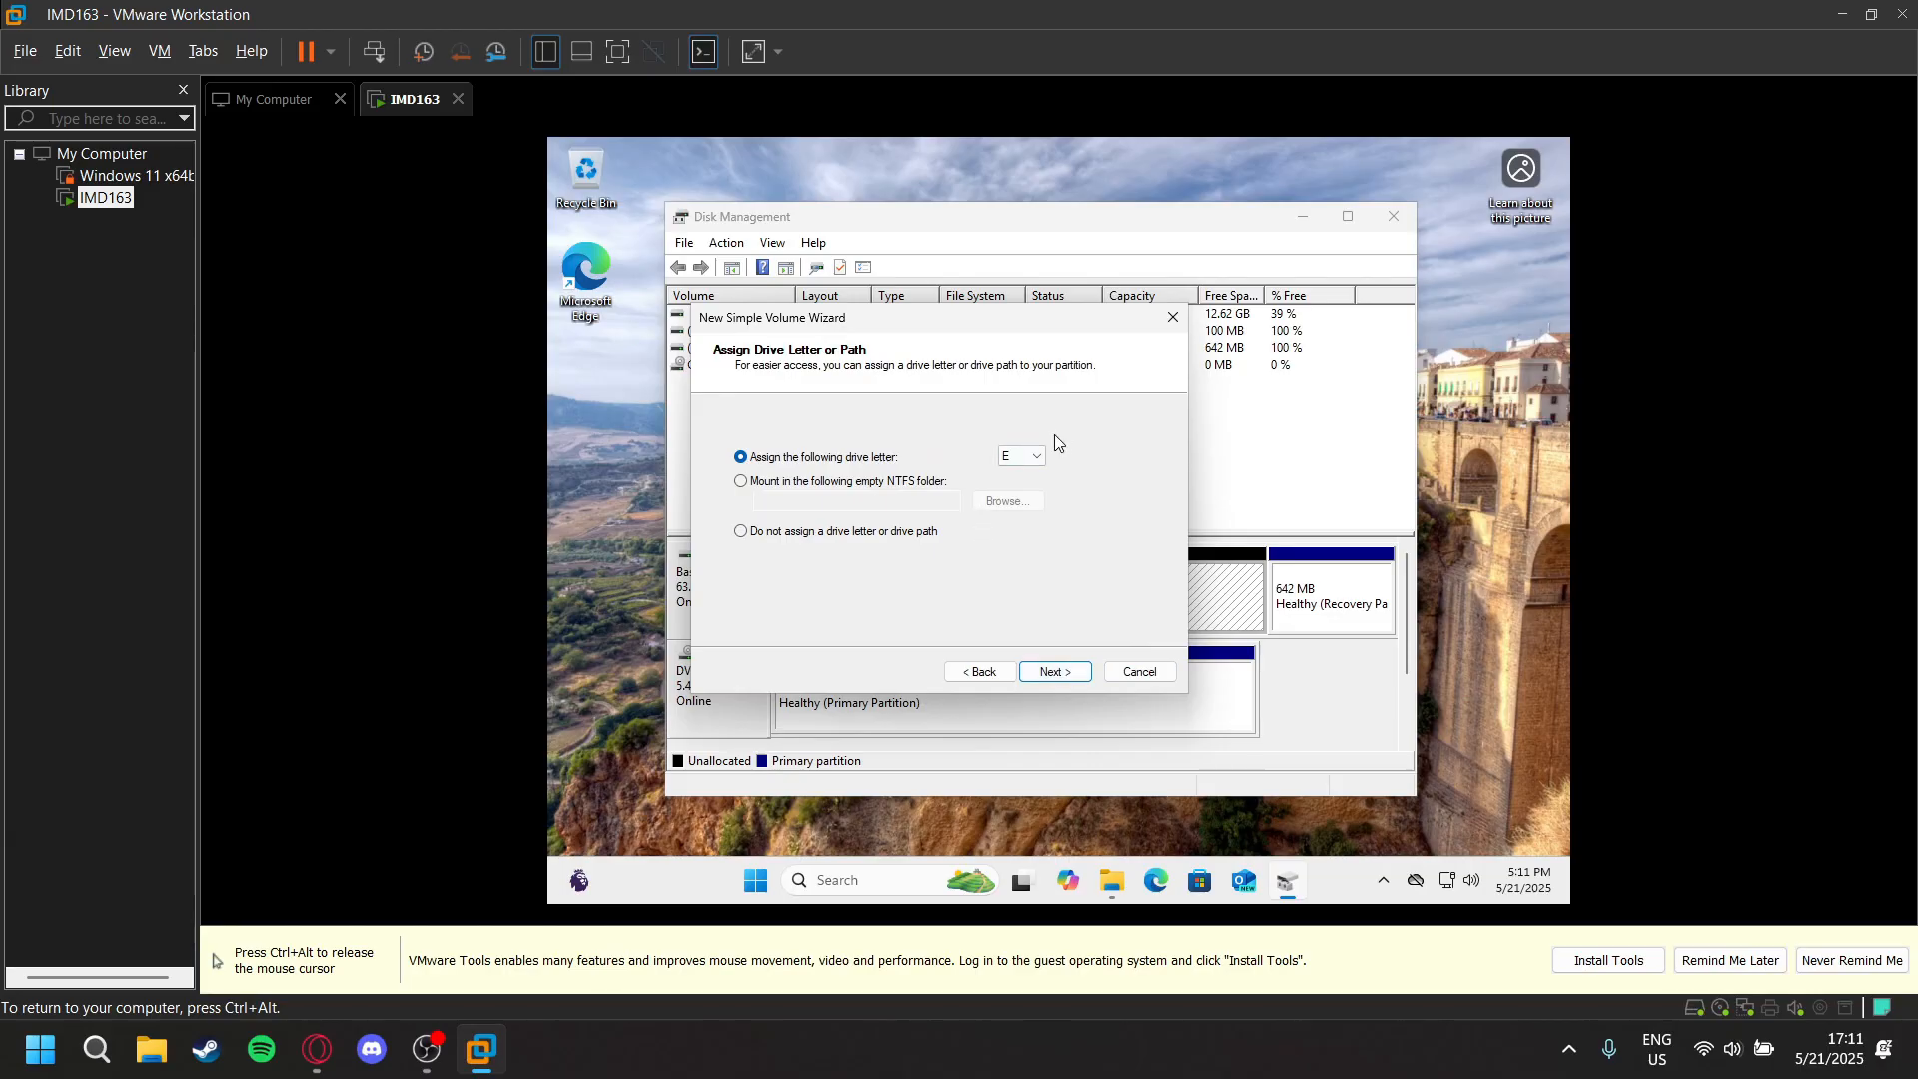
{"action": "left_click", "coordinate": [1030, 462]}
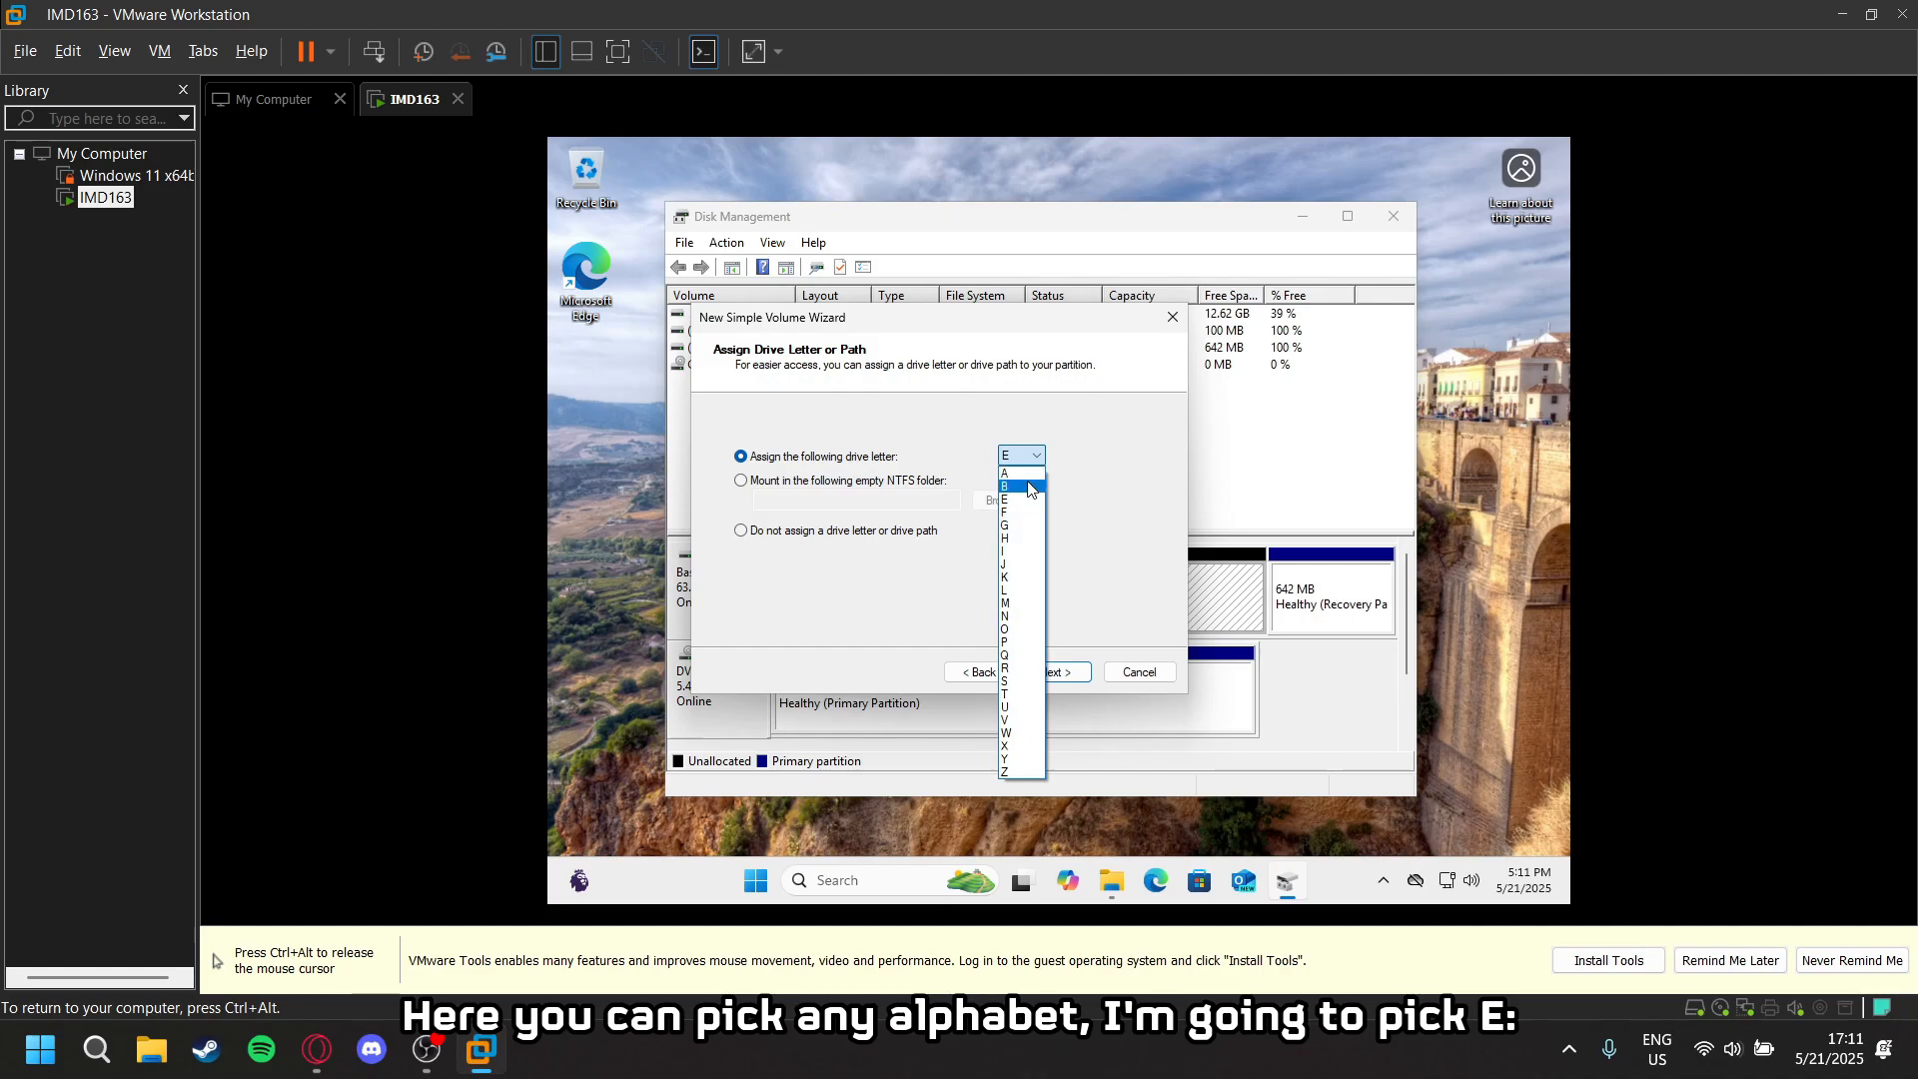
{"action": "left_click", "coordinate": [1072, 450]}
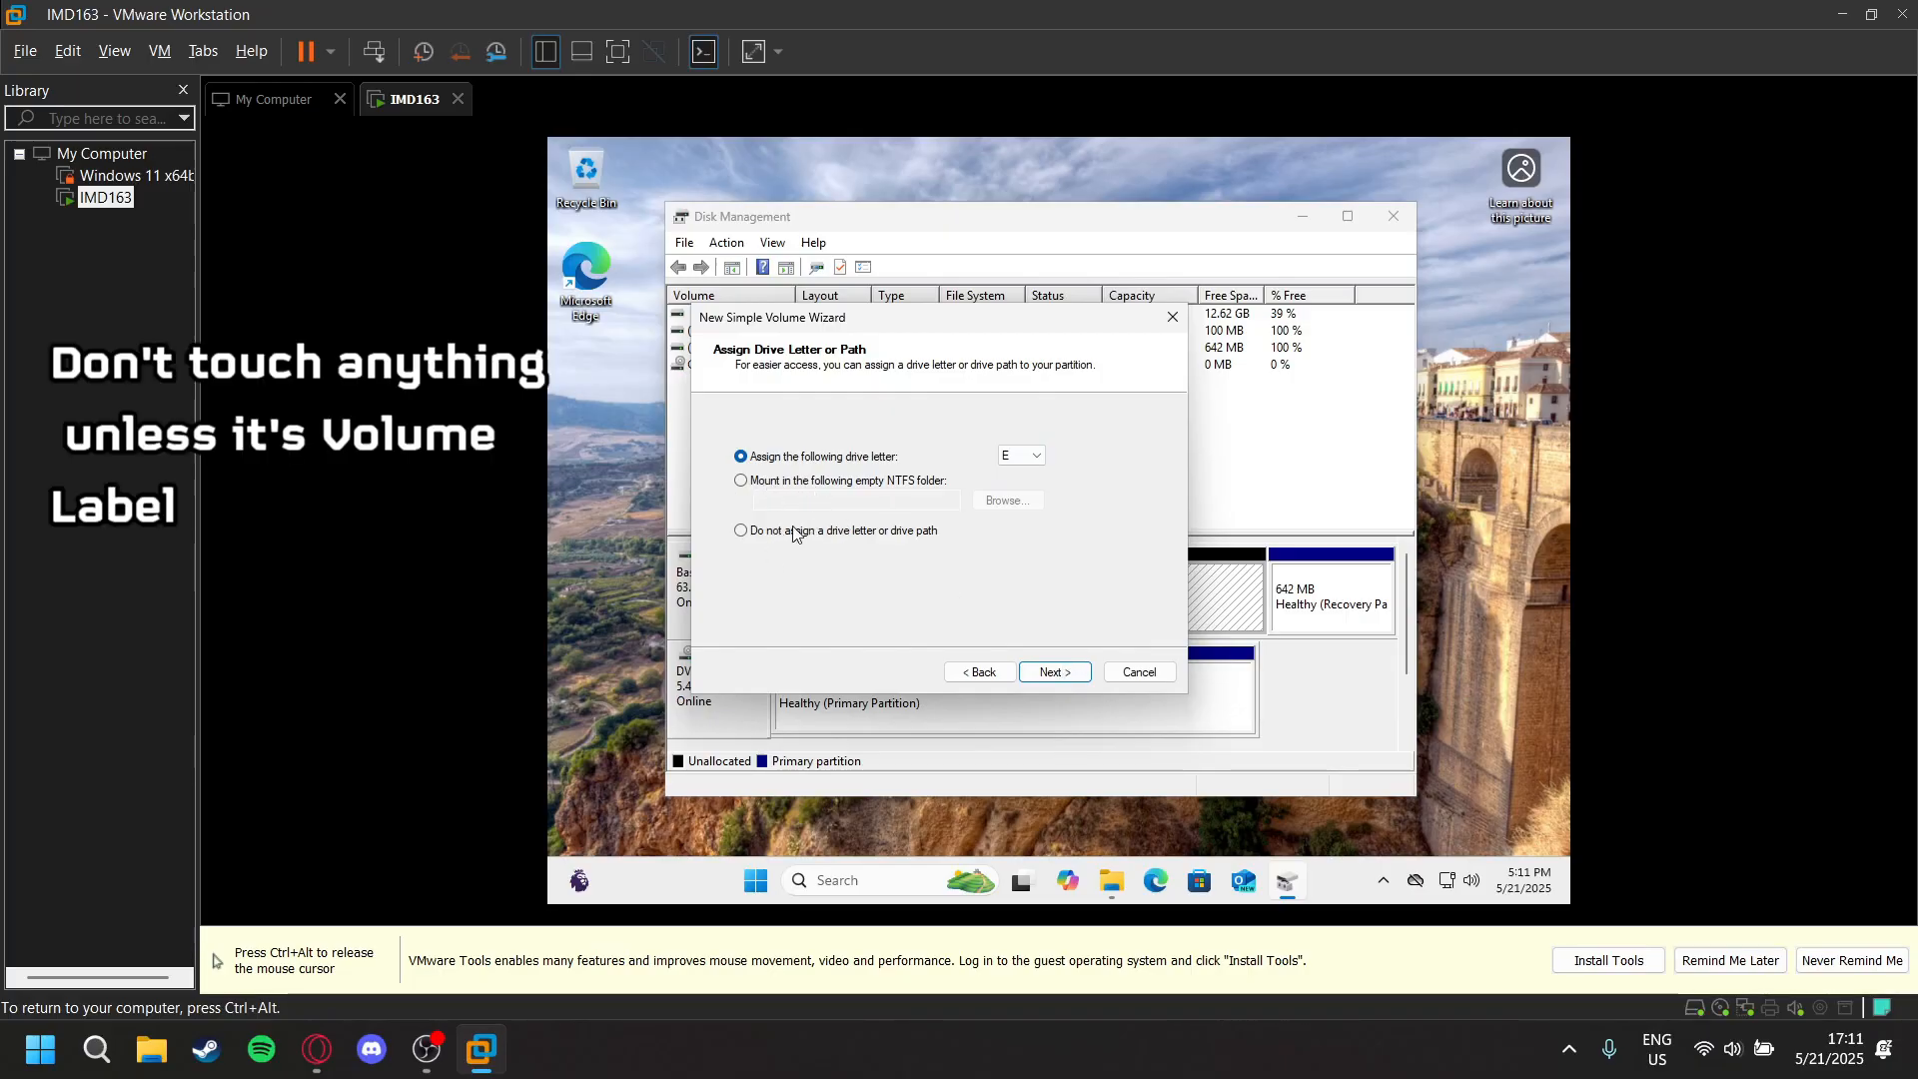
{"action": "left_click", "coordinate": [1053, 675]}
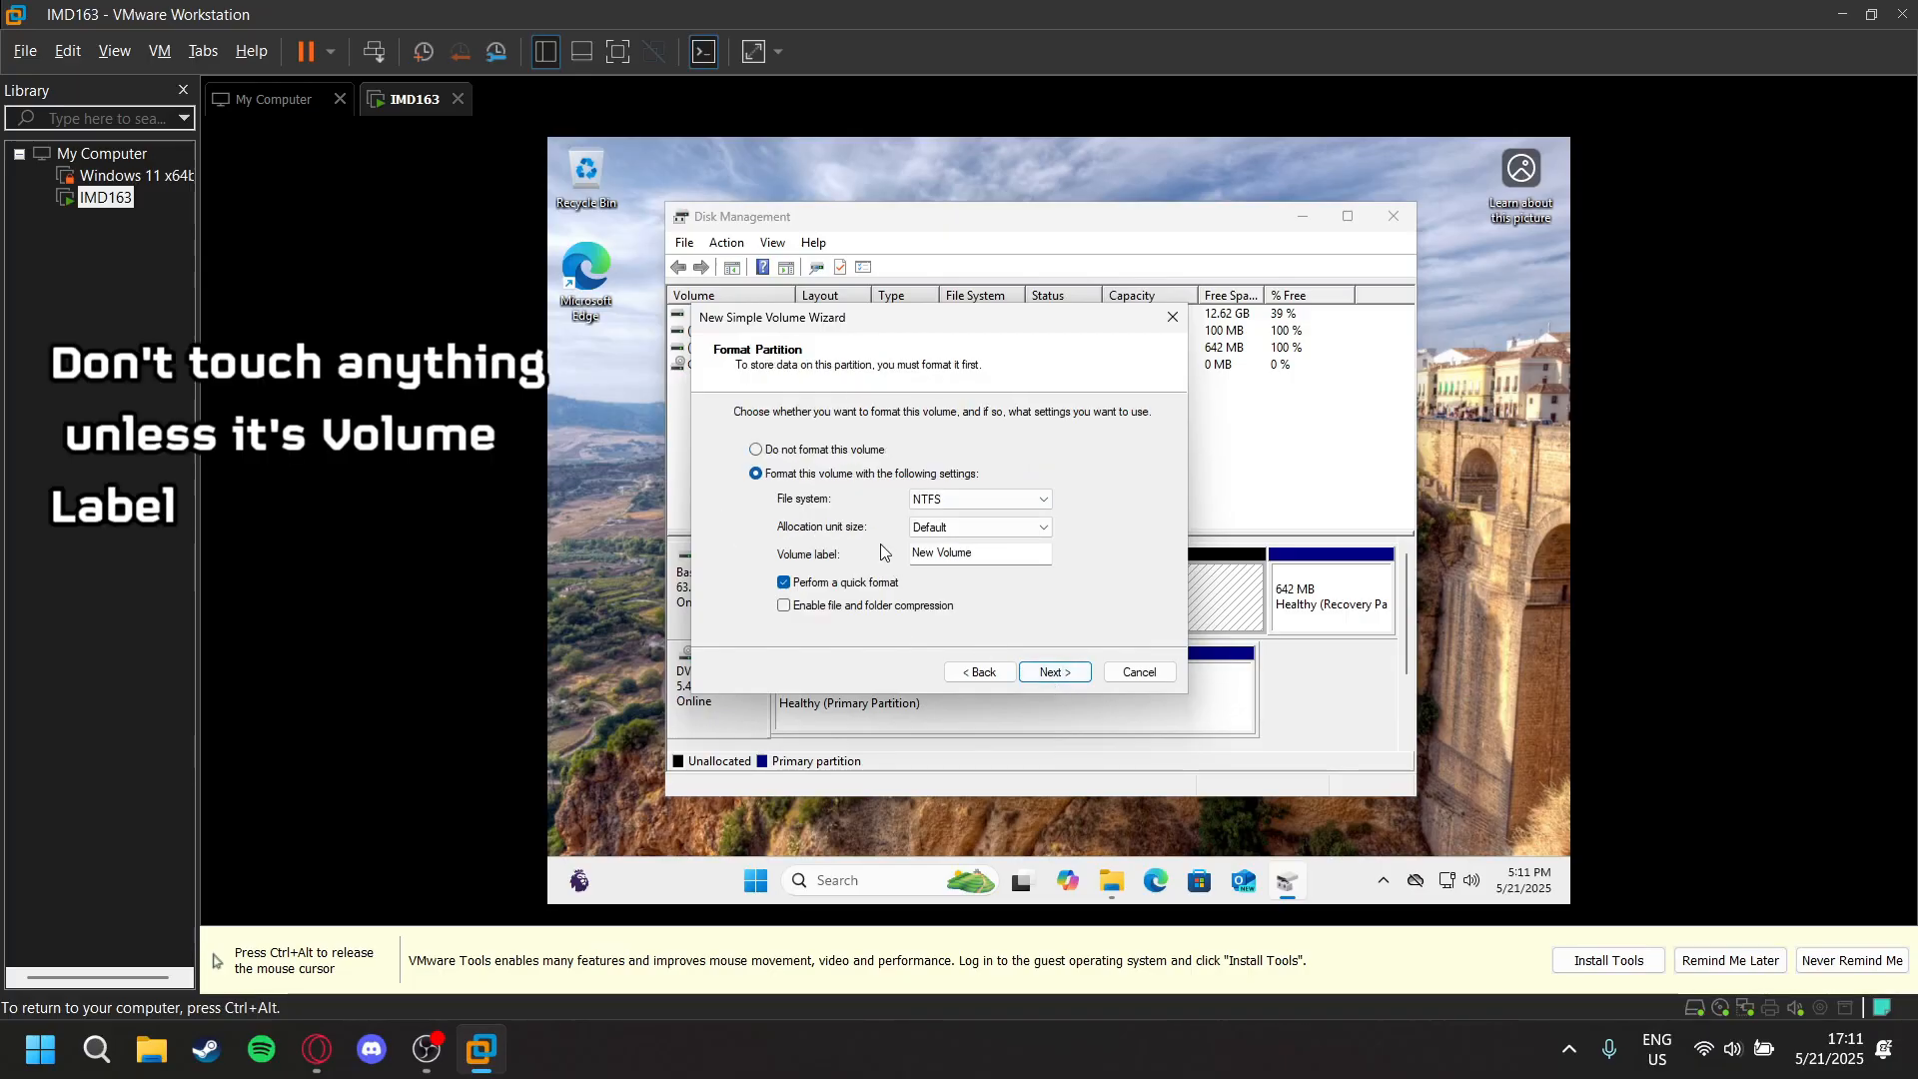
- Set the volume label to Extra and enable file and folder compression, keeping NTFS and the quick format
{"action": "left_click", "coordinate": [977, 561]}
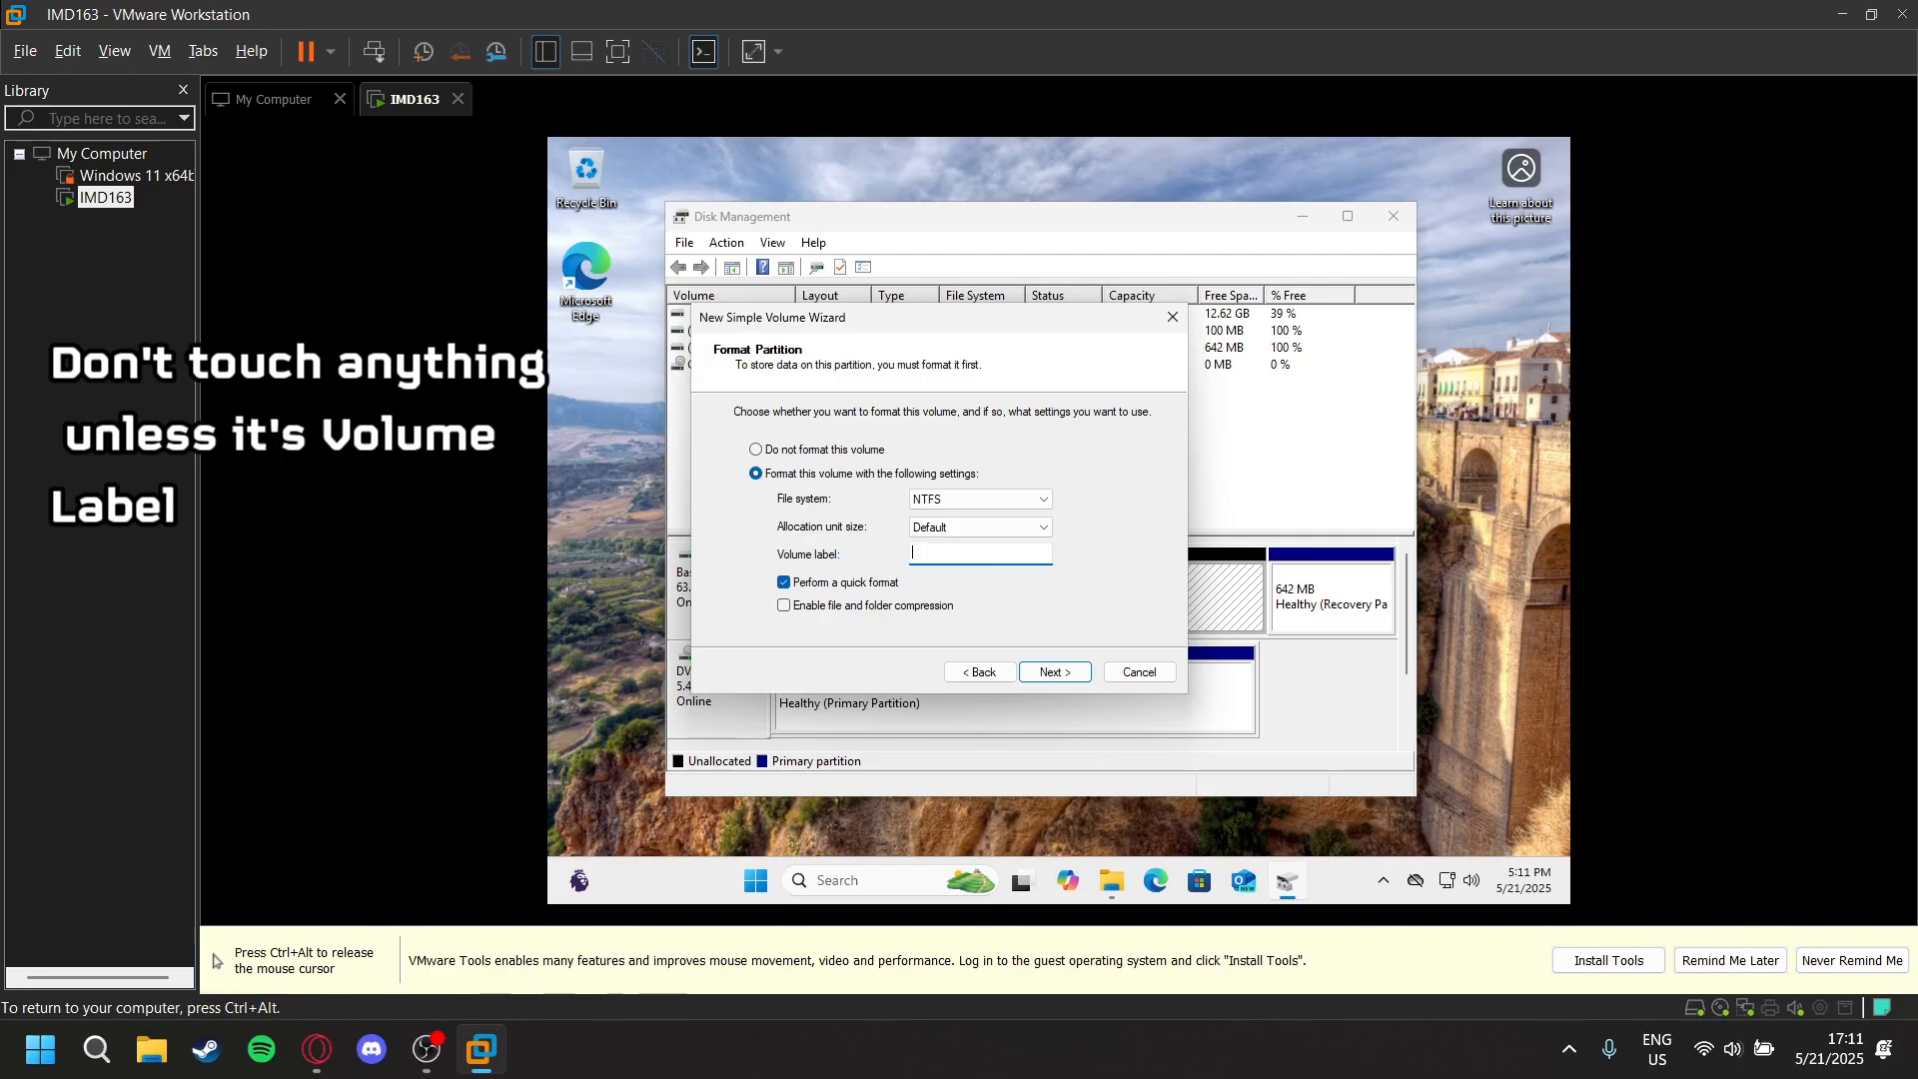
{"action": "type", "text": "Exg"}
{"action": "type", "text": "ra"}
{"action": "left_click", "coordinate": [971, 606]}
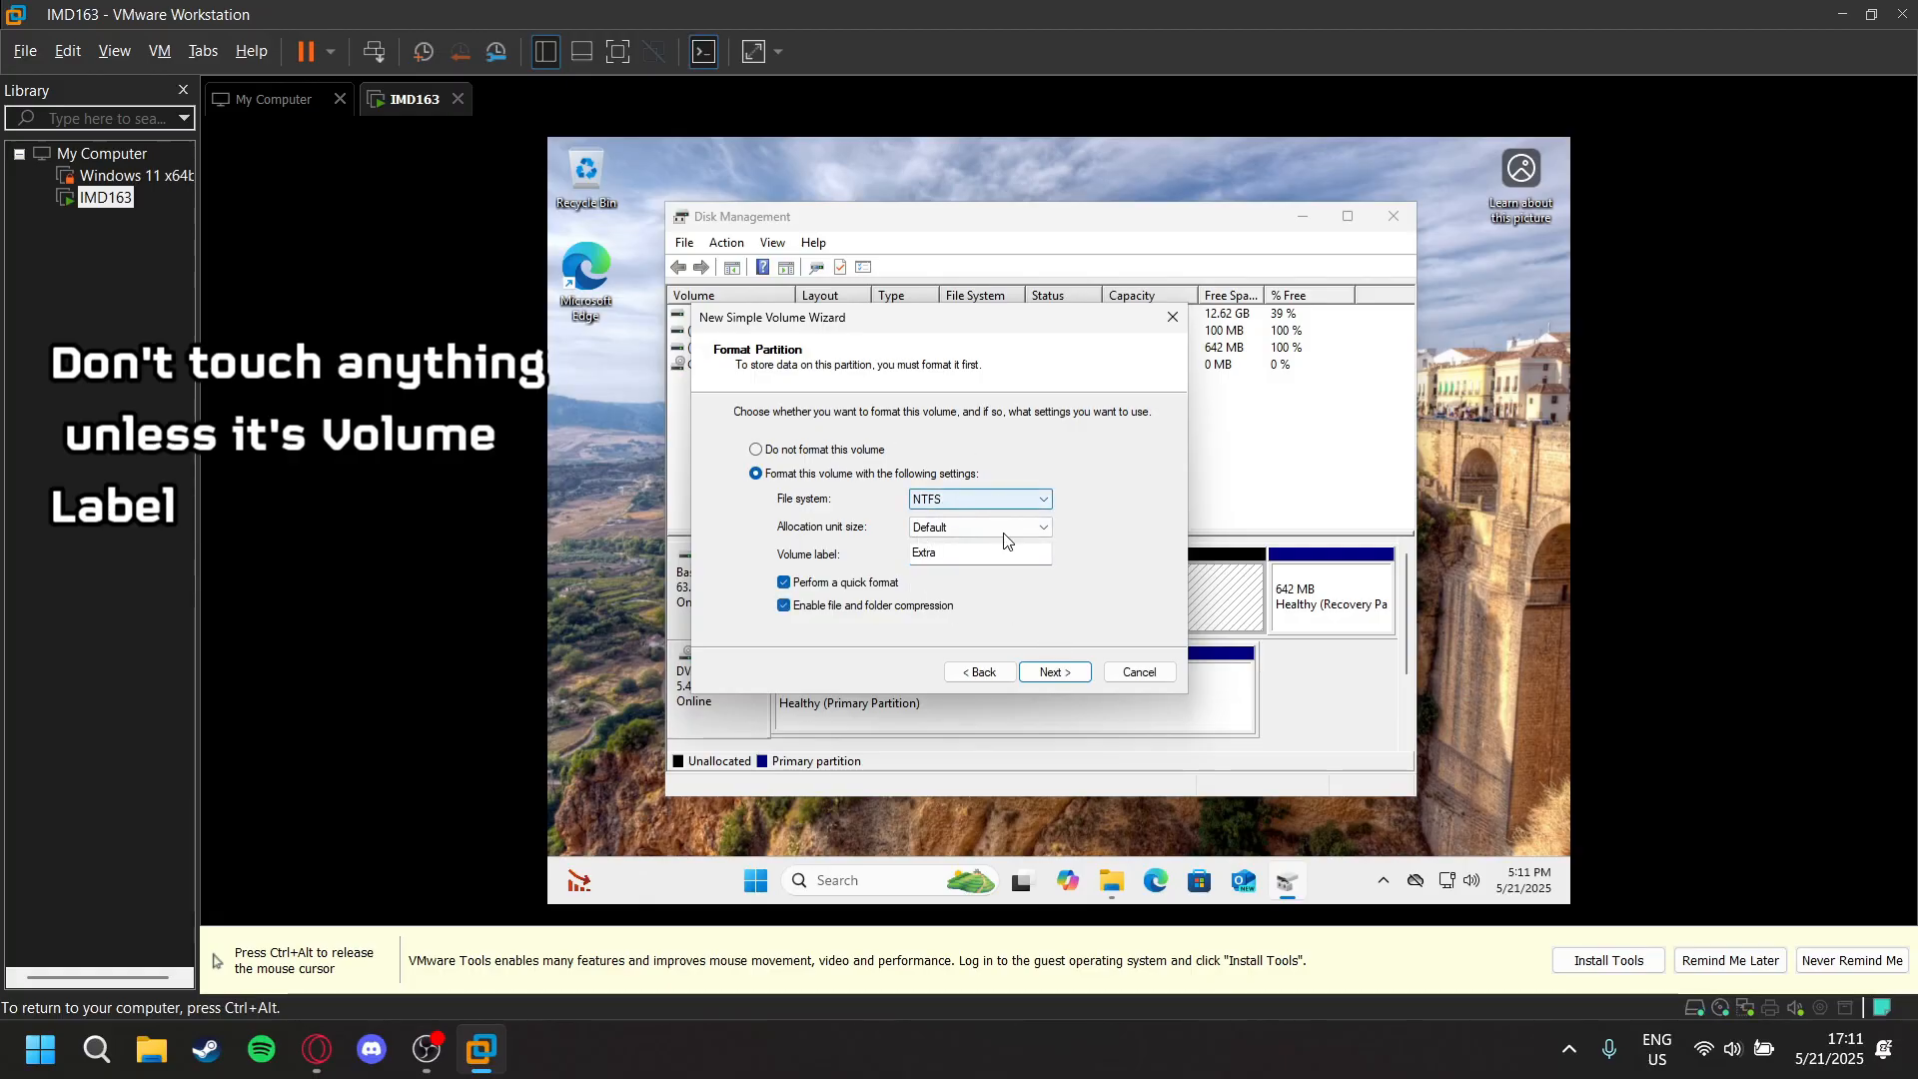
{"action": "left_click", "coordinate": [1059, 674]}
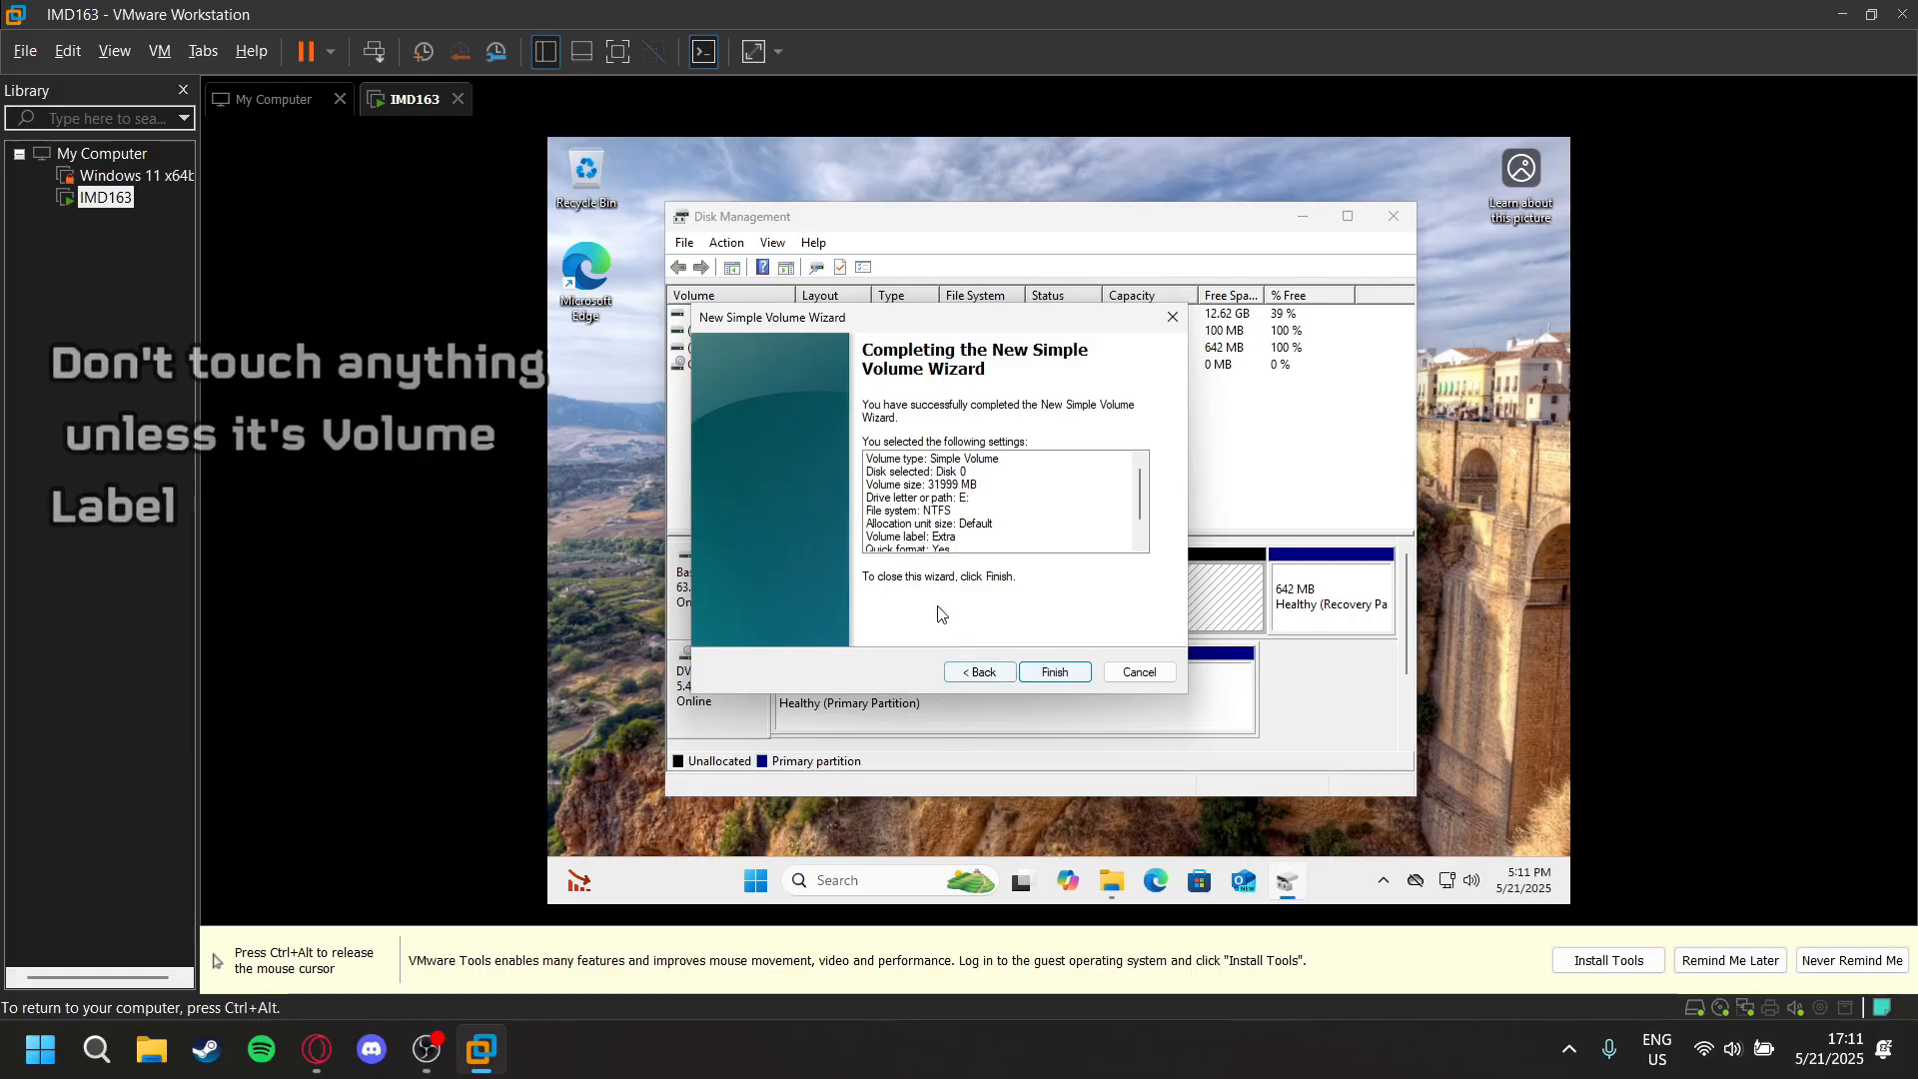
- Review the summary of the new volume's settings, finish creating it, and dismiss the AutoPlay notification
{"action": "scroll", "coordinate": [944, 512], "scroll_direction": "down", "scroll_amount": 3}
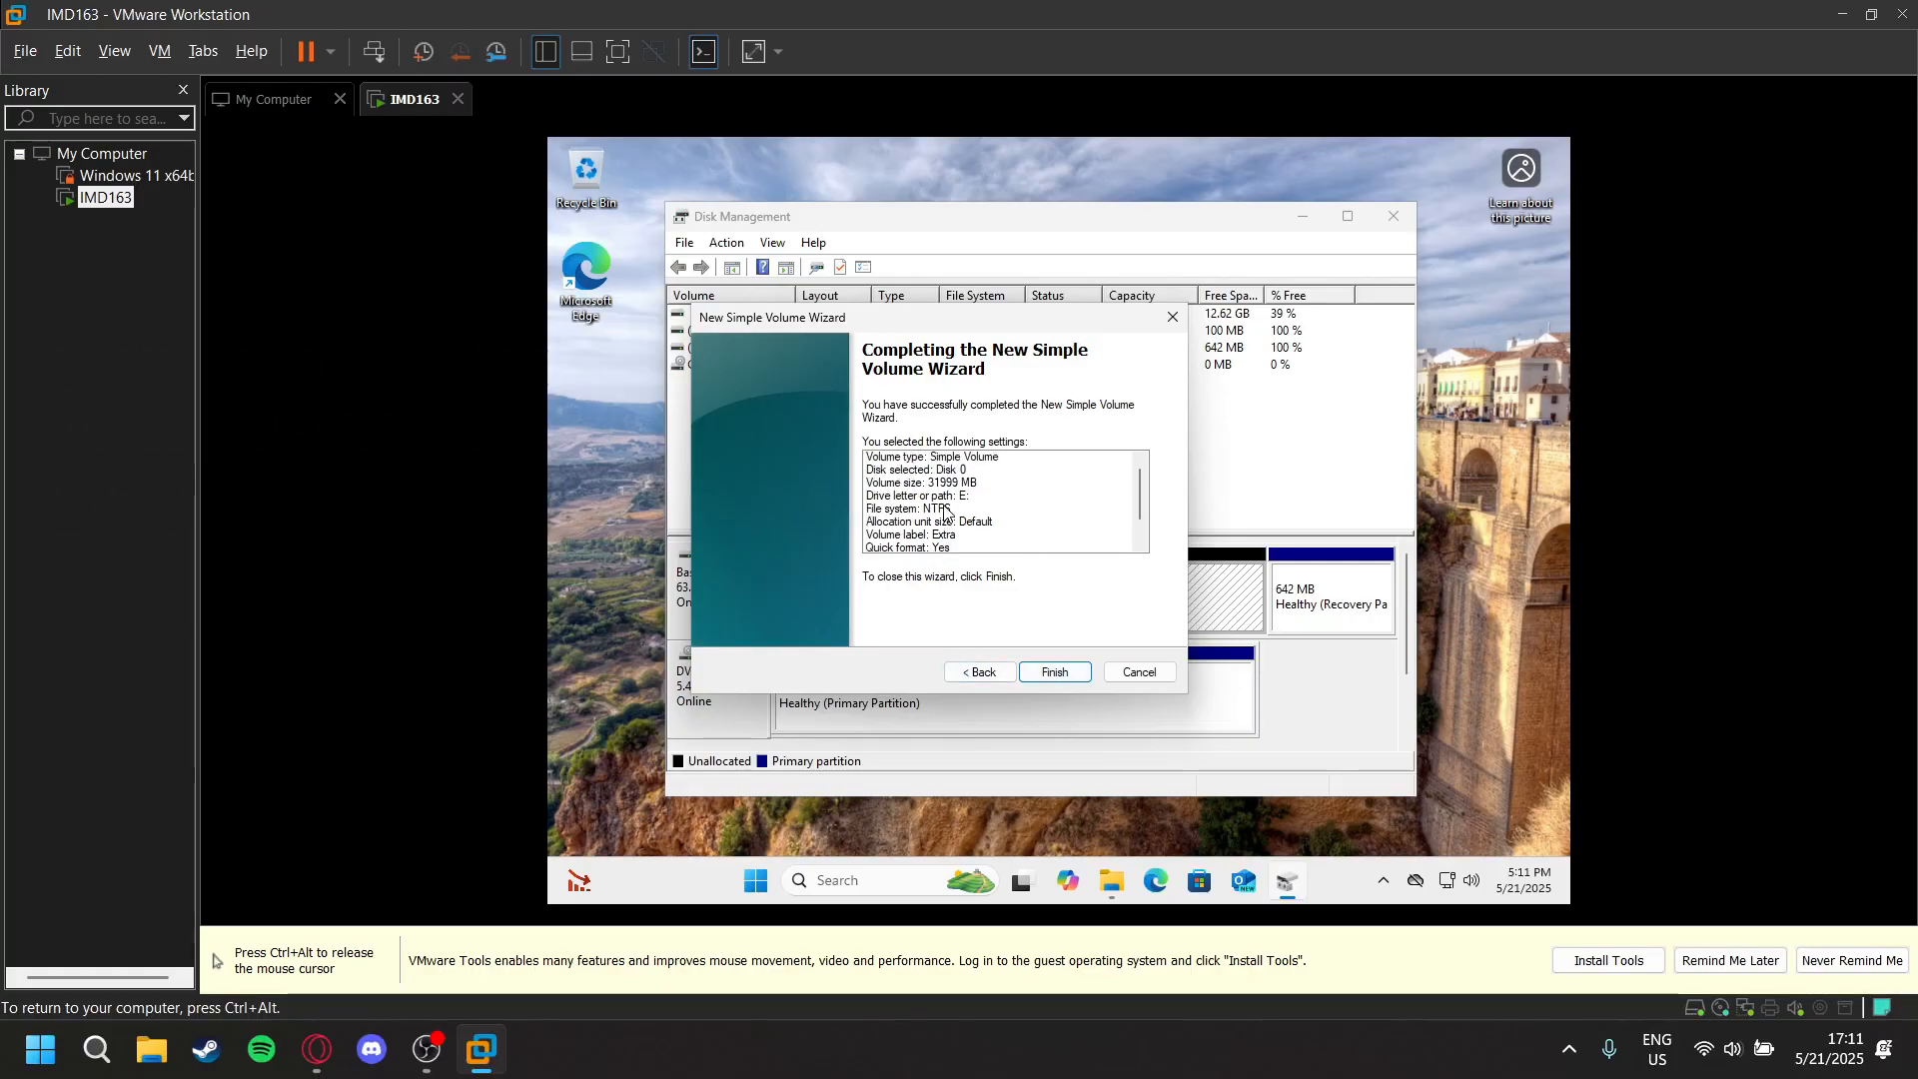
{"action": "scroll", "coordinate": [944, 511], "scroll_direction": "up", "scroll_amount": 2}
{"action": "scroll", "coordinate": [945, 512], "scroll_direction": "down", "scroll_amount": 2}
{"action": "scroll", "coordinate": [1121, 484], "scroll_direction": "up", "scroll_amount": 2}
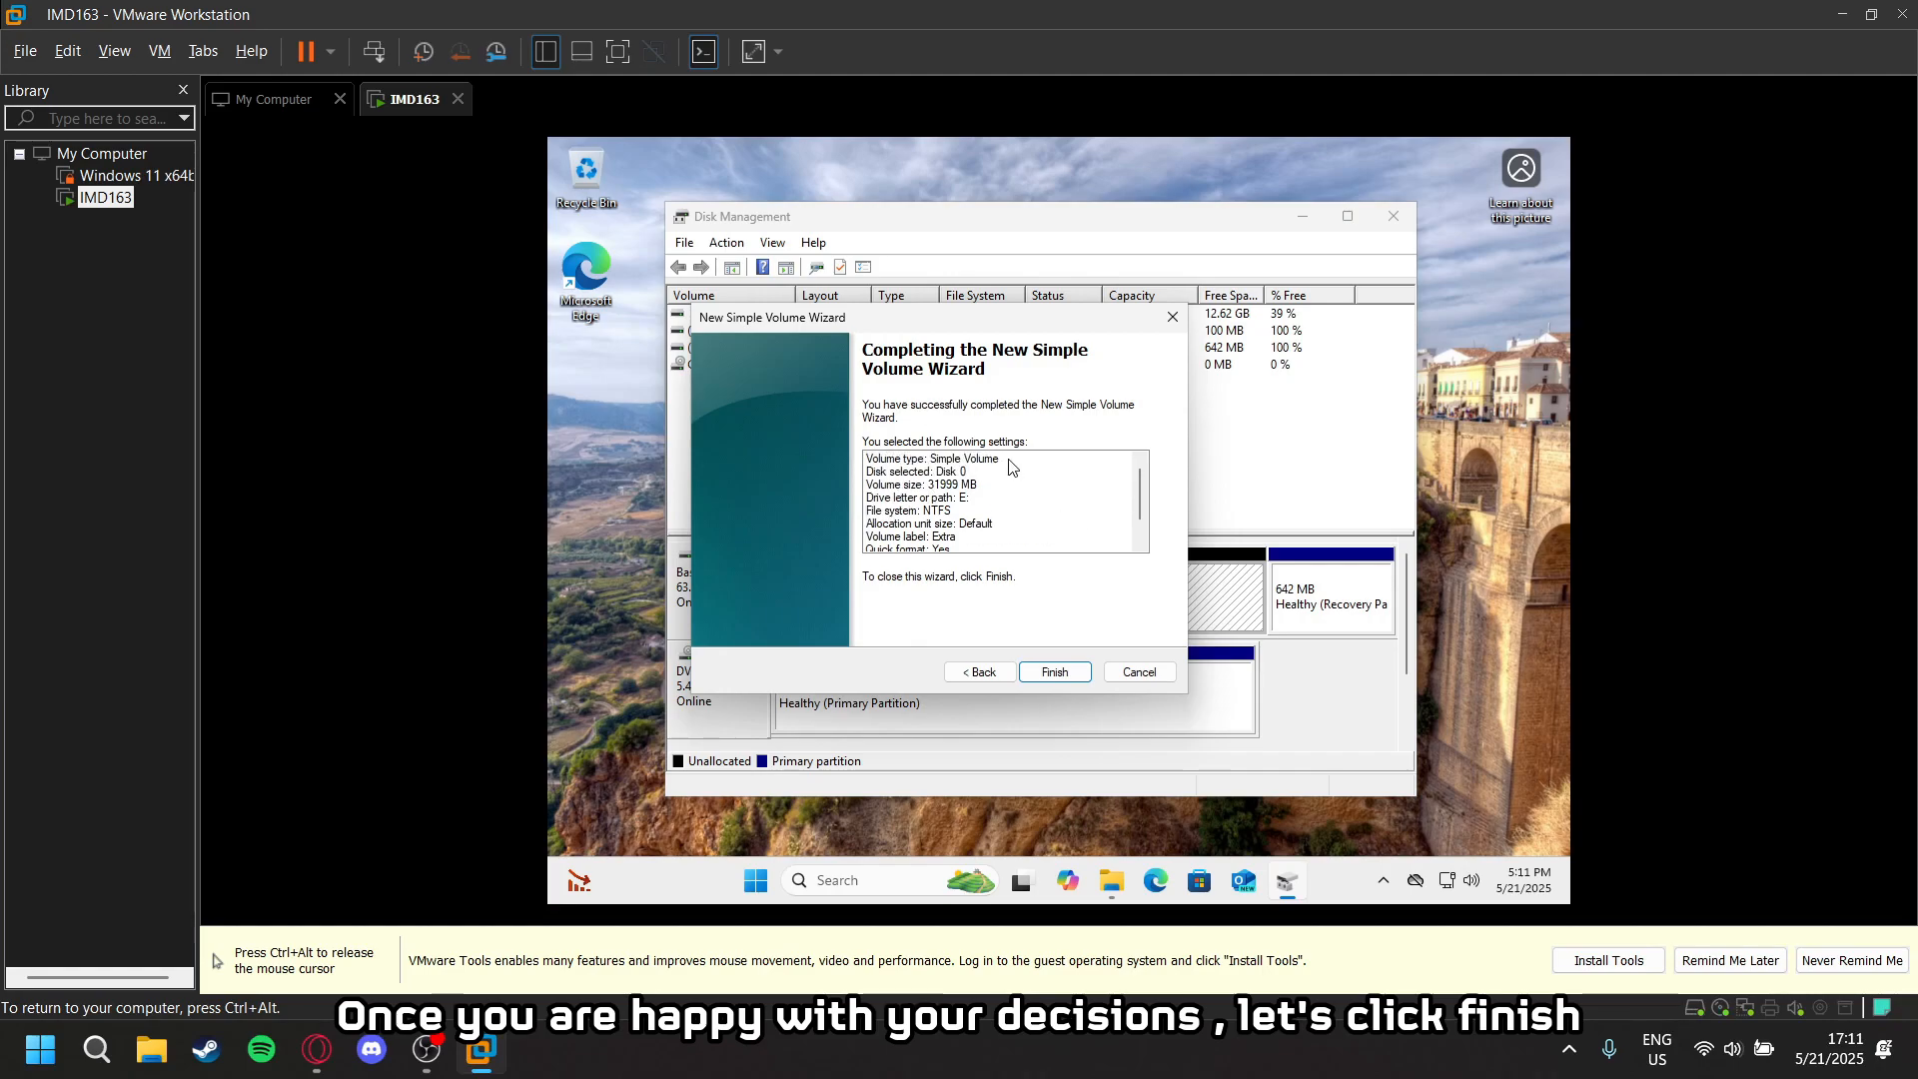
{"action": "scroll", "coordinate": [1027, 531], "scroll_direction": "down", "scroll_amount": 2}
{"action": "left_click", "coordinate": [1051, 673]}
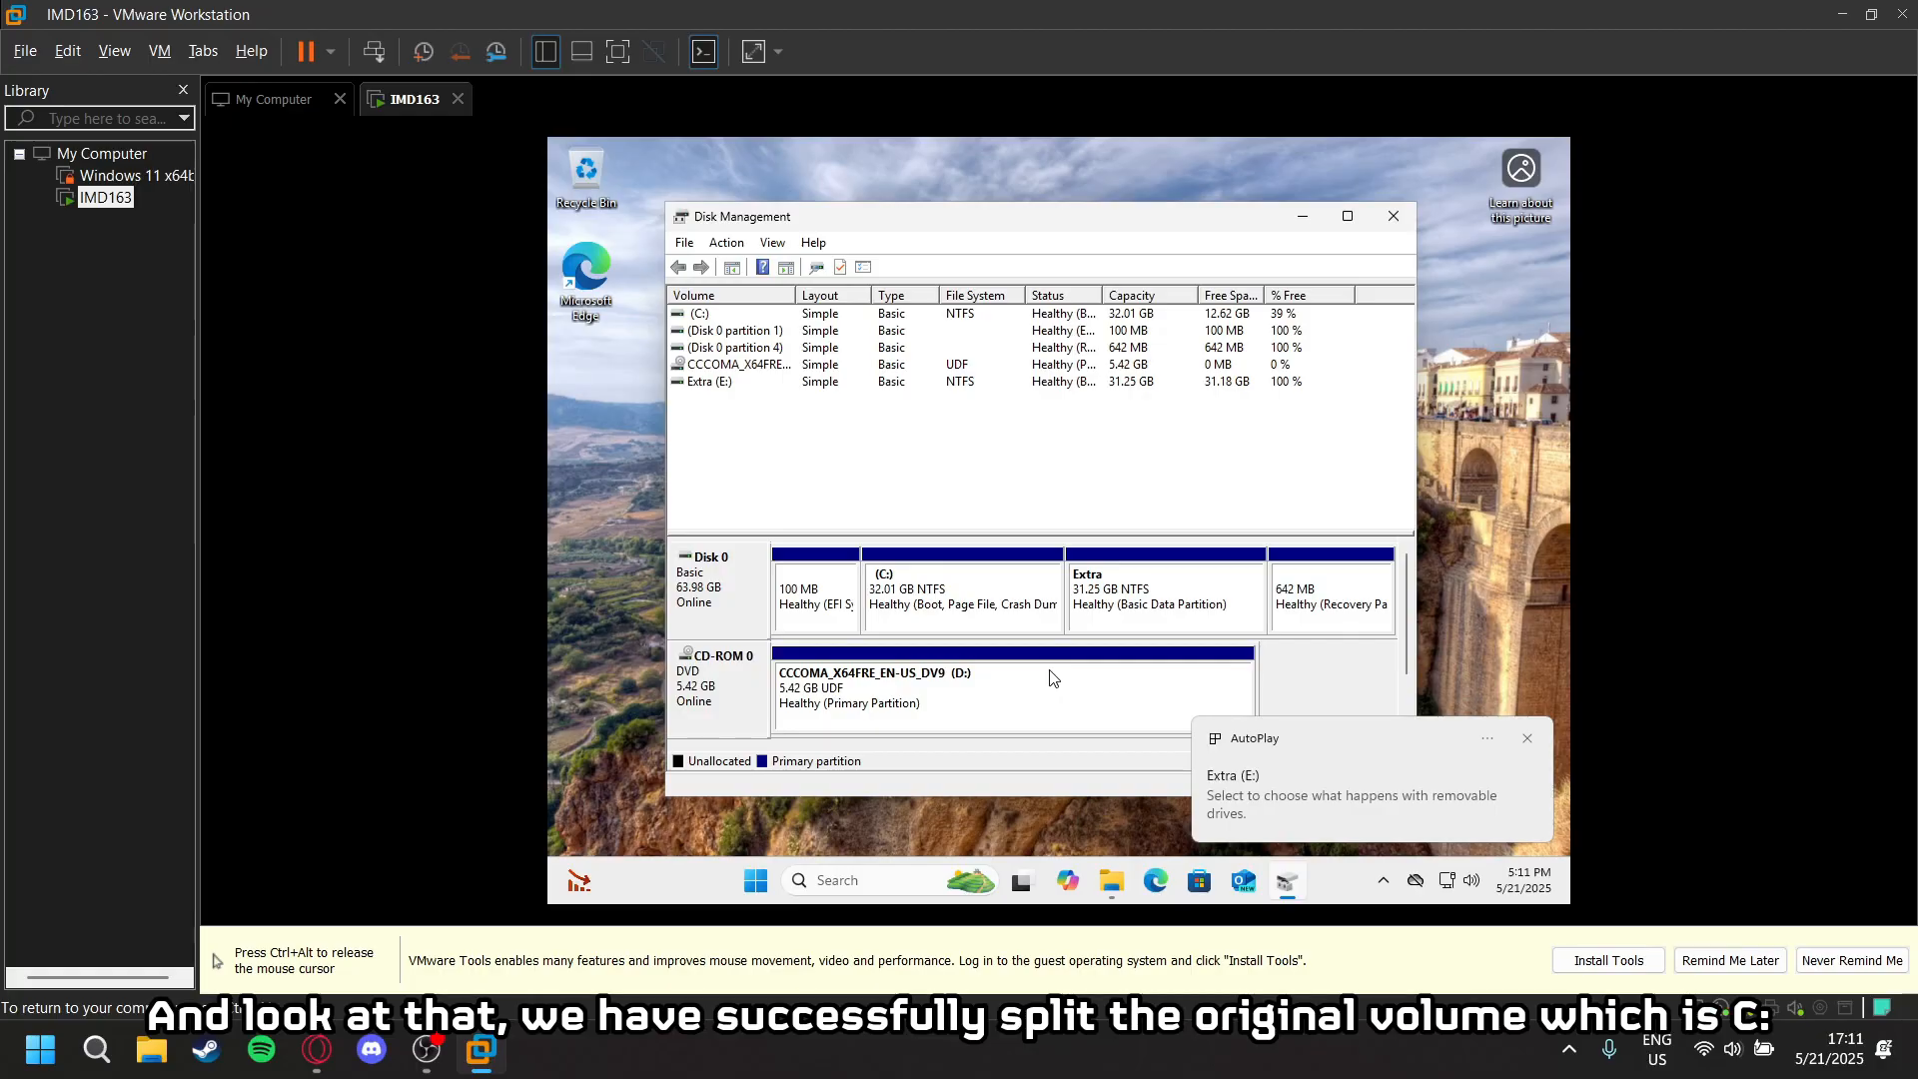
{"action": "left_click", "coordinate": [1528, 740]}
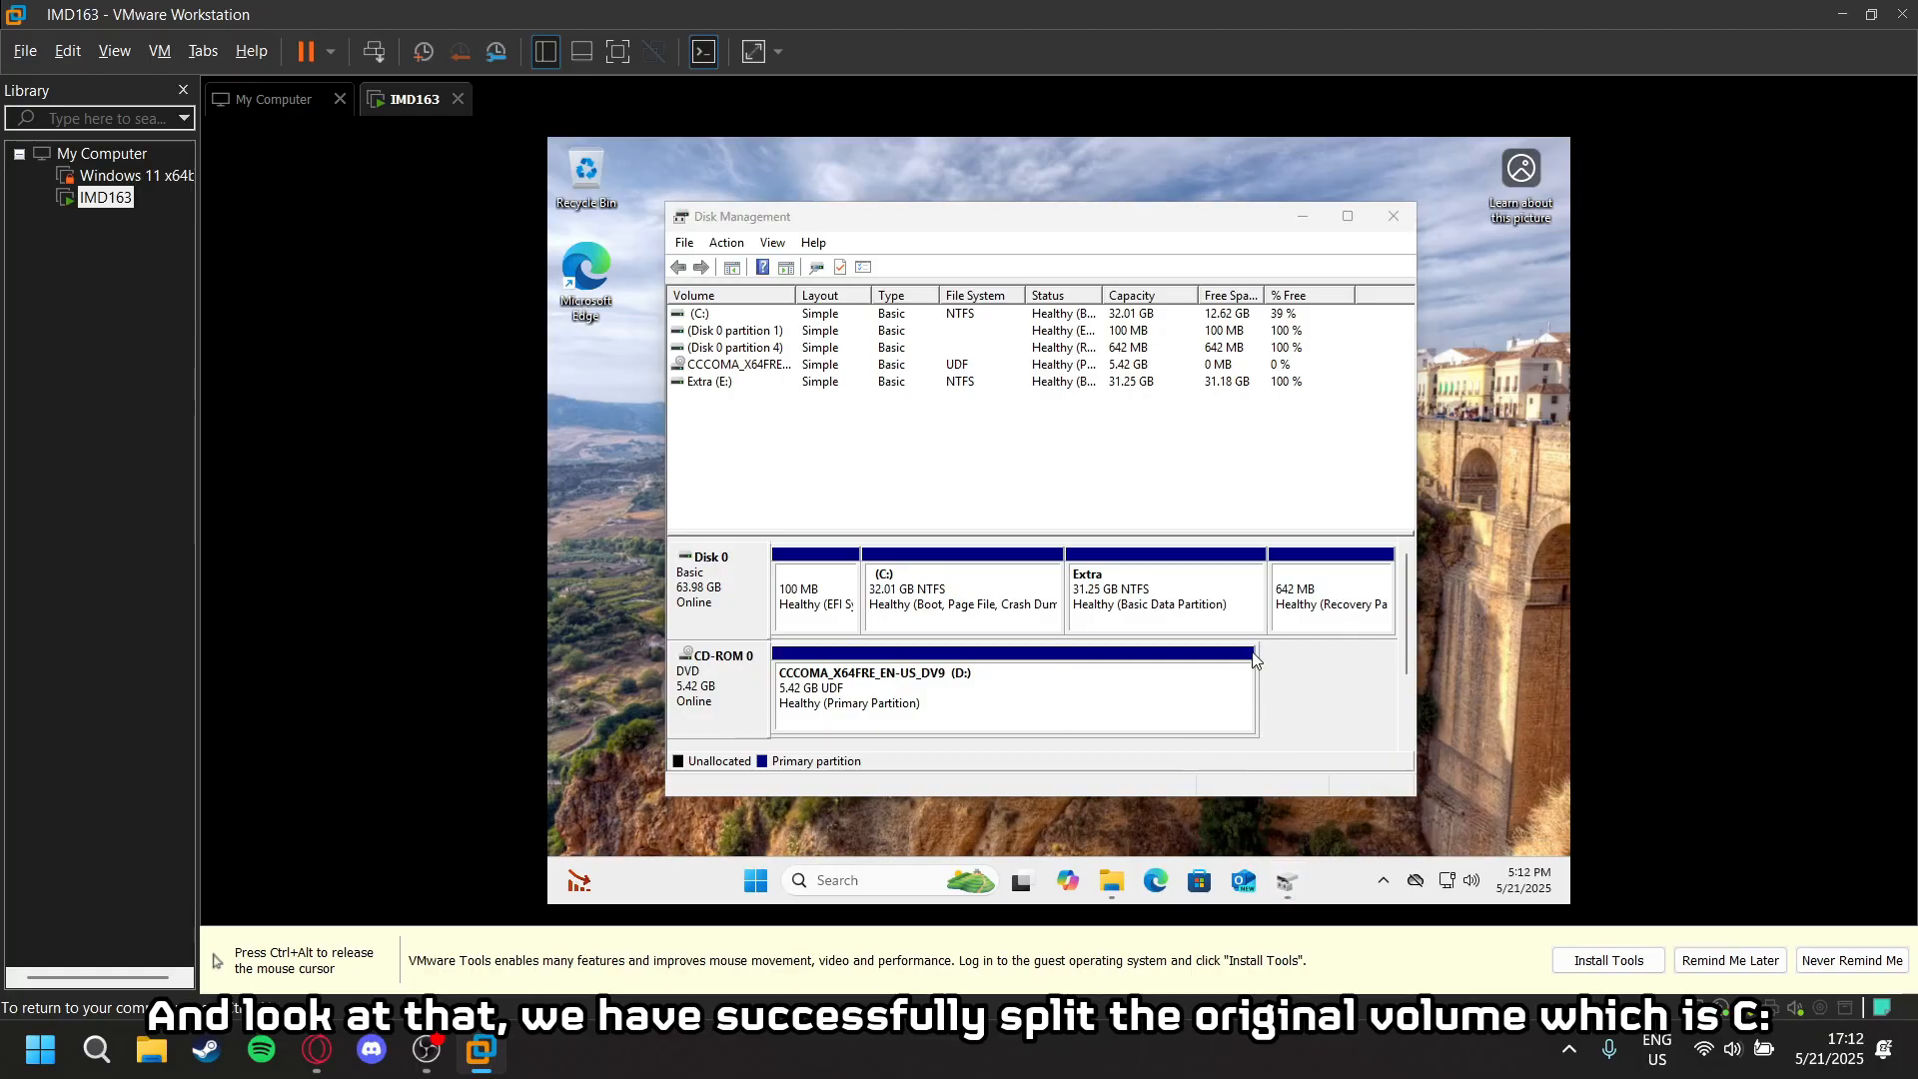
- Check the C: and Extra (E:) volumes on Disk 0 and close Disk Management
{"action": "left_click", "coordinate": [942, 612]}
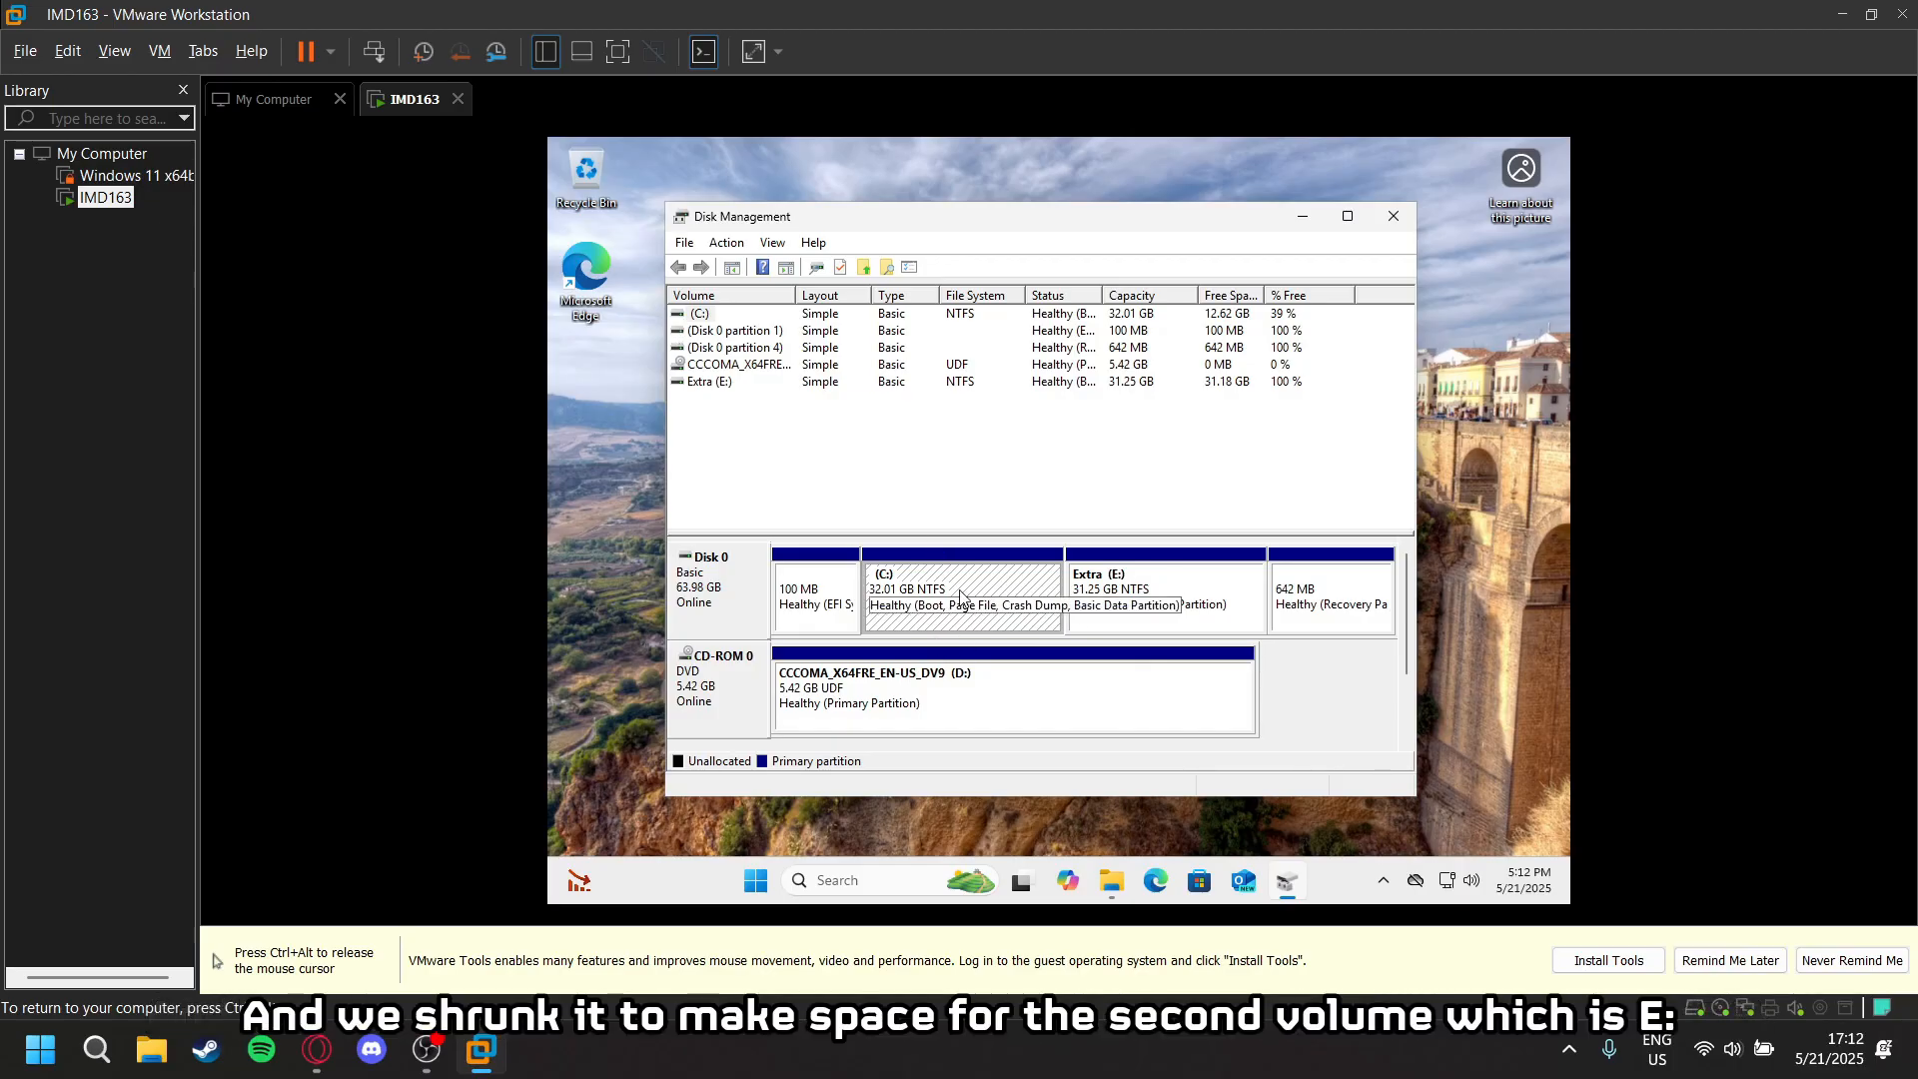
{"action": "right_click", "coordinate": [930, 583]}
{"action": "left_click", "coordinate": [949, 515]}
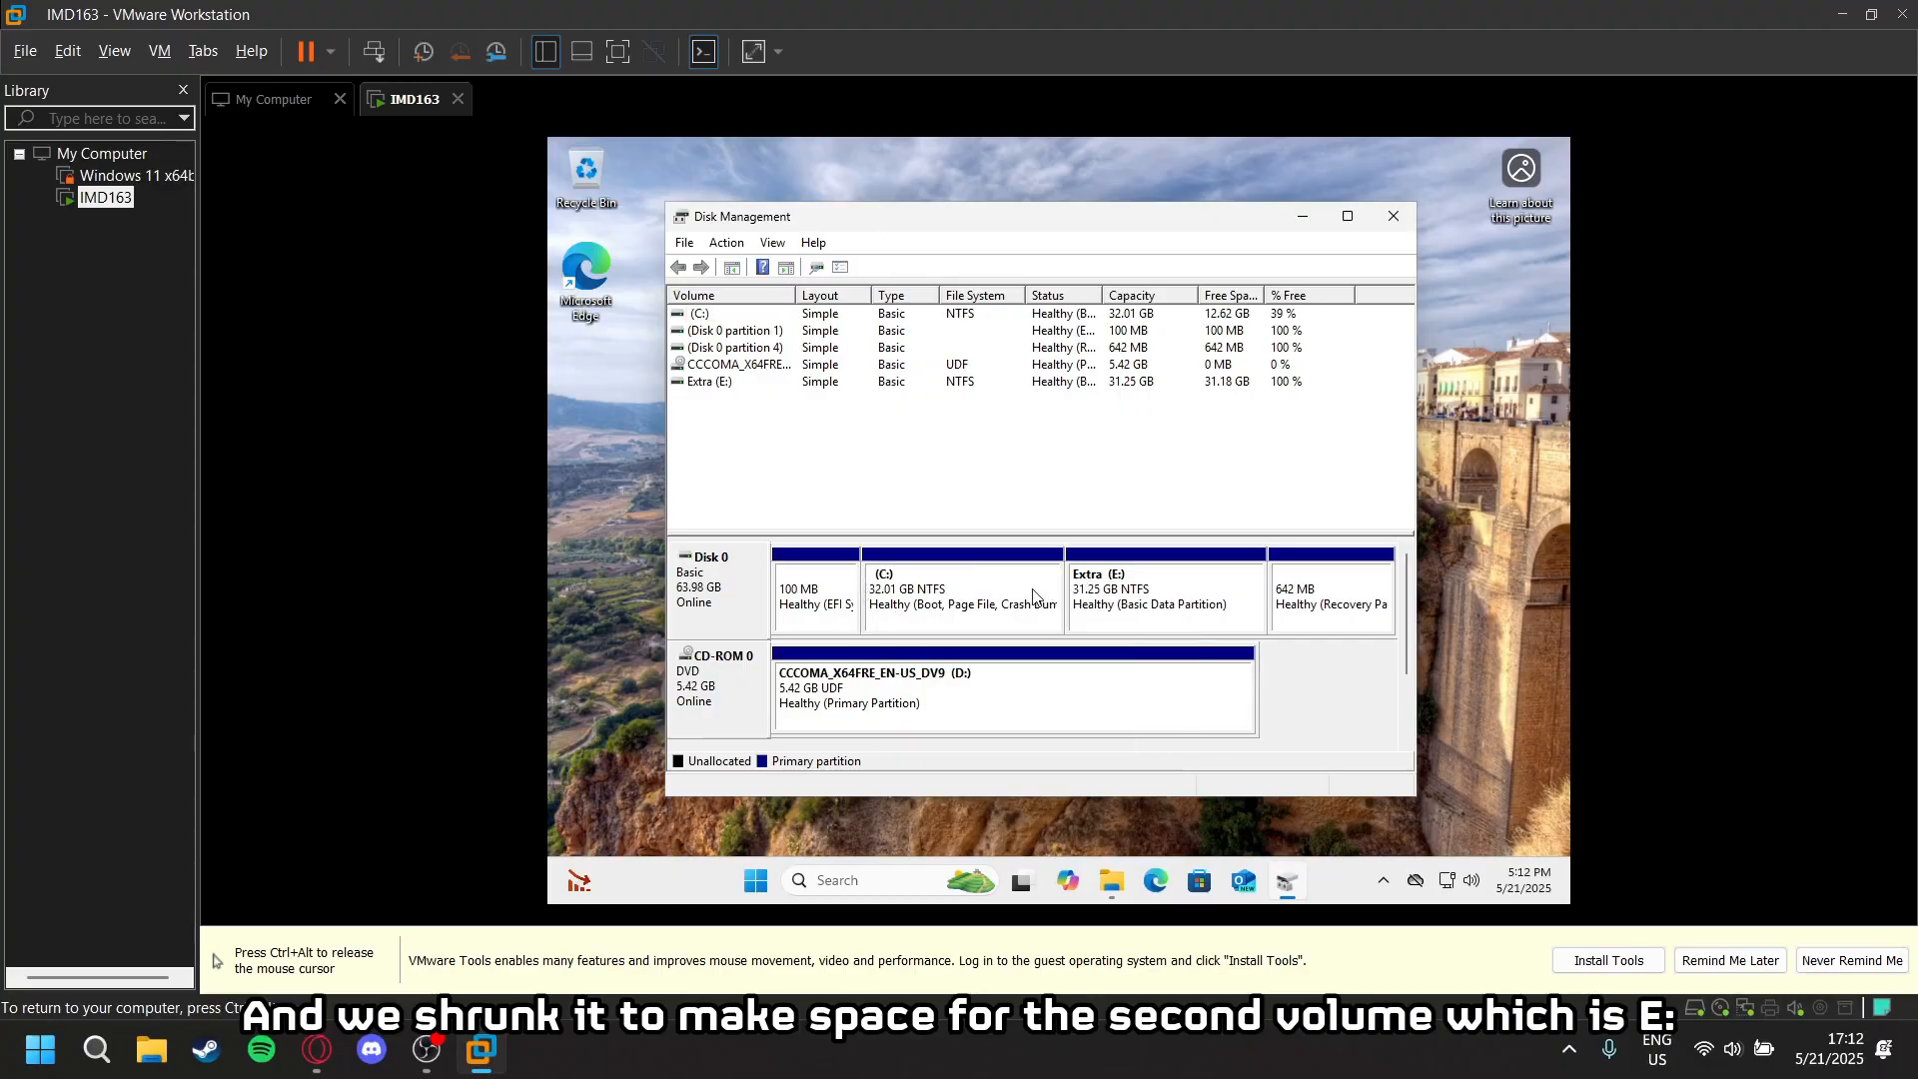
{"action": "left_click", "coordinate": [1211, 629]}
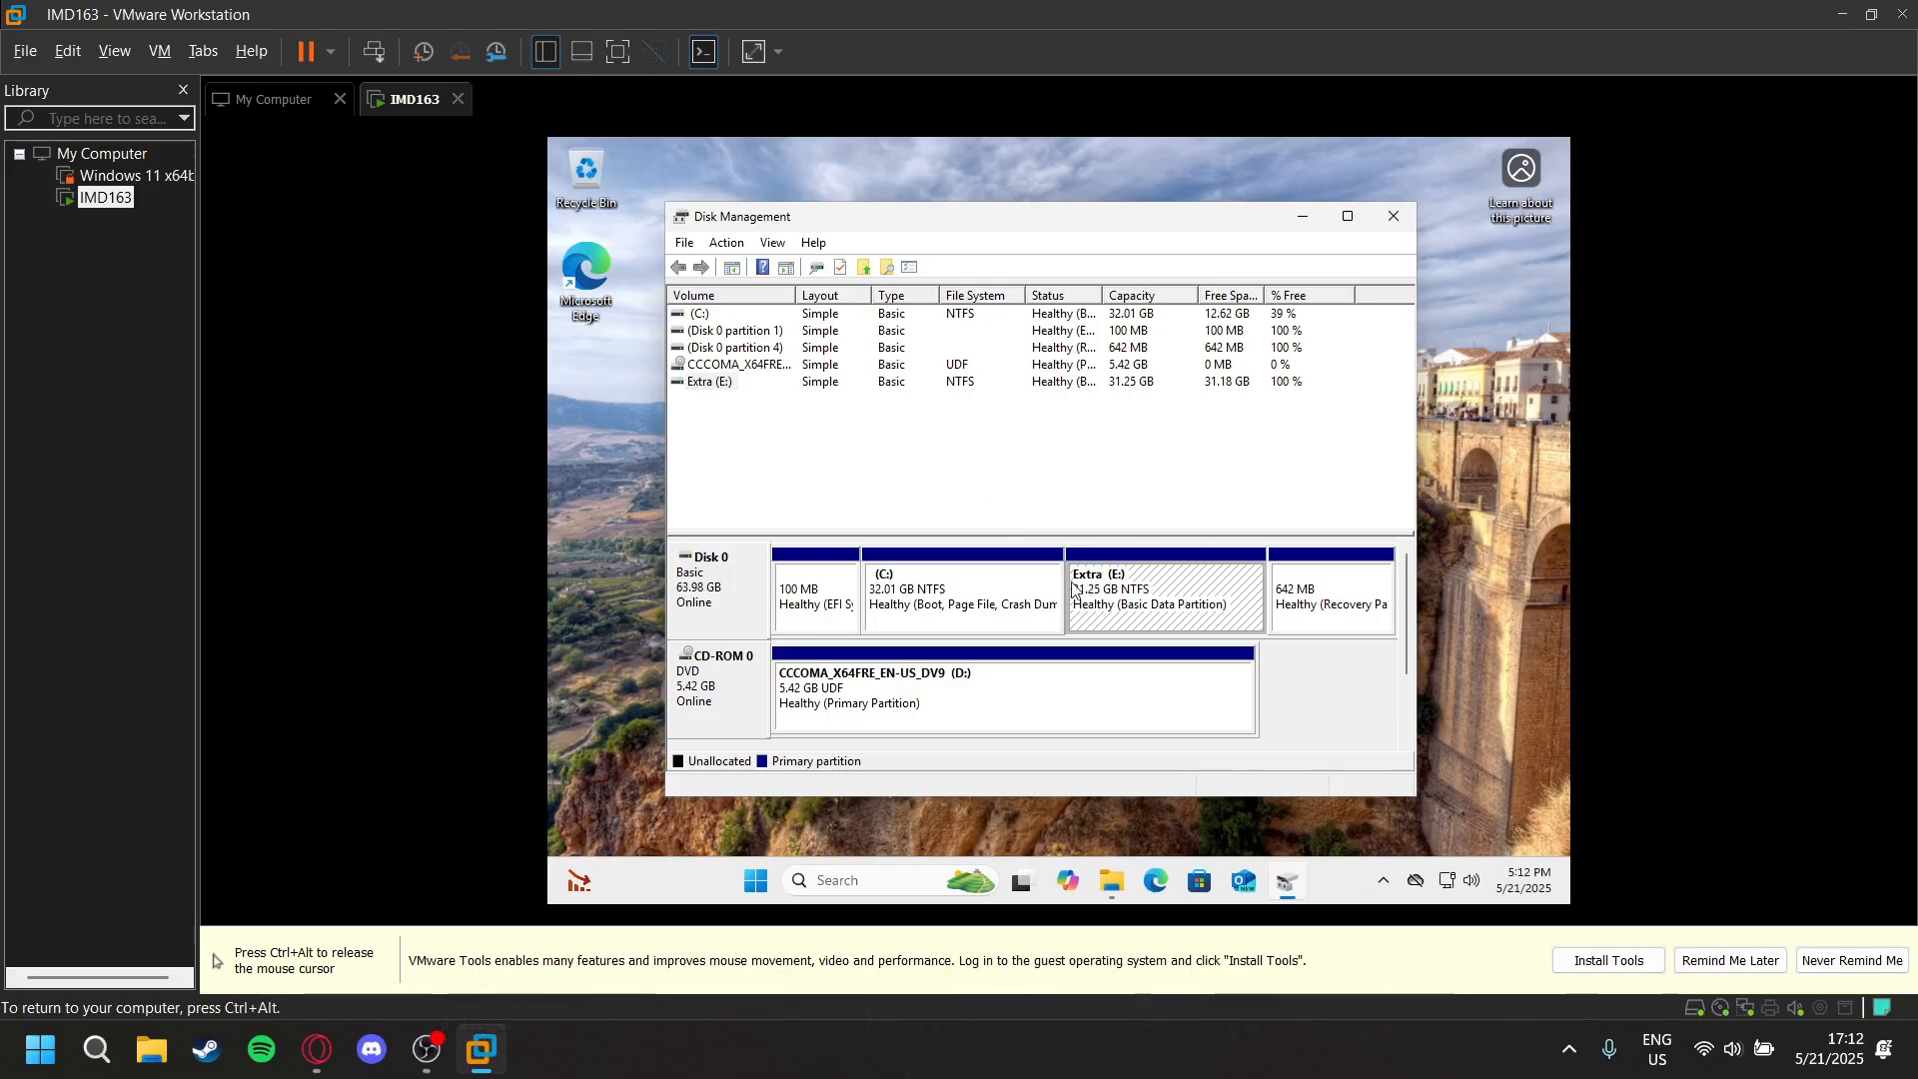
{"action": "left_click", "coordinate": [1385, 220]}
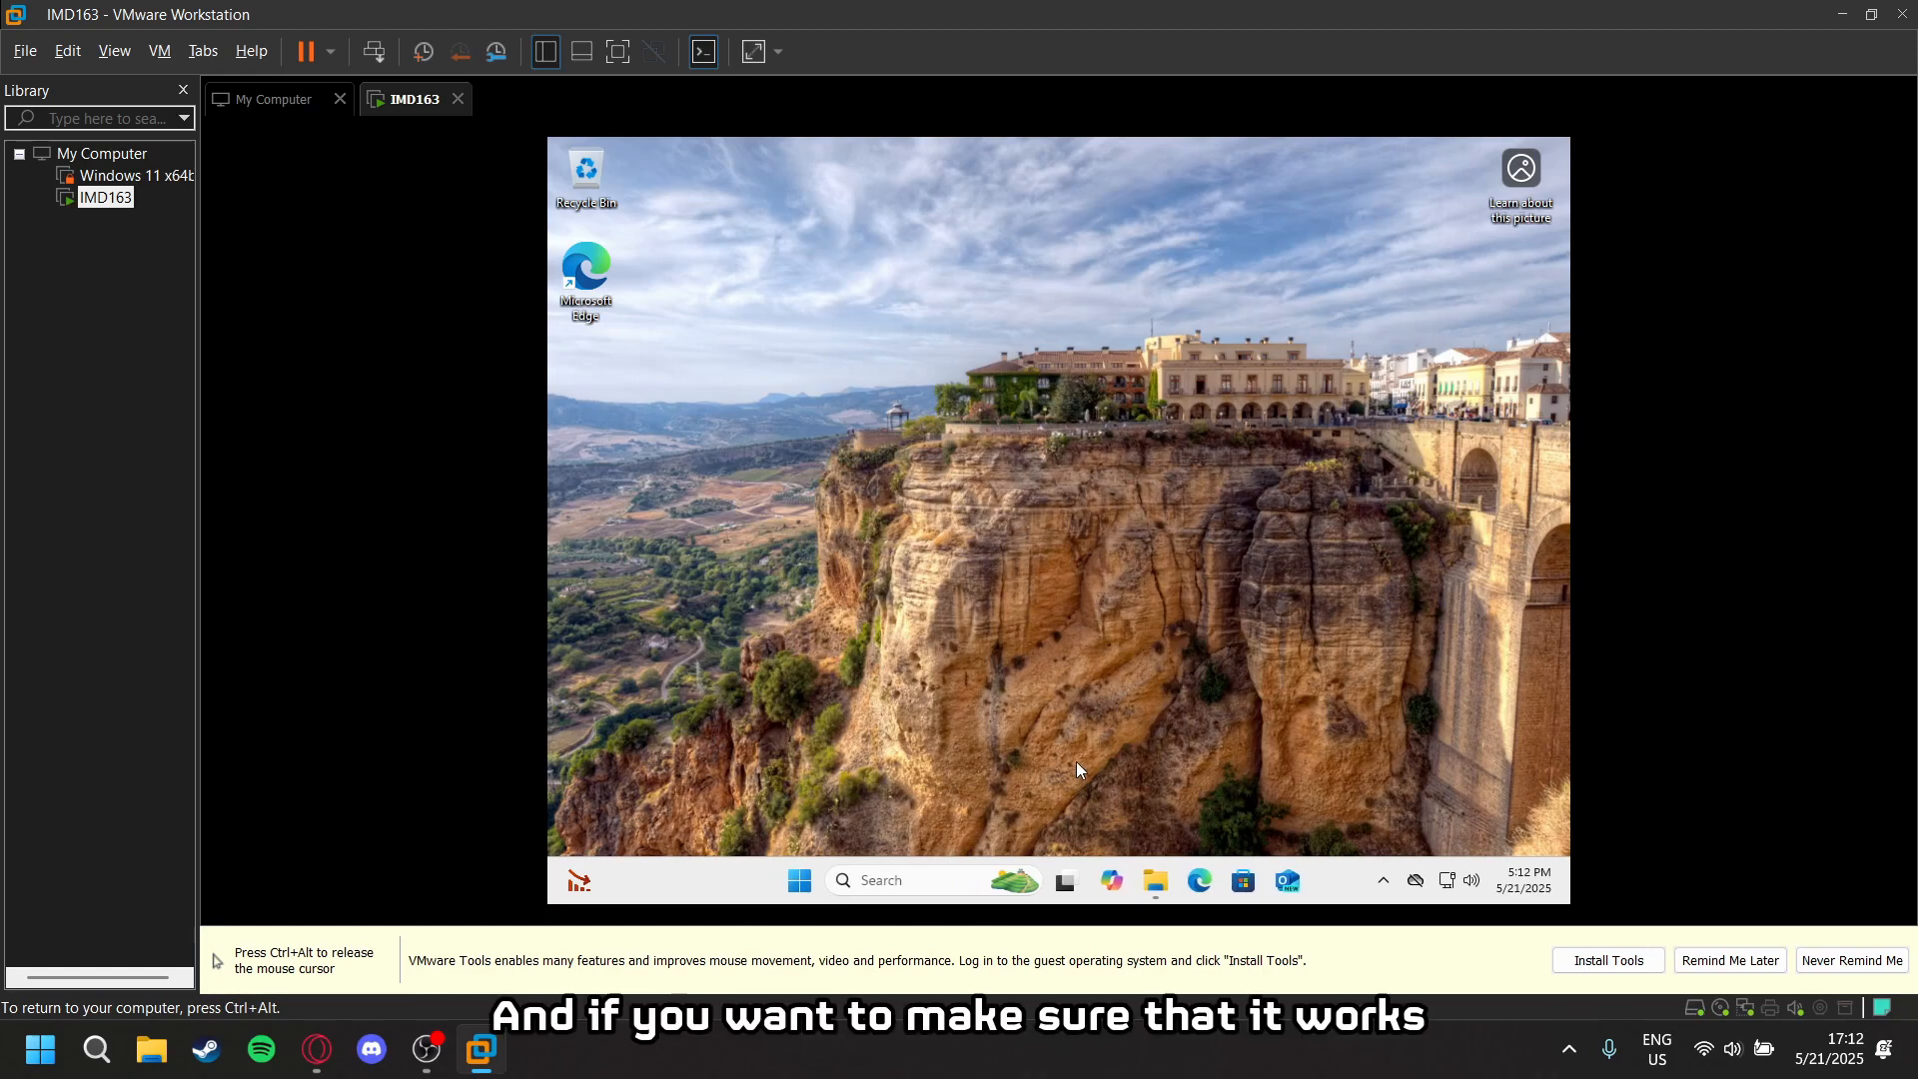
- Check the Local Disk (C:) and Extra (E:) drives under This PC in File Explorer, and close the window
{"action": "left_click", "coordinate": [1156, 880]}
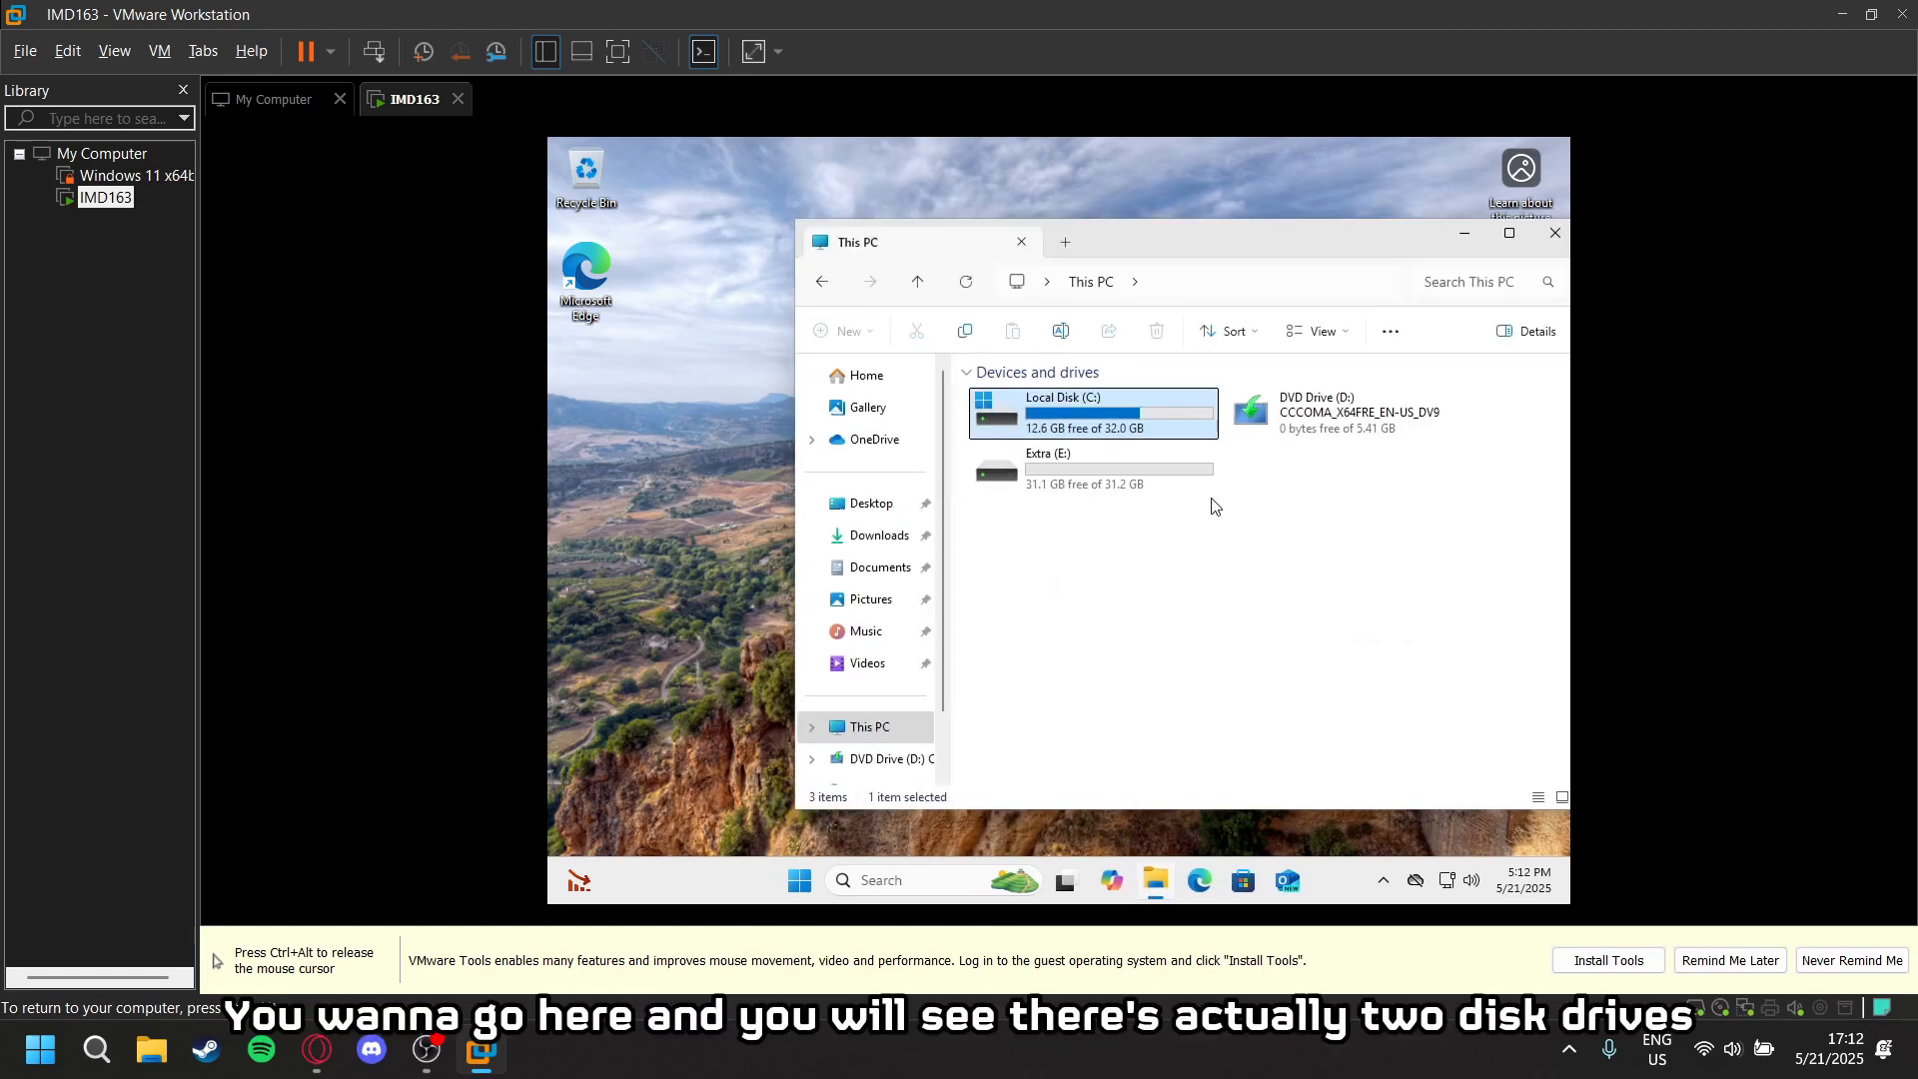
{"action": "left_click", "coordinate": [1074, 456]}
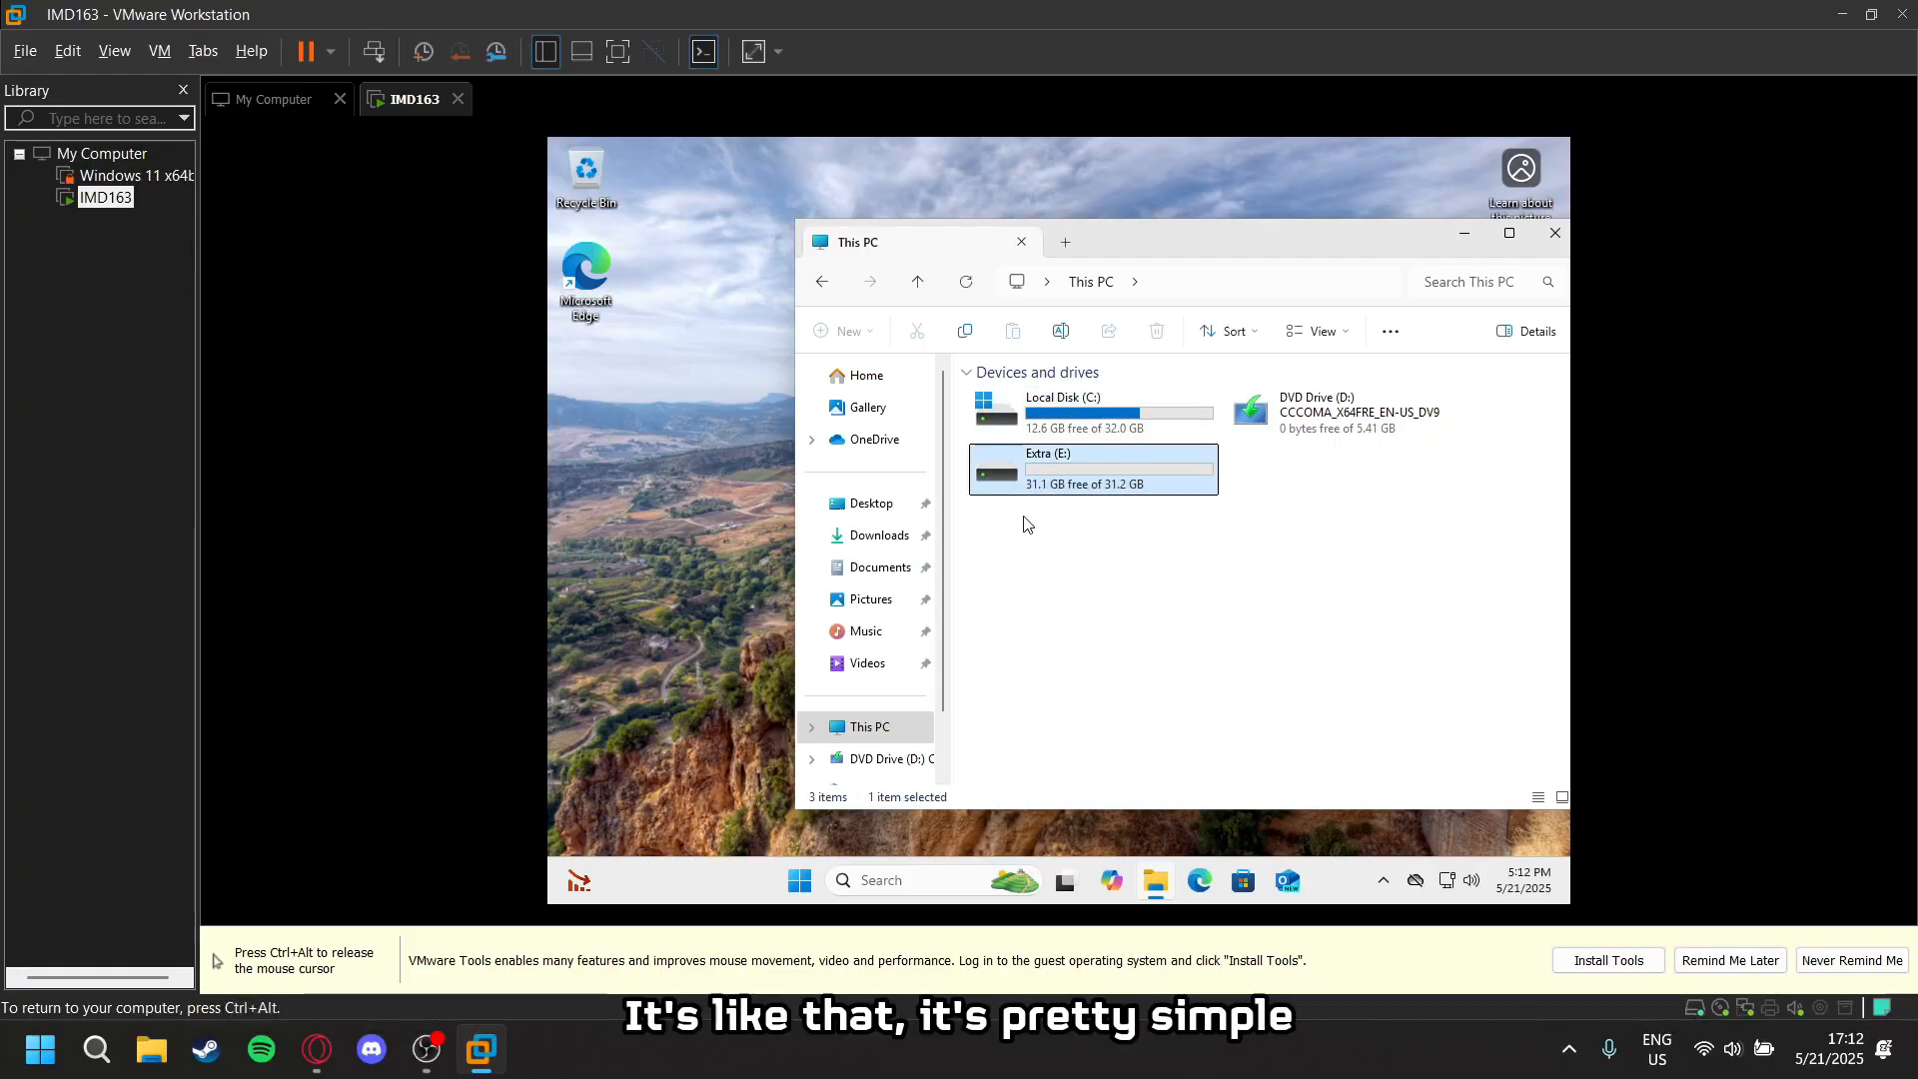
{"action": "left_click", "coordinate": [1143, 411]}
{"action": "left_click", "coordinate": [1121, 467]}
{"action": "left_click", "coordinate": [1116, 424]}
{"action": "left_click", "coordinate": [1103, 484]}
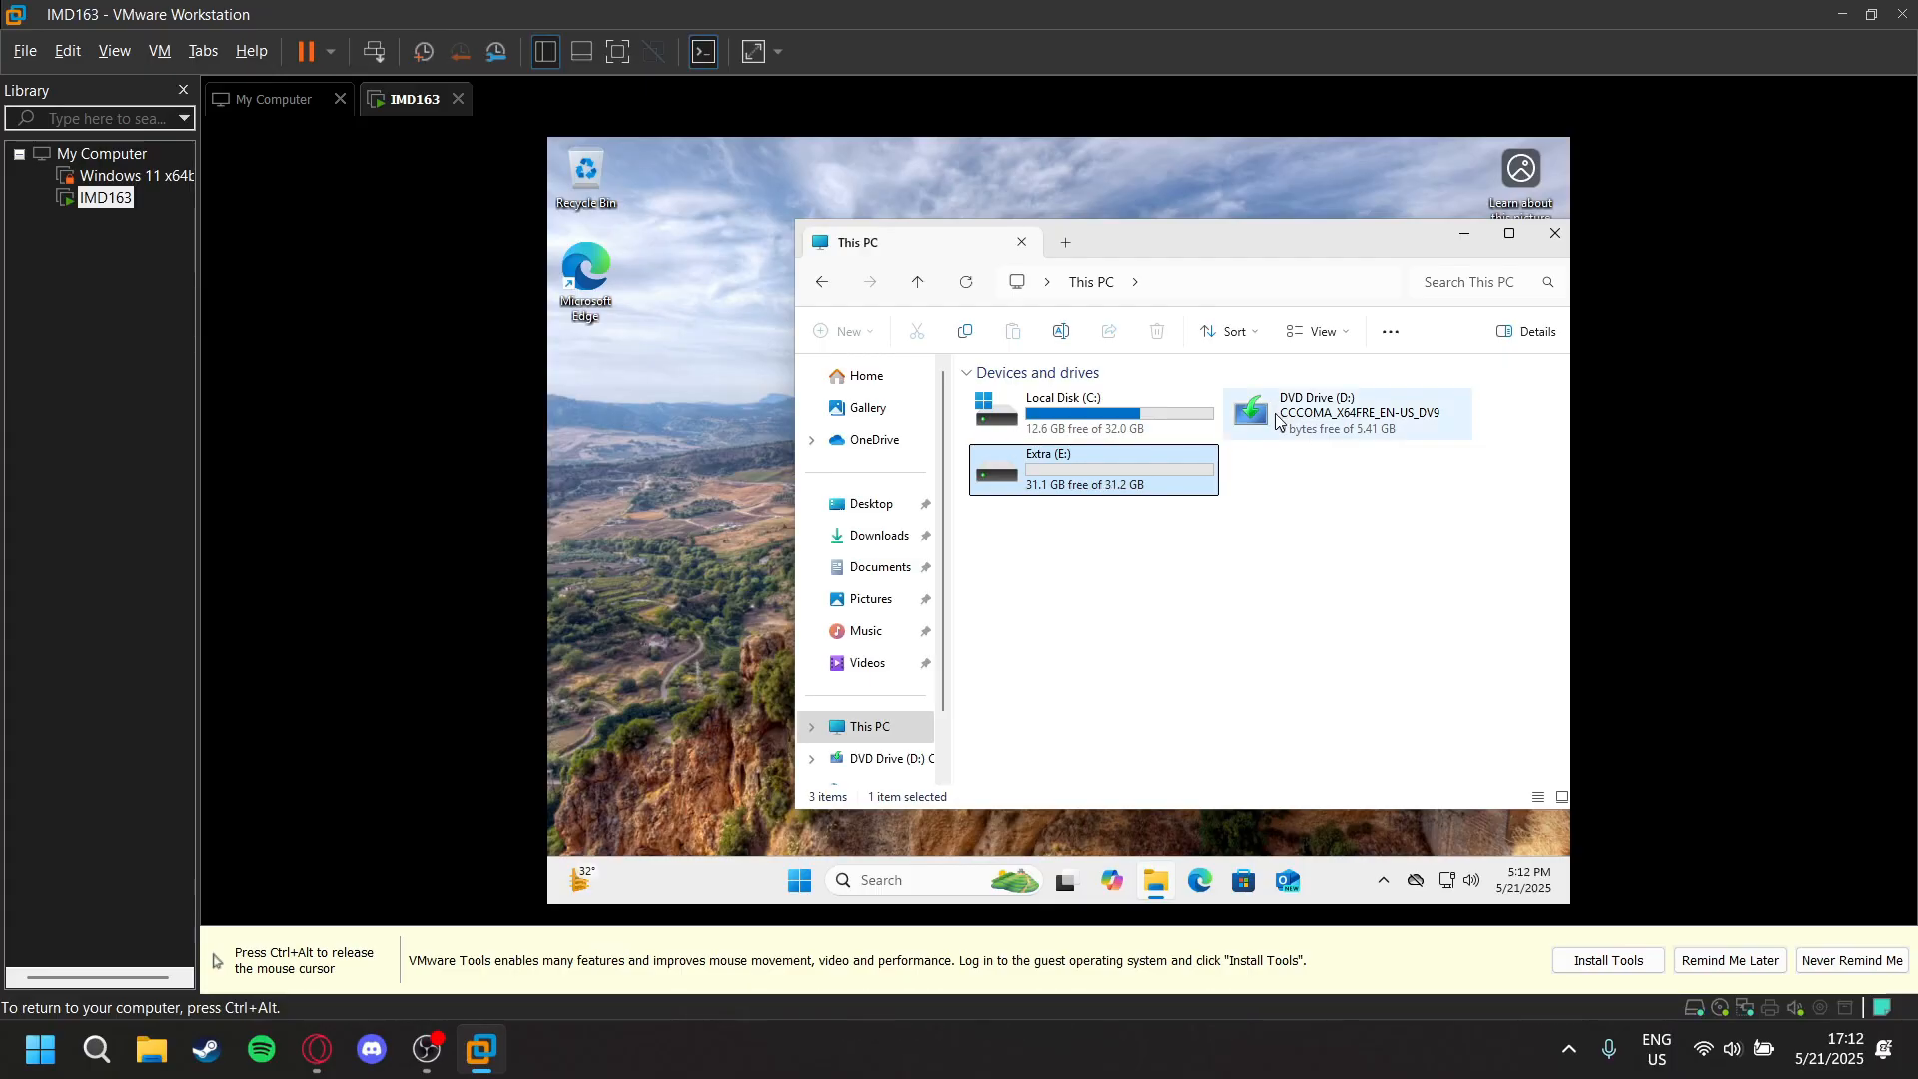
{"action": "mouse_move", "coordinate": [1309, 255]}
{"action": "left_mouse_down"}
{"action": "mouse_move", "coordinate": [1213, 245]}
{"action": "mouse_move", "coordinate": [1282, 252]}
{"action": "left_mouse_up"}
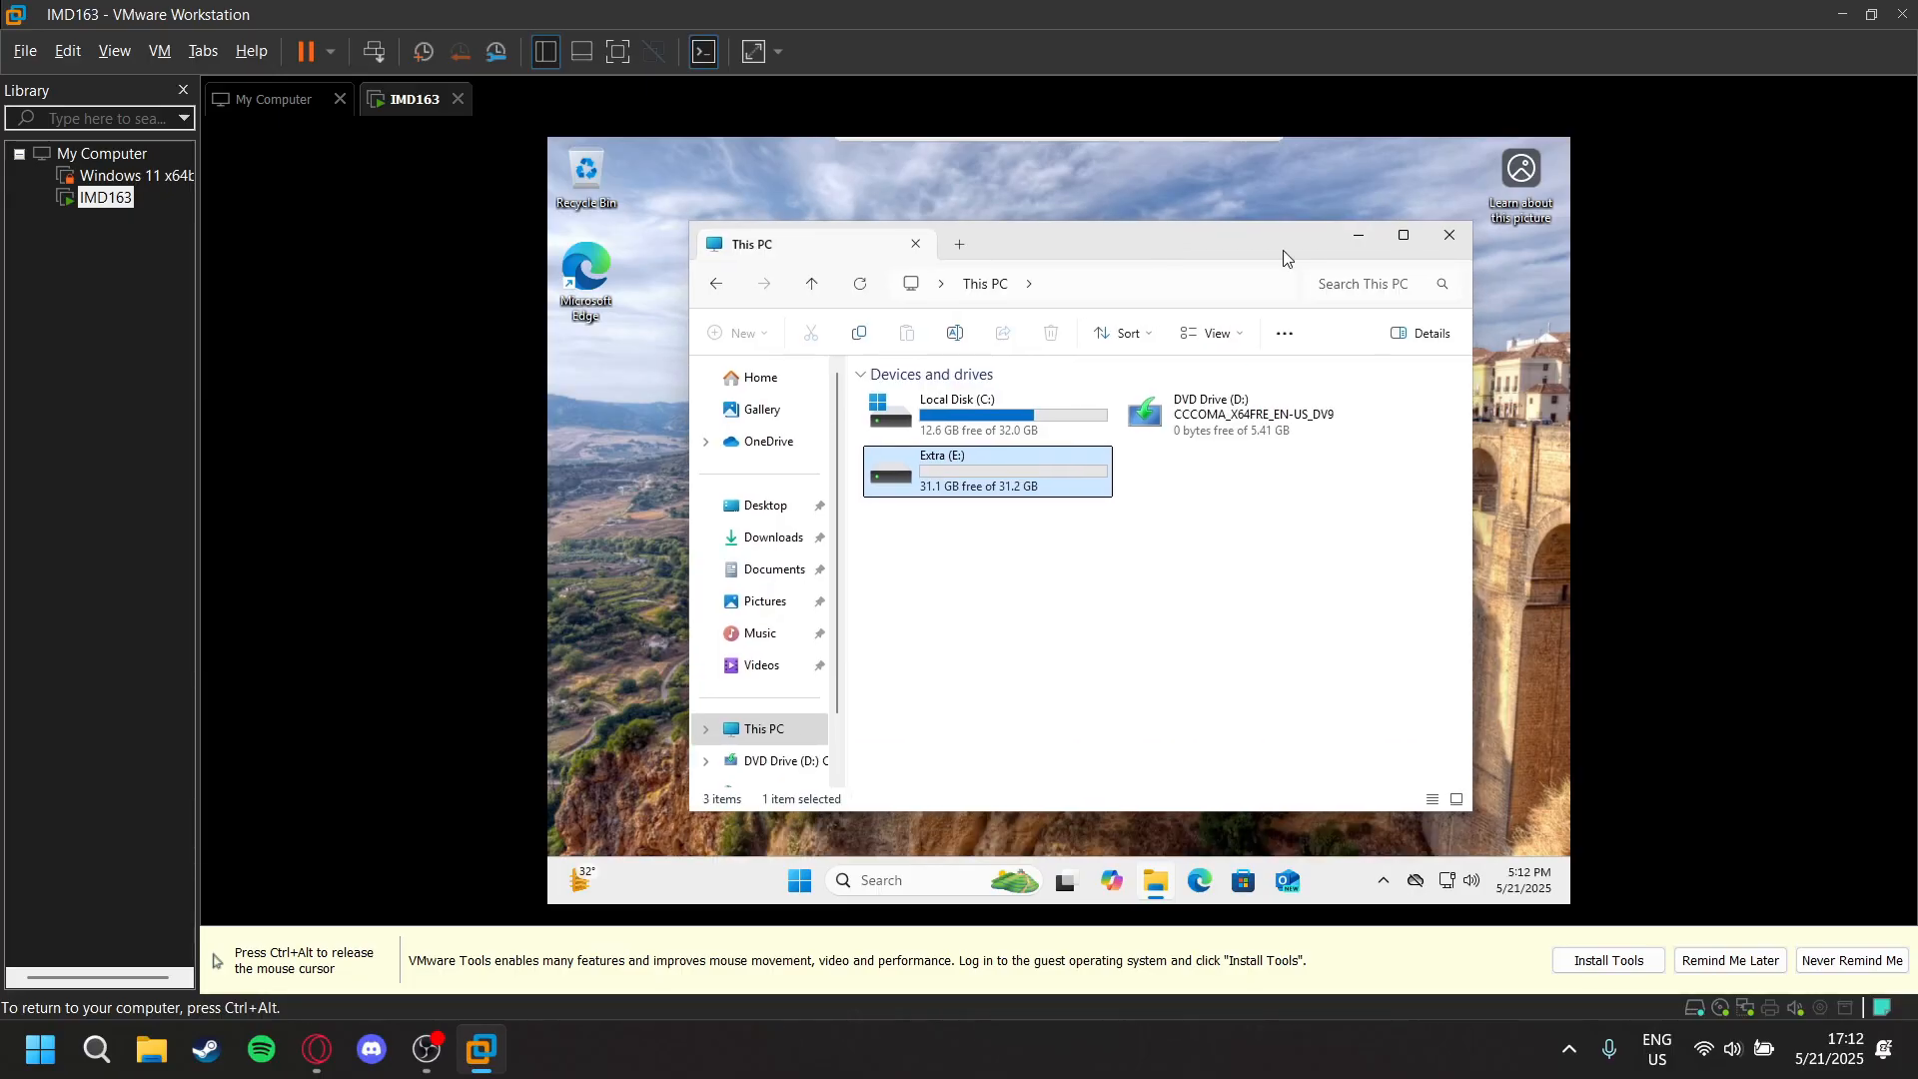
{"action": "mouse_move", "coordinate": [1416, 250]}
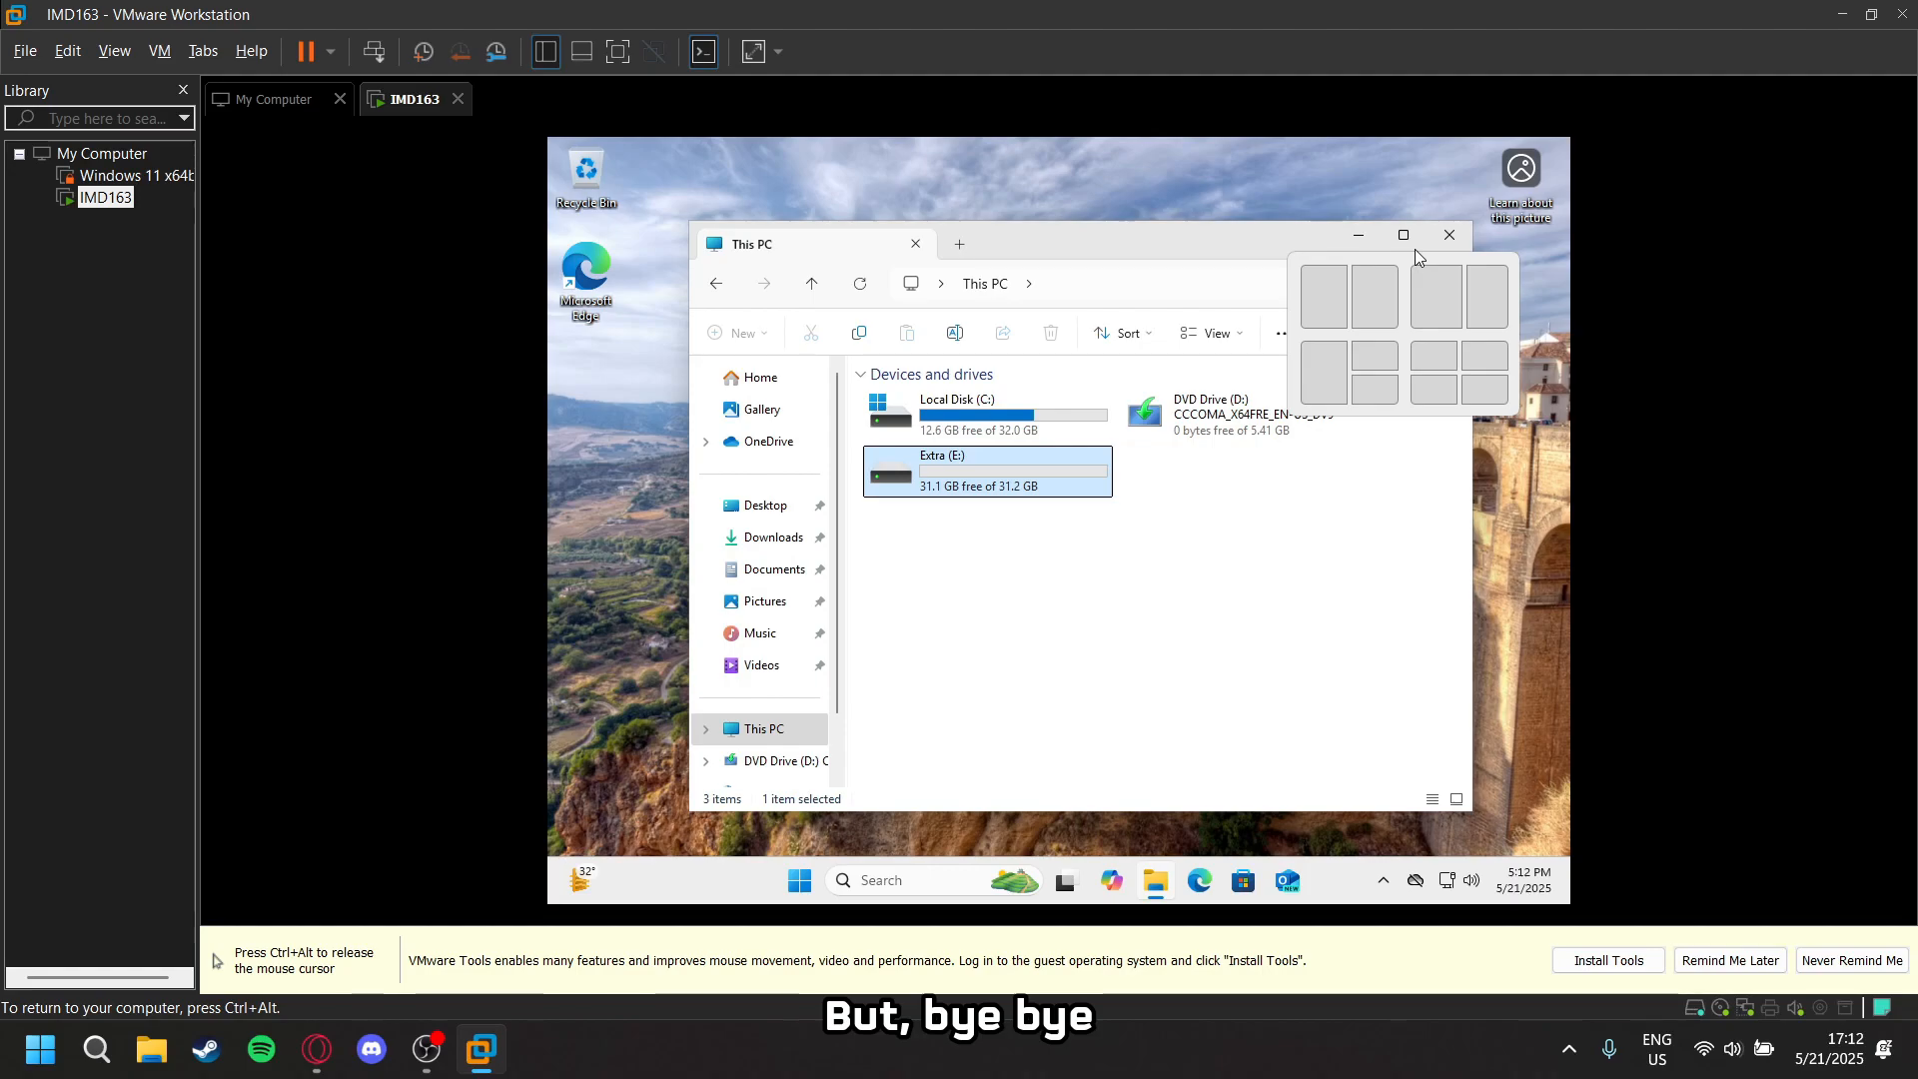
{"action": "left_click", "coordinate": [1449, 235]}
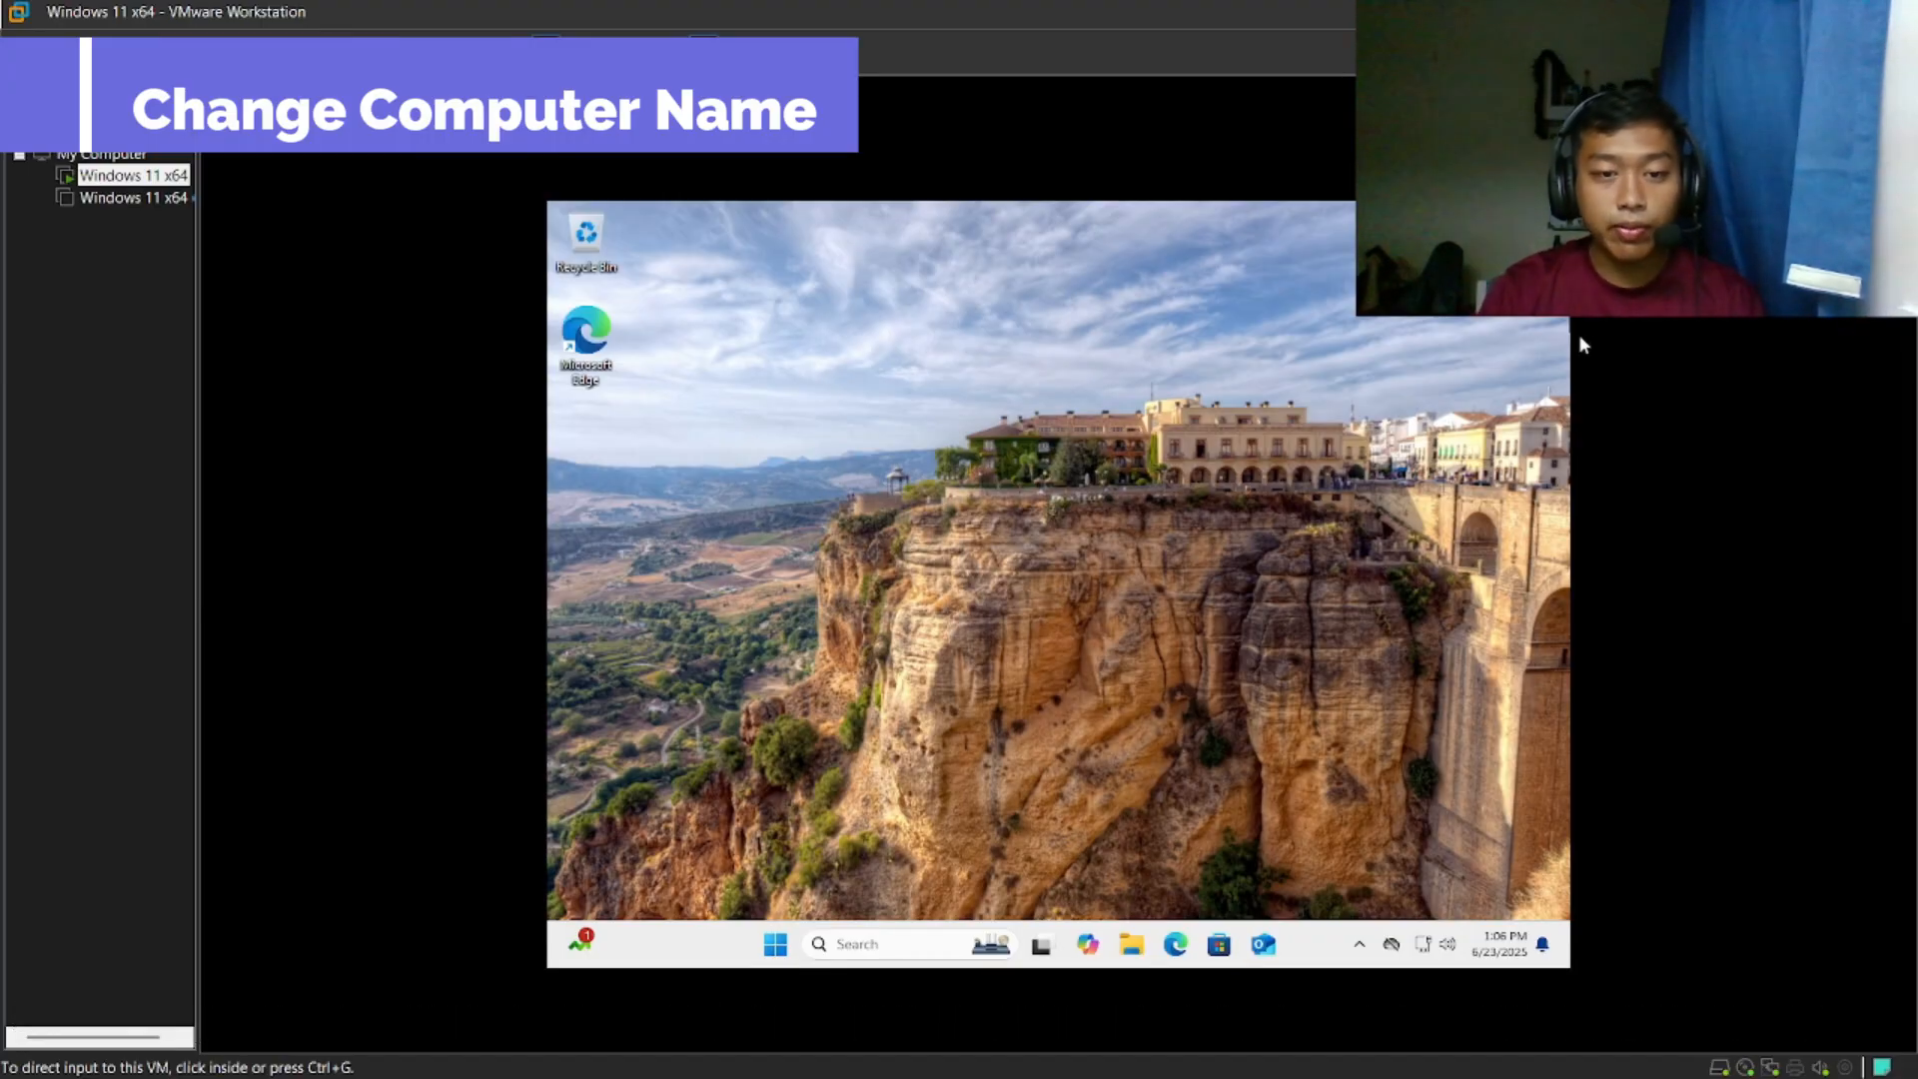
- Open the About page of the System settings in the Windows 11 x64 virtual machine
{"action": "left_click", "coordinate": [1491, 381]}
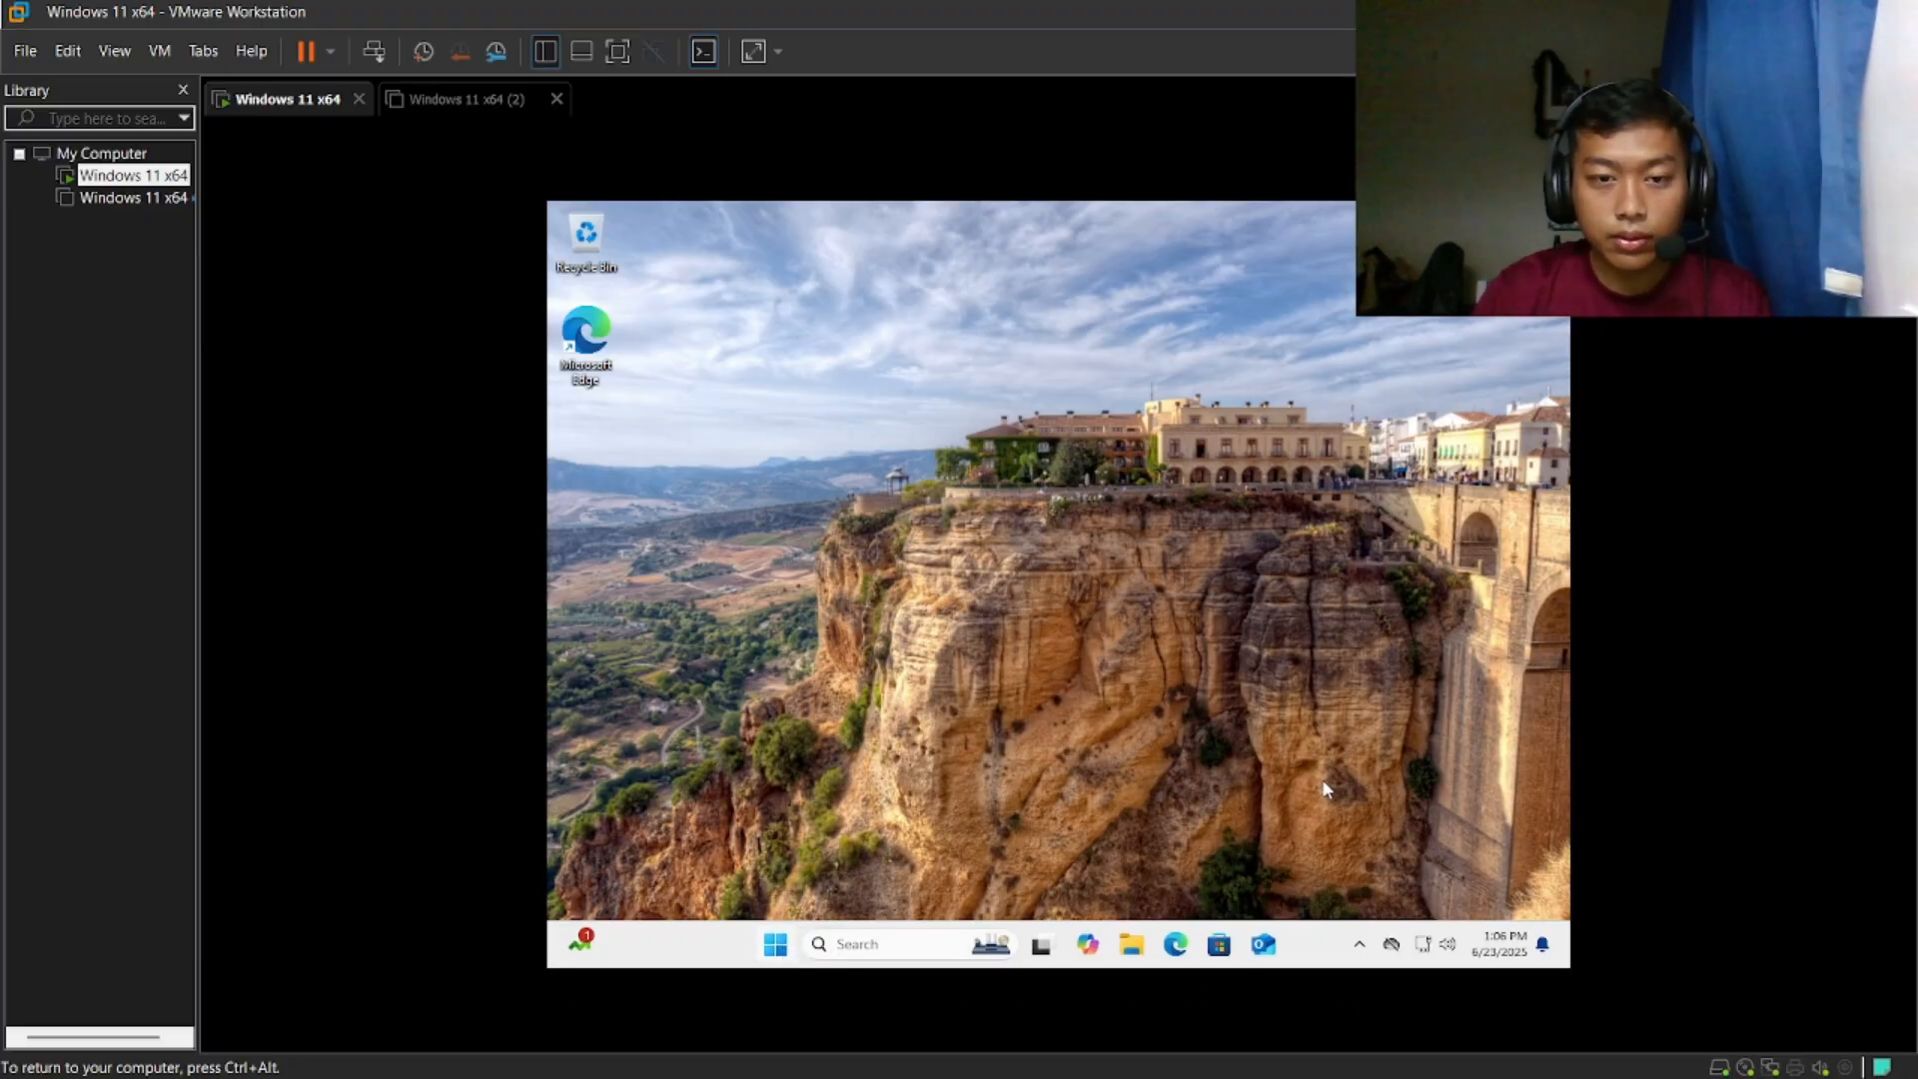
{"action": "key", "text": "super"}
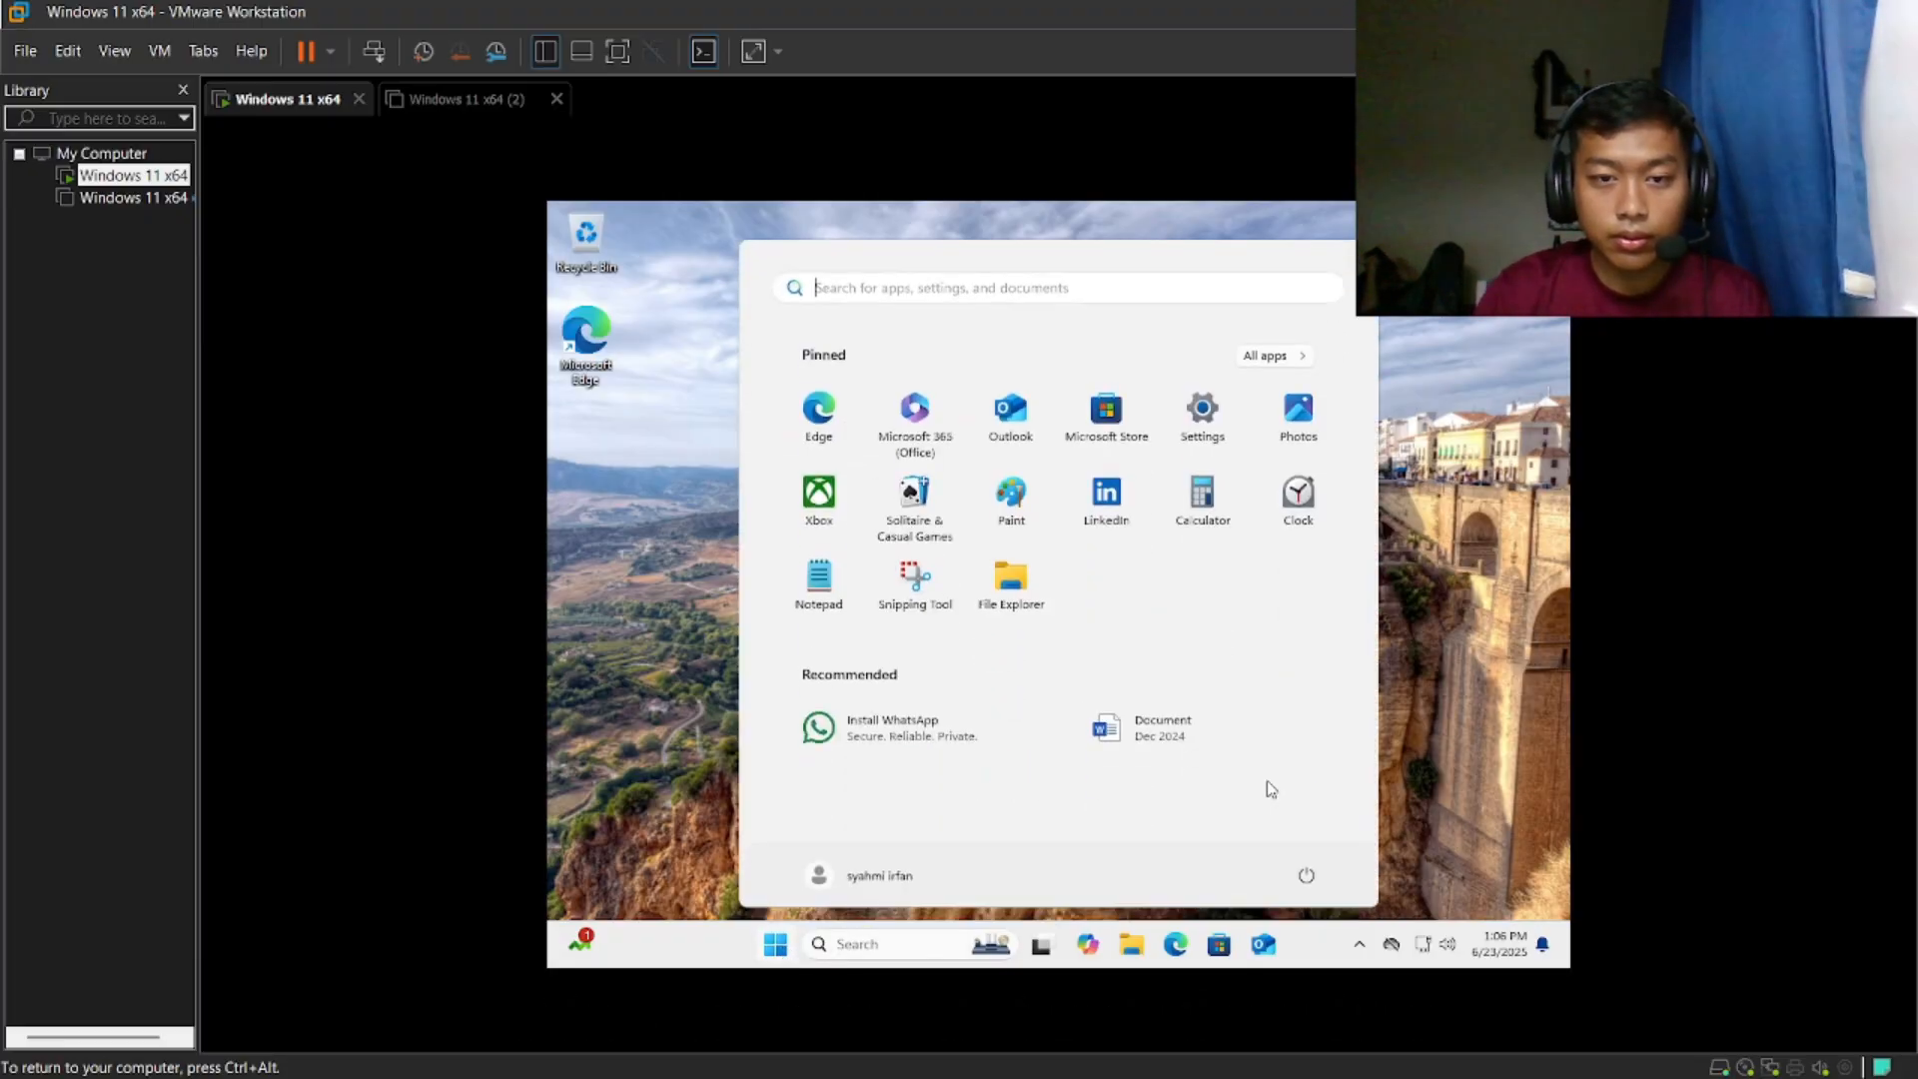
{"action": "left_click", "coordinate": [1209, 417]}
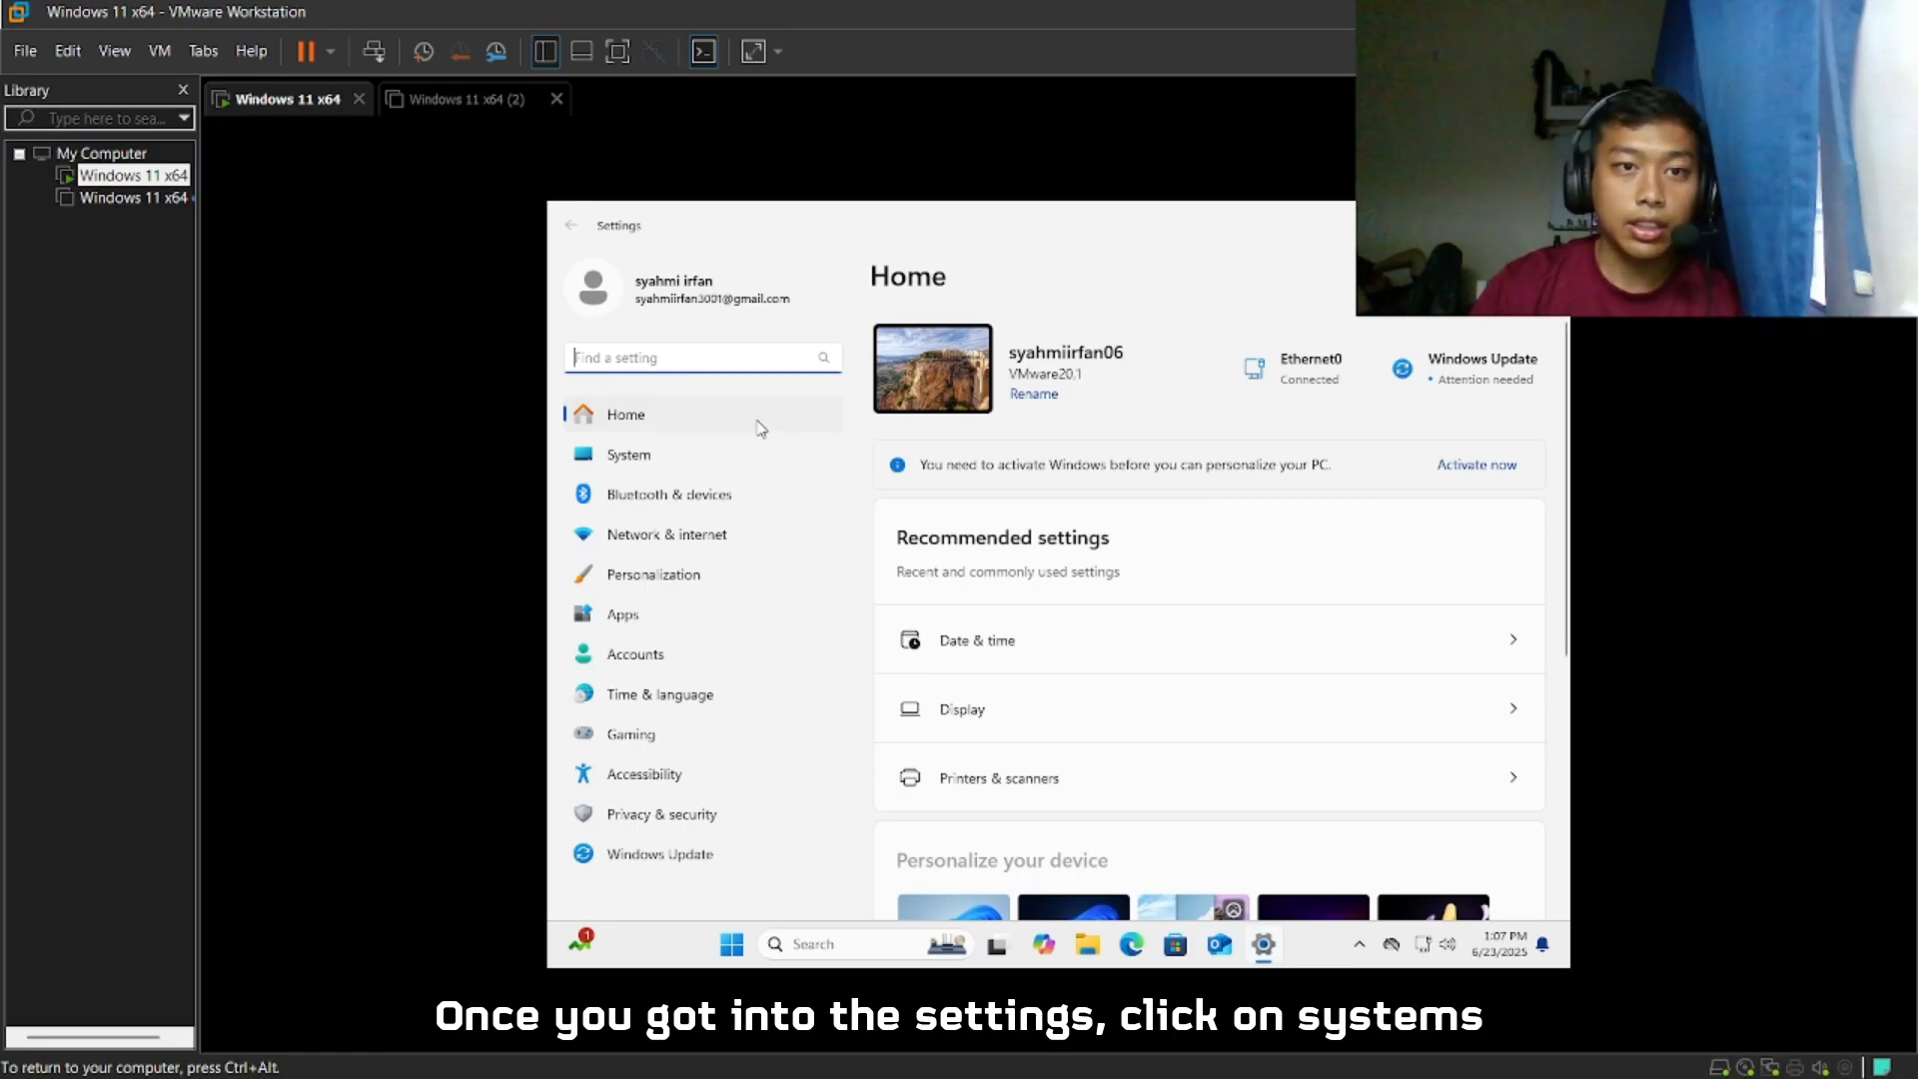
{"action": "left_click", "coordinate": [756, 453]}
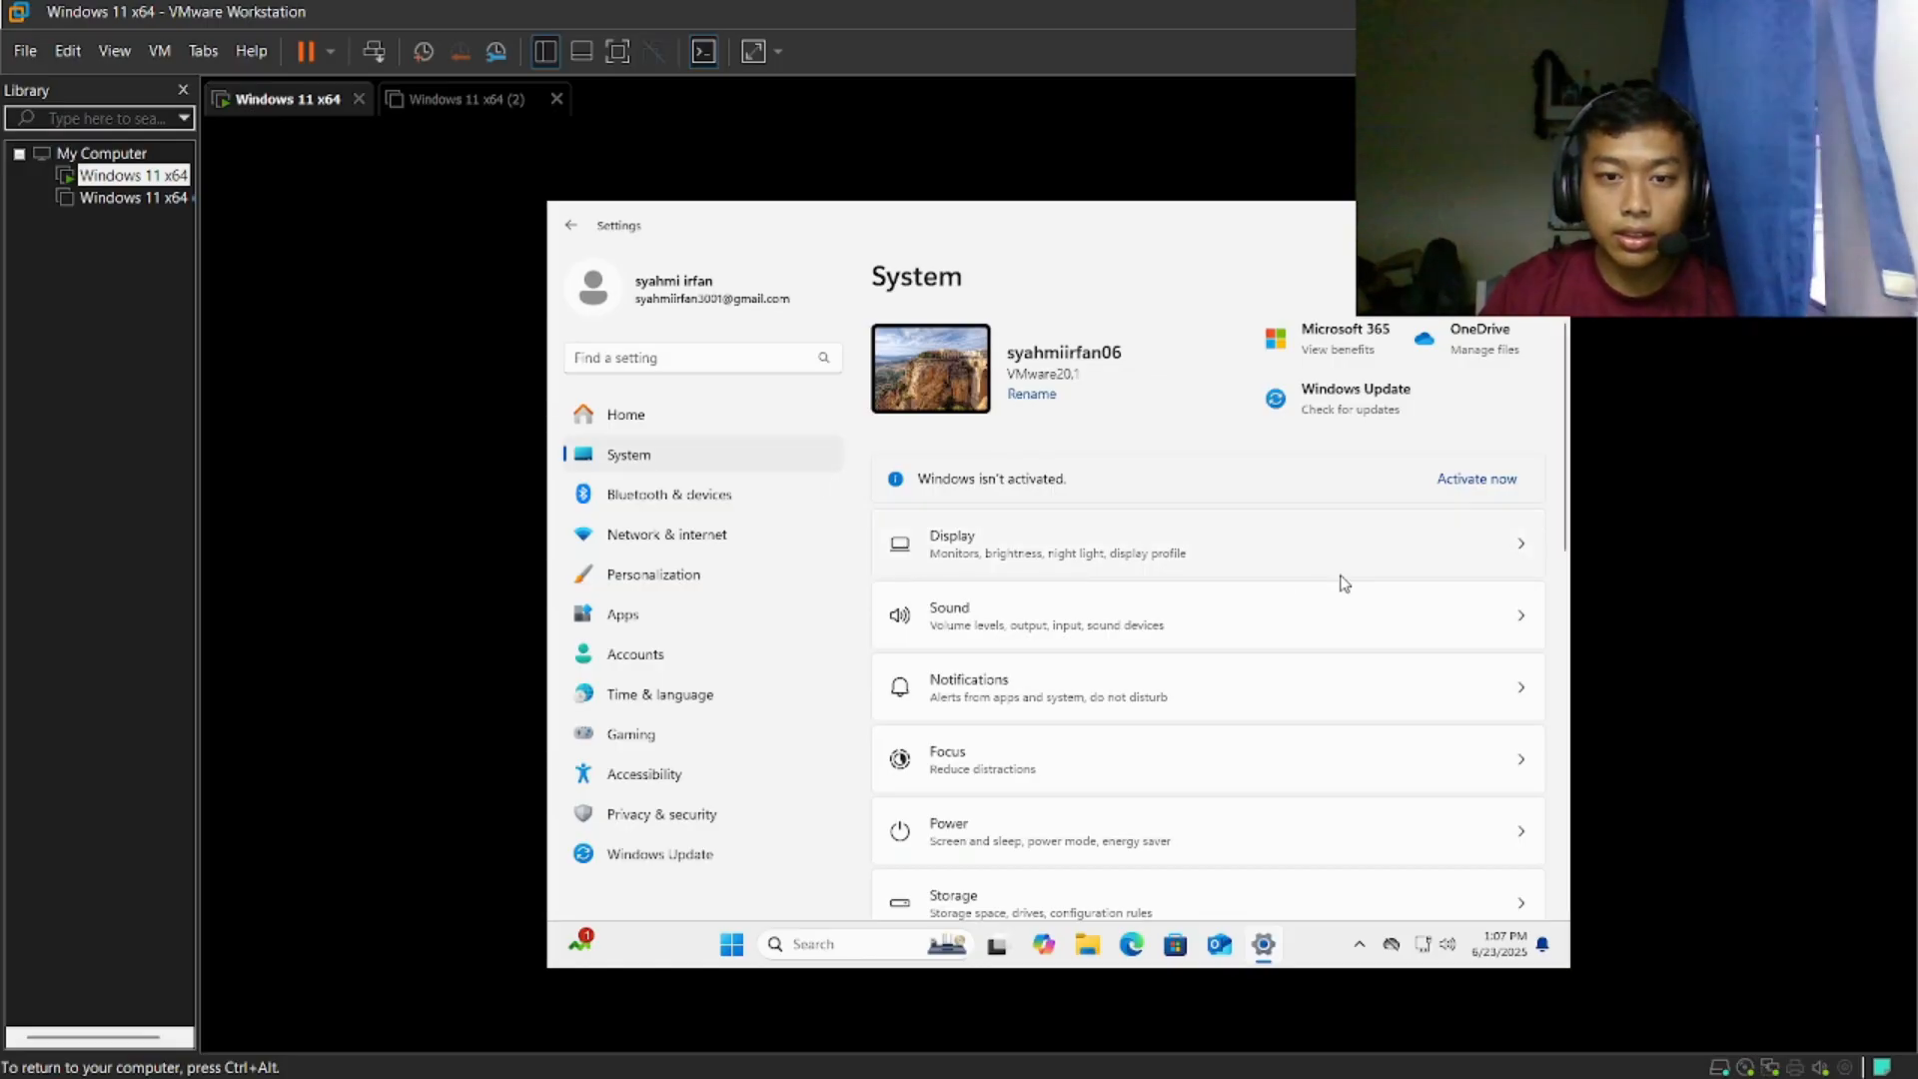
{"action": "scroll", "coordinate": [1342, 578], "scroll_direction": "down", "scroll_amount": 4}
{"action": "scroll", "coordinate": [1342, 579], "scroll_direction": "down", "scroll_amount": 5}
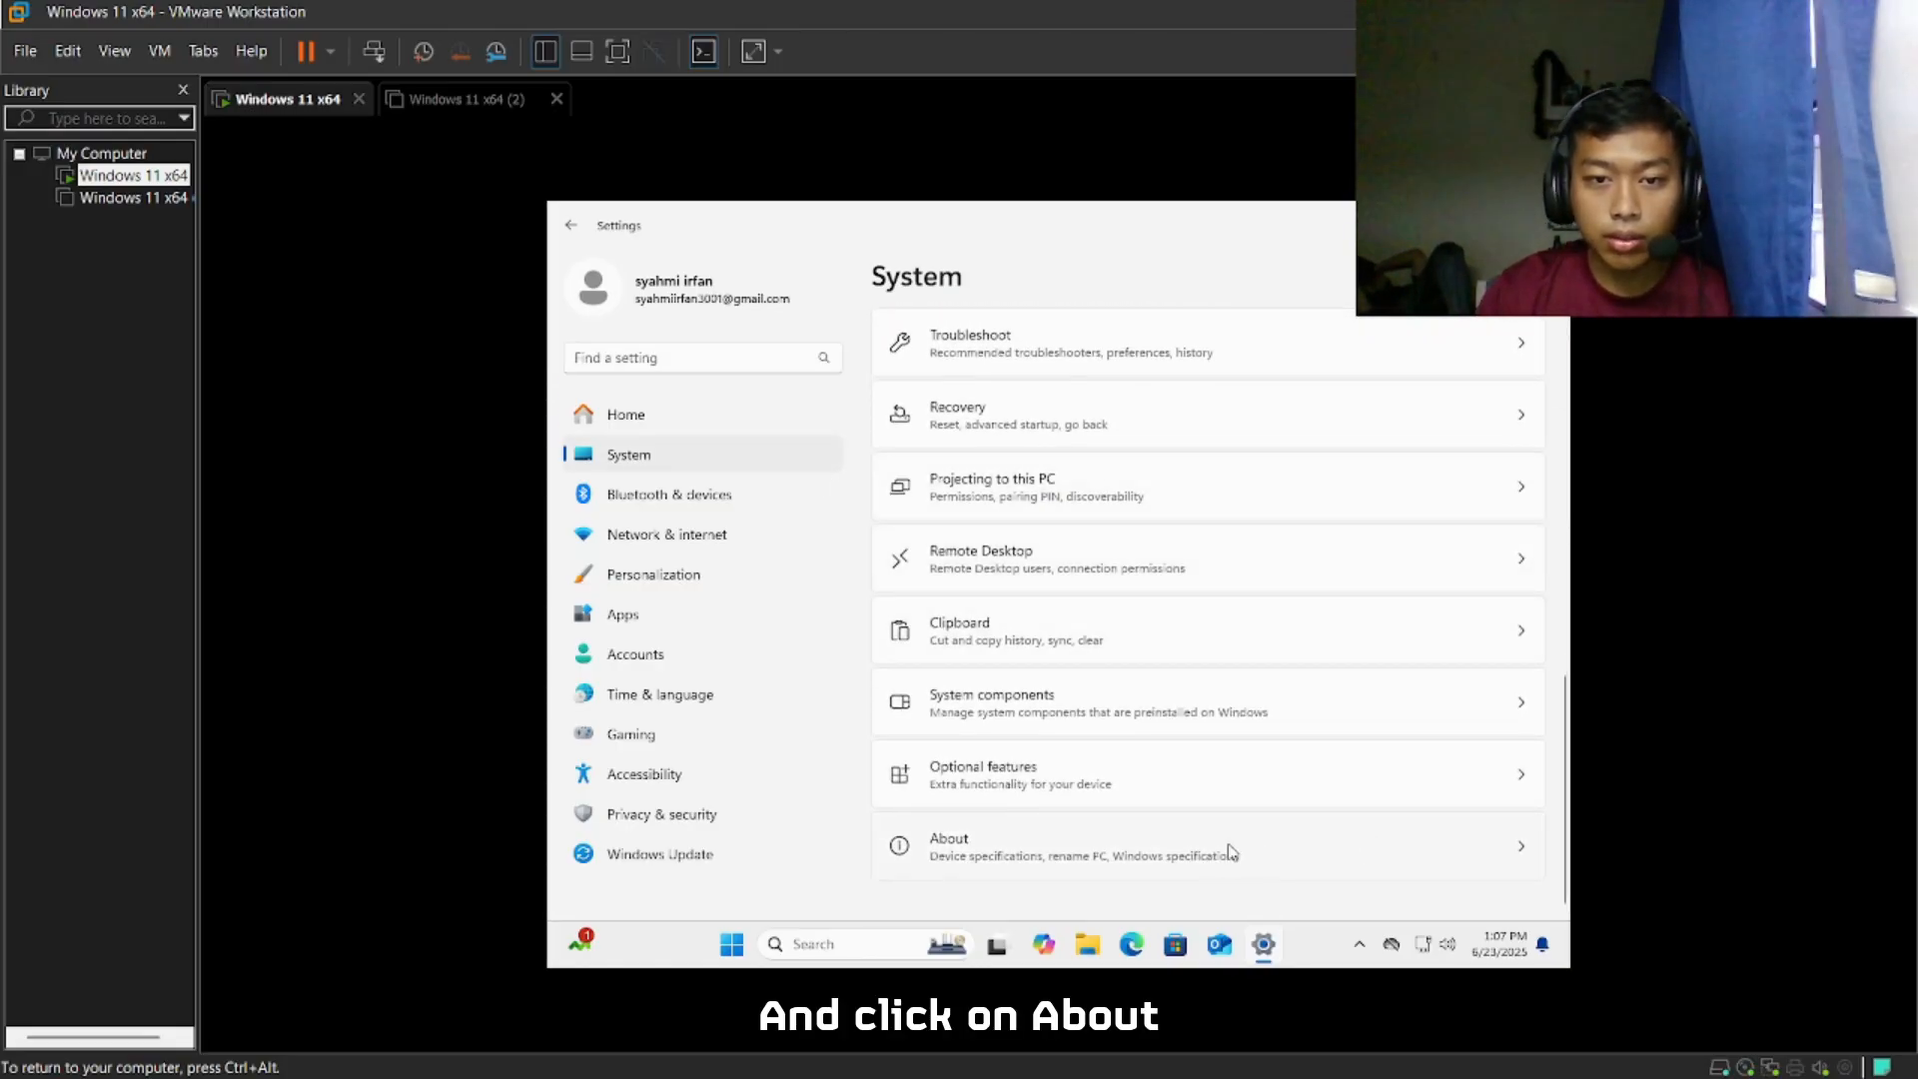
{"action": "left_click", "coordinate": [1461, 865]}
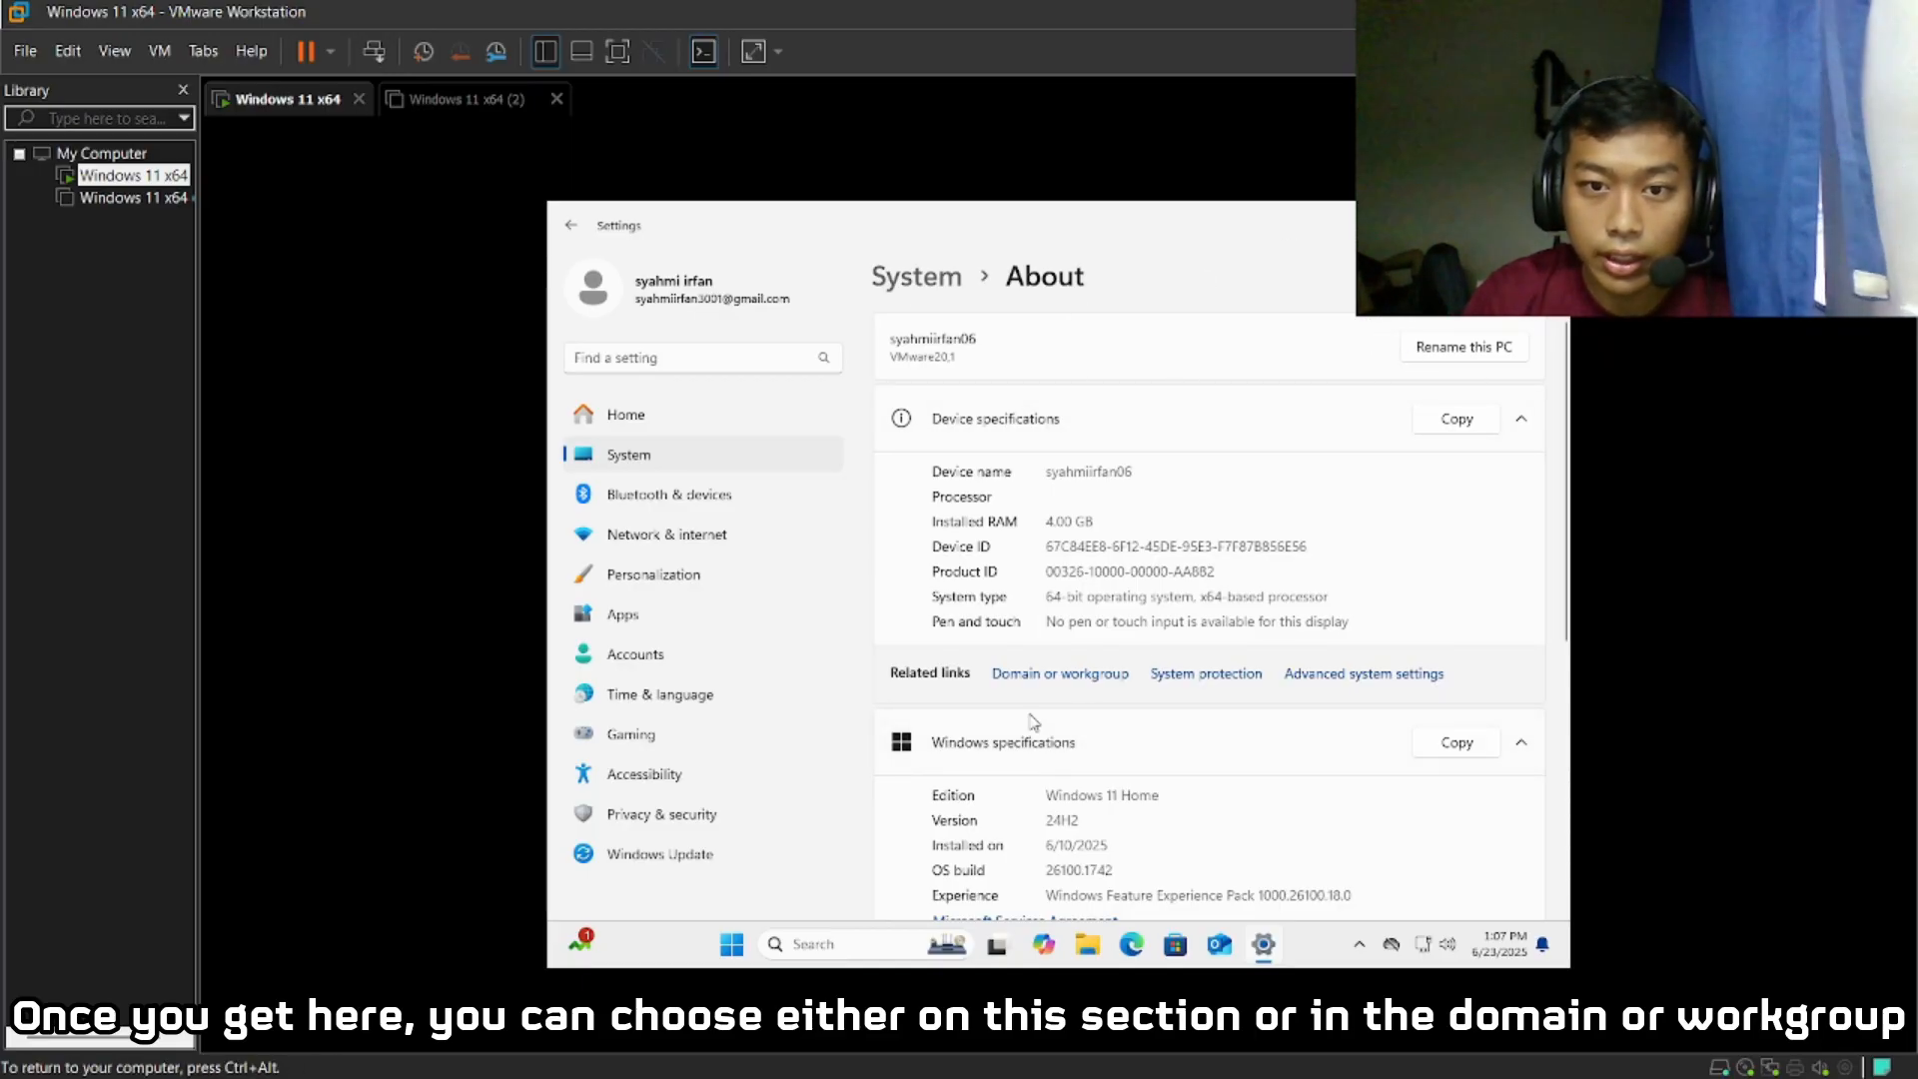
- Start renaming the PC and try a device name made of a first name and "PC" separated by a space
{"action": "left_click", "coordinate": [1488, 358]}
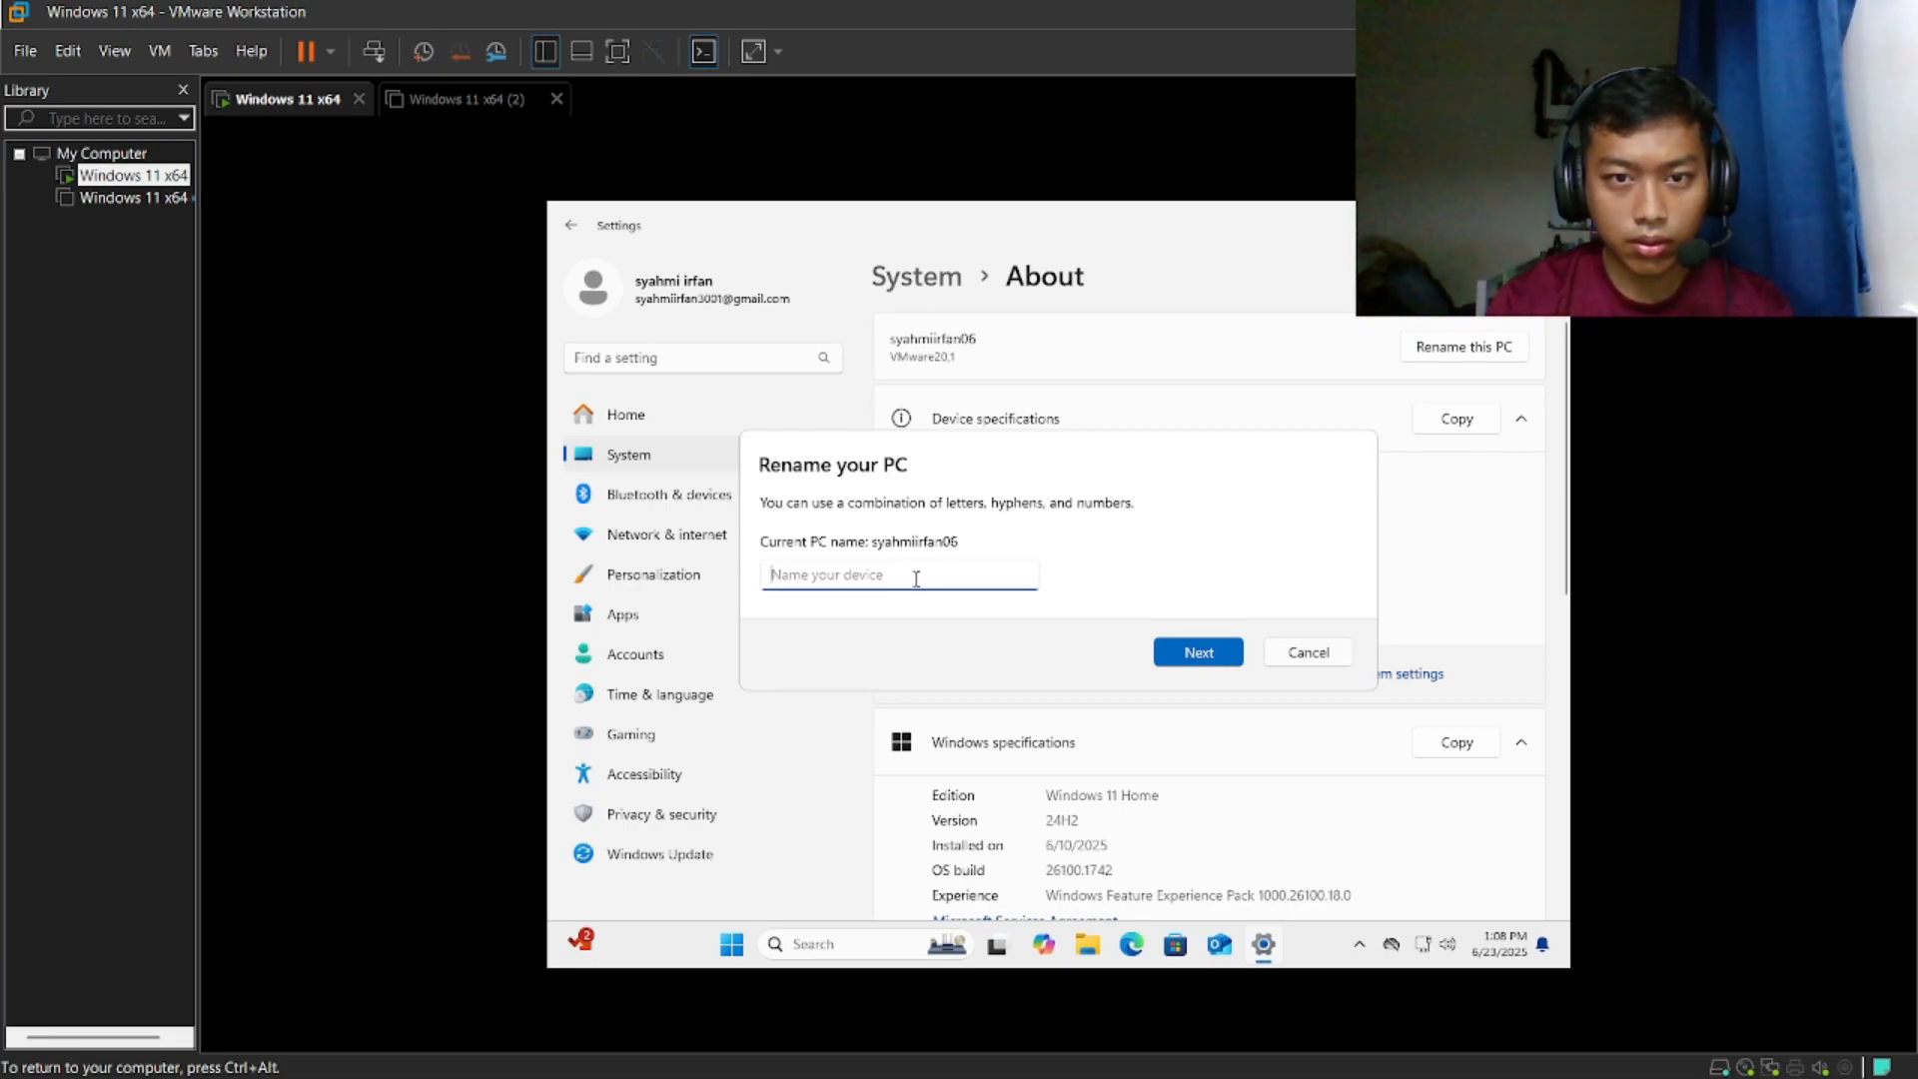
{"action": "type", "text": "NURIMAN PC"}
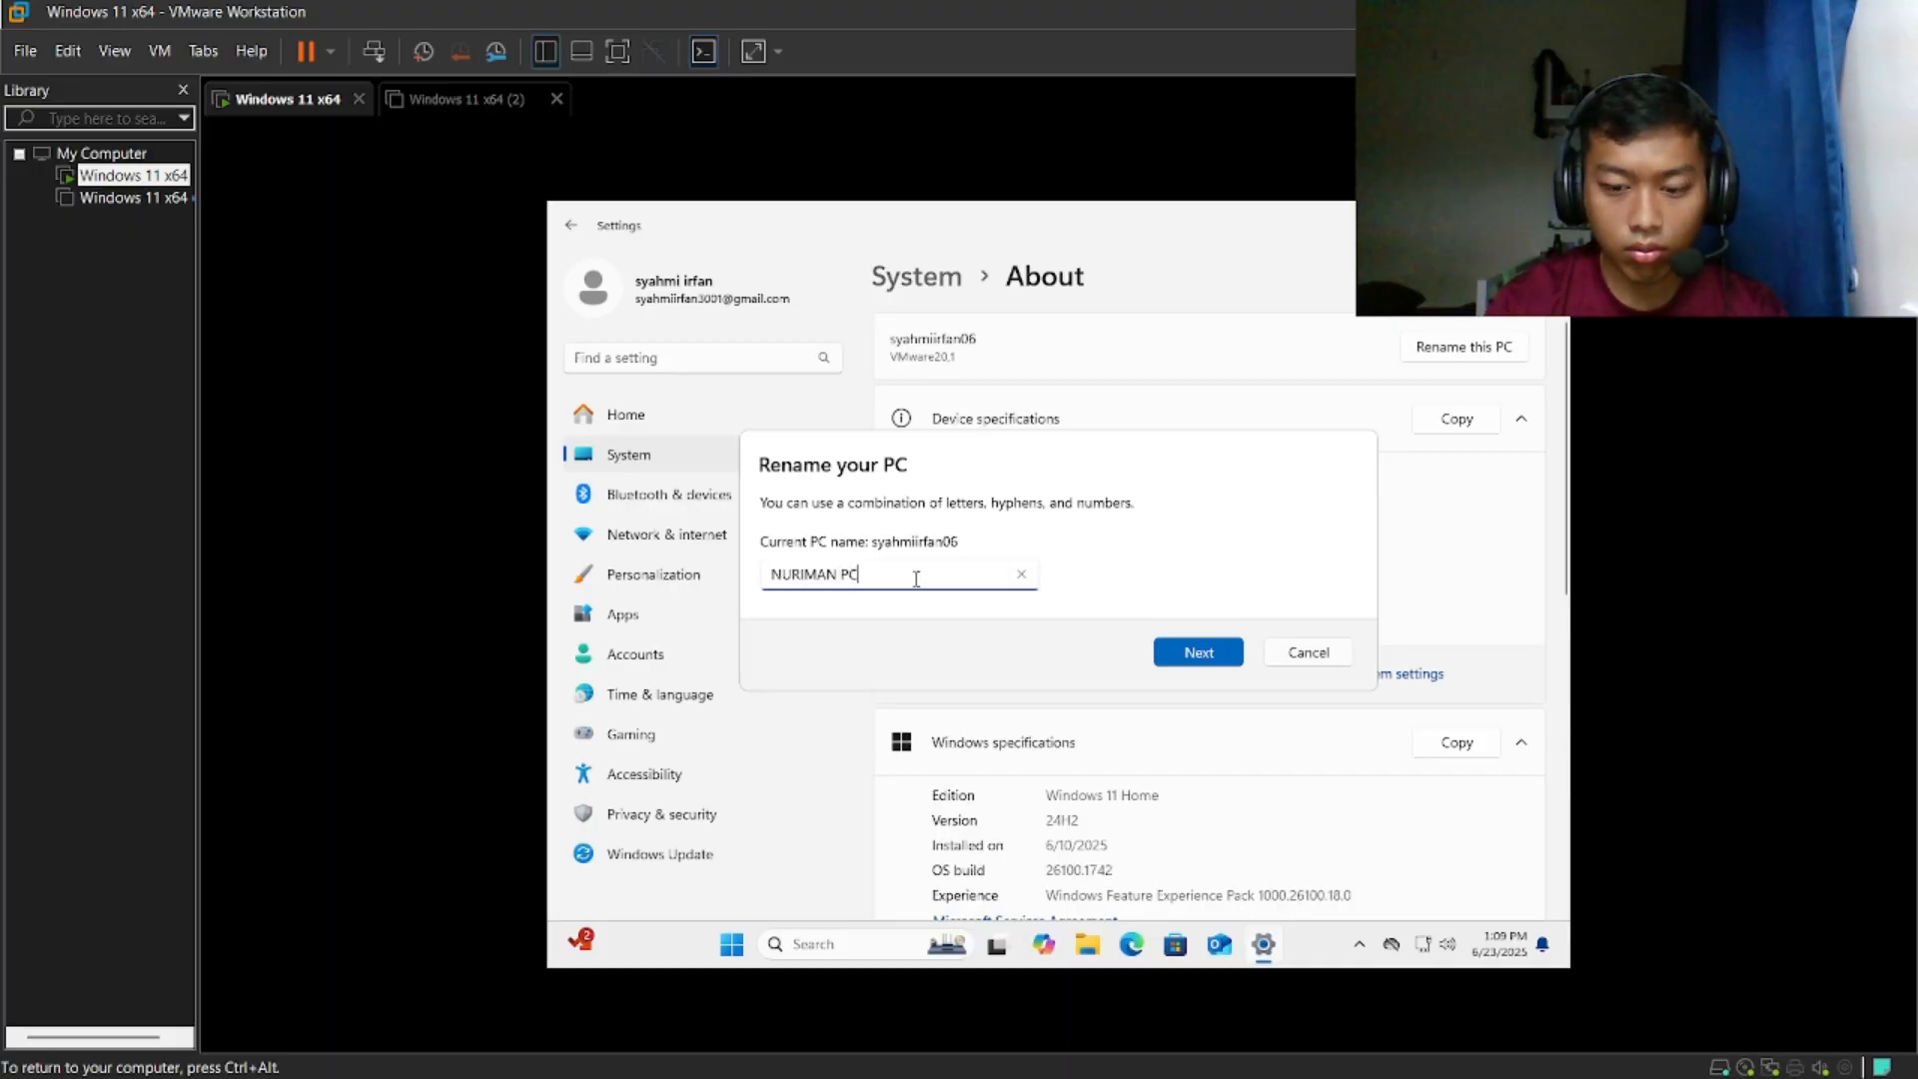
{"action": "left_click", "coordinate": [1193, 650]}
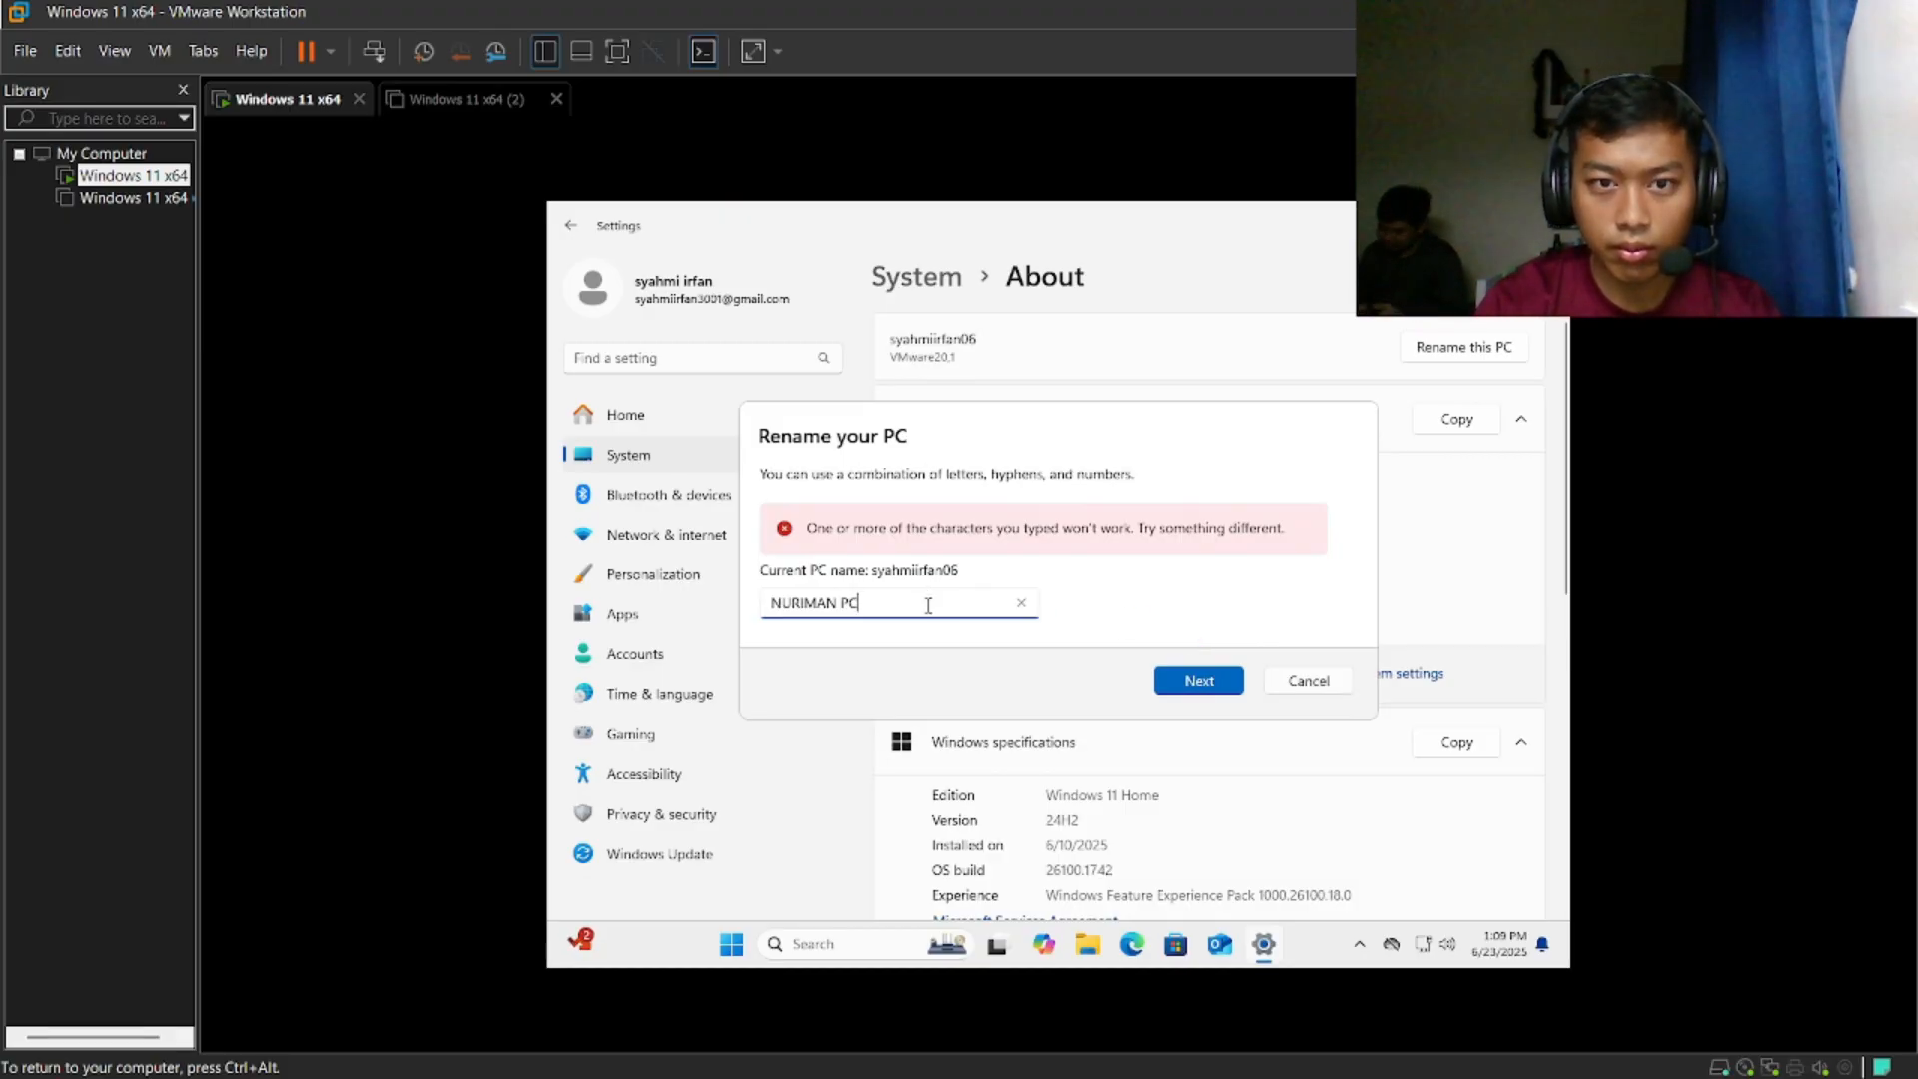
- Replace the entered device name with a lowercase first name followed directly by a year, without spaces, and proceed with the rename
{"action": "key", "text": "BackSpace"}
{"action": "key", "text": "BackSpace"}
{"action": "key", "text": "BackSpace"}
{"action": "key", "text": "BackSpace"}
{"action": "key", "text": "BackSpace"}
{"action": "key", "text": "BackSpace"}
{"action": "key", "text": "BackSpace"}
{"action": "key", "text": "BackSpace"}
{"action": "key", "text": "BackSpace"}
{"action": "key", "text": "BackSpace"}
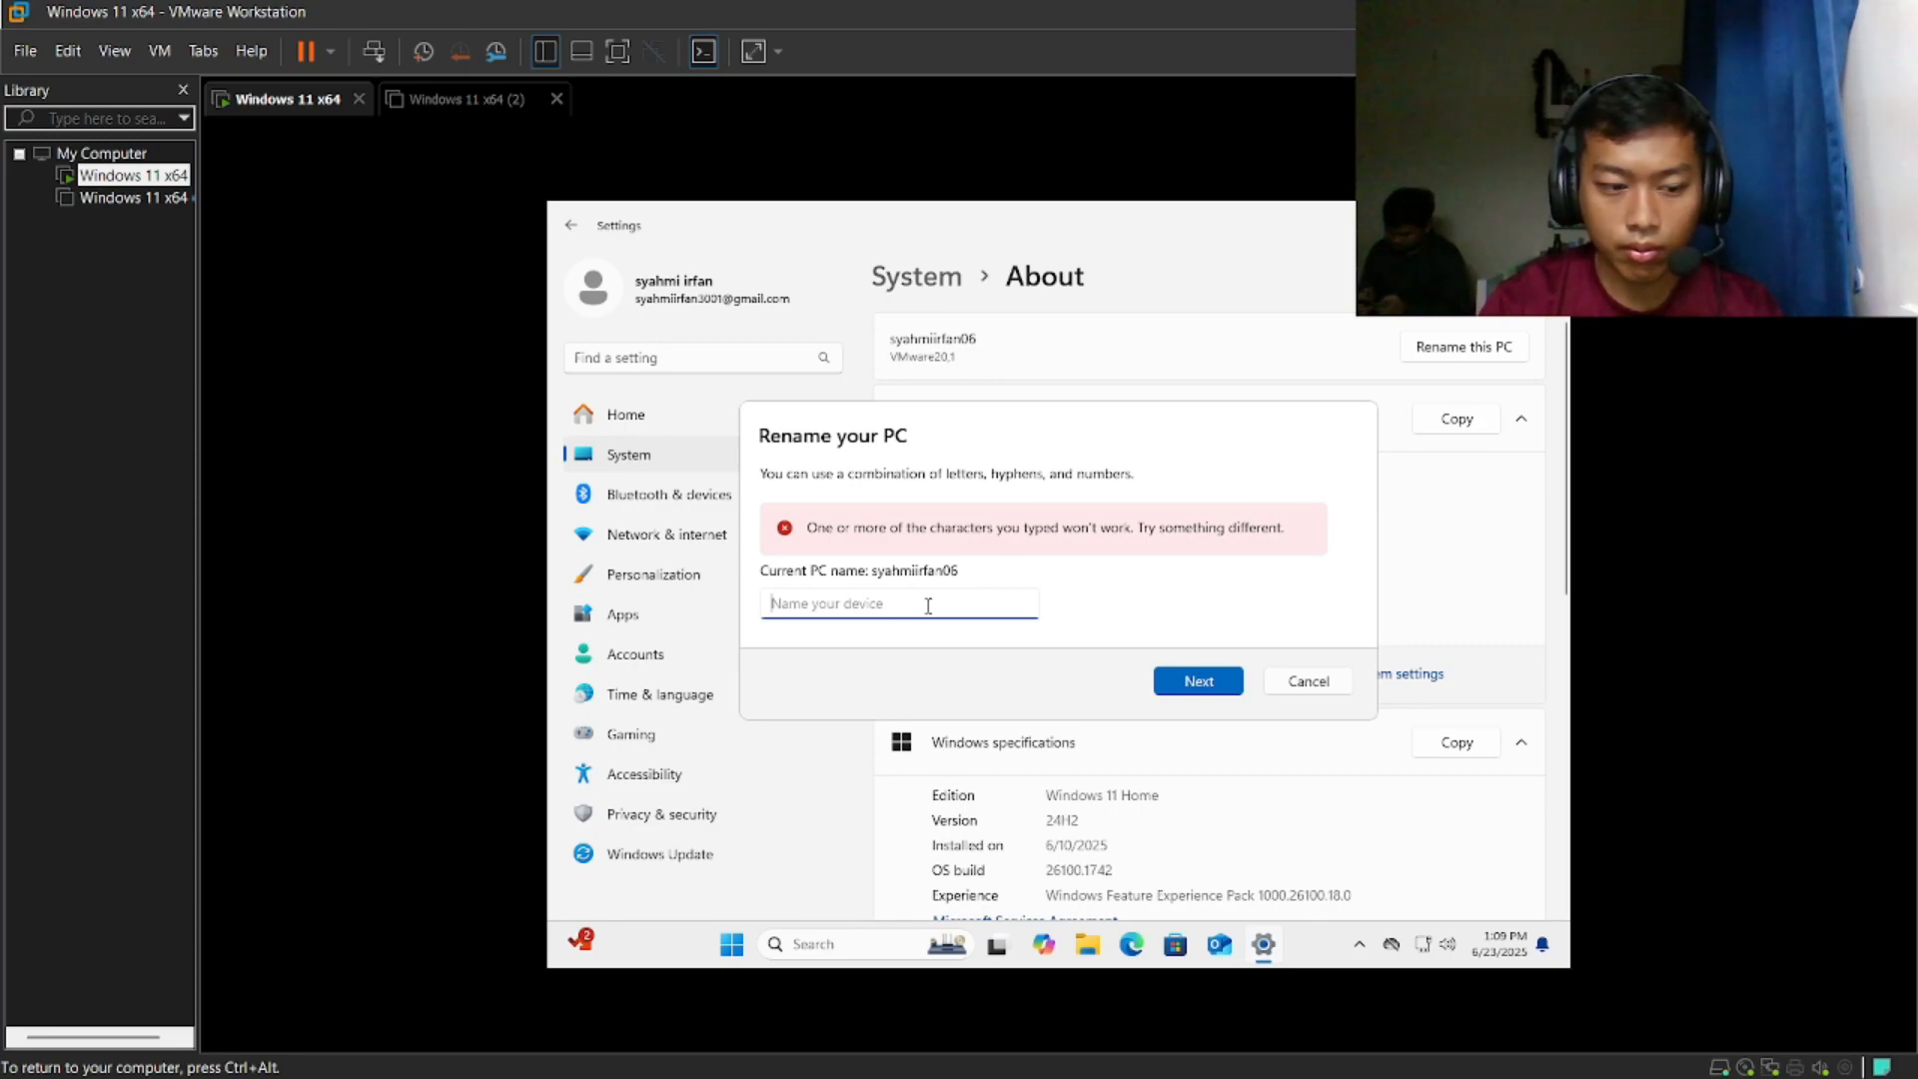
{"action": "type", "text": "nuriman"}
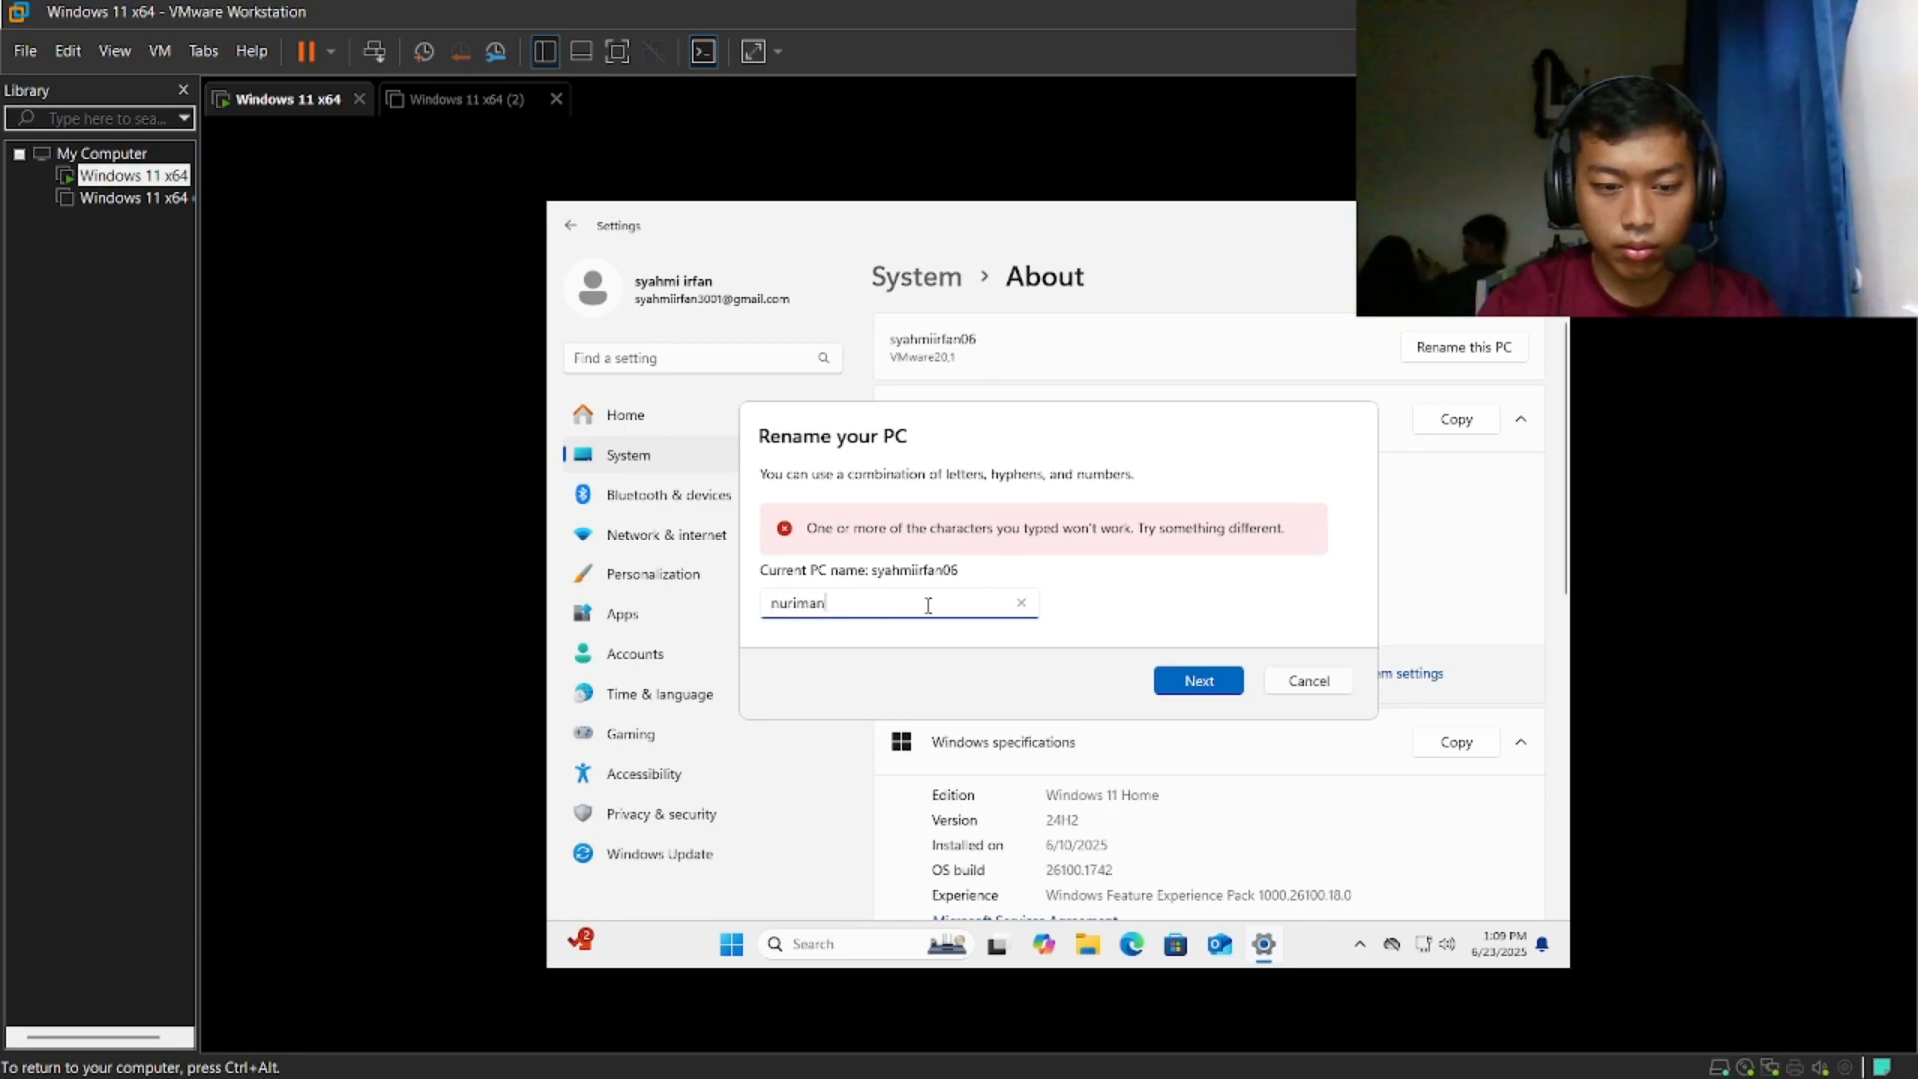
{"action": "type", "text": "2006"}
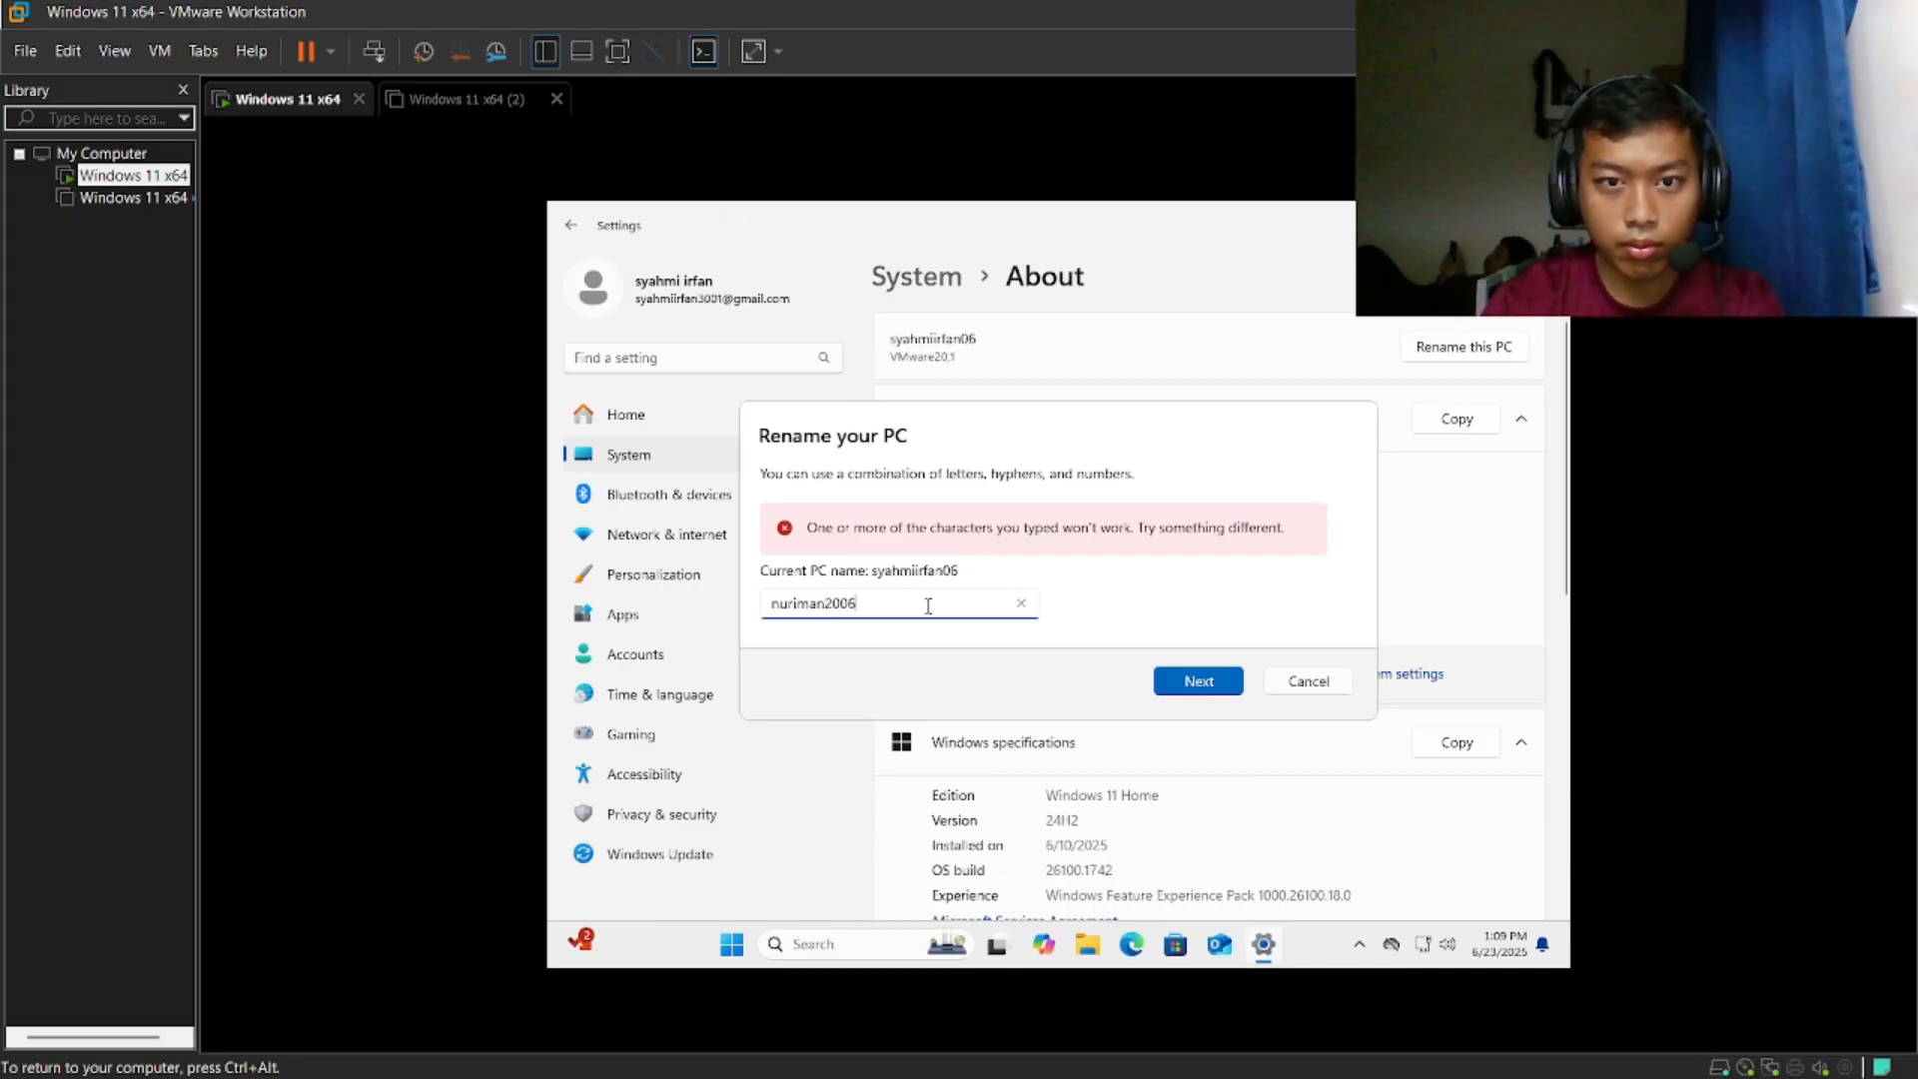
{"action": "left_click", "coordinate": [1214, 681]}
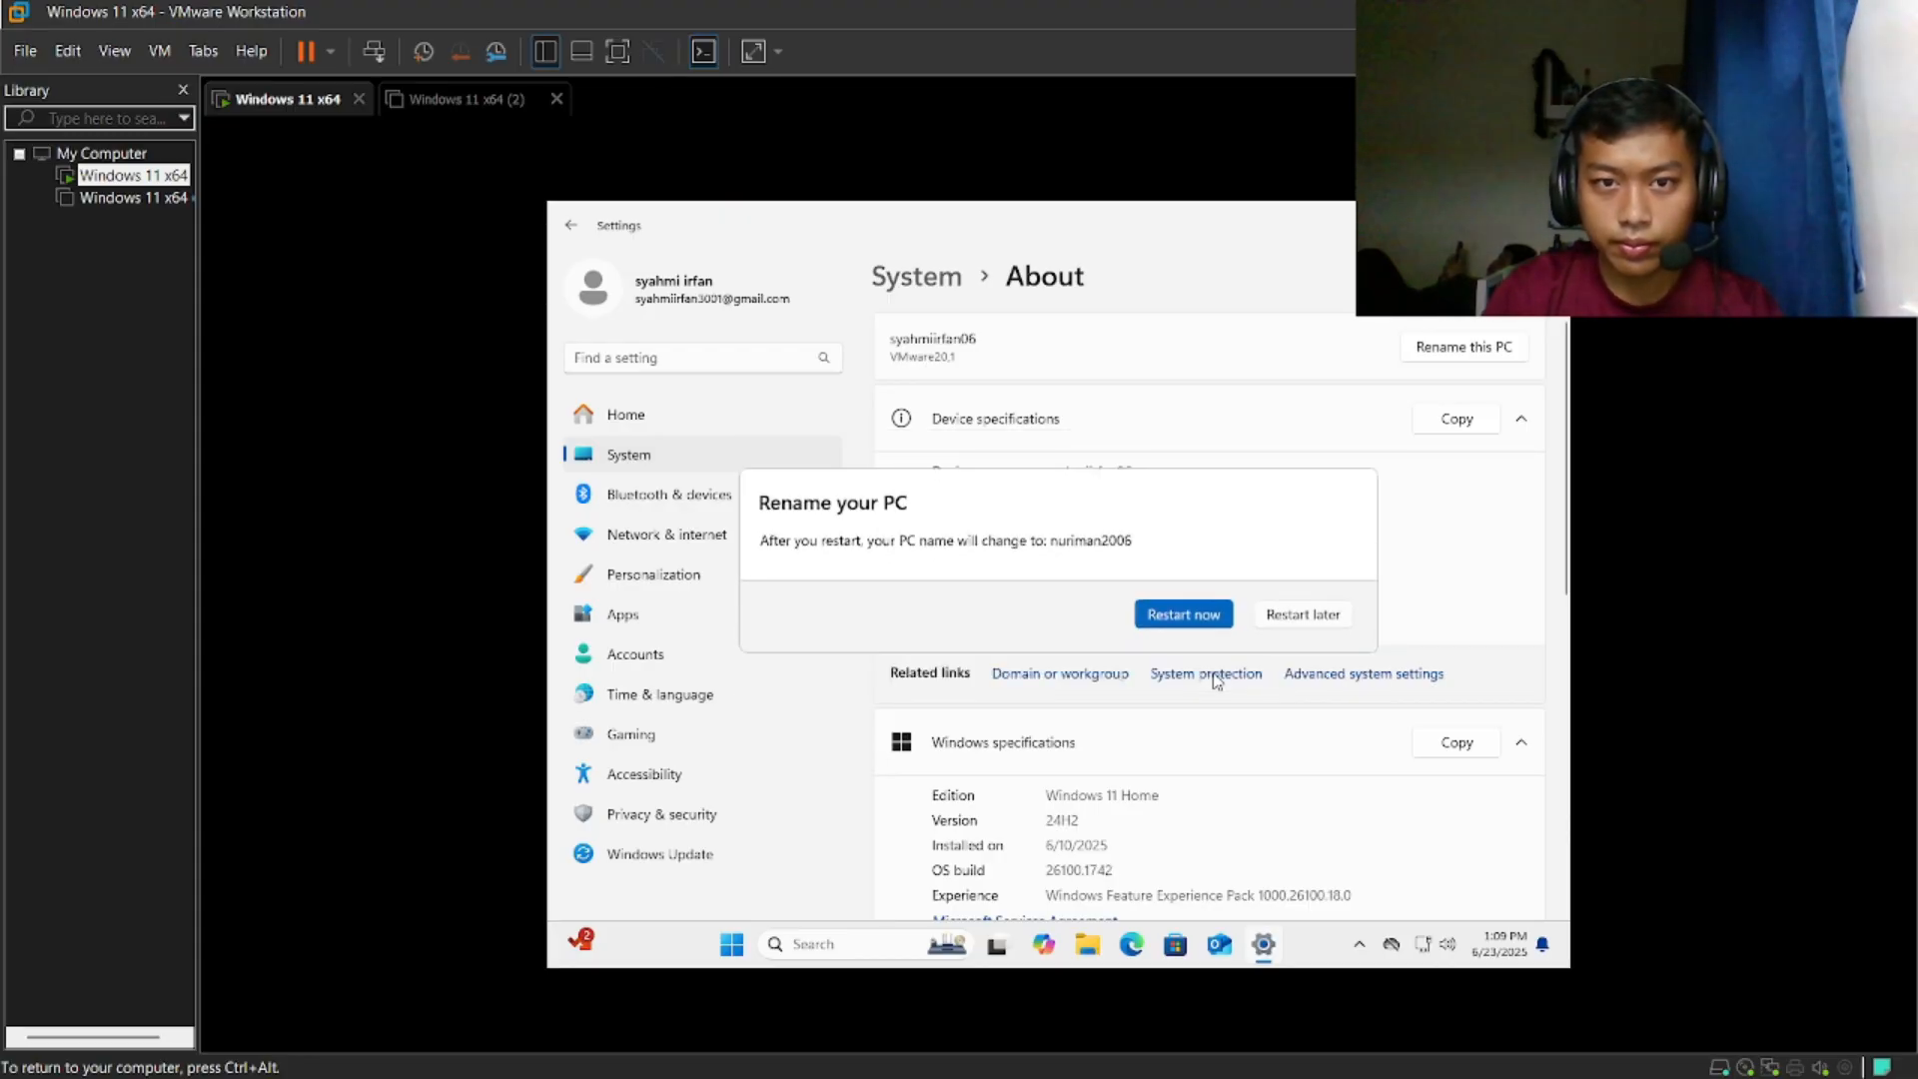
- Restart the virtual machine immediately to apply the PC name and sign in with the account PIN
{"action": "left_click", "coordinate": [1199, 620]}
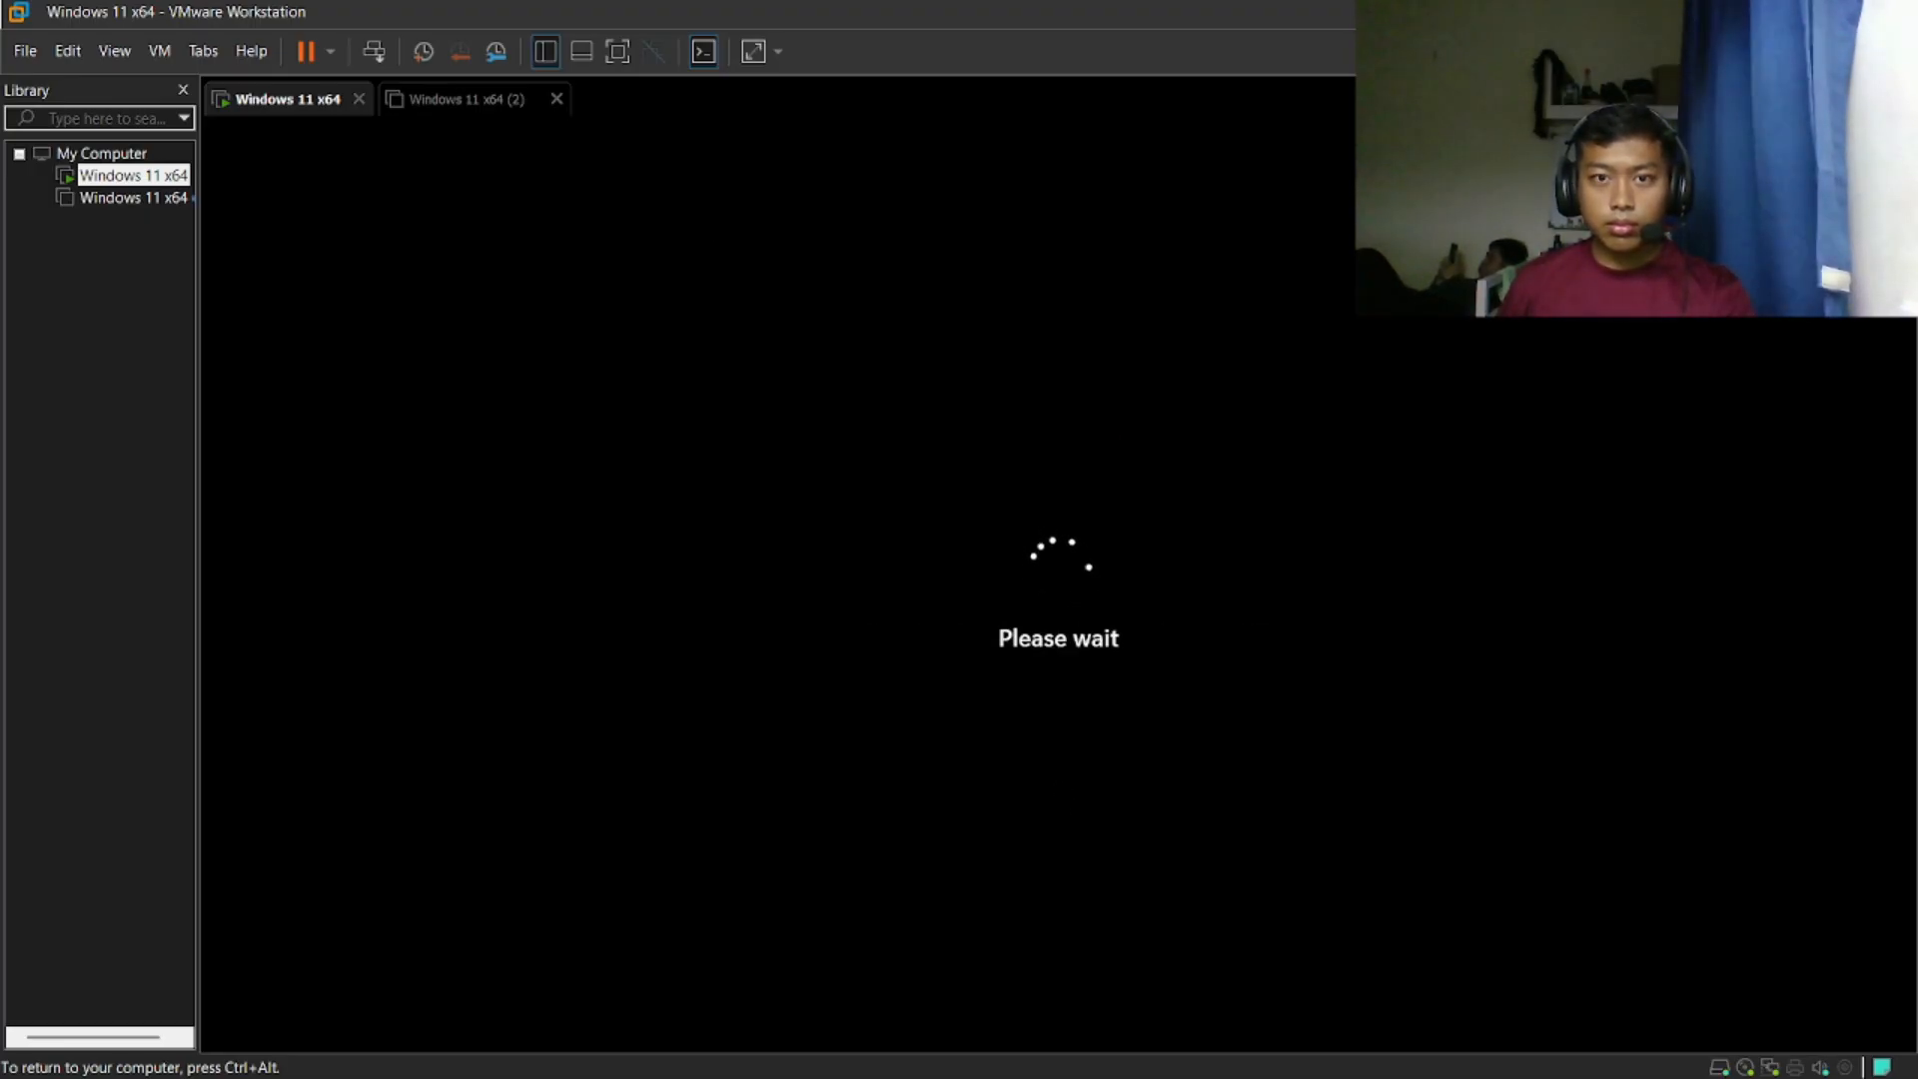
{"action": "key", "text": "Return"}
{"action": "type", "text": "••••"}
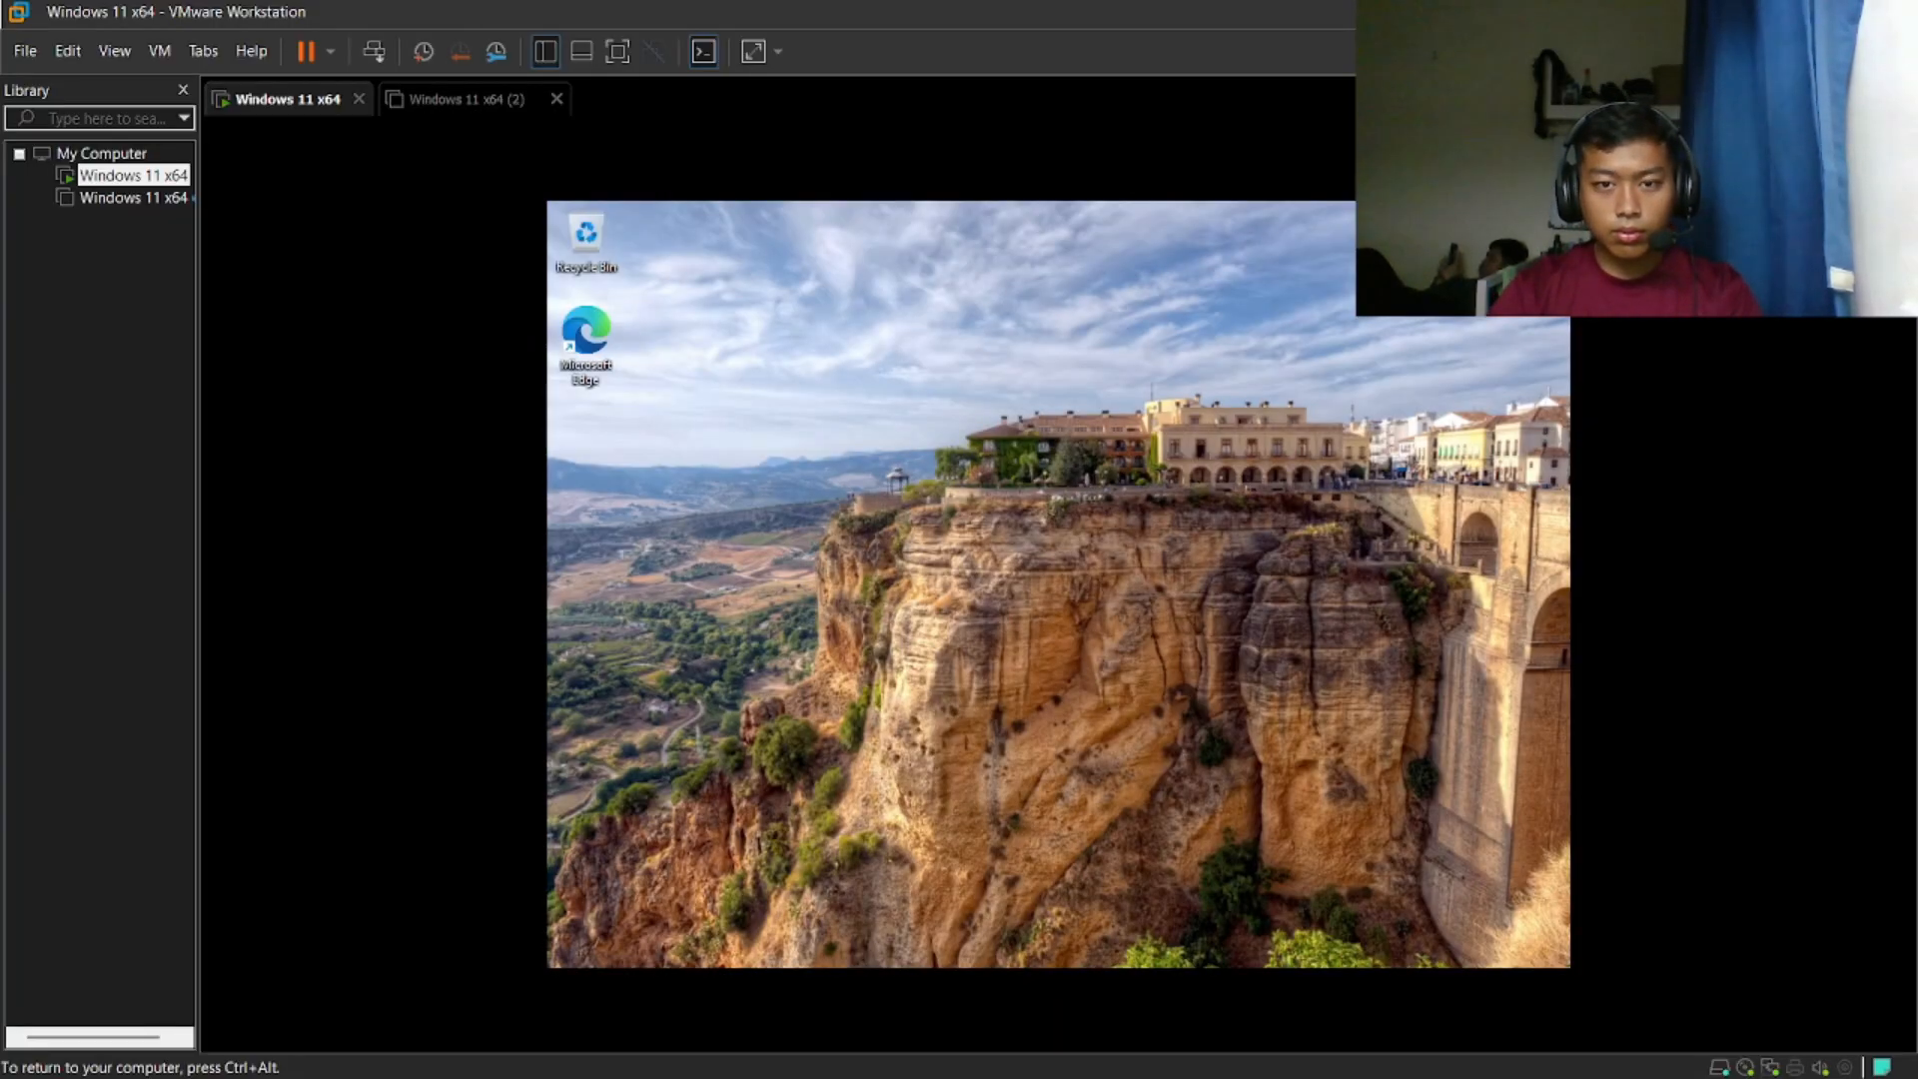
- Open the System settings of the virtual machine and check the PC's name
{"action": "key", "text": "super"}
{"action": "left_click", "coordinate": [1203, 415]}
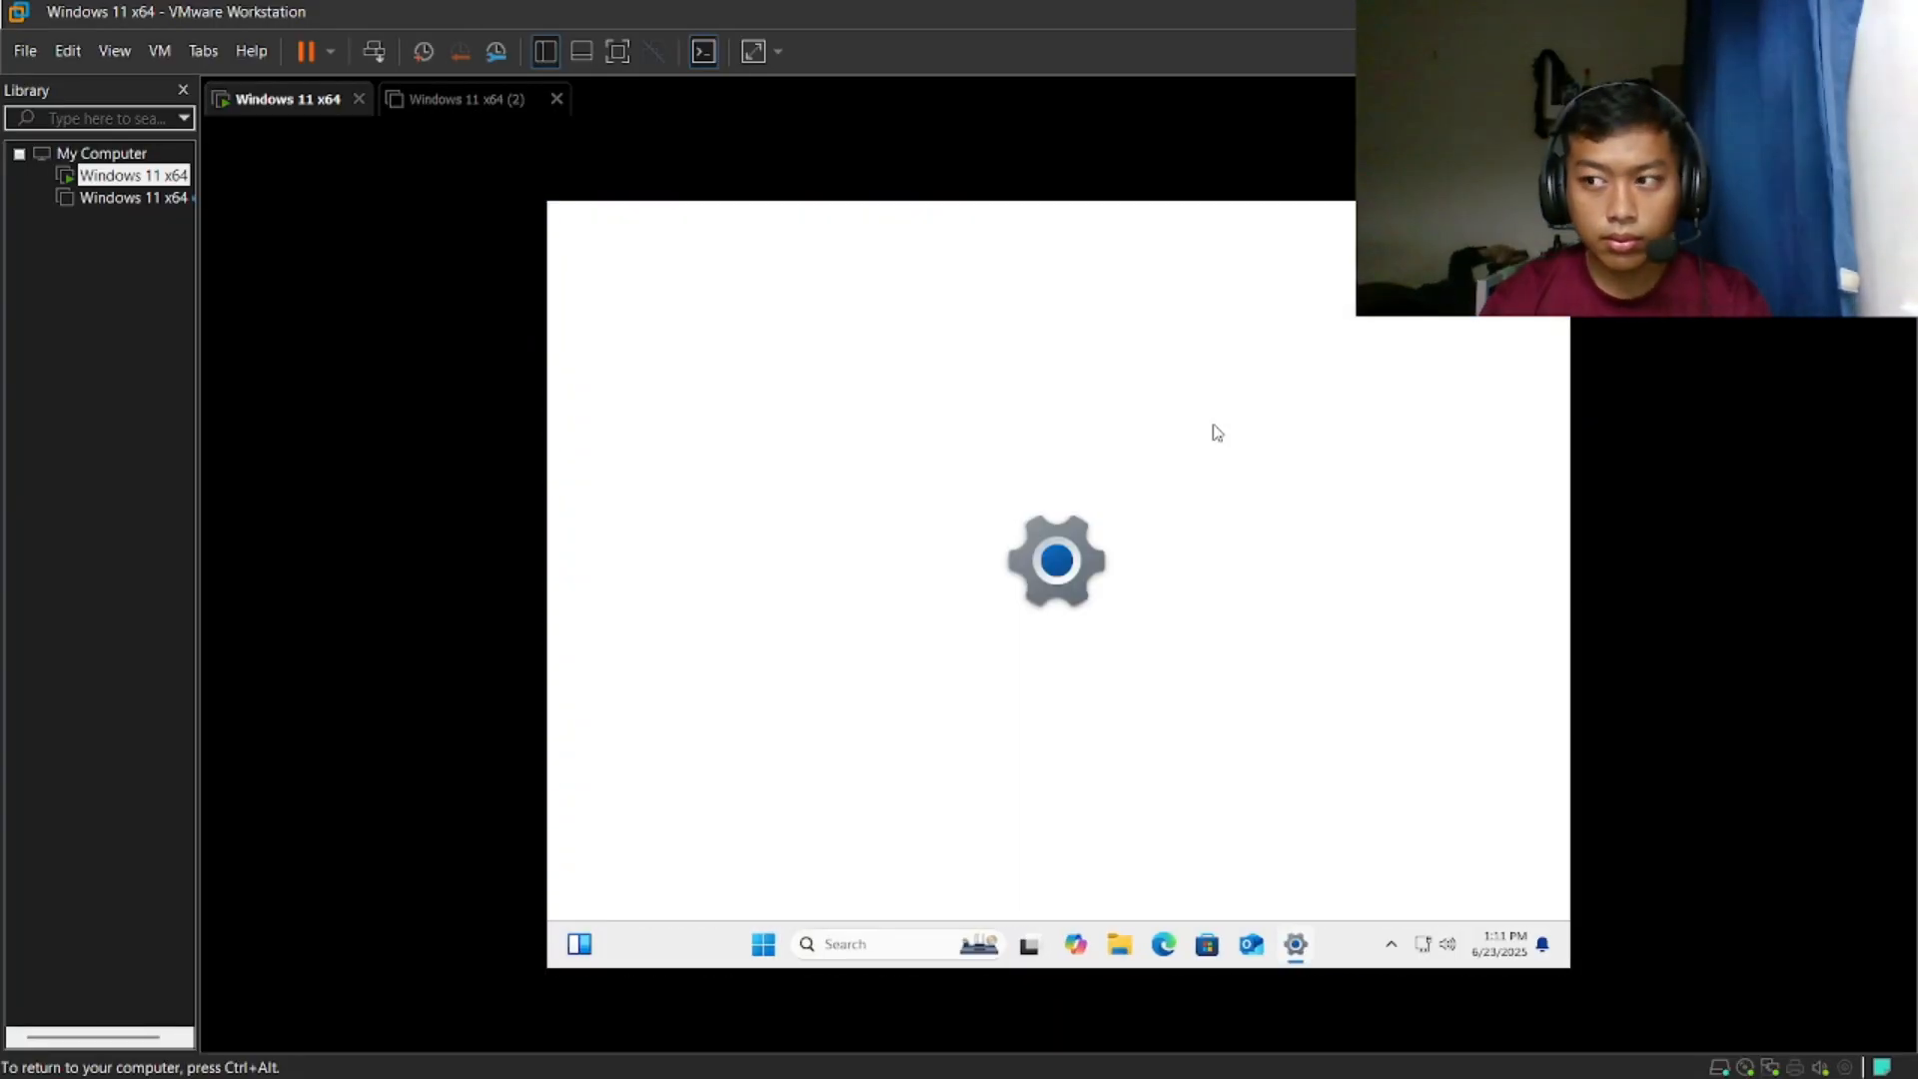
{"action": "left_click", "coordinate": [716, 457]}
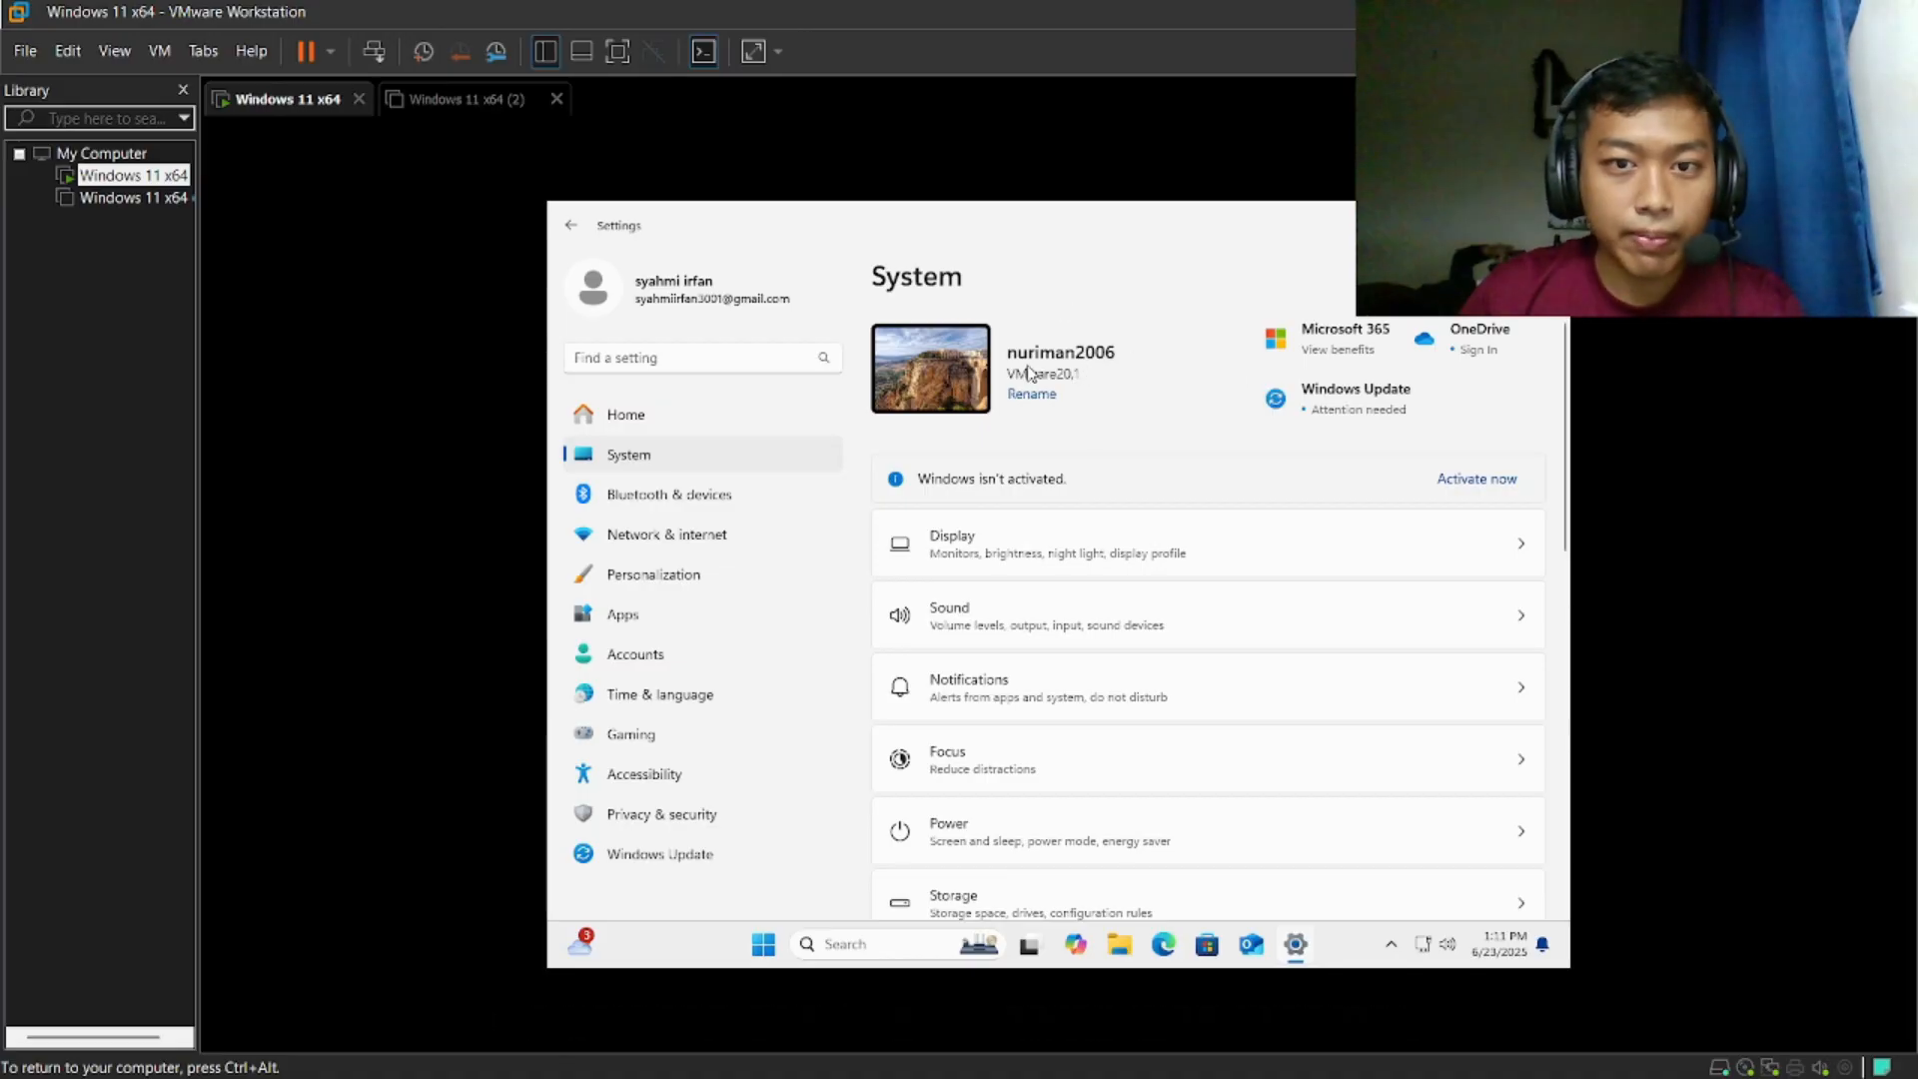
- Change the computer's workgroup to IMD 163 from the About page's domain or workgroup settings and acknowledge the messages
{"action": "scroll", "coordinate": [1259, 618], "scroll_direction": "down", "scroll_amount": 10}
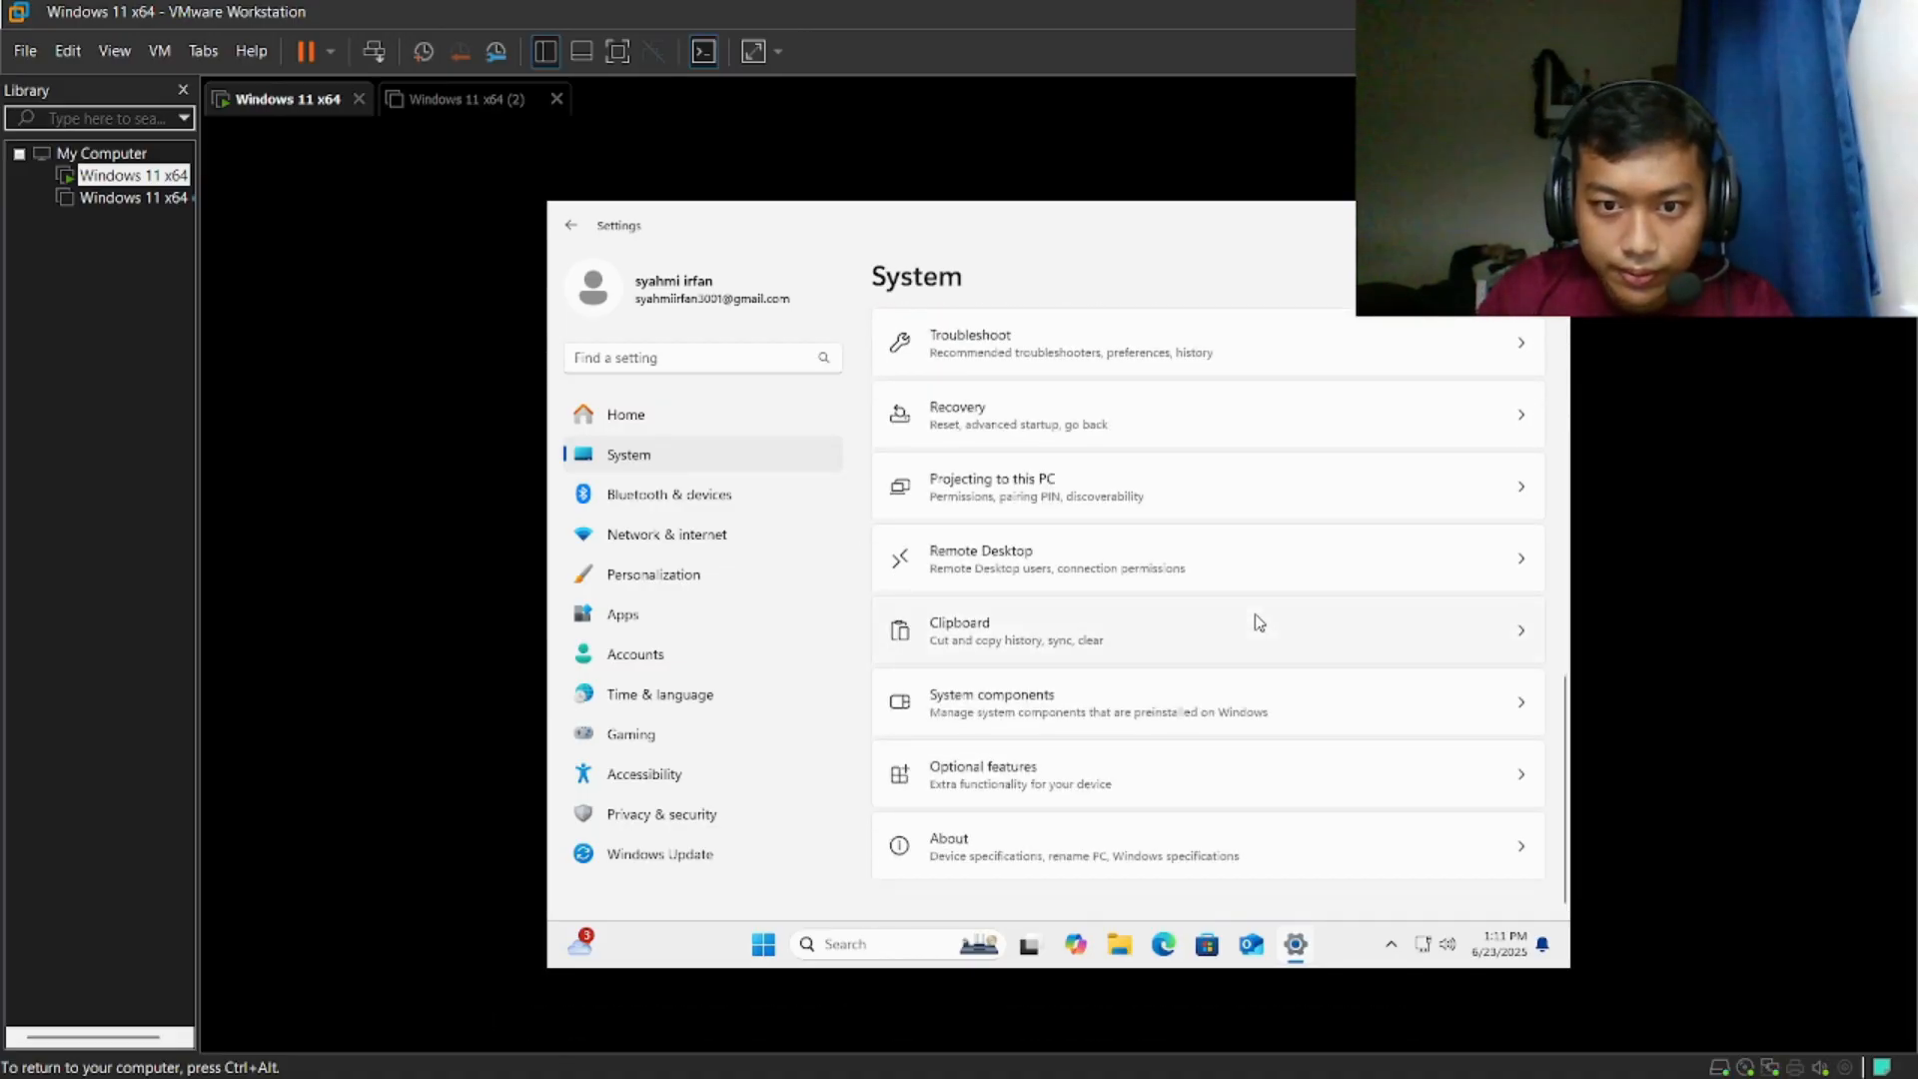
{"action": "left_click", "coordinate": [1353, 858]}
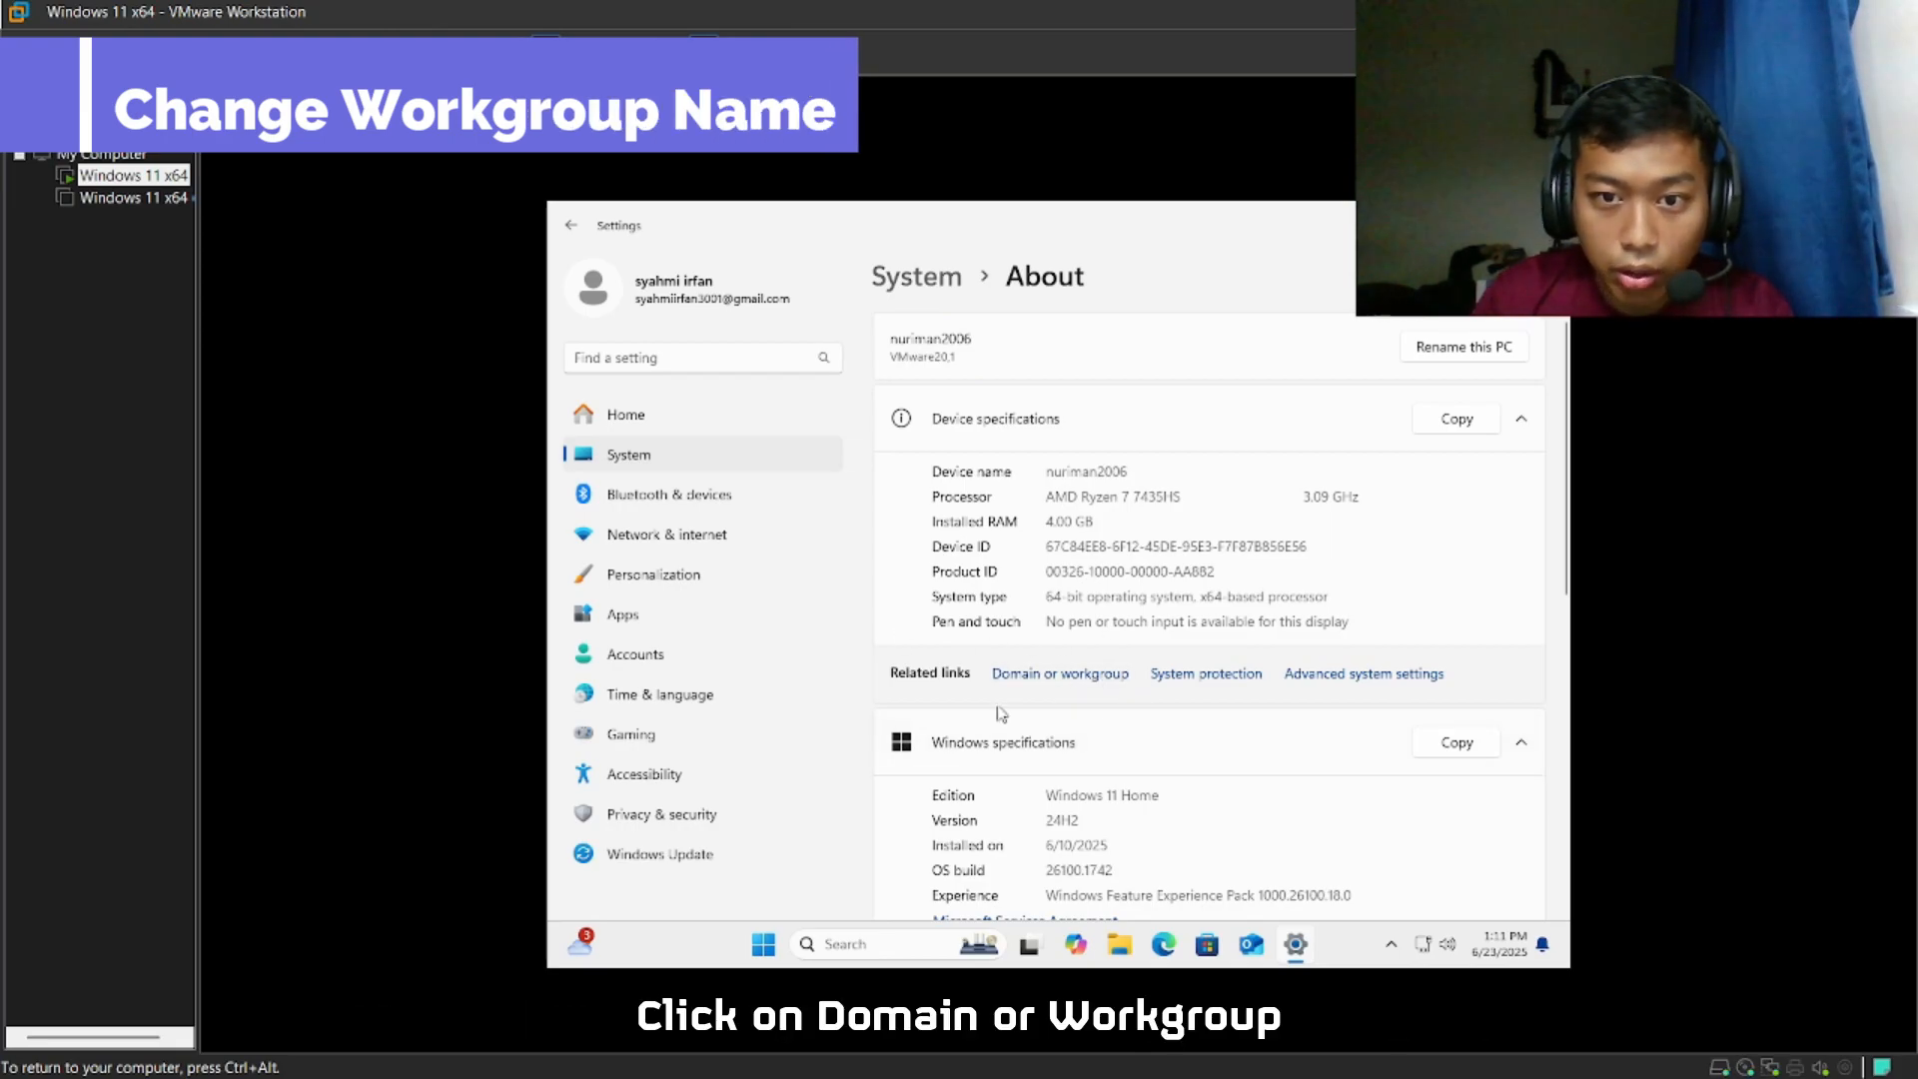
{"action": "left_click", "coordinate": [1081, 675]}
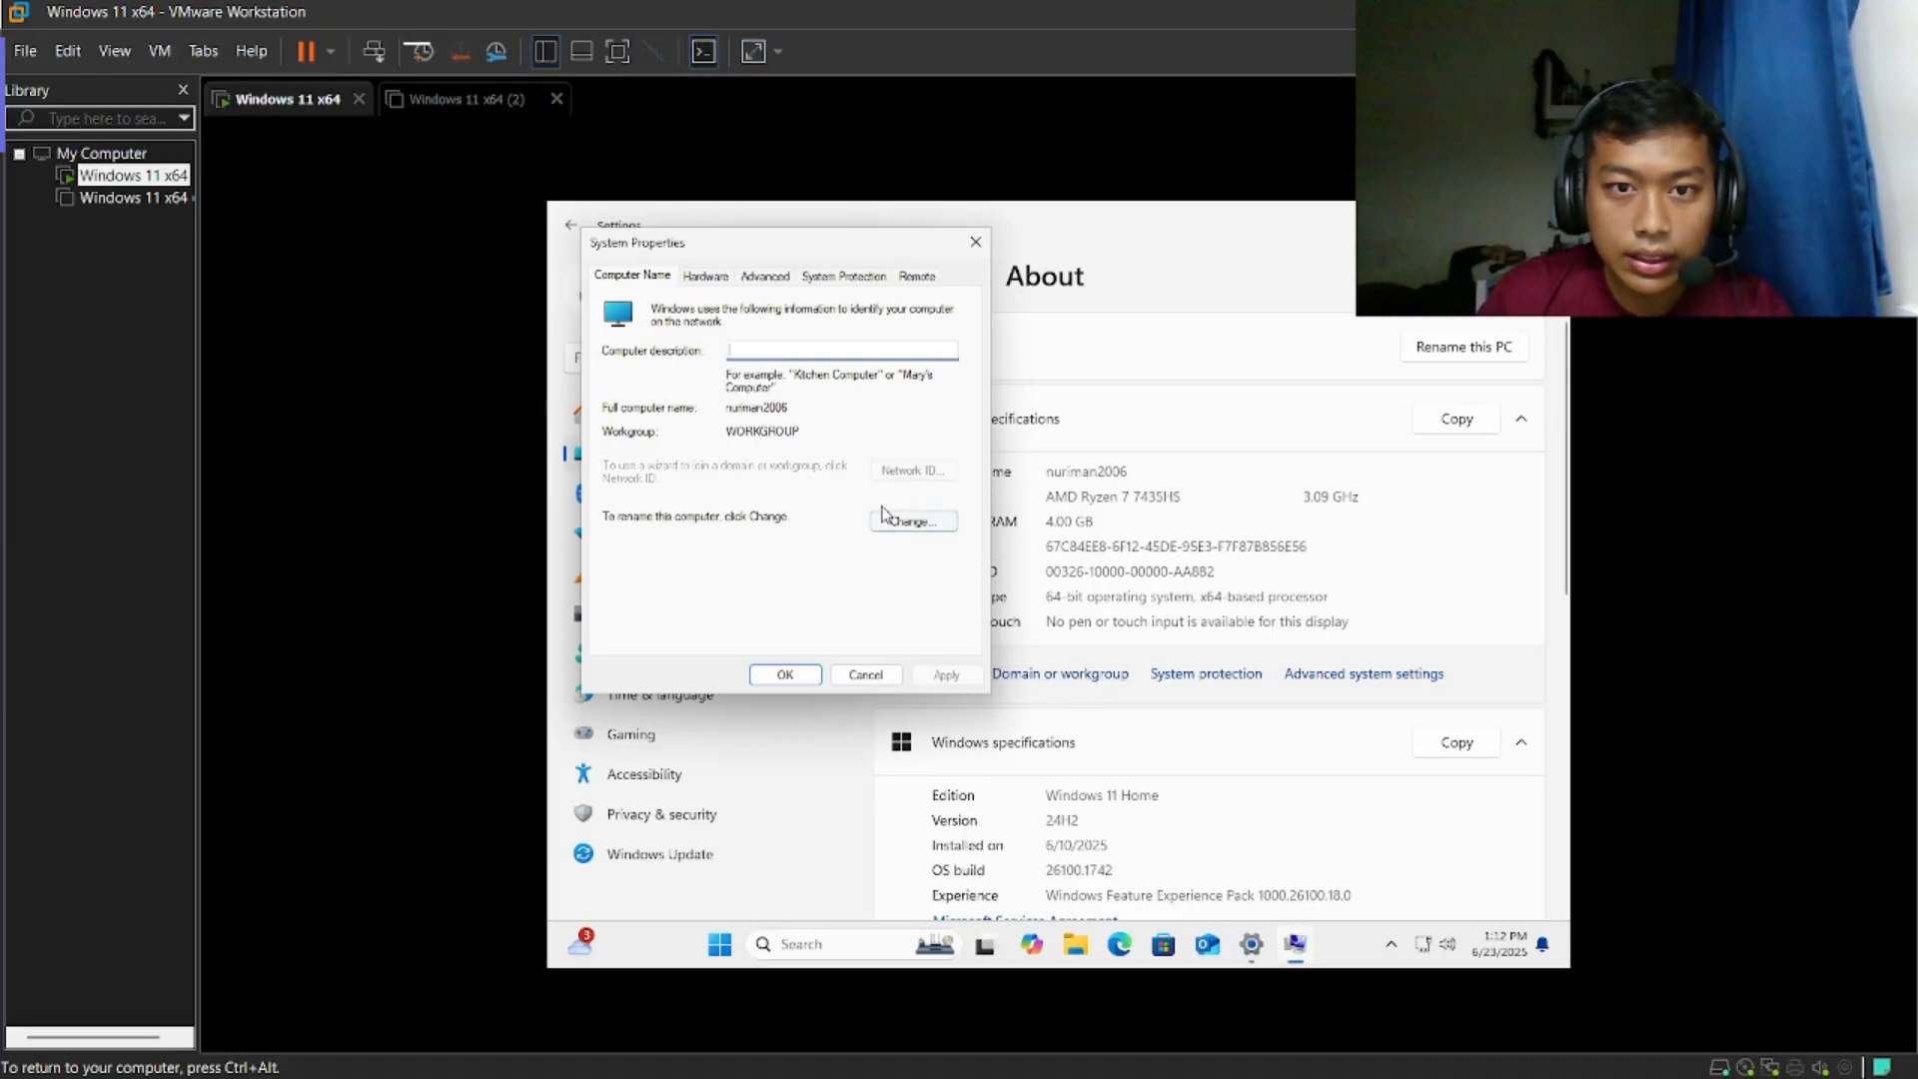
{"action": "left_click", "coordinate": [914, 522]}
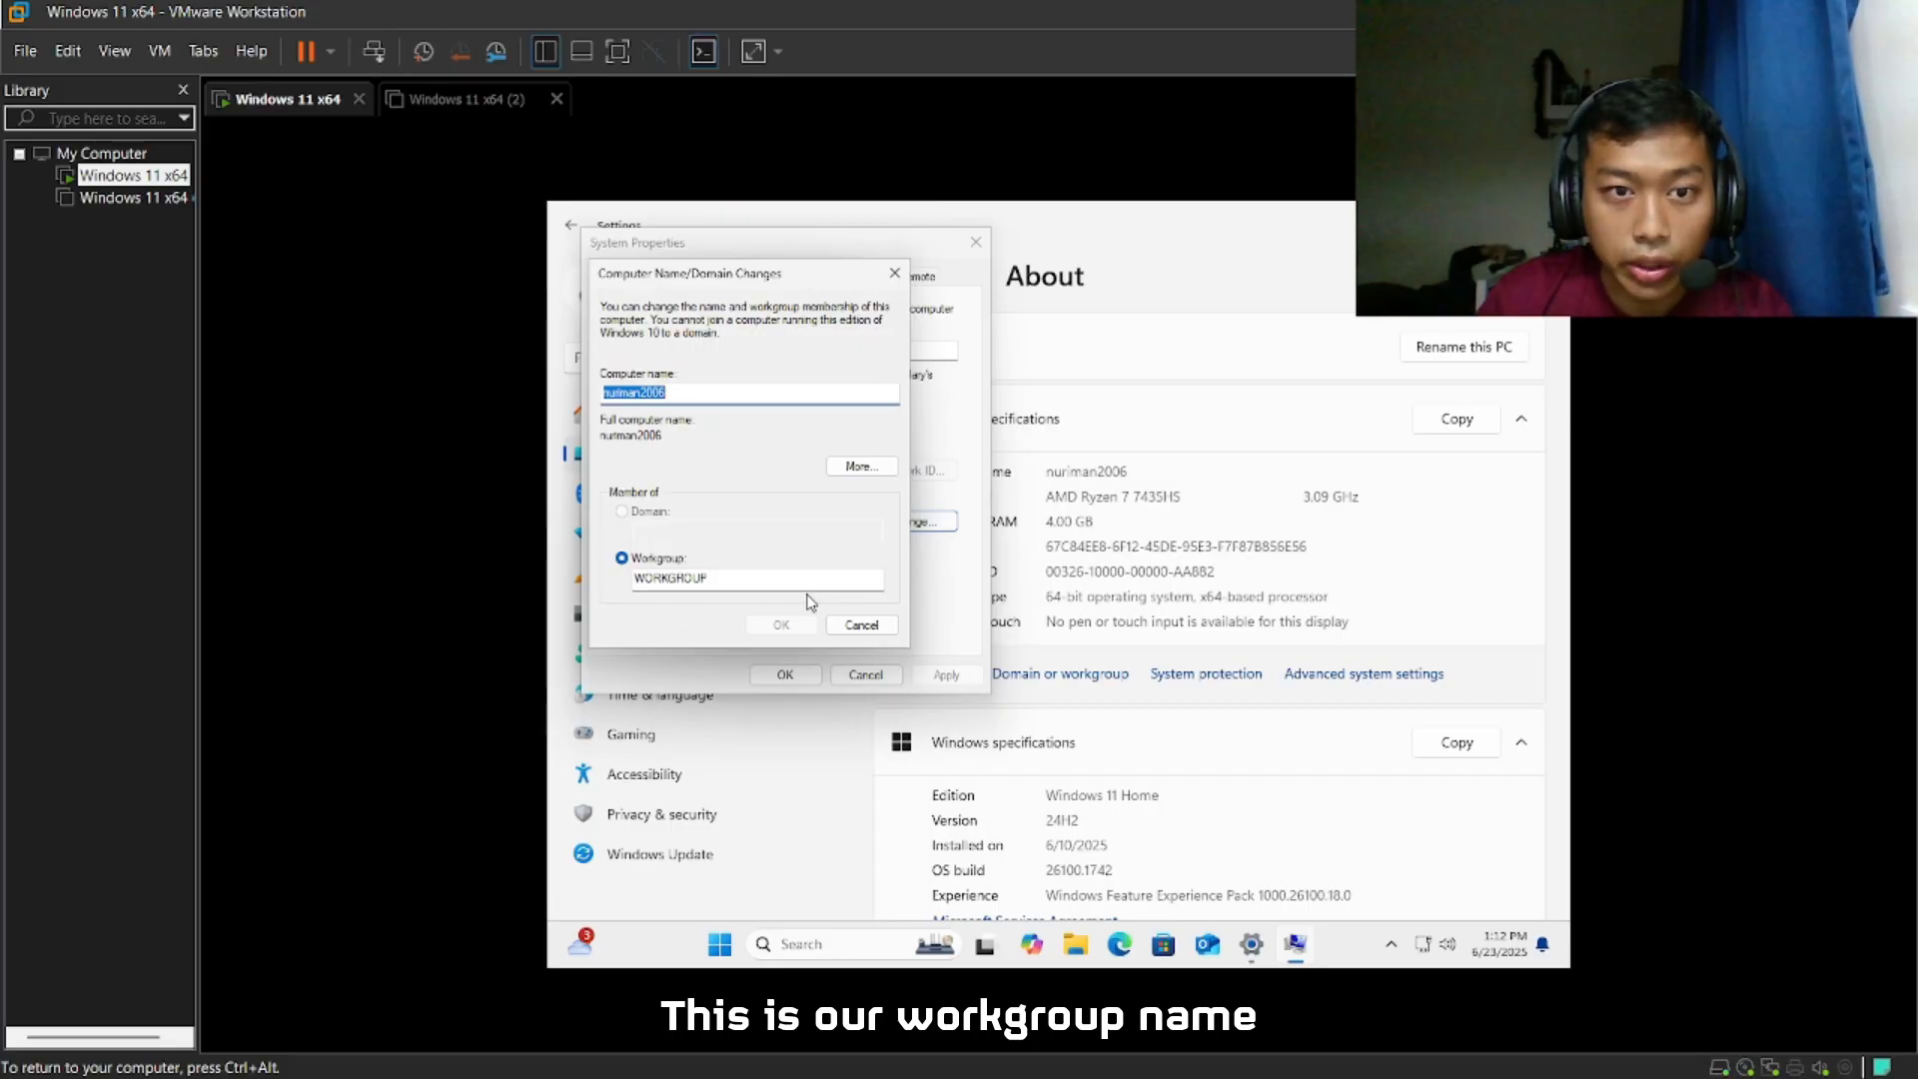
{"action": "double_click", "coordinate": [669, 578]}
{"action": "key", "text": "BackSpace"}
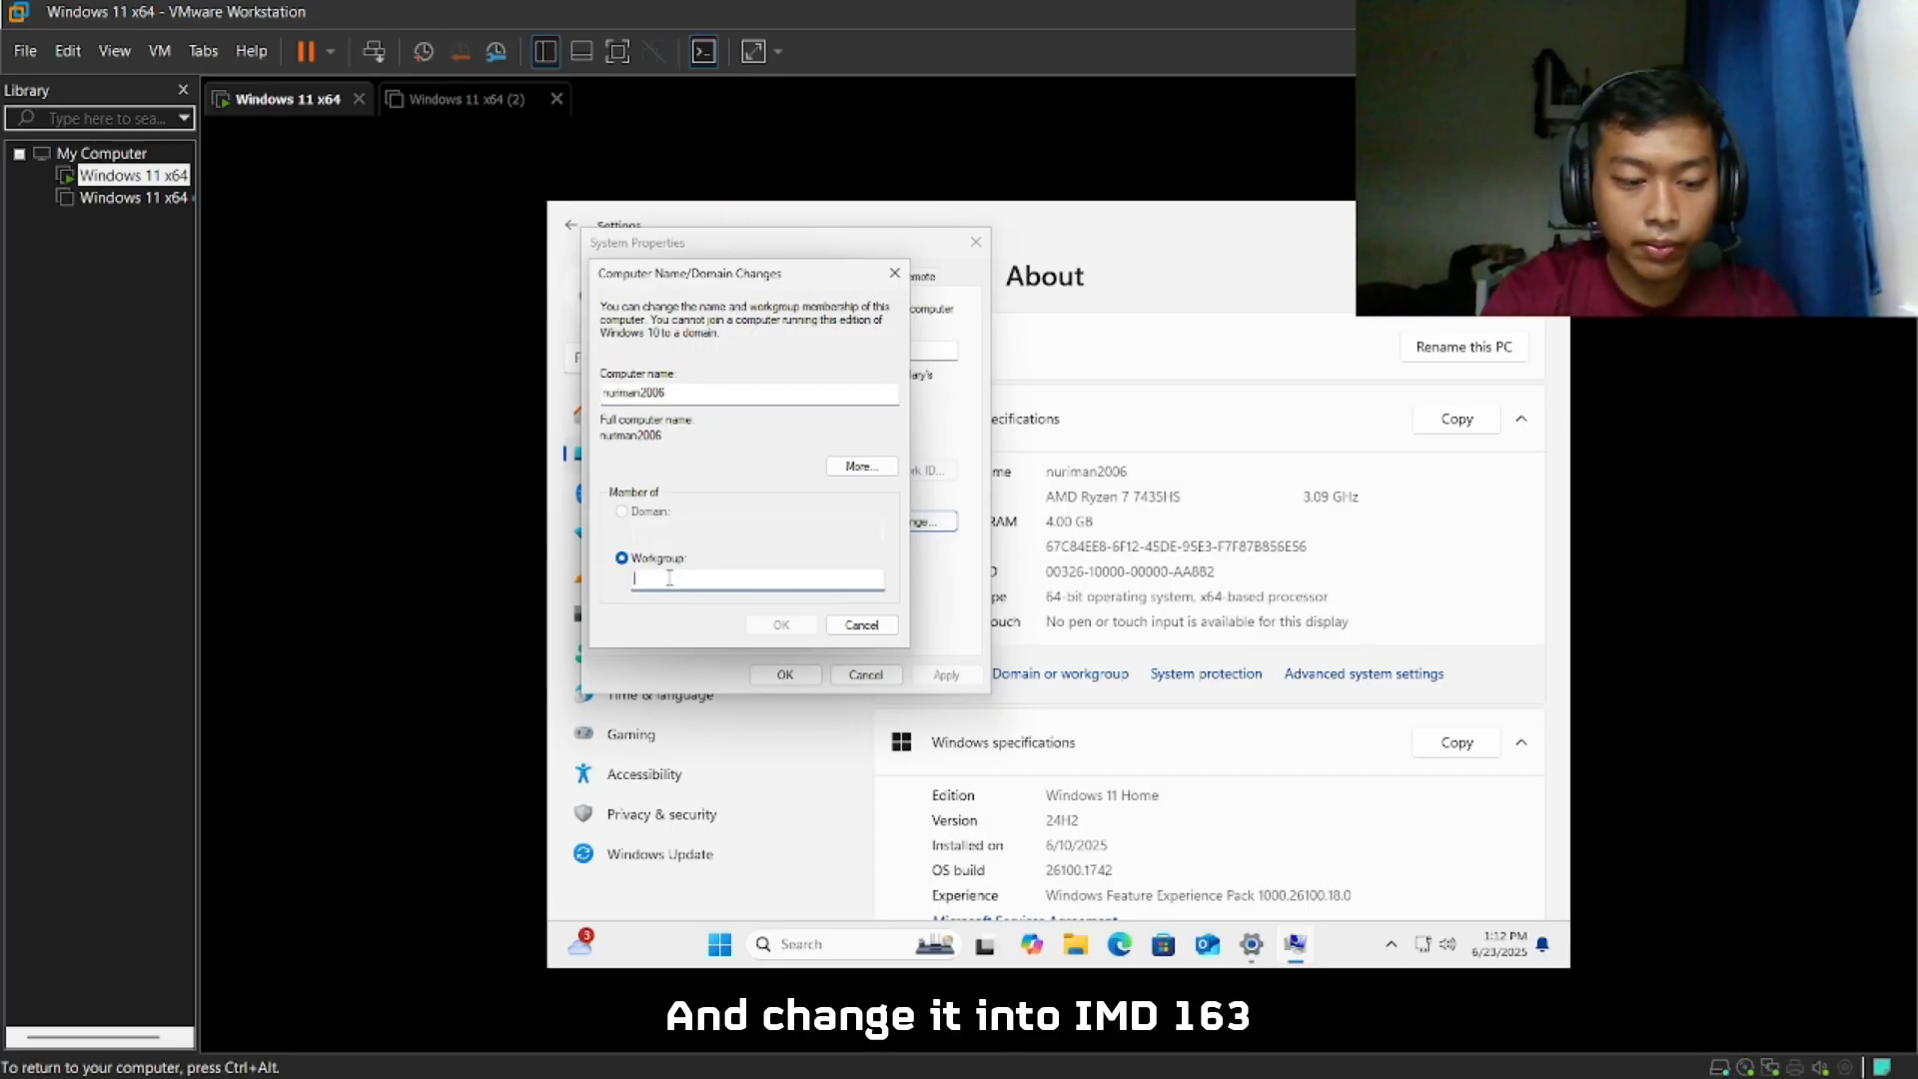
{"action": "type", "text": "IM"}
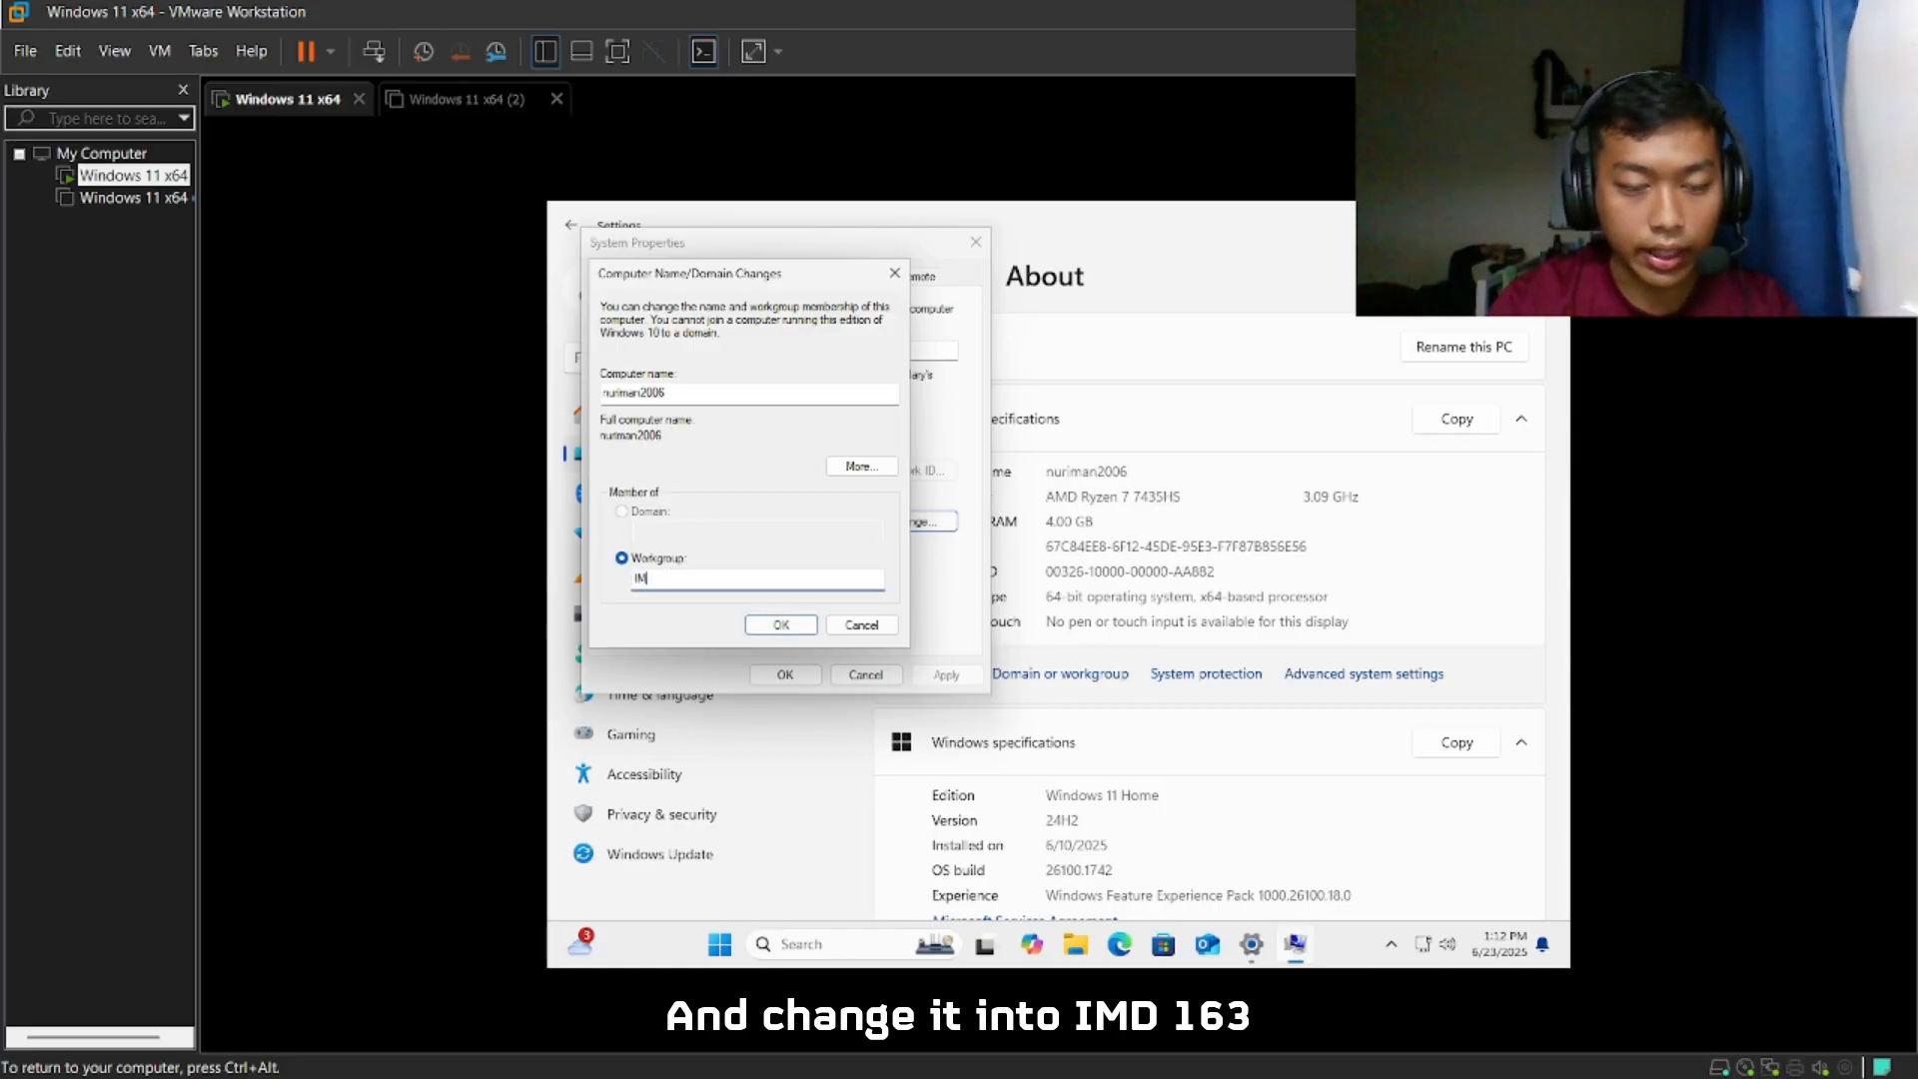
{"action": "type", "text": "D 163"}
{"action": "left_click", "coordinate": [753, 624]}
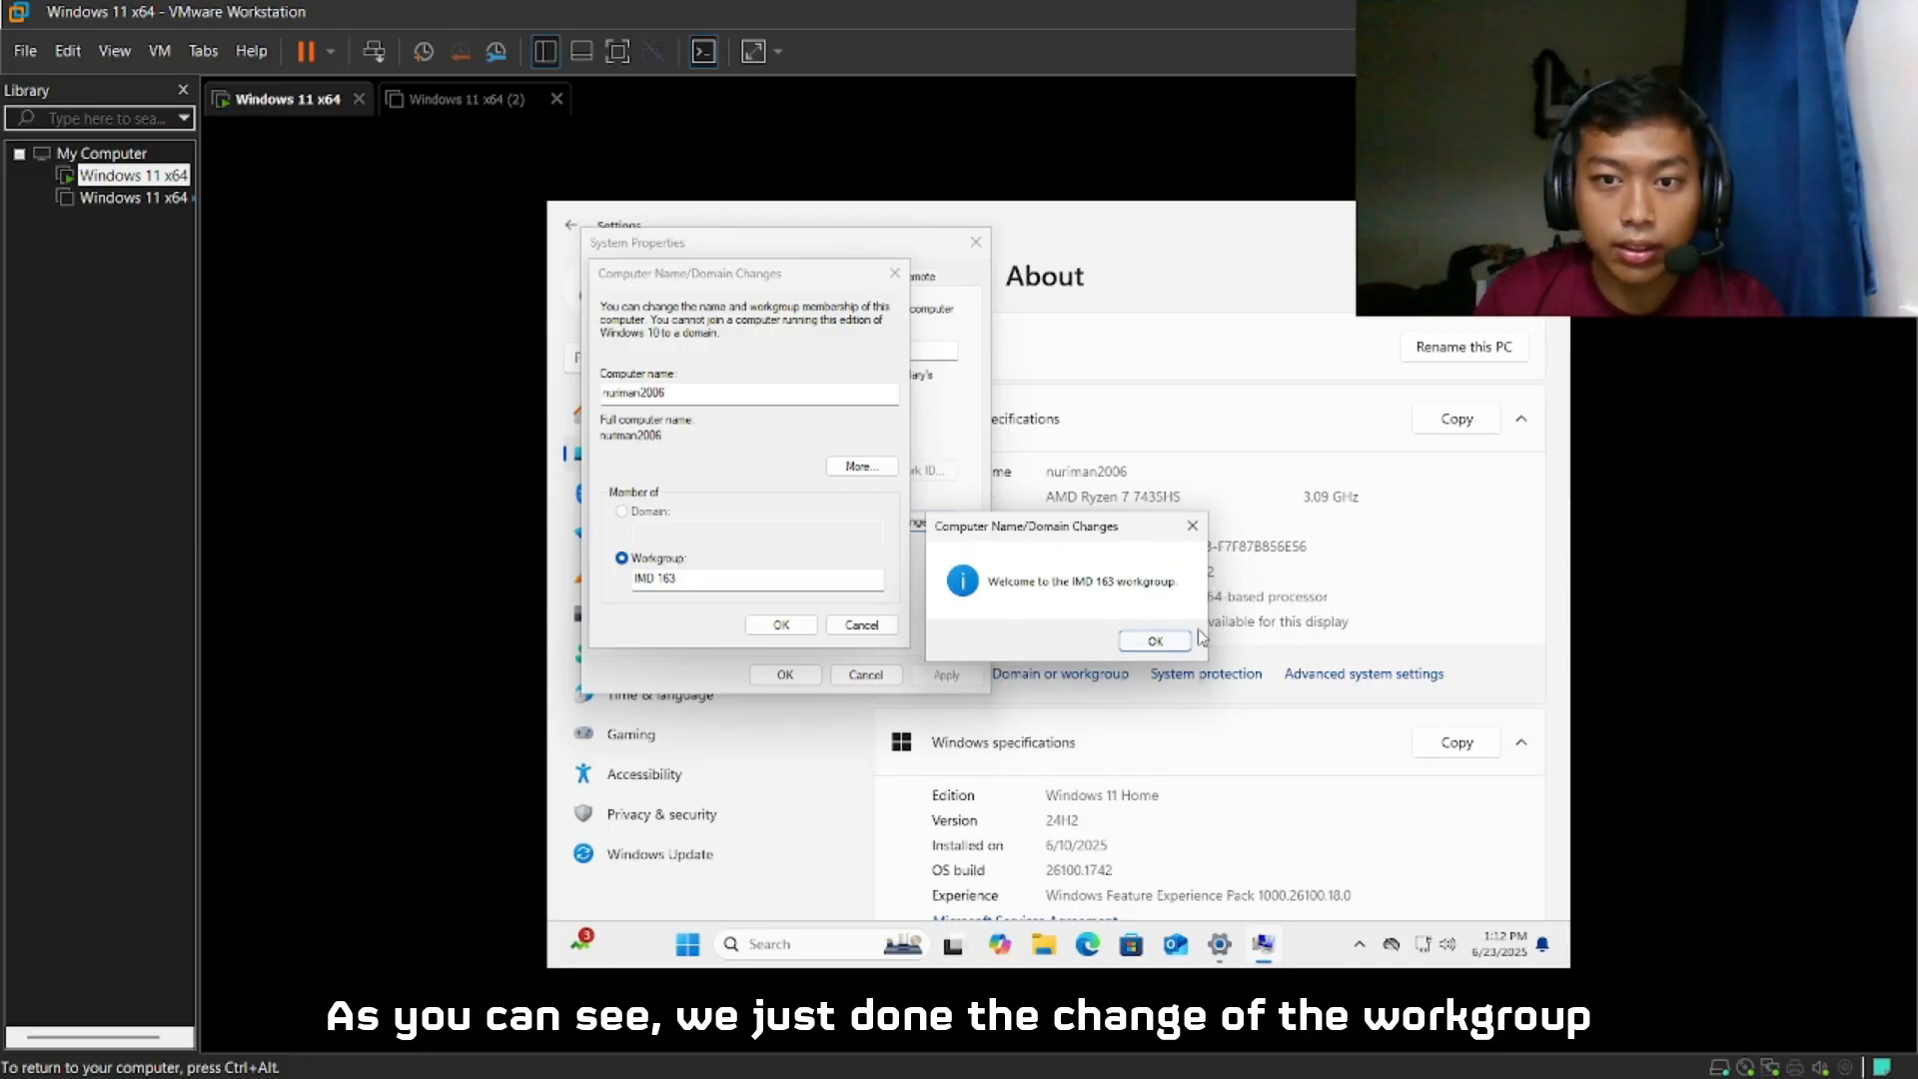
{"action": "left_click", "coordinate": [1155, 640]}
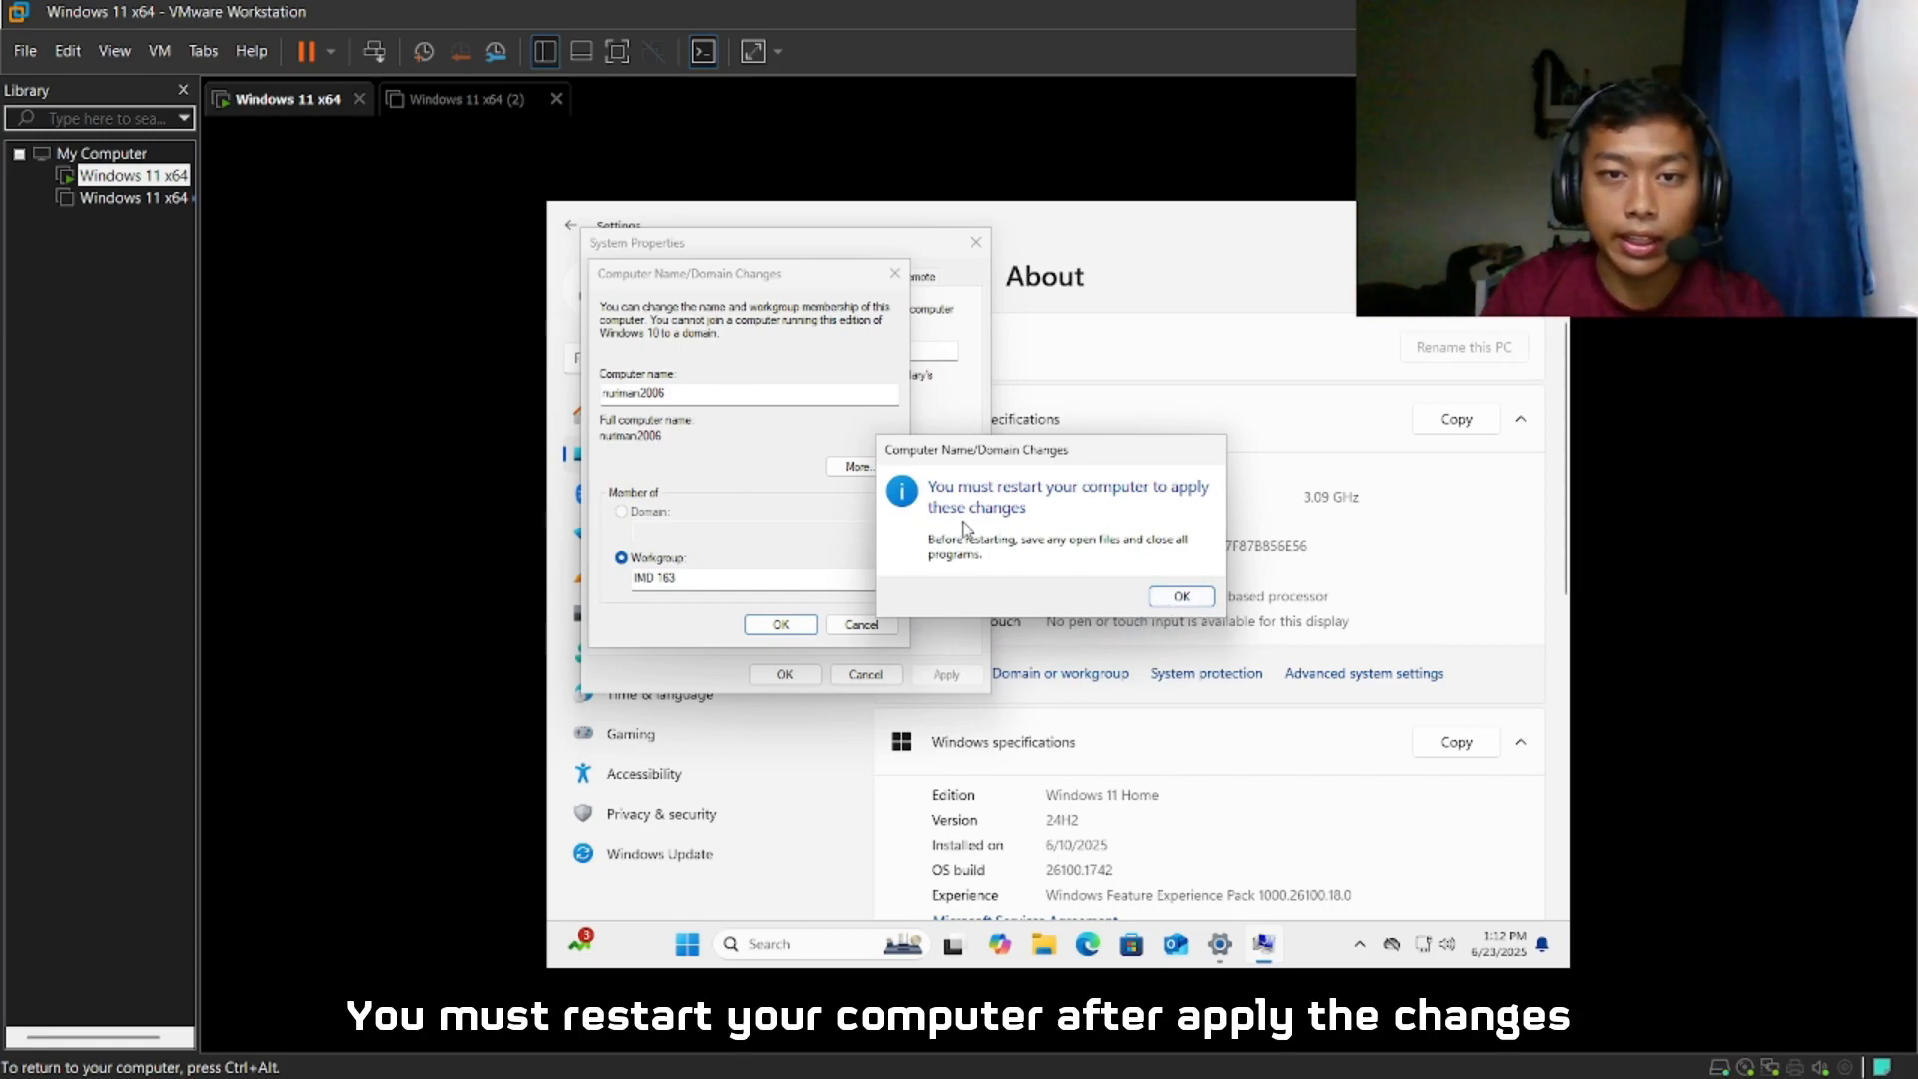
{"action": "left_click", "coordinate": [1182, 597]}
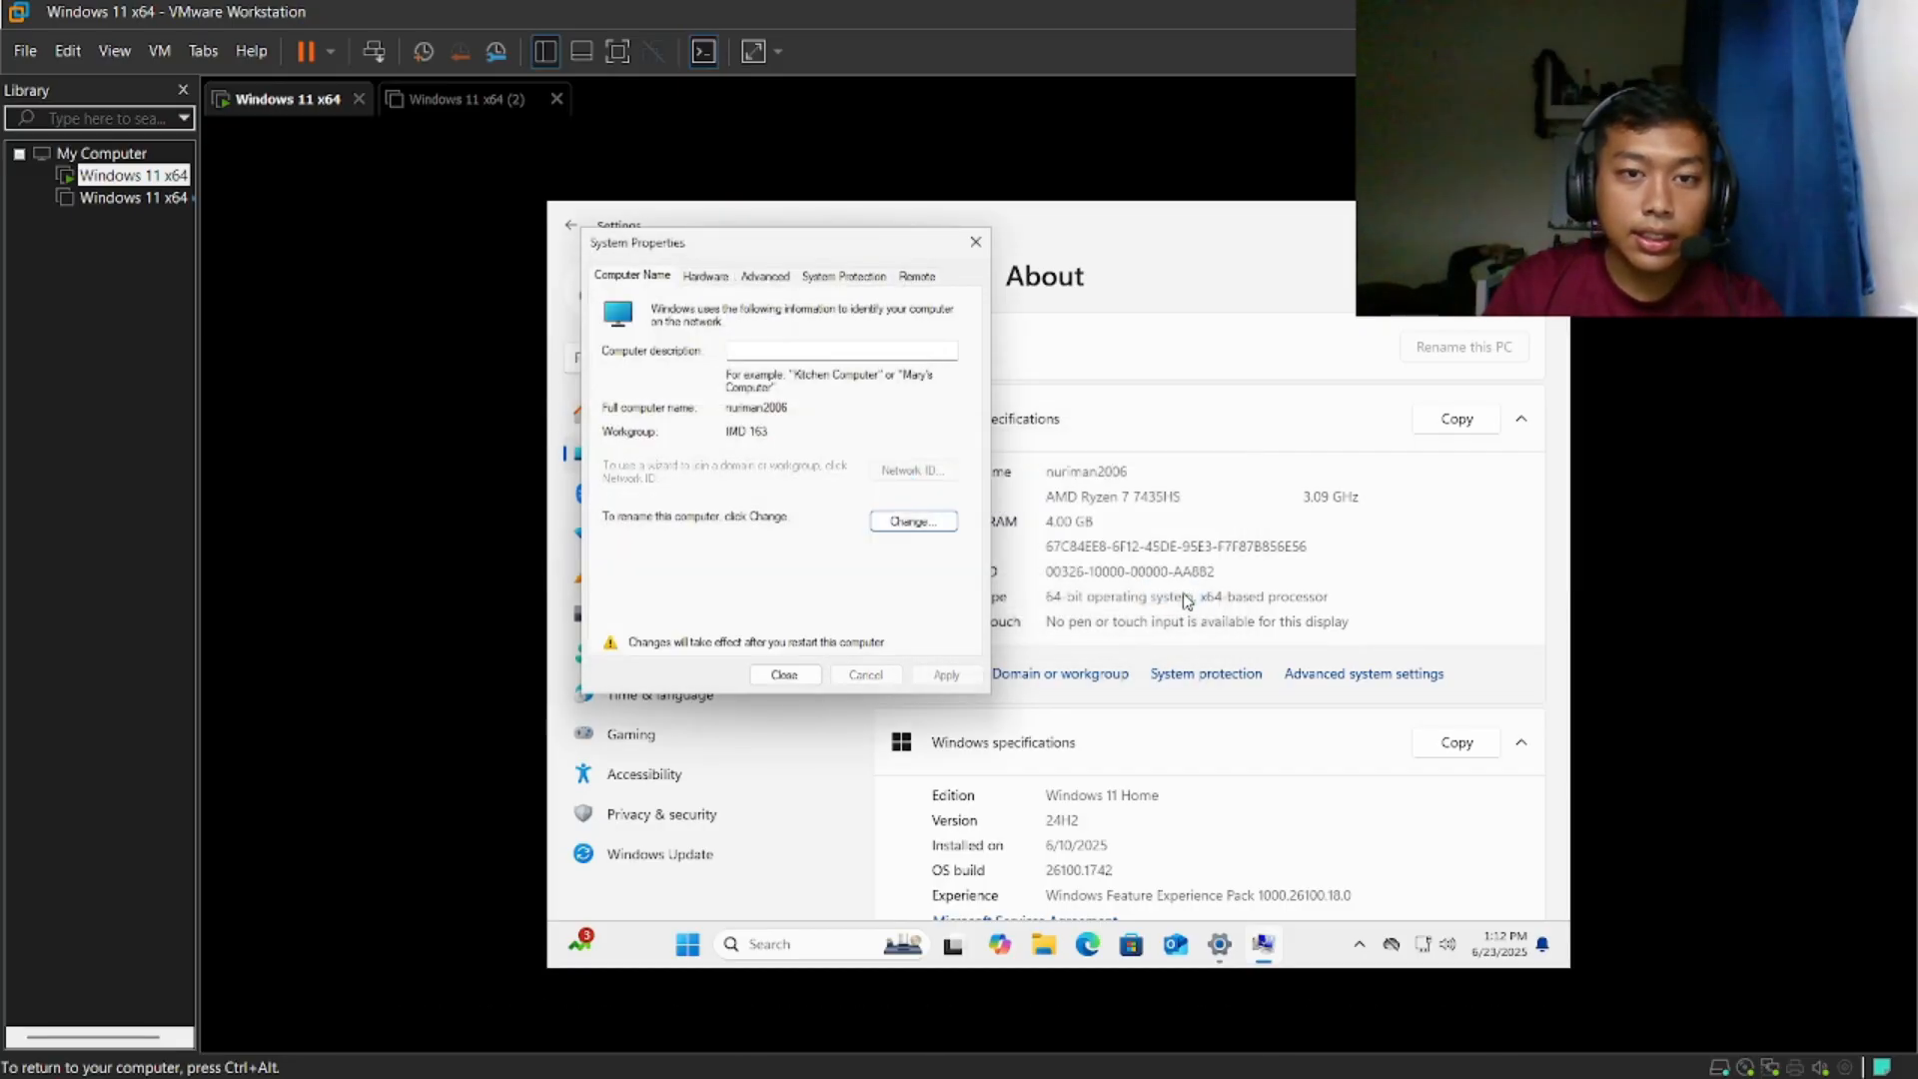
- Close System Properties, restart the virtual machine immediately to apply the workgroup change, and sign back in
{"action": "left_click", "coordinate": [800, 678]}
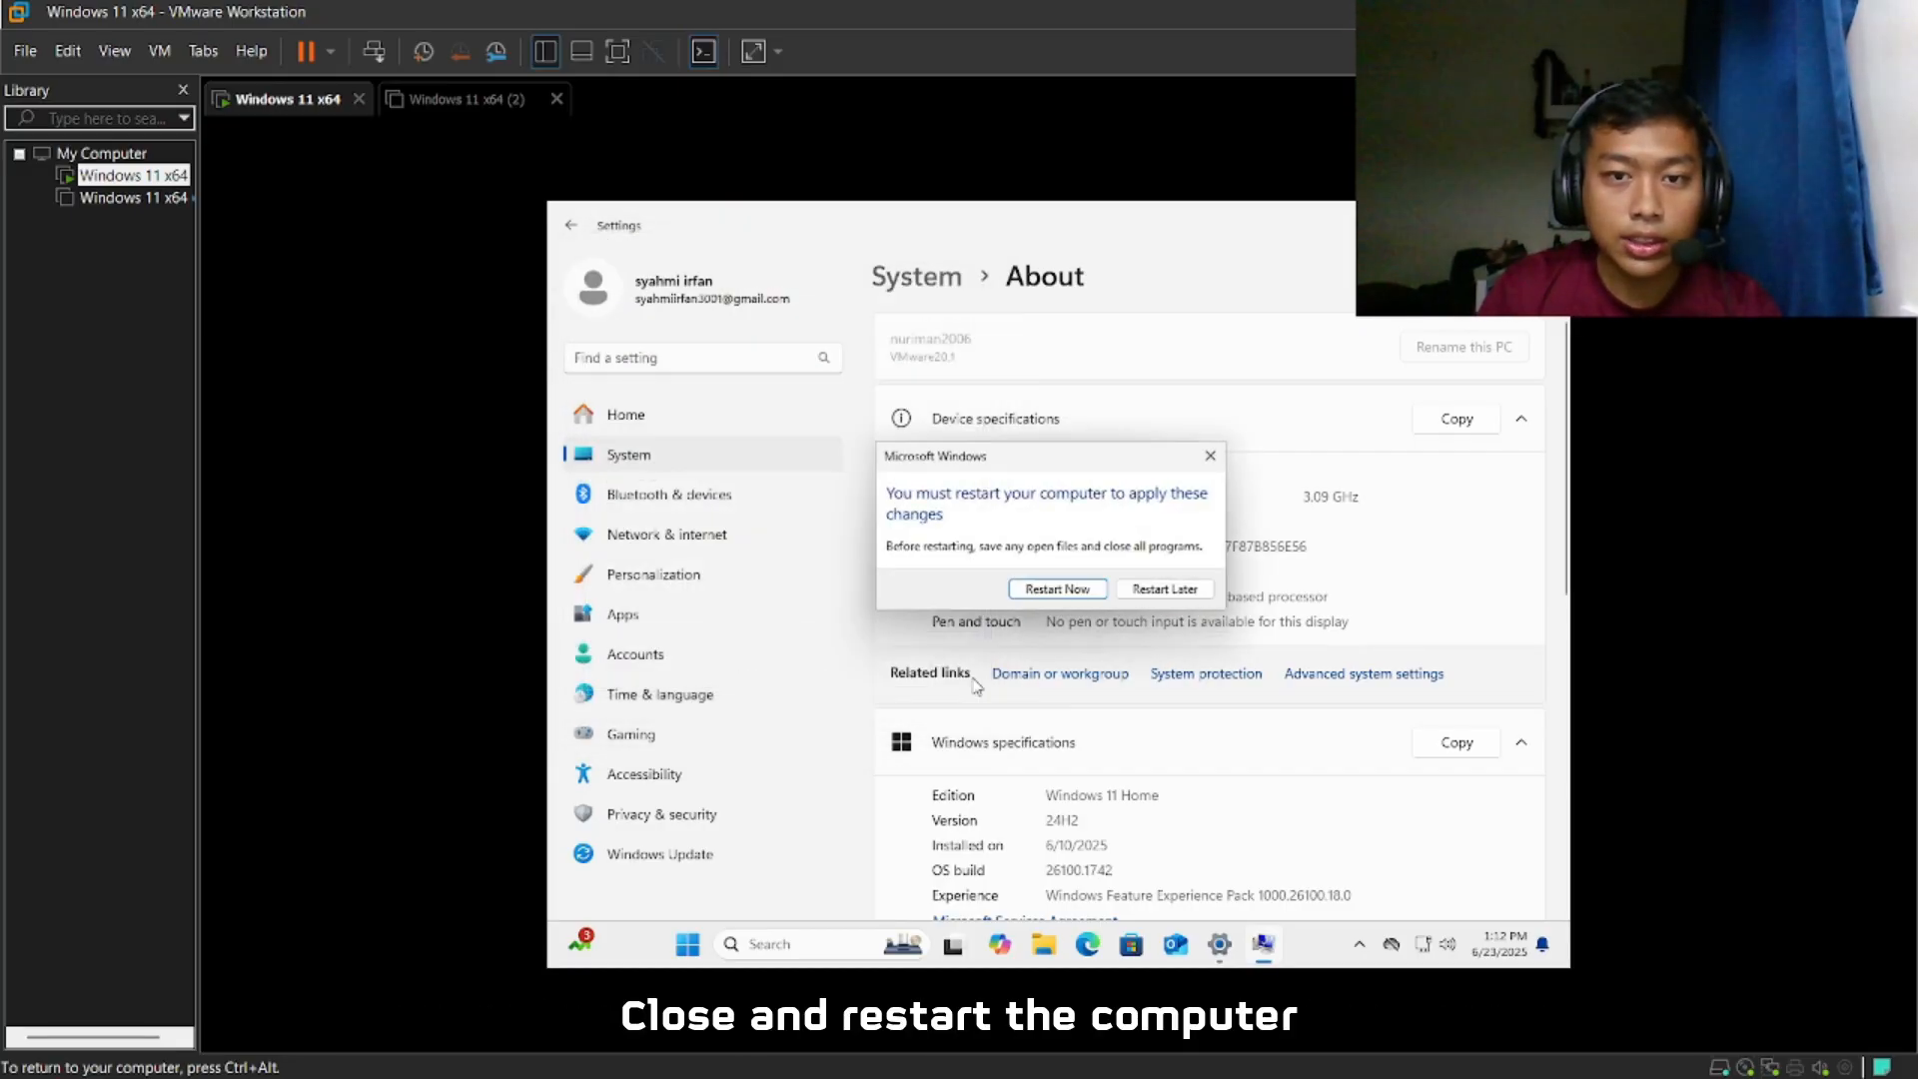
{"action": "left_click", "coordinate": [1057, 590]}
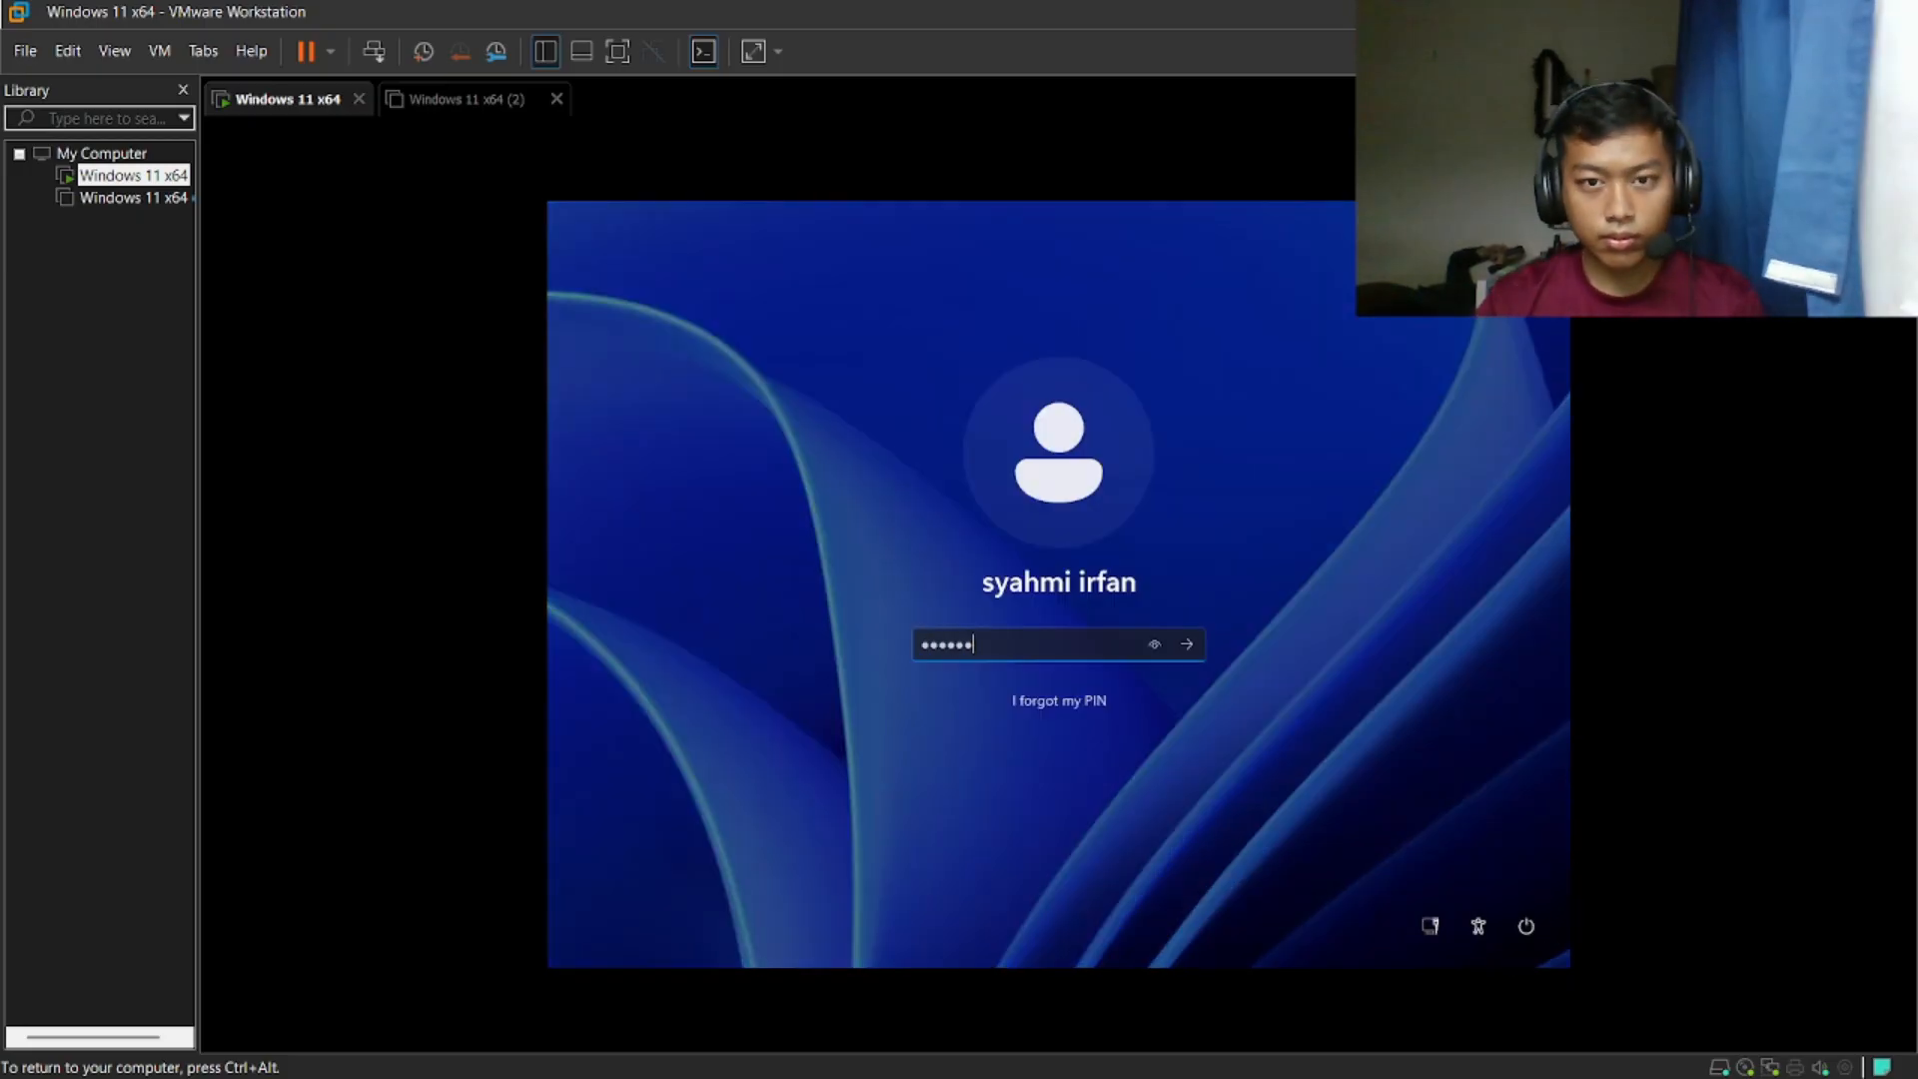
{"action": "key", "text": "Return"}
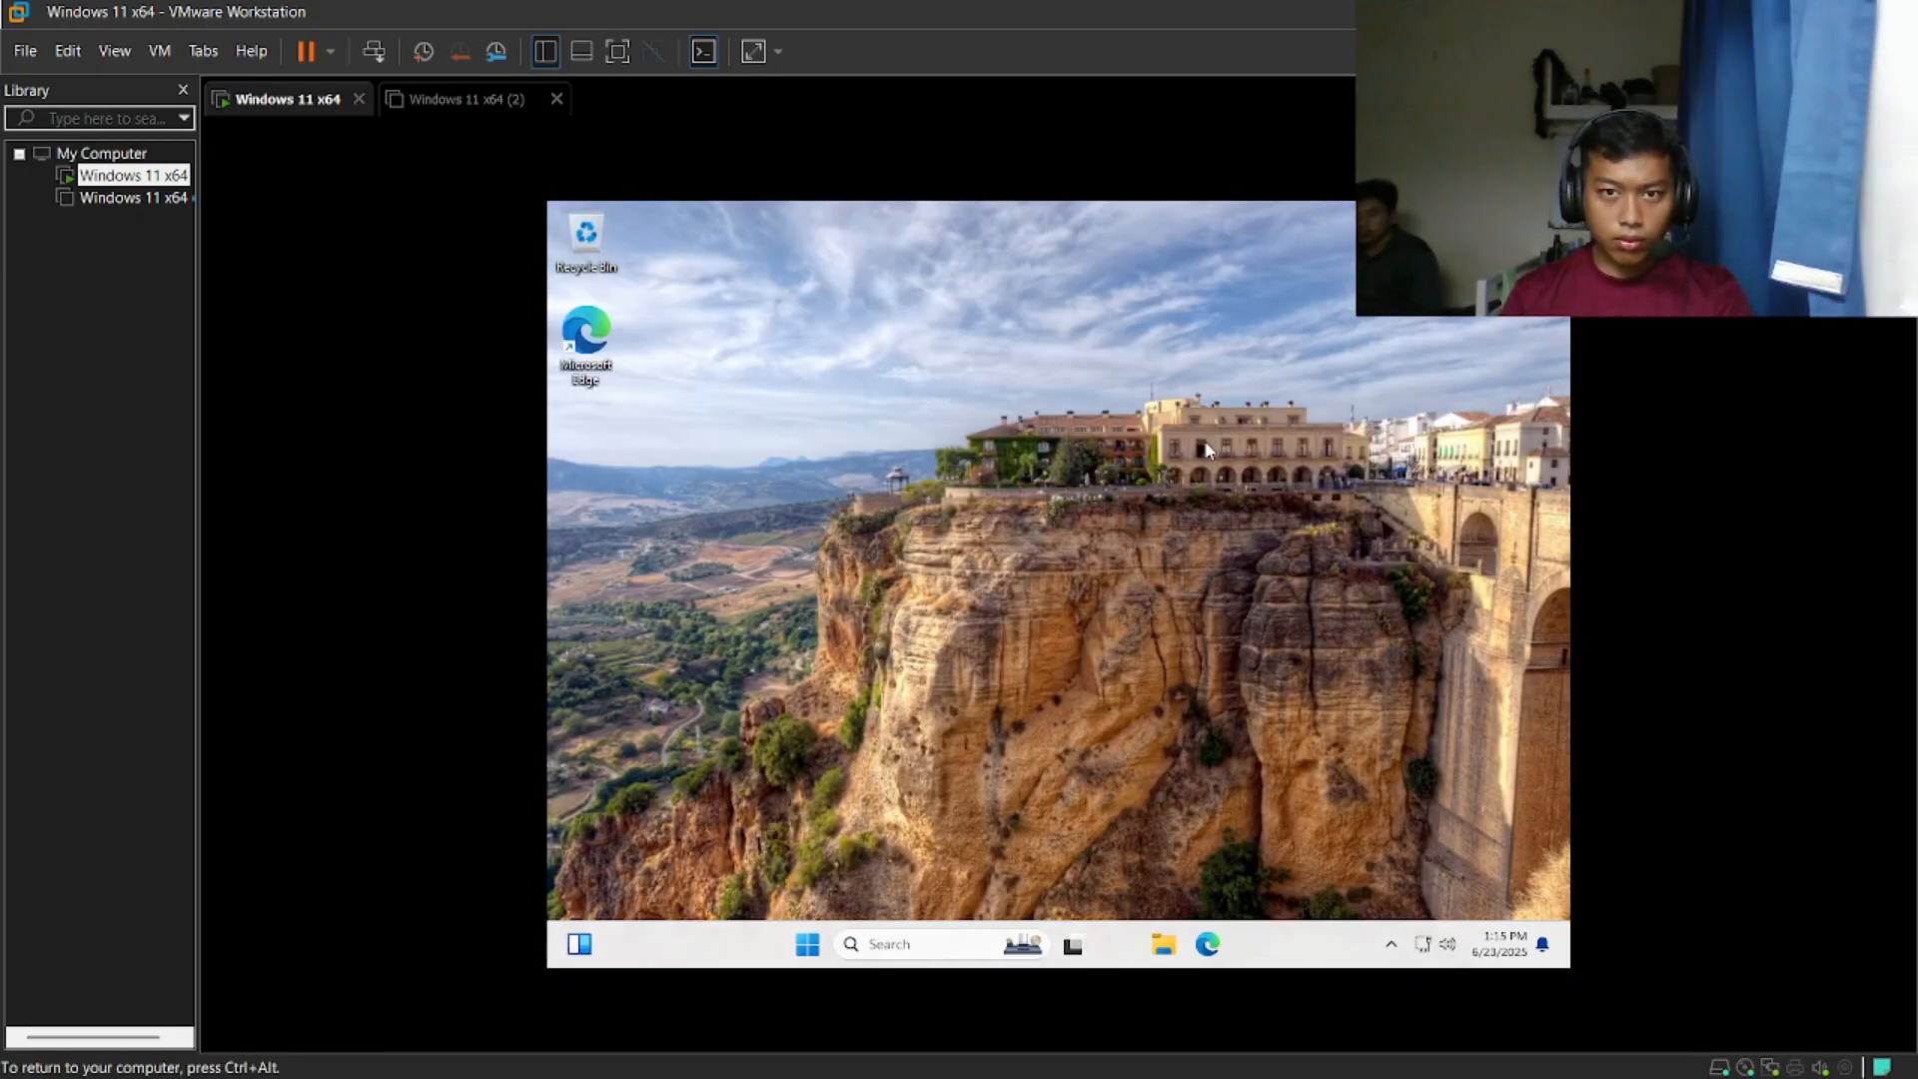
- Open System Properties from the About page of the settings, check the workgroup name, and close the dialog
{"action": "key", "text": "super"}
{"action": "key", "text": "super"}
{"action": "key", "text": "super"}
{"action": "left_click", "coordinate": [1202, 424]}
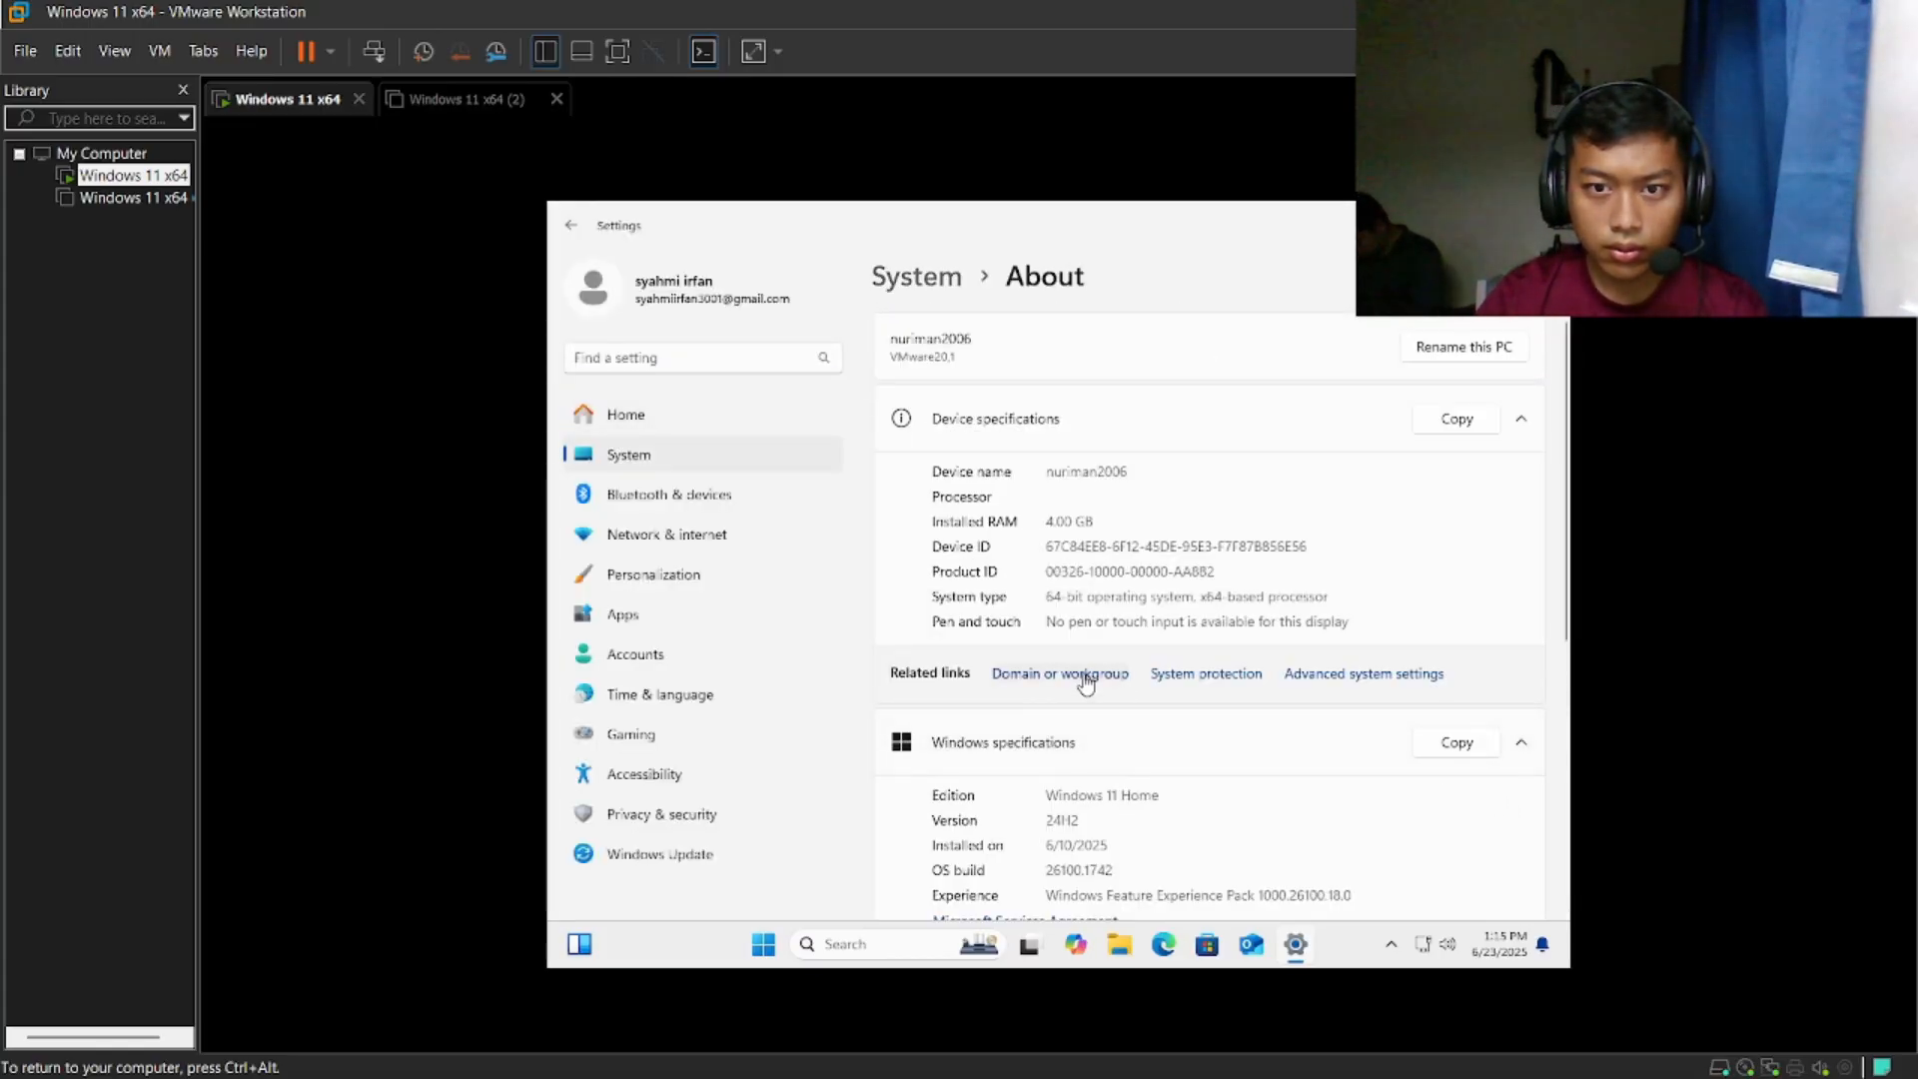
{"action": "left_click", "coordinate": [1086, 684]}
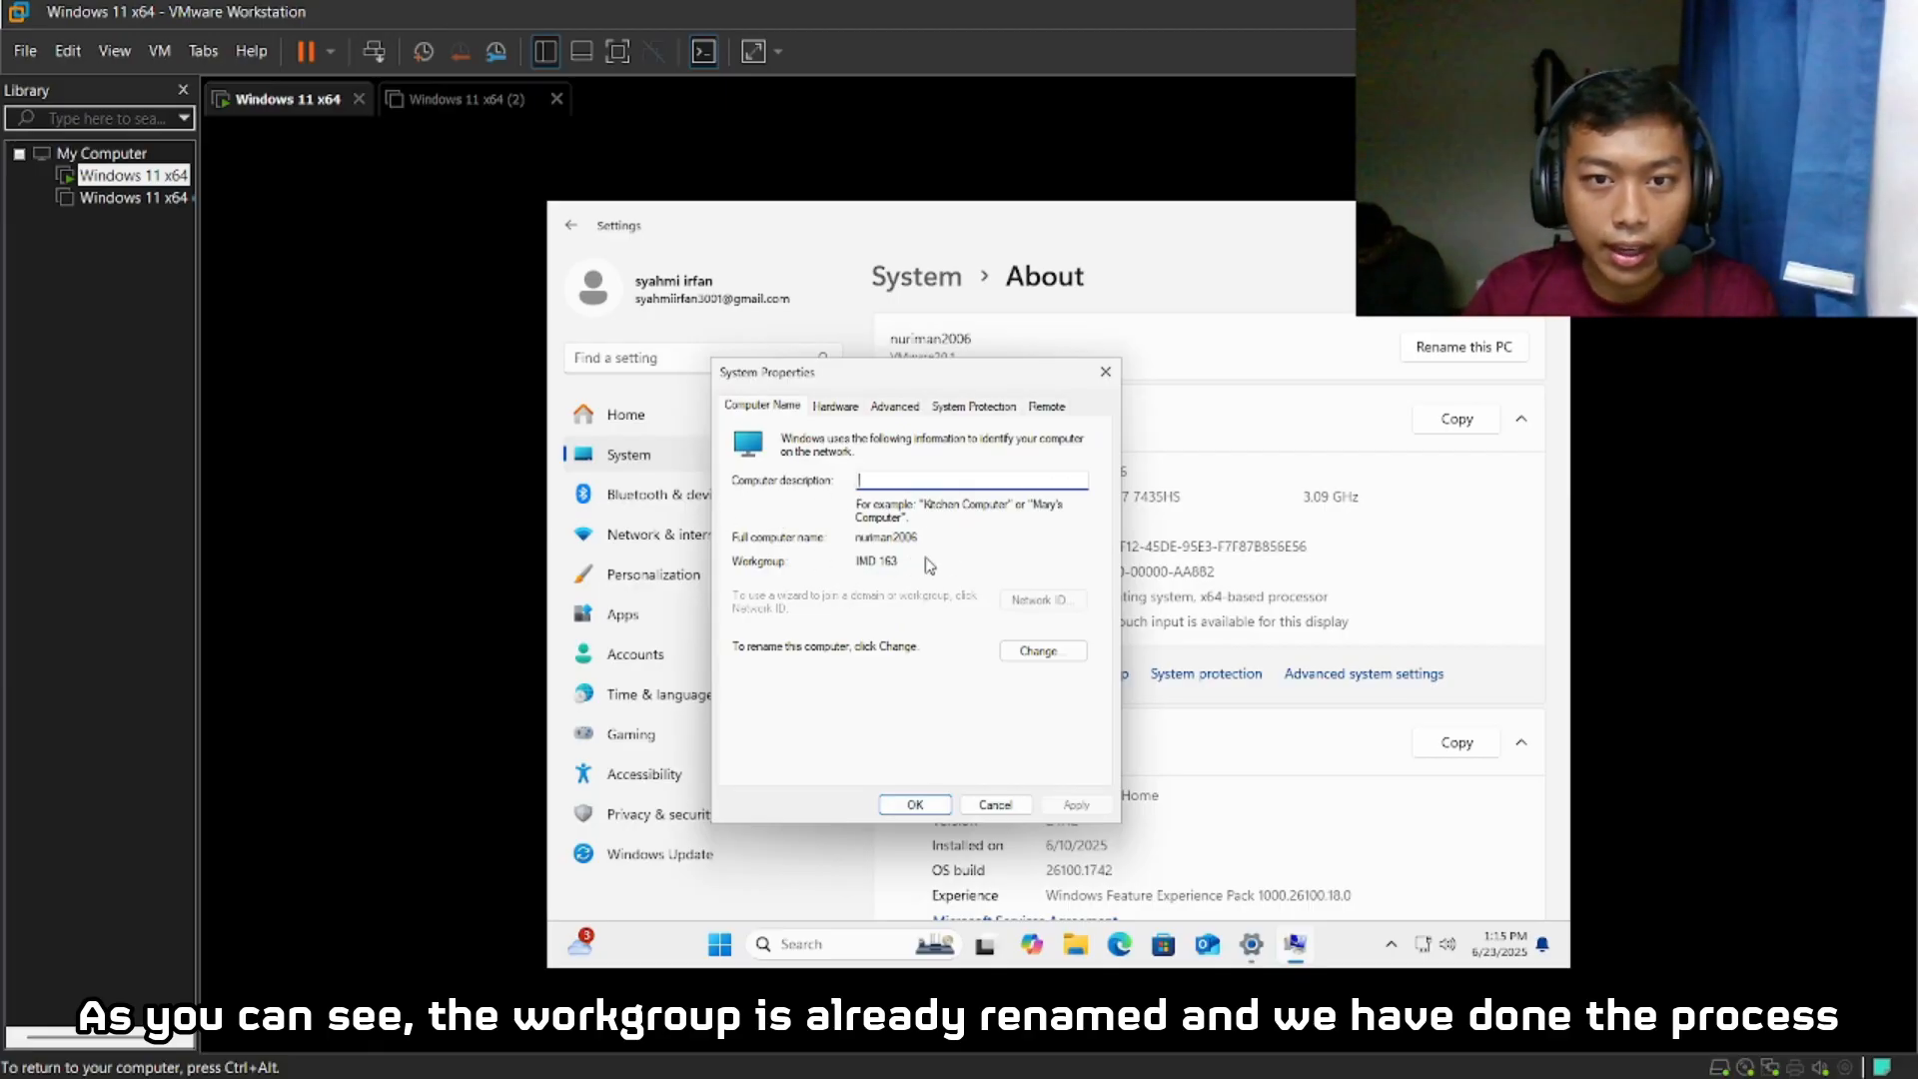
{"action": "left_click", "coordinate": [916, 805]}
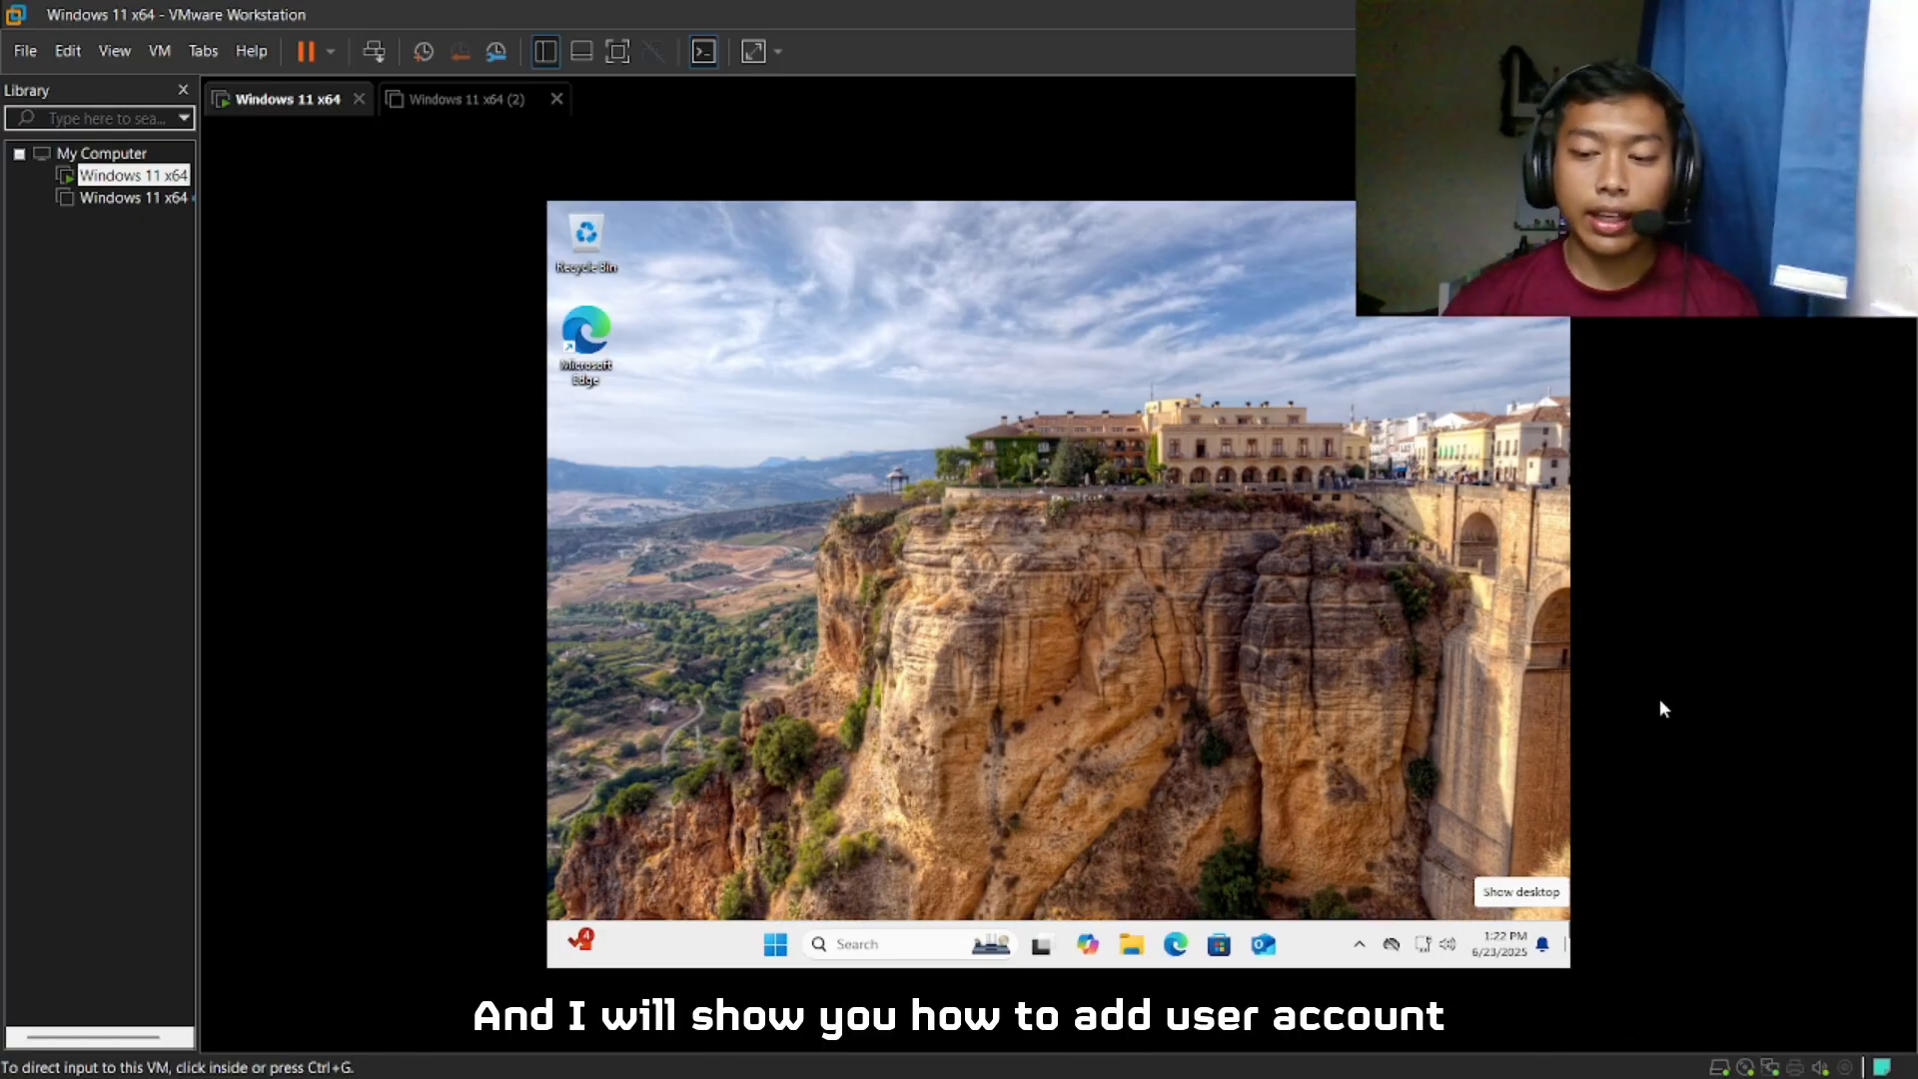
- Open the Other Users page of the Accounts settings and start adding another user account
{"action": "left_click", "coordinate": [1658, 700]}
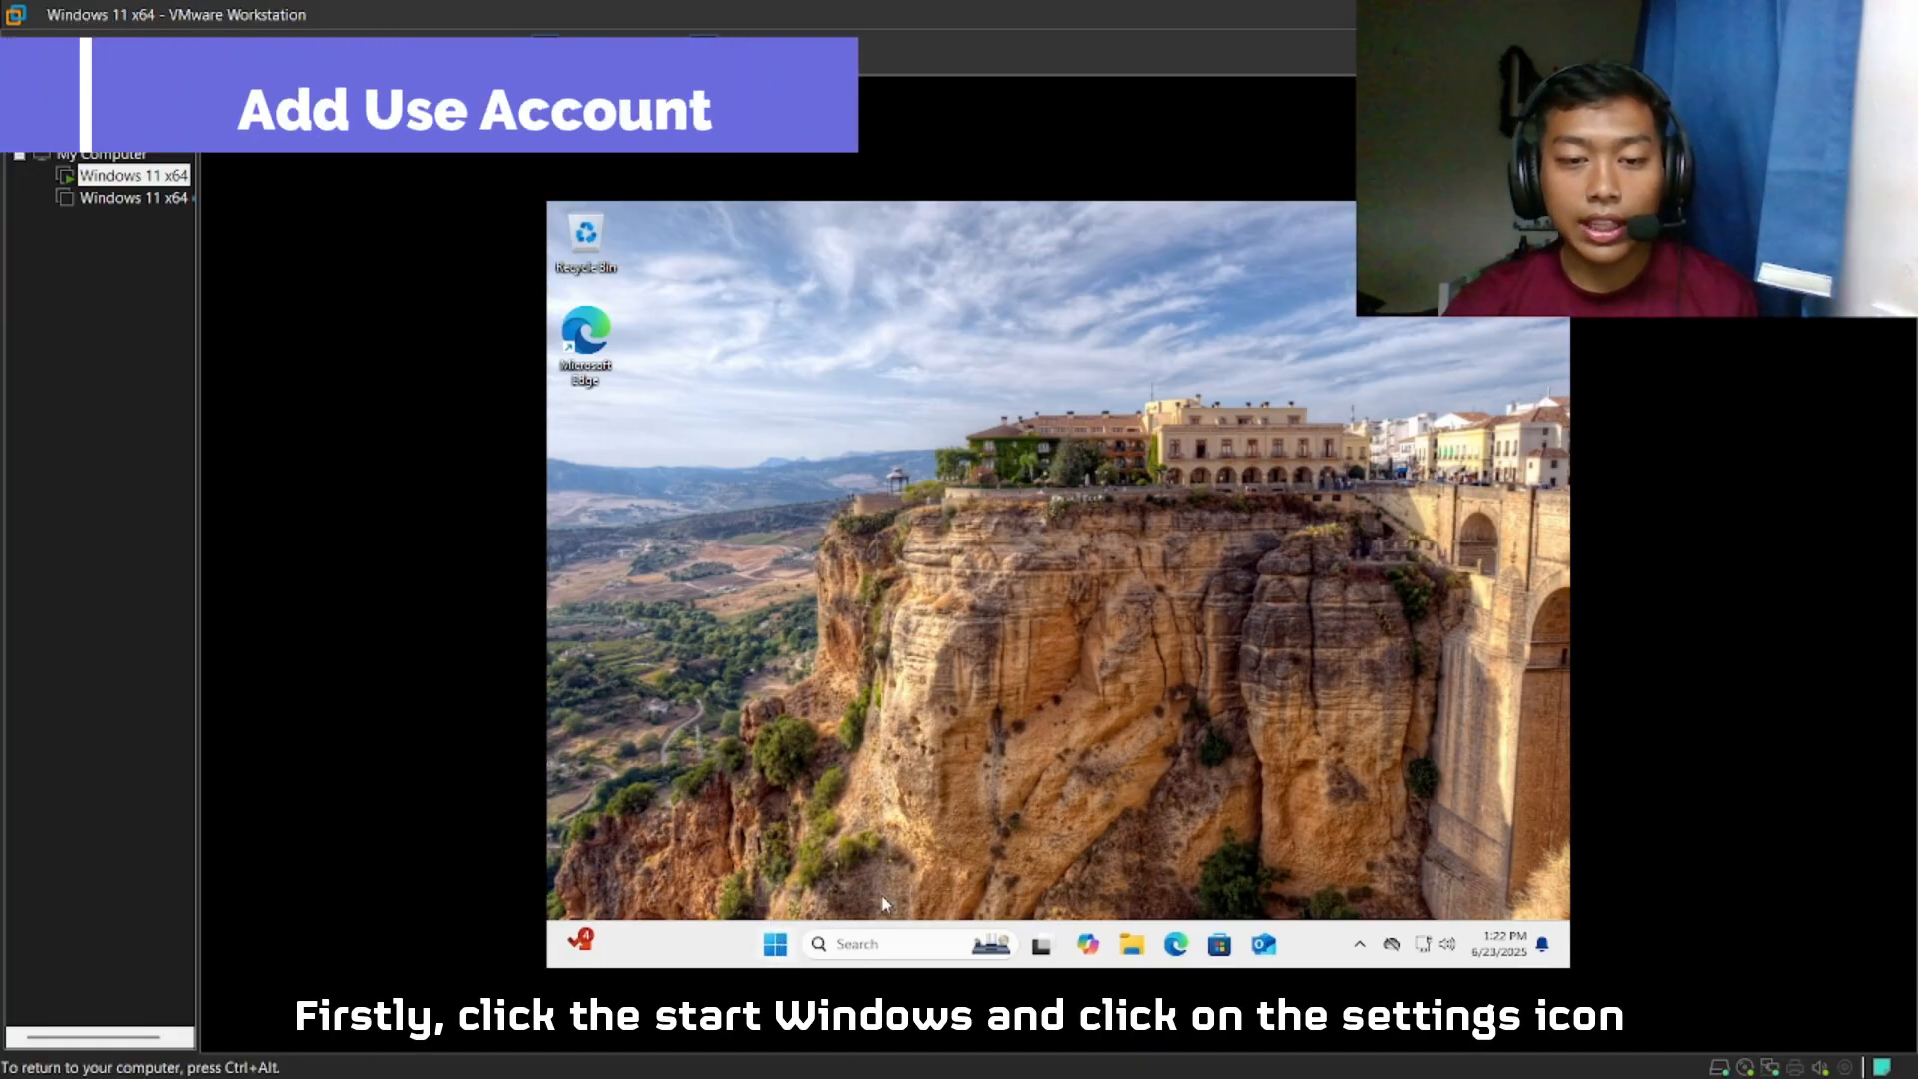
{"action": "left_click", "coordinate": [776, 944]}
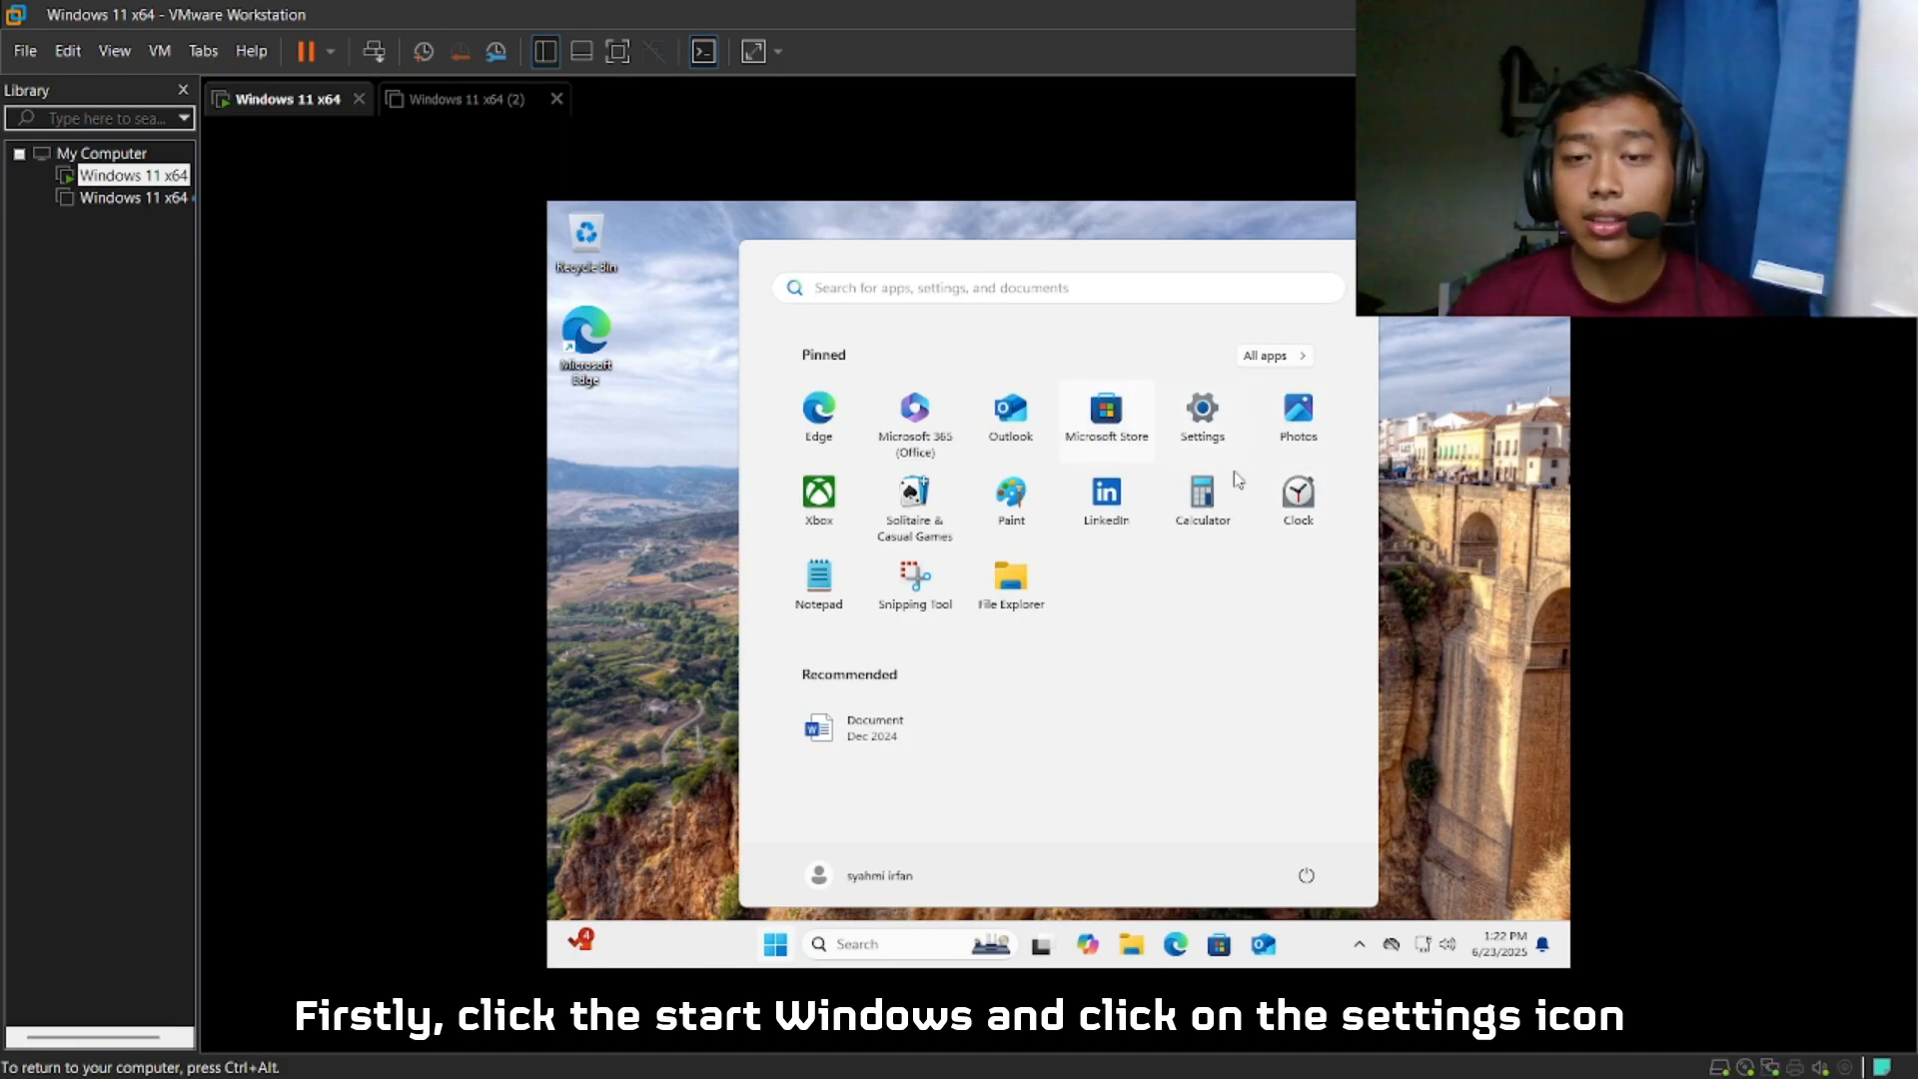
{"action": "left_click", "coordinate": [1203, 410]}
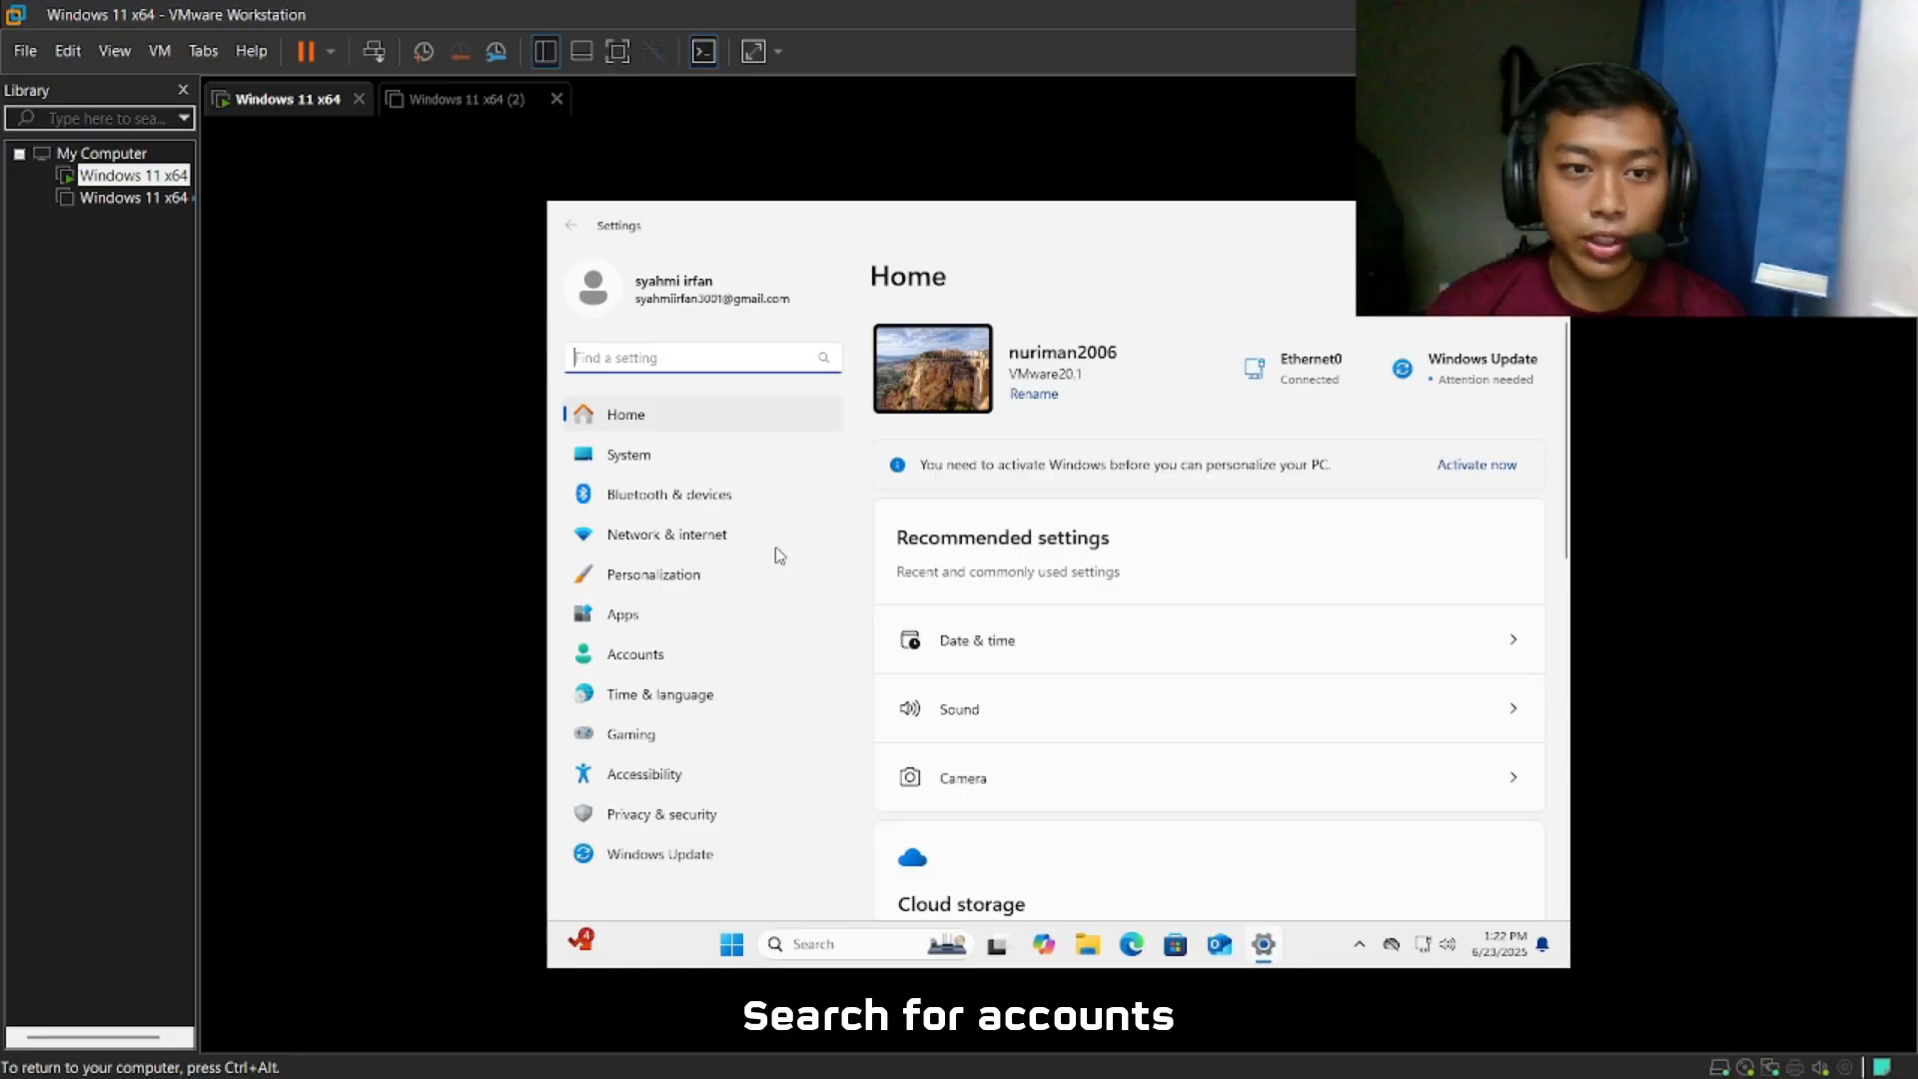
{"action": "left_click", "coordinate": [712, 659]}
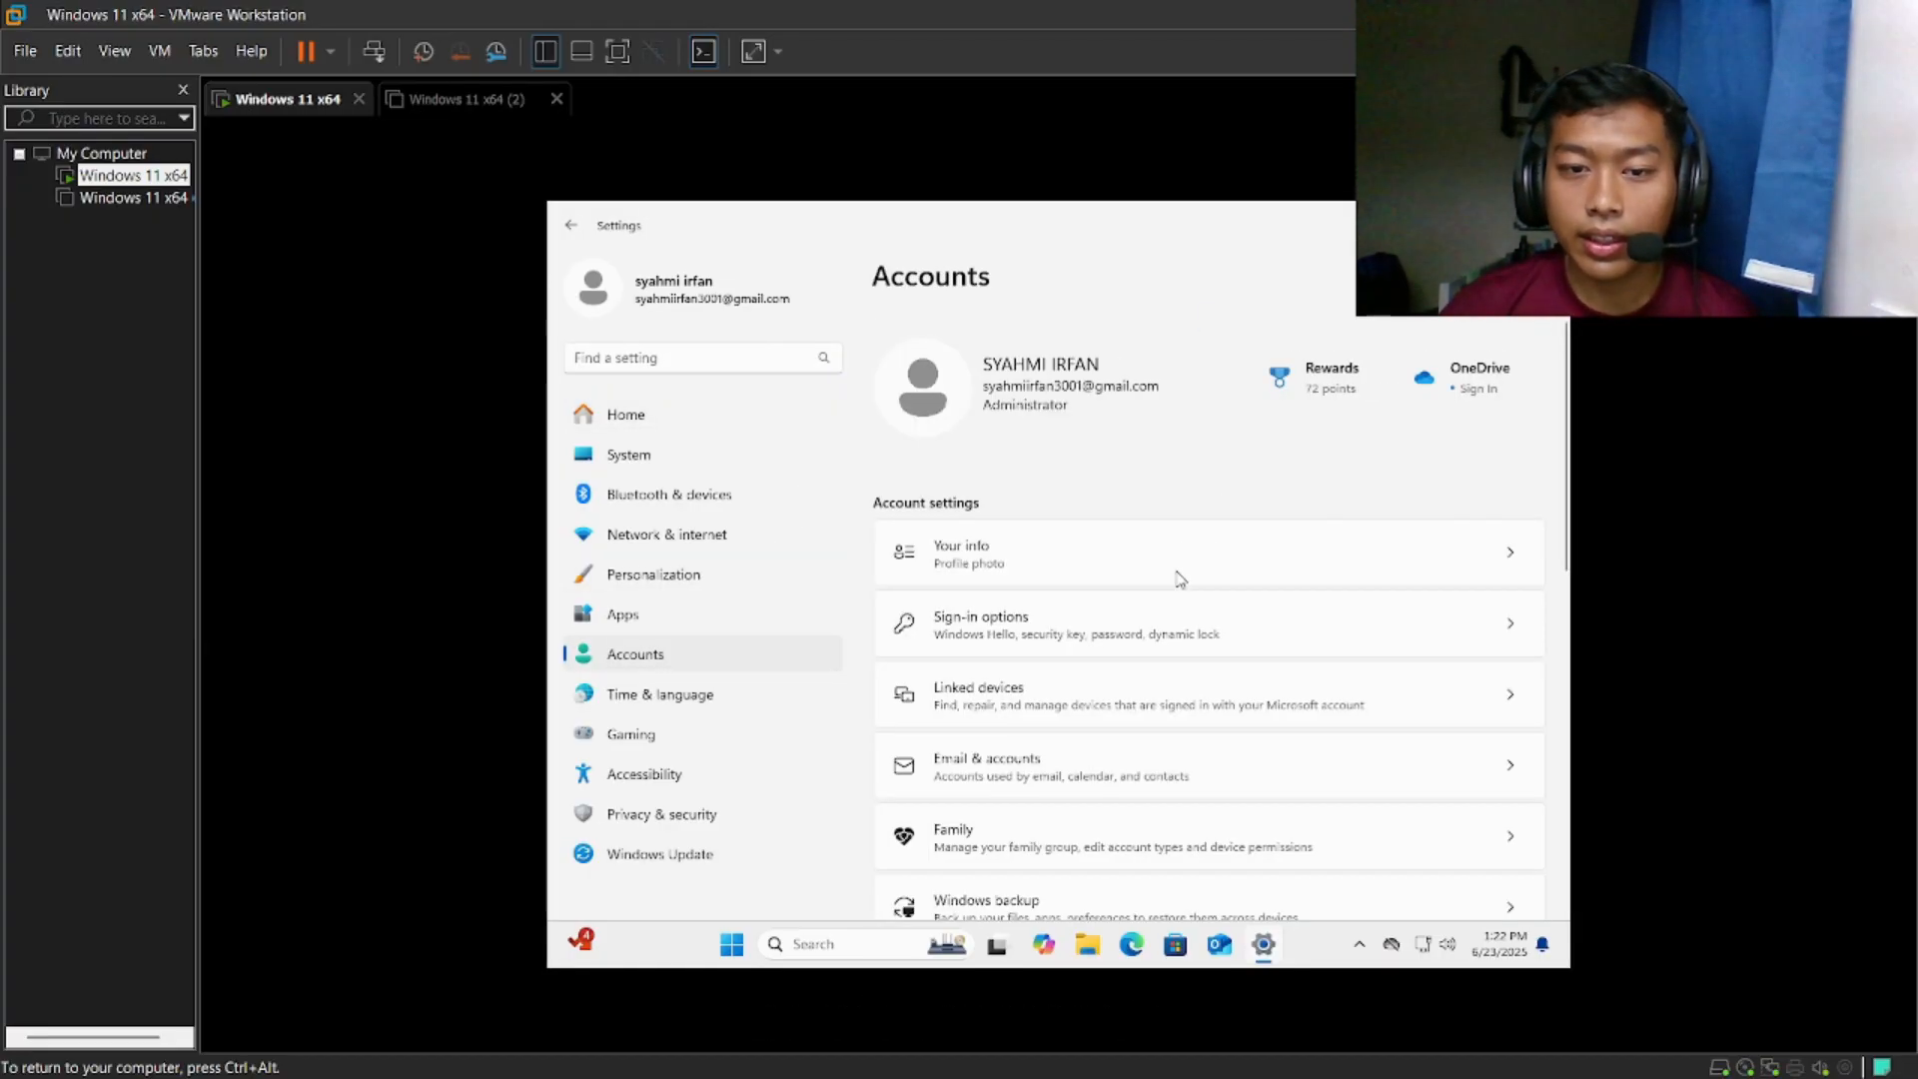
{"action": "scroll", "coordinate": [1302, 615], "scroll_direction": "down", "scroll_amount": 1}
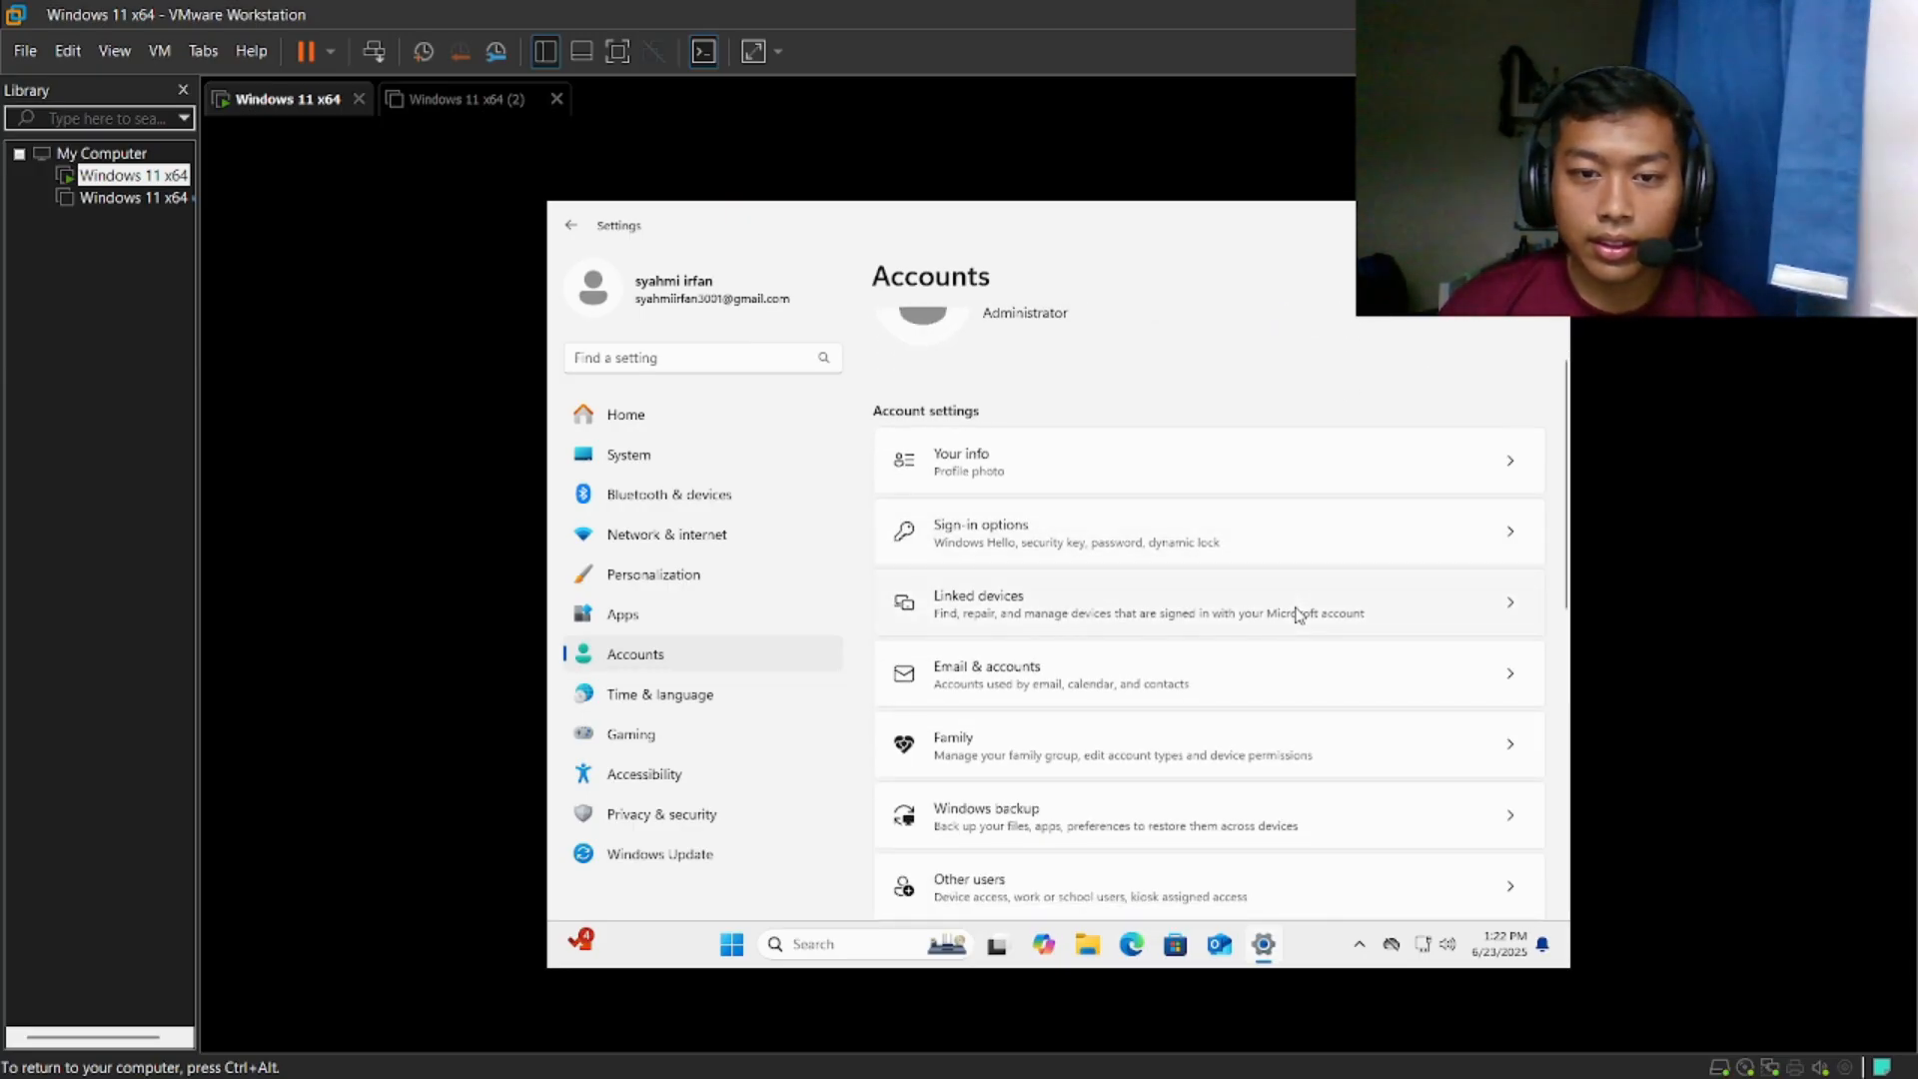
{"action": "scroll", "coordinate": [1297, 613], "scroll_direction": "down", "scroll_amount": 2}
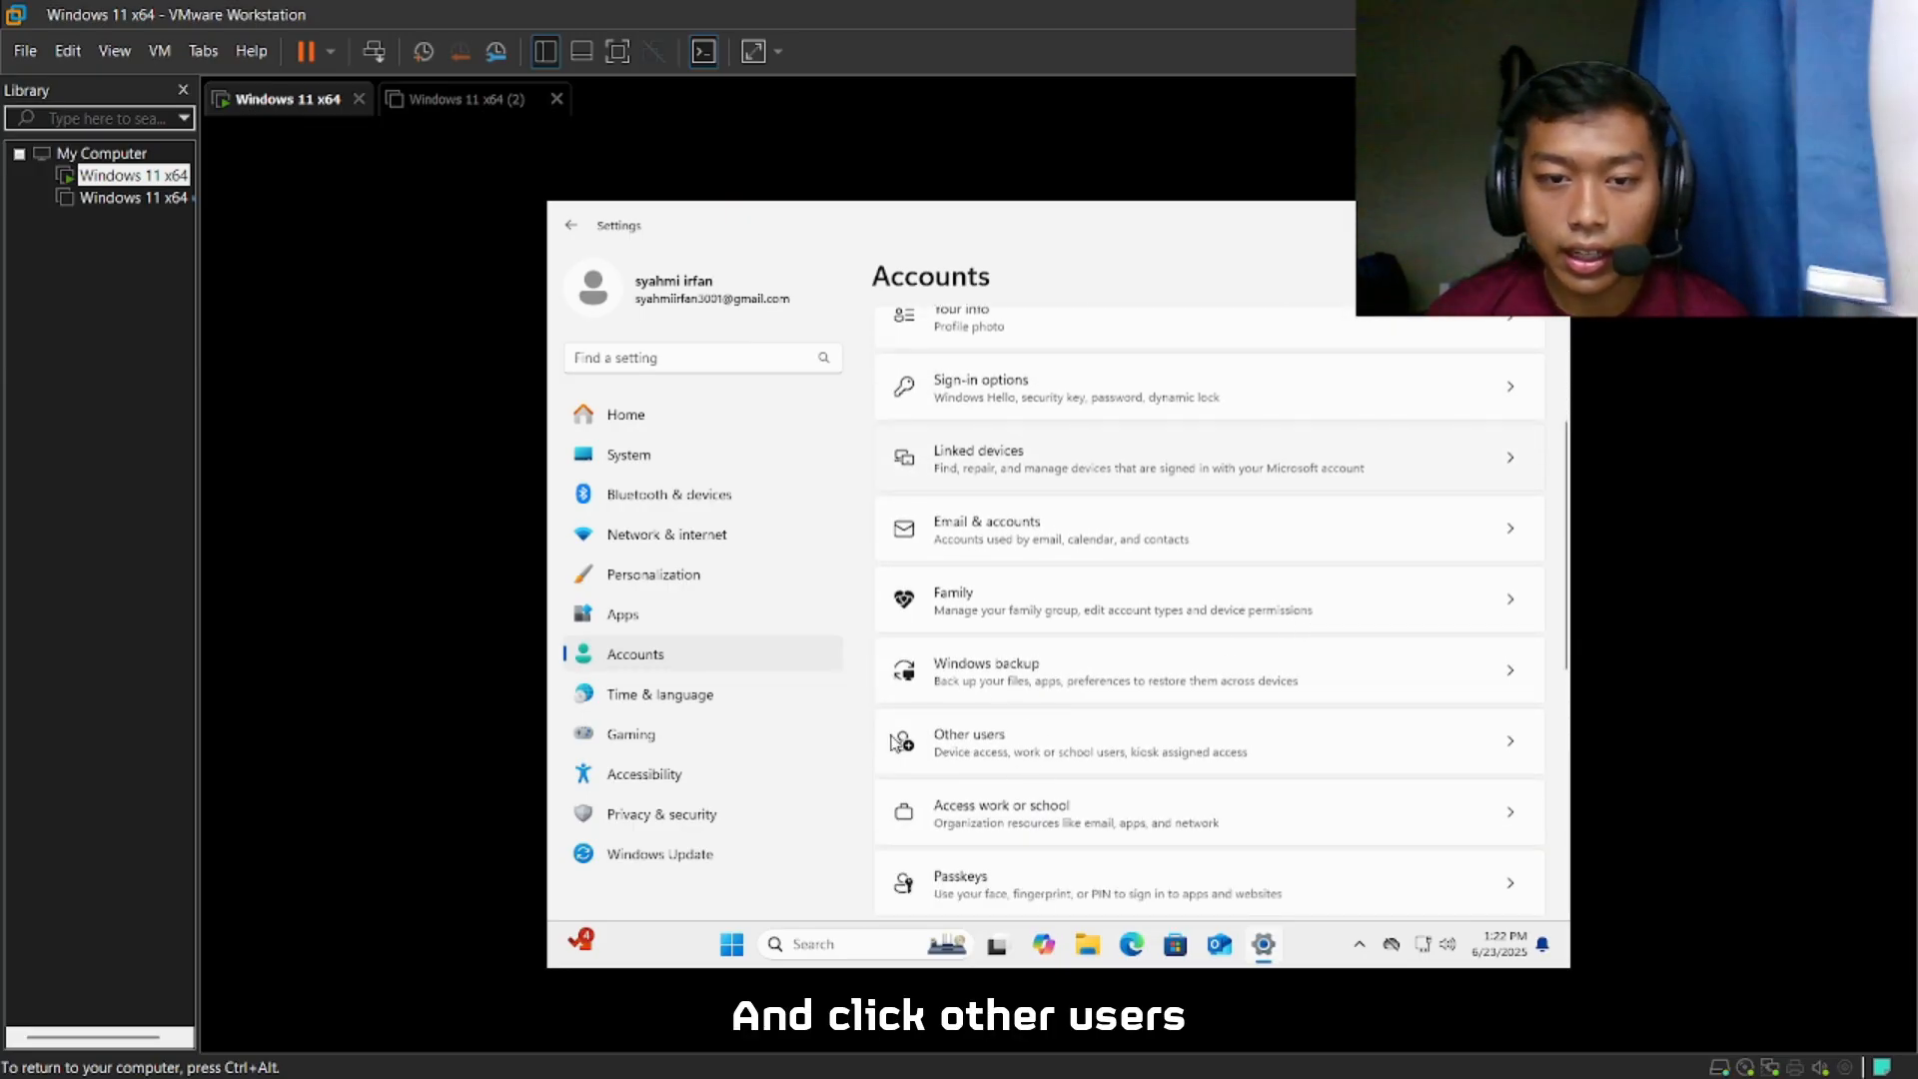
{"action": "scroll", "coordinate": [1299, 796], "scroll_direction": "down", "scroll_amount": 1}
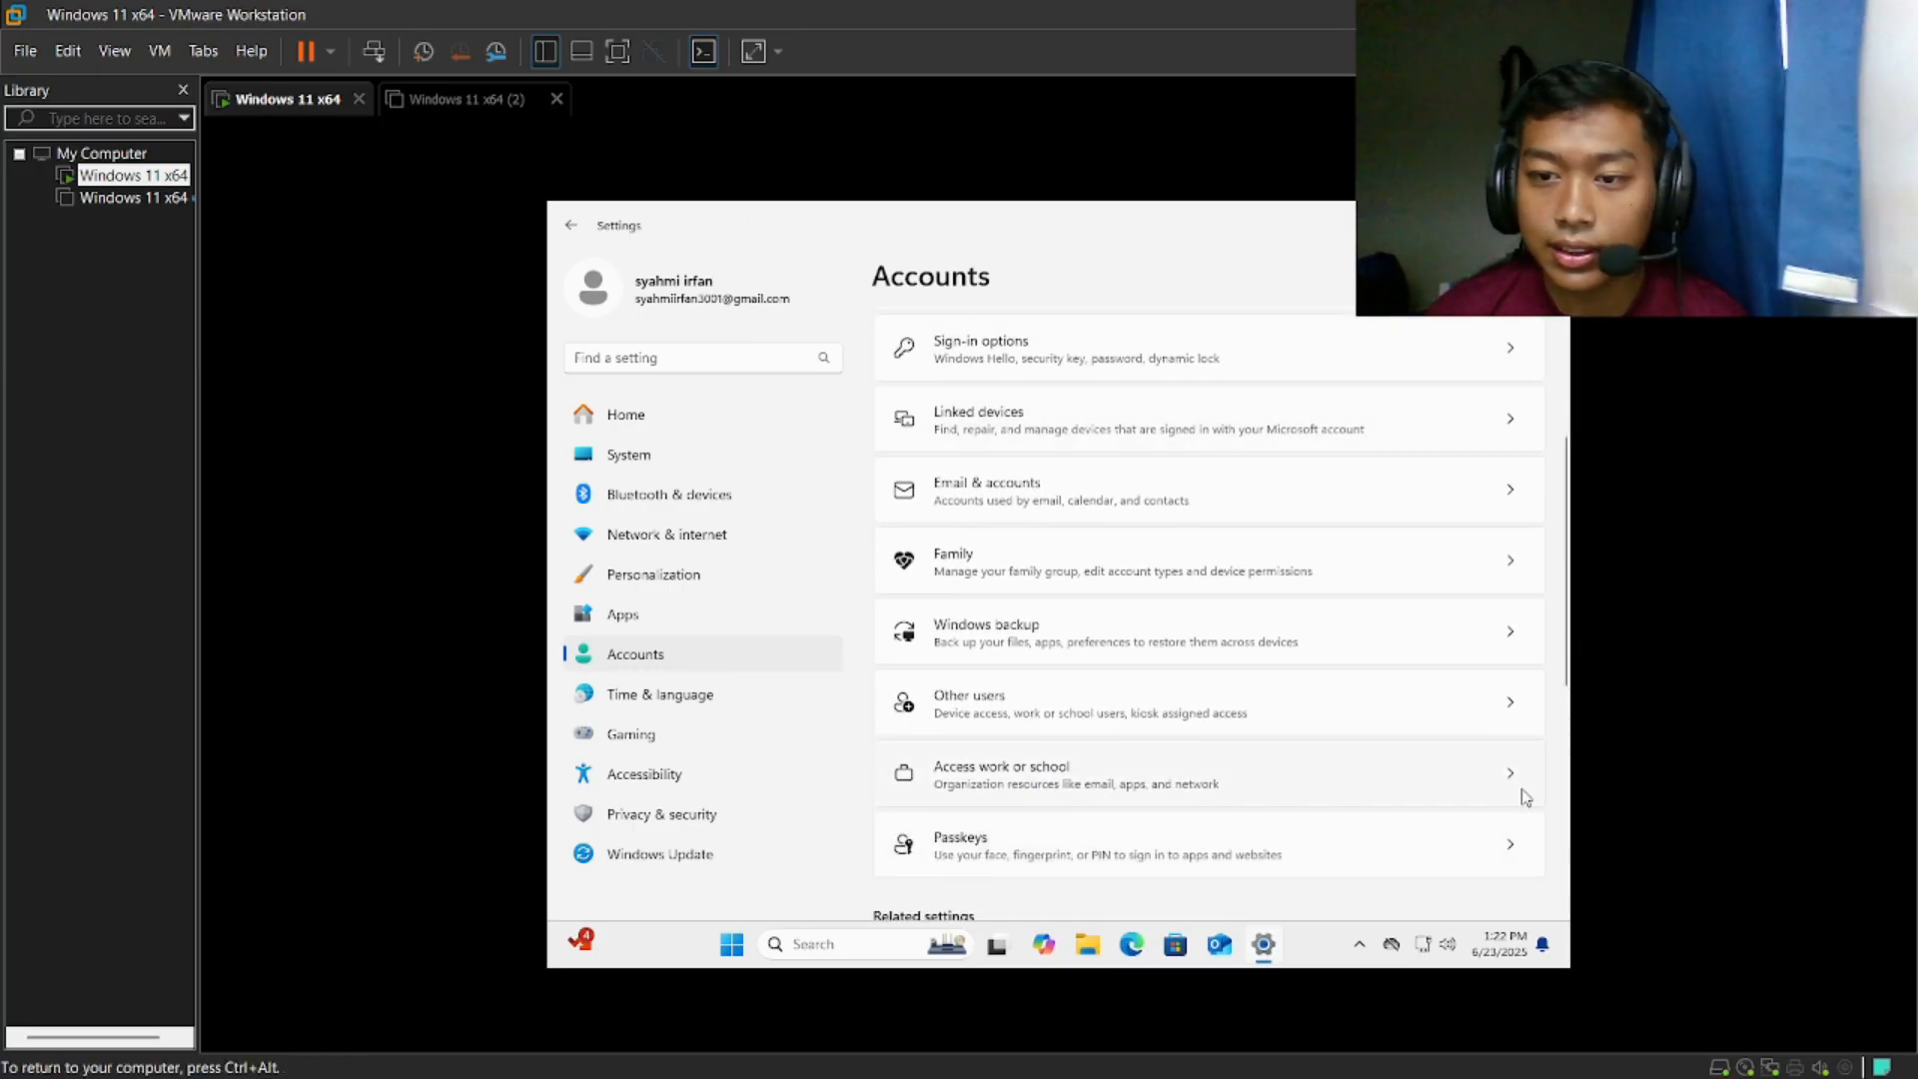
{"action": "left_click", "coordinate": [1509, 707]}
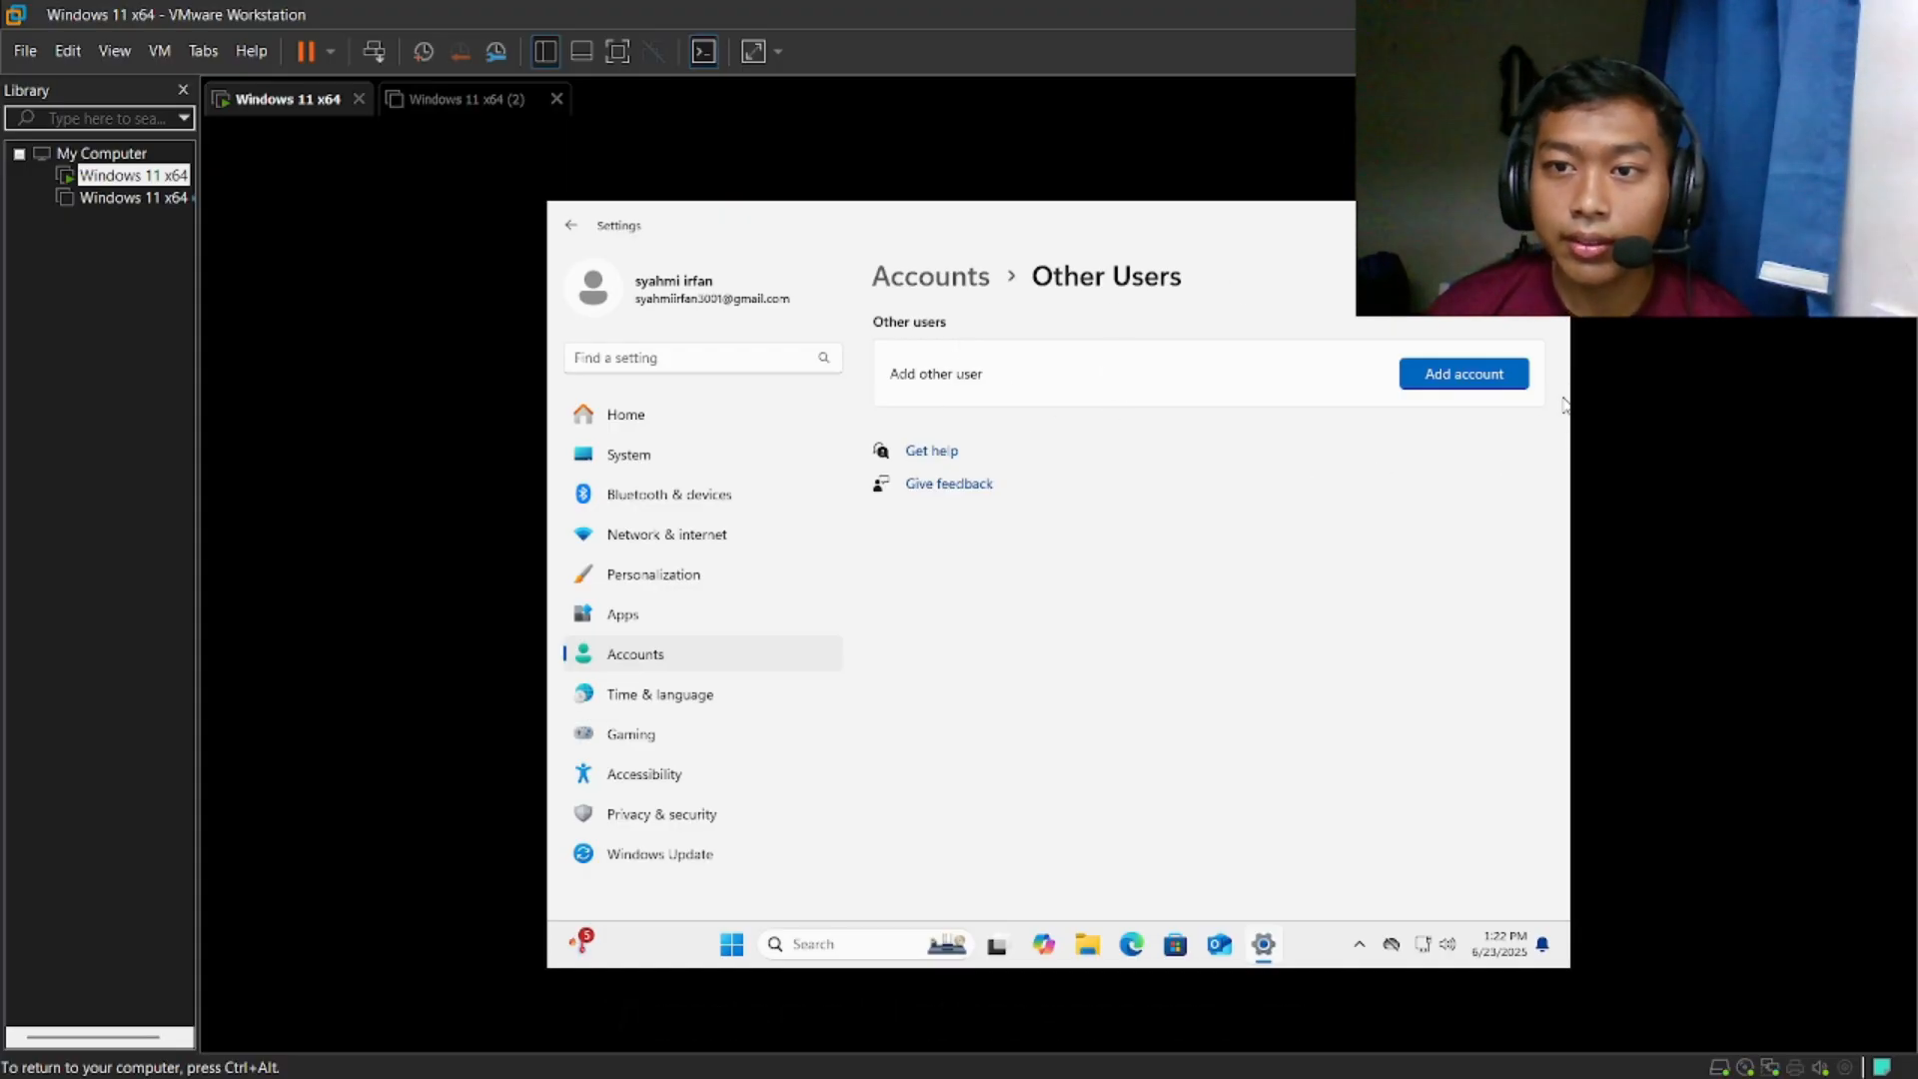
{"action": "left_click", "coordinate": [1468, 378]}
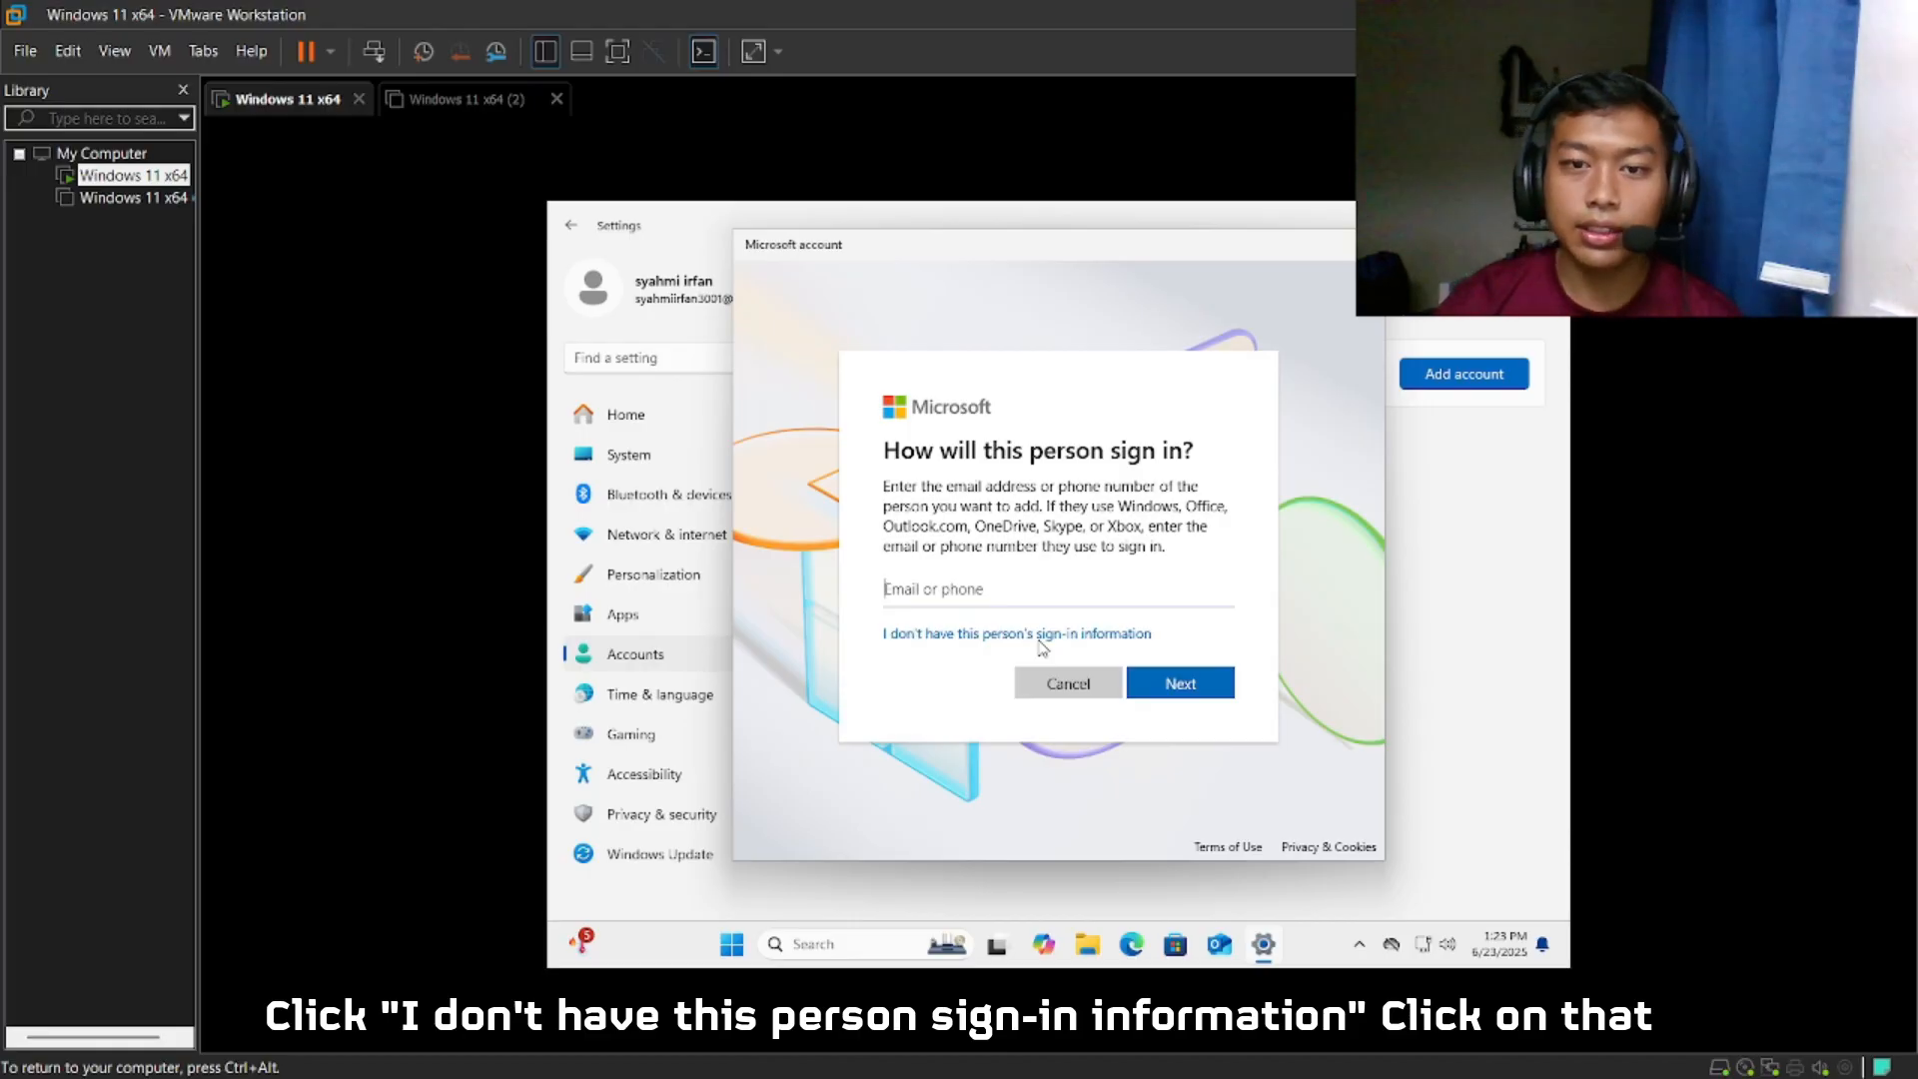
- Choose to add a user without sign-in information or a Microsoft account, and enter the new user's name
{"action": "left_click", "coordinate": [1080, 637]}
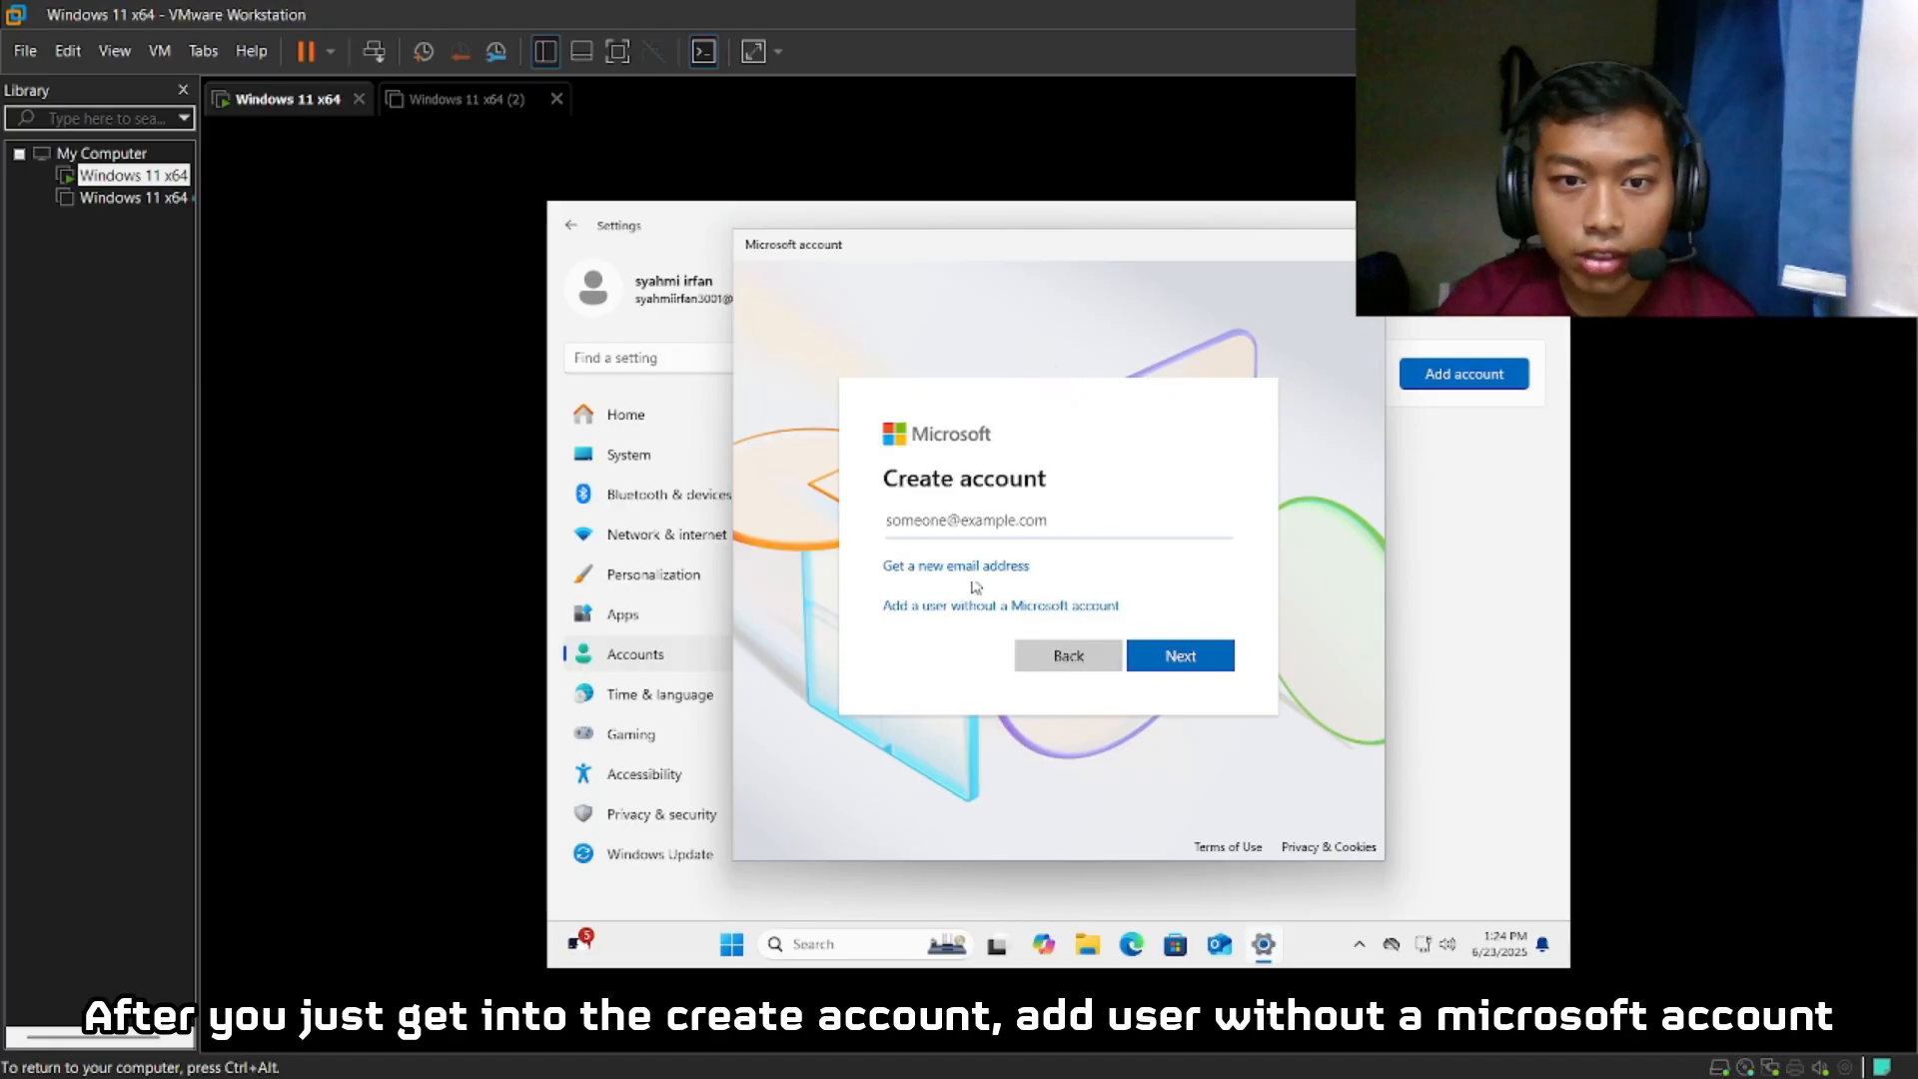
{"action": "left_click", "coordinate": [1021, 606]}
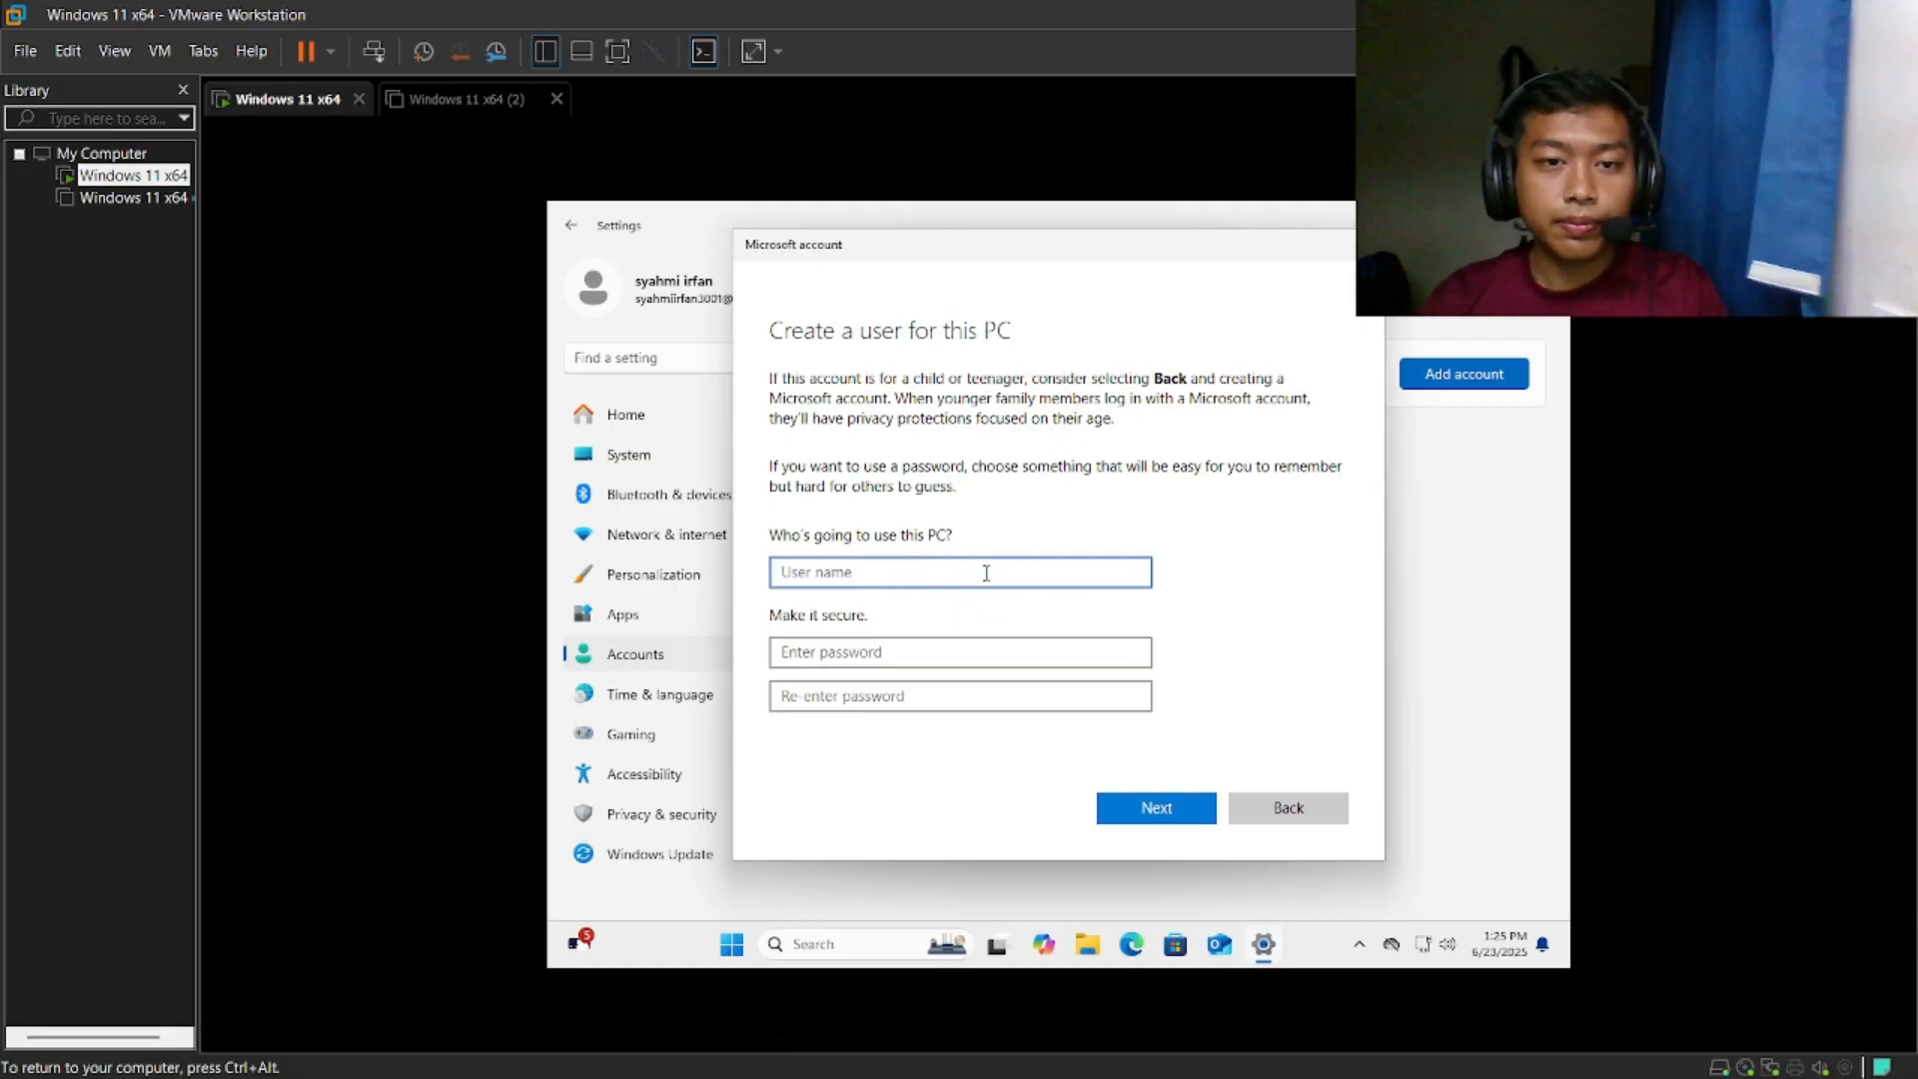
{"action": "type", "text": "Nuriman"}
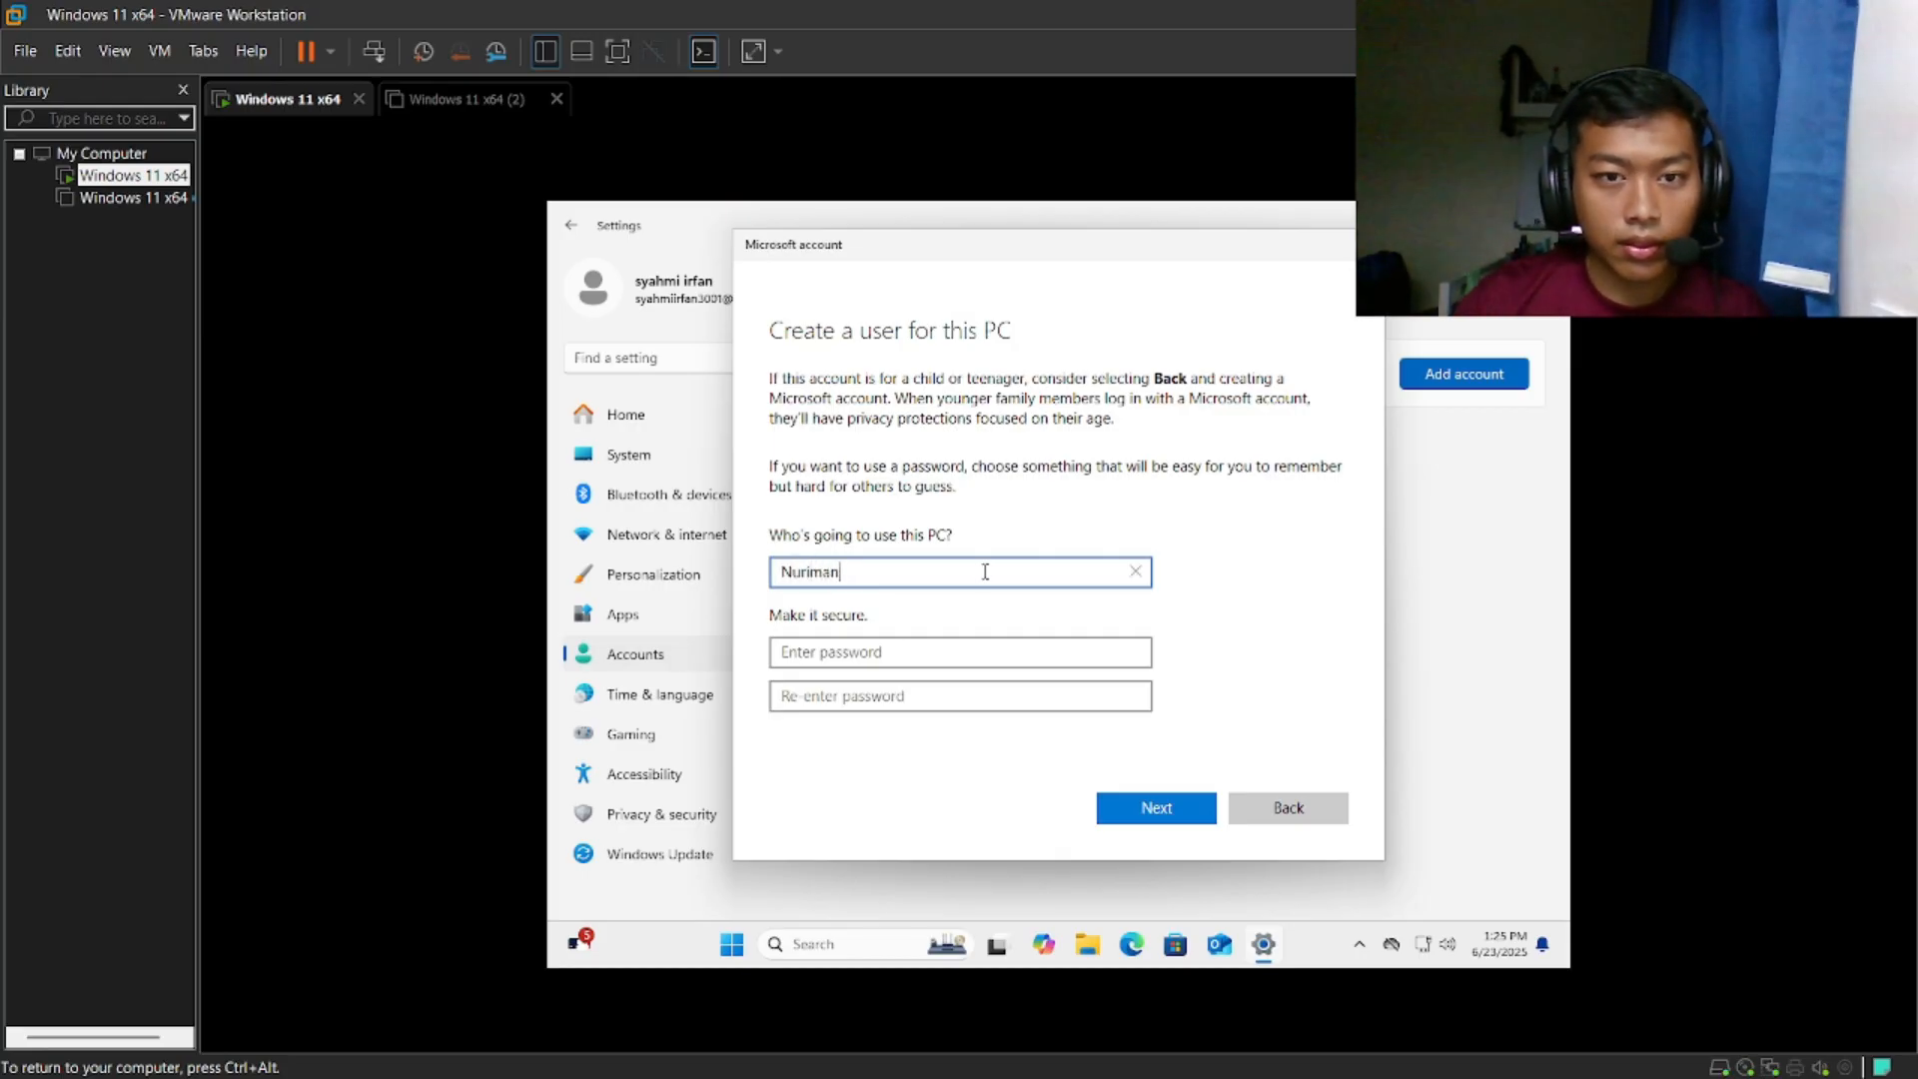
- Enter the new user's account password and repeat it for confirmation
{"action": "left_click", "coordinate": [902, 650]}
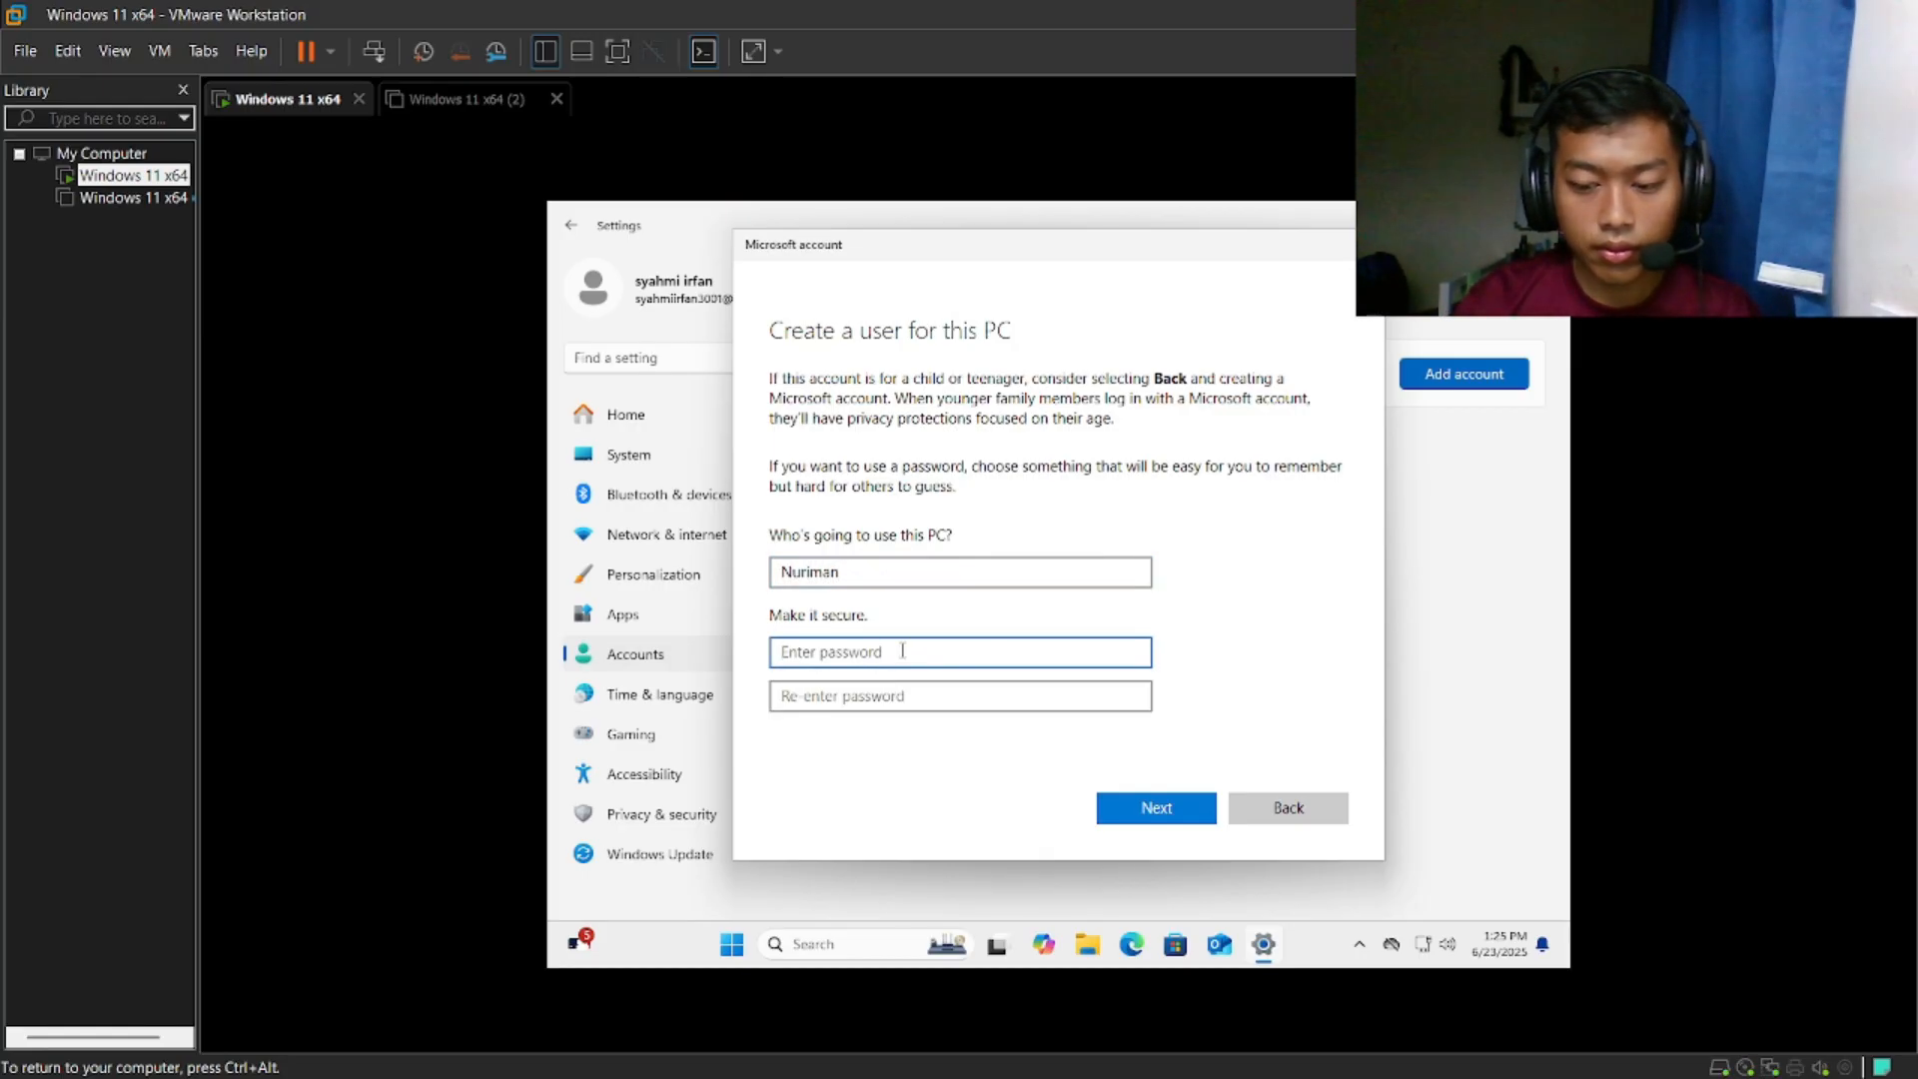
{"action": "type", "text": "••••"}
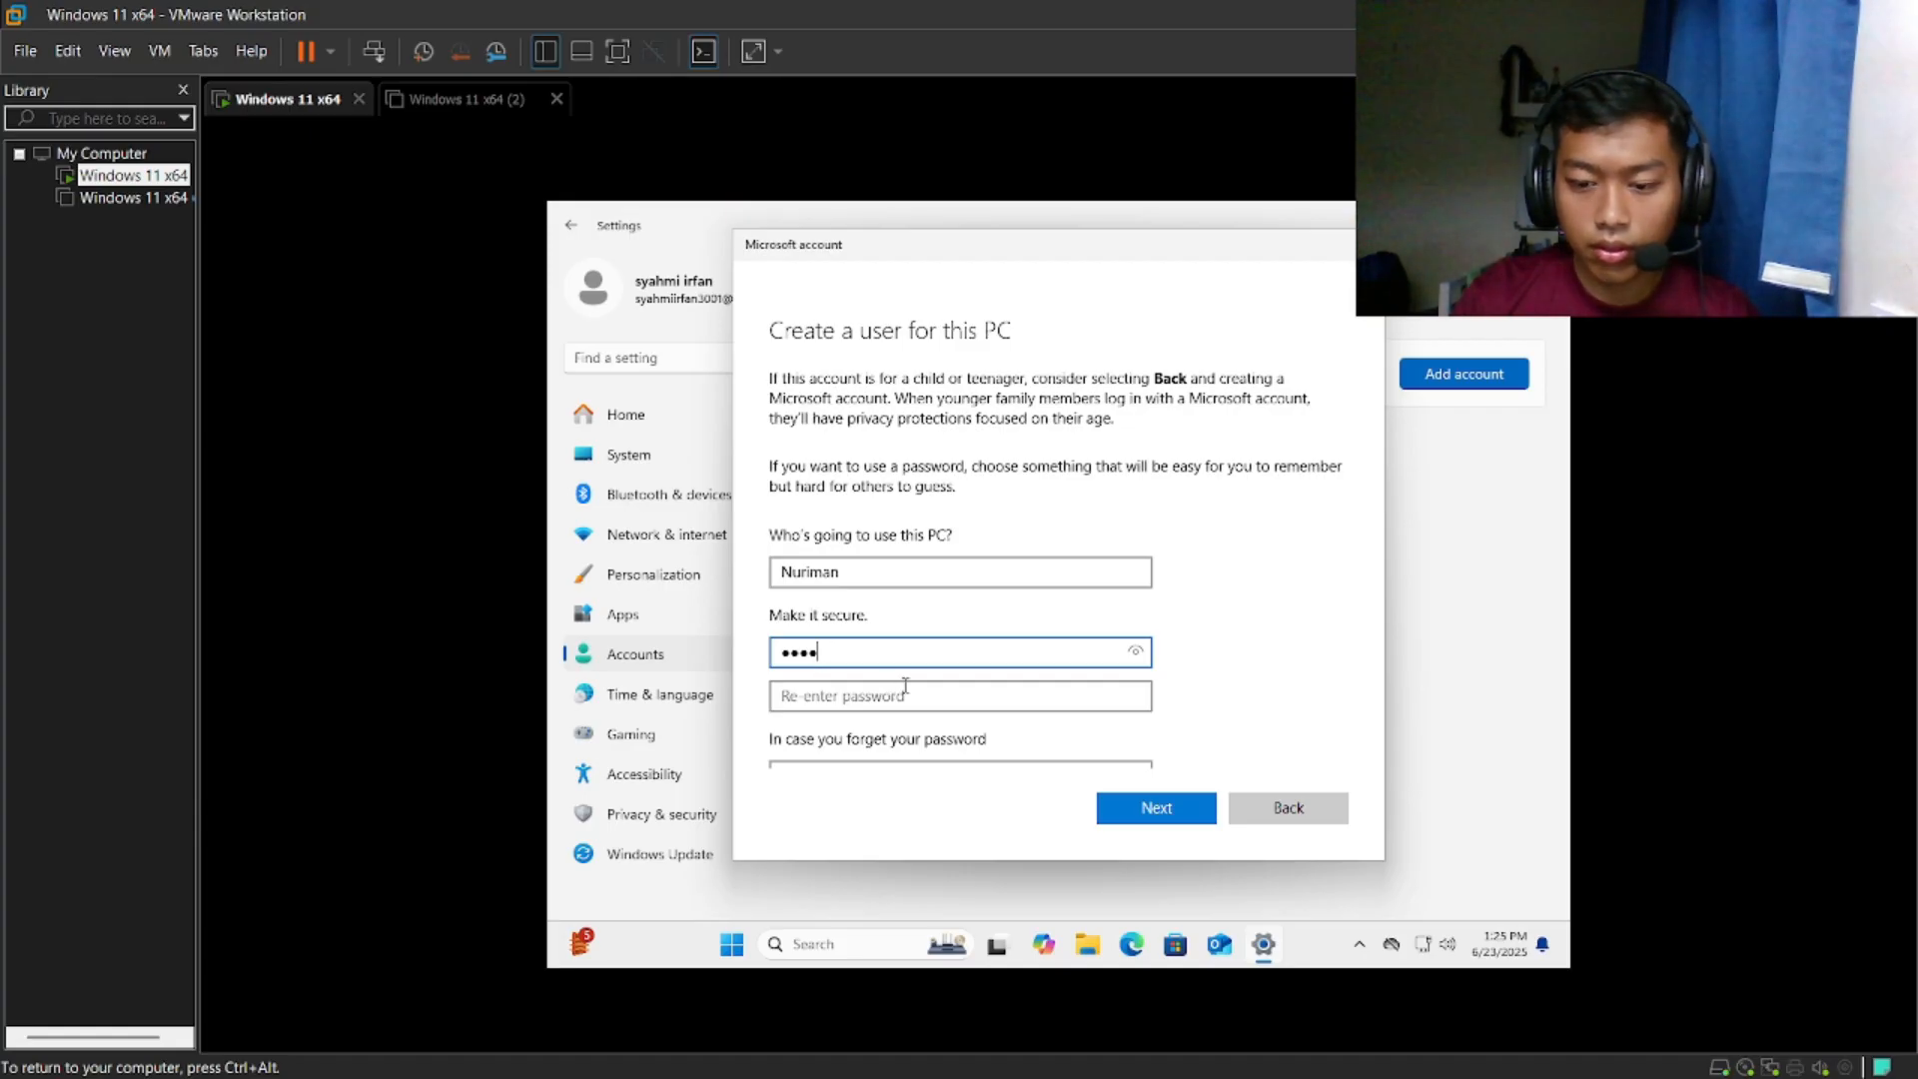
{"action": "key", "text": "BackSpace"}
{"action": "key", "text": "BackSpace"}
{"action": "key", "text": "BackSpace"}
{"action": "key", "text": "BackSpace"}
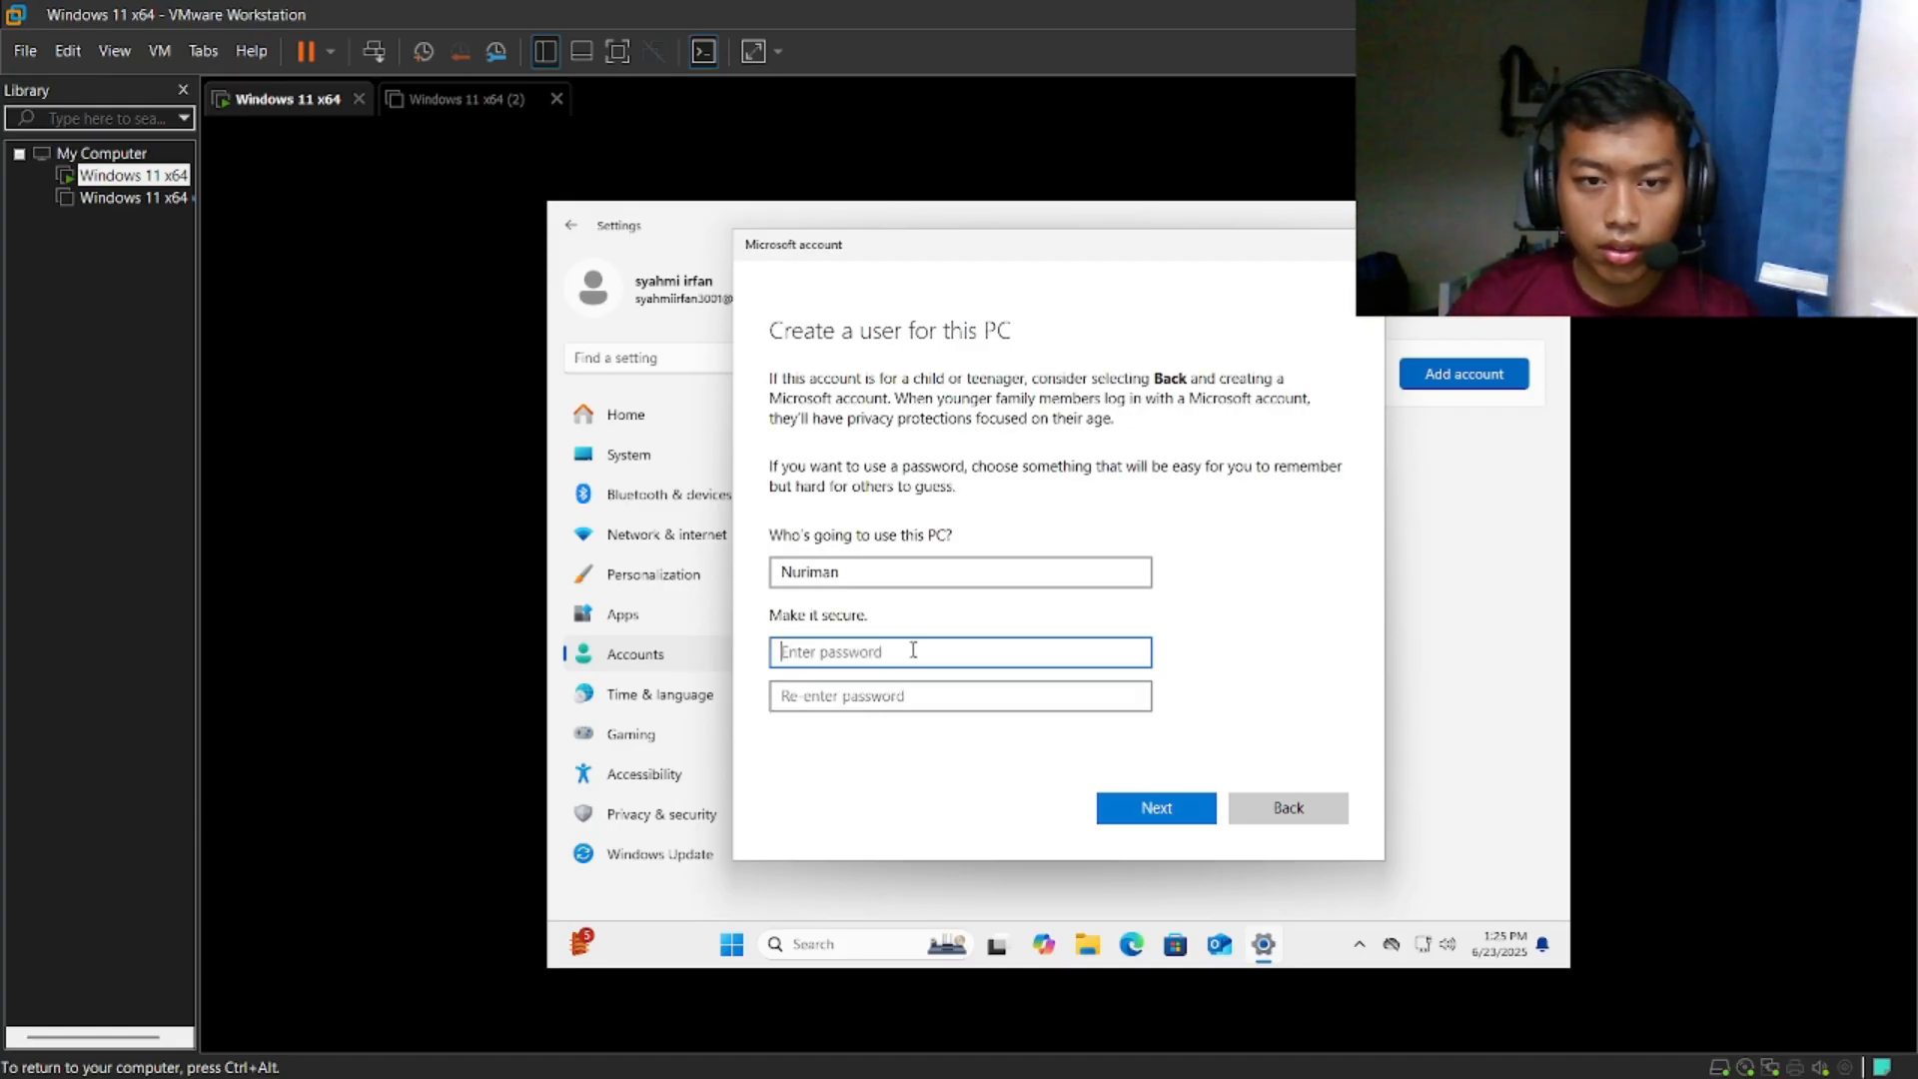
{"action": "type", "text": "12"}
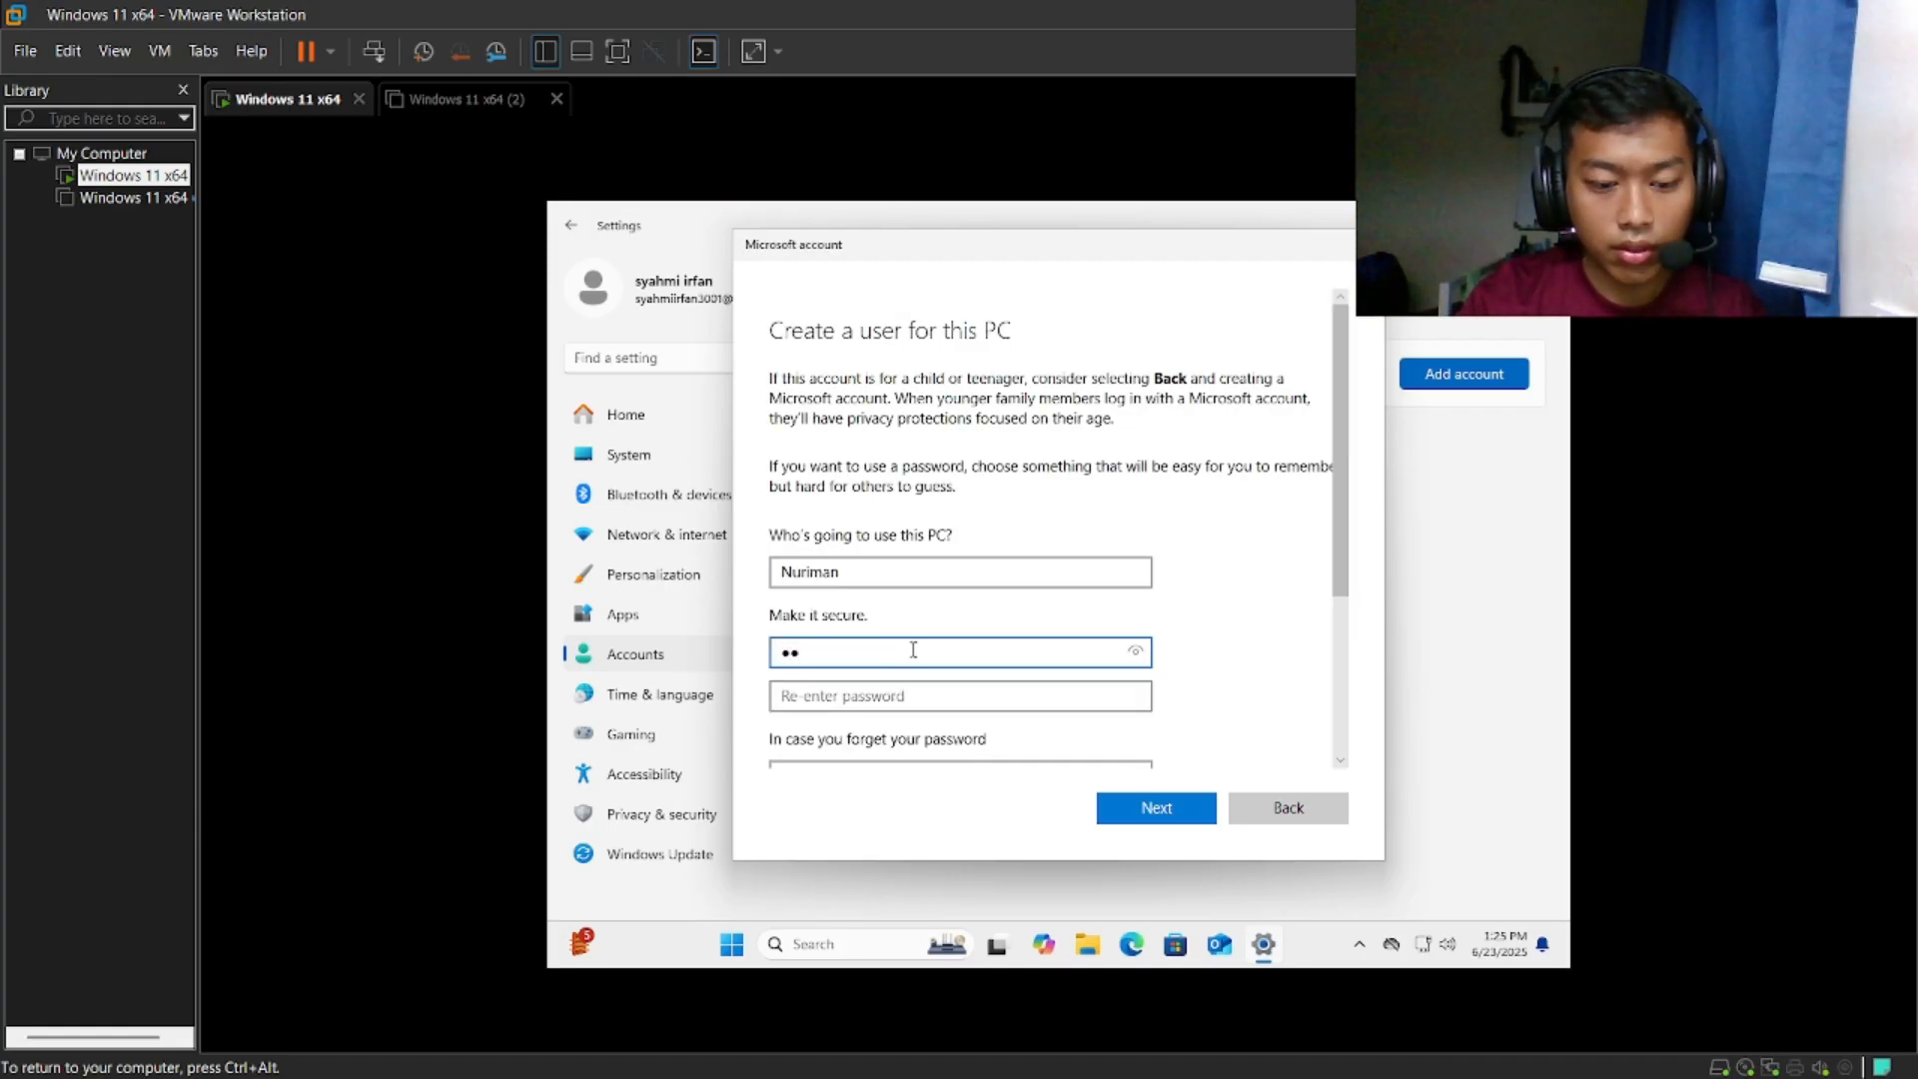
{"action": "type", "text": "3"}
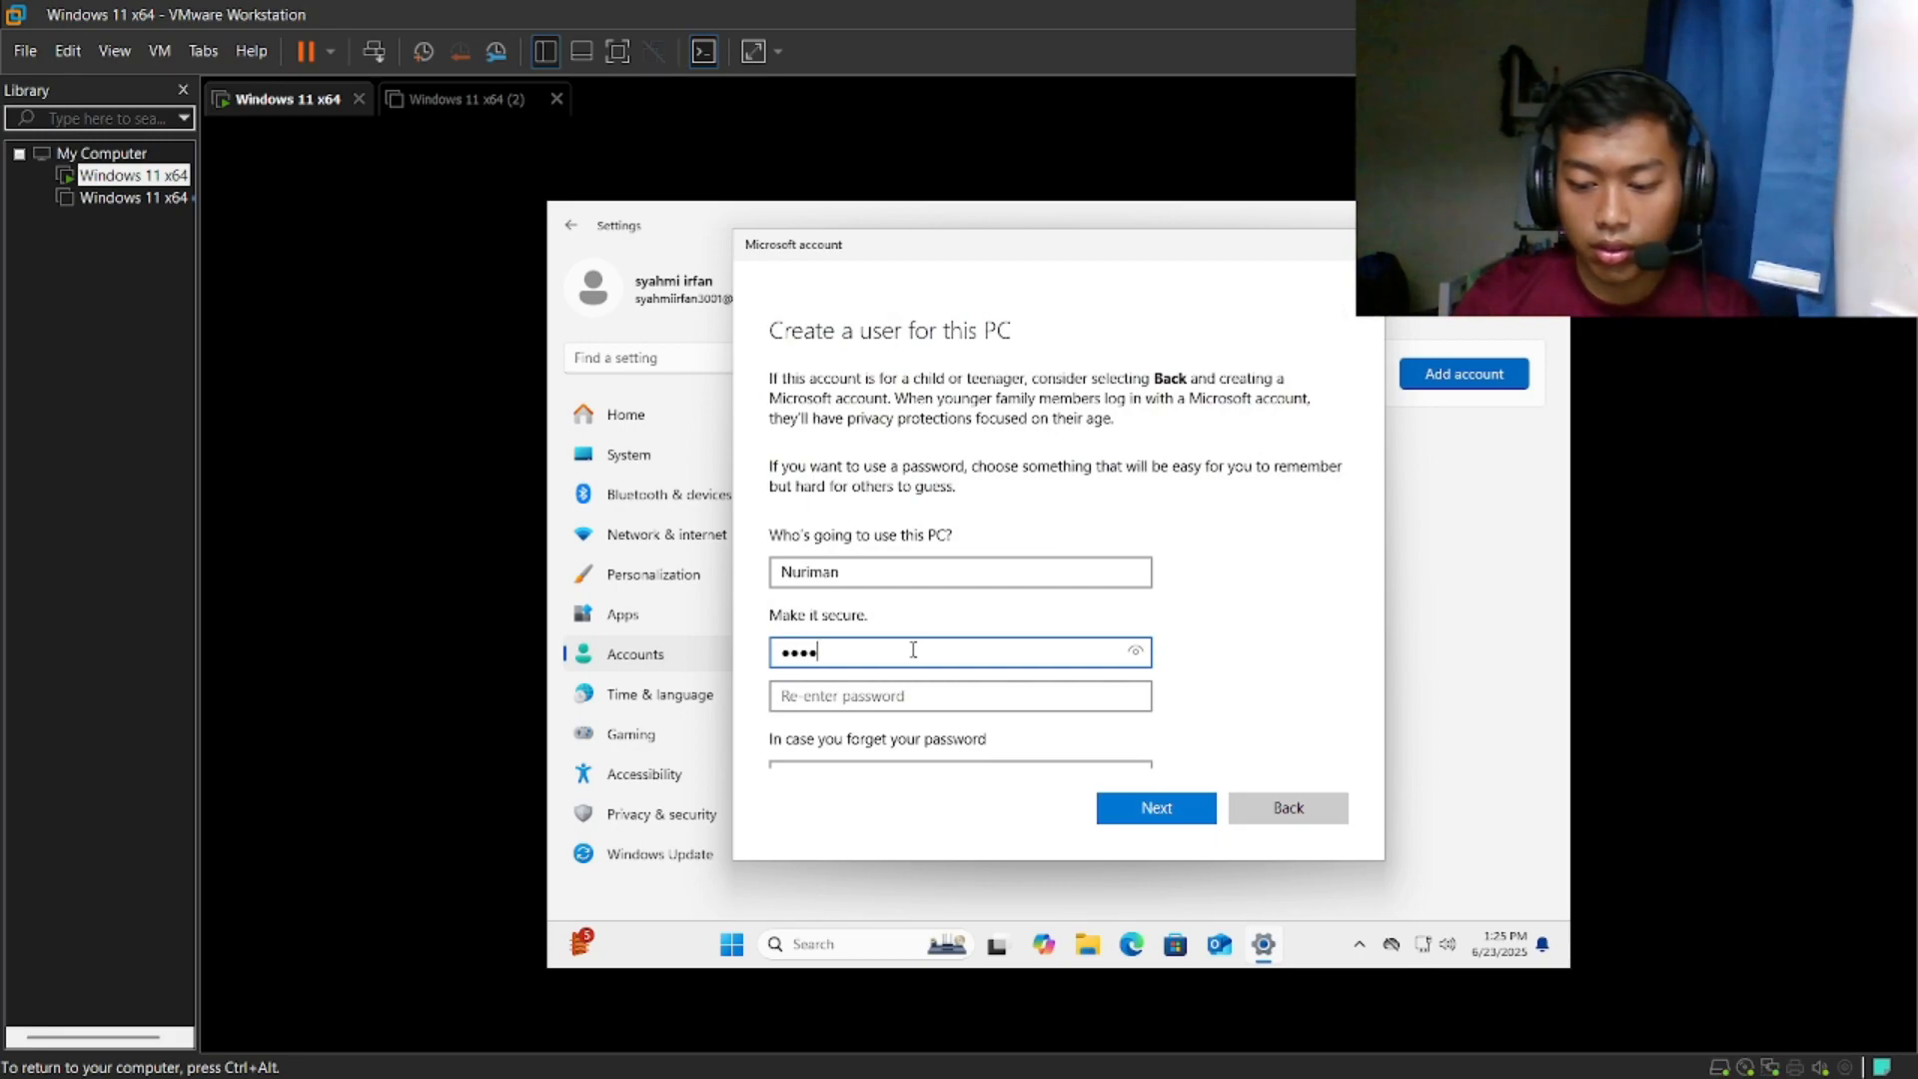
{"action": "left_click", "coordinate": [933, 696]}
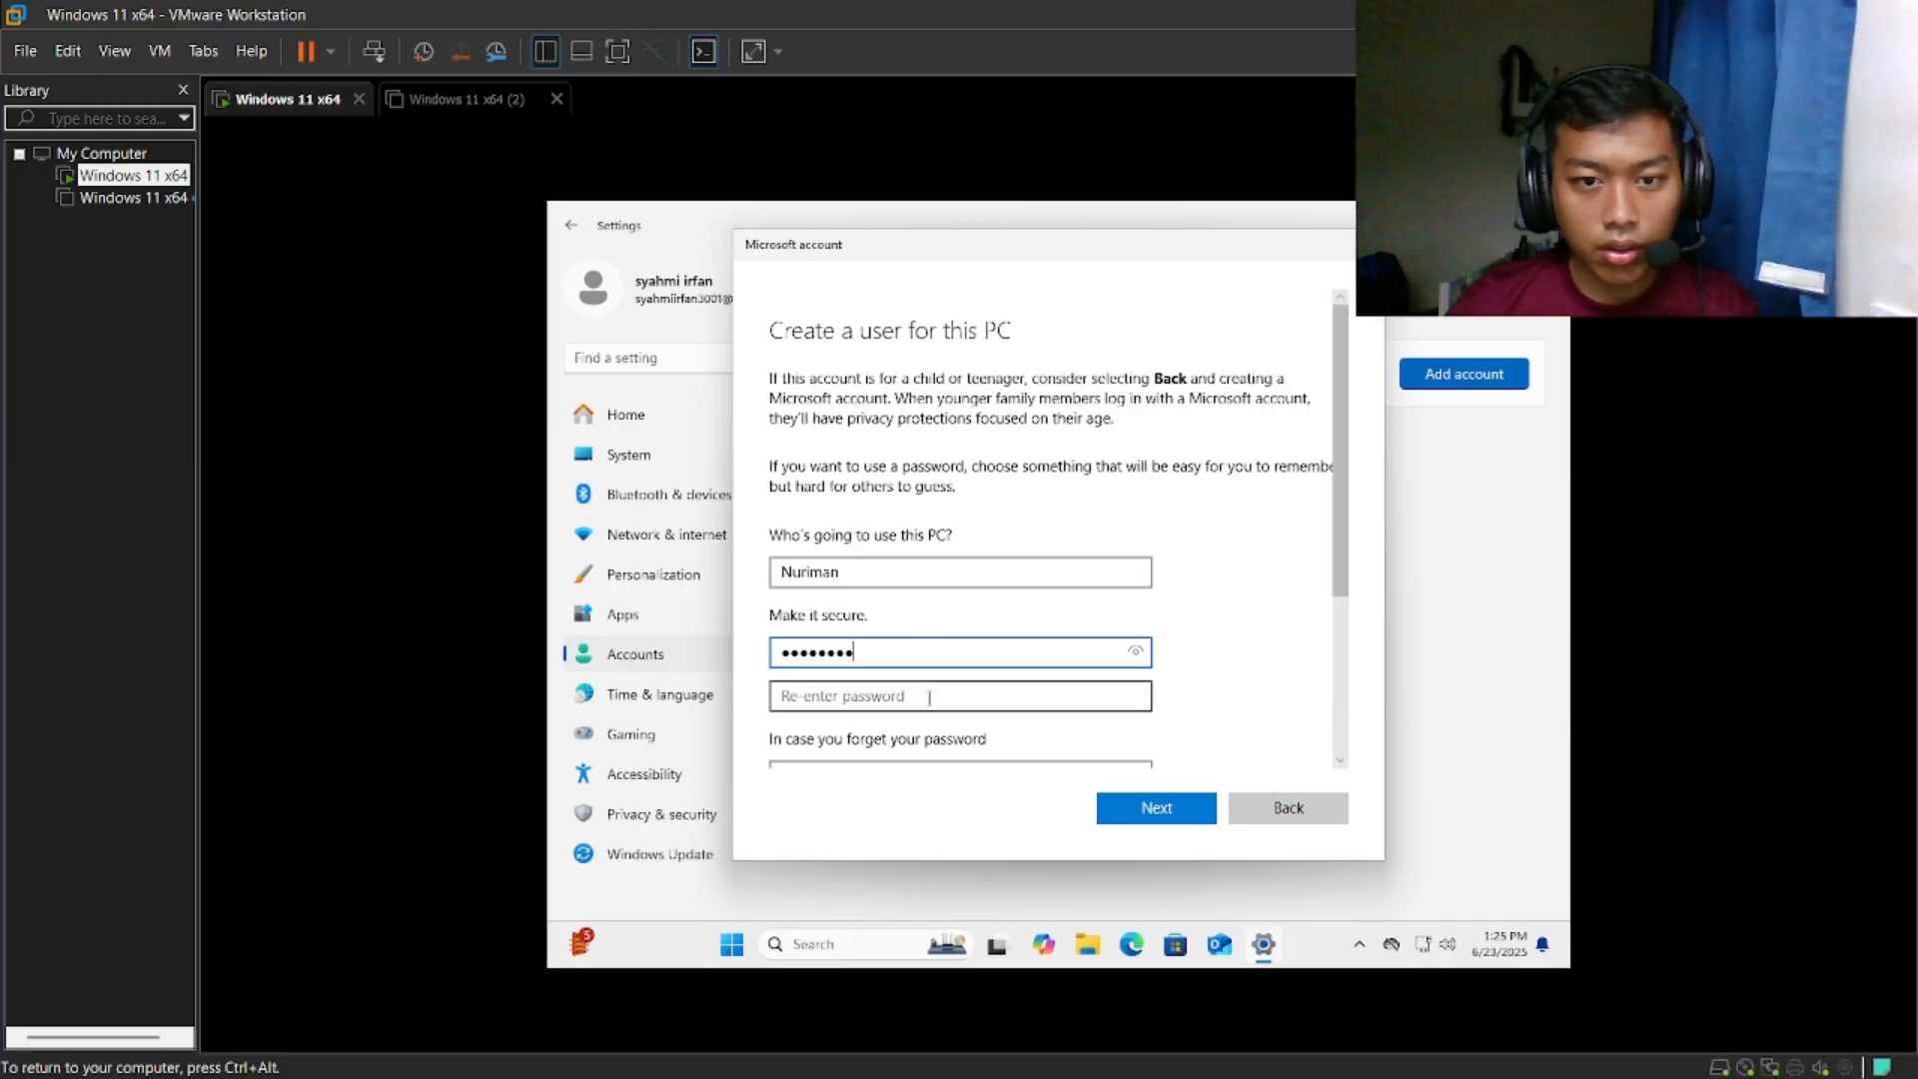
{"action": "type", "text": "12"}
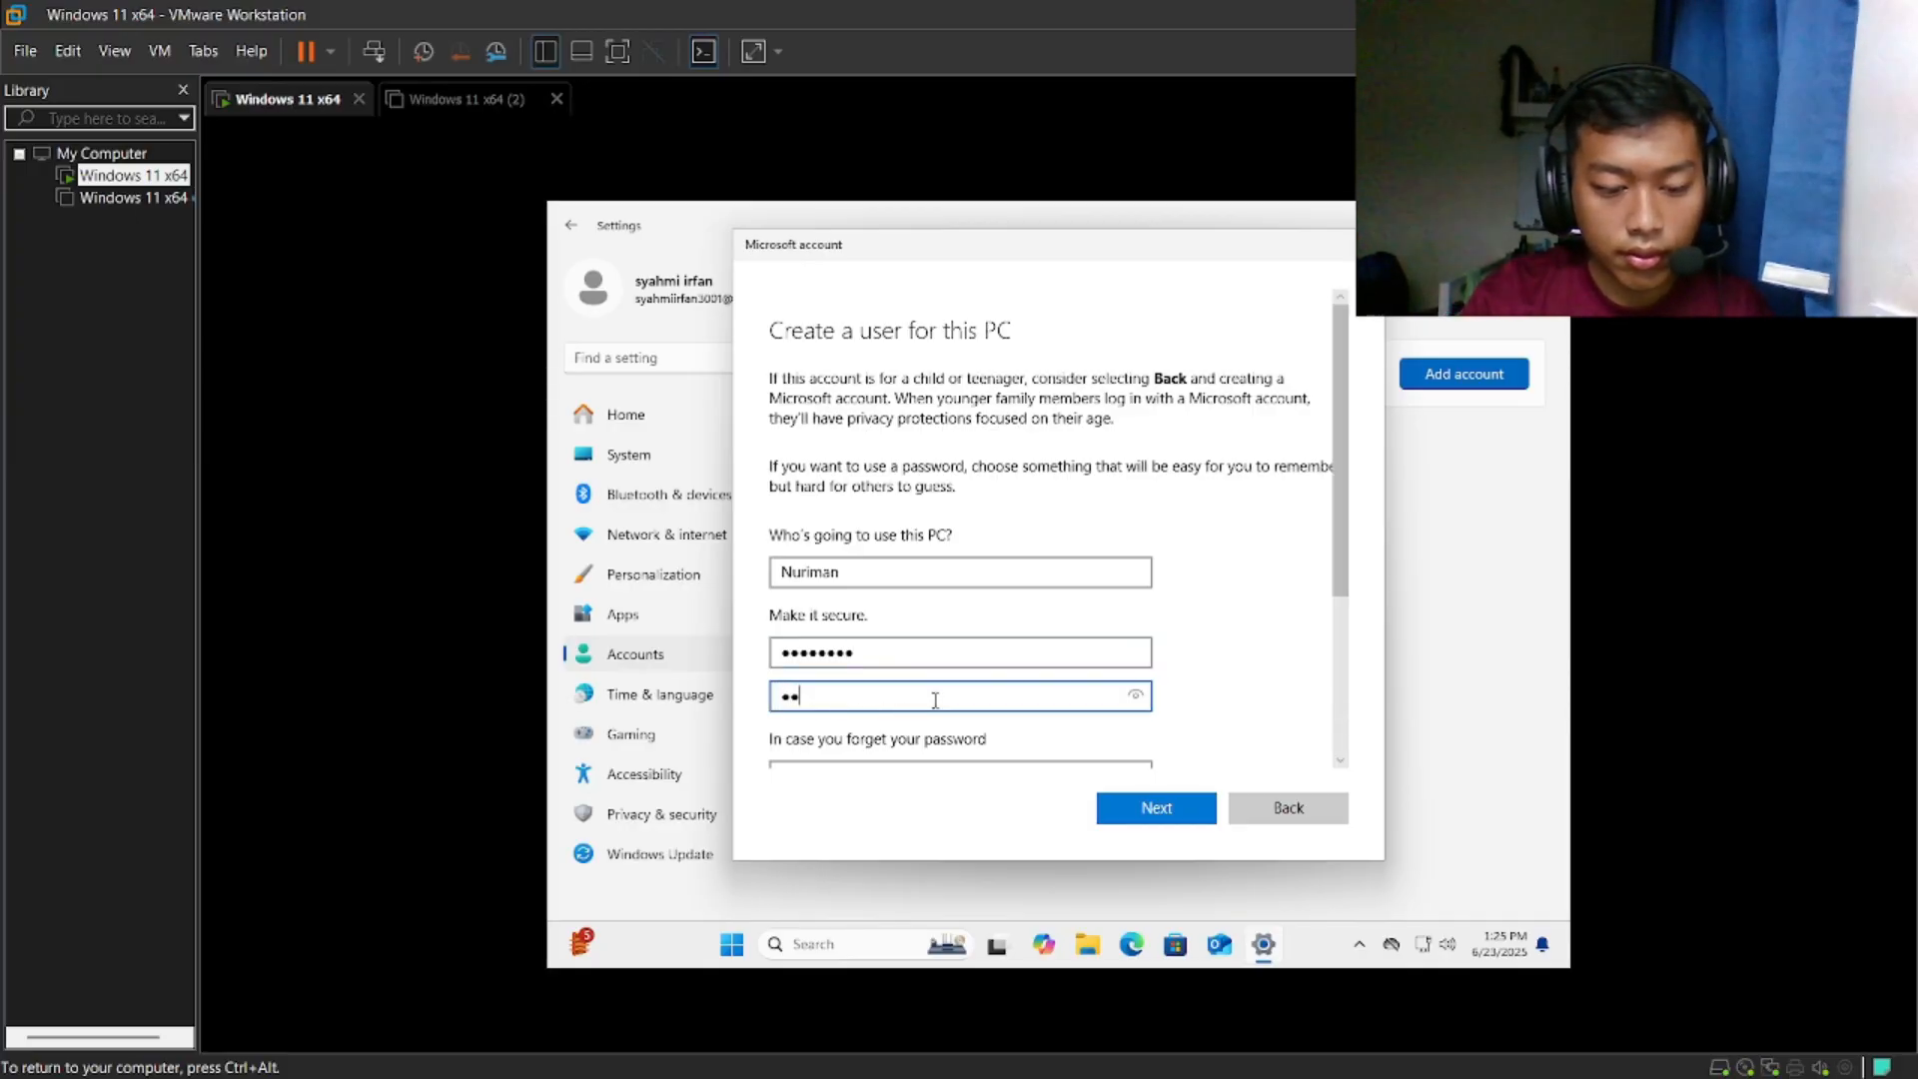
{"action": "type", "text": "3456789"}
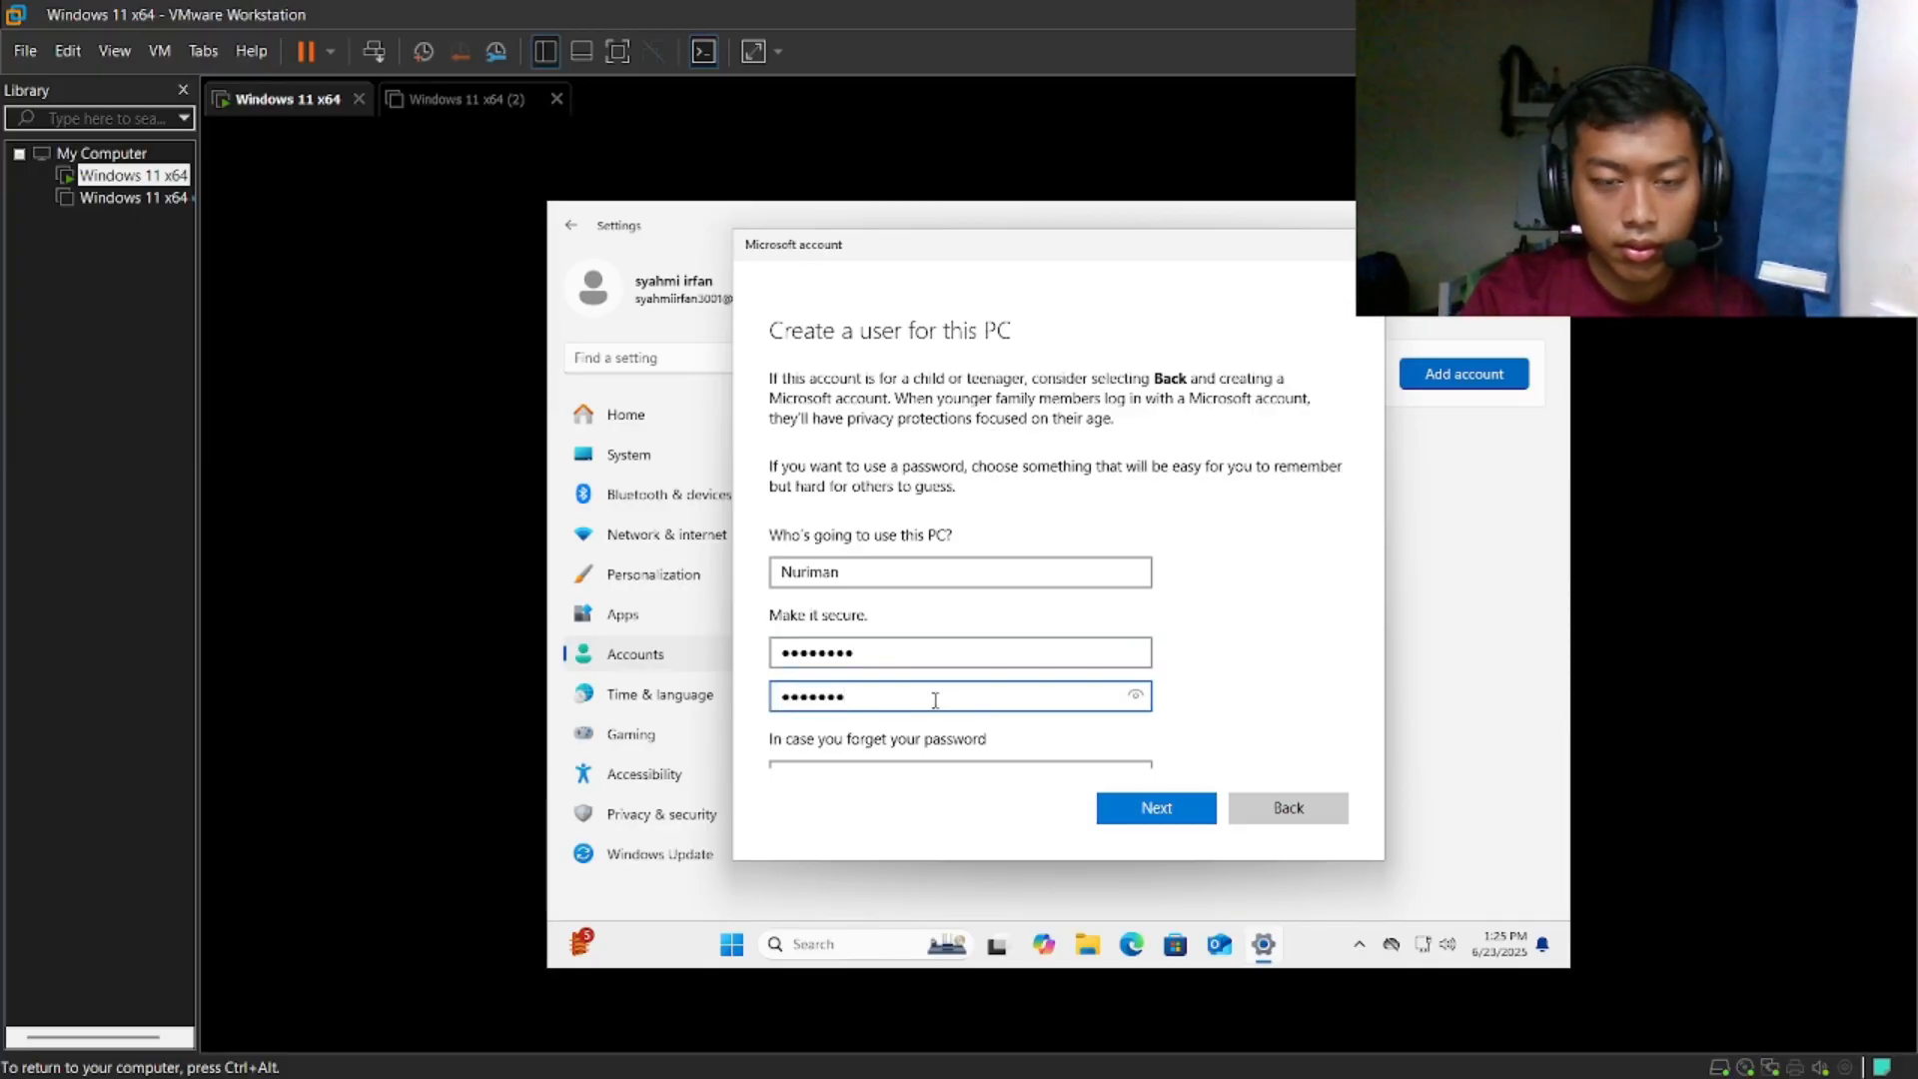
- Create the local account with three security questions and their answers, and expand its entry in Other Users
{"action": "scroll", "coordinate": [1049, 570], "scroll_direction": "down", "scroll_amount": 3}
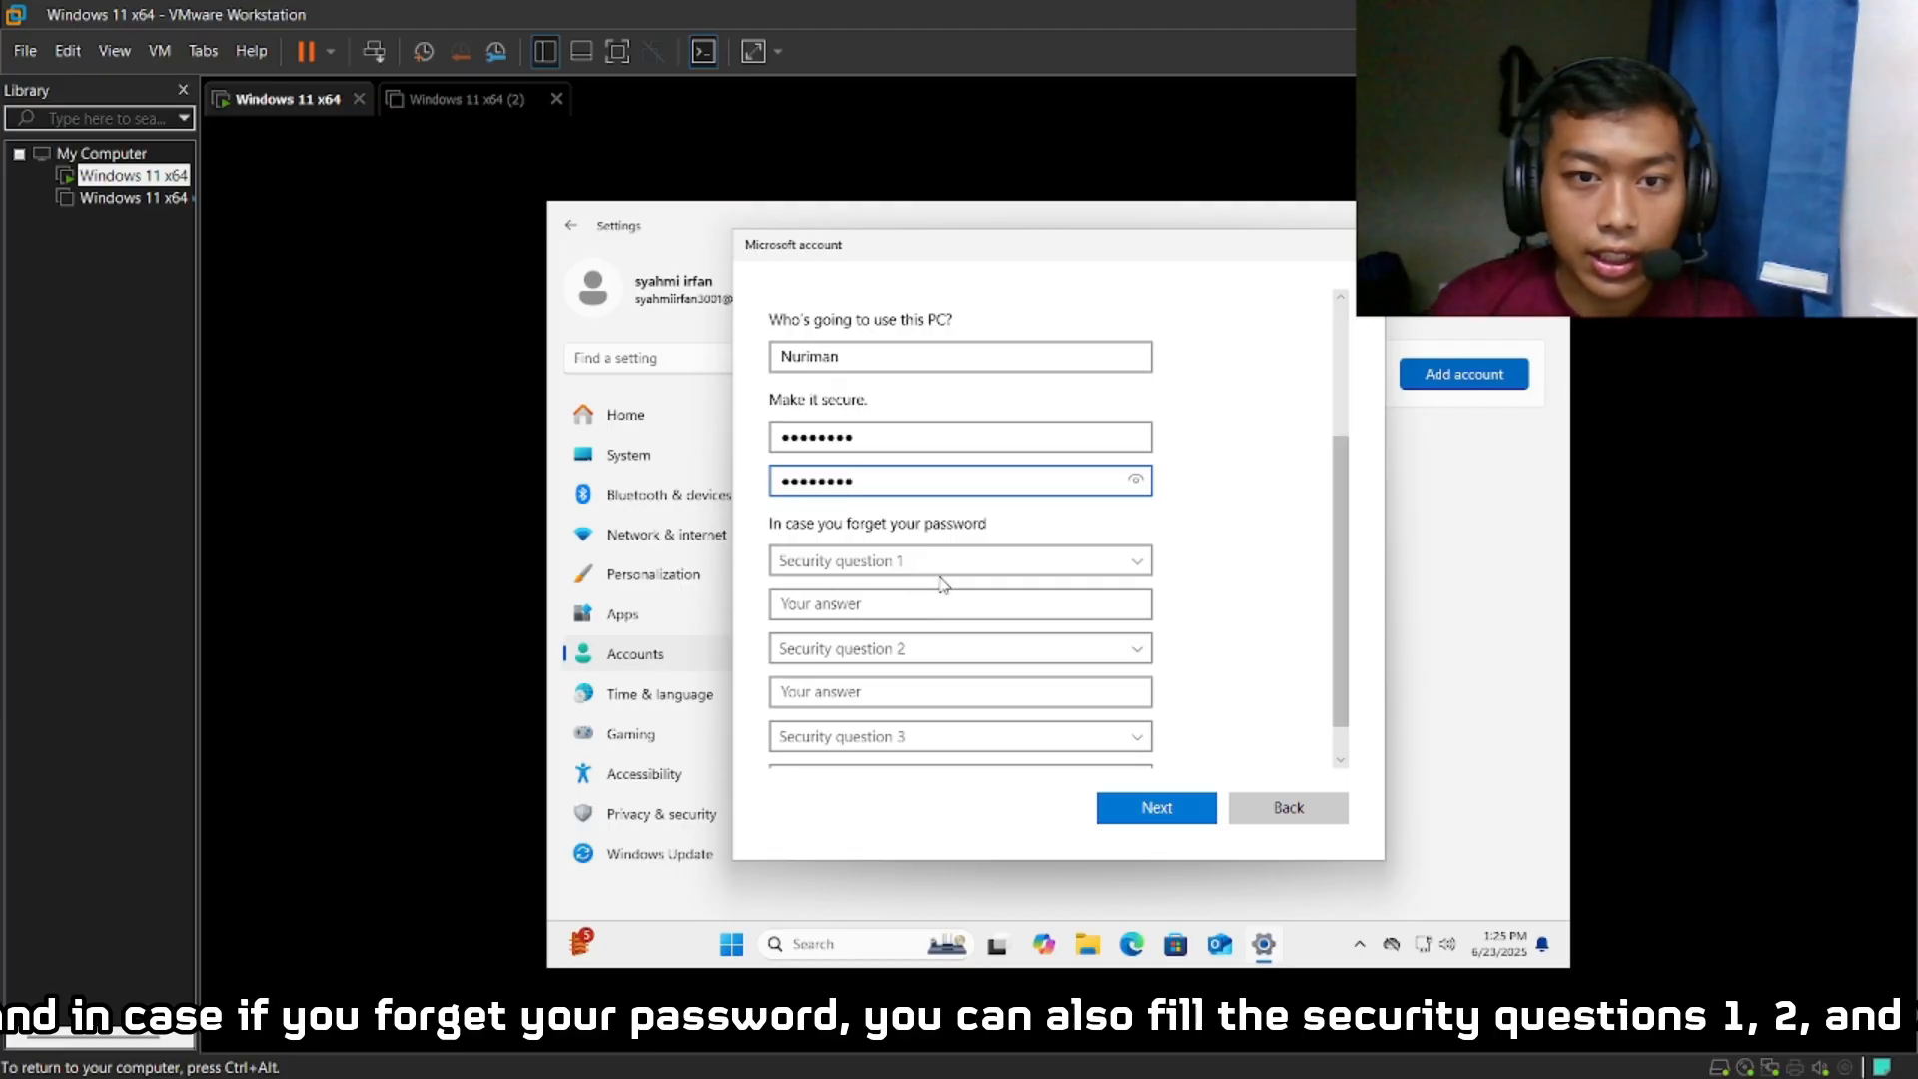
{"action": "scroll", "coordinate": [941, 587], "scroll_direction": "down", "scroll_amount": 1}
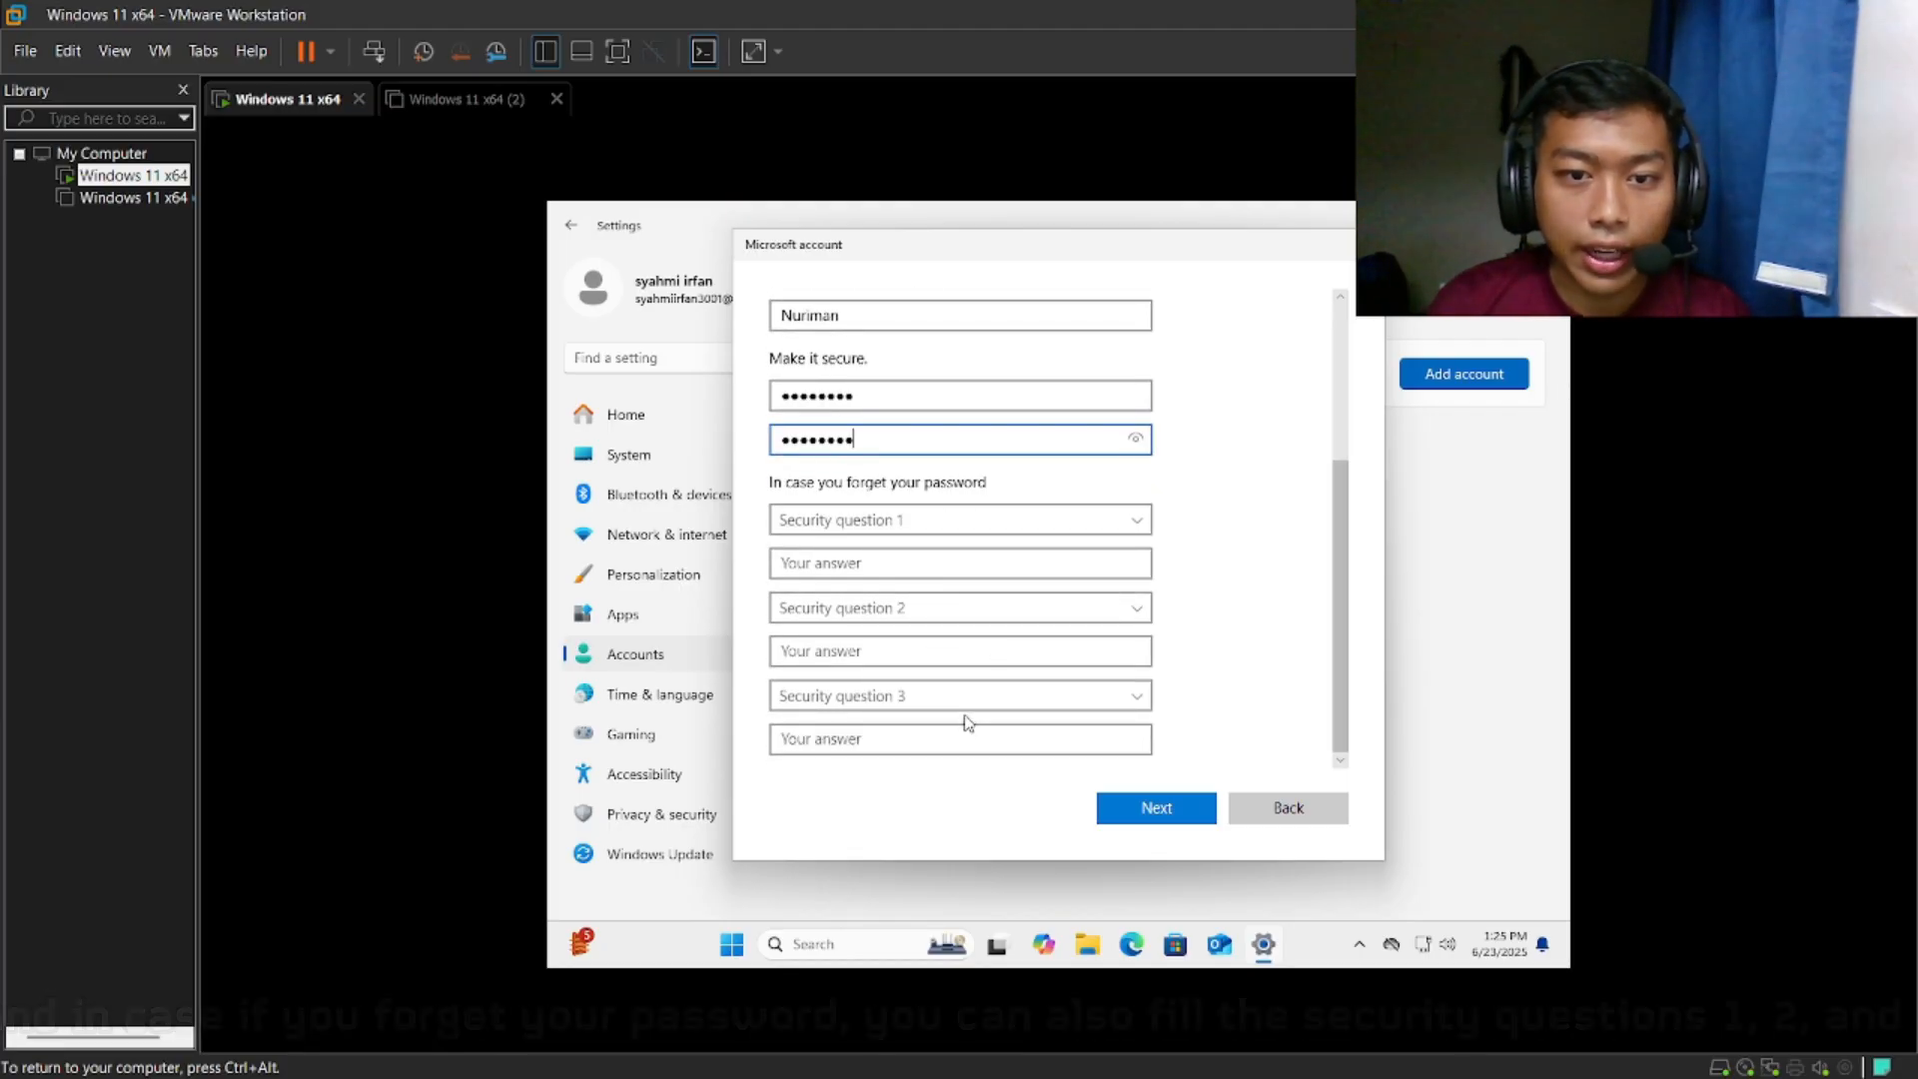
{"action": "left_click", "coordinate": [1006, 529]}
{"action": "left_click", "coordinate": [959, 541]}
{"action": "left_click", "coordinate": [946, 559]}
{"action": "type", "text": "koko"}
{"action": "left_click", "coordinate": [949, 605]}
{"action": "left_click", "coordinate": [984, 651]}
{"action": "left_click", "coordinate": [972, 653]}
{"action": "type", "text": "Klang"}
{"action": "left_click", "coordinate": [964, 741]}
{"action": "type", "text": "SKKC"}
{"action": "left_click", "coordinate": [1151, 817]}
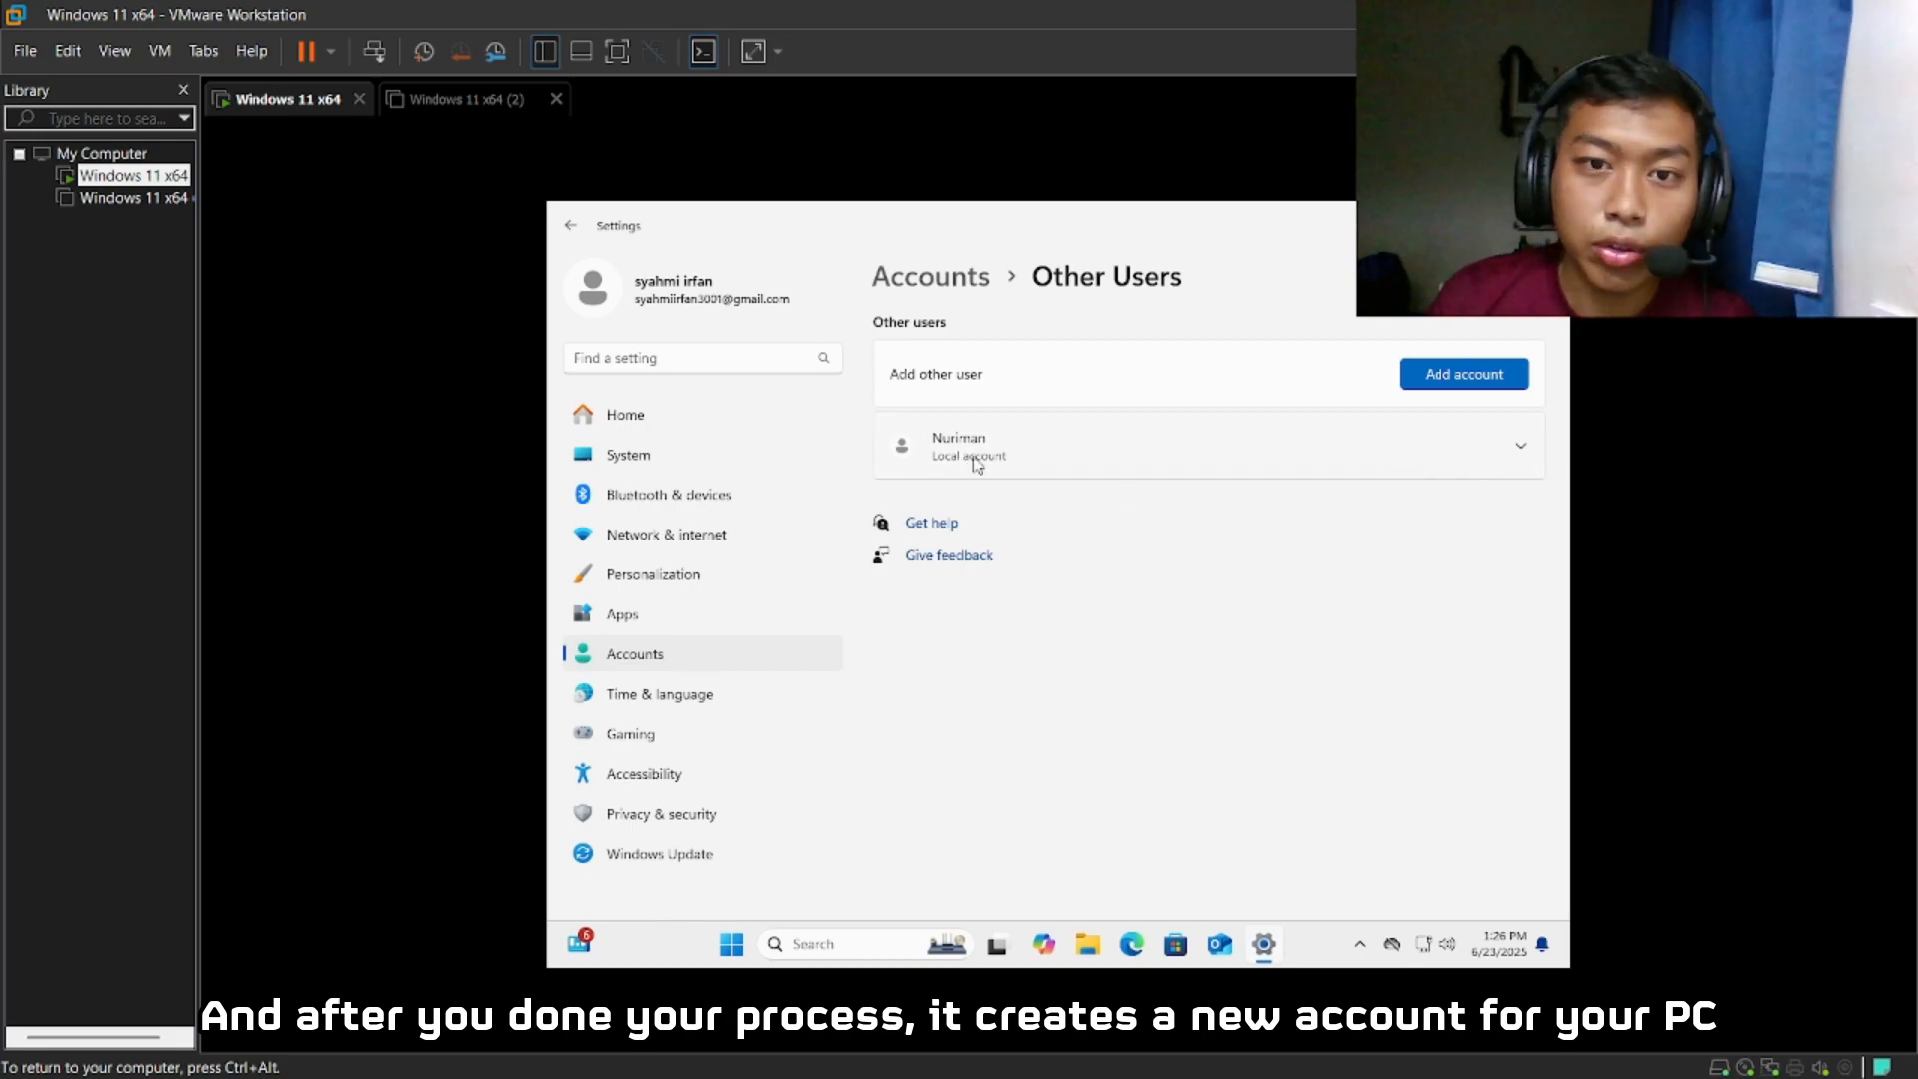
{"action": "left_click", "coordinate": [1519, 452]}
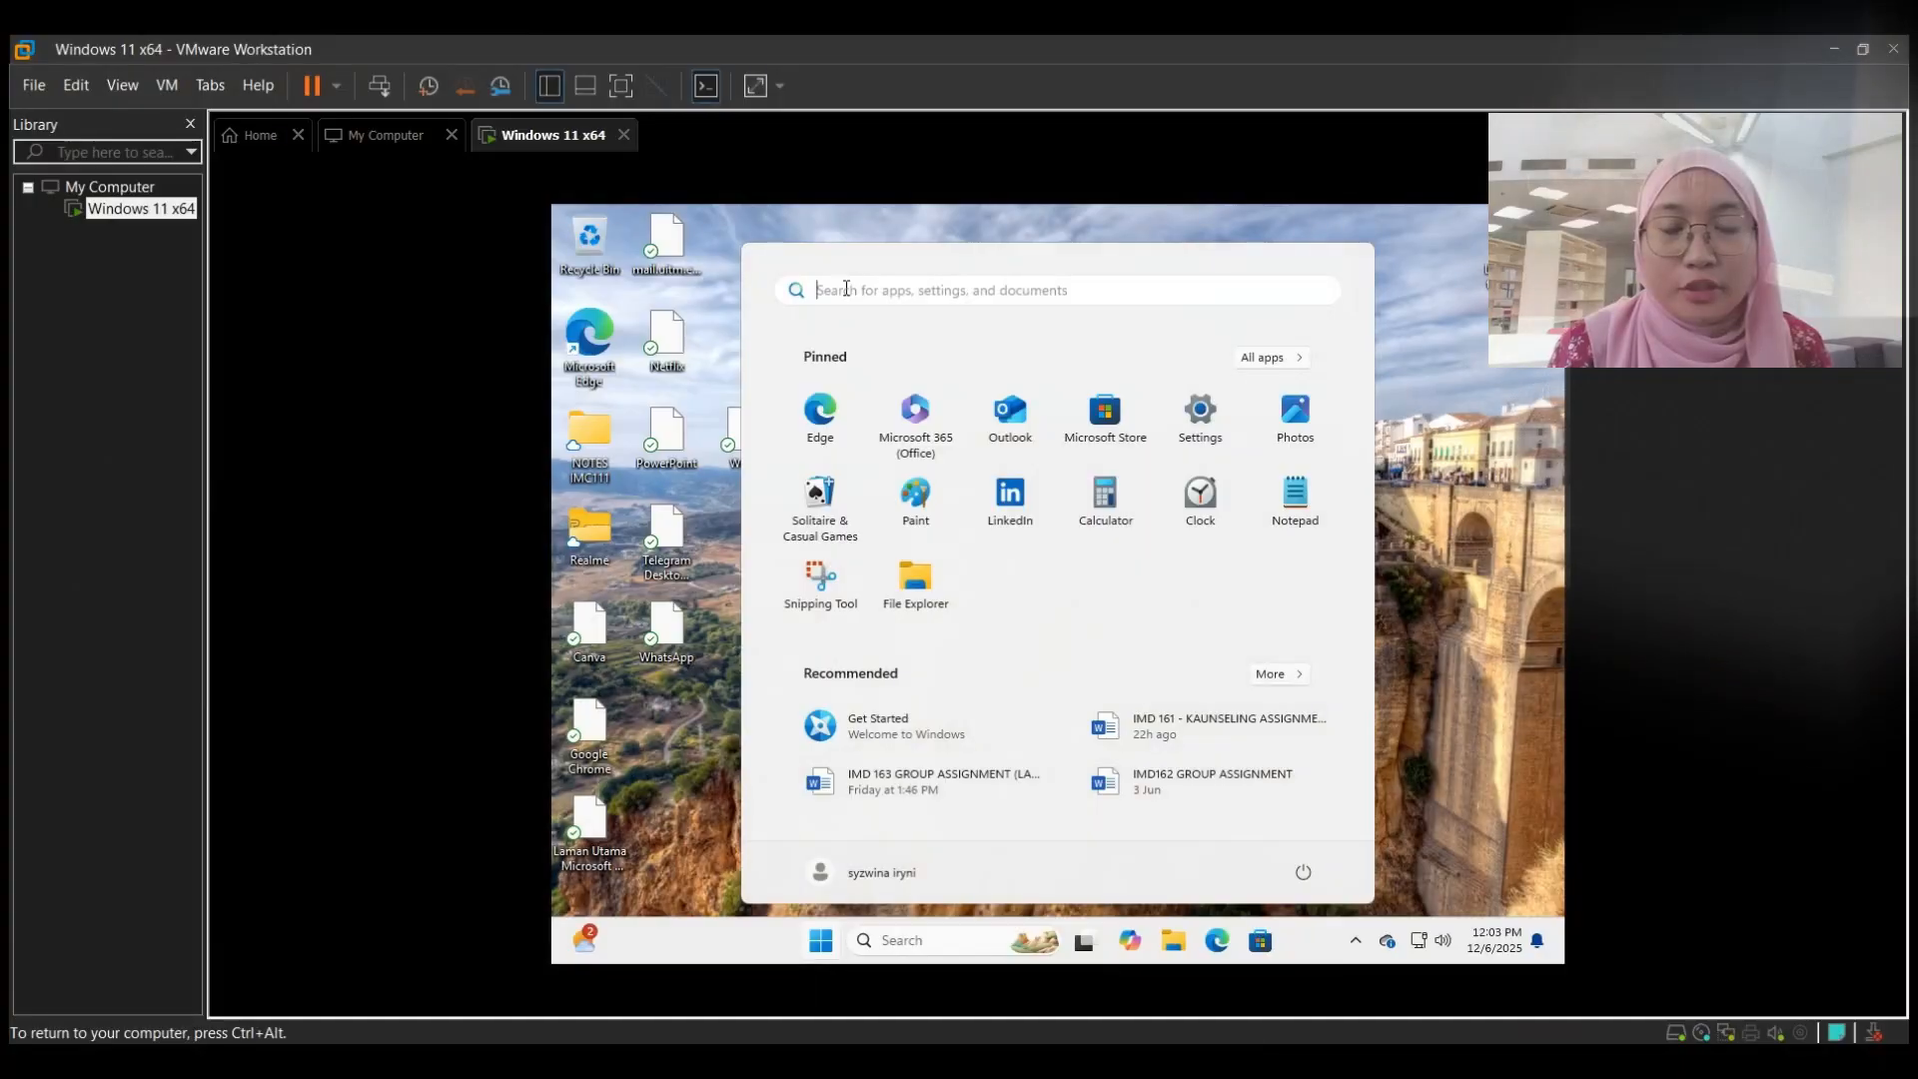
{"action": "left_click", "coordinate": [846, 289]}
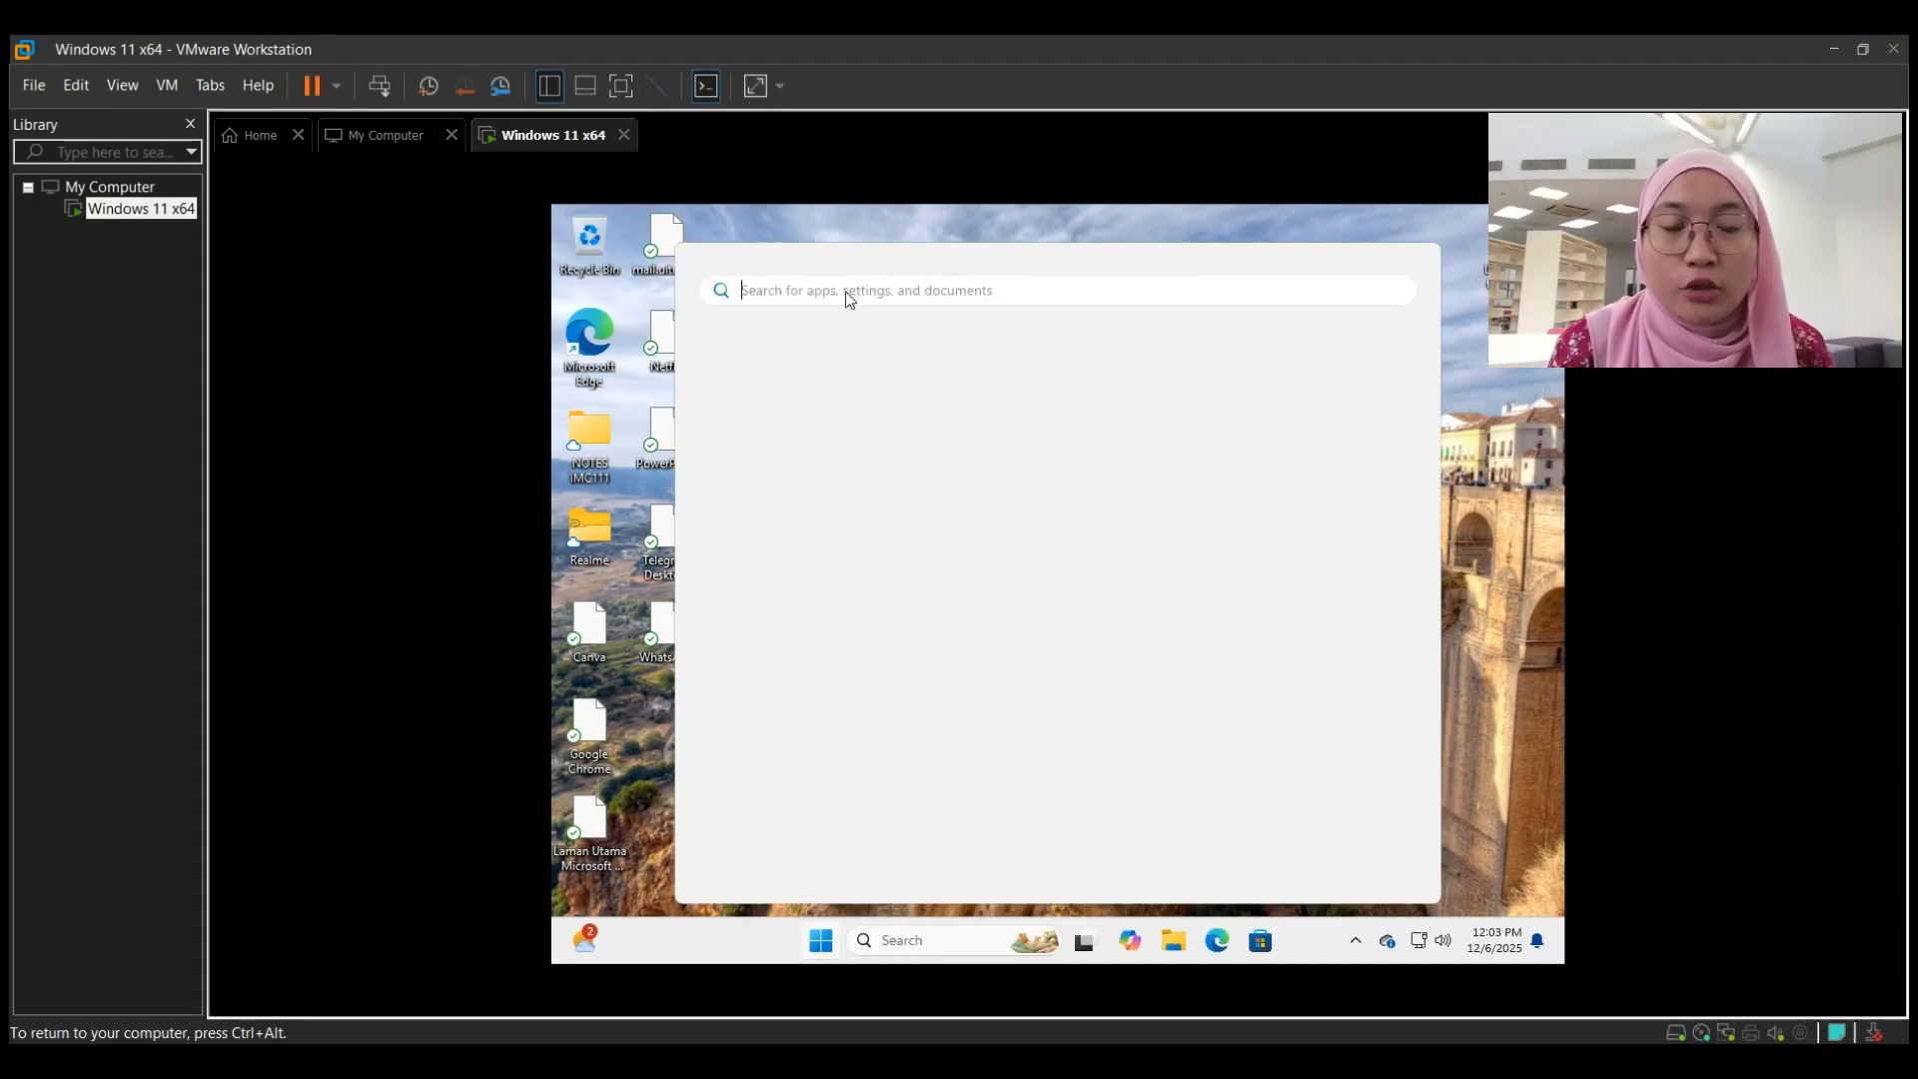
{"action": "type", "text": "settings"}
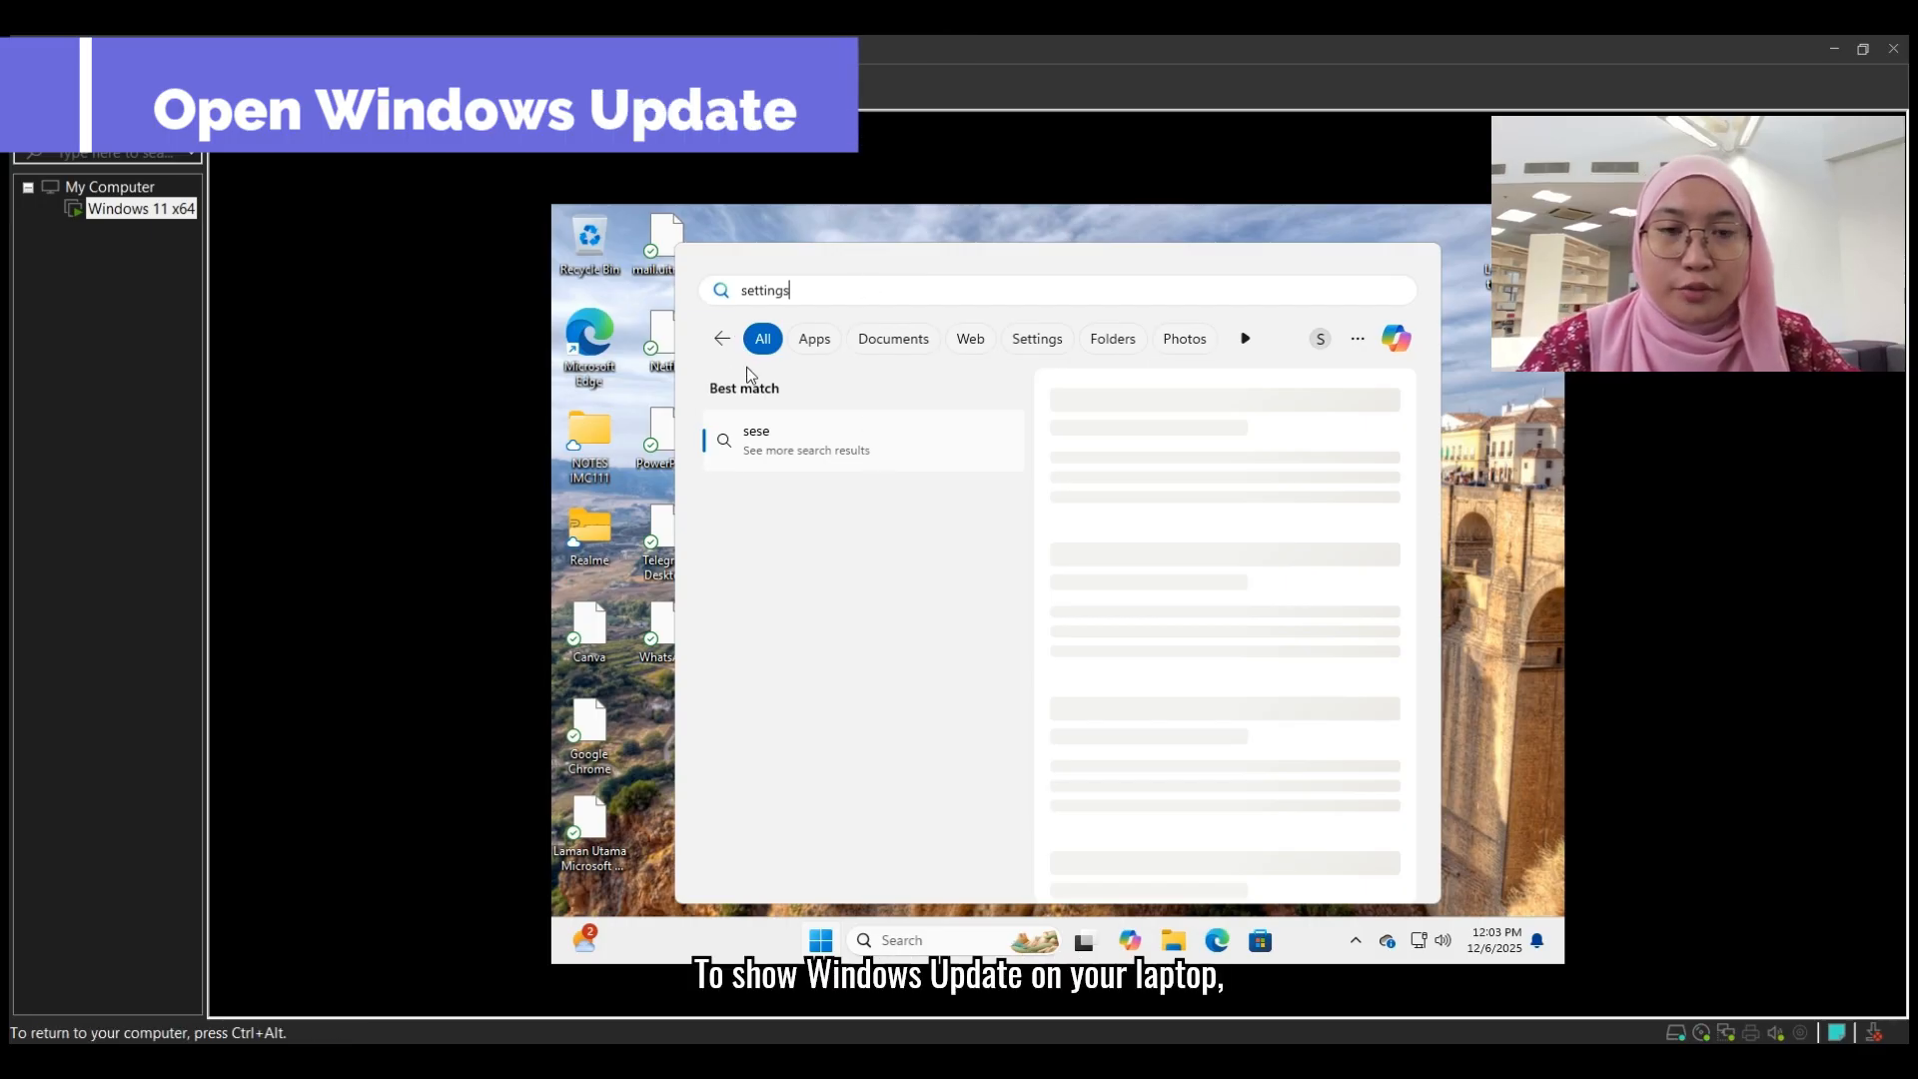
{"action": "left_click", "coordinate": [725, 340]}
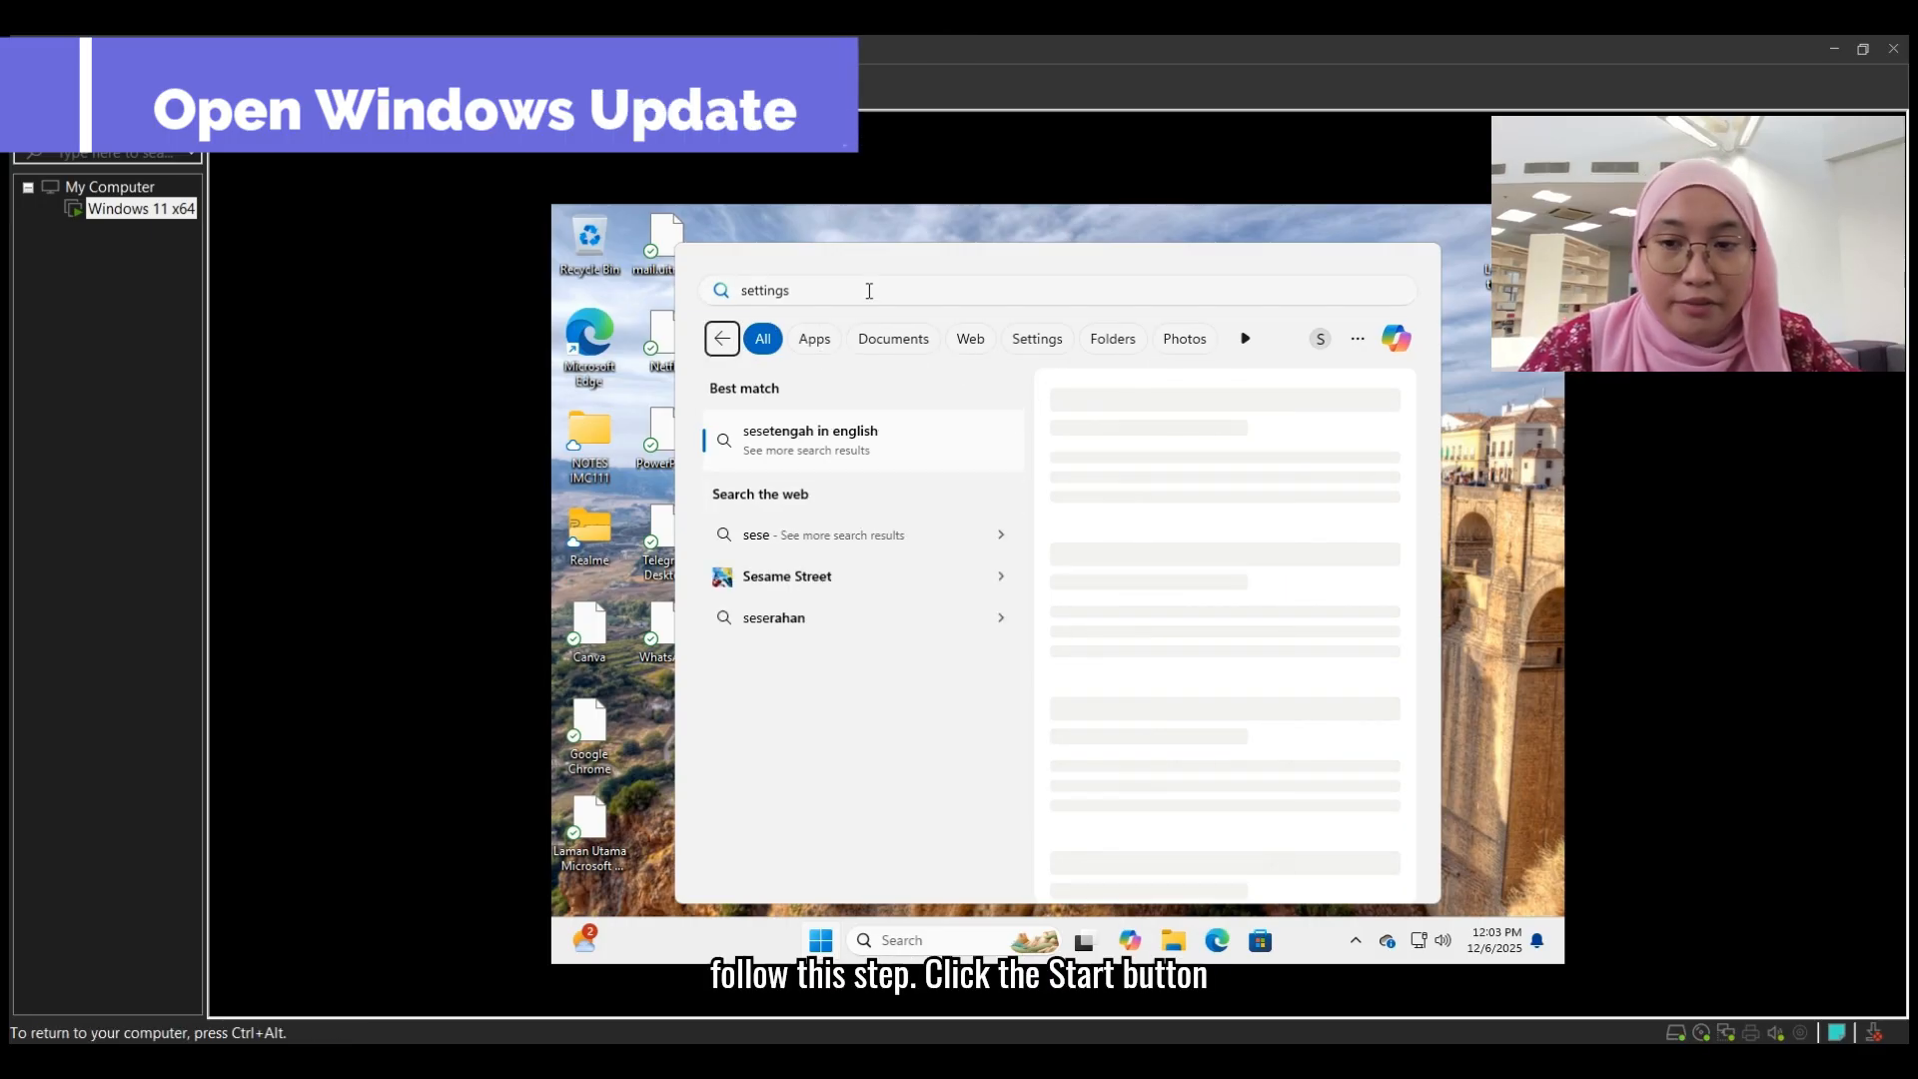
{"action": "left_click", "coordinate": [870, 291]}
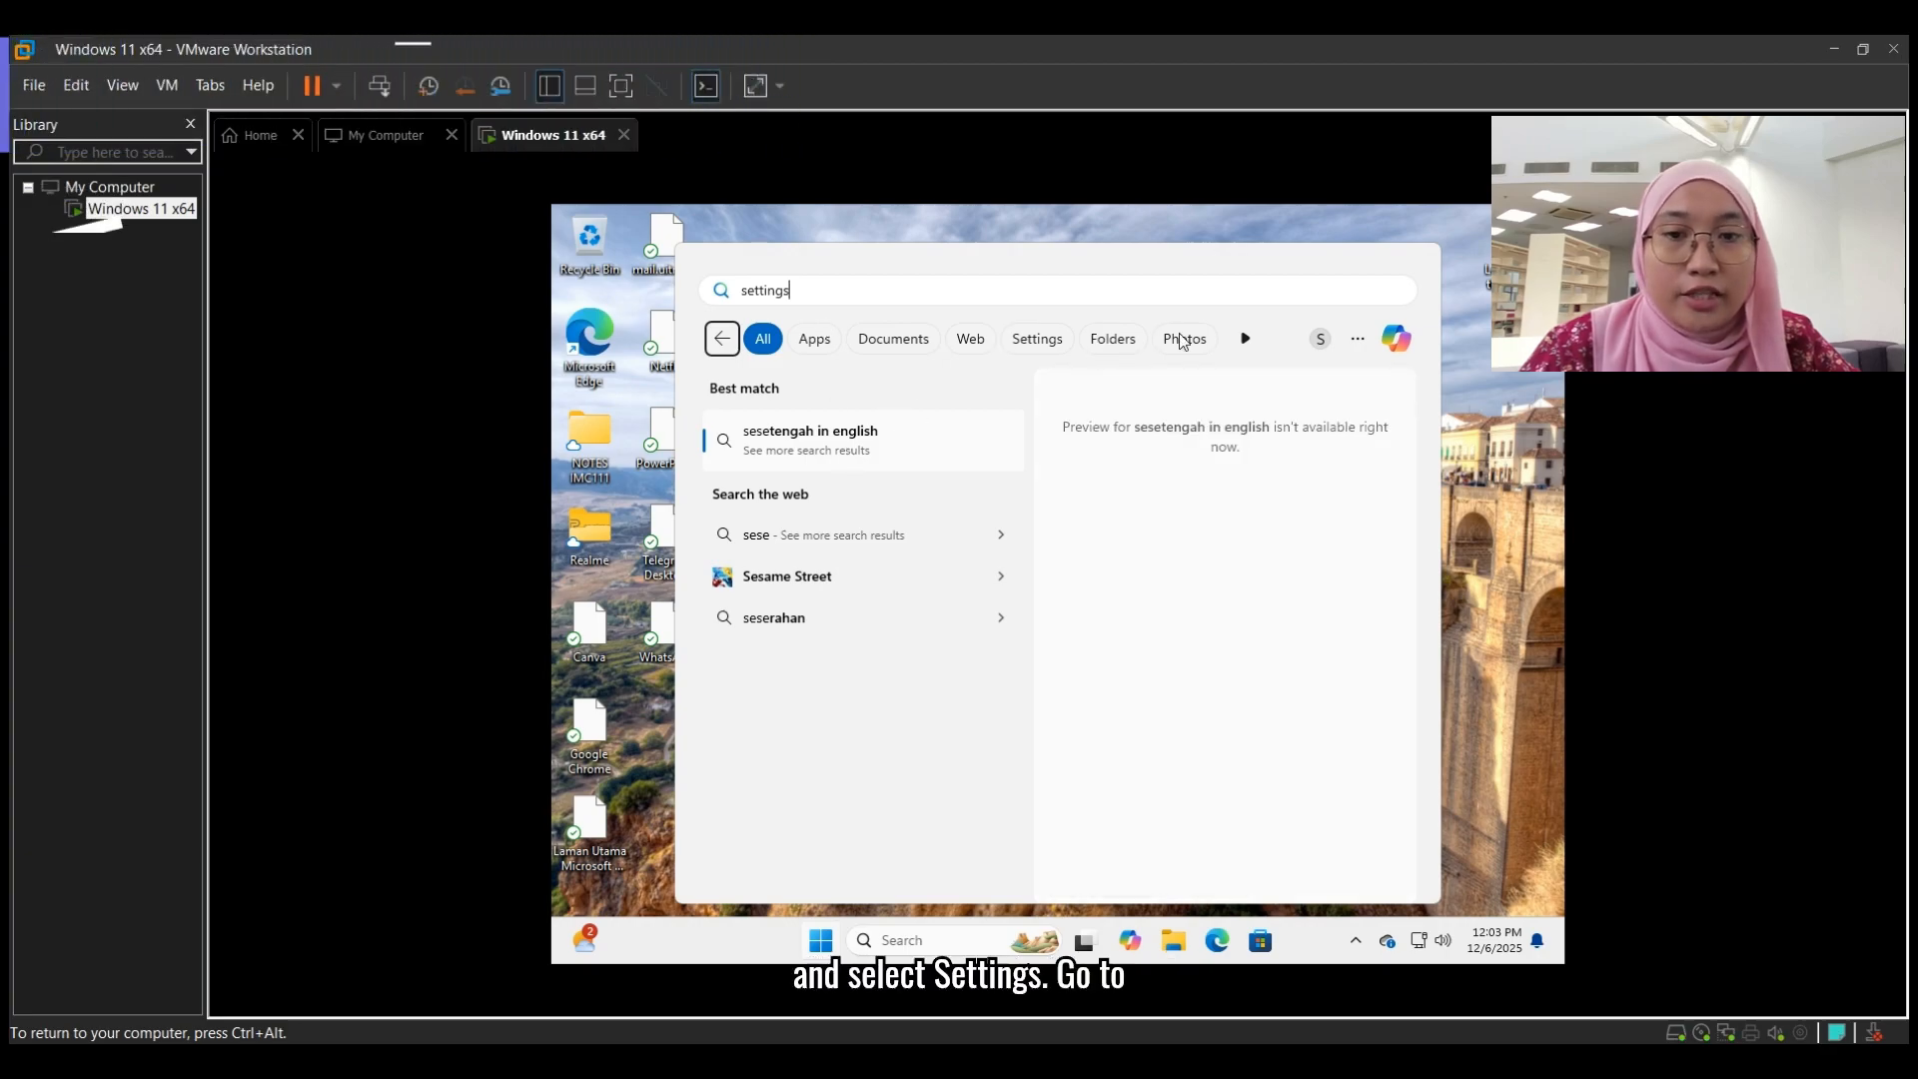
- Search Windows for settings, and on the Windows Update page start installing all available updates, including the 2025-06 cumulative update KB5063060
{"action": "left_click", "coordinate": [830, 943]}
{"action": "left_click", "coordinate": [831, 943]}
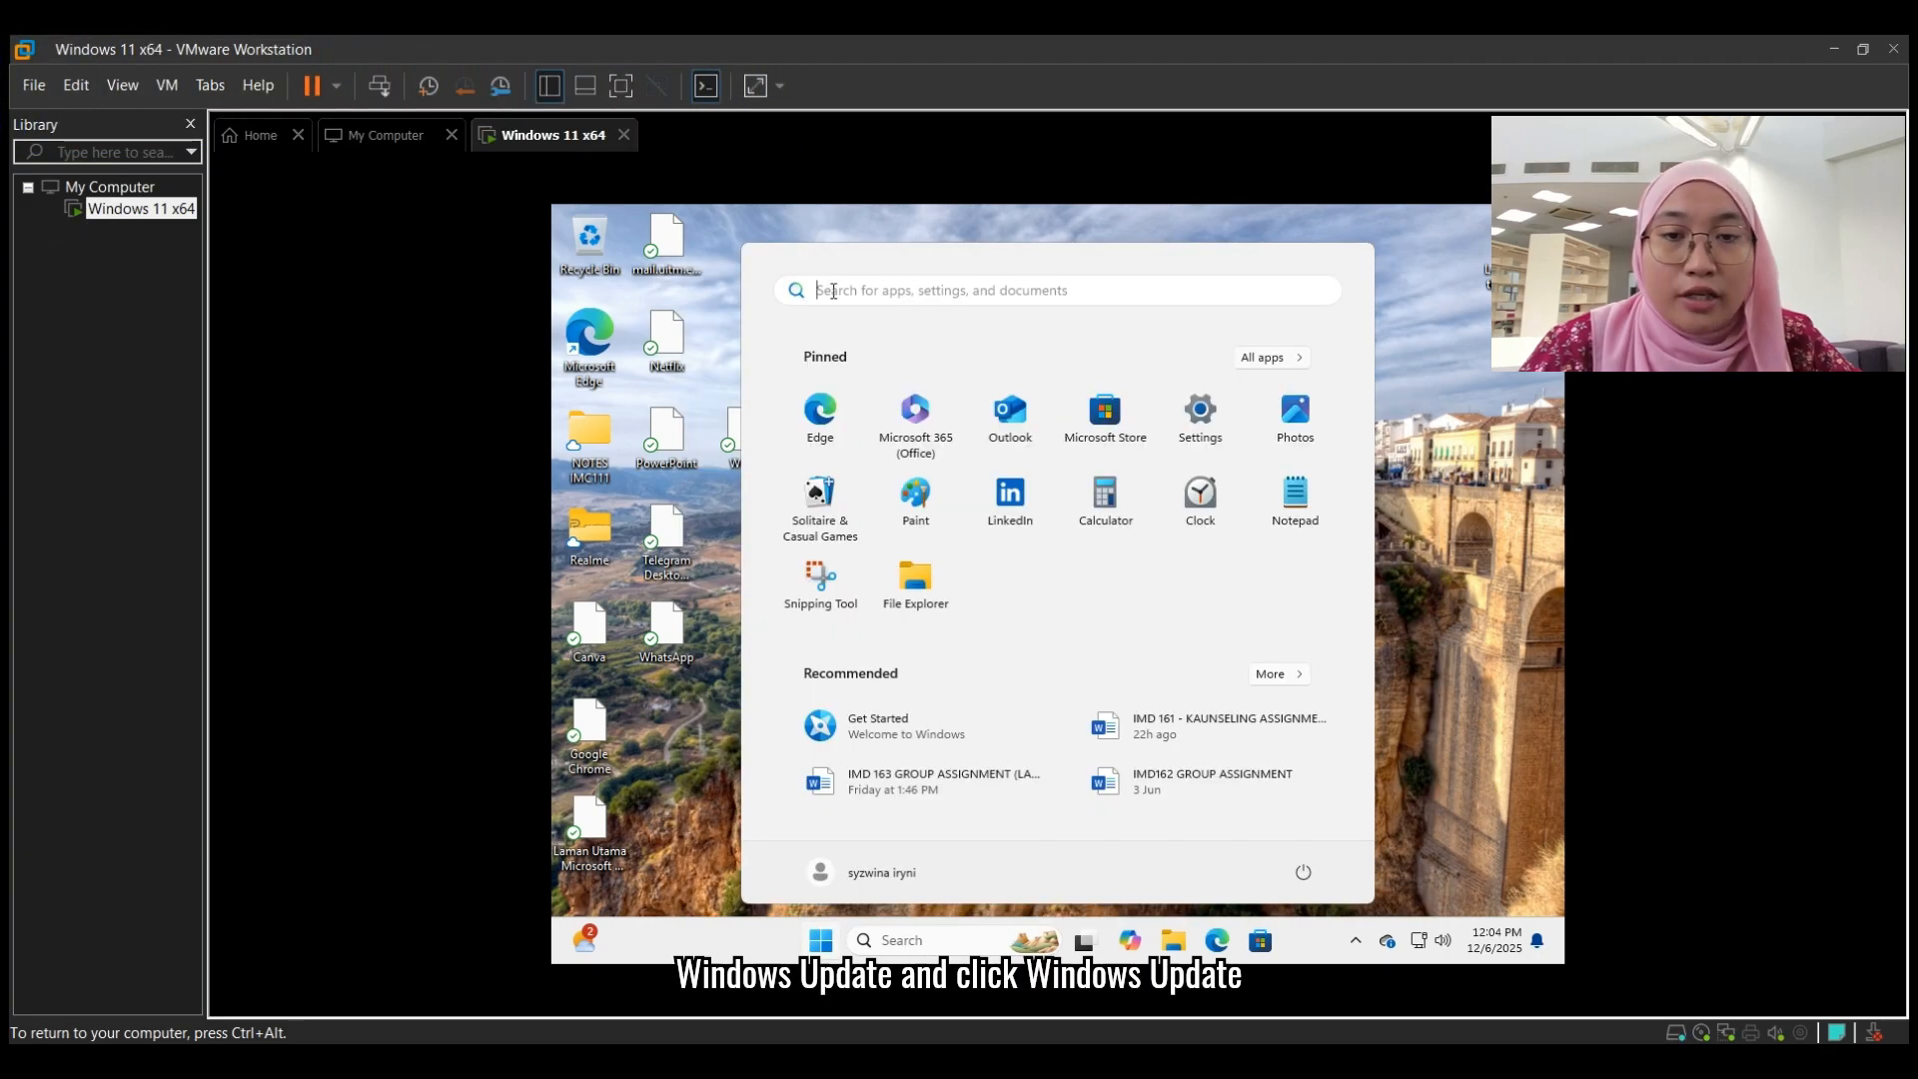
{"action": "left_click", "coordinate": [1019, 299]}
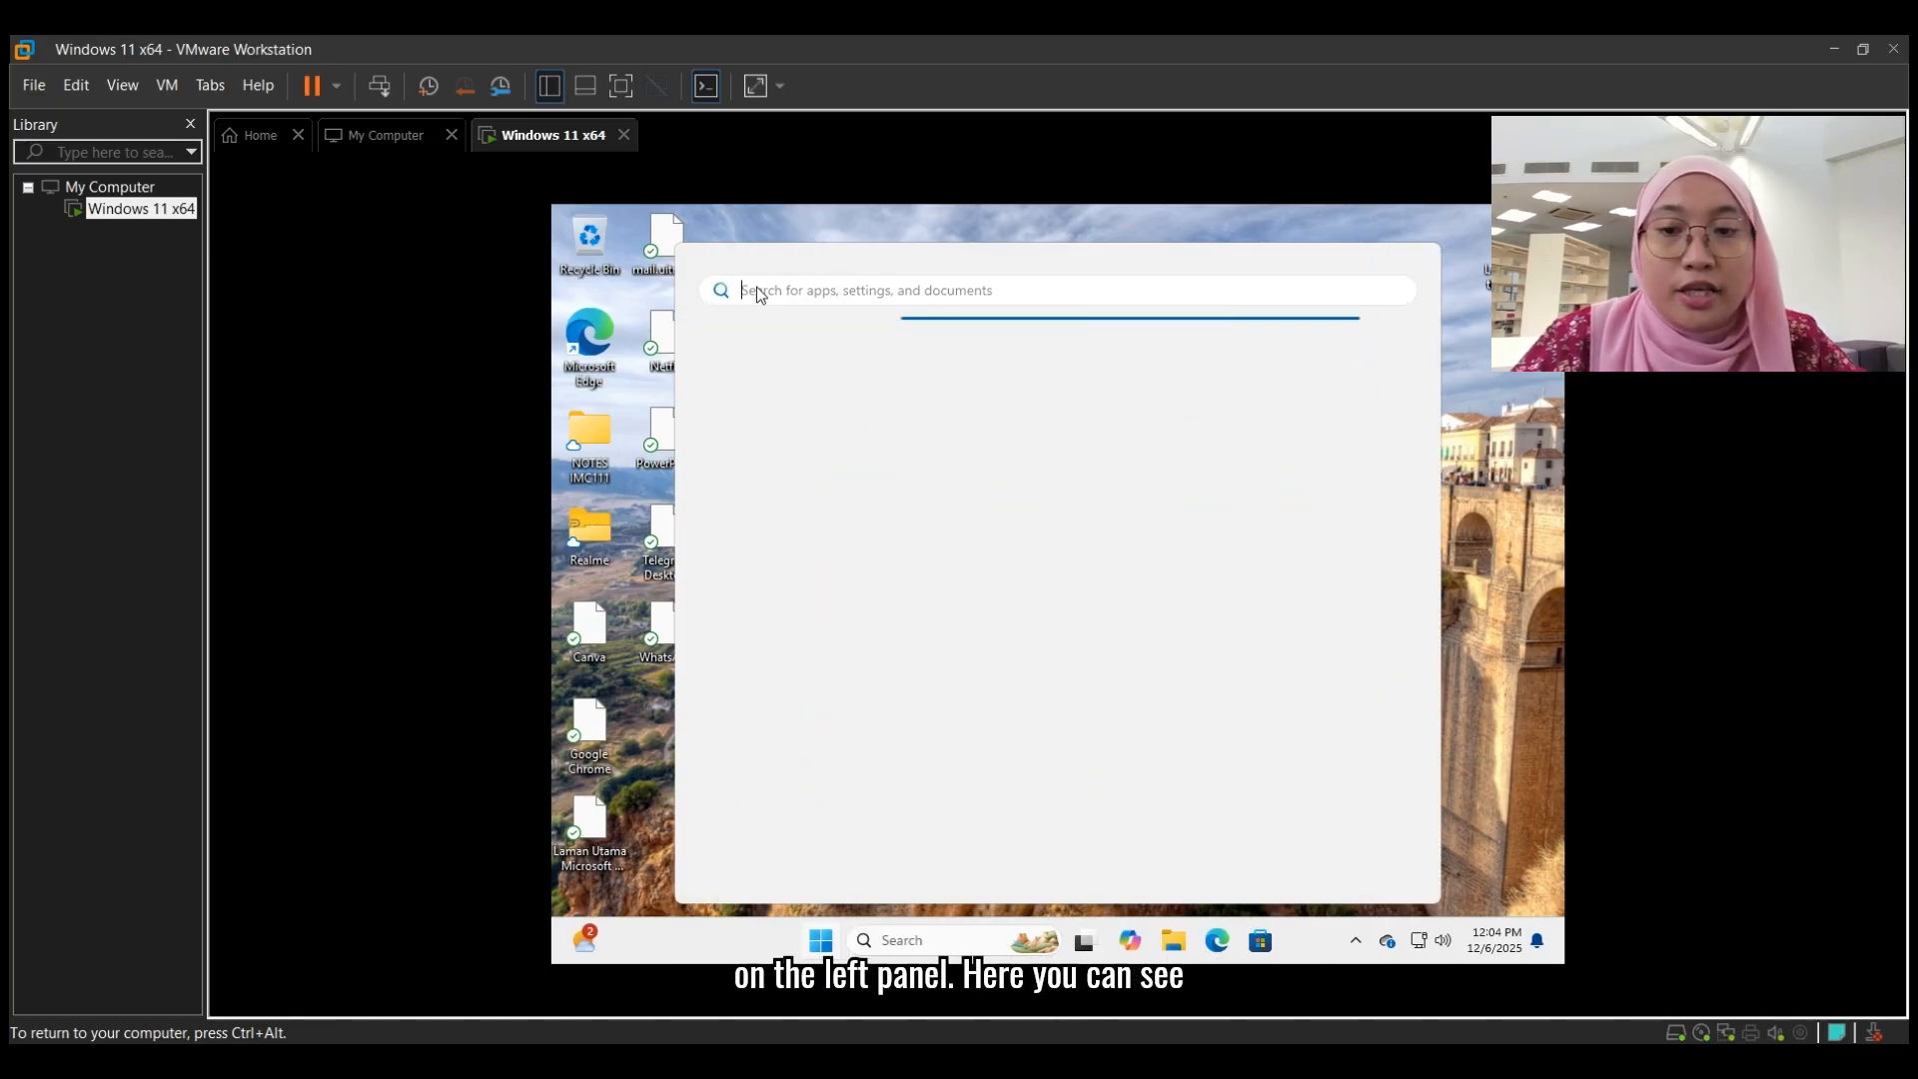
{"action": "type", "text": "ssettings"}
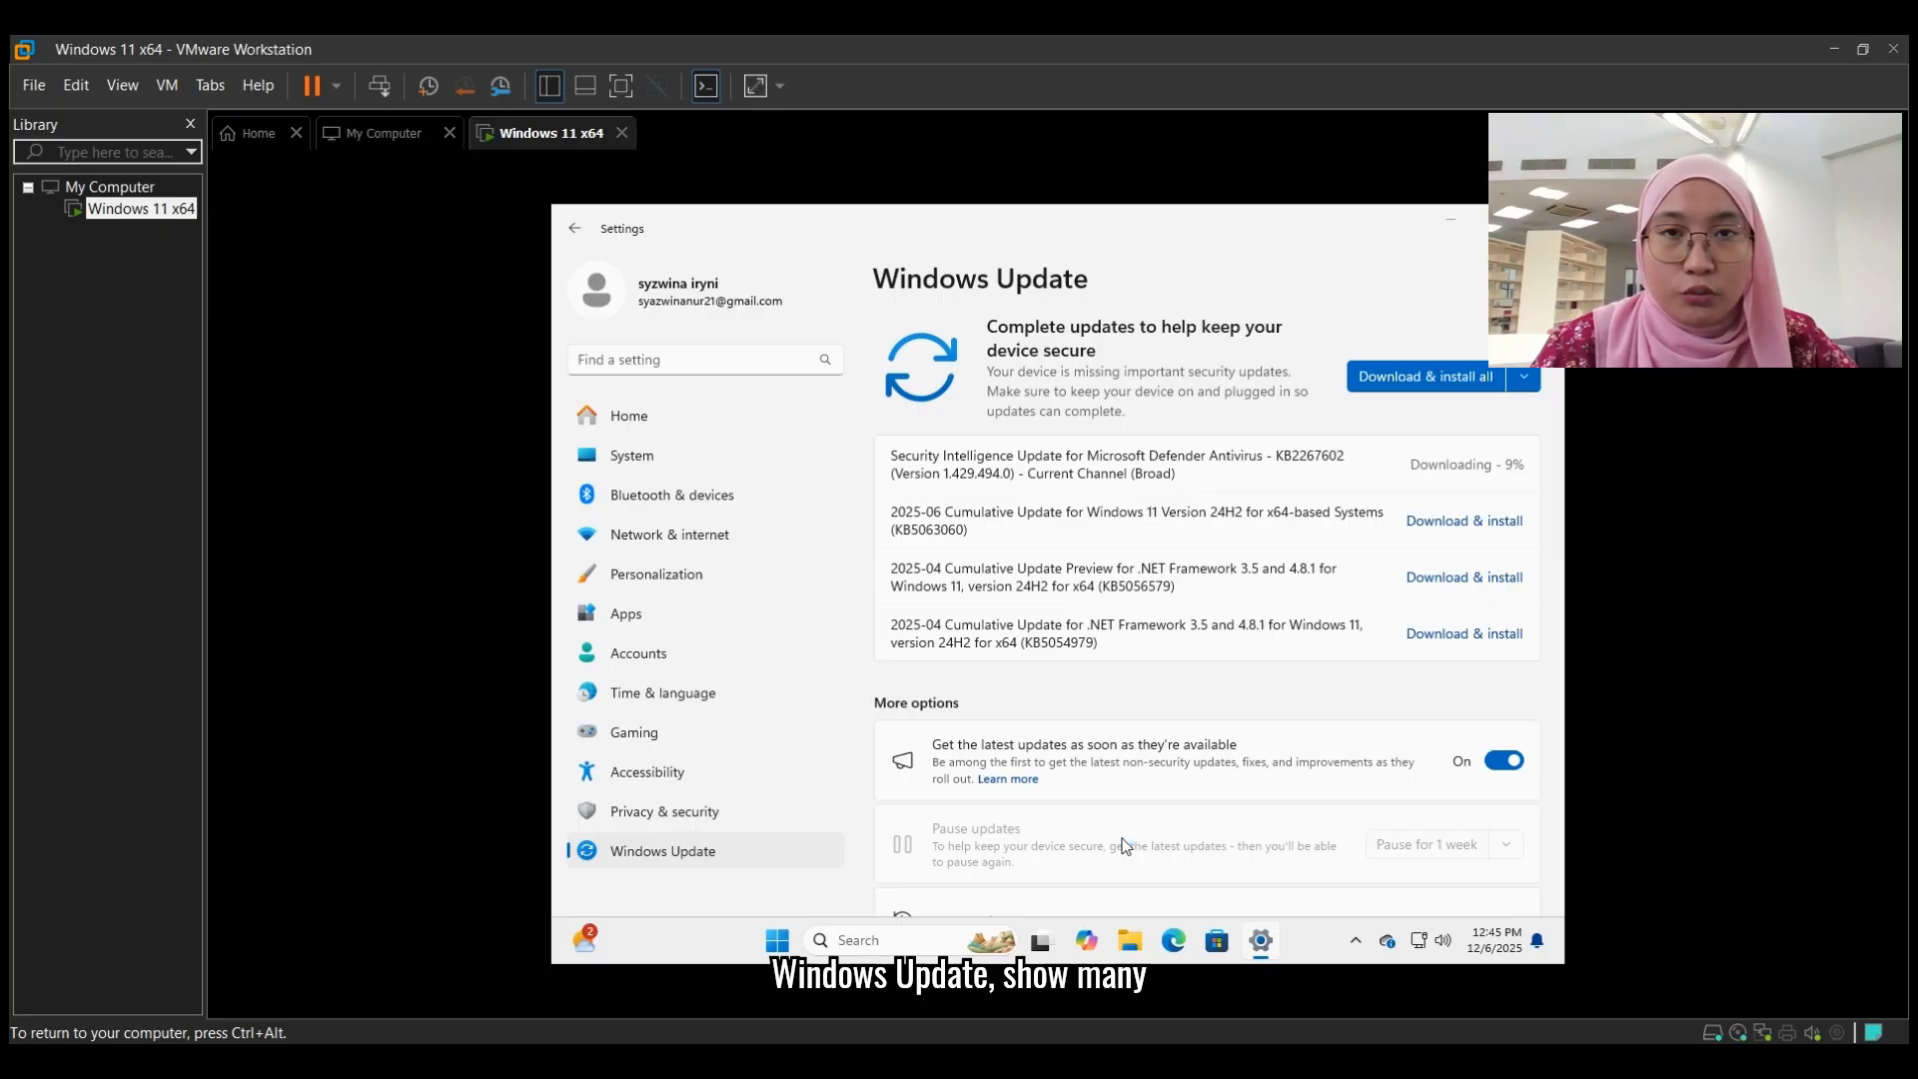
{"action": "left_click", "coordinate": [1467, 379]}
{"action": "left_click", "coordinate": [1464, 521]}
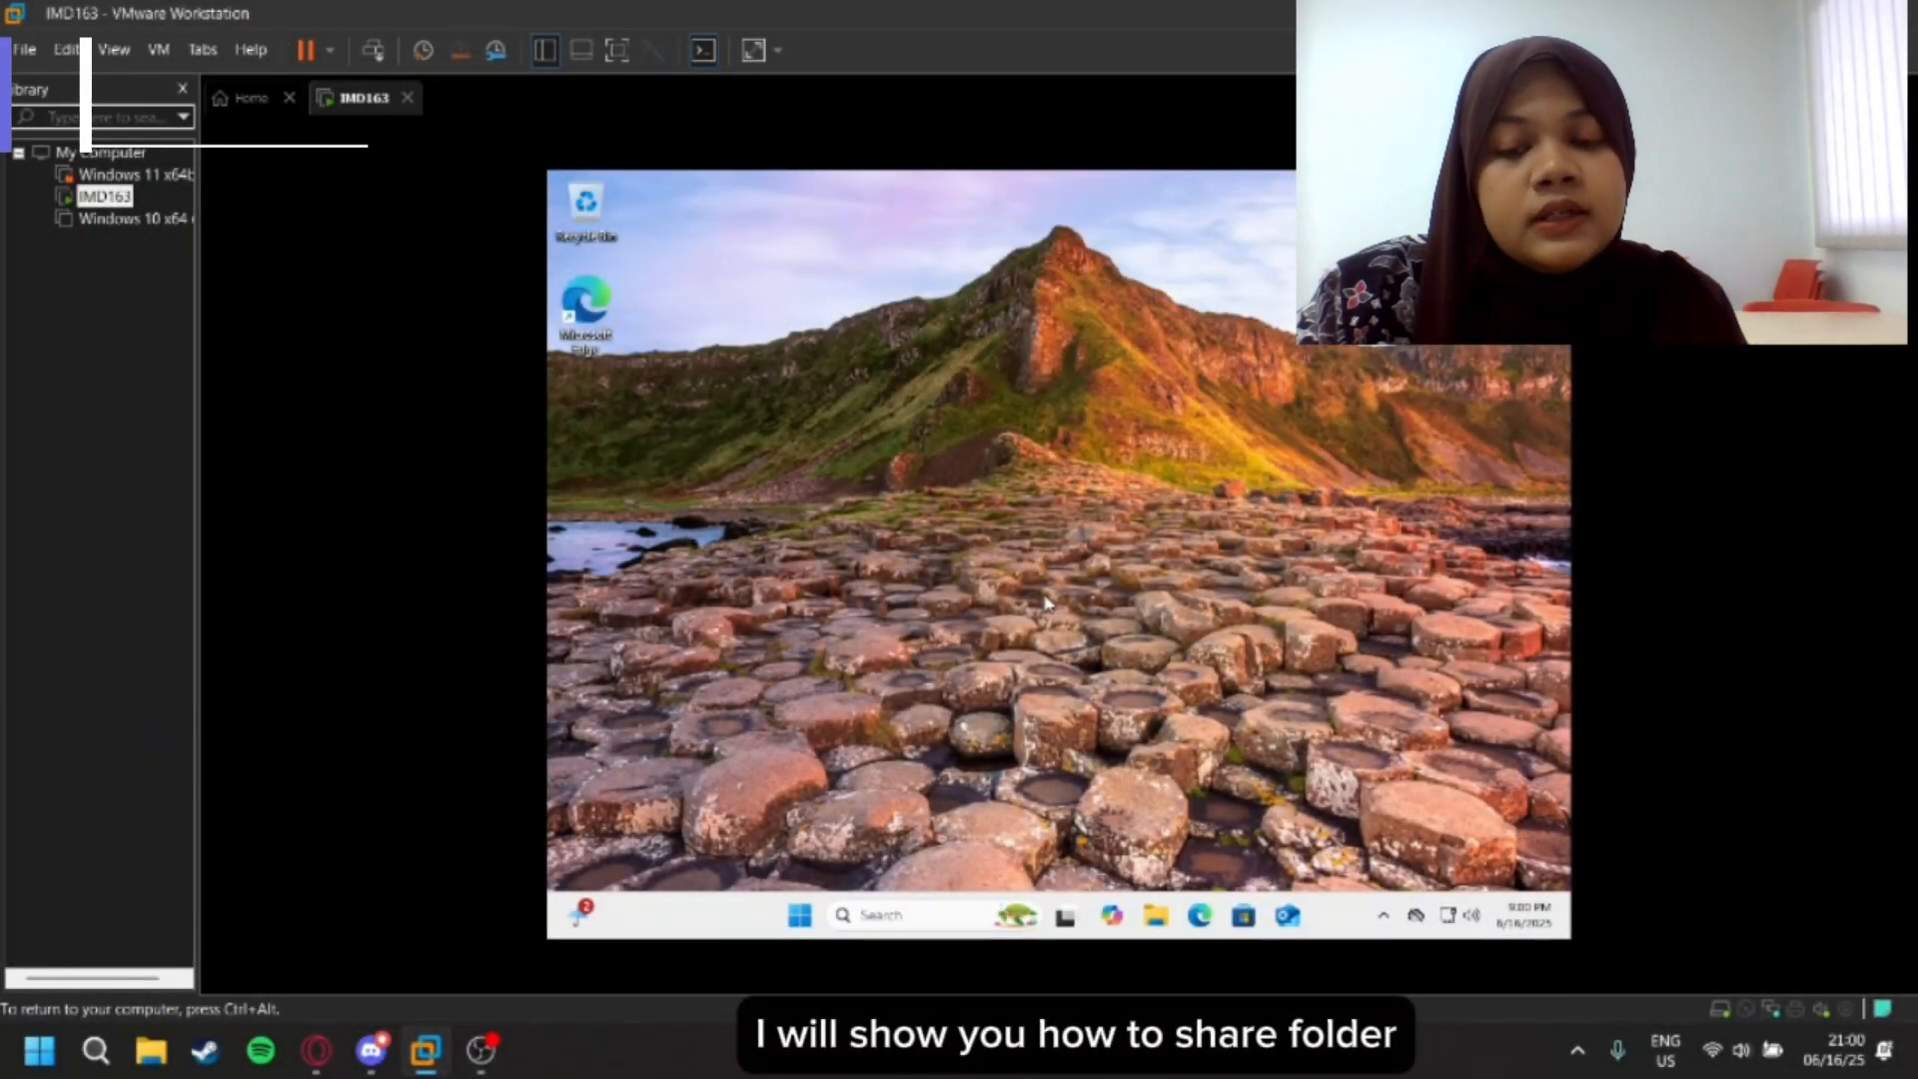
- Open the Downloads folder in File Explorer
{"action": "left_click", "coordinate": [1155, 922]}
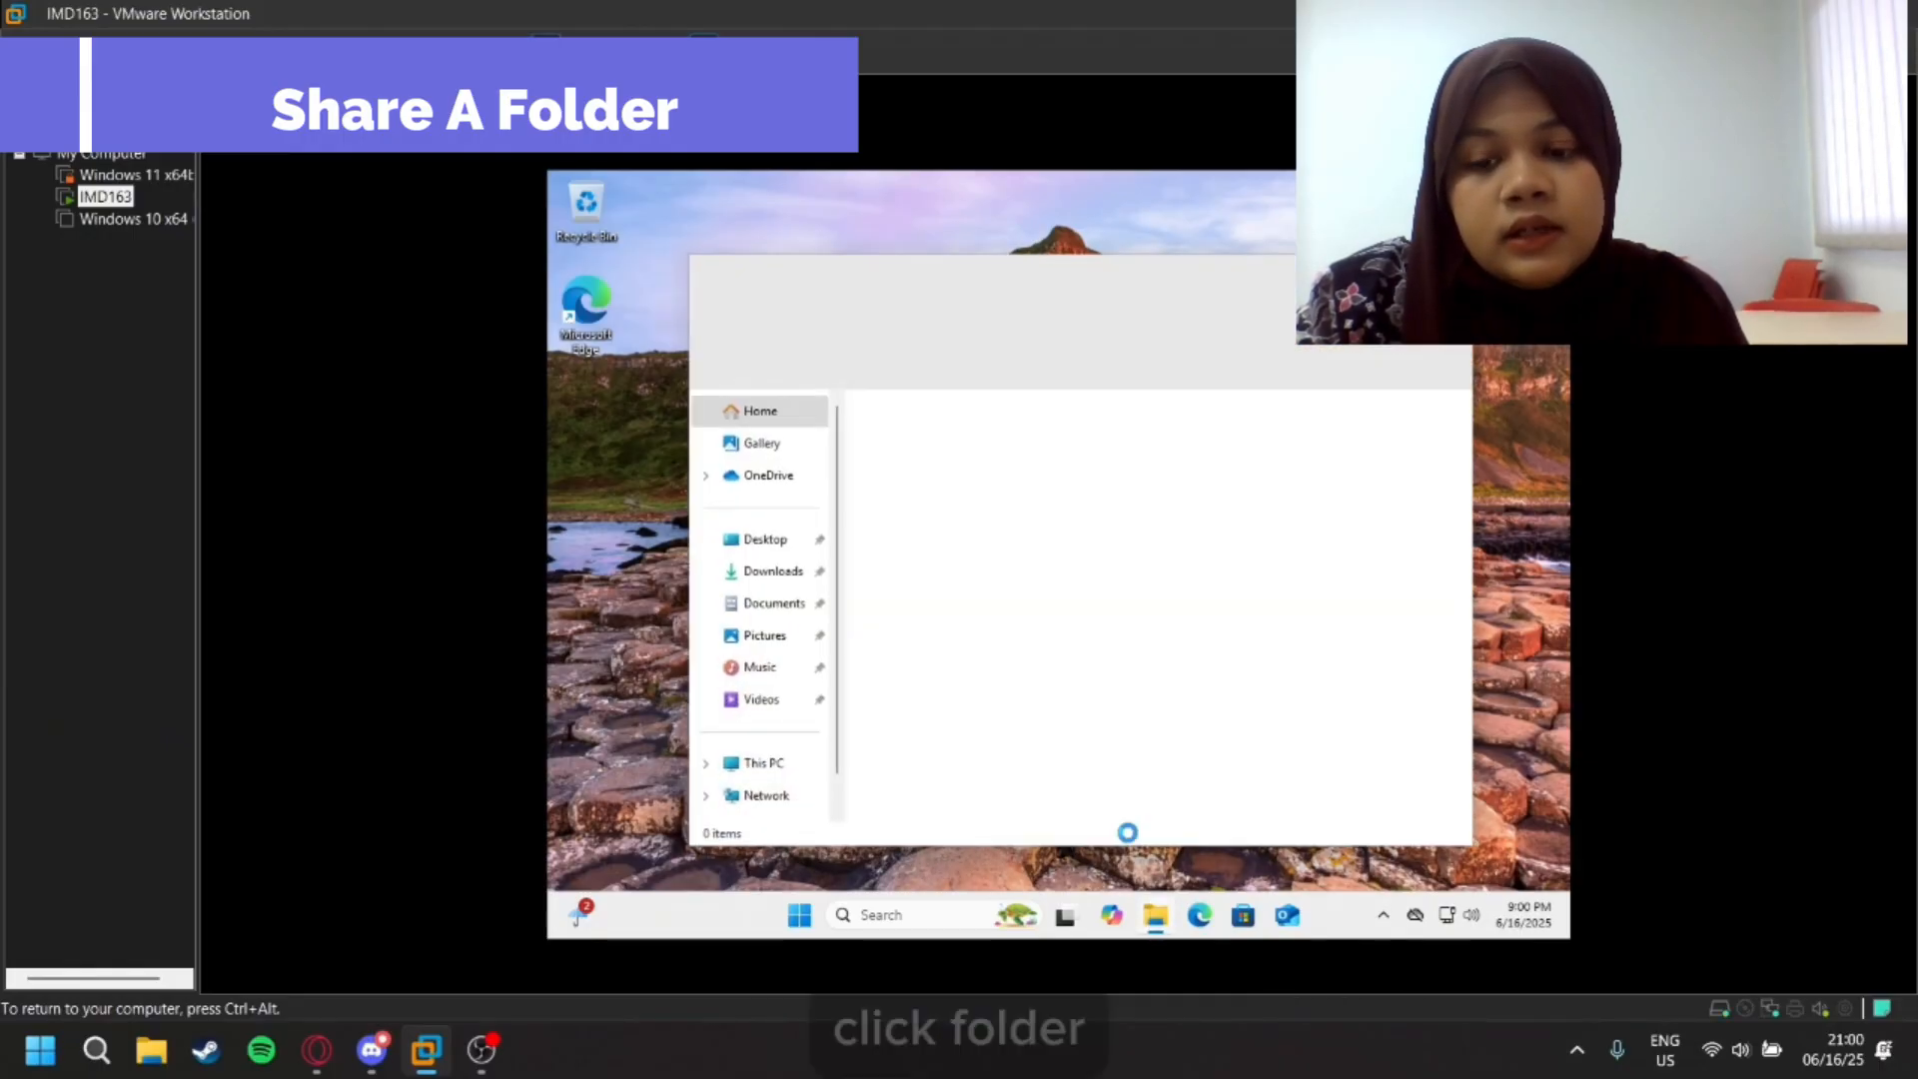
{"action": "left_click", "coordinate": [774, 574]}
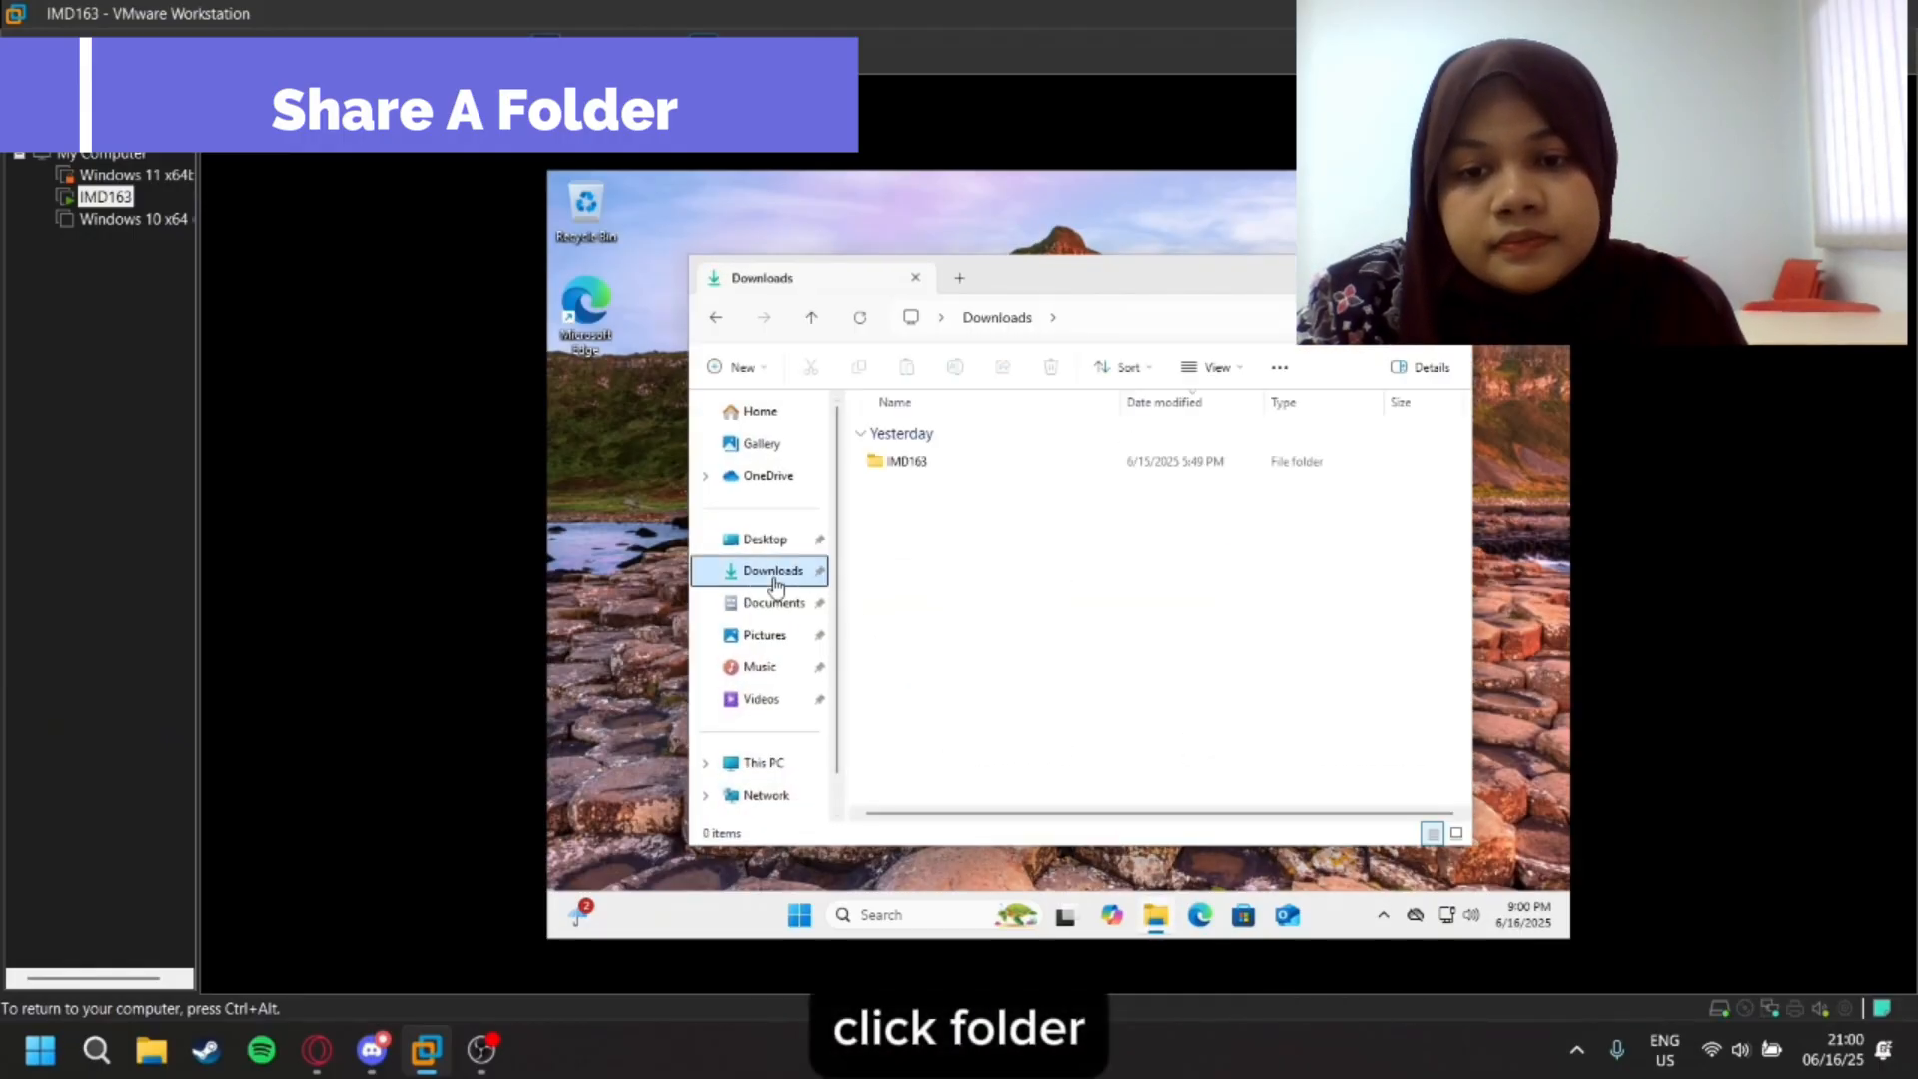
{"action": "right_click", "coordinate": [1014, 463]}
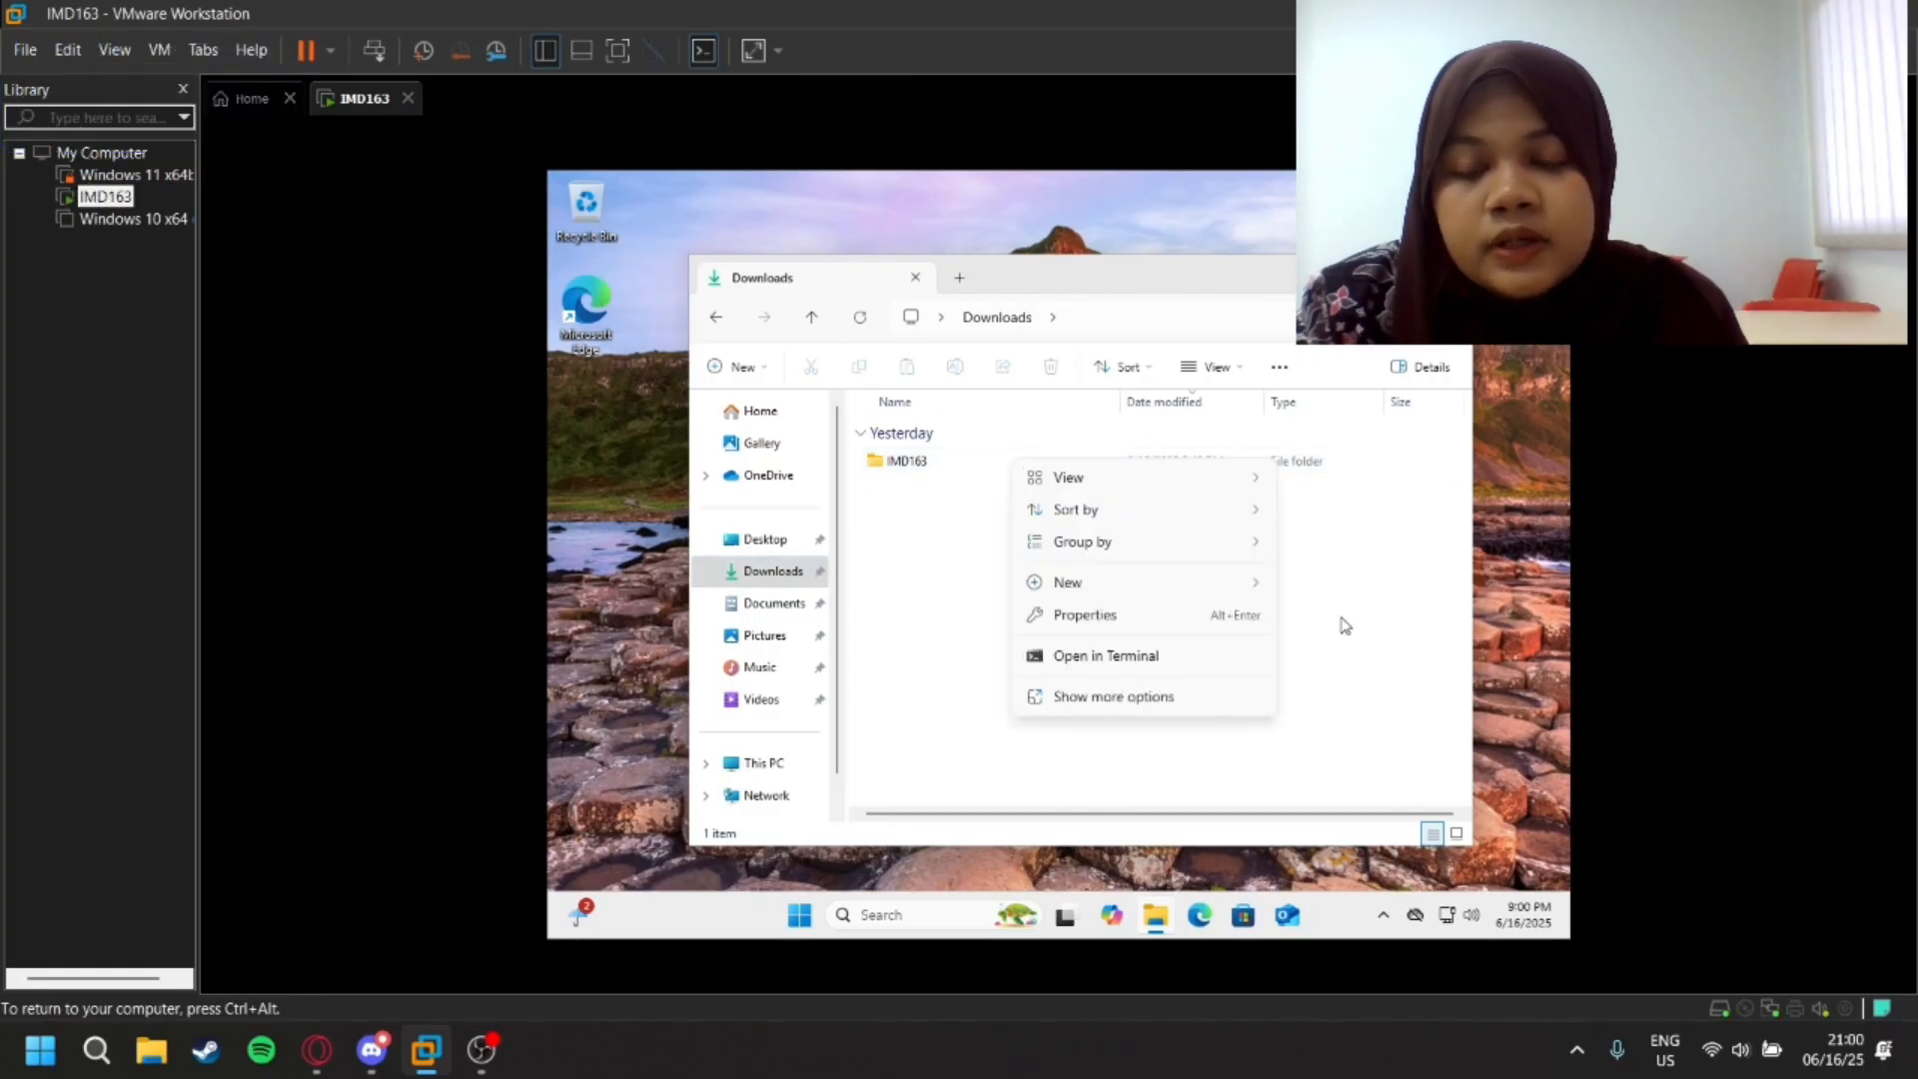
{"action": "left_click", "coordinate": [906, 576]}
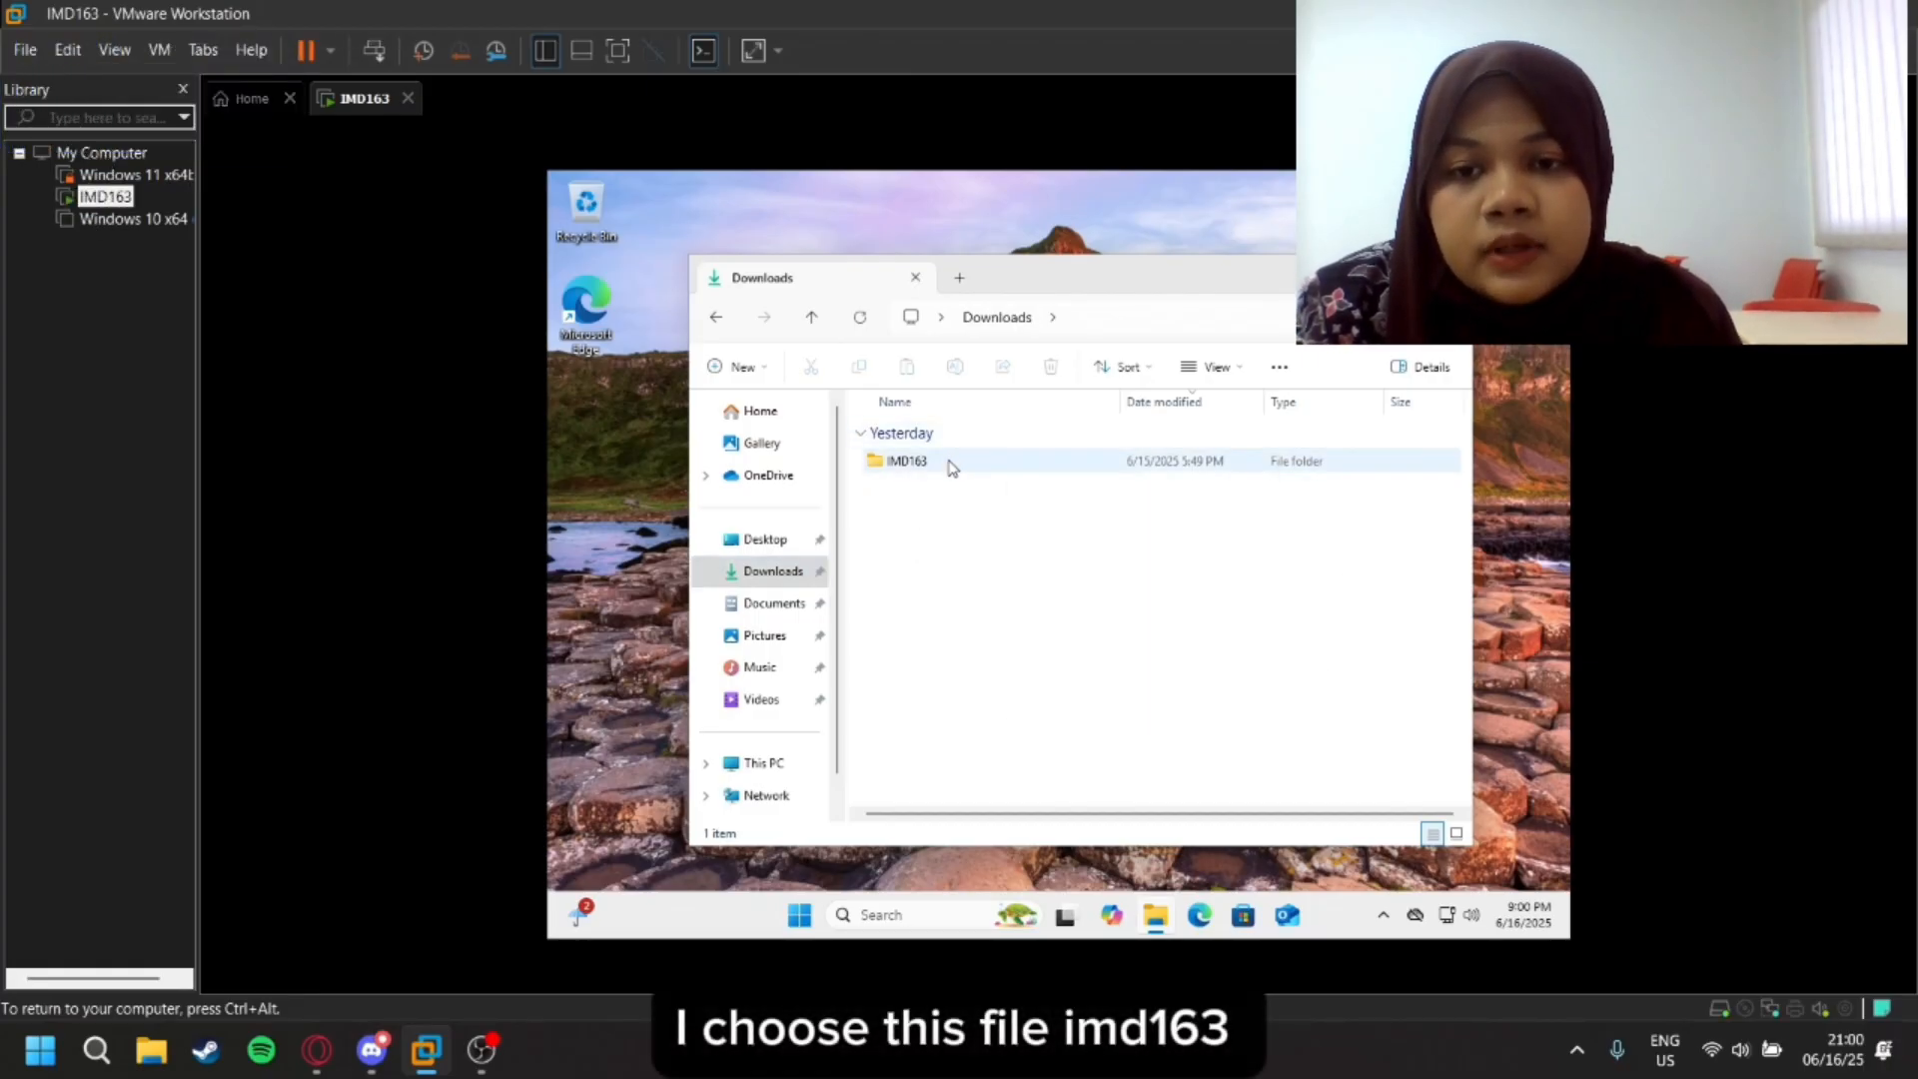
- Open the network access settings for giving specific people access to the IMD163 folder
{"action": "left_click", "coordinate": [974, 463]}
{"action": "right_click", "coordinate": [994, 464]}
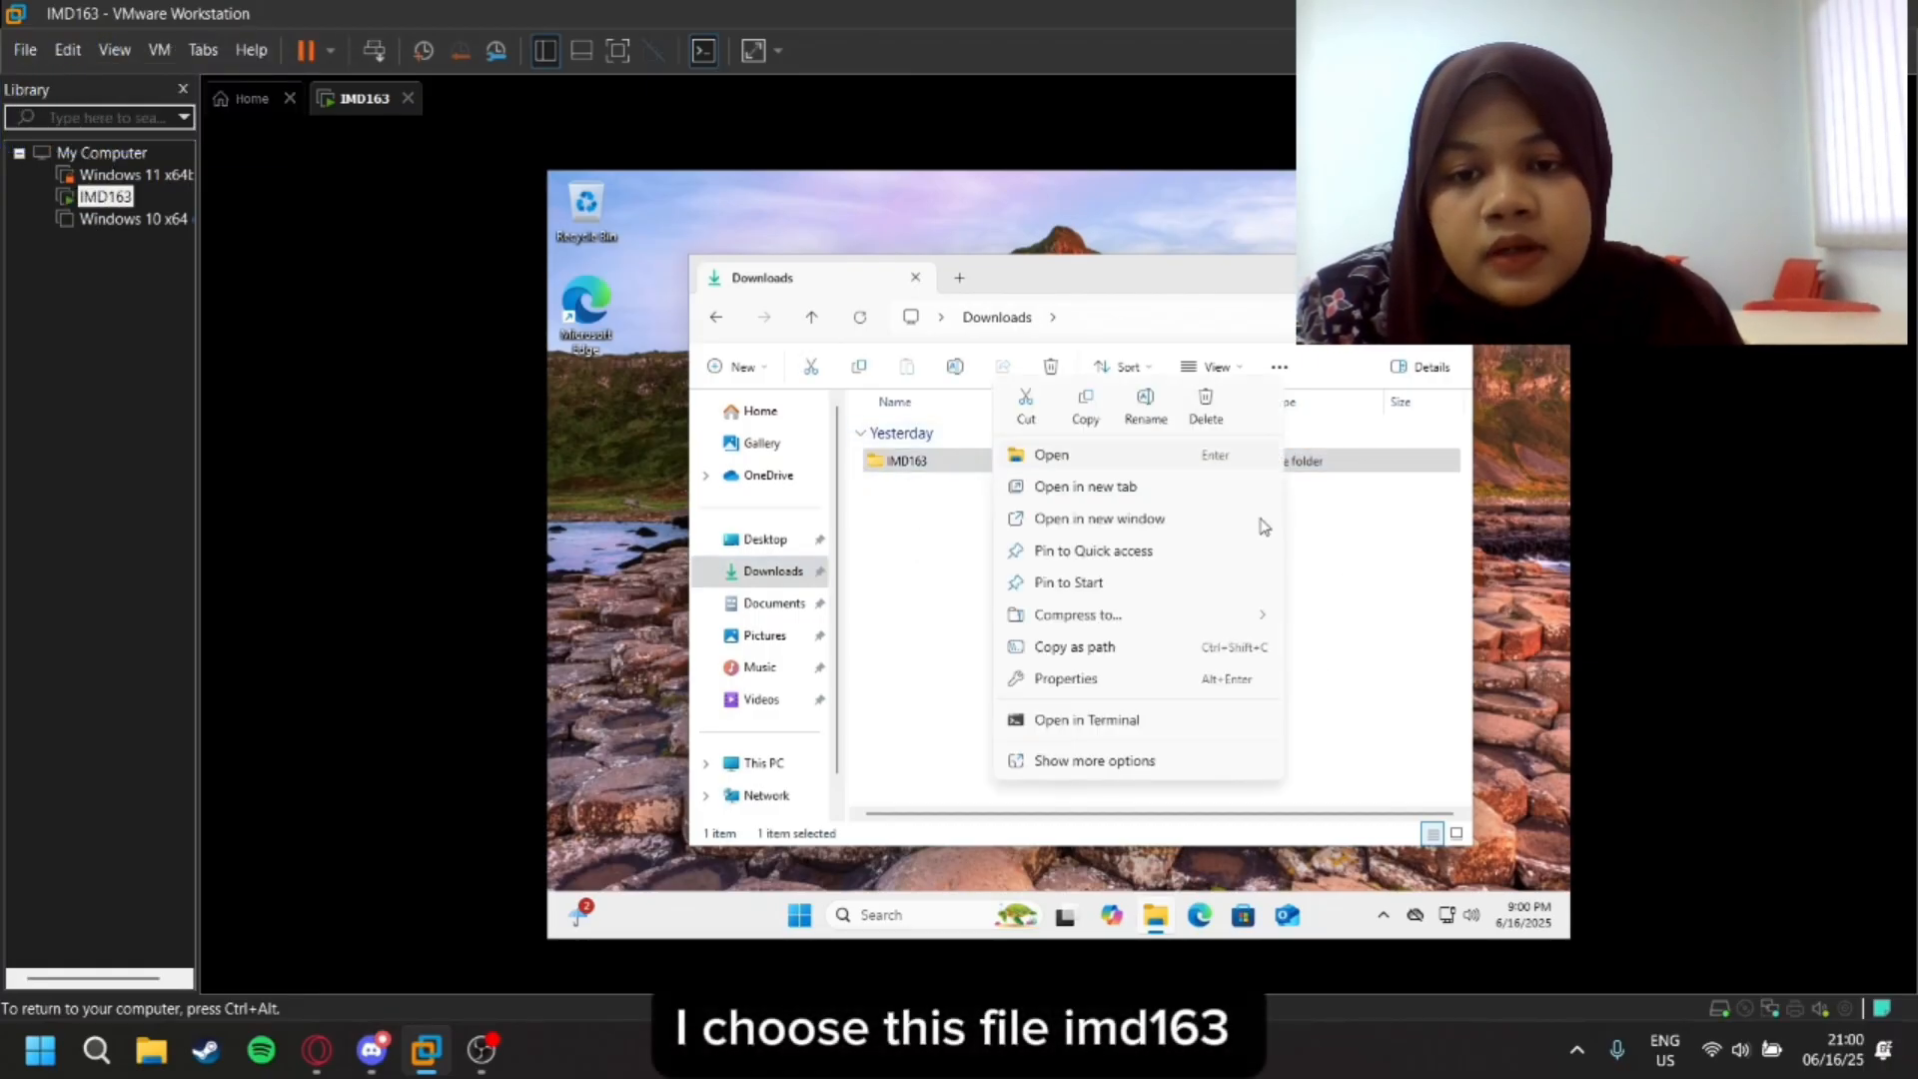
{"action": "left_click", "coordinate": [1122, 757]}
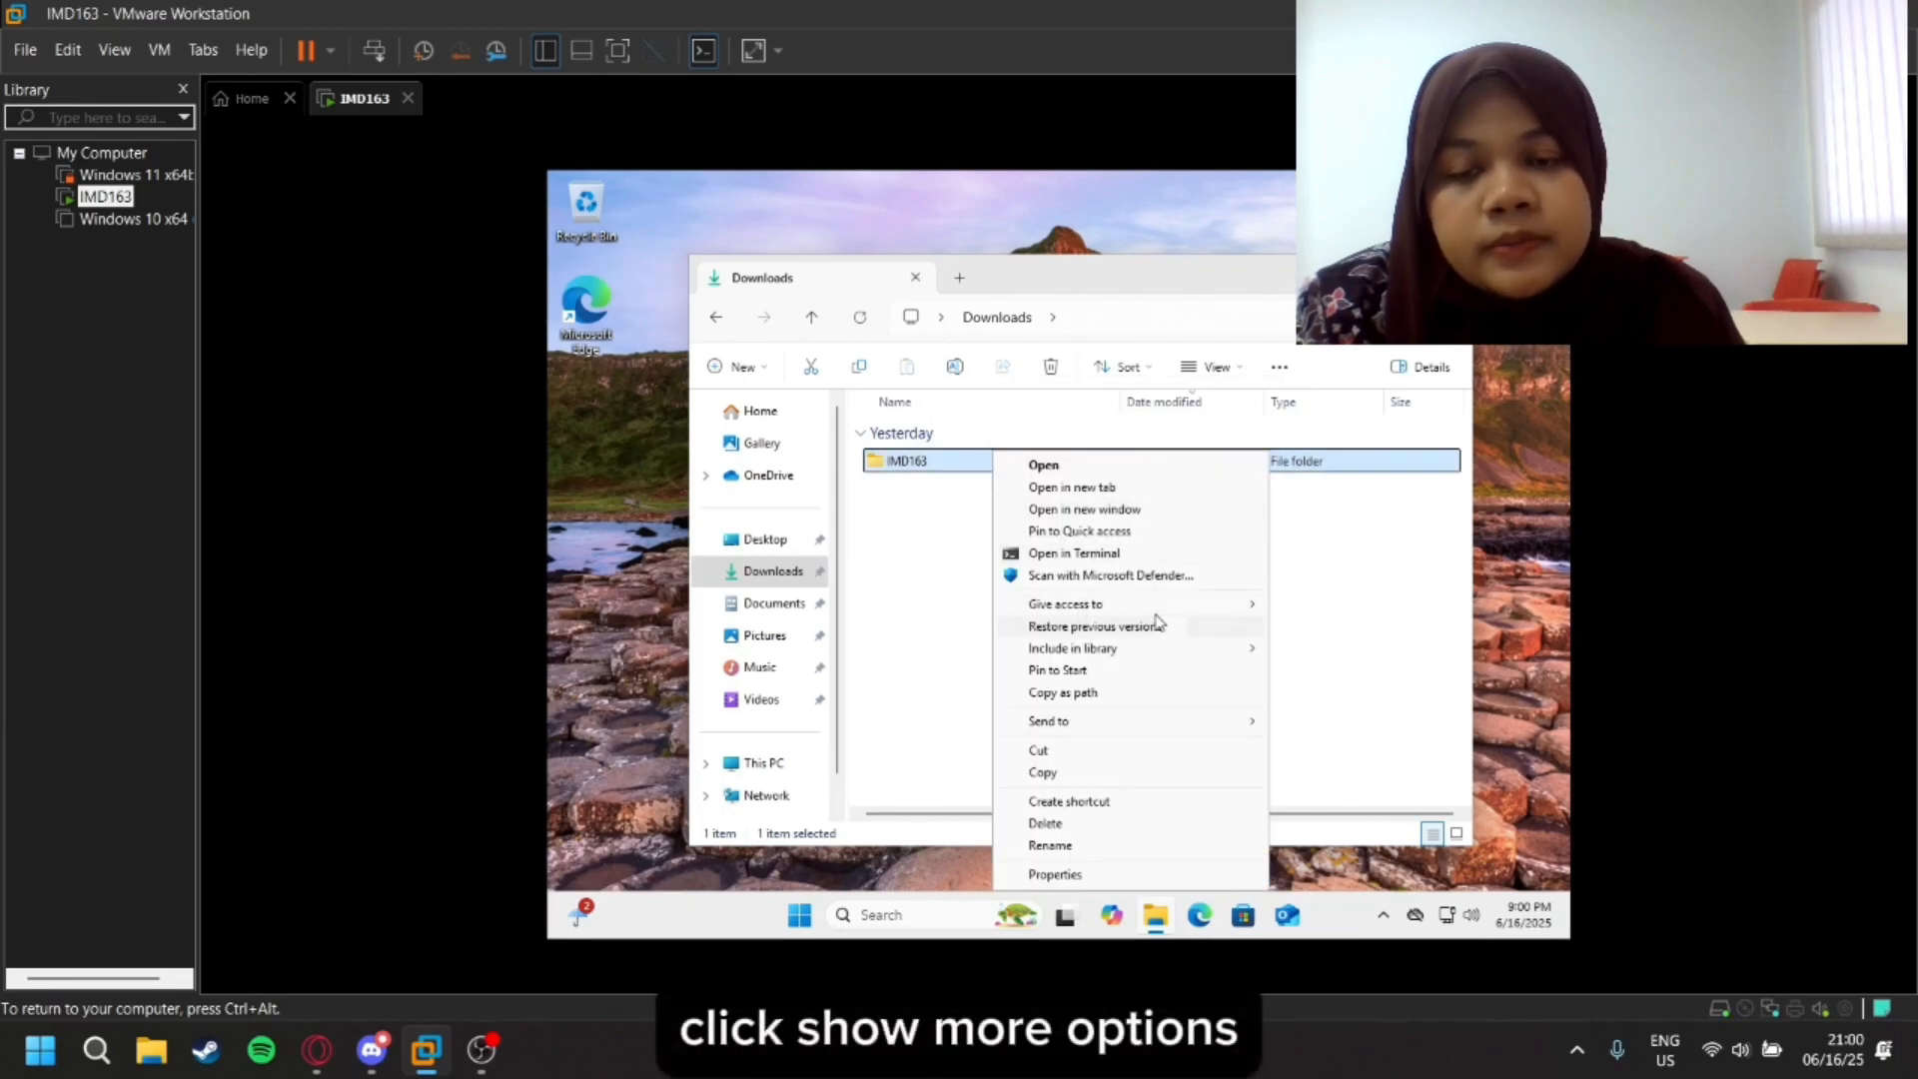
{"action": "mouse_move", "coordinate": [1228, 612]}
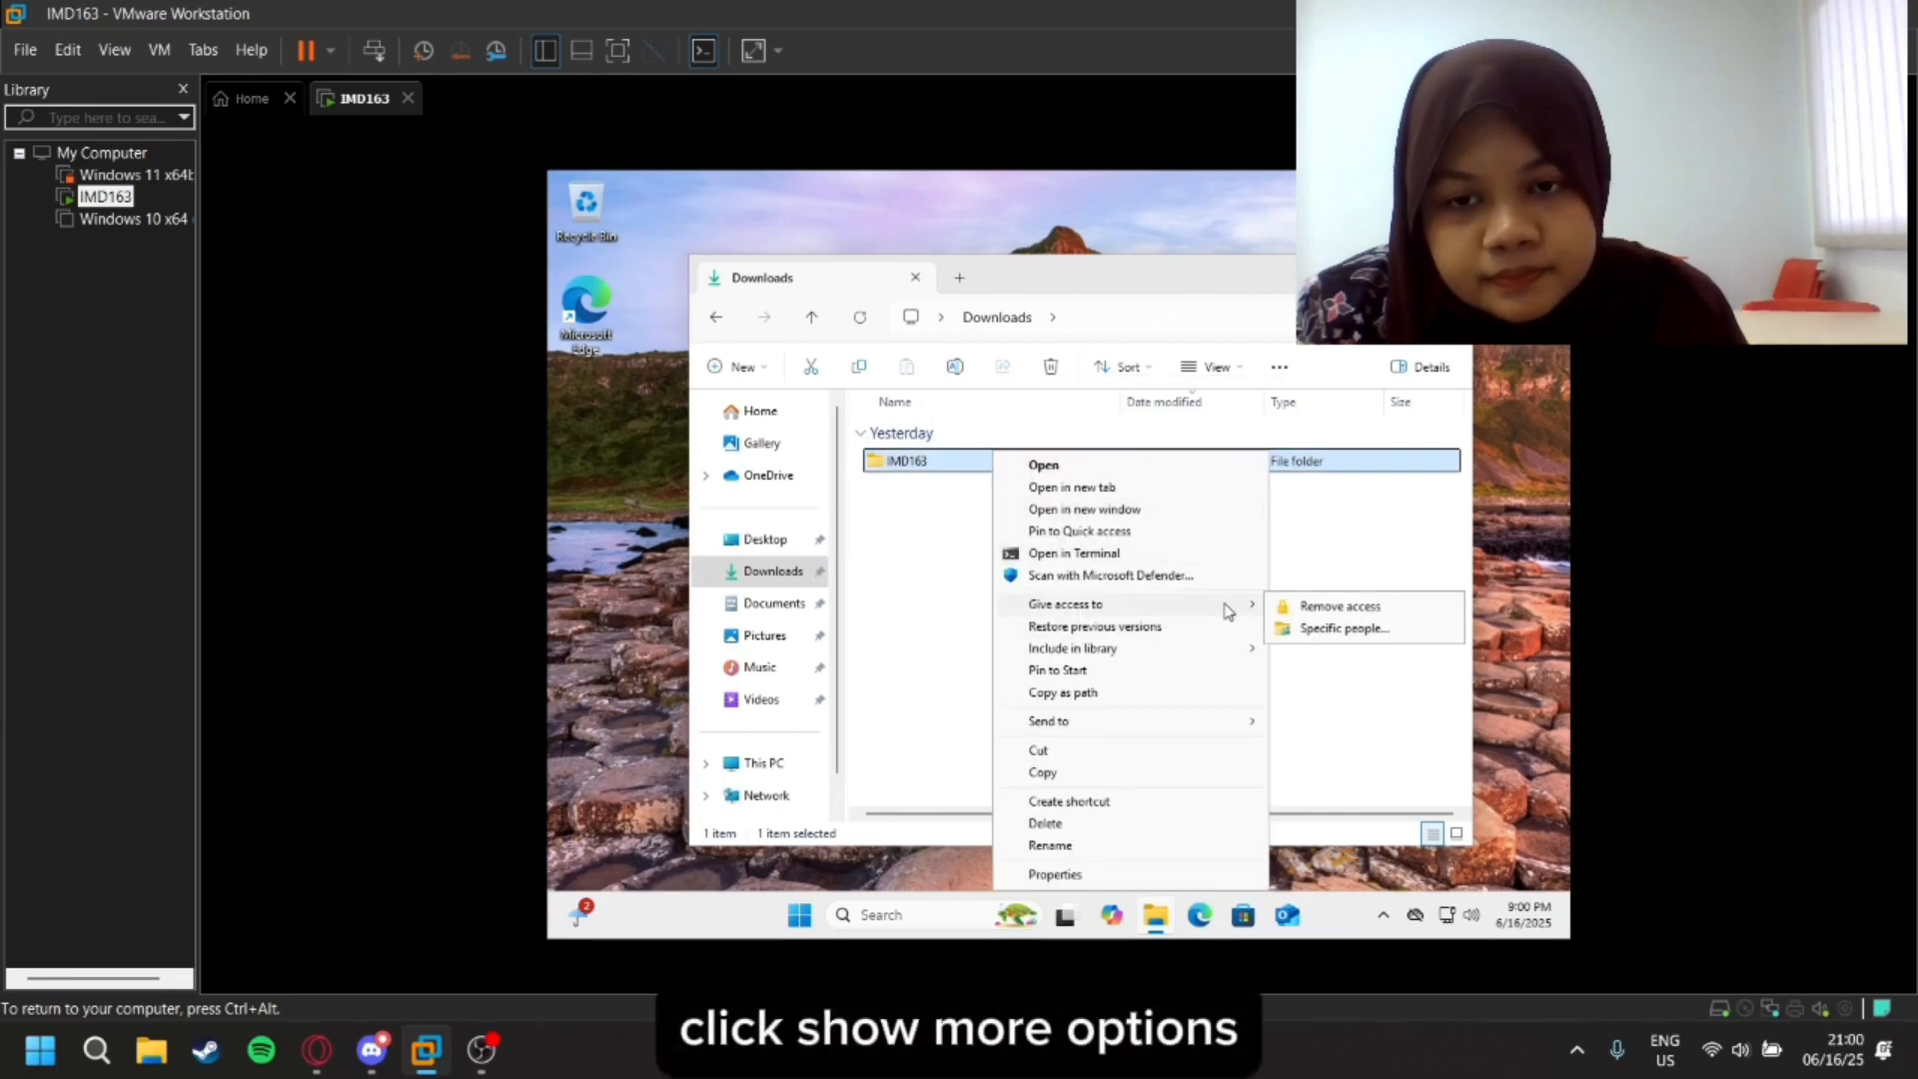
{"action": "left_click", "coordinate": [1329, 628]}
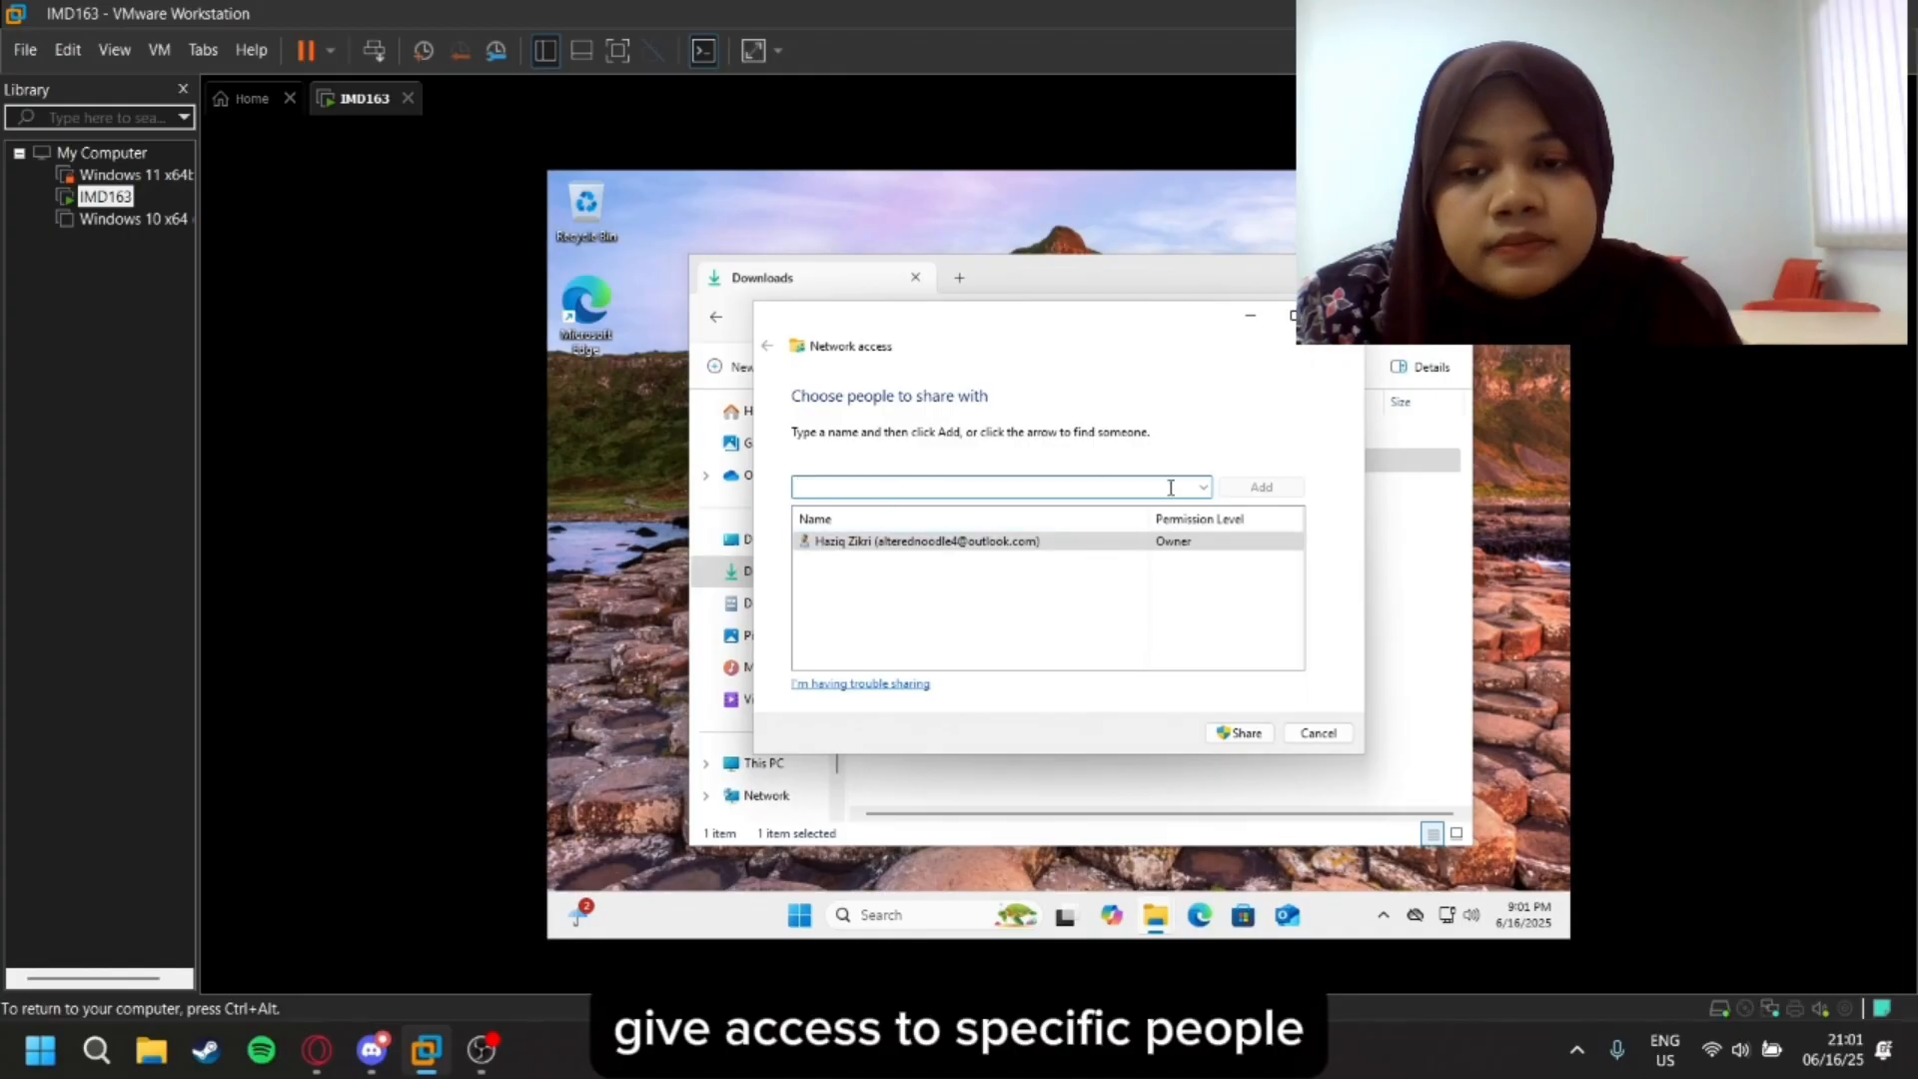
- Choose Everyone as the people to share the IMD163 folder with, share it, and turn on network discovery and file sharing for all public networks
{"action": "left_click", "coordinate": [1202, 487]}
{"action": "left_click", "coordinate": [925, 506]}
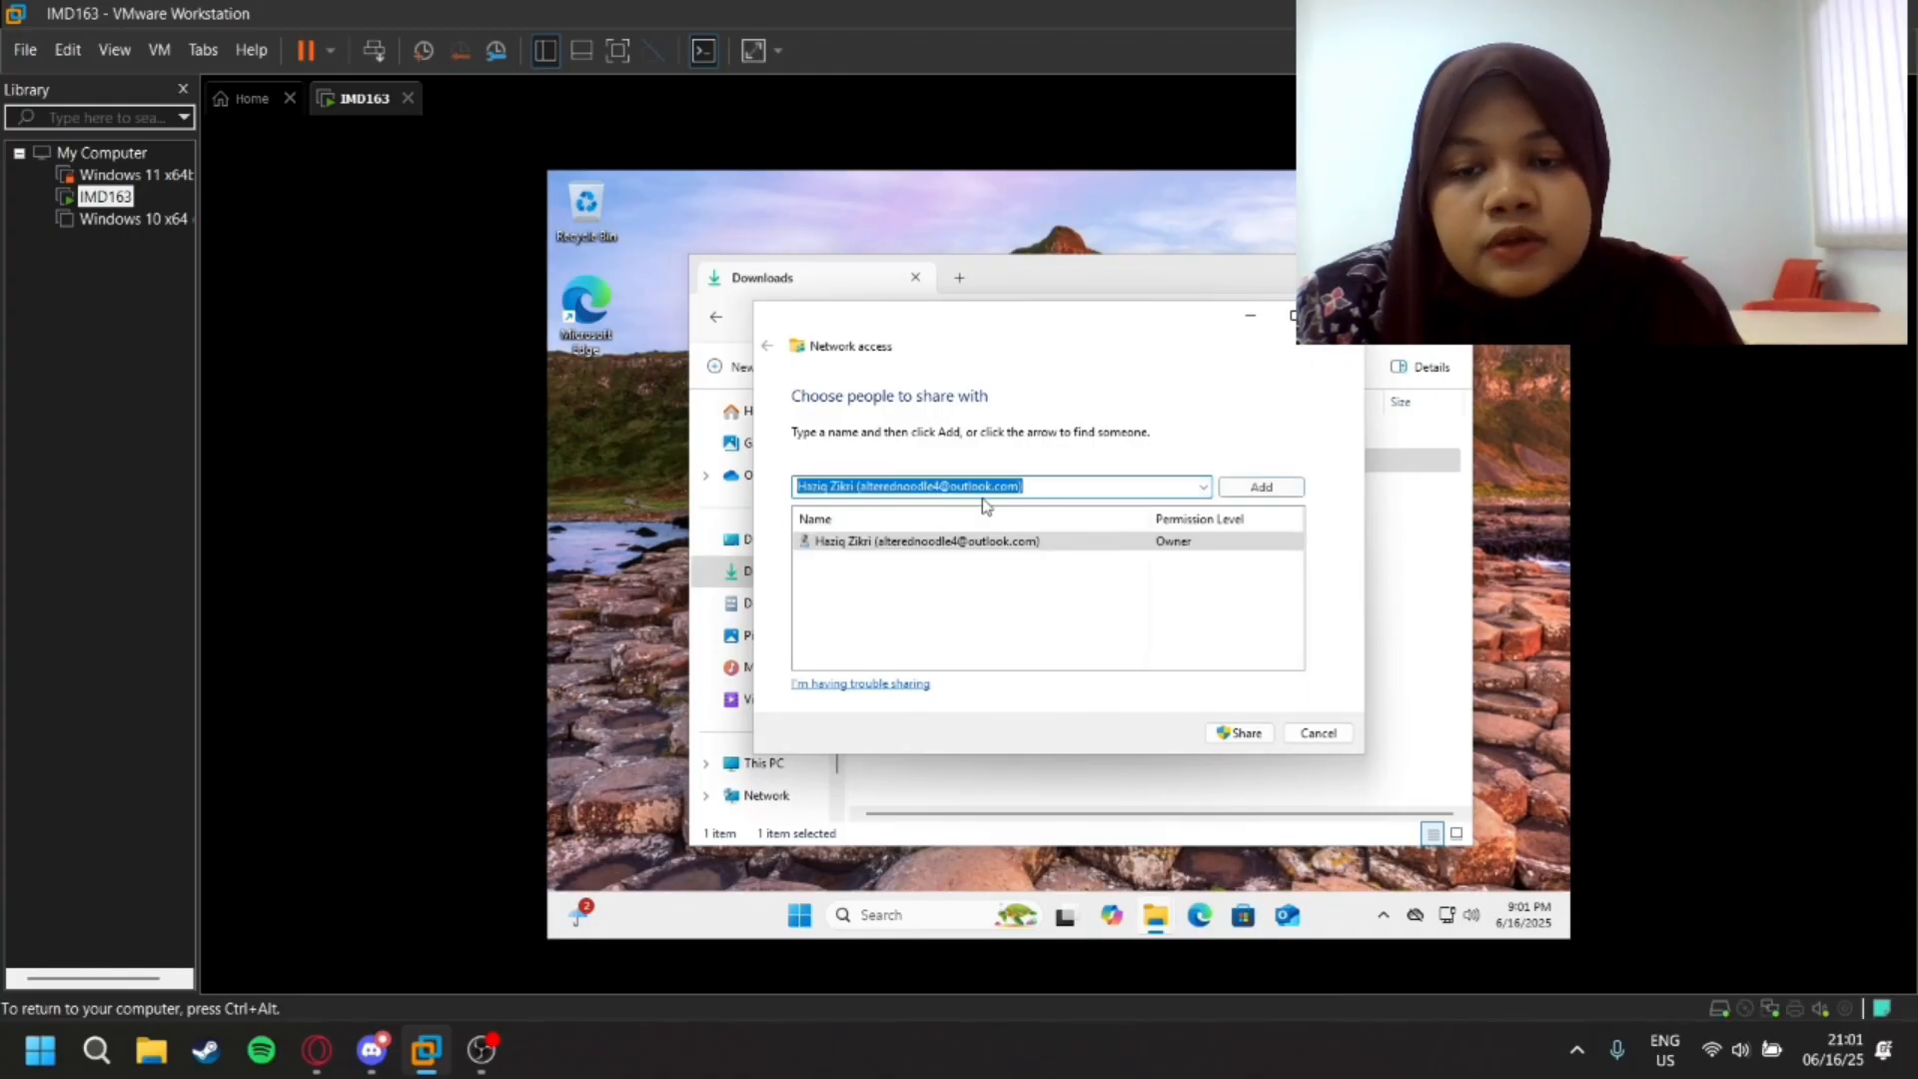
{"action": "left_click", "coordinate": [1201, 487]}
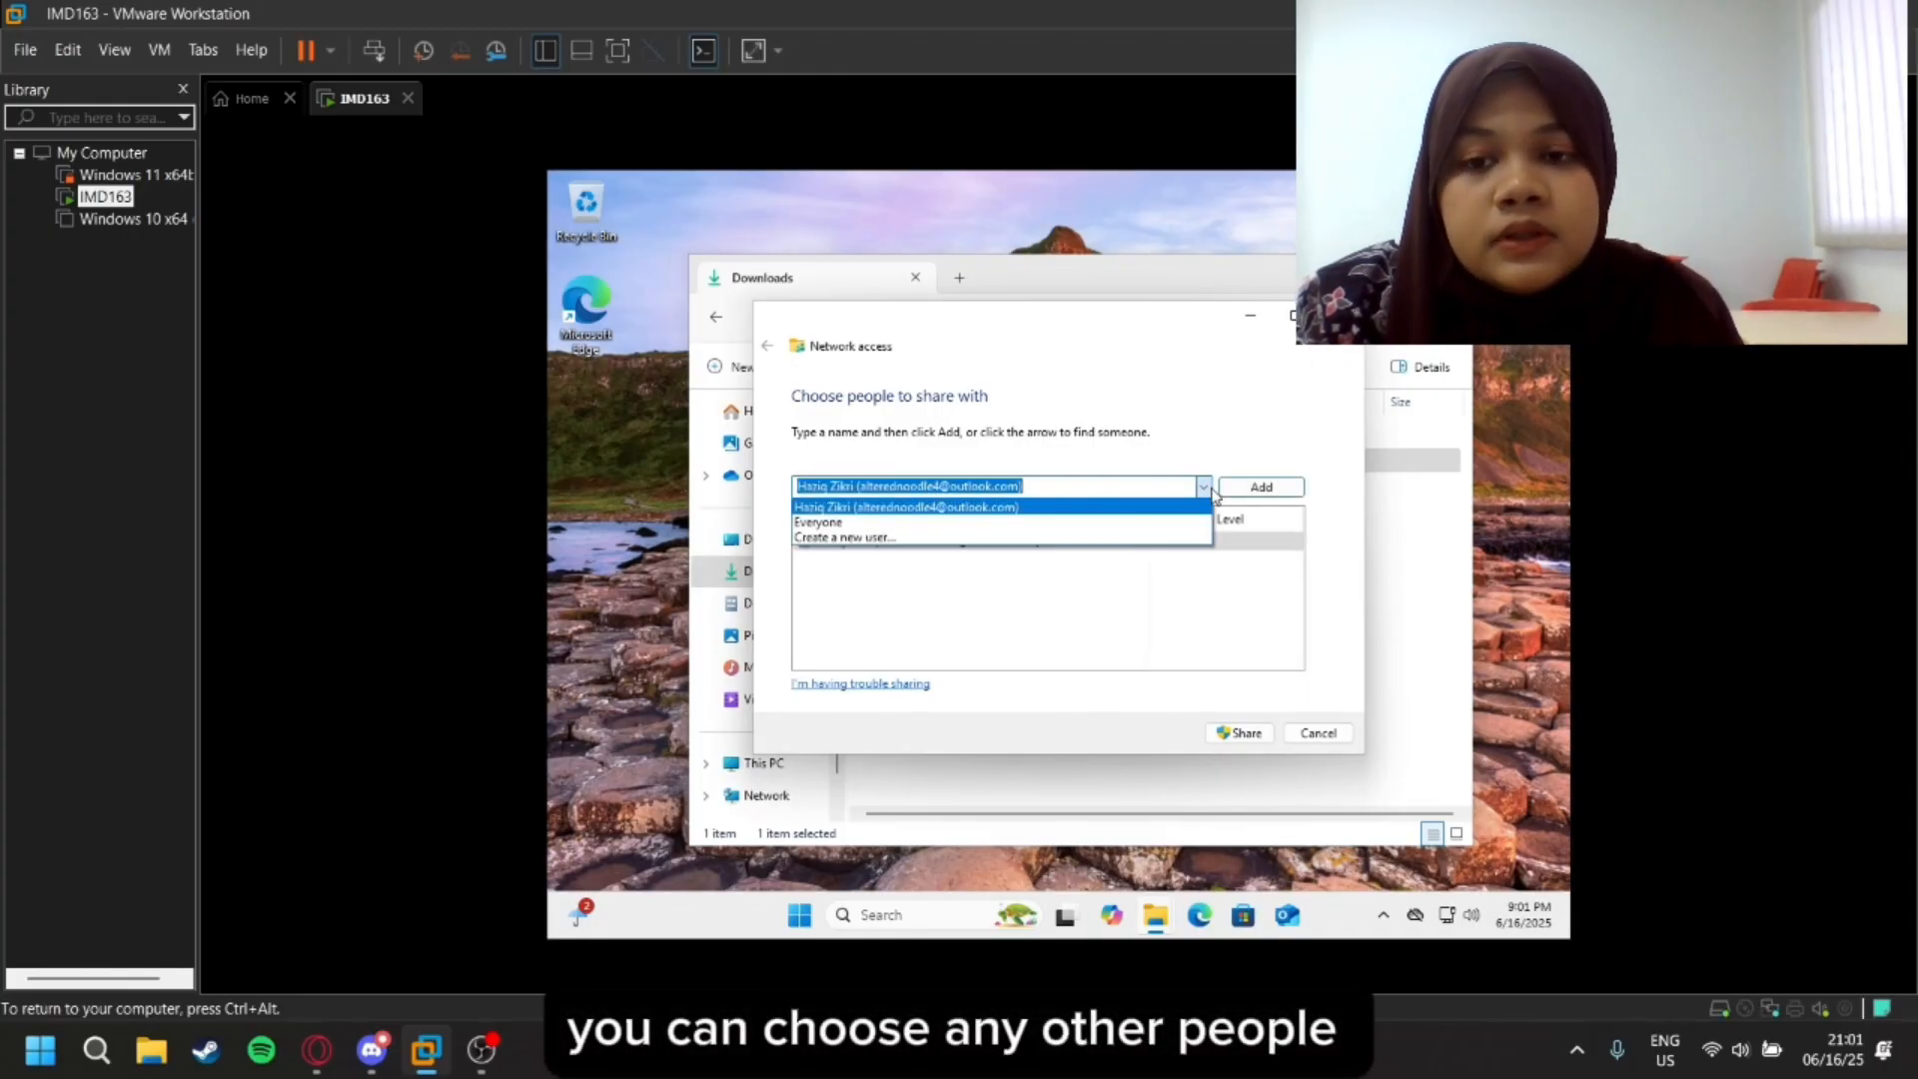
{"action": "left_click", "coordinate": [1124, 521]}
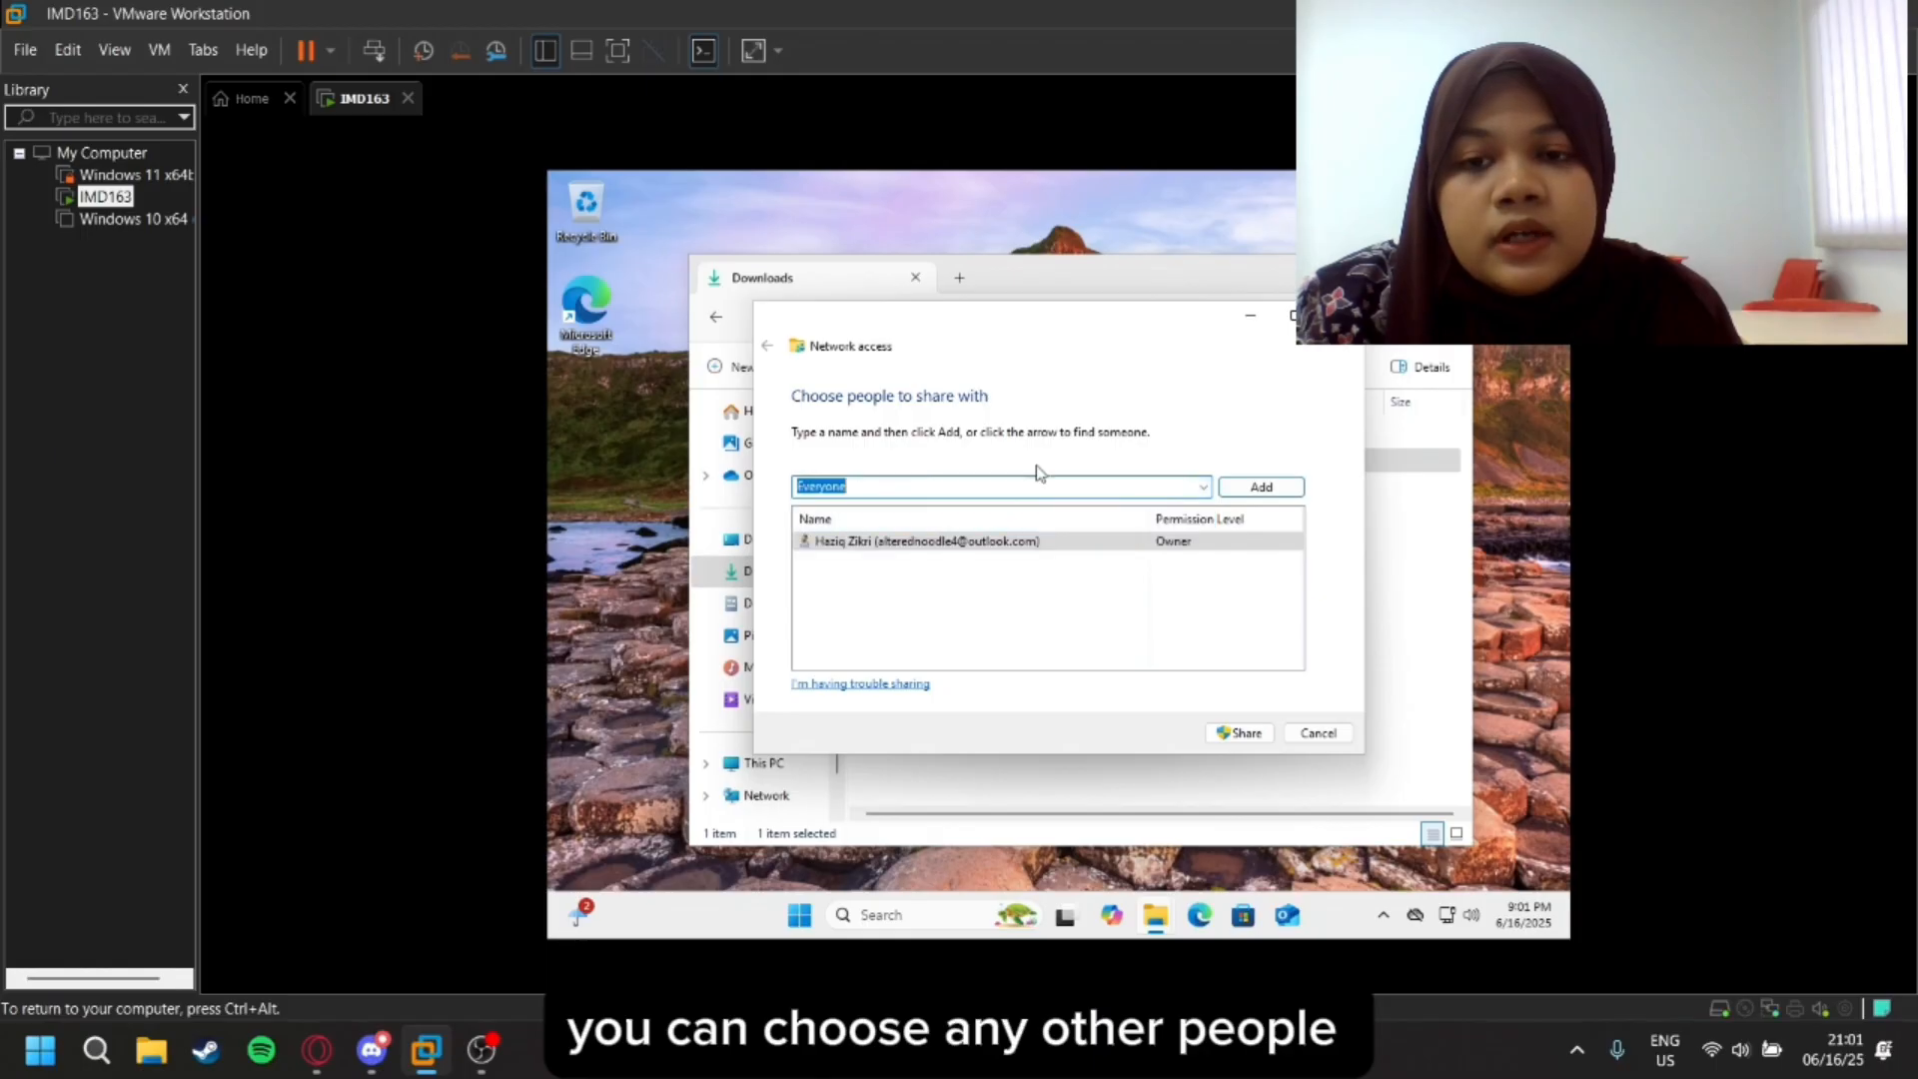
{"action": "left_click", "coordinate": [1244, 734]}
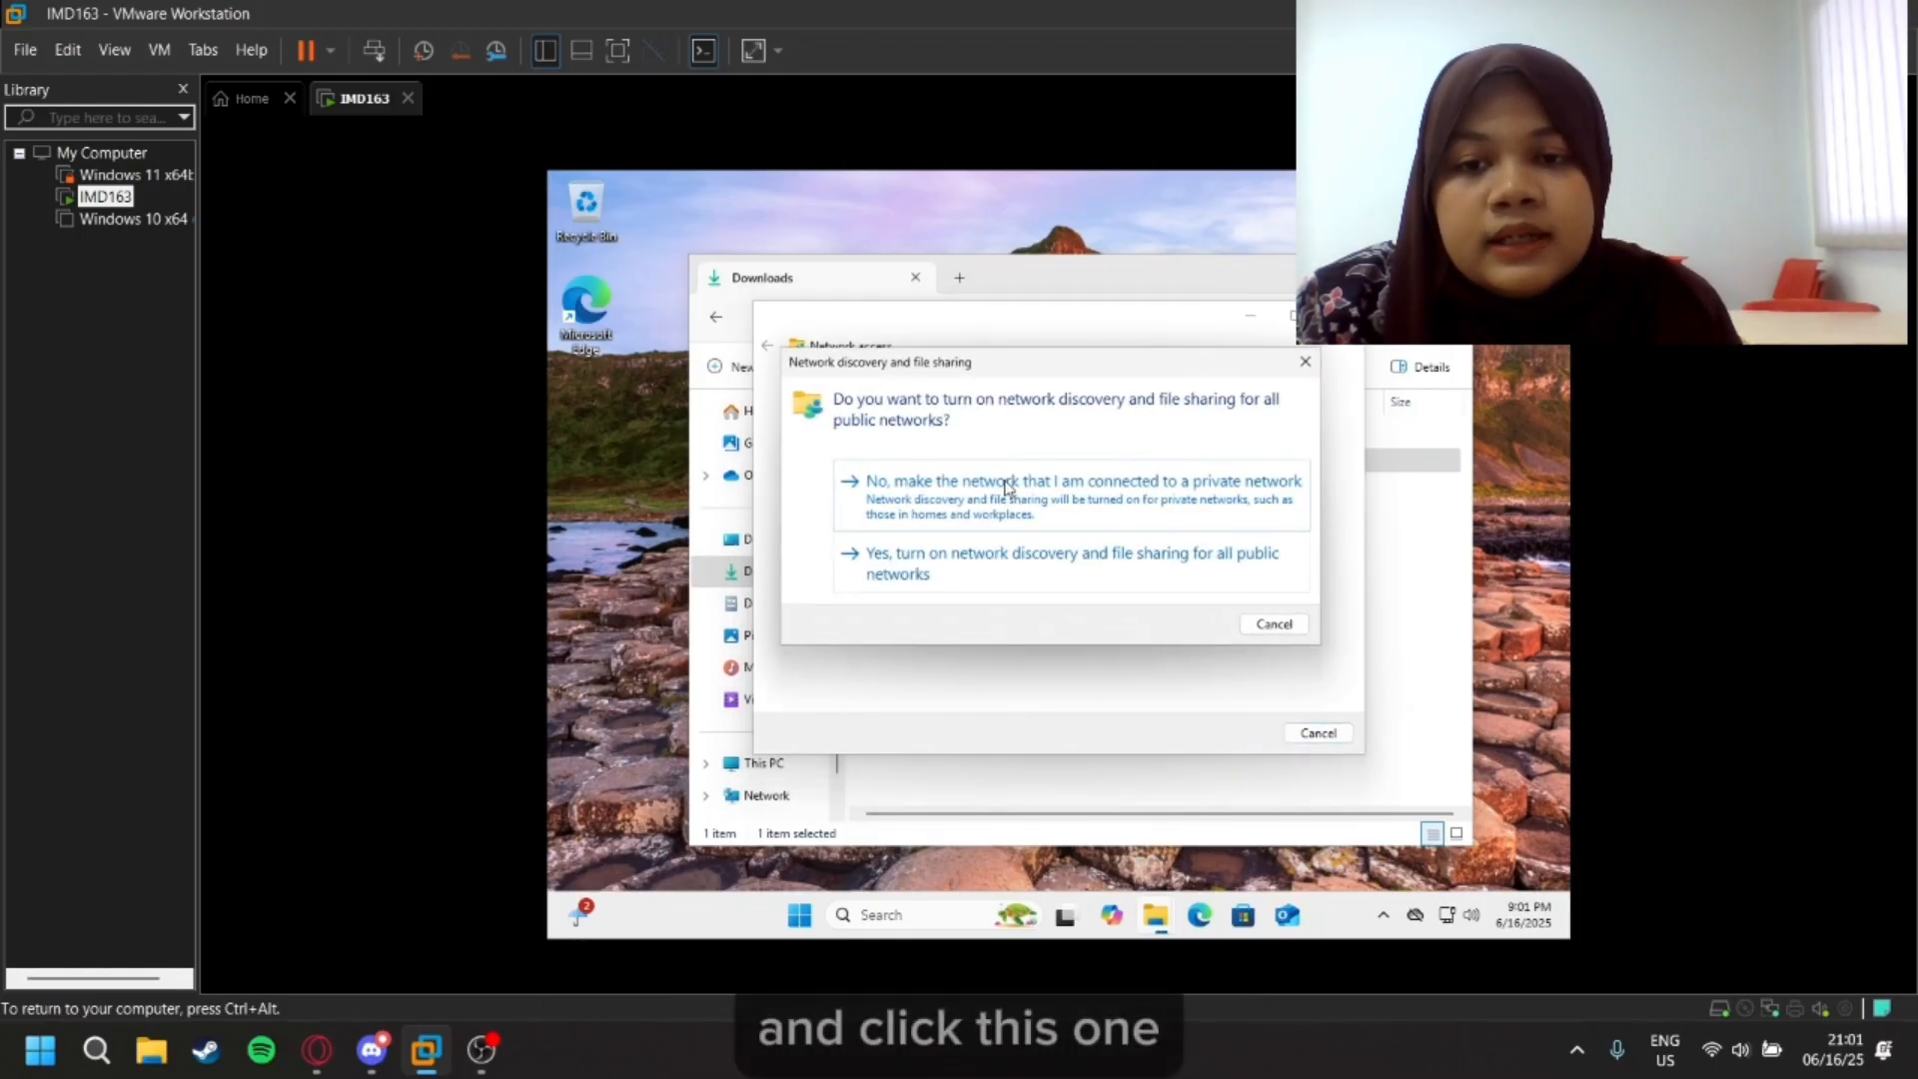
{"action": "left_click", "coordinate": [1000, 574]}
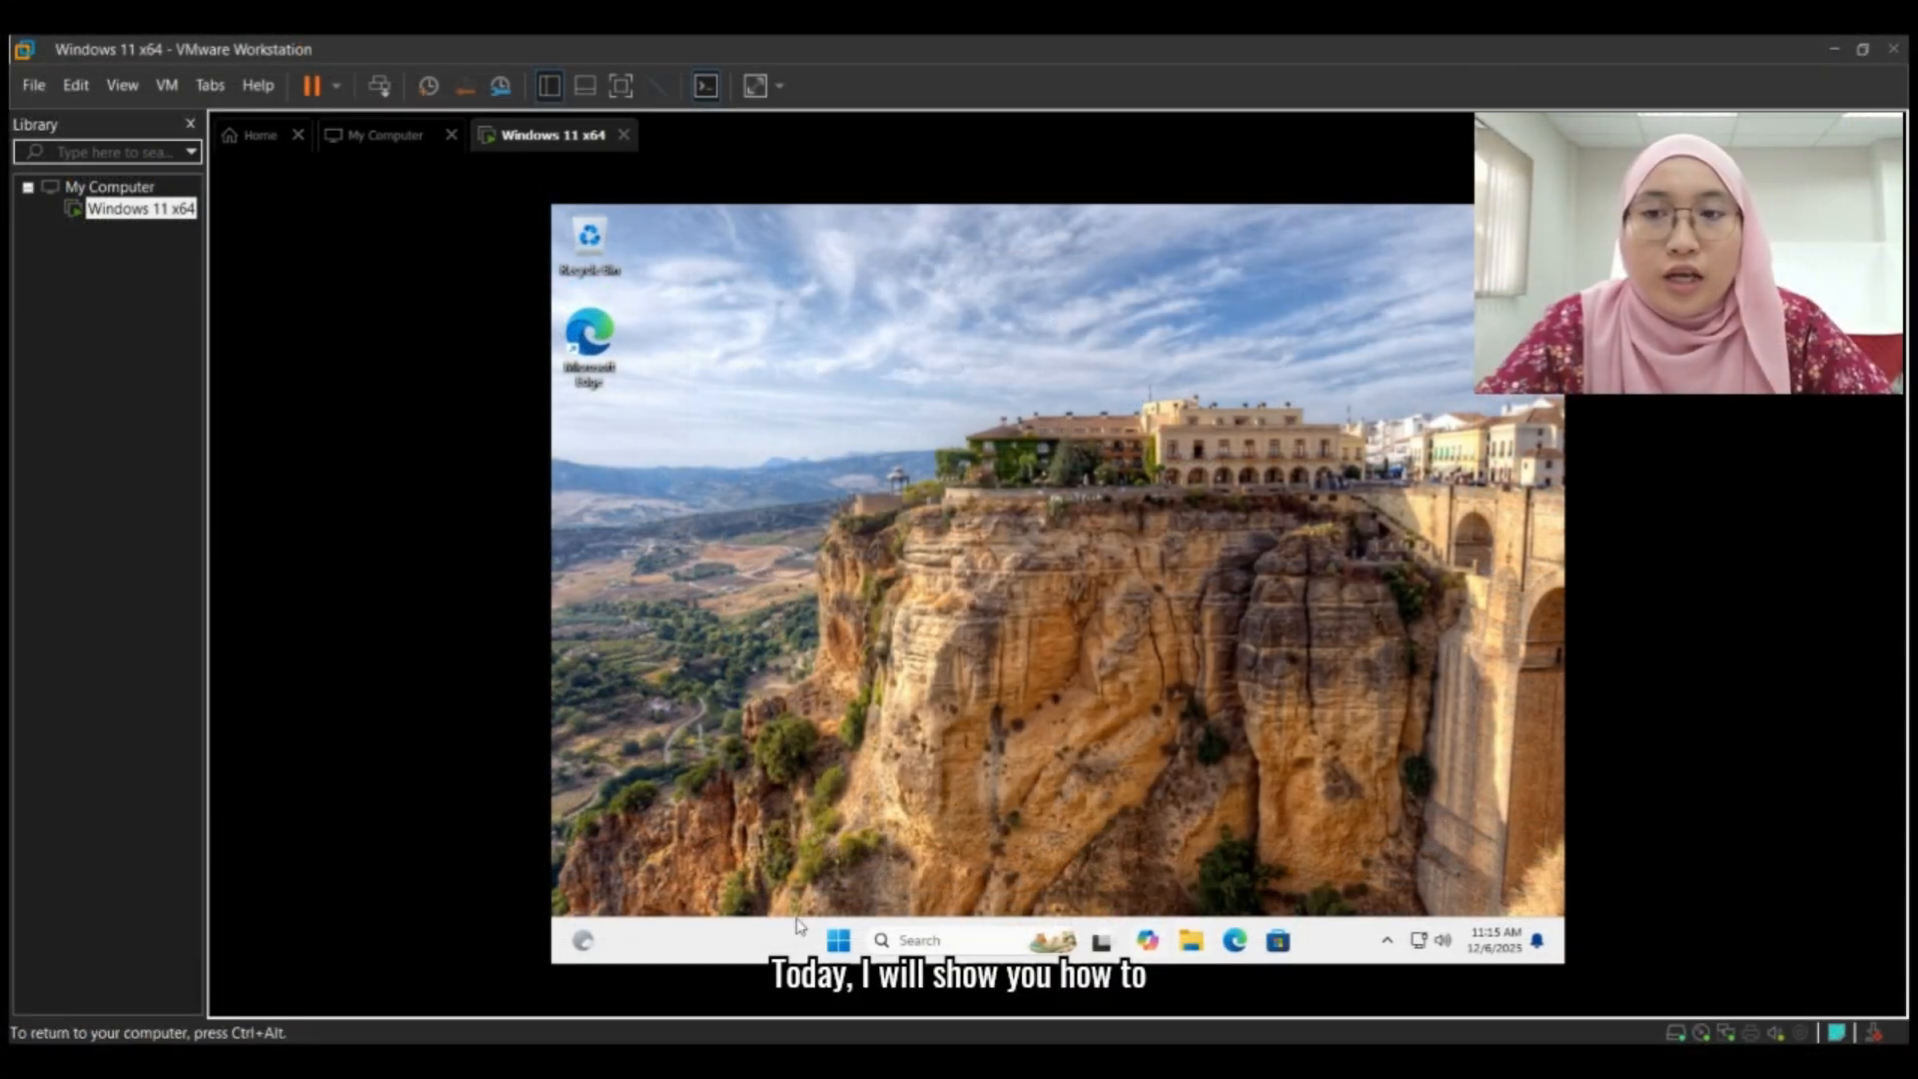
{"action": "left_click", "coordinate": [838, 944]}
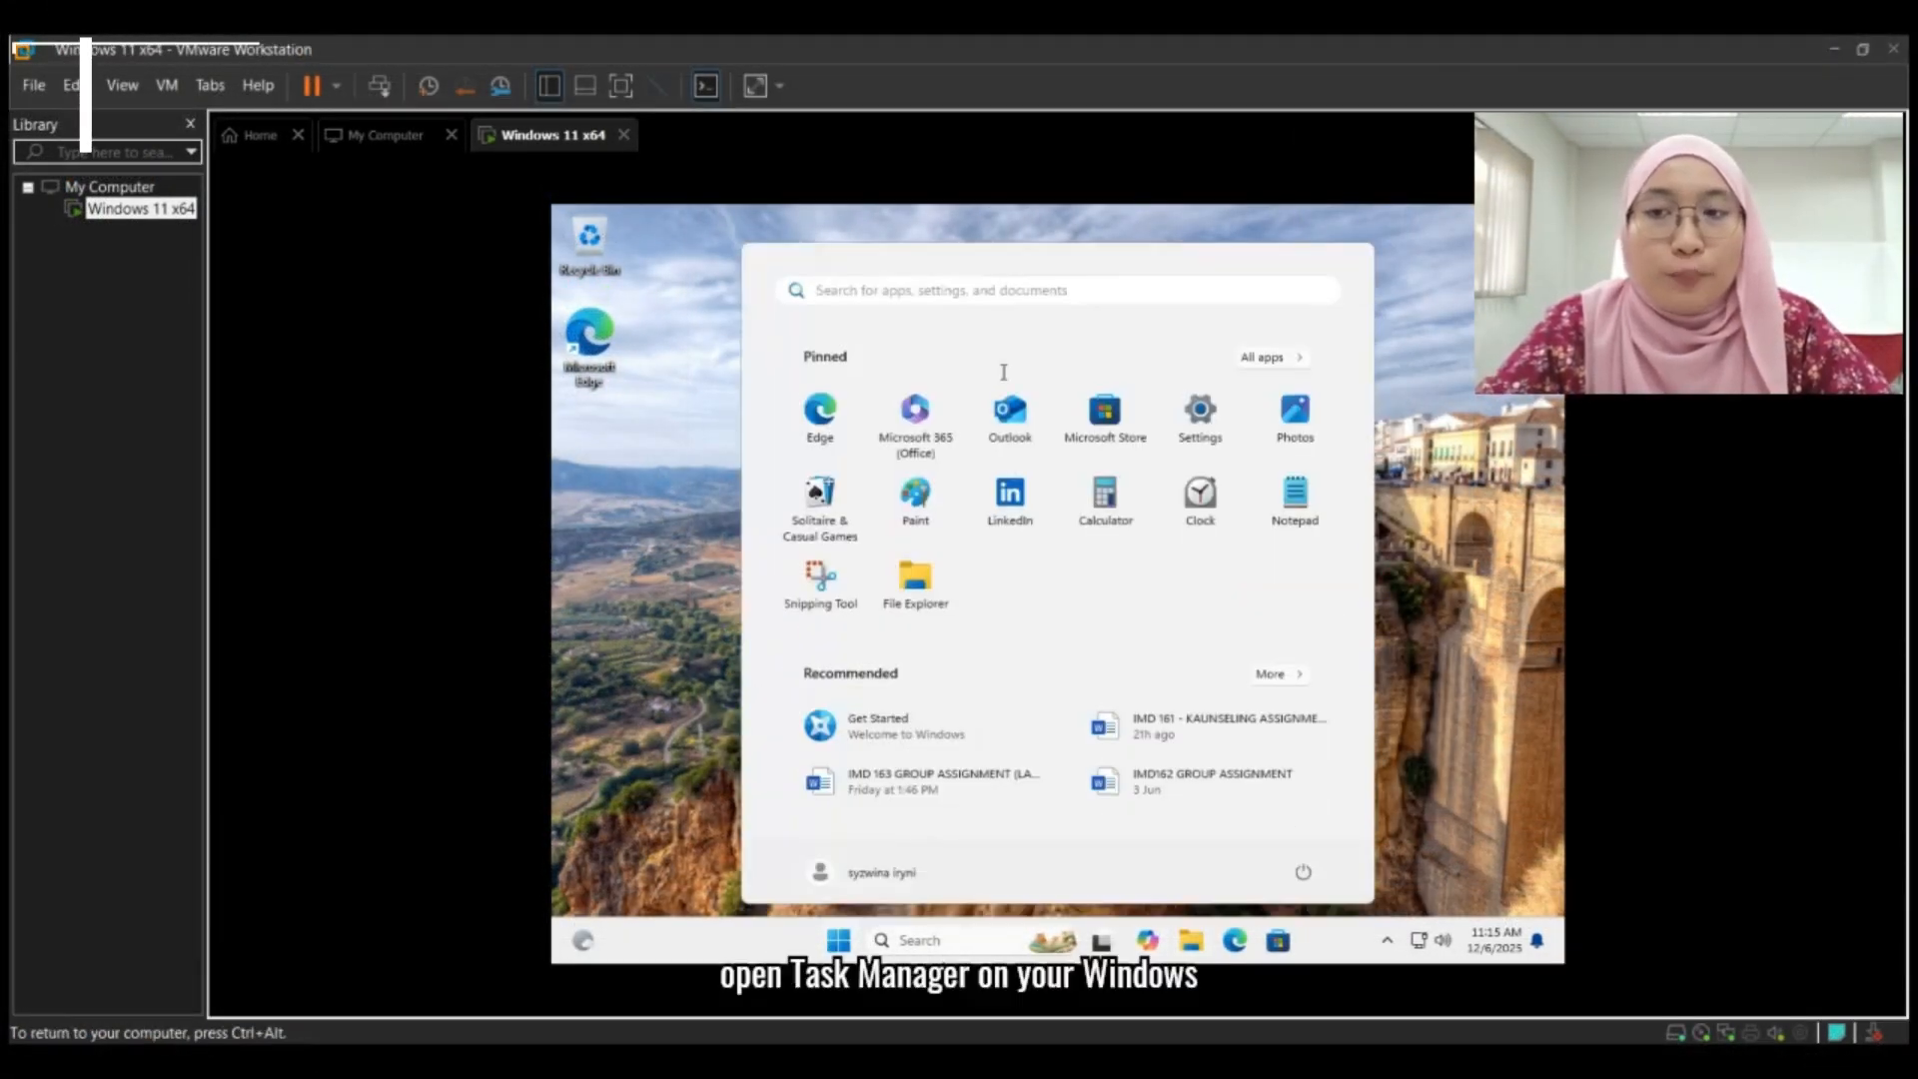
{"action": "left_click", "coordinate": [845, 941]}
{"action": "left_click", "coordinate": [842, 941]}
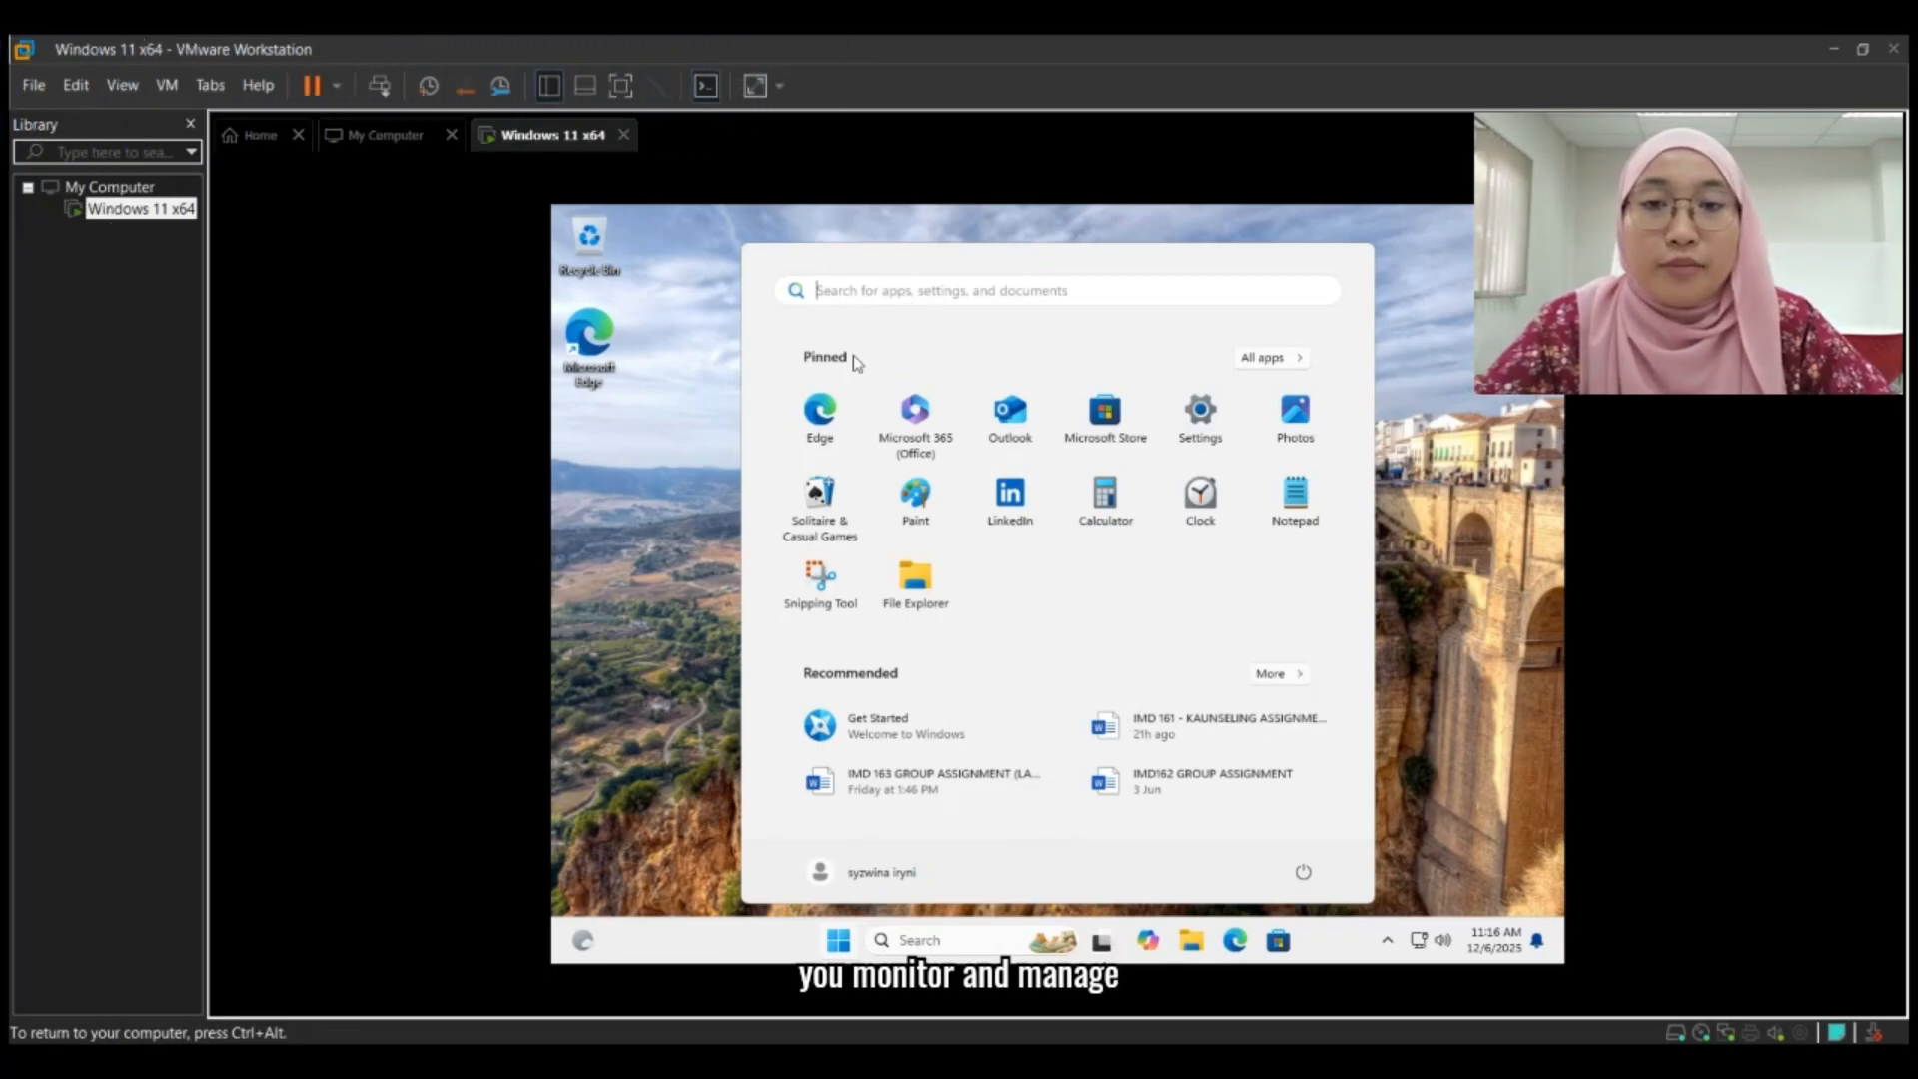
{"action": "left_click", "coordinate": [840, 941]}
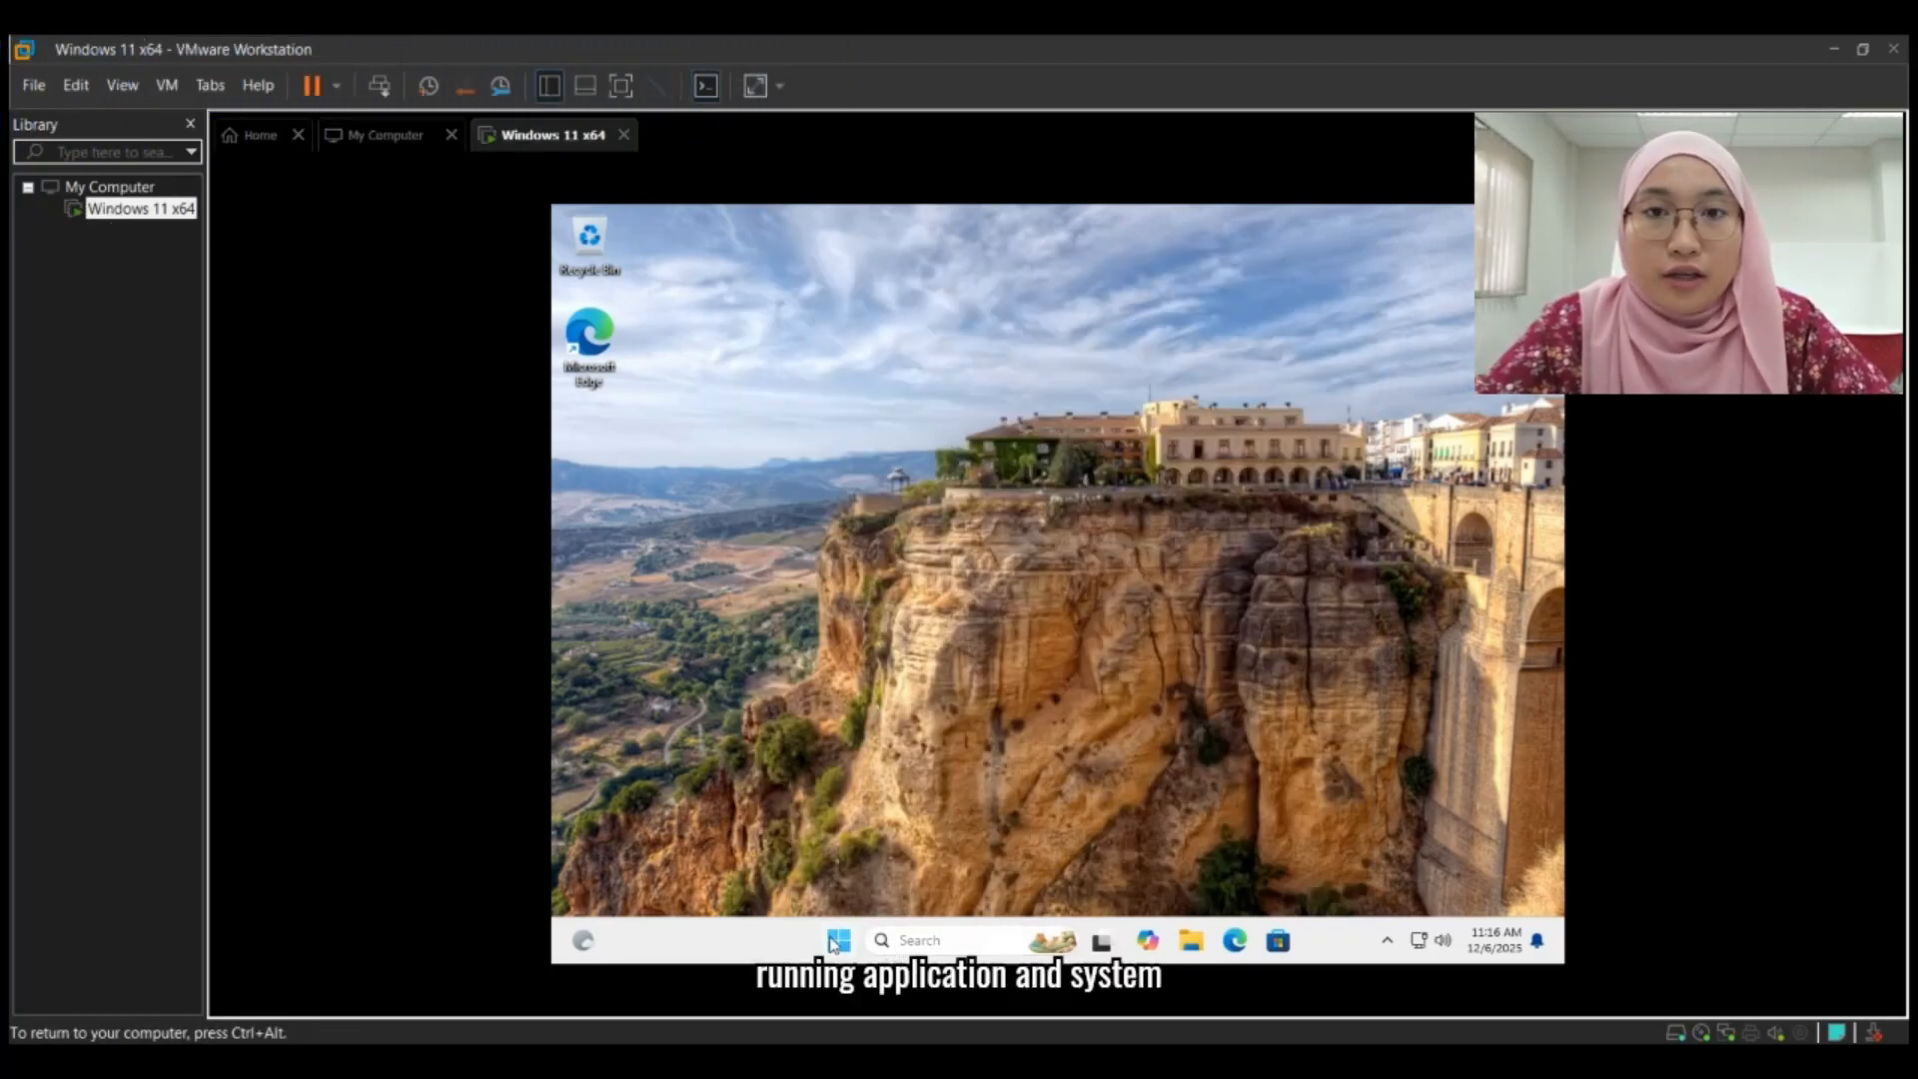
- Search Windows for task manager, open Task Manager from the results, and maximize its window
{"action": "left_click", "coordinate": [837, 942]}
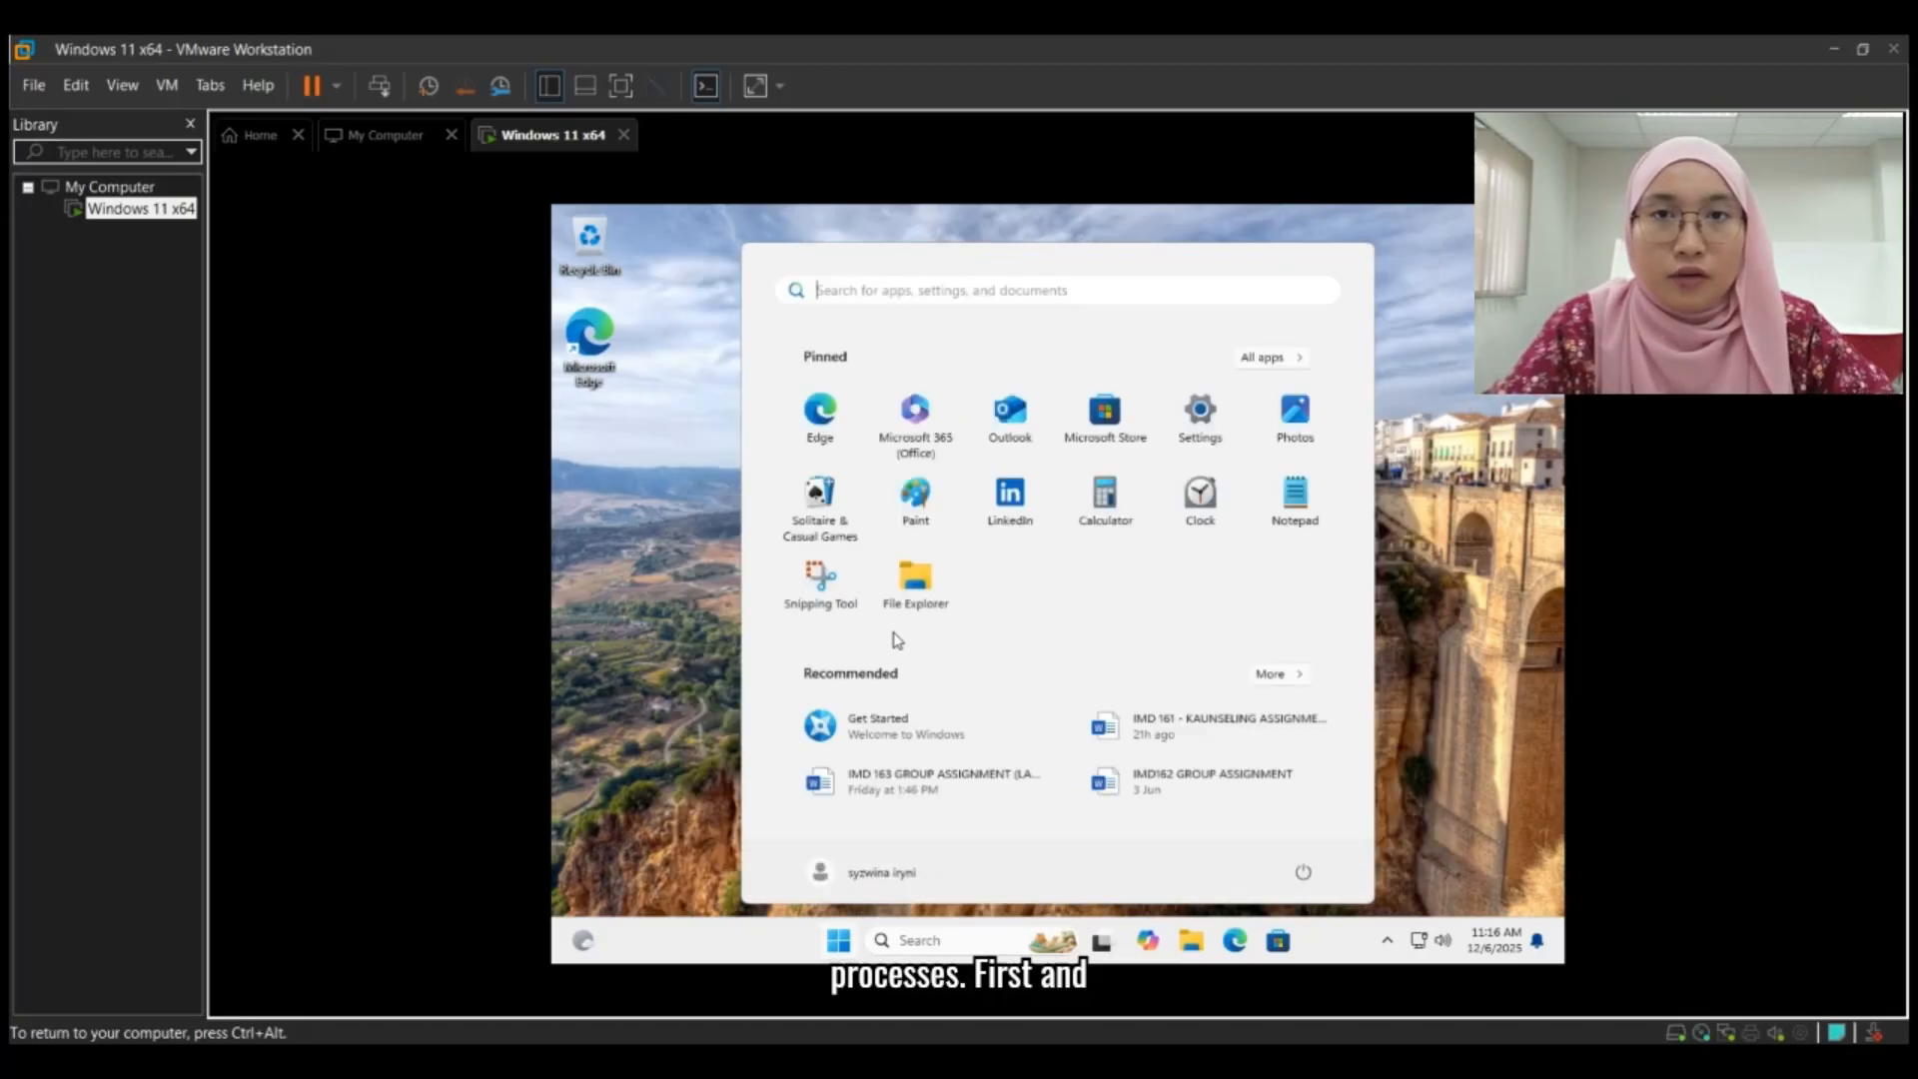
{"action": "type", "text": "task"}
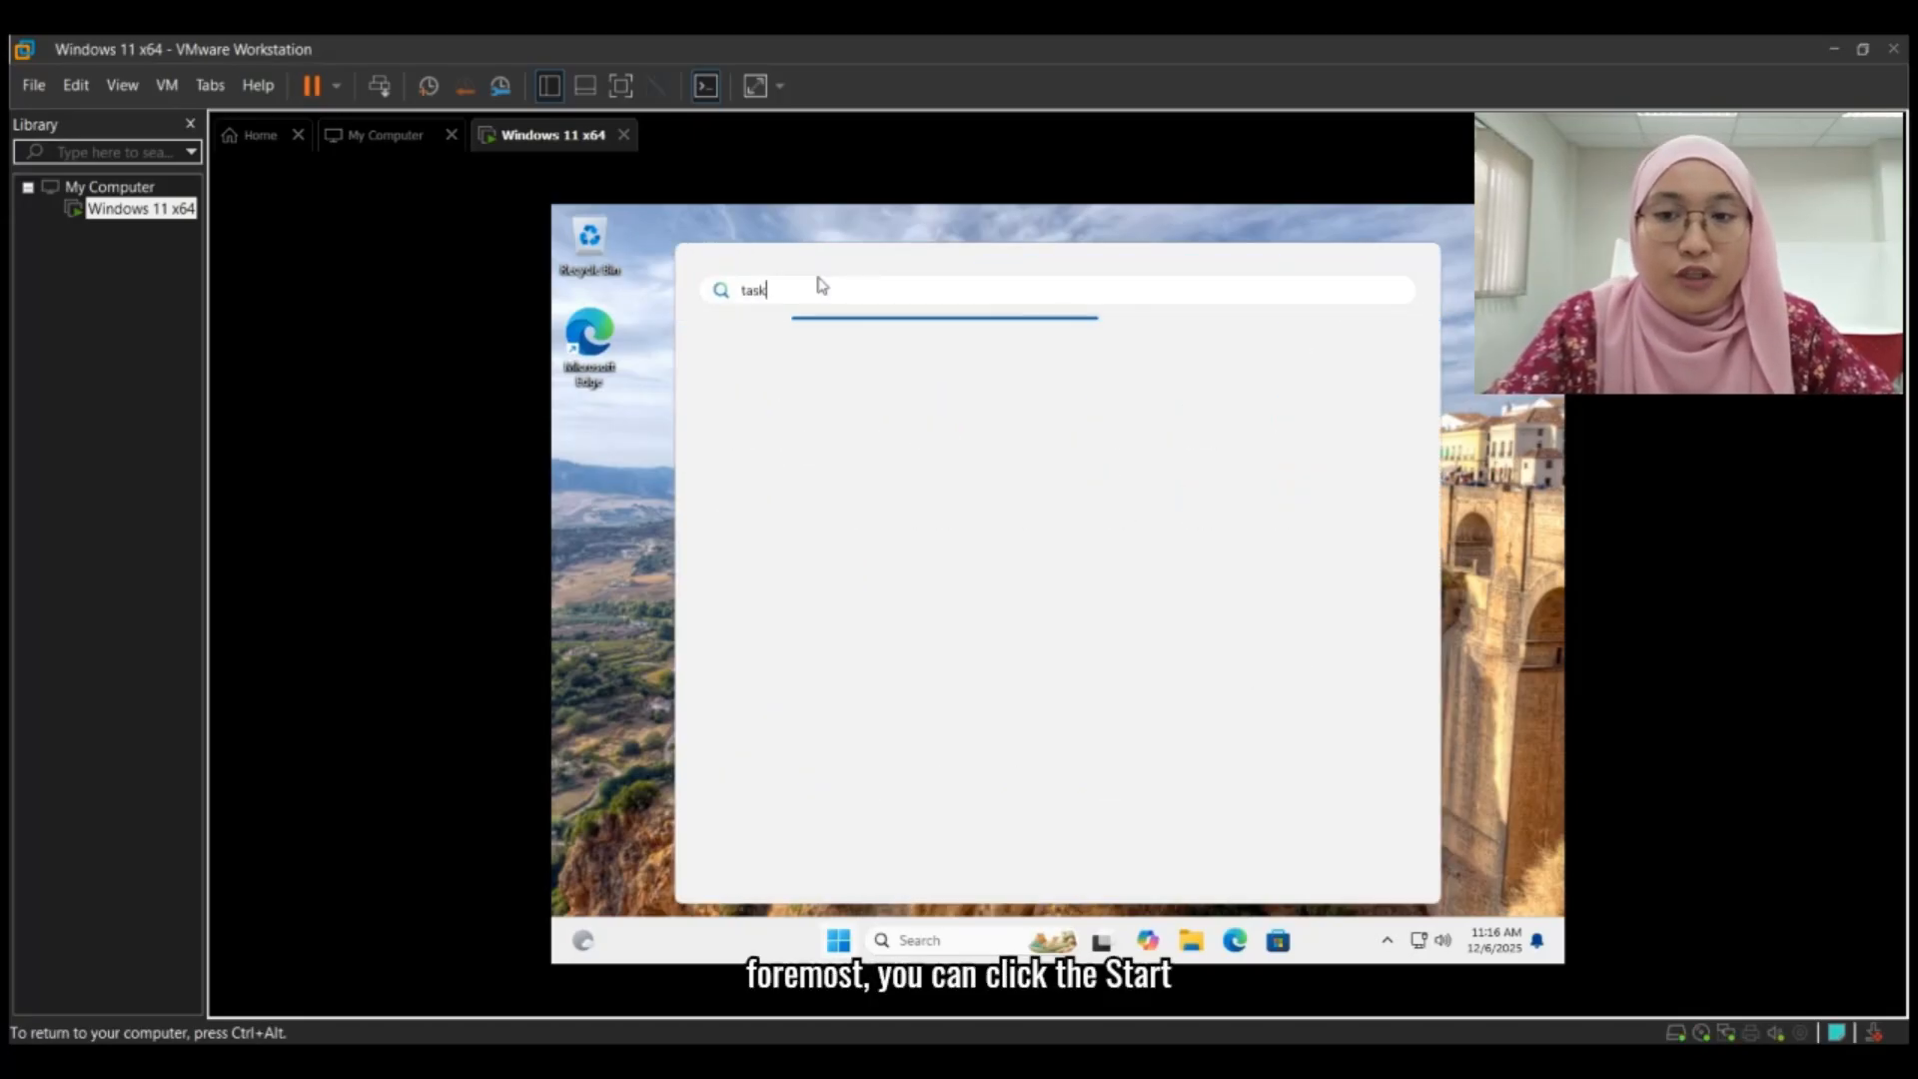
{"action": "type", "text": " manage"}
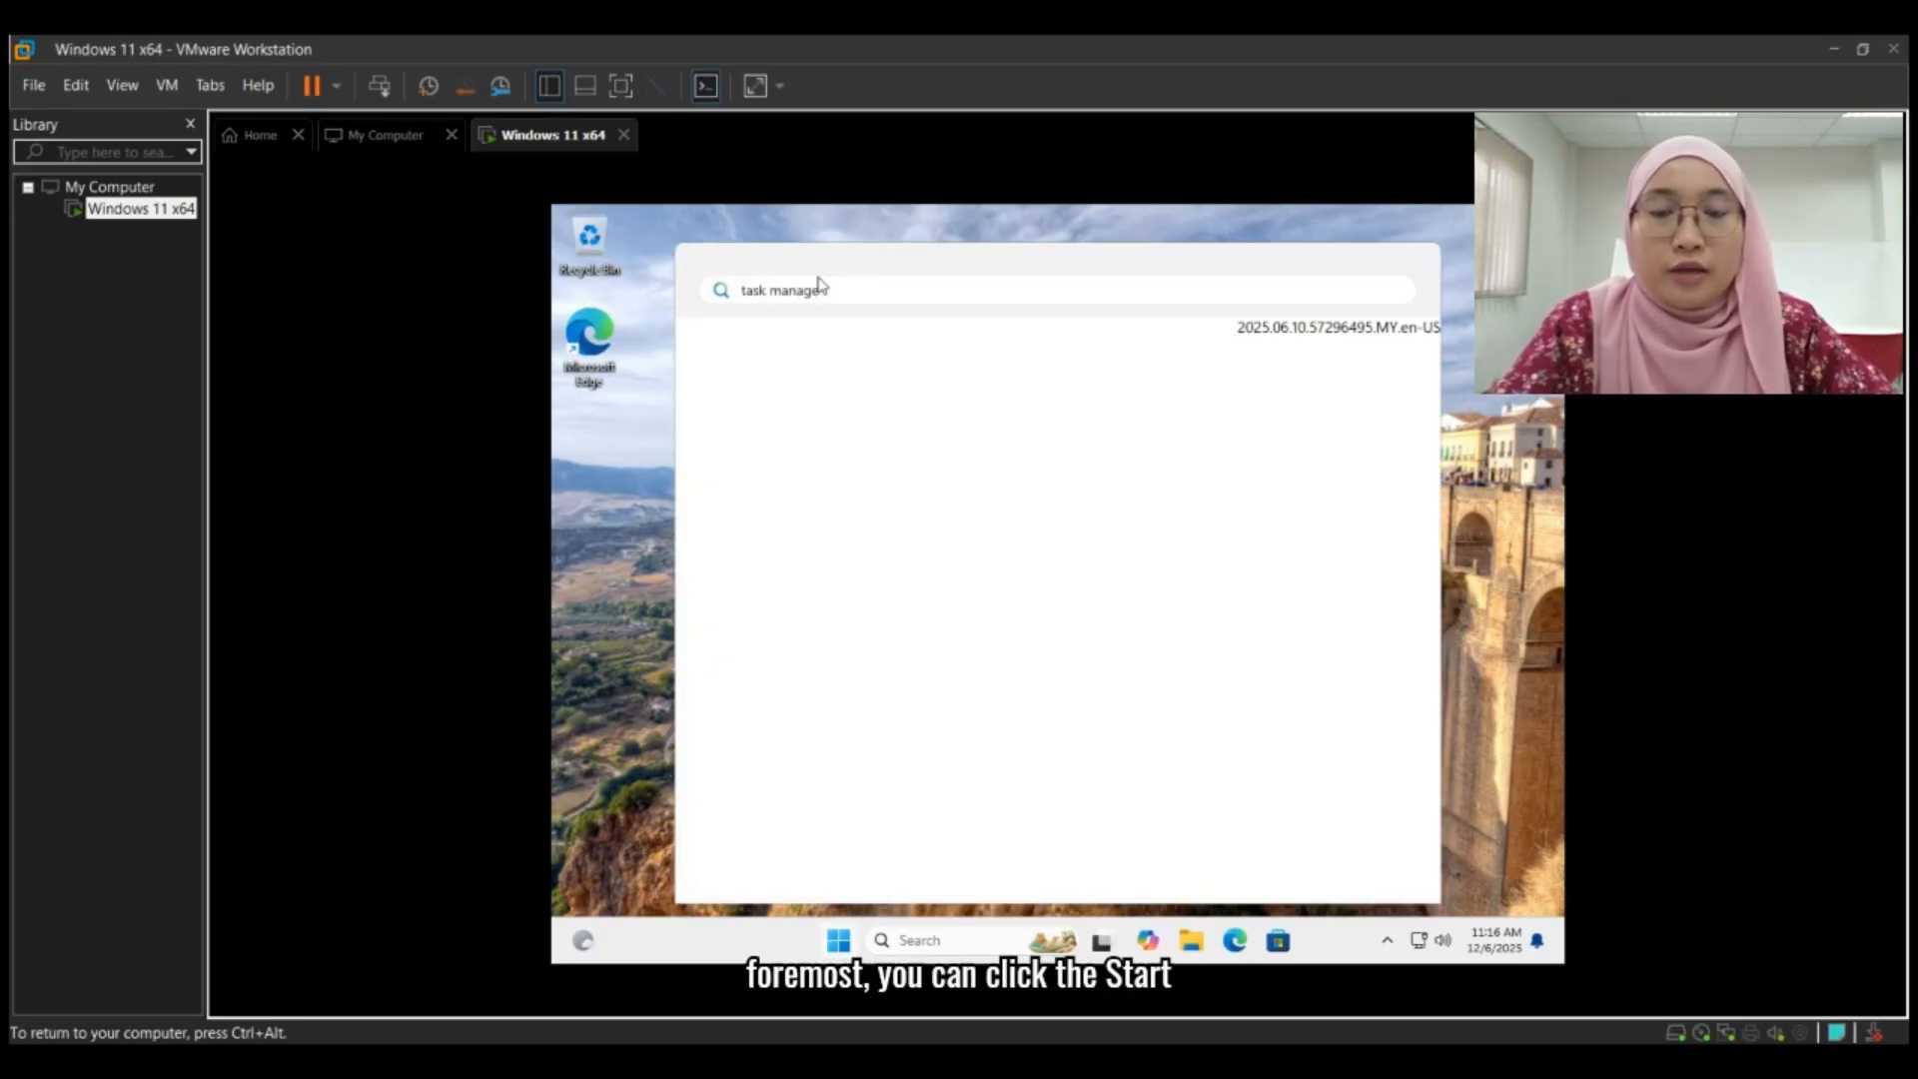
{"action": "type", "text": "r"}
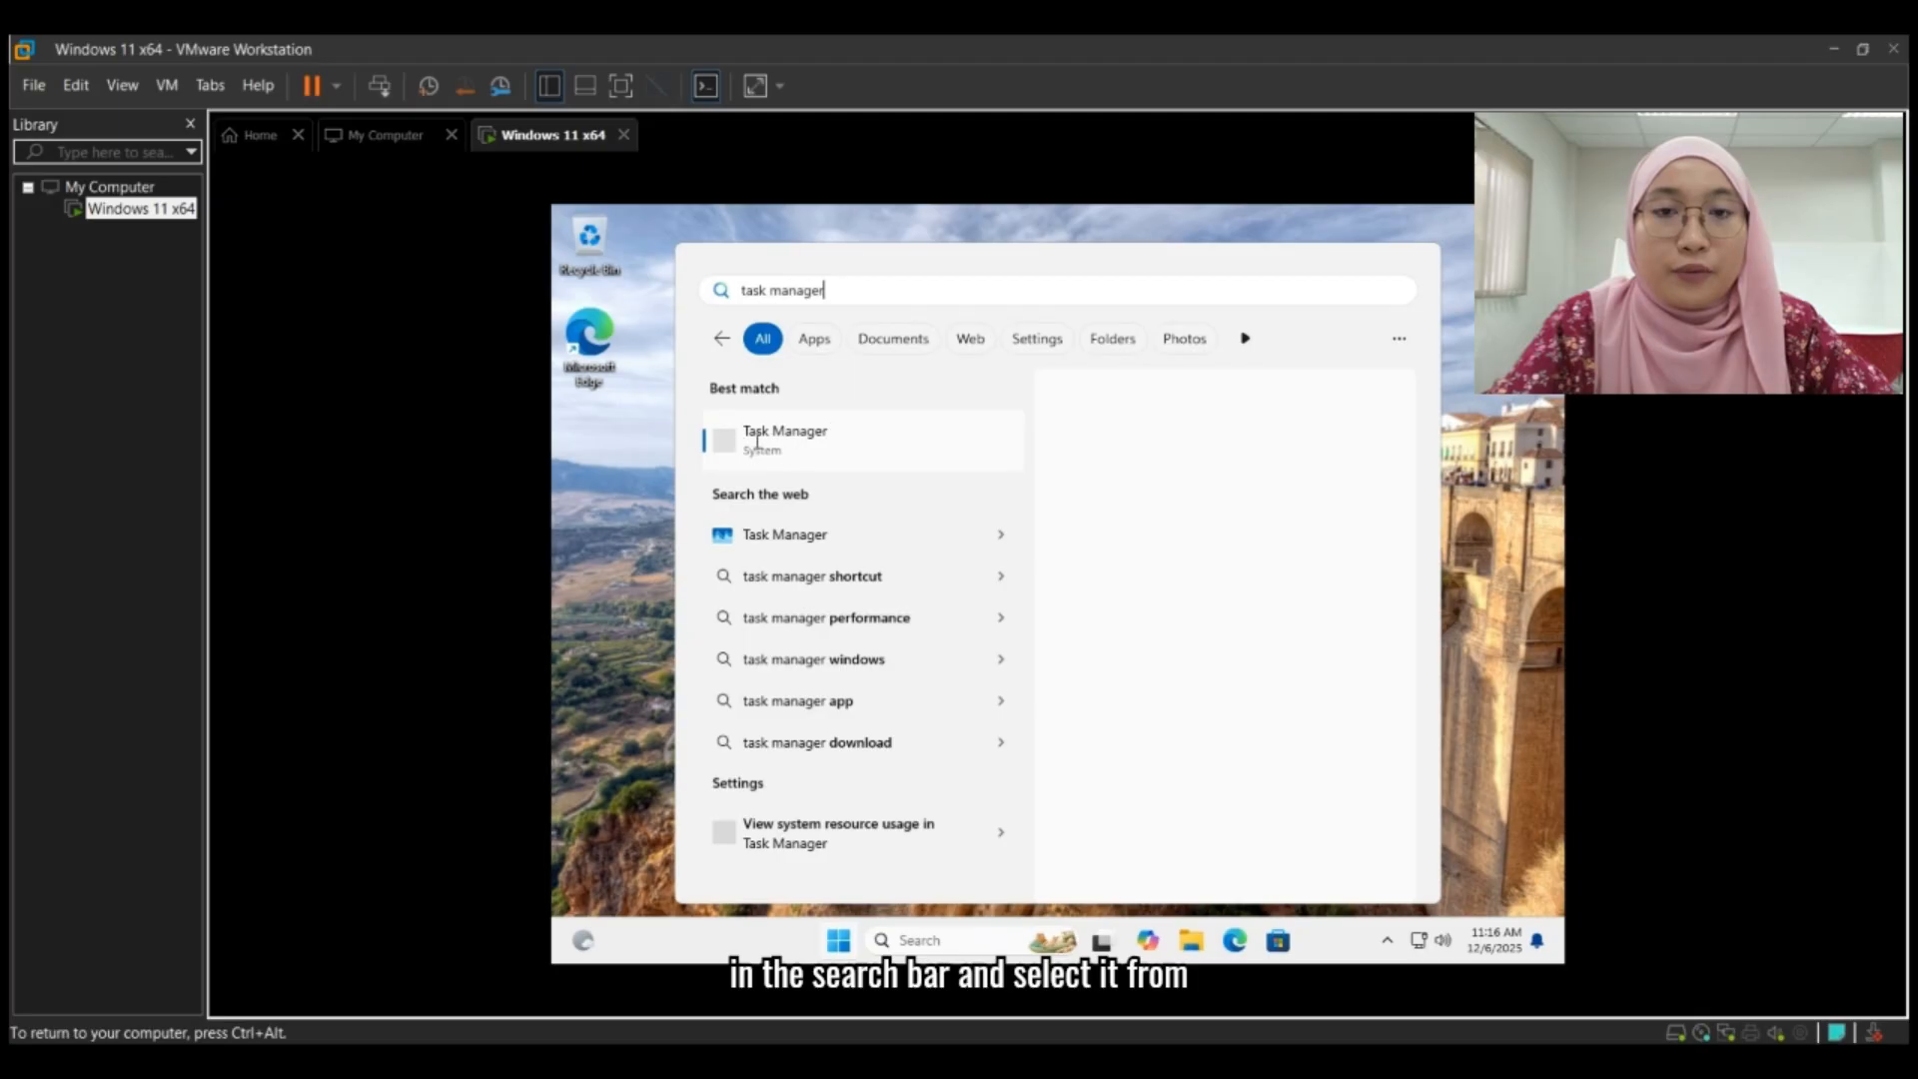
{"action": "left_click", "coordinate": [944, 465]}
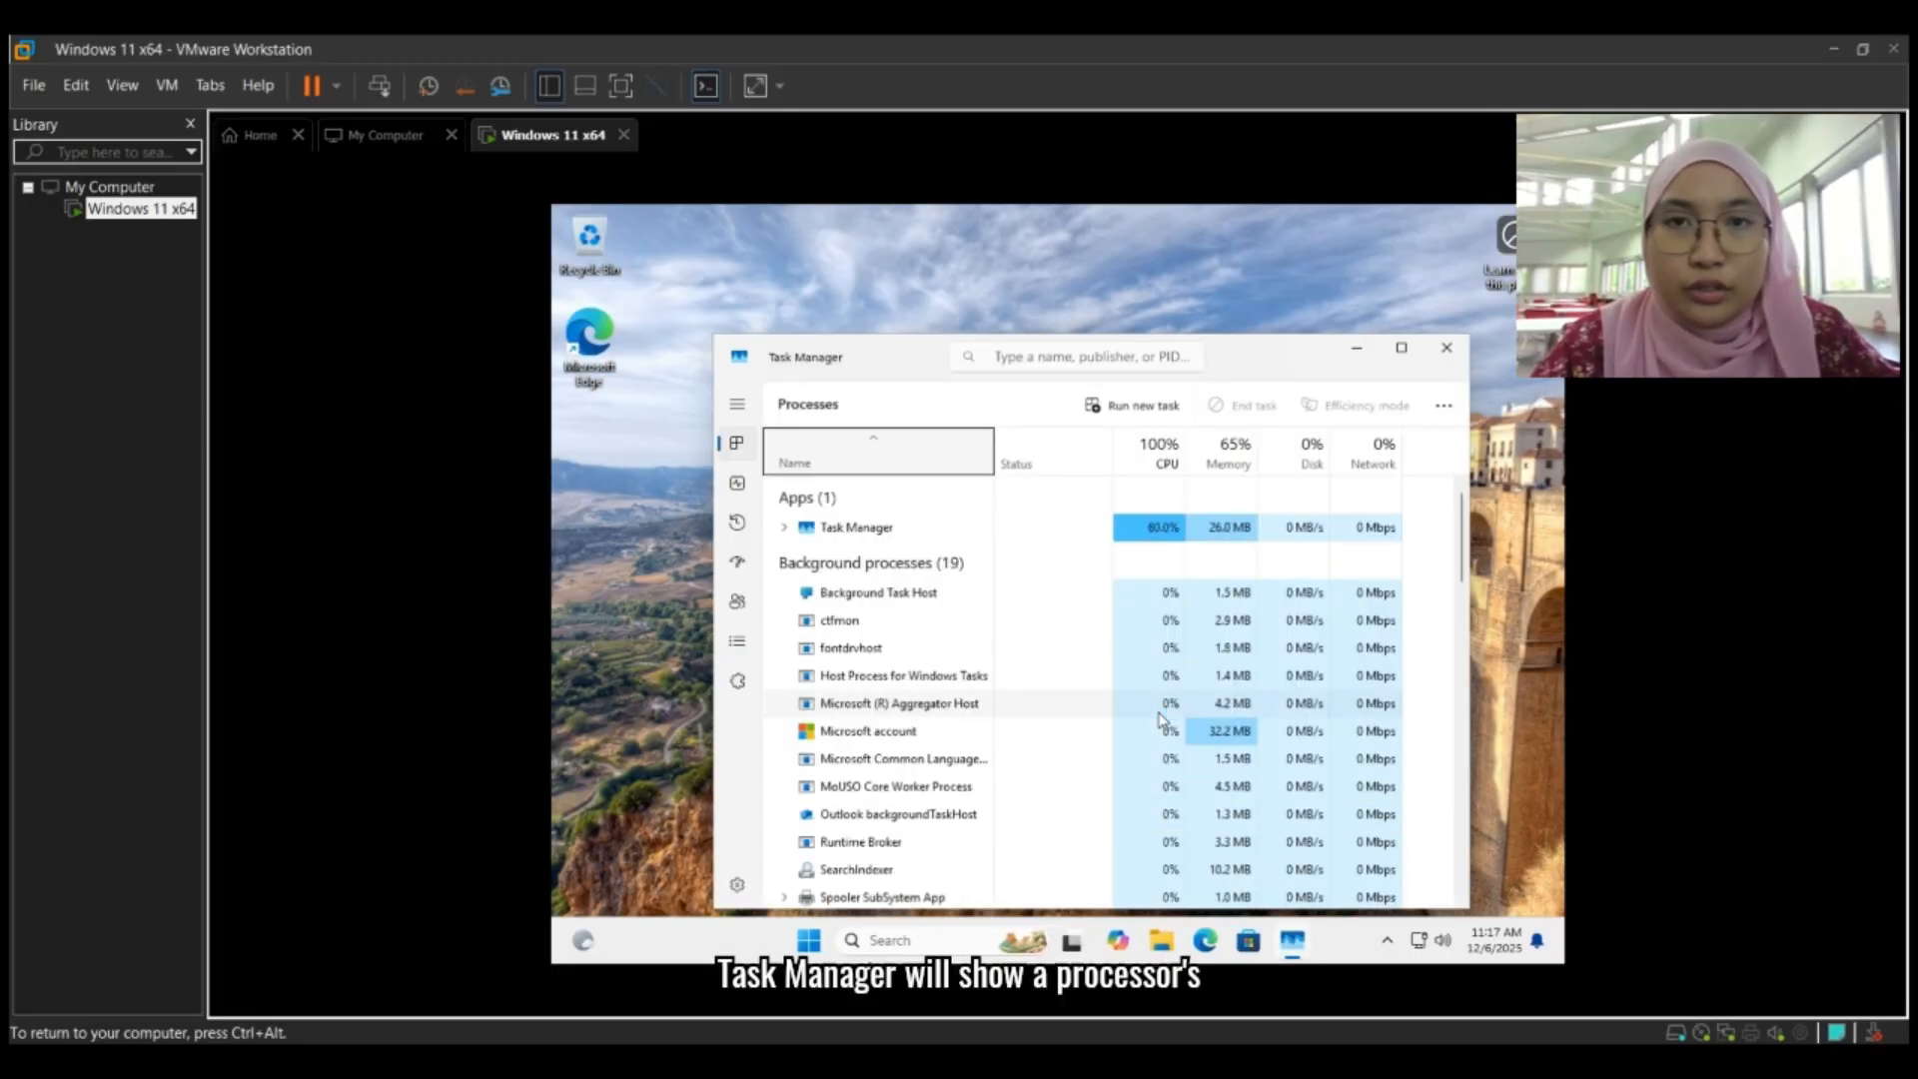
{"action": "left_click", "coordinate": [1401, 348]}
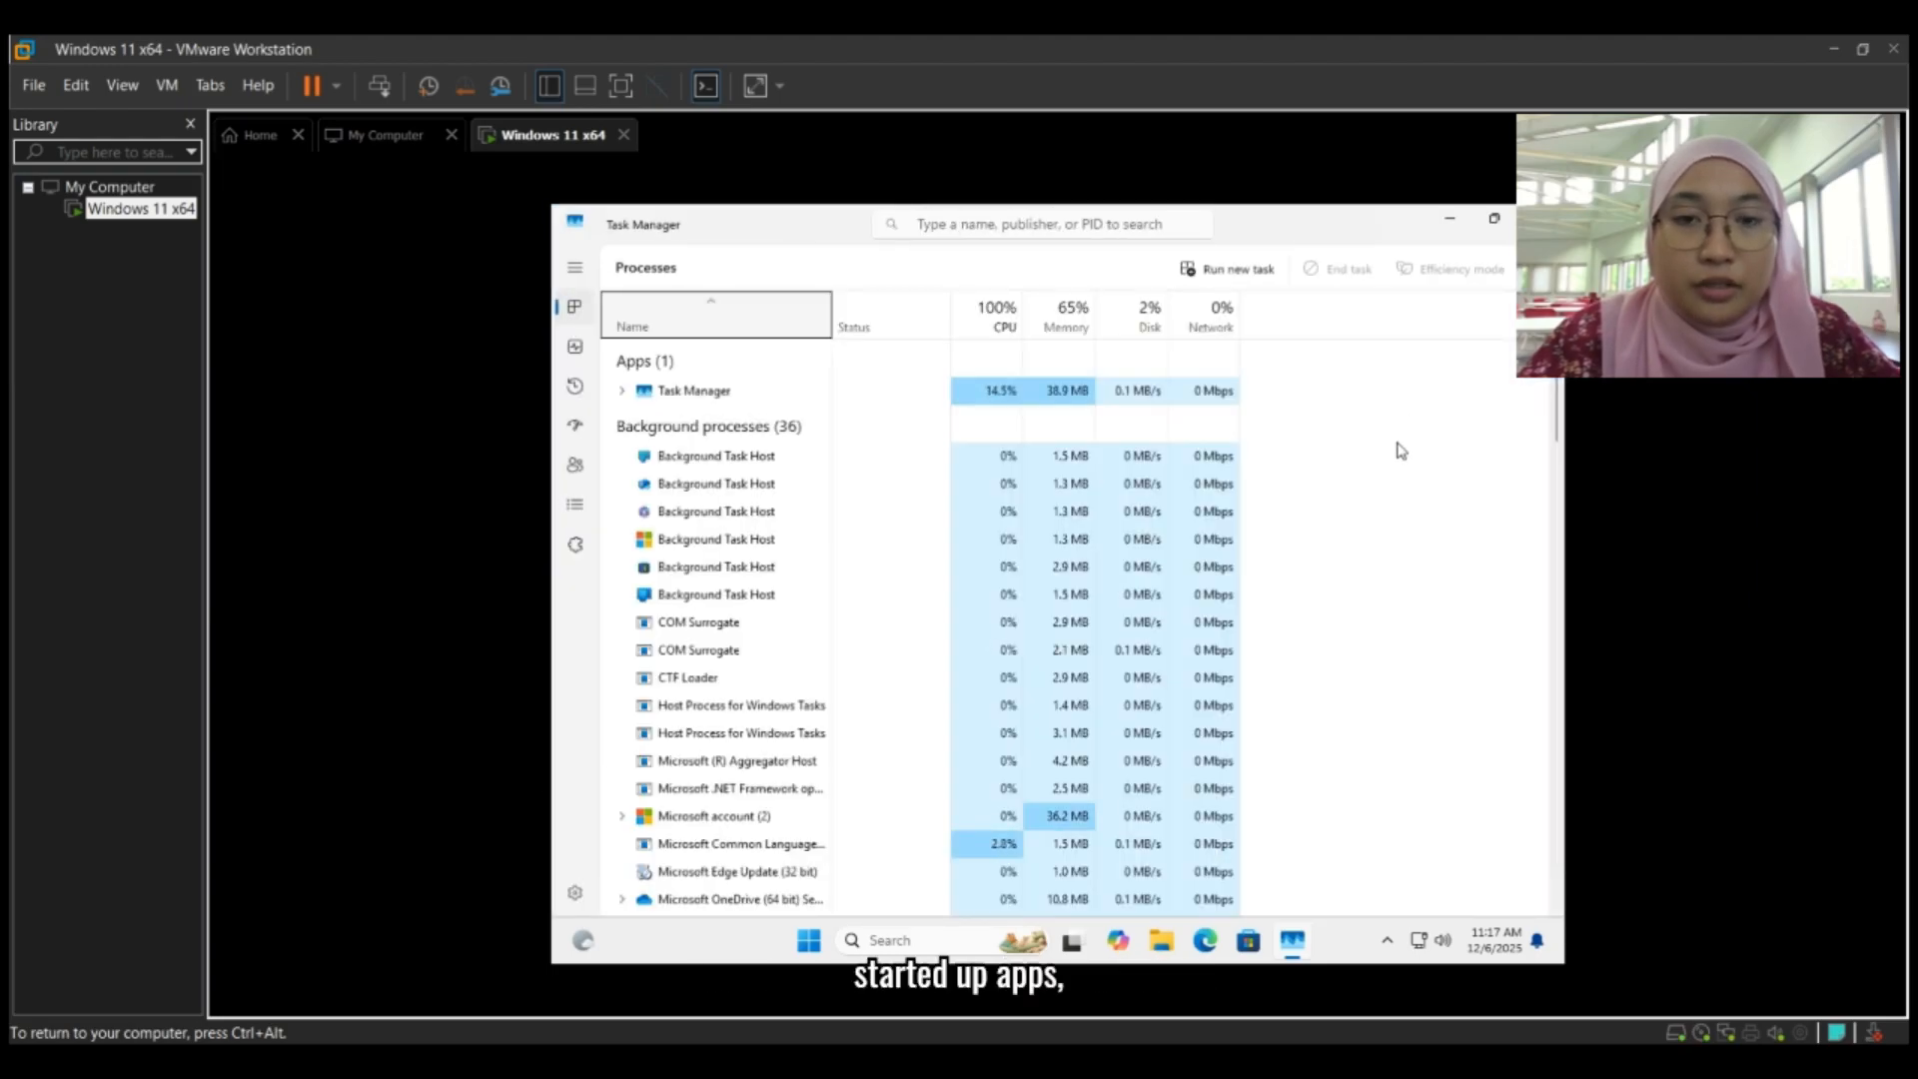
- Examine the CPU, memory, disk and network usage of the apps, background processes and Windows processes down the whole Processes list
{"action": "left_click", "coordinate": [573, 267]}
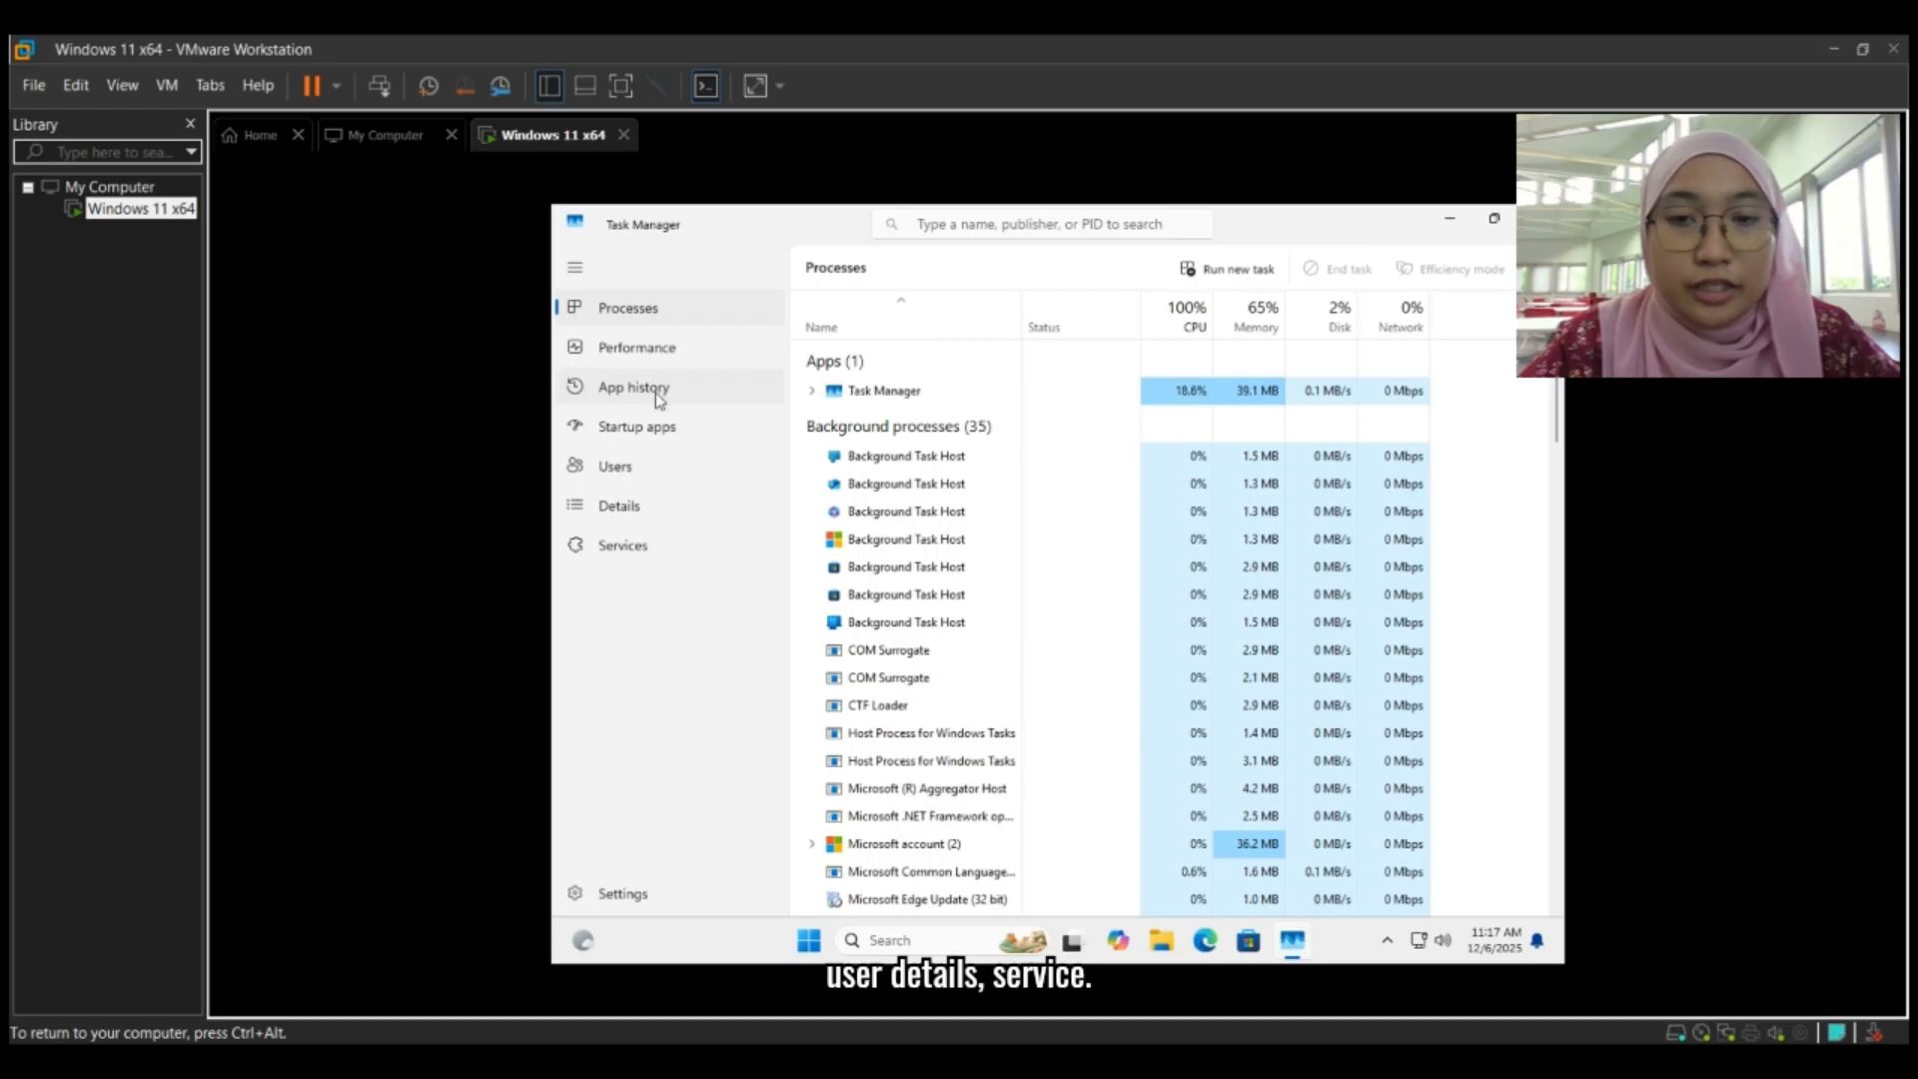
{"action": "left_click", "coordinate": [575, 270]}
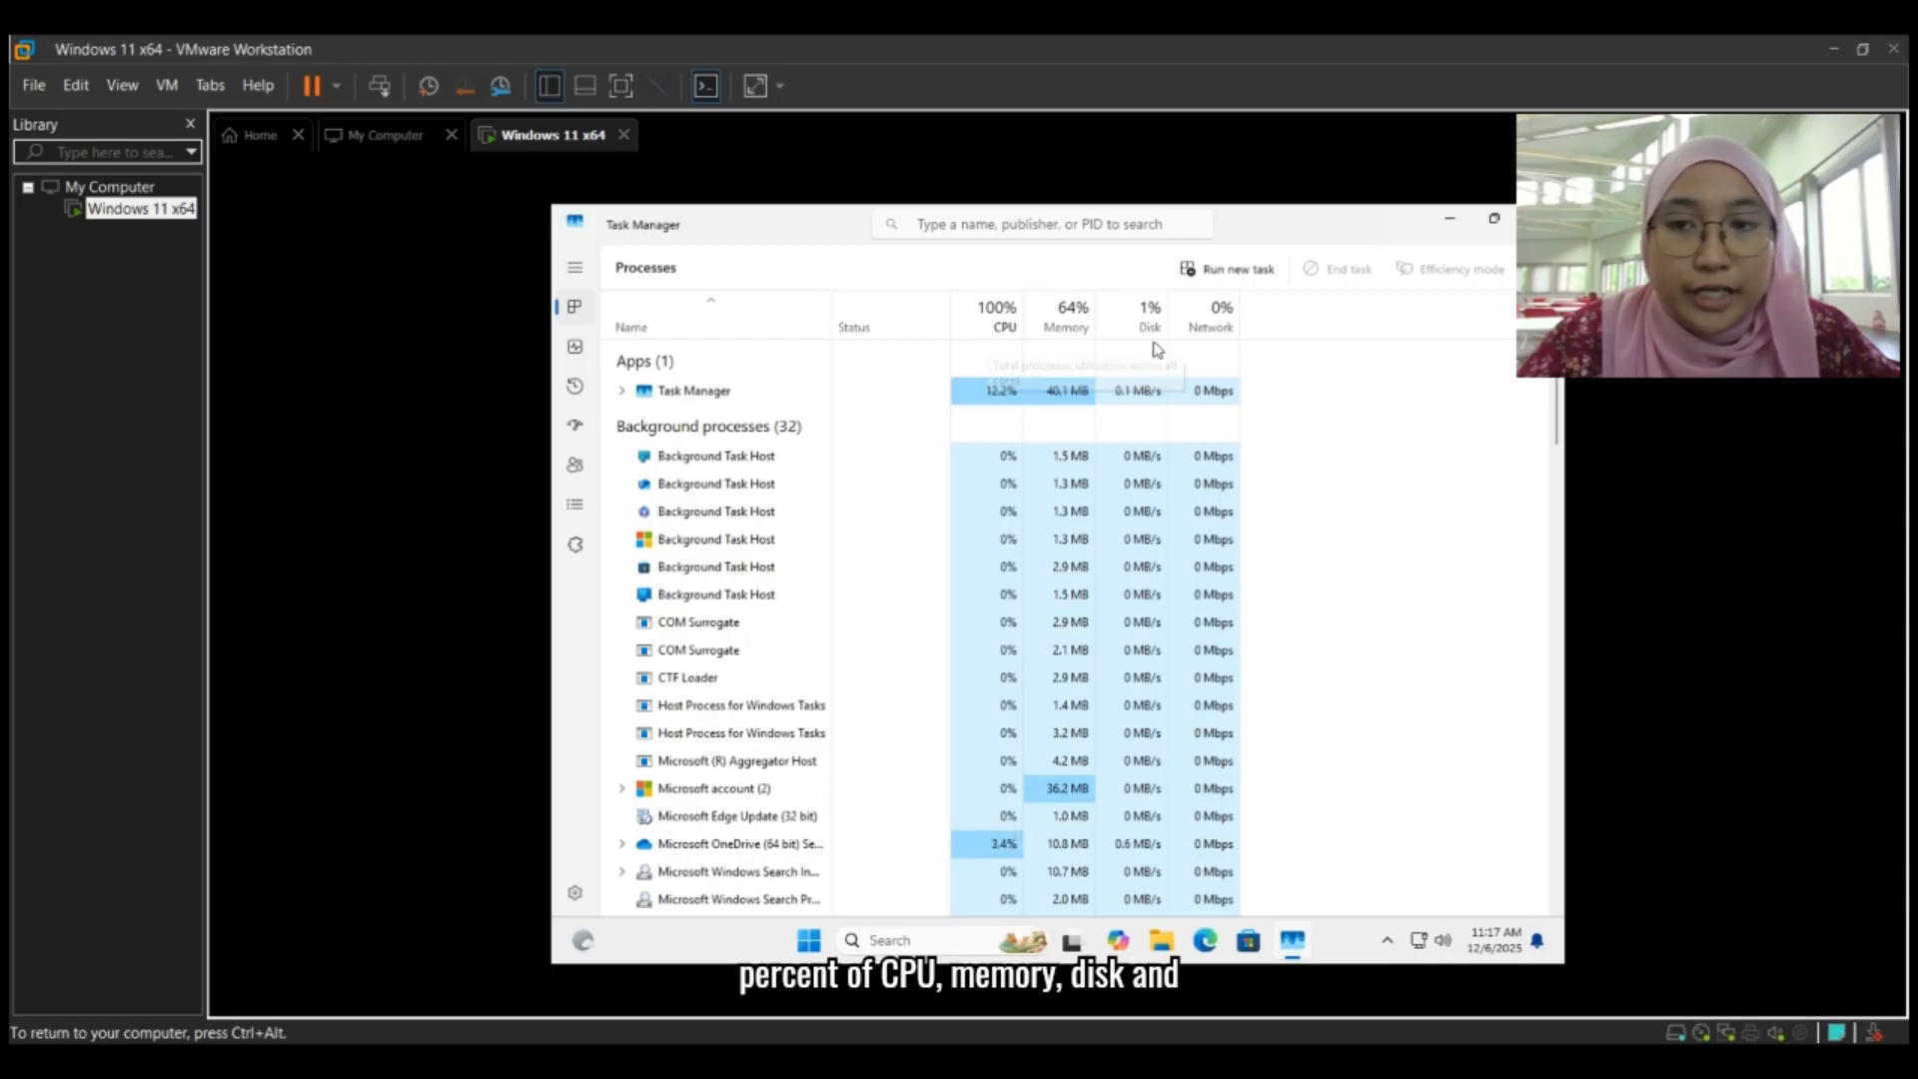
{"action": "scroll", "coordinate": [1280, 484], "scroll_direction": "down", "scroll_amount": 1}
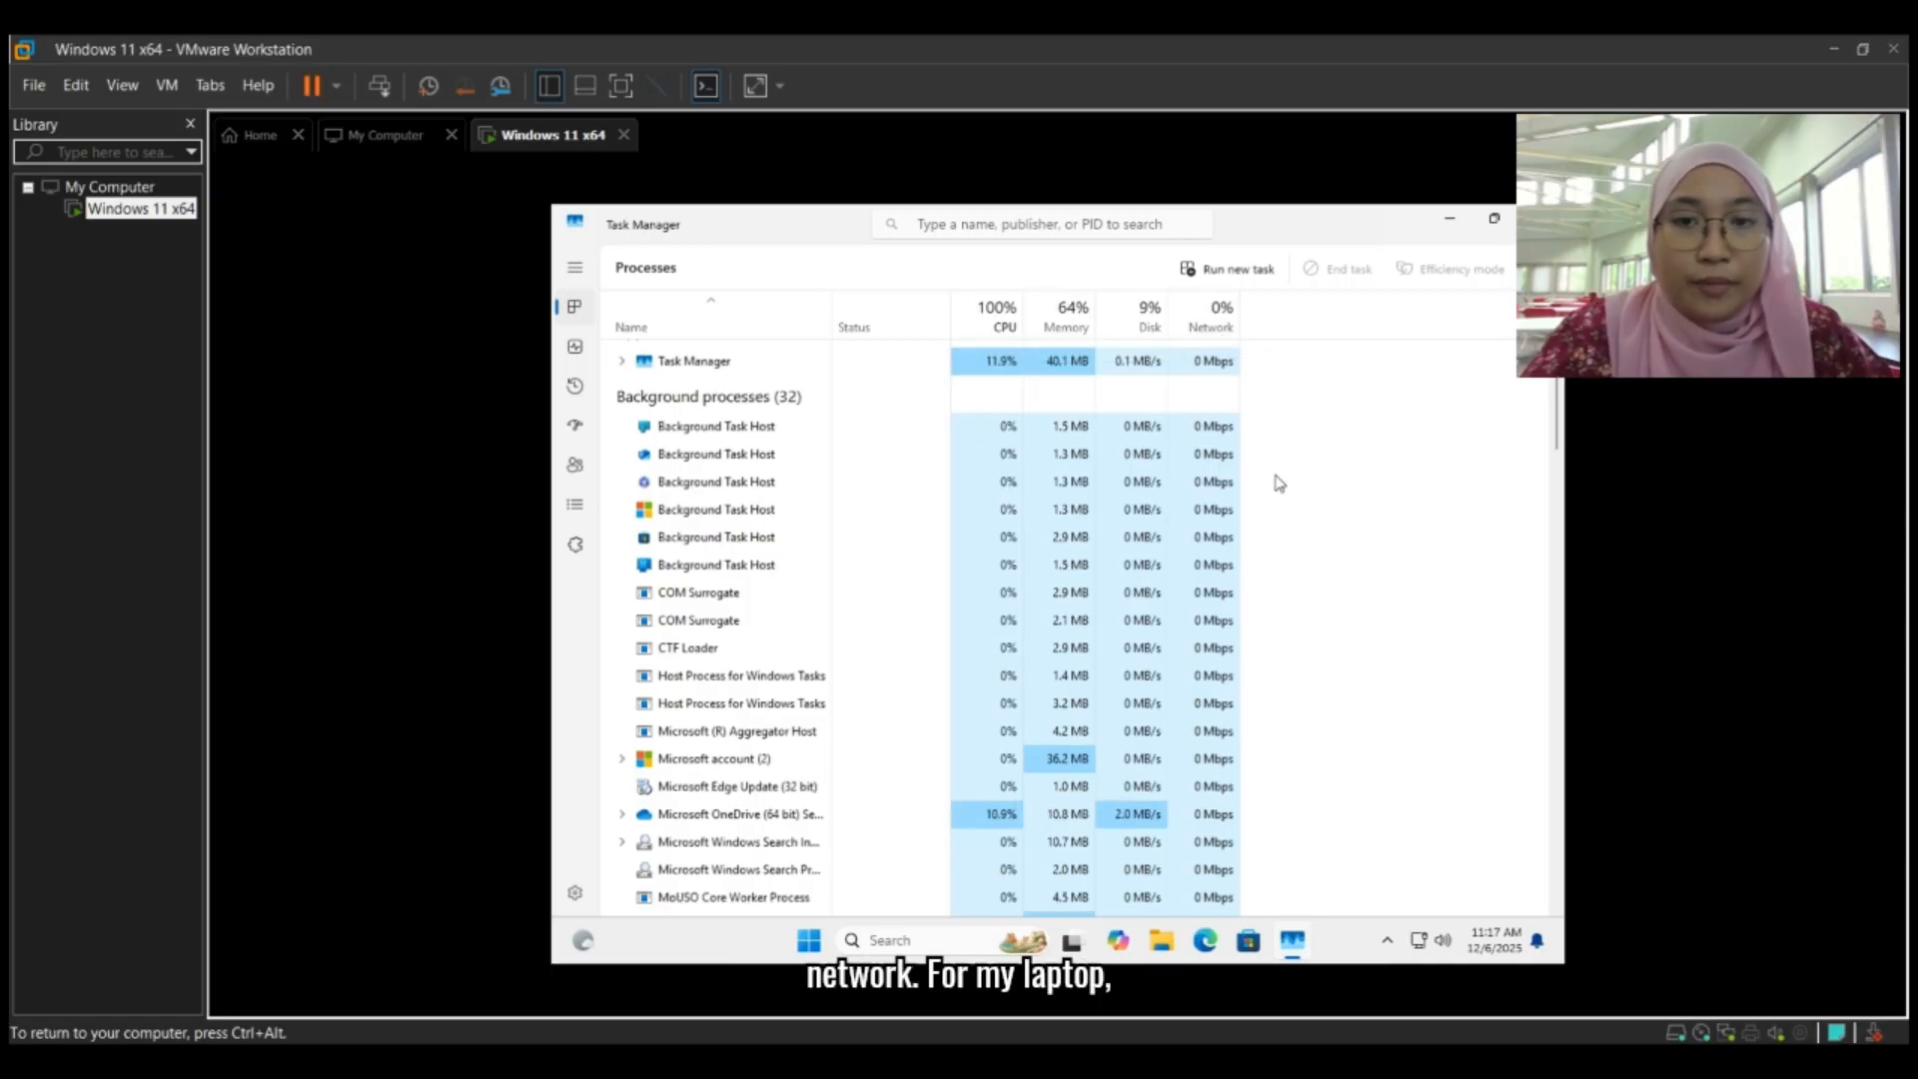
{"action": "scroll", "coordinate": [1206, 441], "scroll_direction": "down", "scroll_amount": 5}
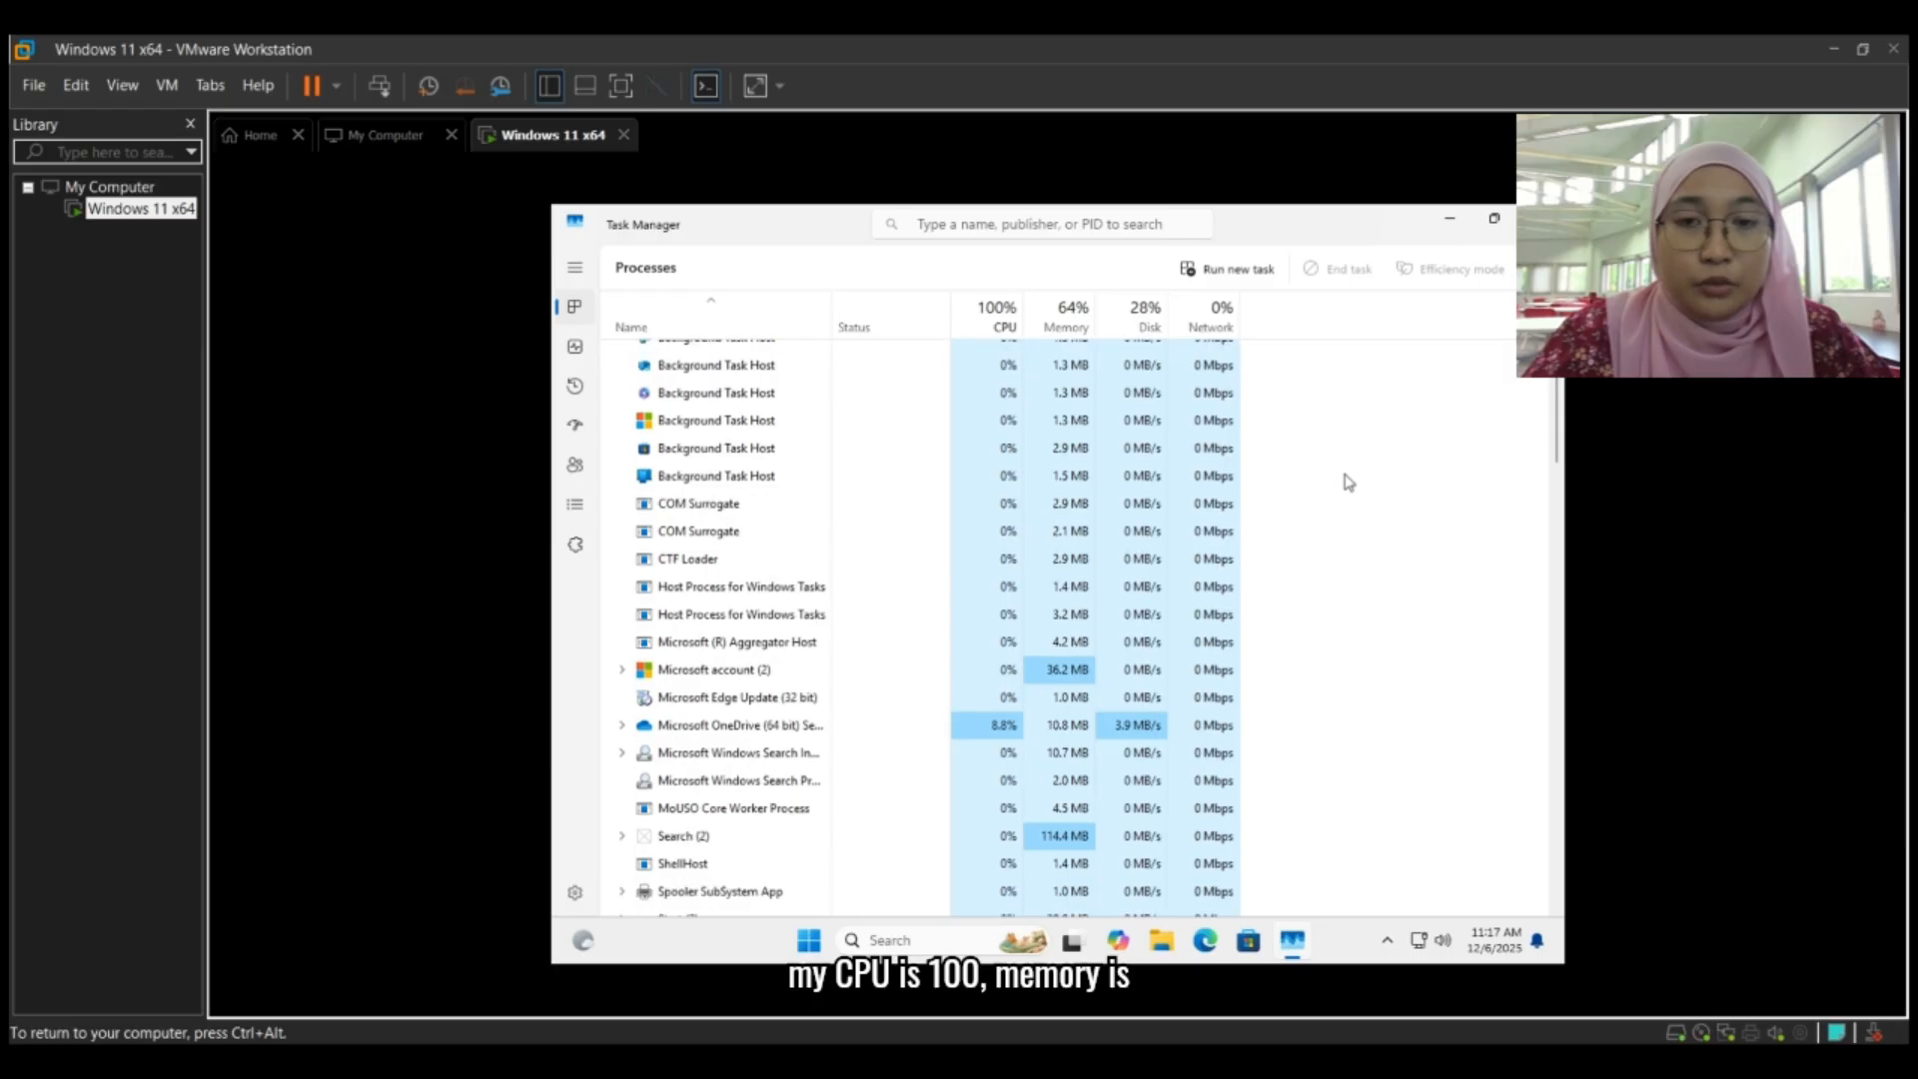
{"action": "scroll", "coordinate": [1348, 483], "scroll_direction": "down", "scroll_amount": 5}
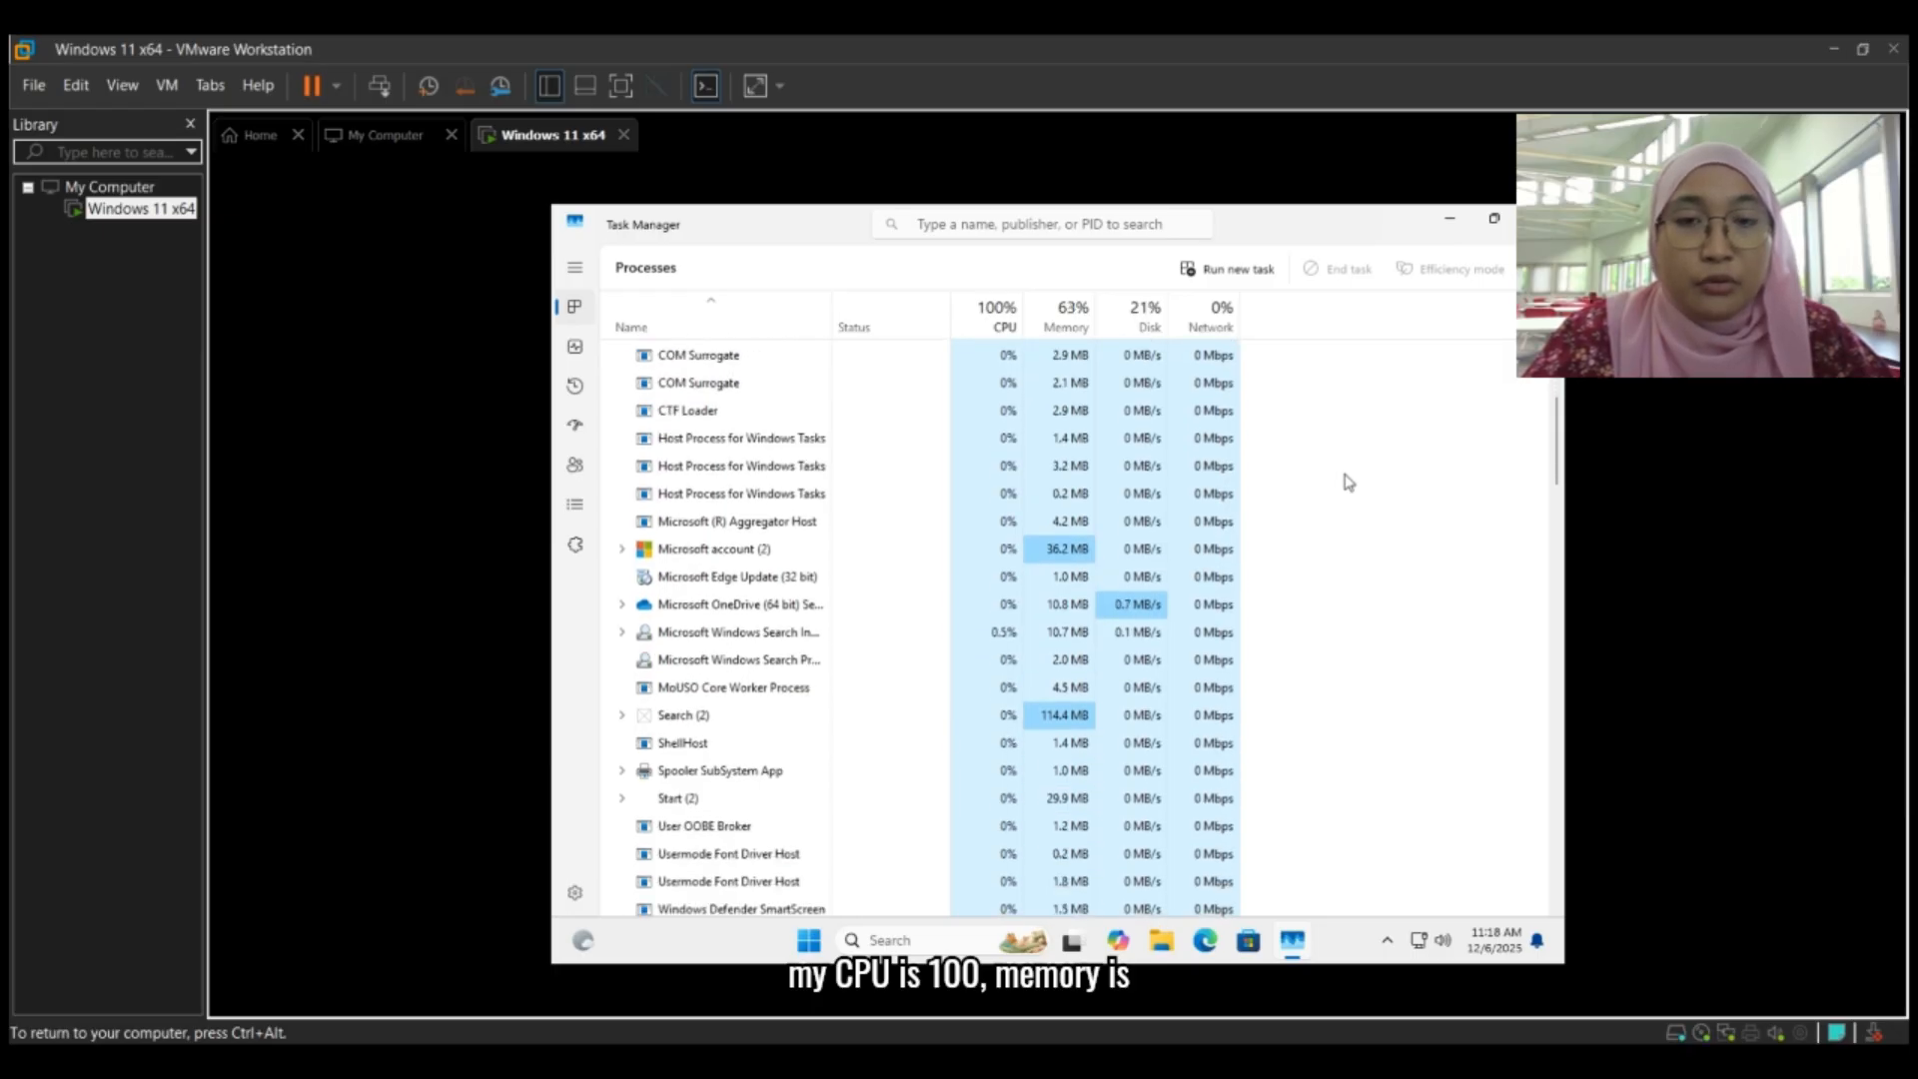
{"action": "scroll", "coordinate": [1348, 483], "scroll_direction": "down", "scroll_amount": 3}
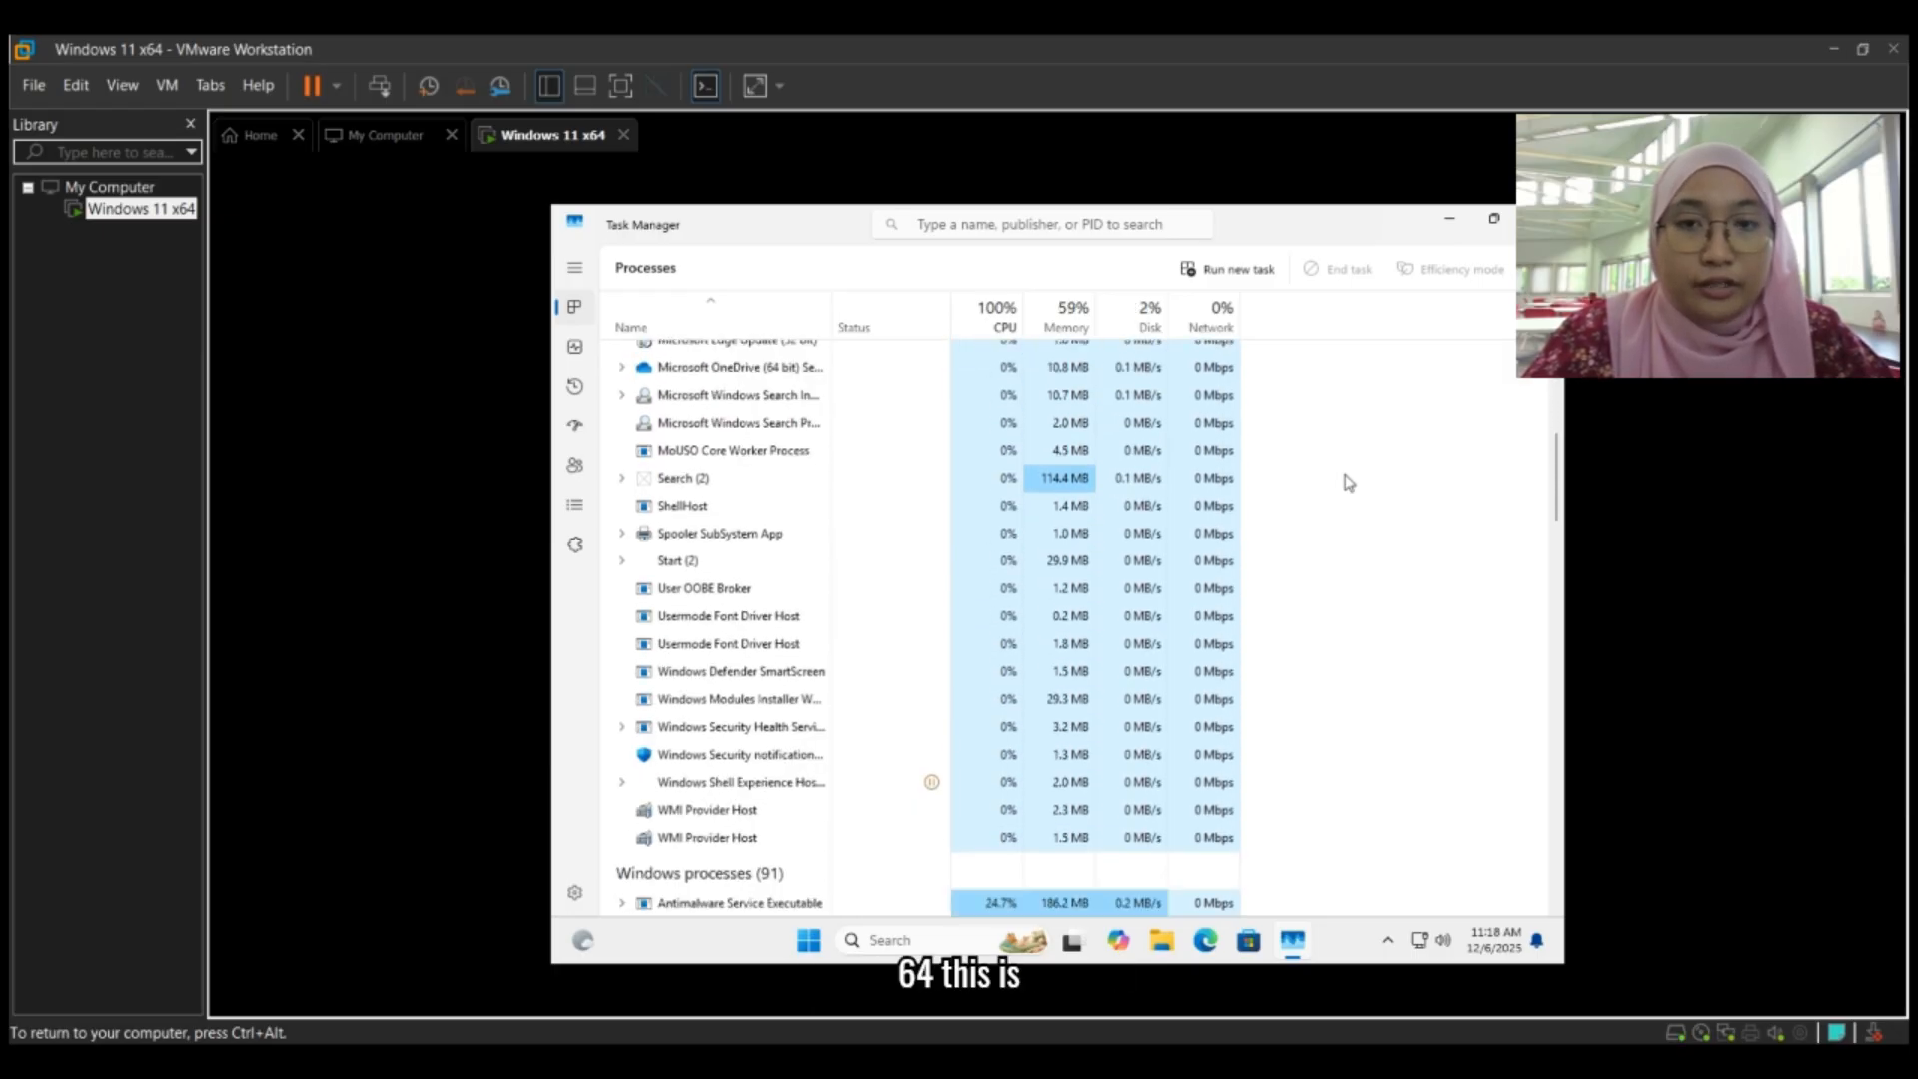
{"action": "scroll", "coordinate": [1349, 482], "scroll_direction": "down", "scroll_amount": 3}
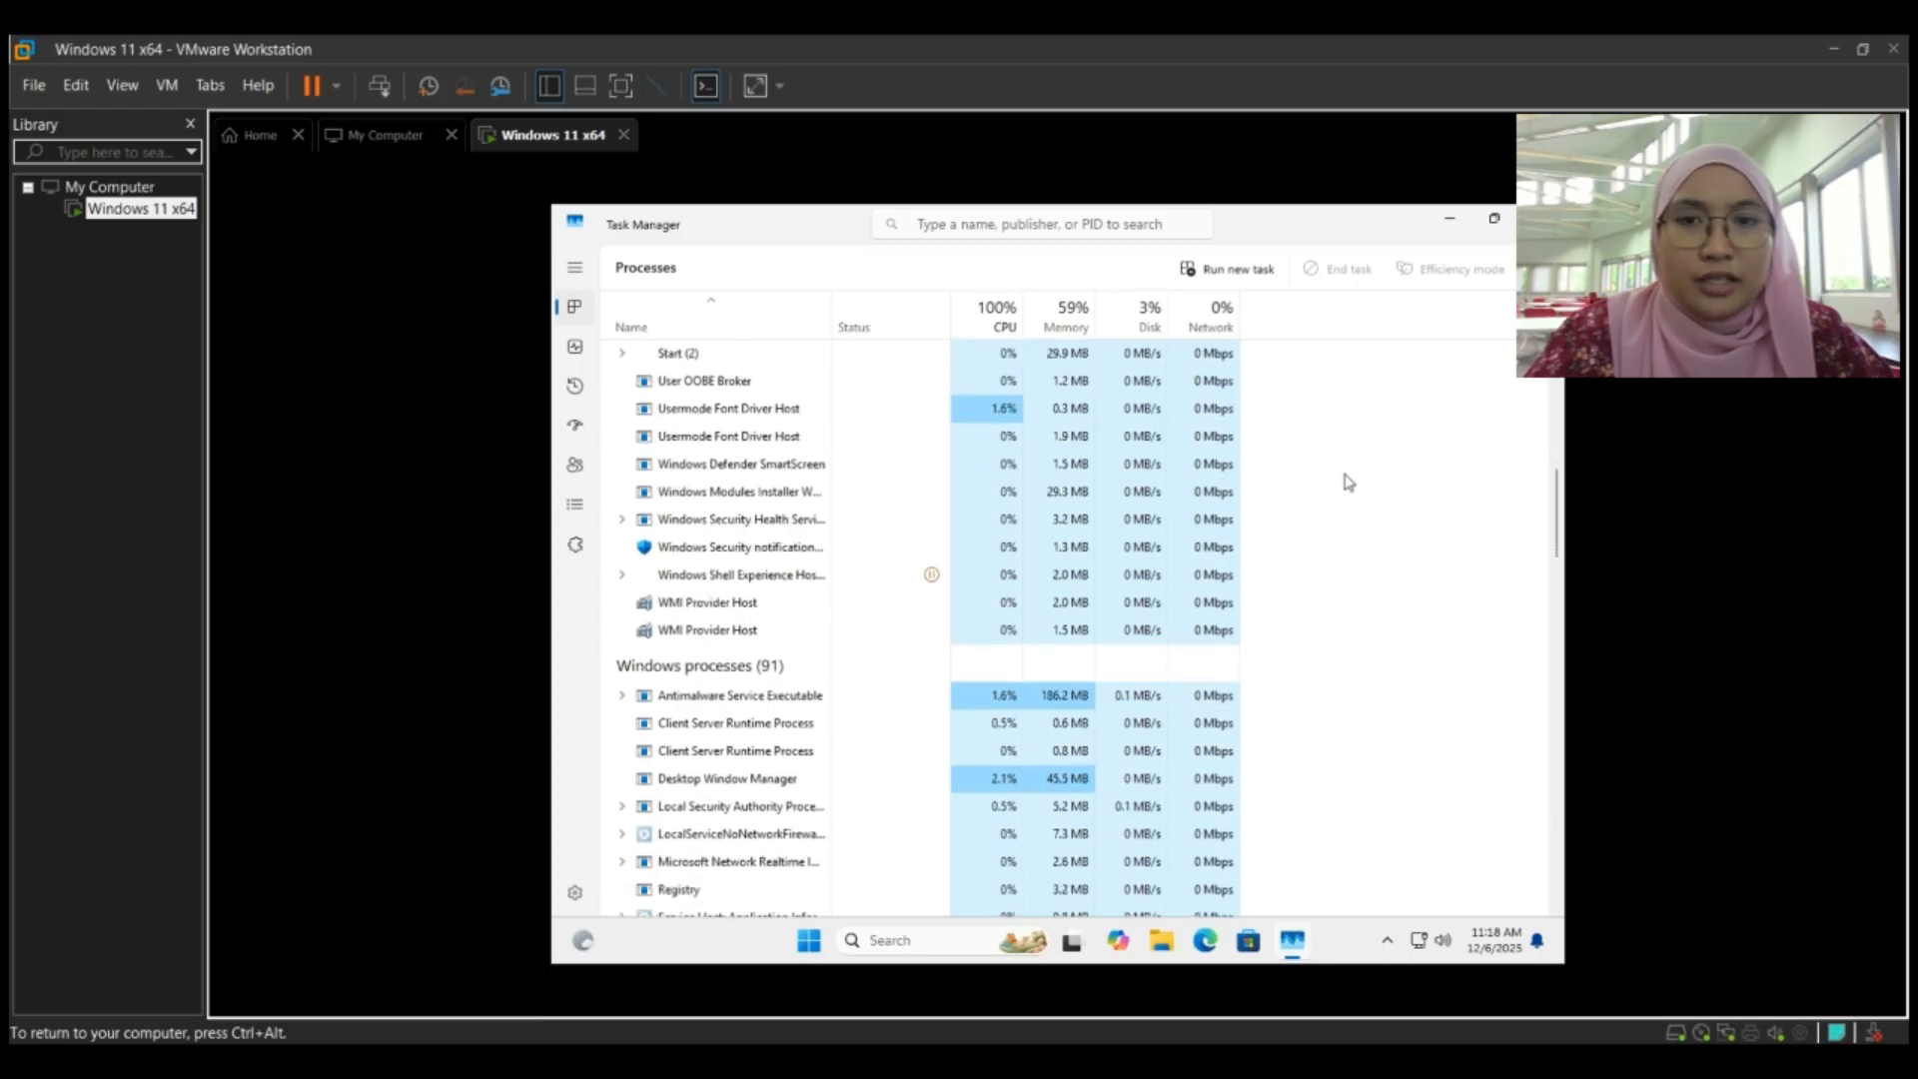
{"action": "scroll", "coordinate": [1348, 482], "scroll_direction": "down", "scroll_amount": 1}
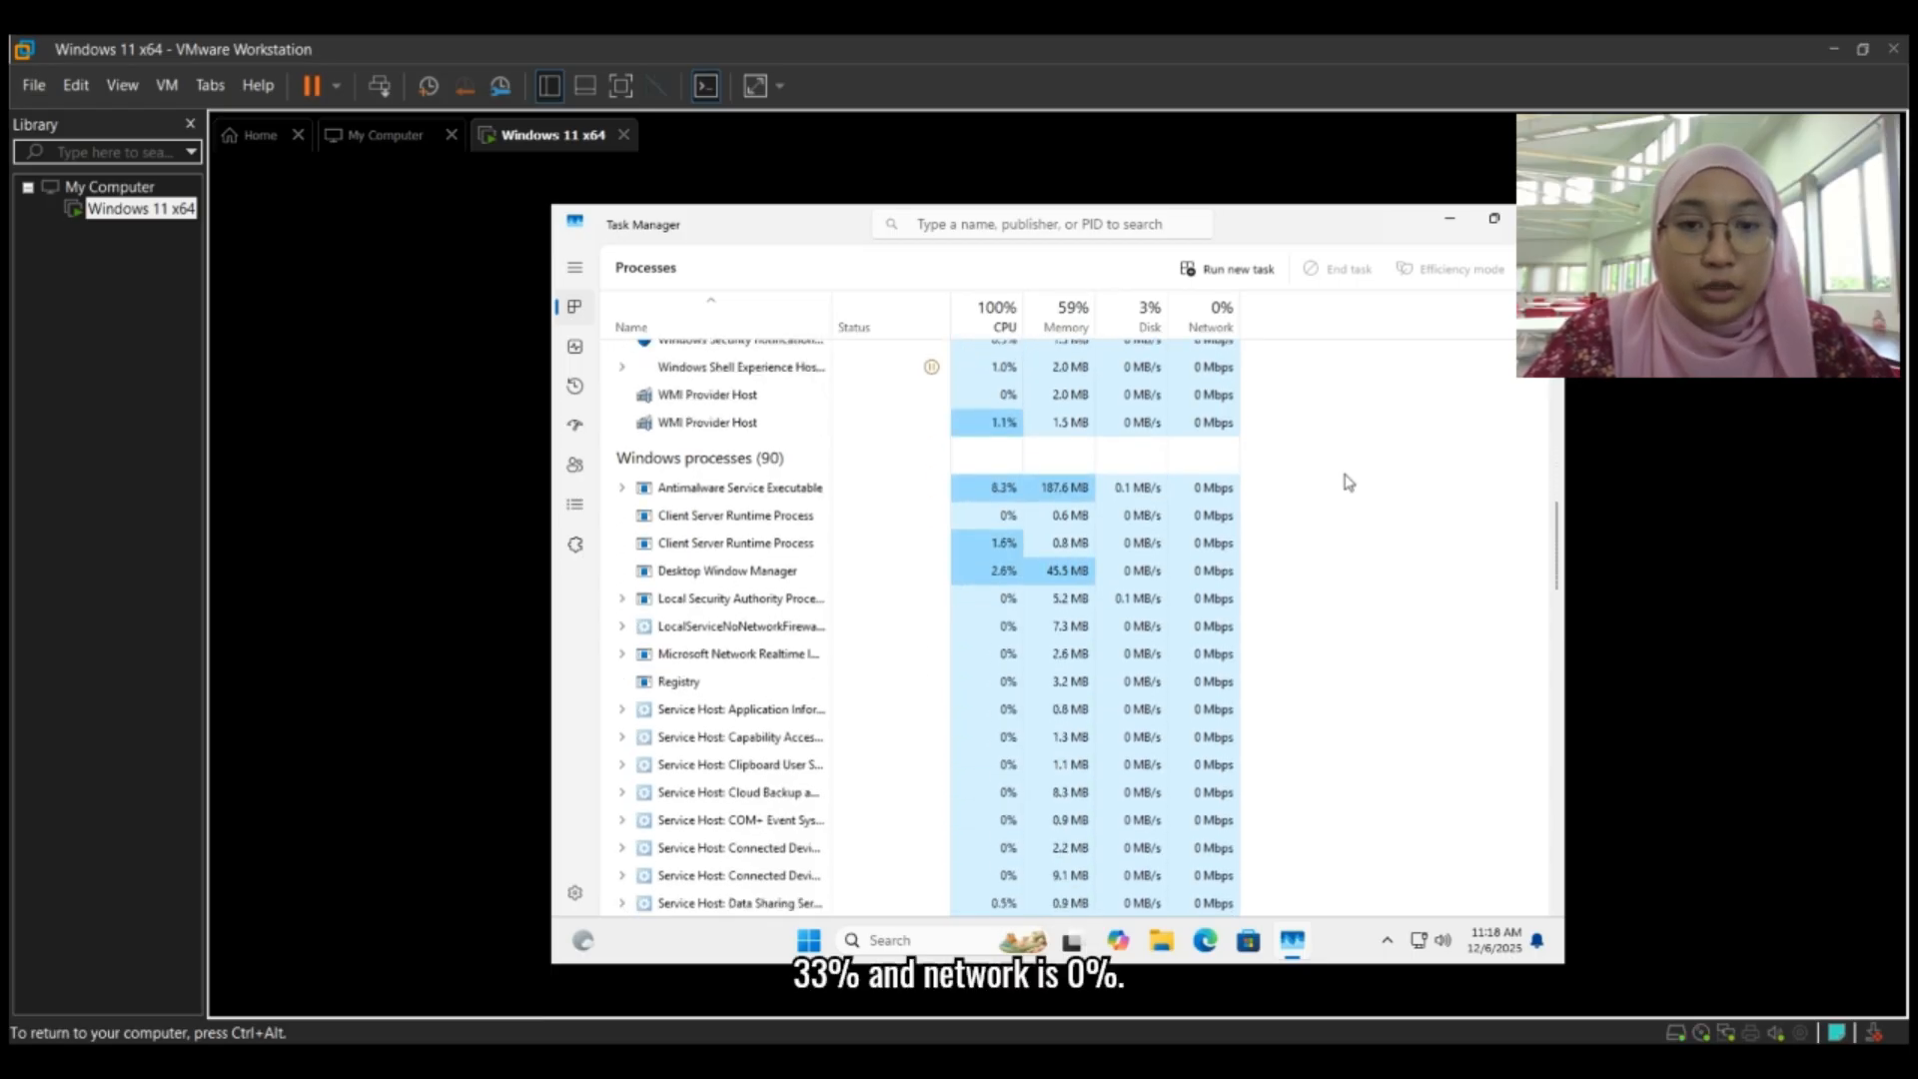
{"action": "scroll", "coordinate": [1348, 483], "scroll_direction": "down", "scroll_amount": 6}
{"action": "scroll", "coordinate": [1348, 483], "scroll_direction": "down", "scroll_amount": 12}
{"action": "scroll", "coordinate": [1349, 483], "scroll_direction": "down", "scroll_amount": 7}
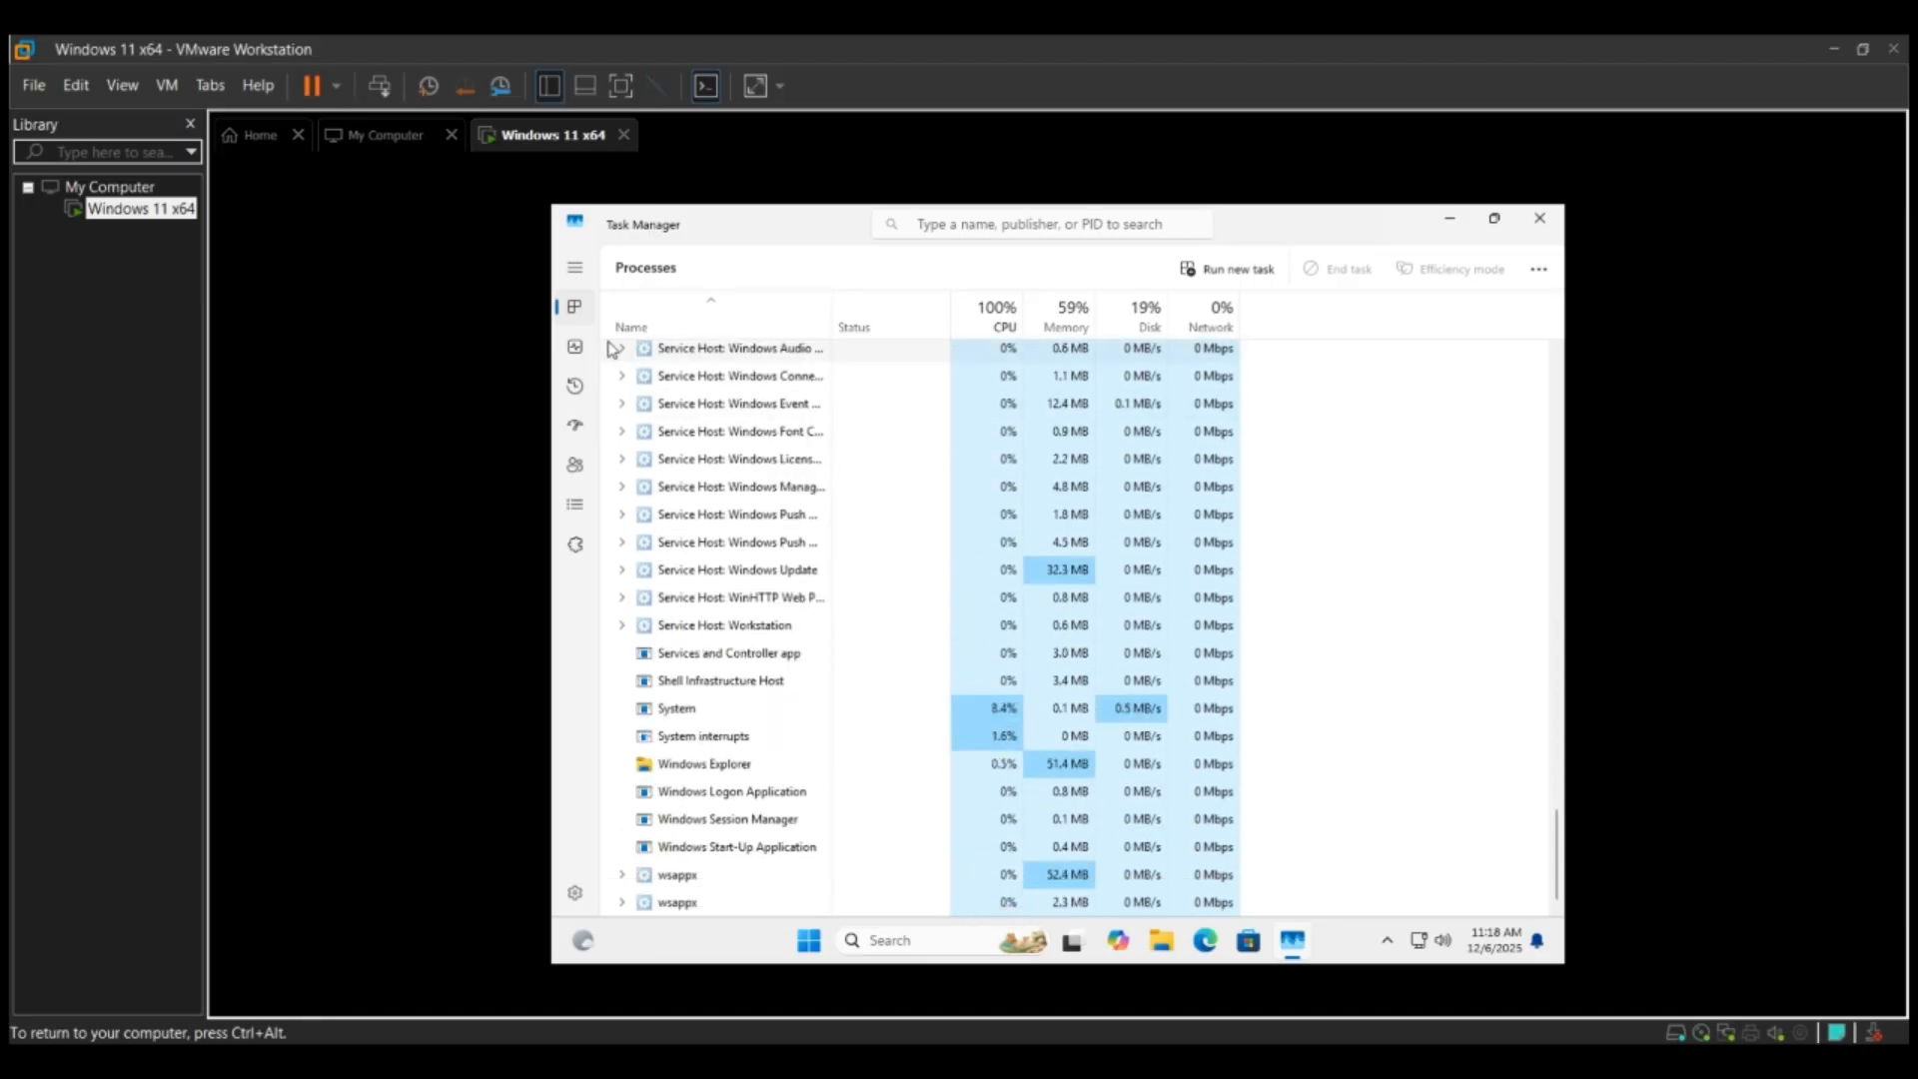
- Look through Task Manager's Performance, App history, Startup apps, Users and Details pages
{"action": "left_click", "coordinate": [574, 349]}
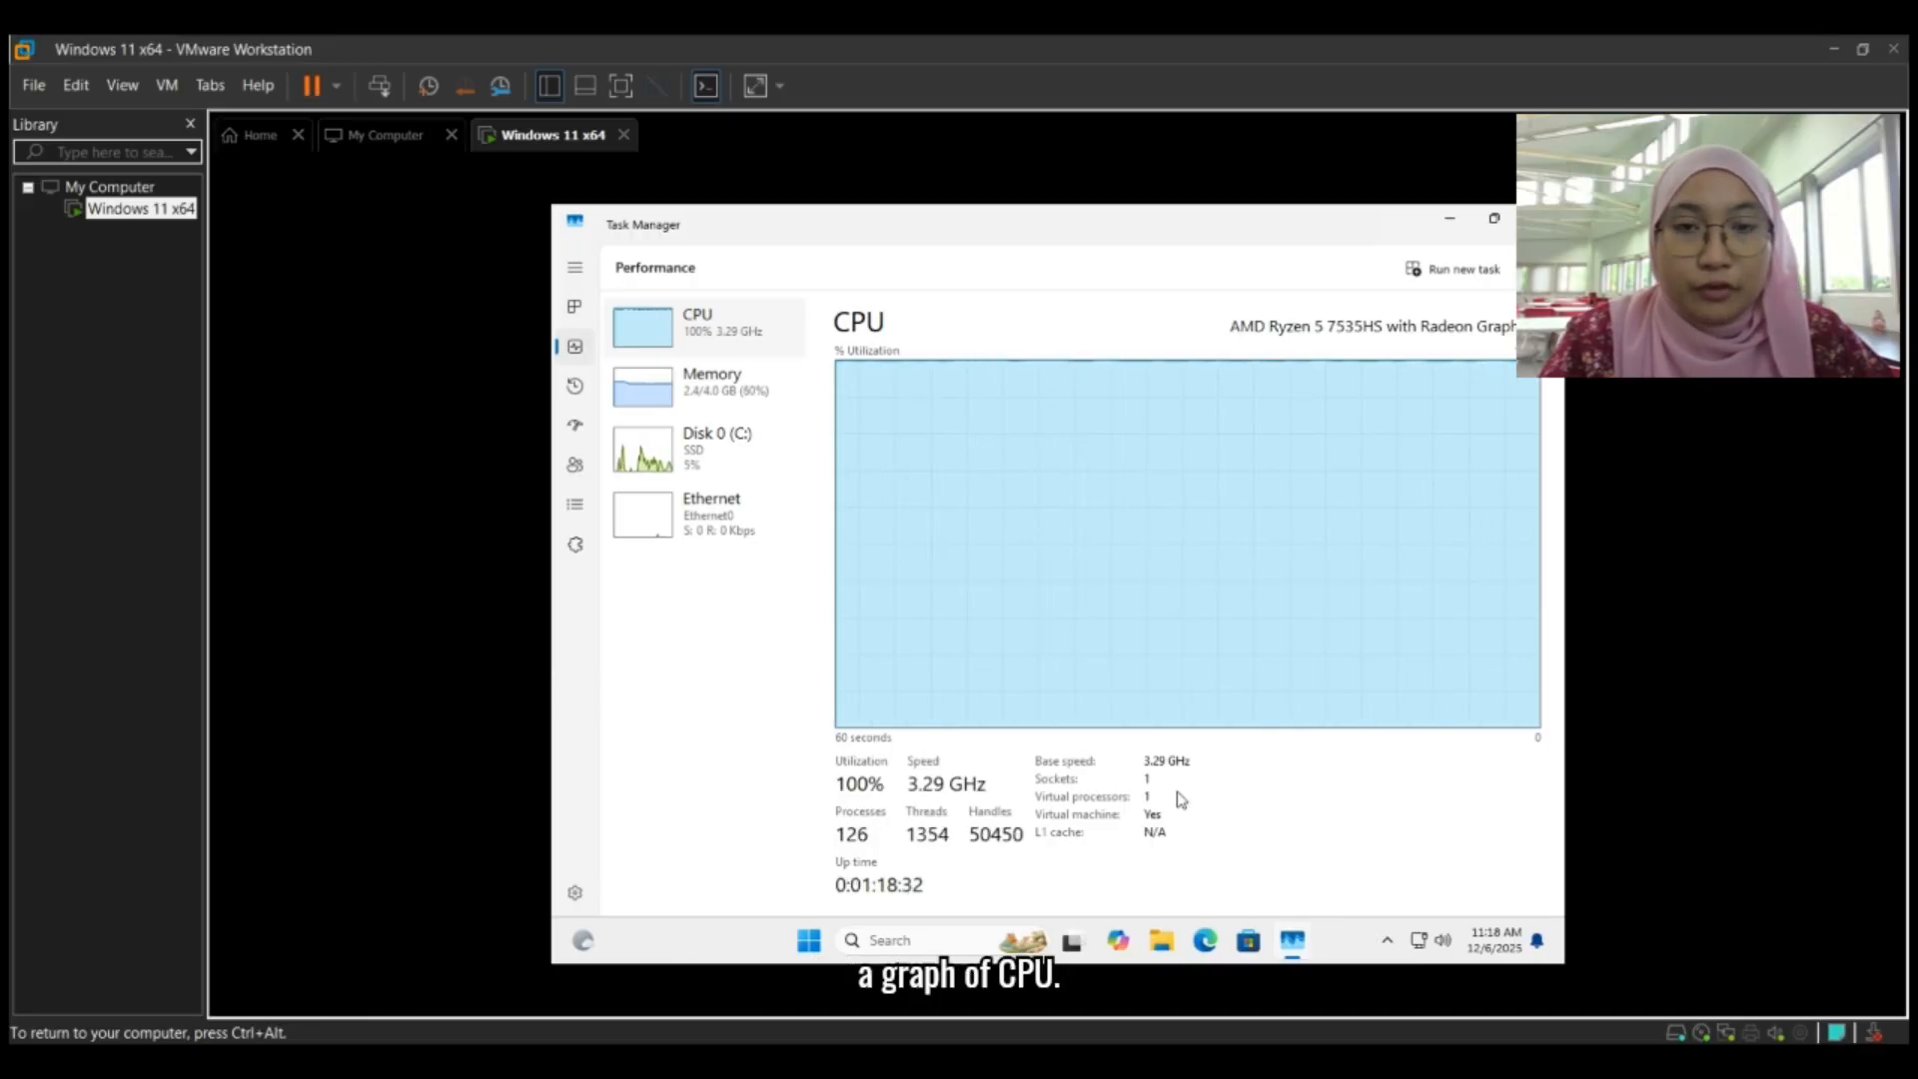
{"action": "left_click", "coordinate": [574, 387]}
{"action": "left_click", "coordinate": [575, 427]}
{"action": "left_click", "coordinate": [574, 467]}
{"action": "left_click", "coordinate": [576, 507]}
- Review the status of the Windows services in Task Manager down to the end of the Services list
{"action": "left_click", "coordinate": [576, 544]}
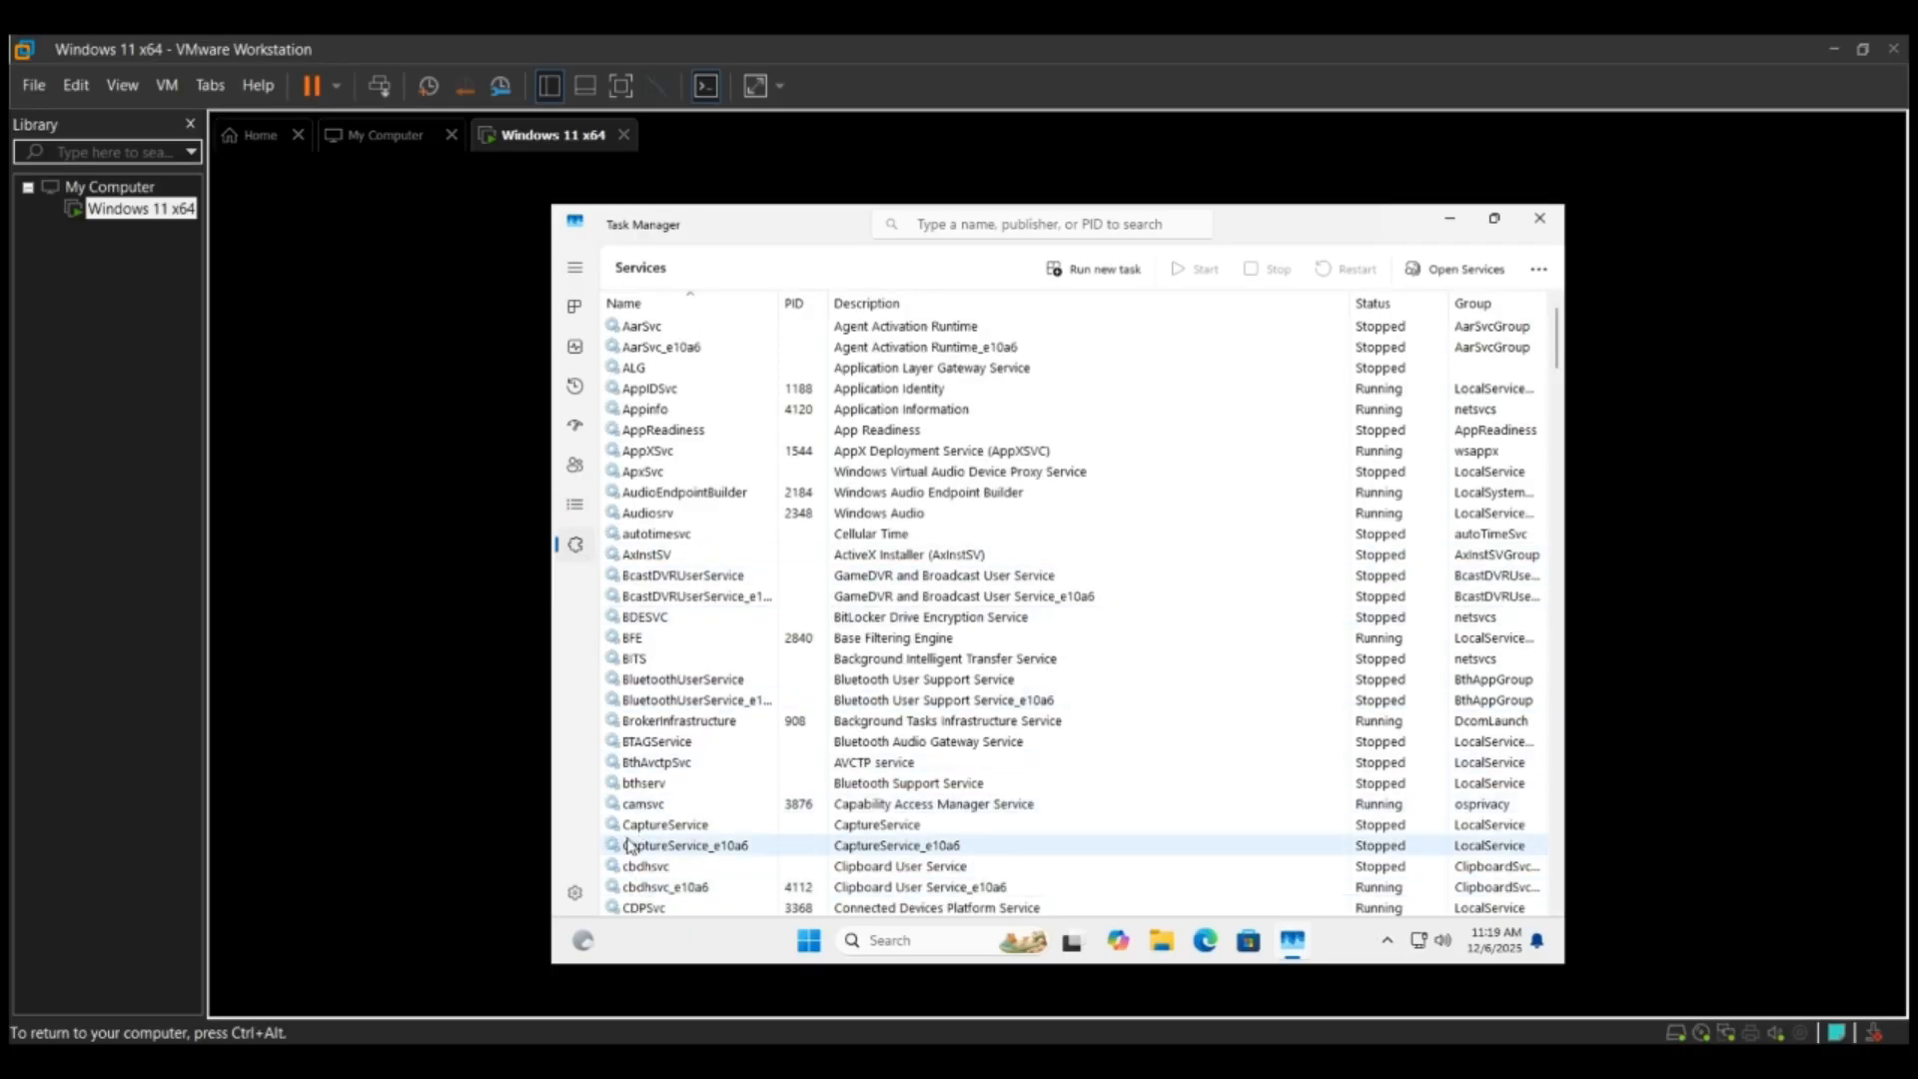
{"action": "scroll", "coordinate": [630, 839], "scroll_direction": "down", "scroll_amount": 10}
{"action": "scroll", "coordinate": [629, 835], "scroll_direction": "down", "scroll_amount": 10}
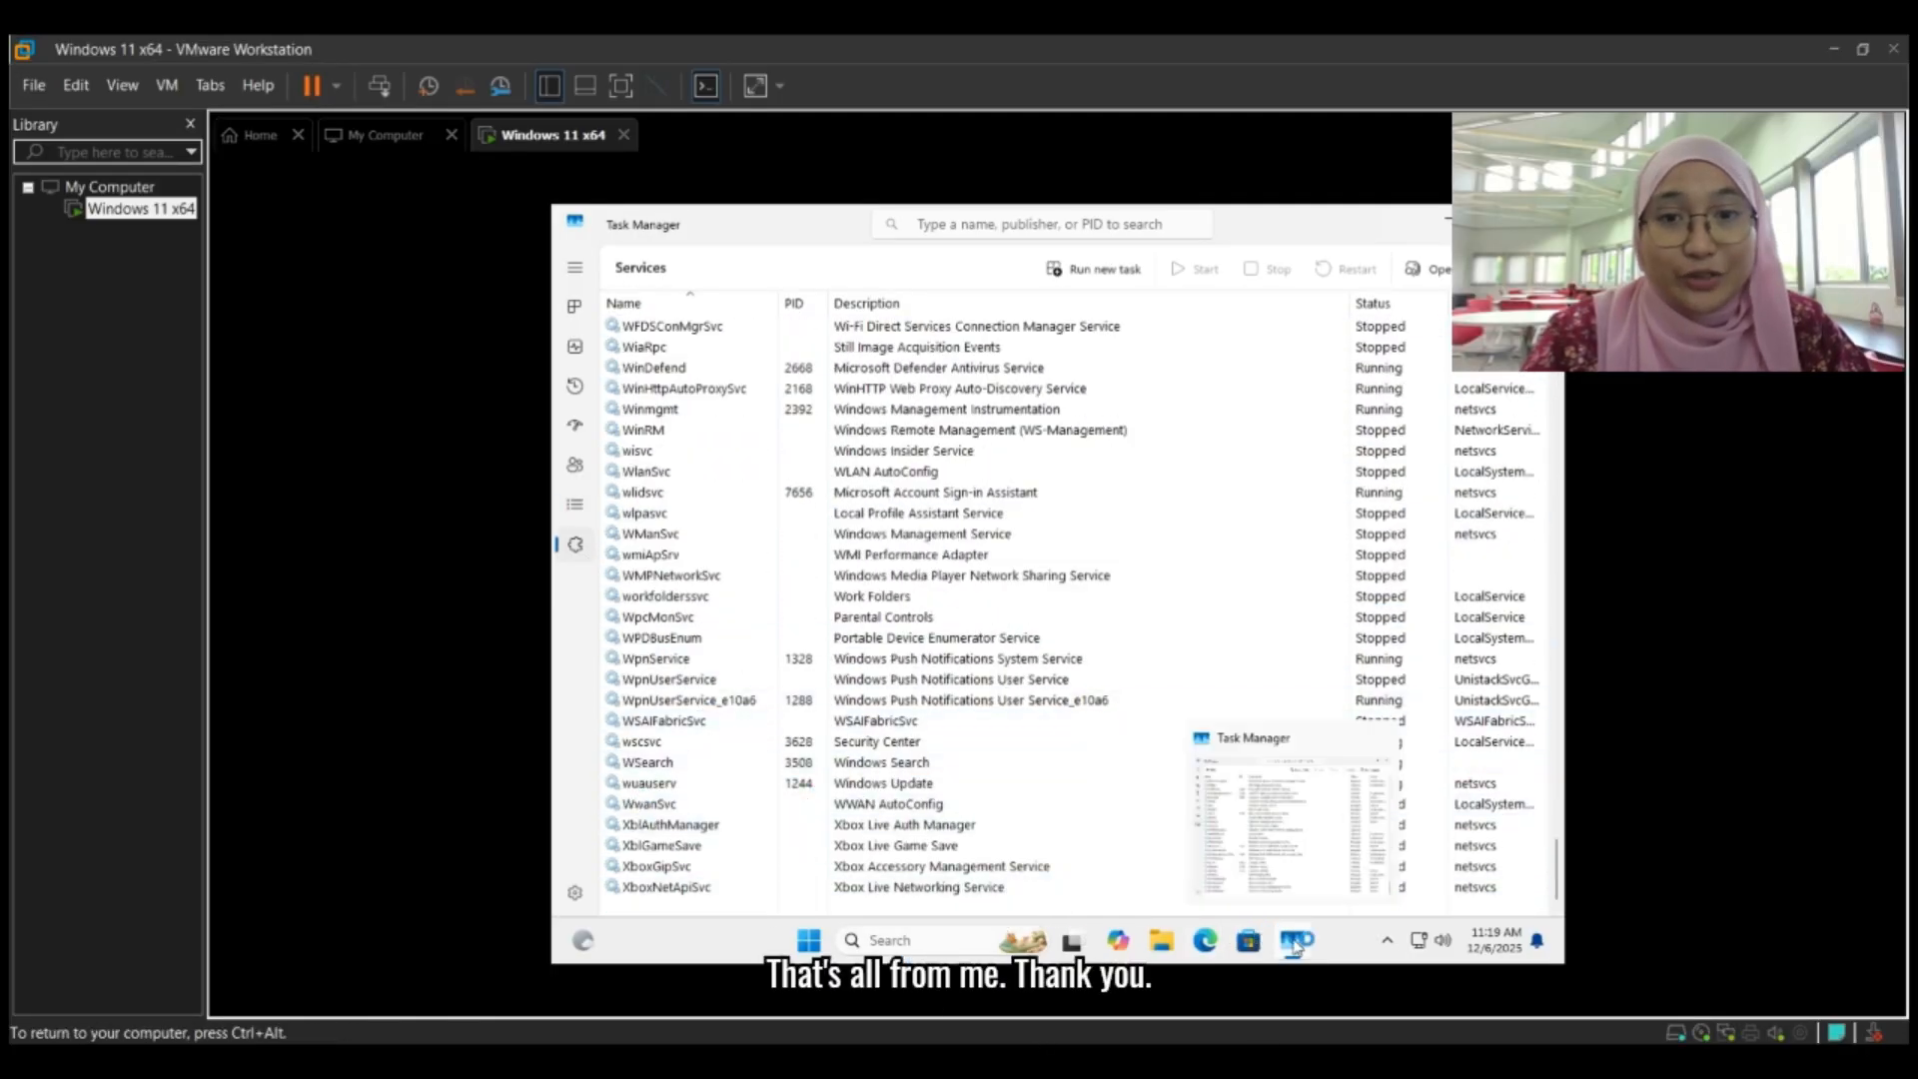
{"action": "left_click", "coordinate": [1293, 941]}
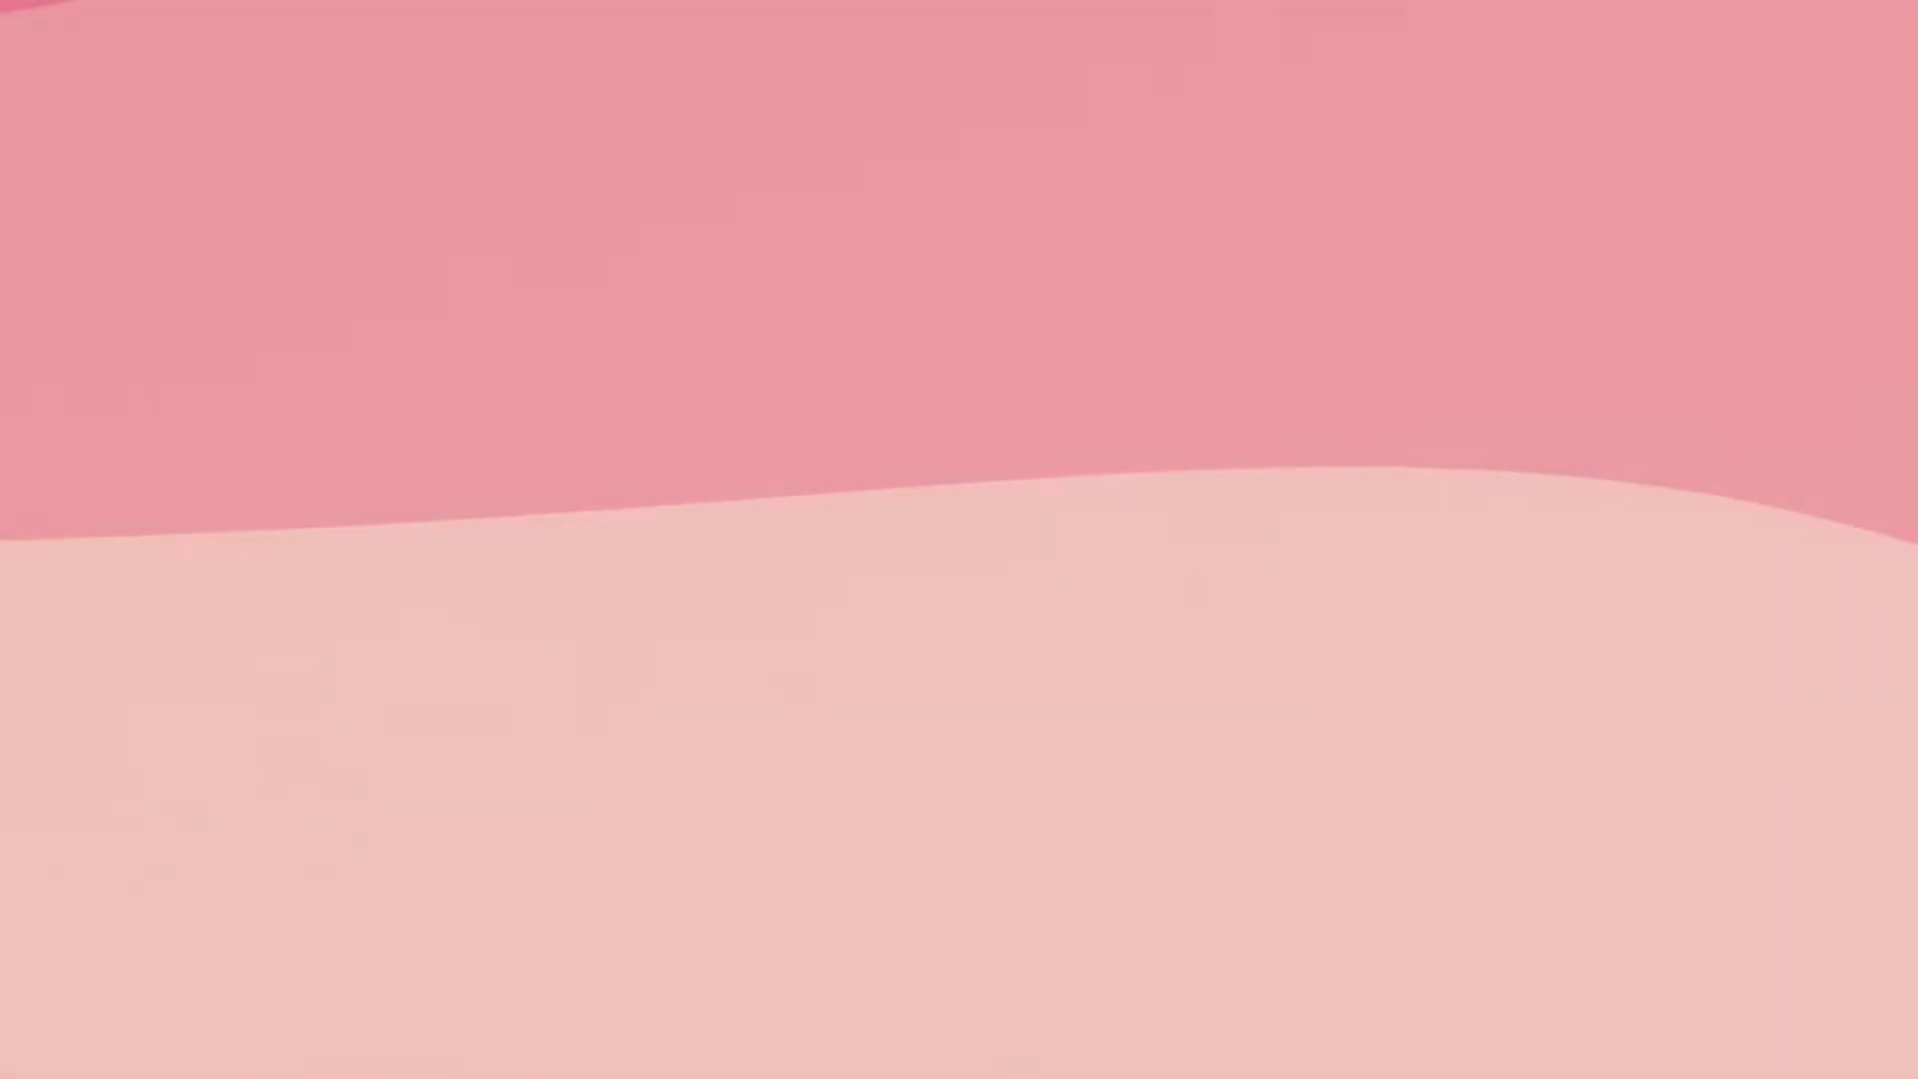